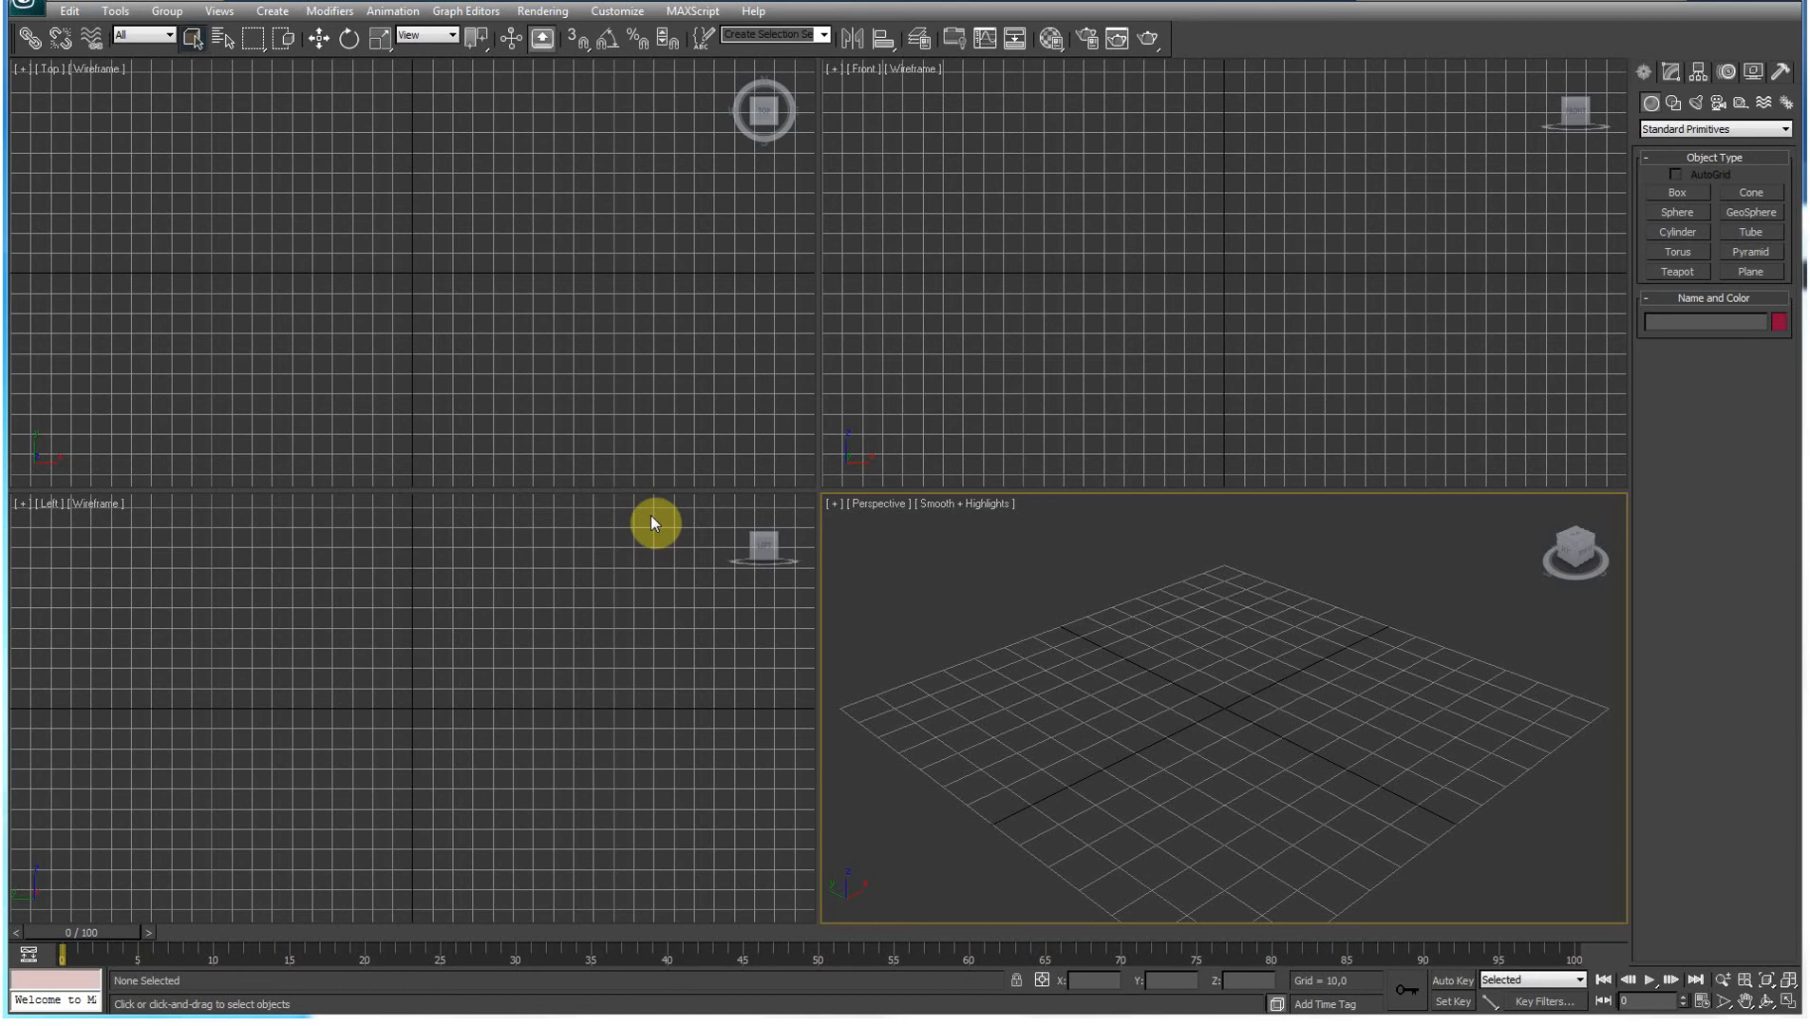
# Step: Maximize the Front viewport and frame the empty grid area above and beside the origin
pyautogui.click(1184, 361)
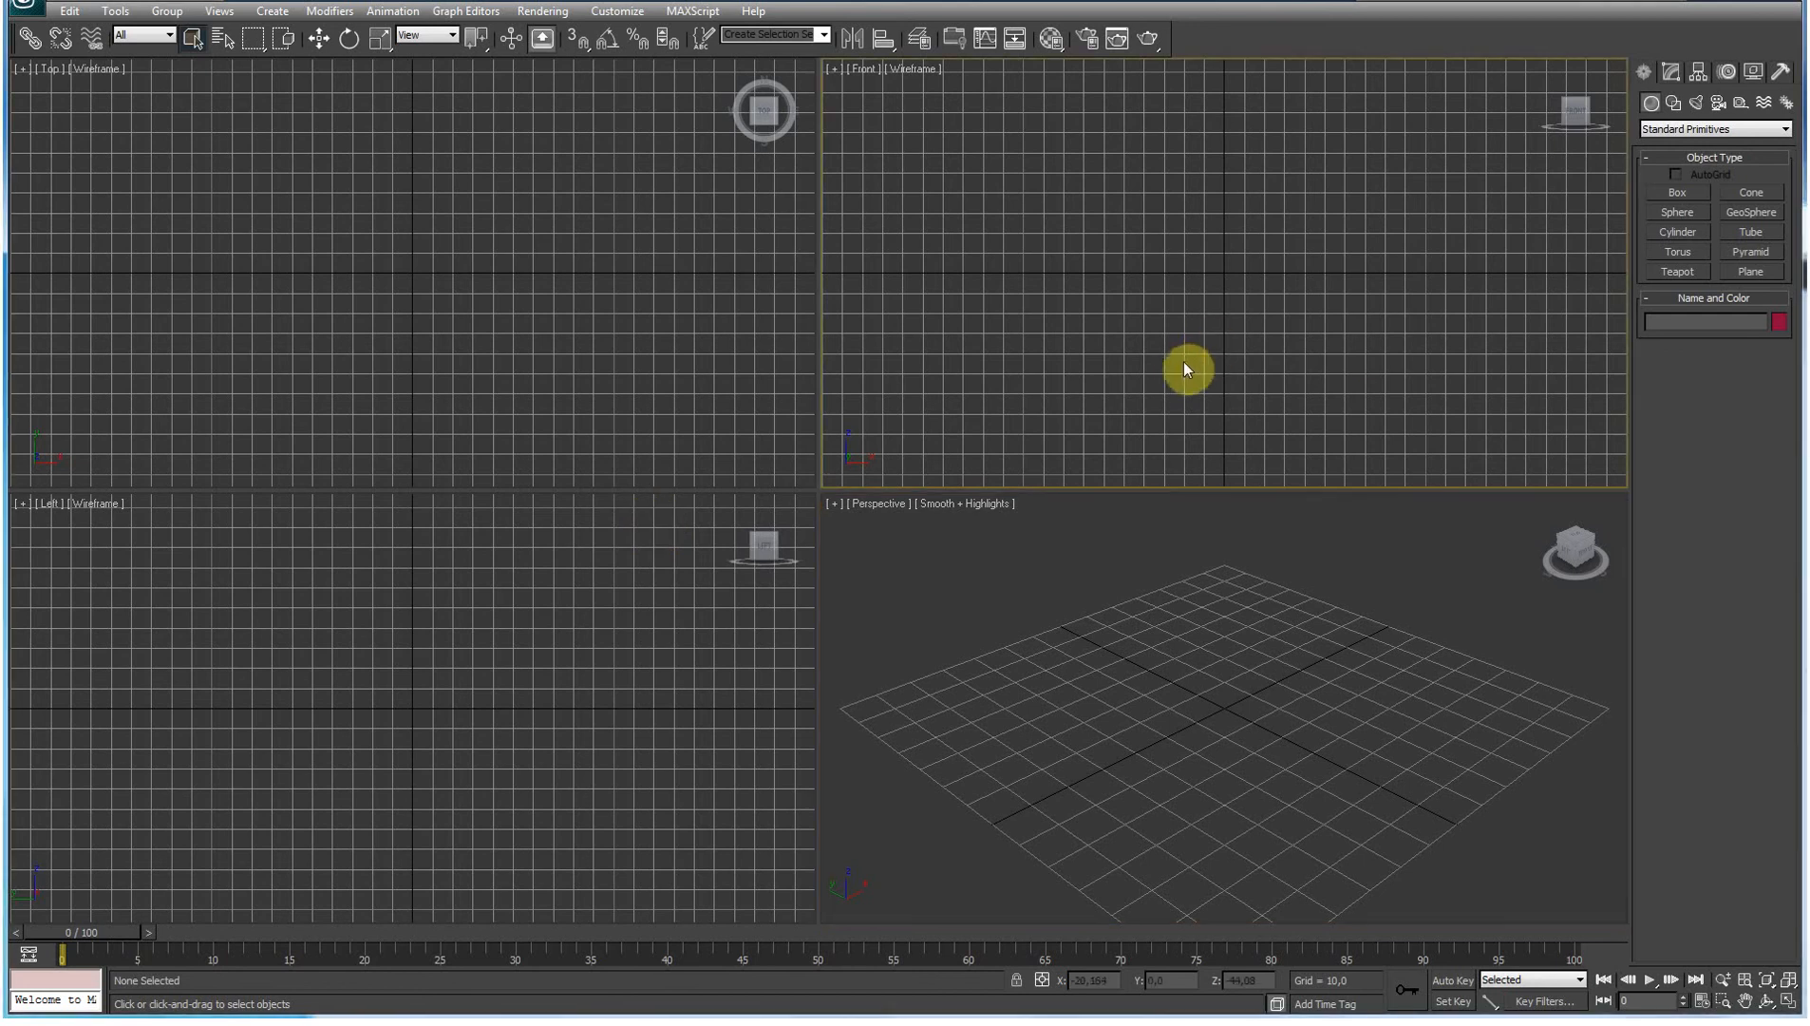
pyautogui.hotkey('alt', 'w')
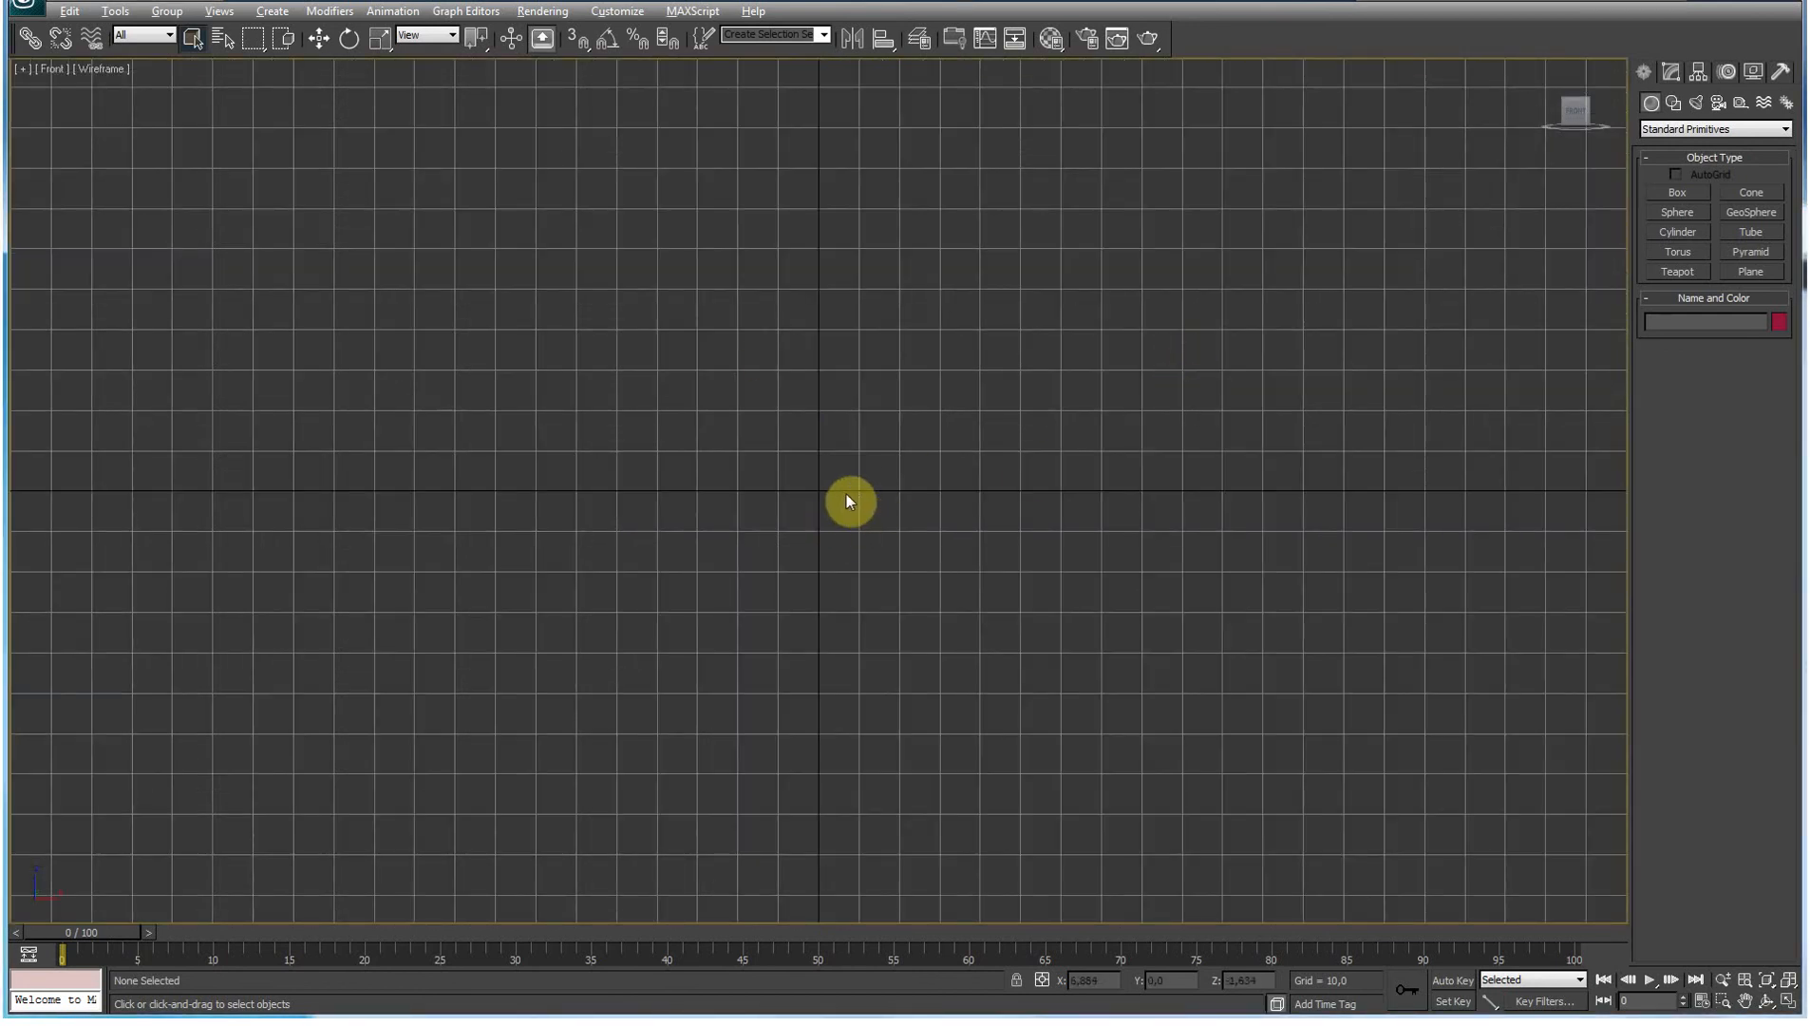
pyautogui.moveTo(819, 492); pyautogui.dragTo(907, 431, button='middle')
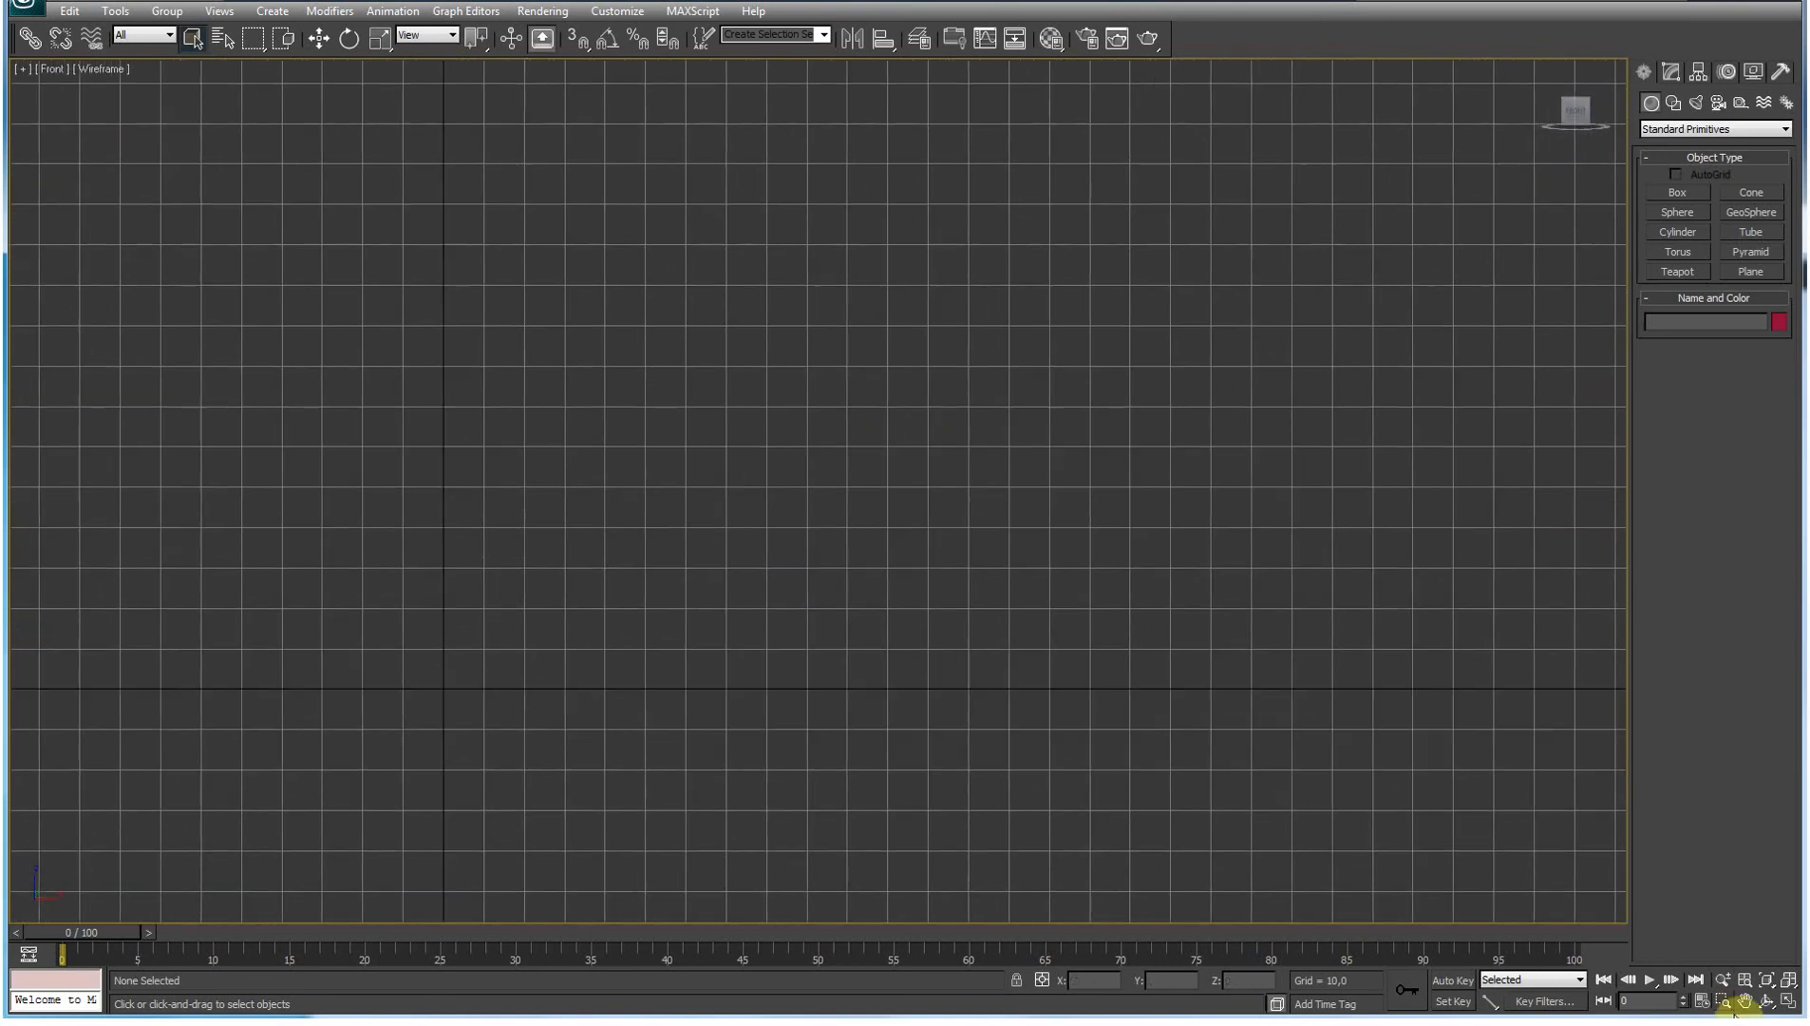
pyautogui.click(1744, 1000)
pyautogui.moveTo(581, 679); pyautogui.dragTo(529, 764)
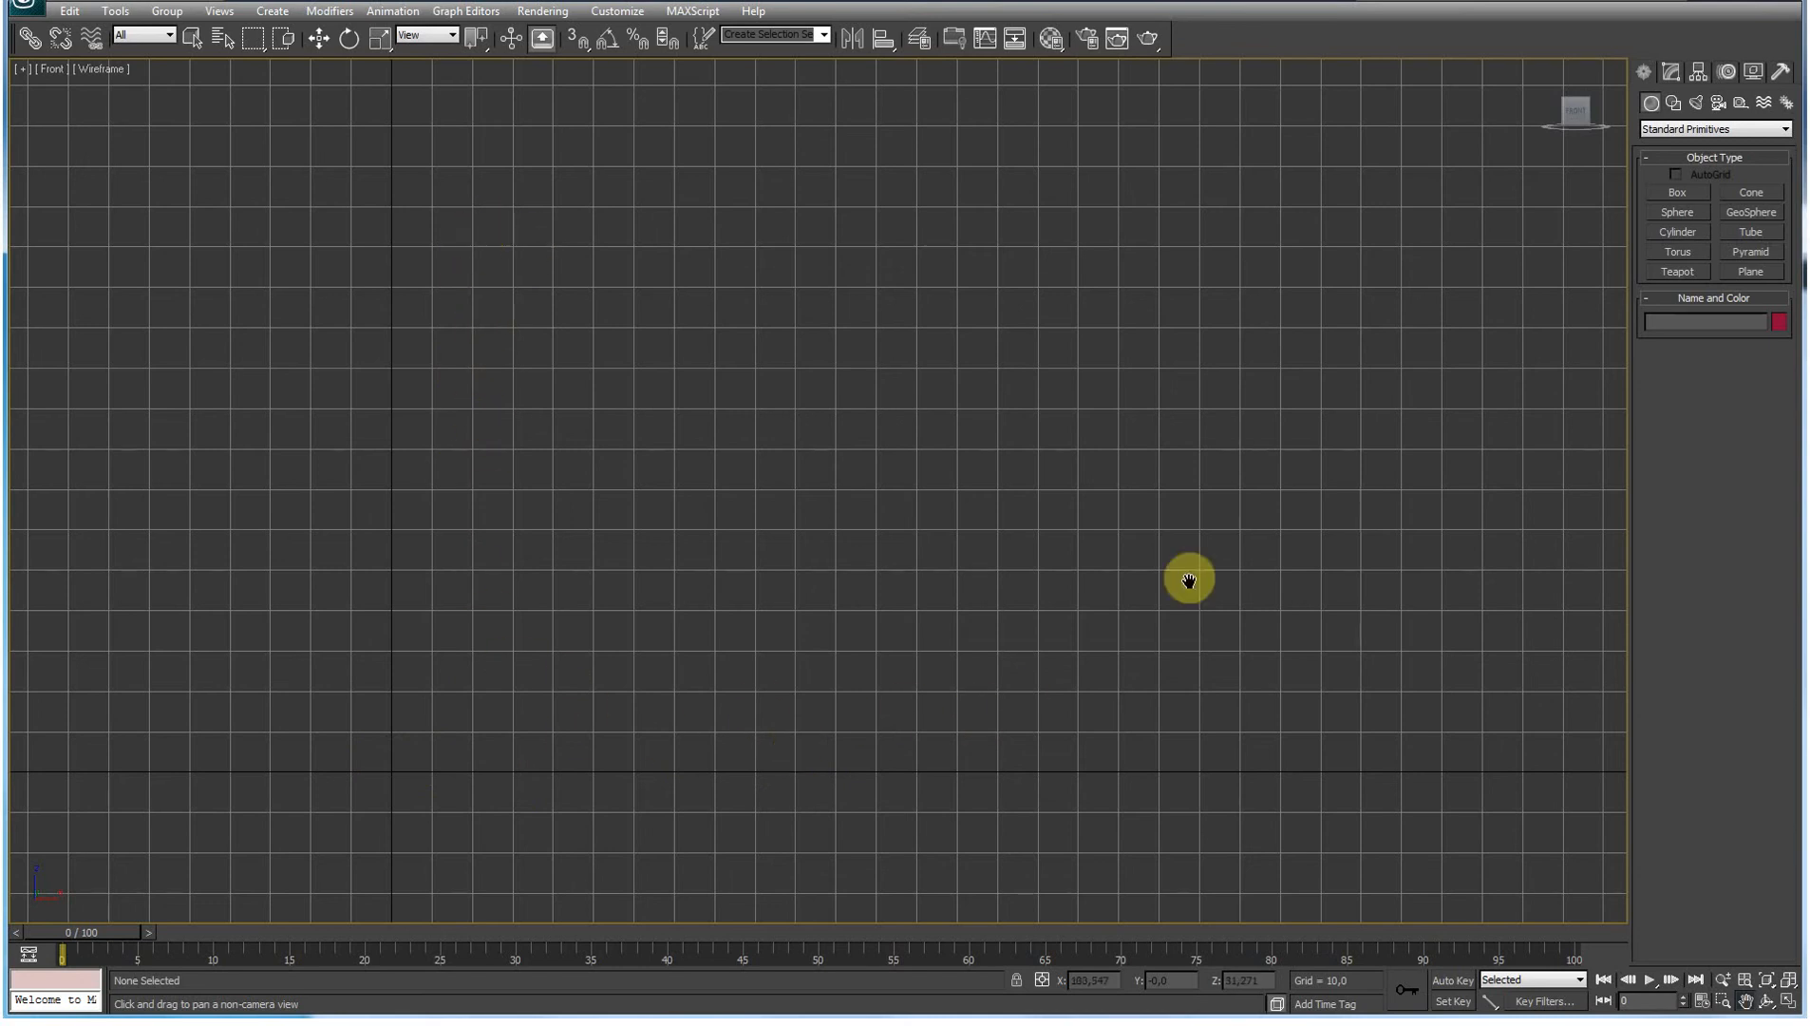
# Step: Draw an open five-vertex Line profile: a base about 30 units long, a vertical about 30 units, and two slopes rising outward
pyautogui.click(1671, 104)
pyautogui.click(1677, 209)
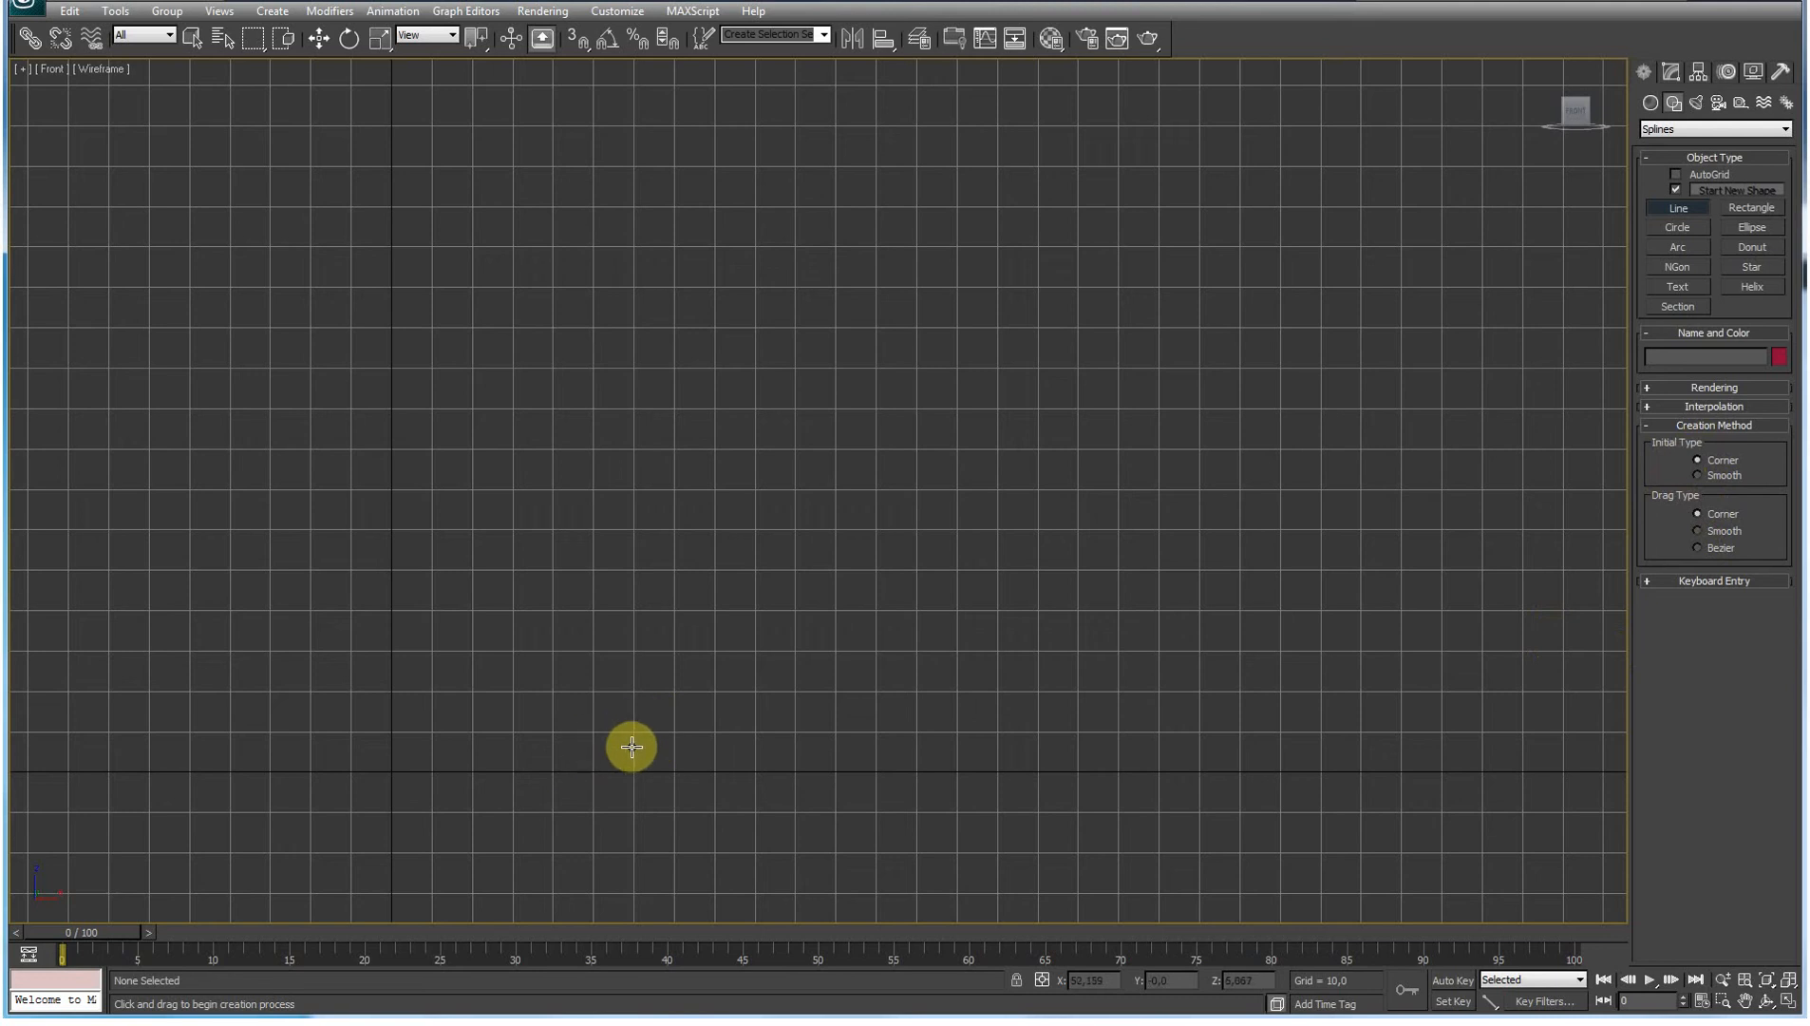
pyautogui.click(594, 731)
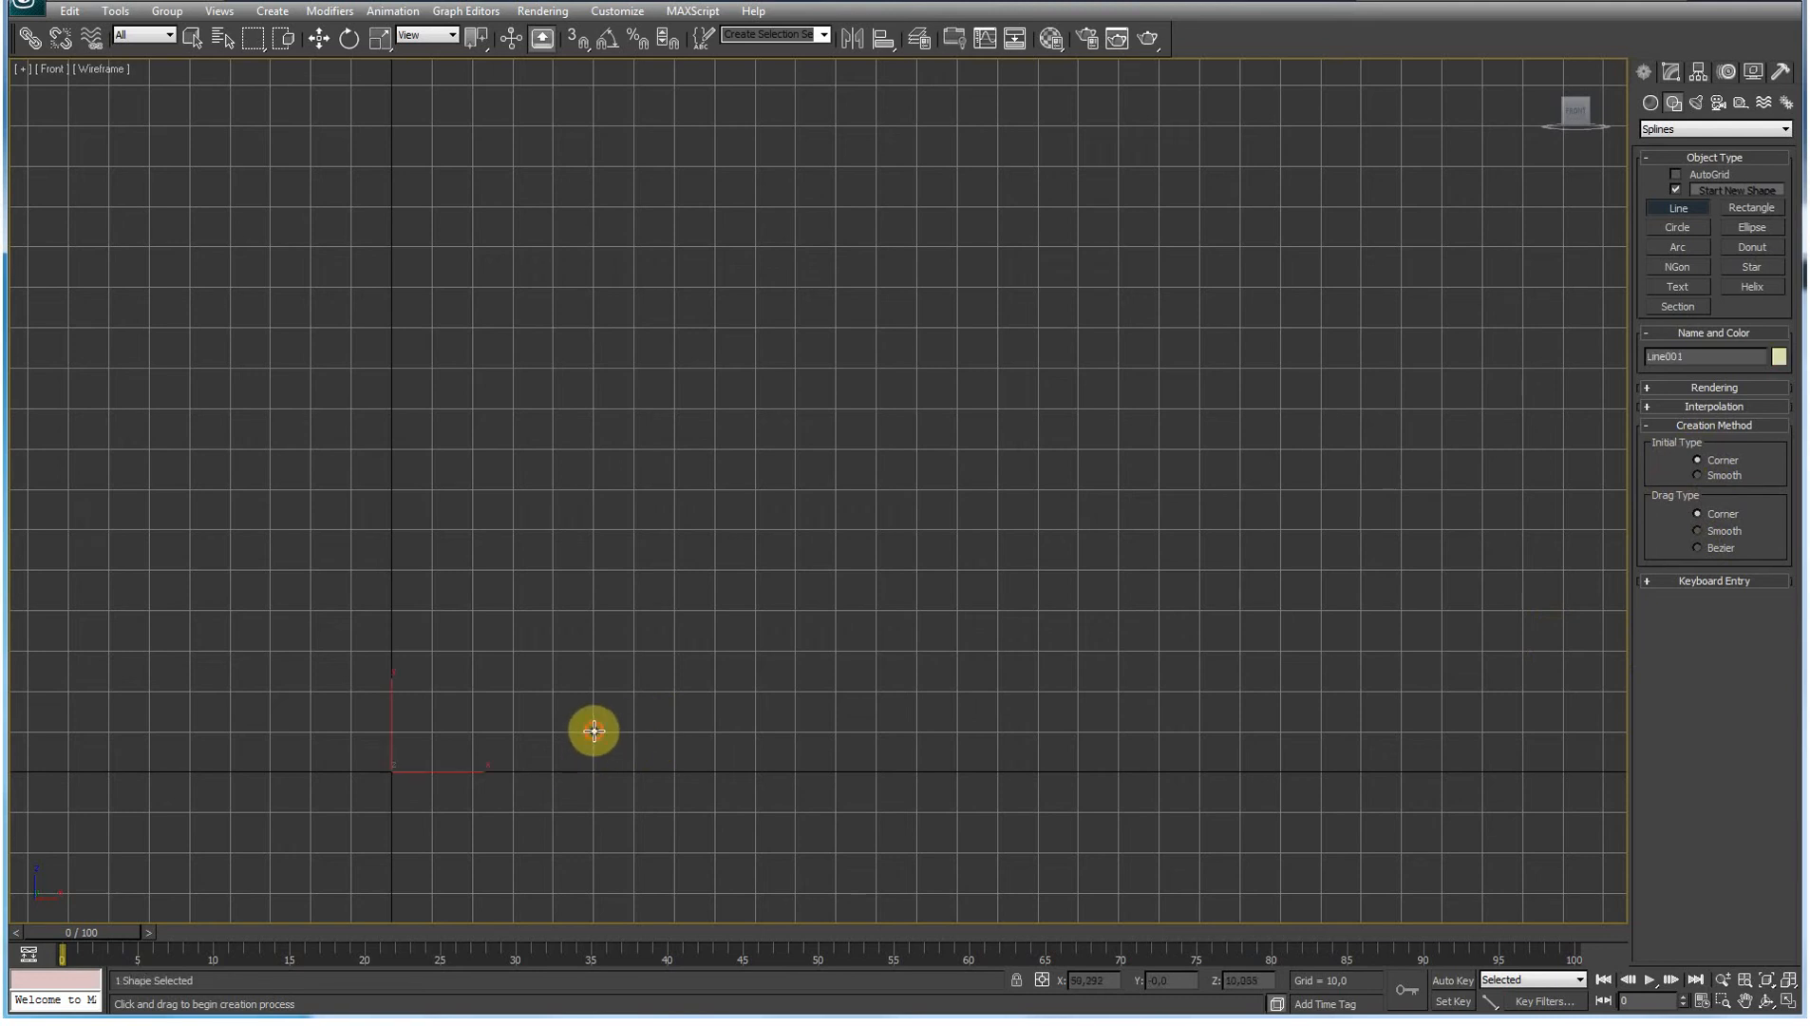
pyautogui.click(471, 731)
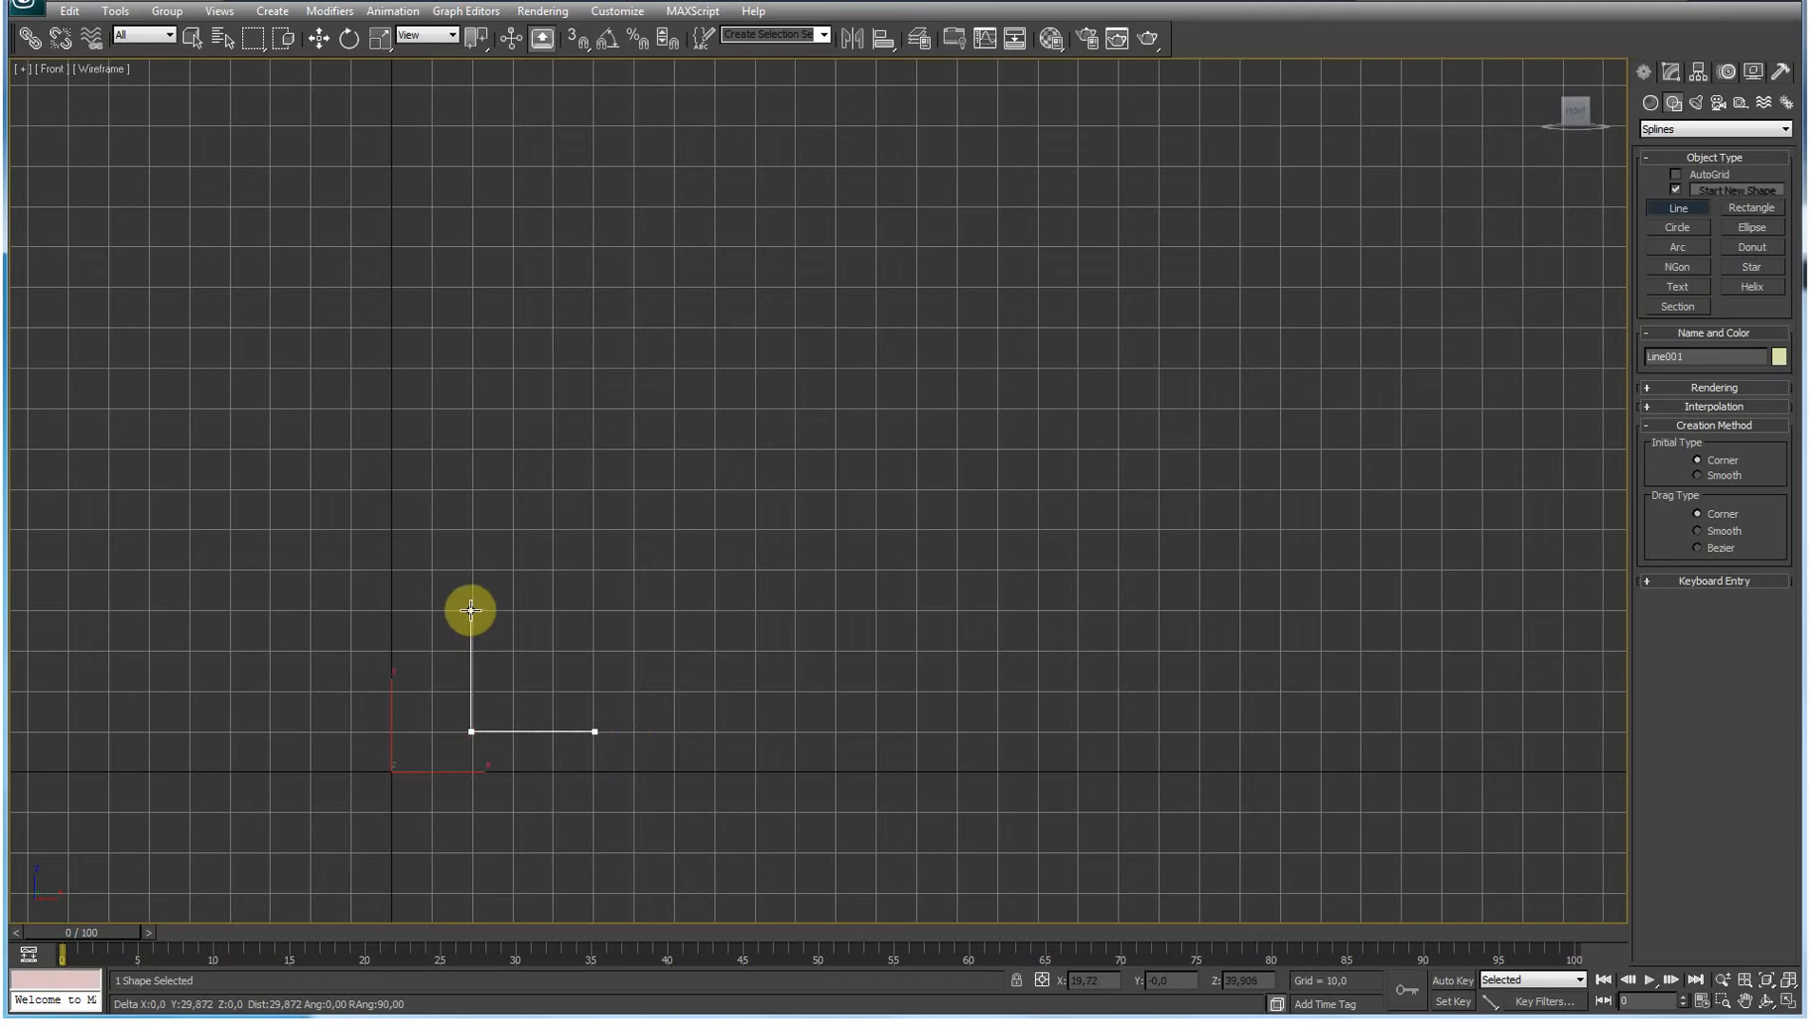
pyautogui.click(470, 610)
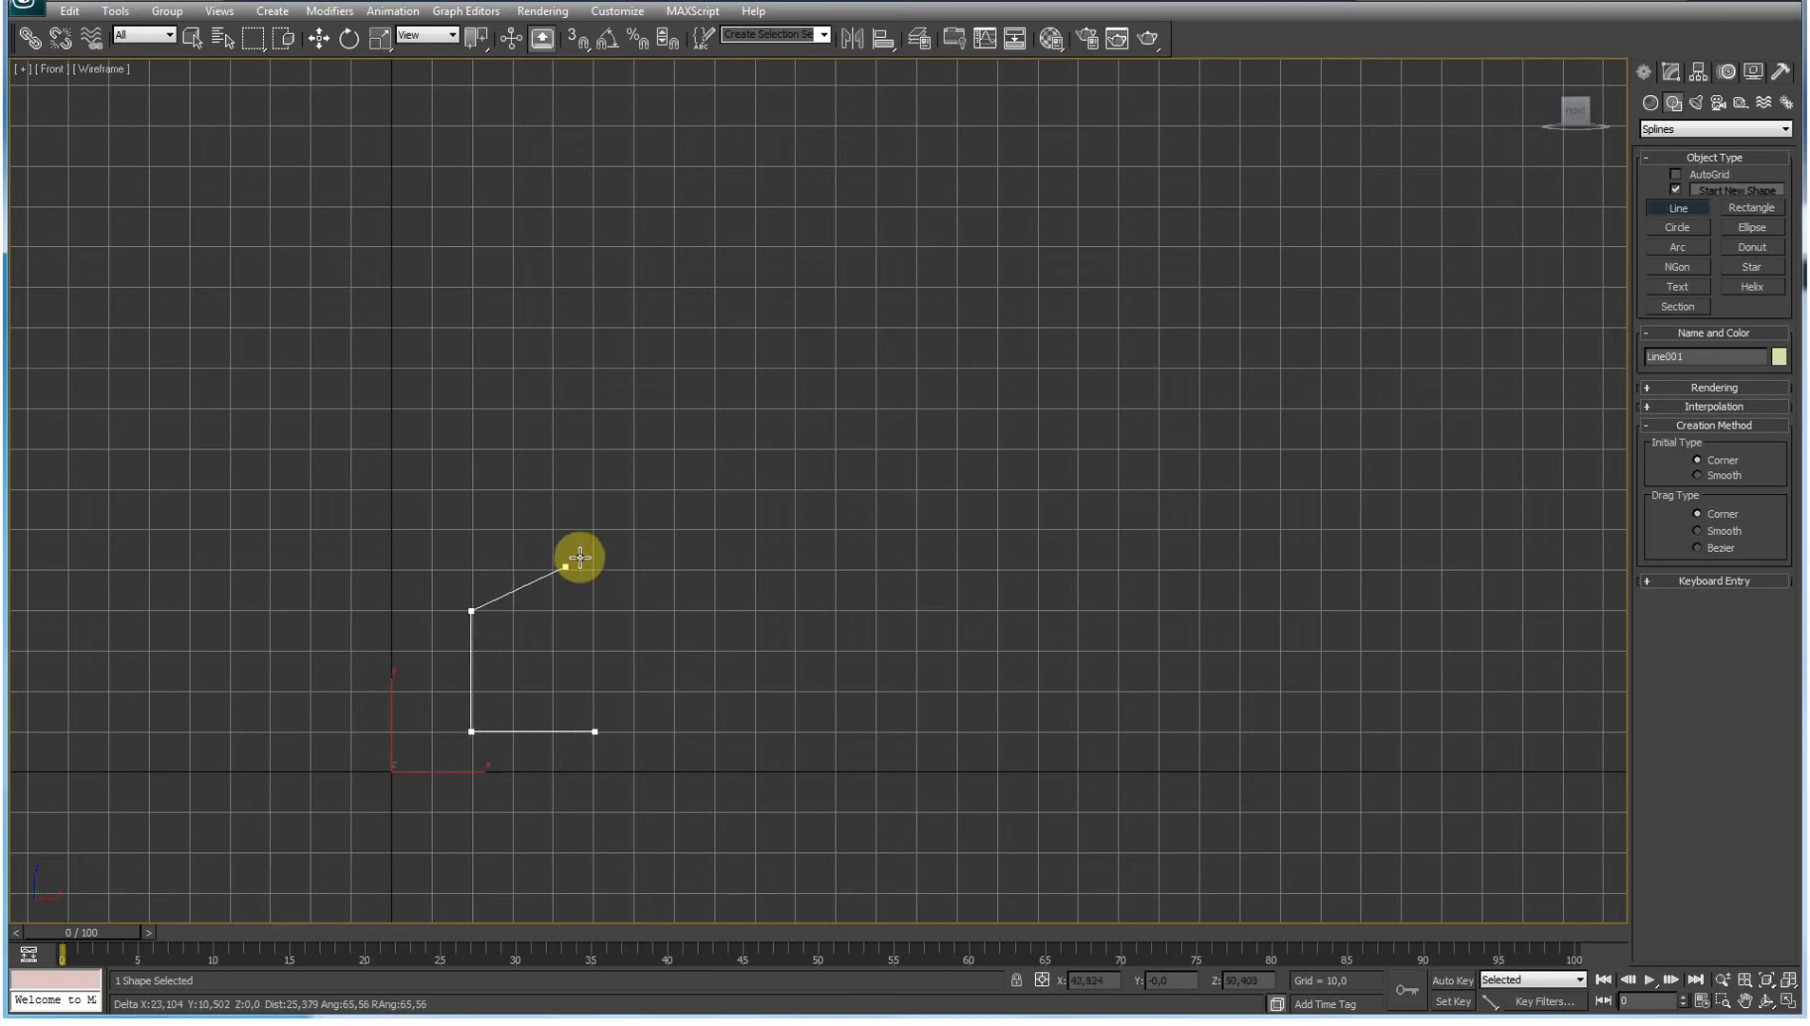
pyautogui.click(594, 490)
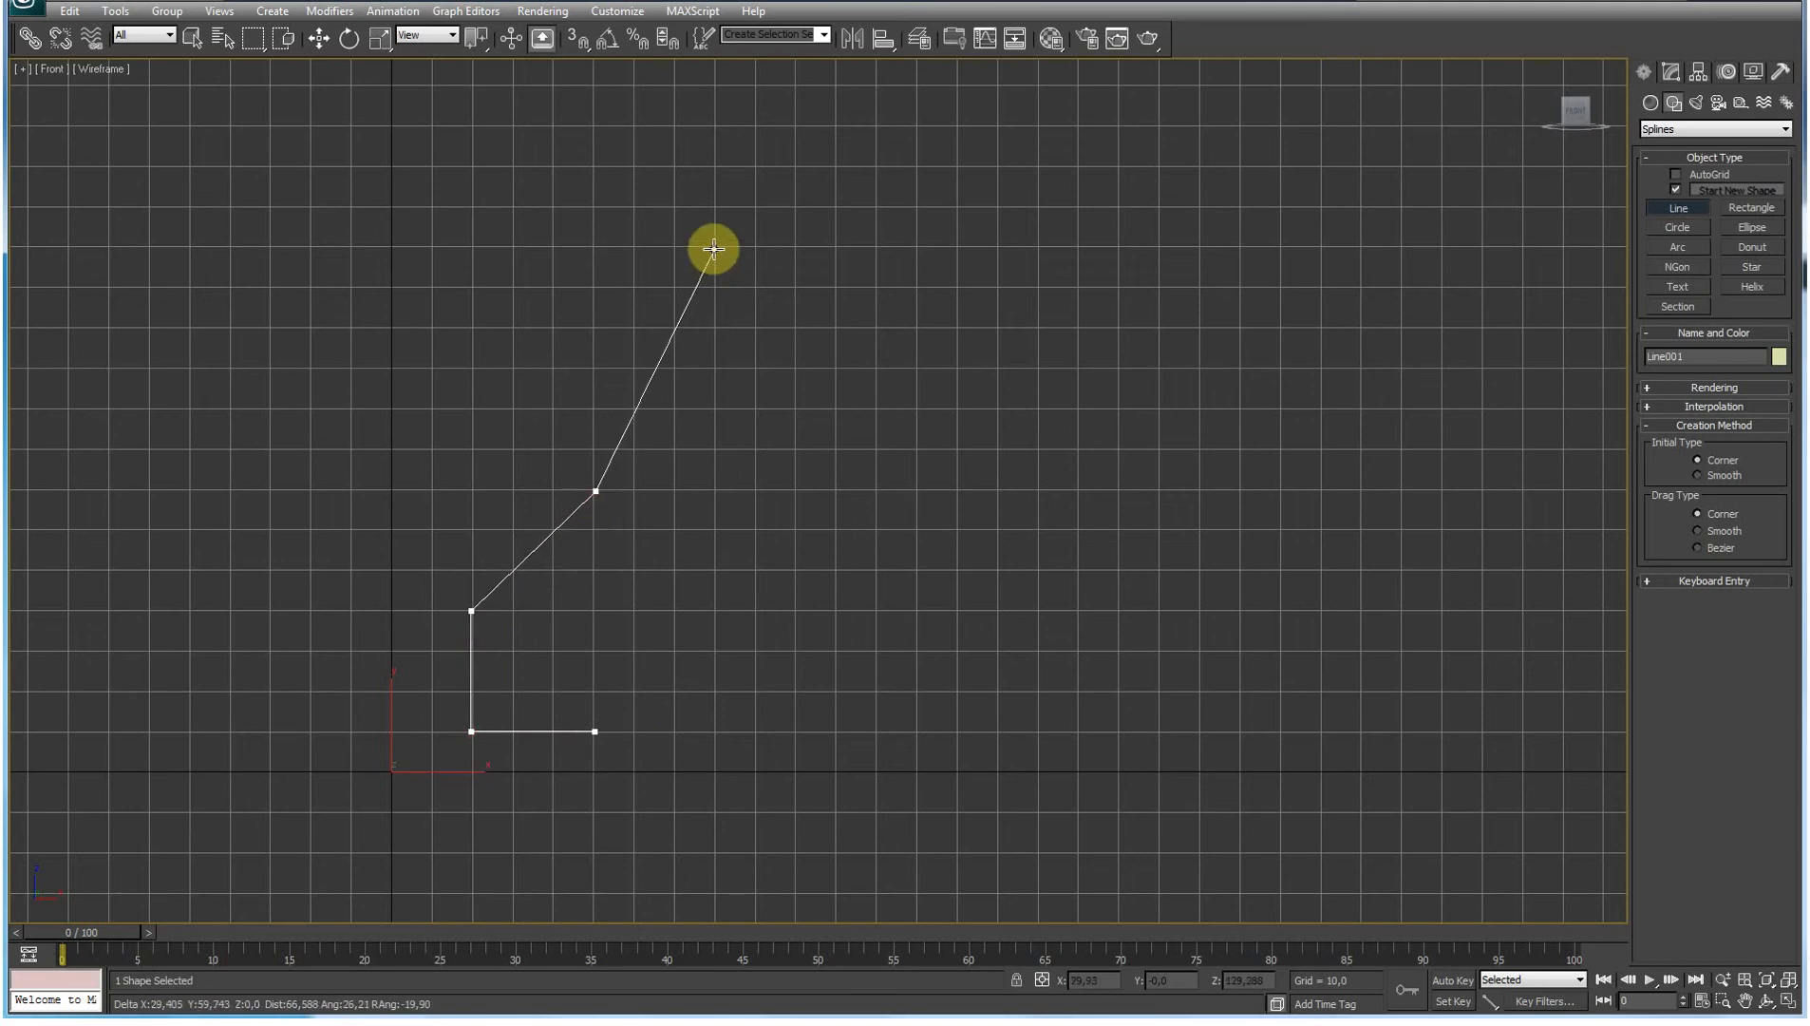
pyautogui.click(714, 249)
pyautogui.rightClick(713, 249)
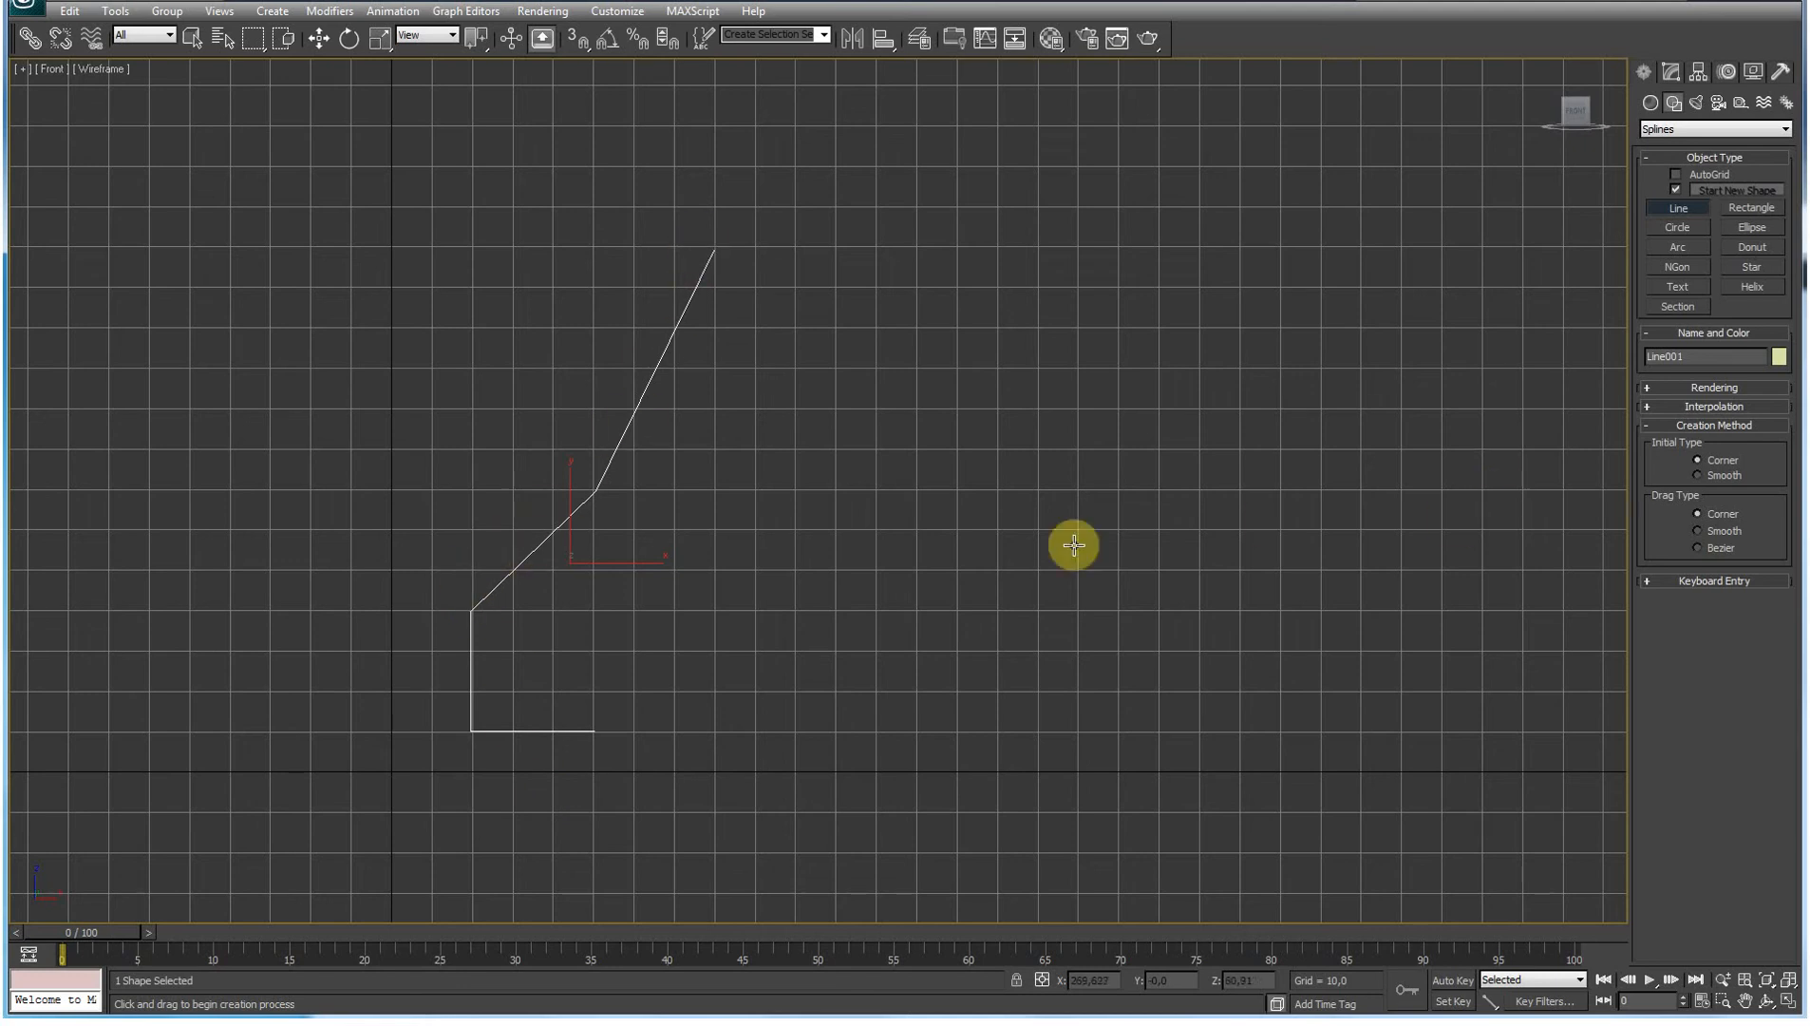
# Step: Explore the line's vertex, segment and spline sub-object levels, picking the uppermost segment
pyautogui.click(1671, 70)
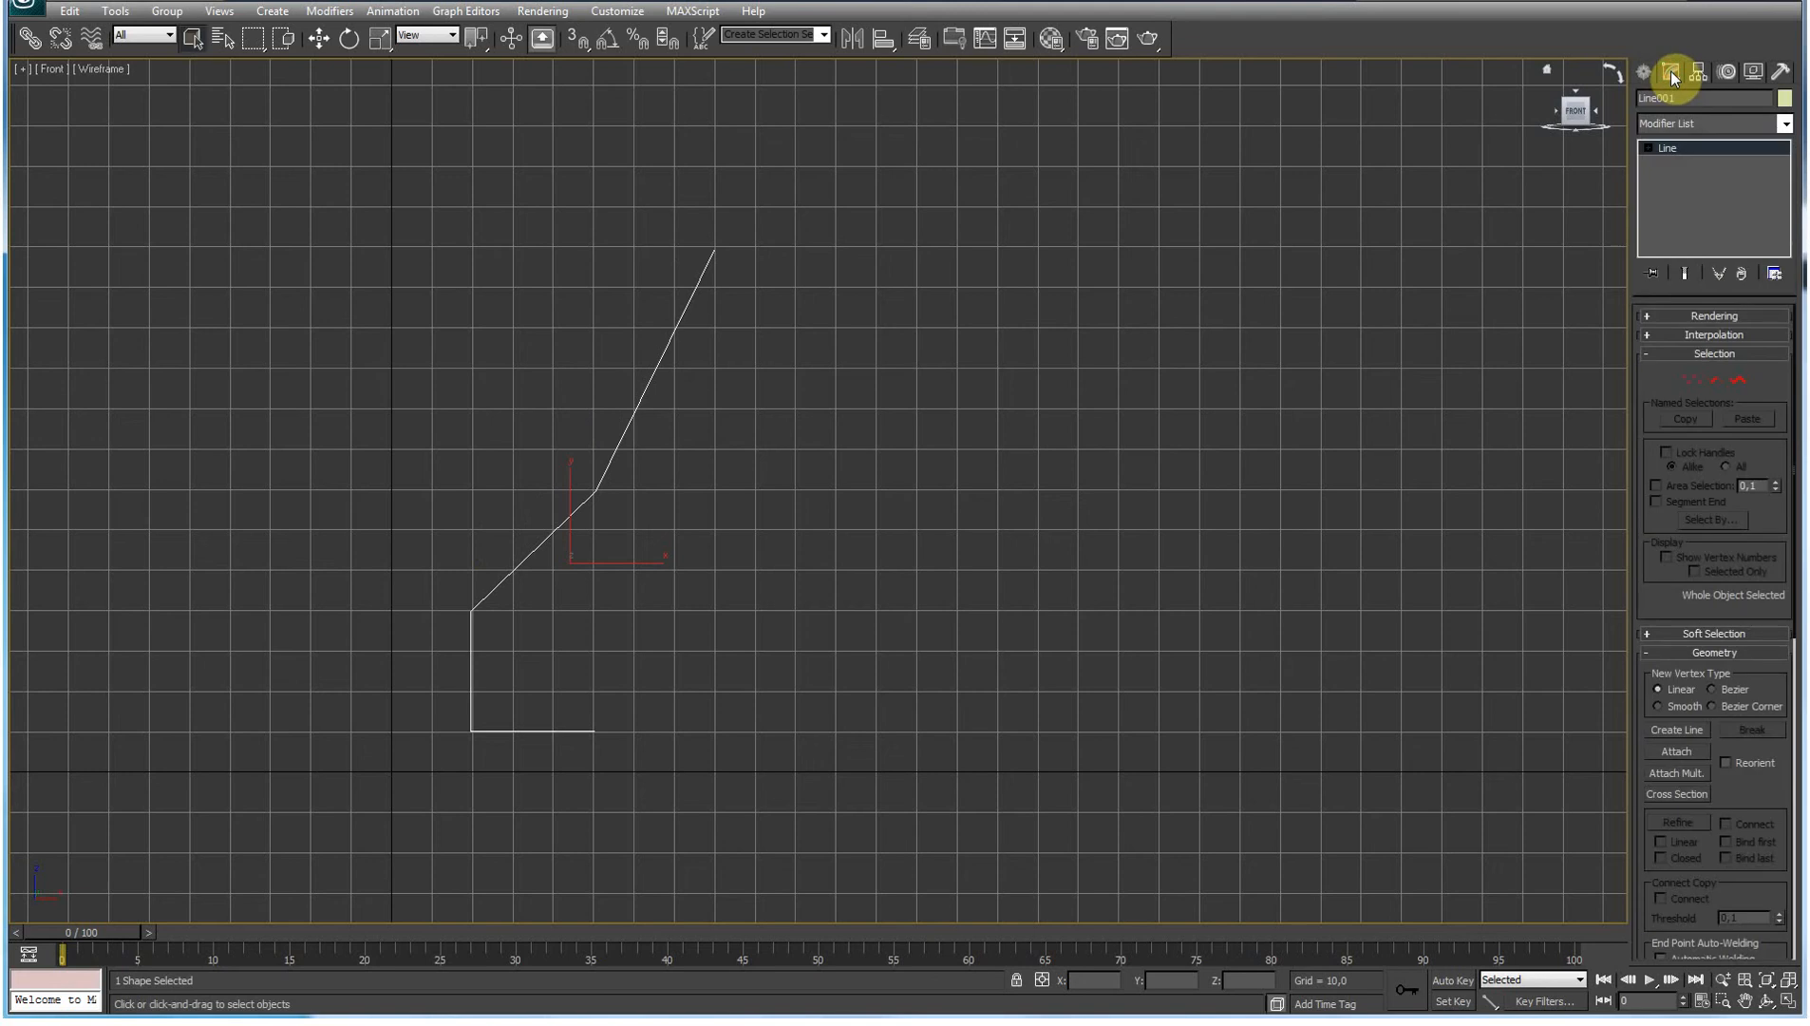
pyautogui.click(1689, 381)
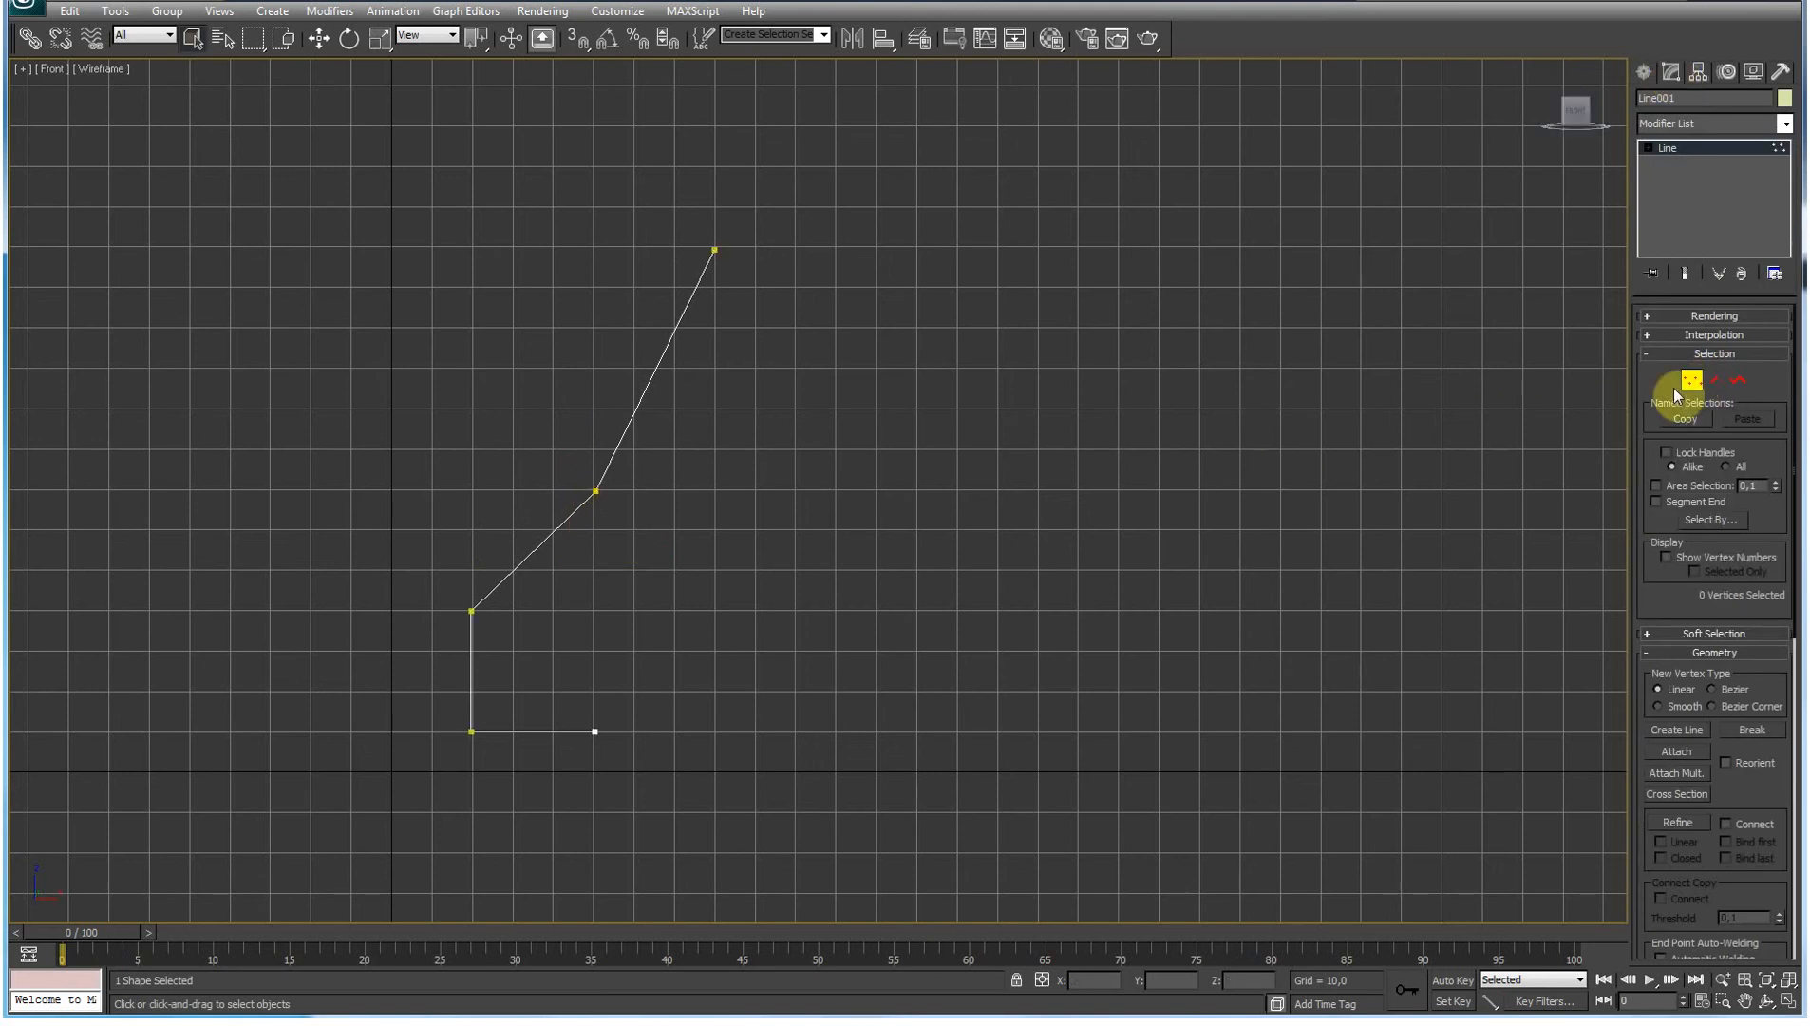
pyautogui.click(1713, 381)
pyautogui.click(646, 389)
pyautogui.click(1741, 381)
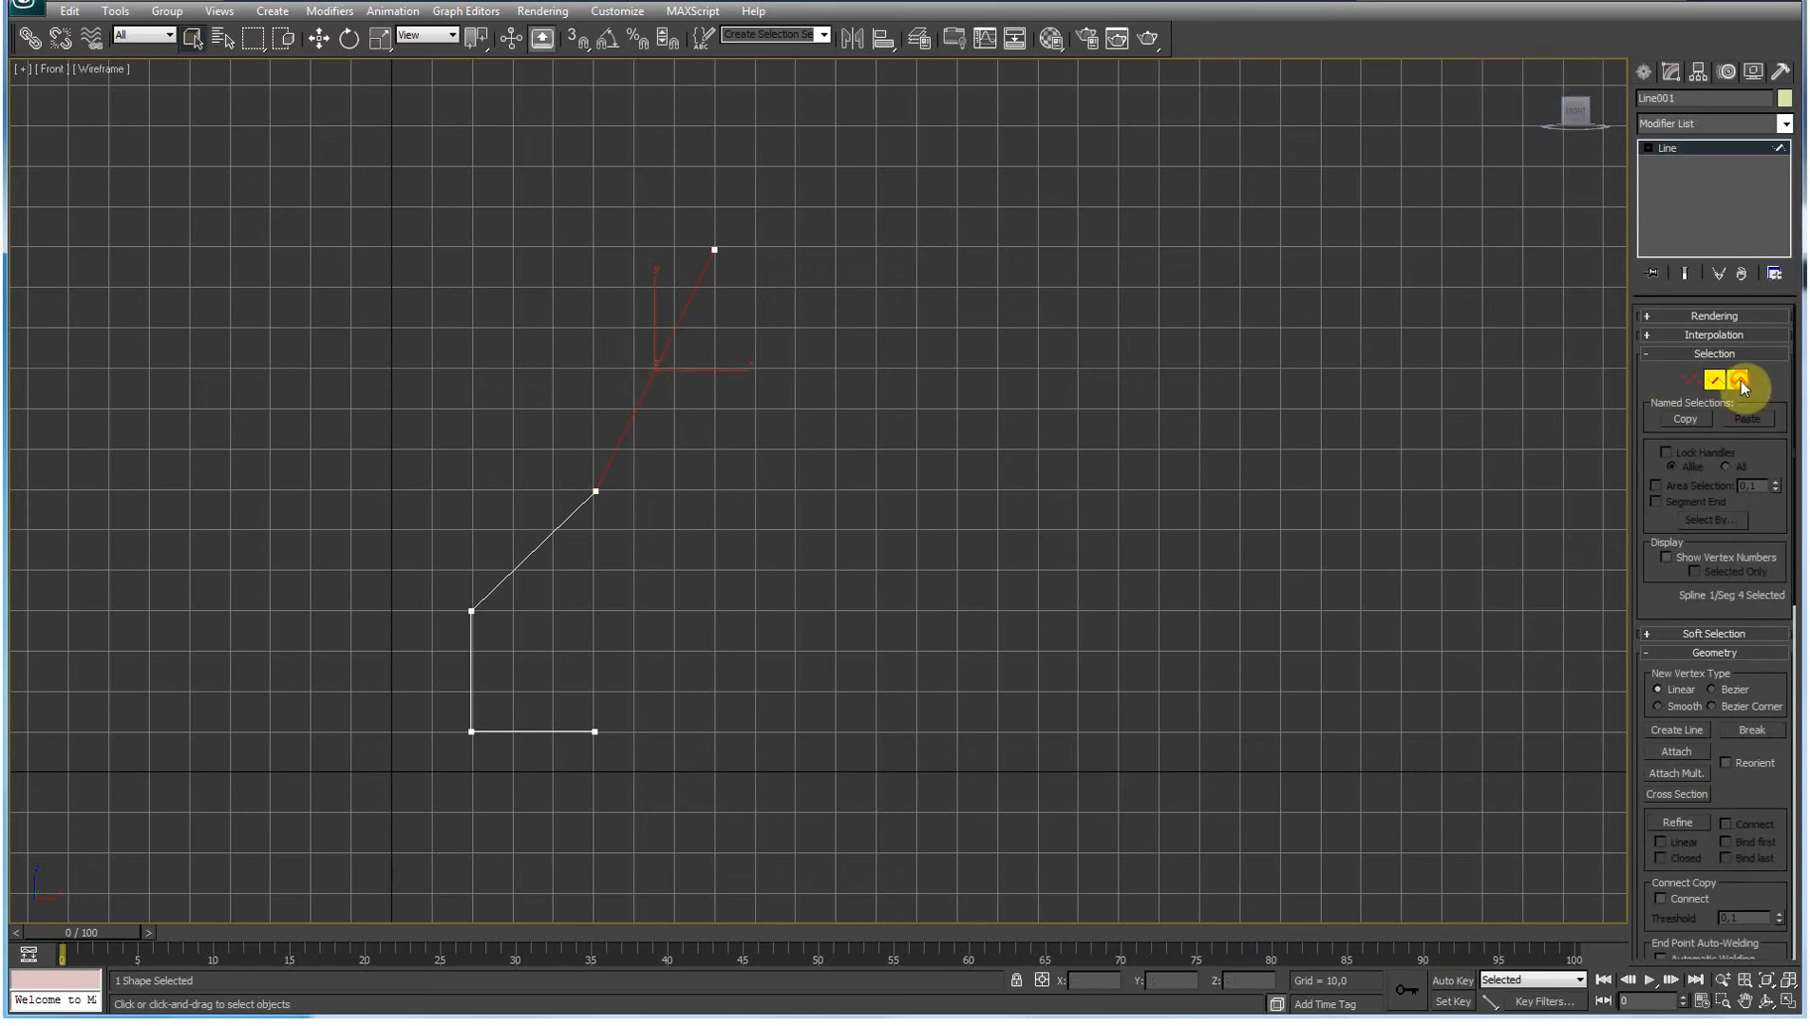
# Step: Convert the vertex between the two slopes to Smooth and move it about 6 units outward along X
pyautogui.click(1685, 382)
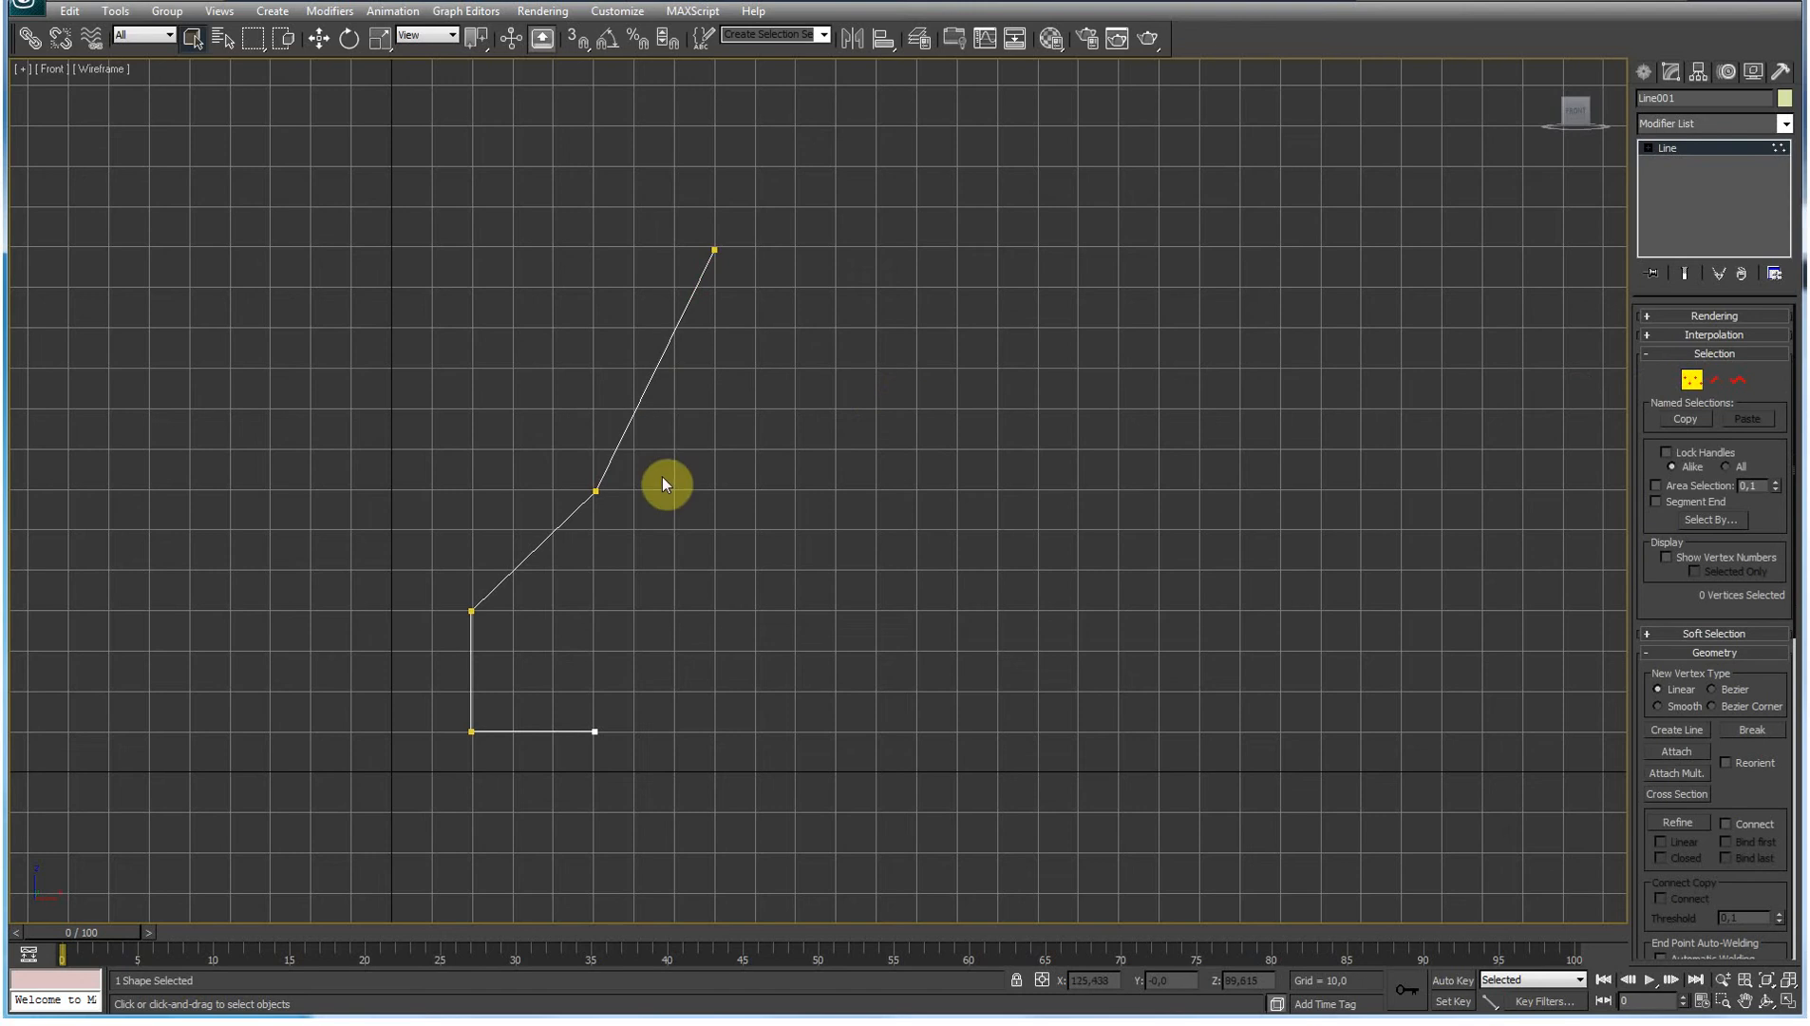
pyautogui.click(595, 490)
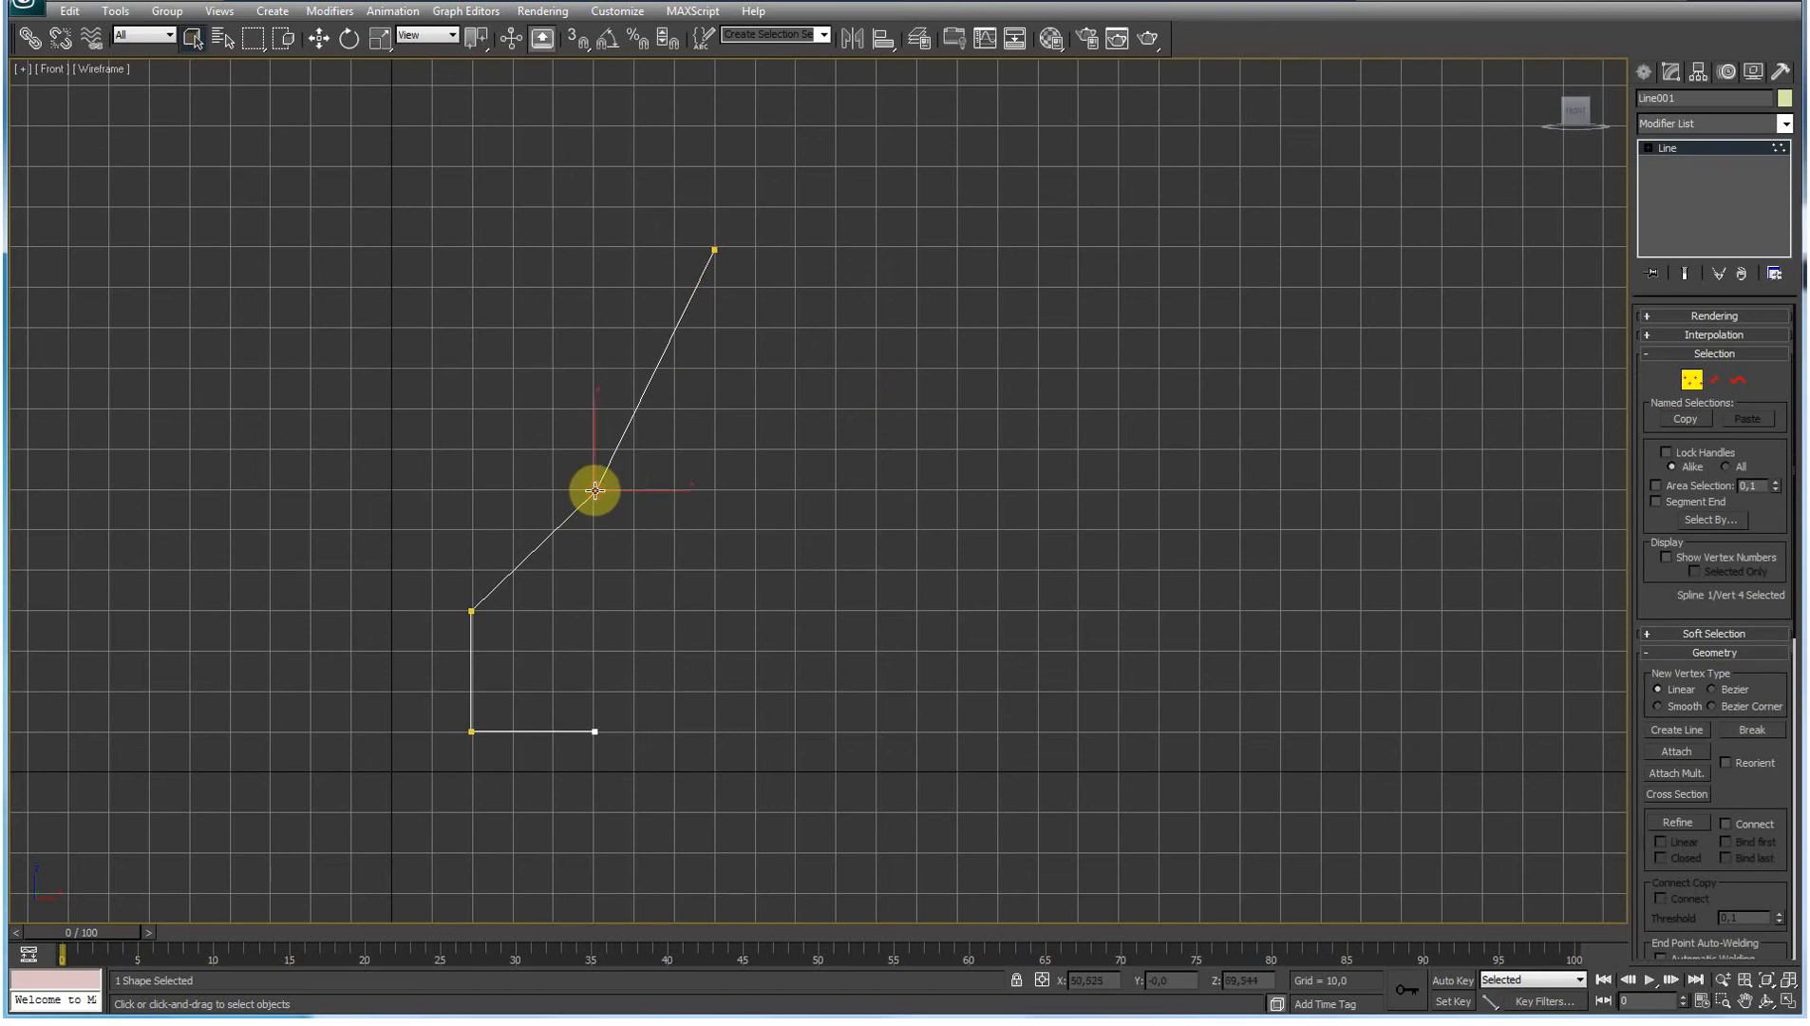
pyautogui.rightClick(595, 492)
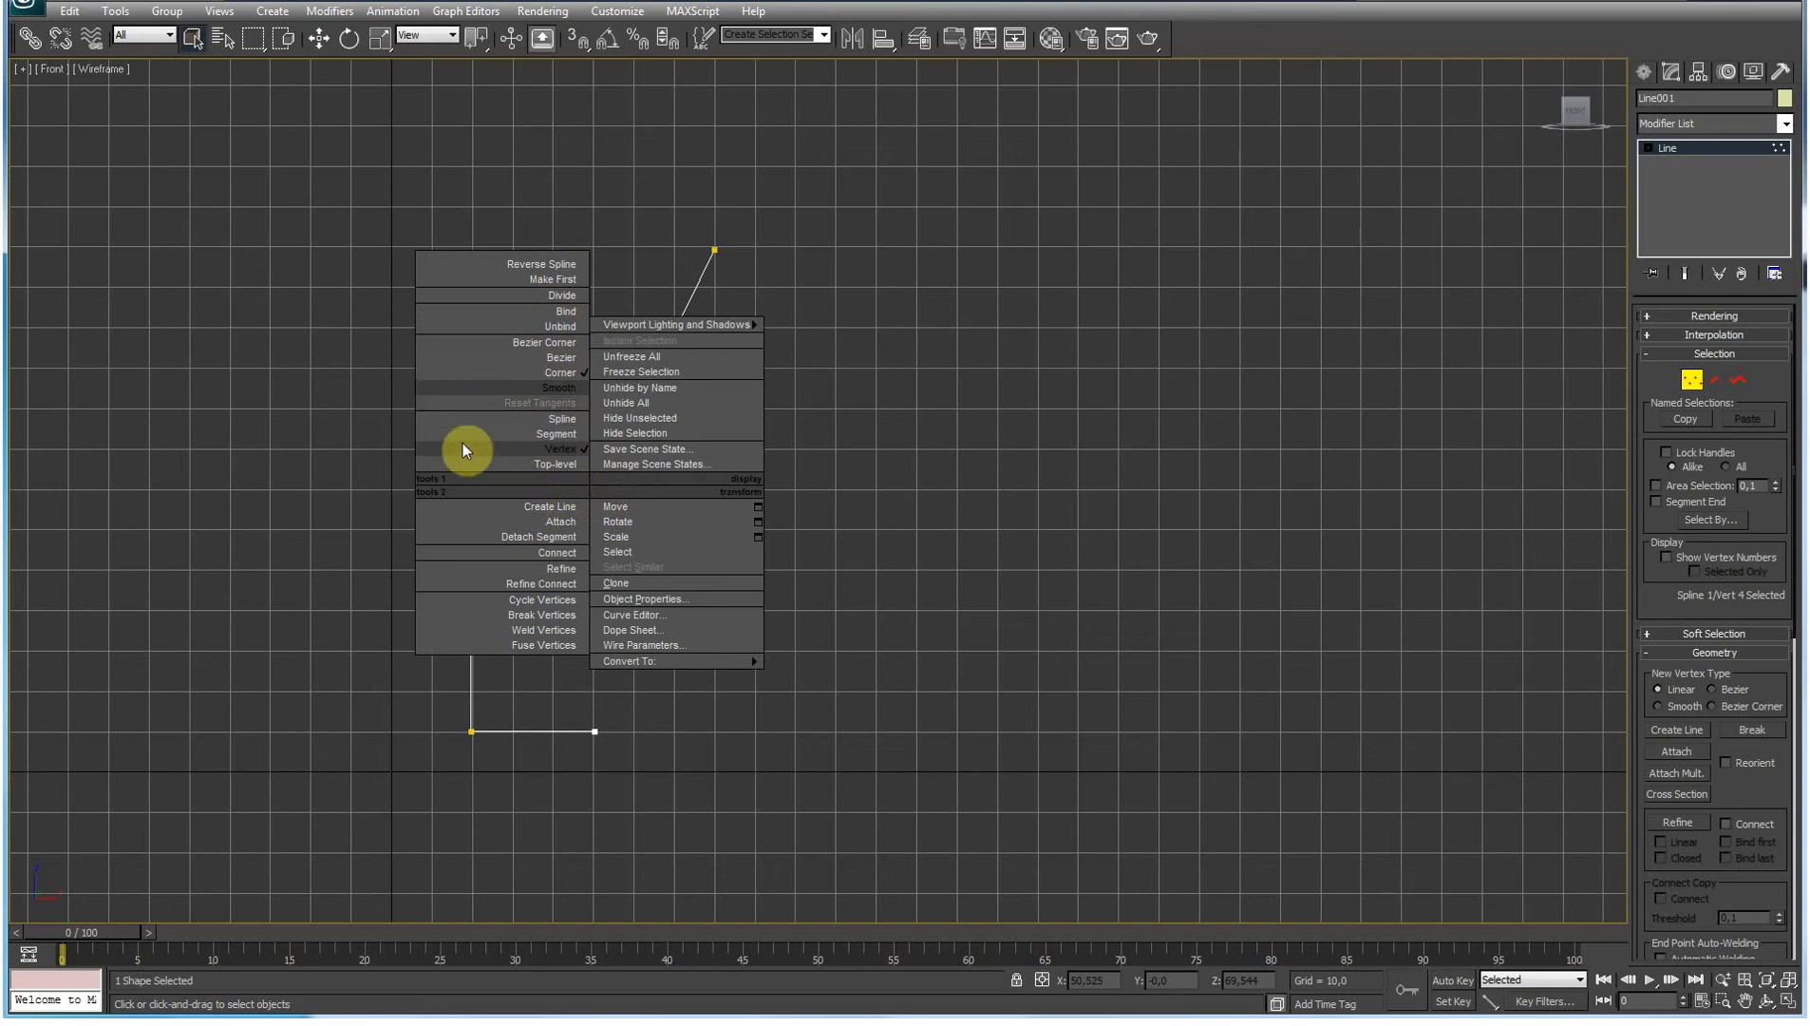
pyautogui.click(556, 388)
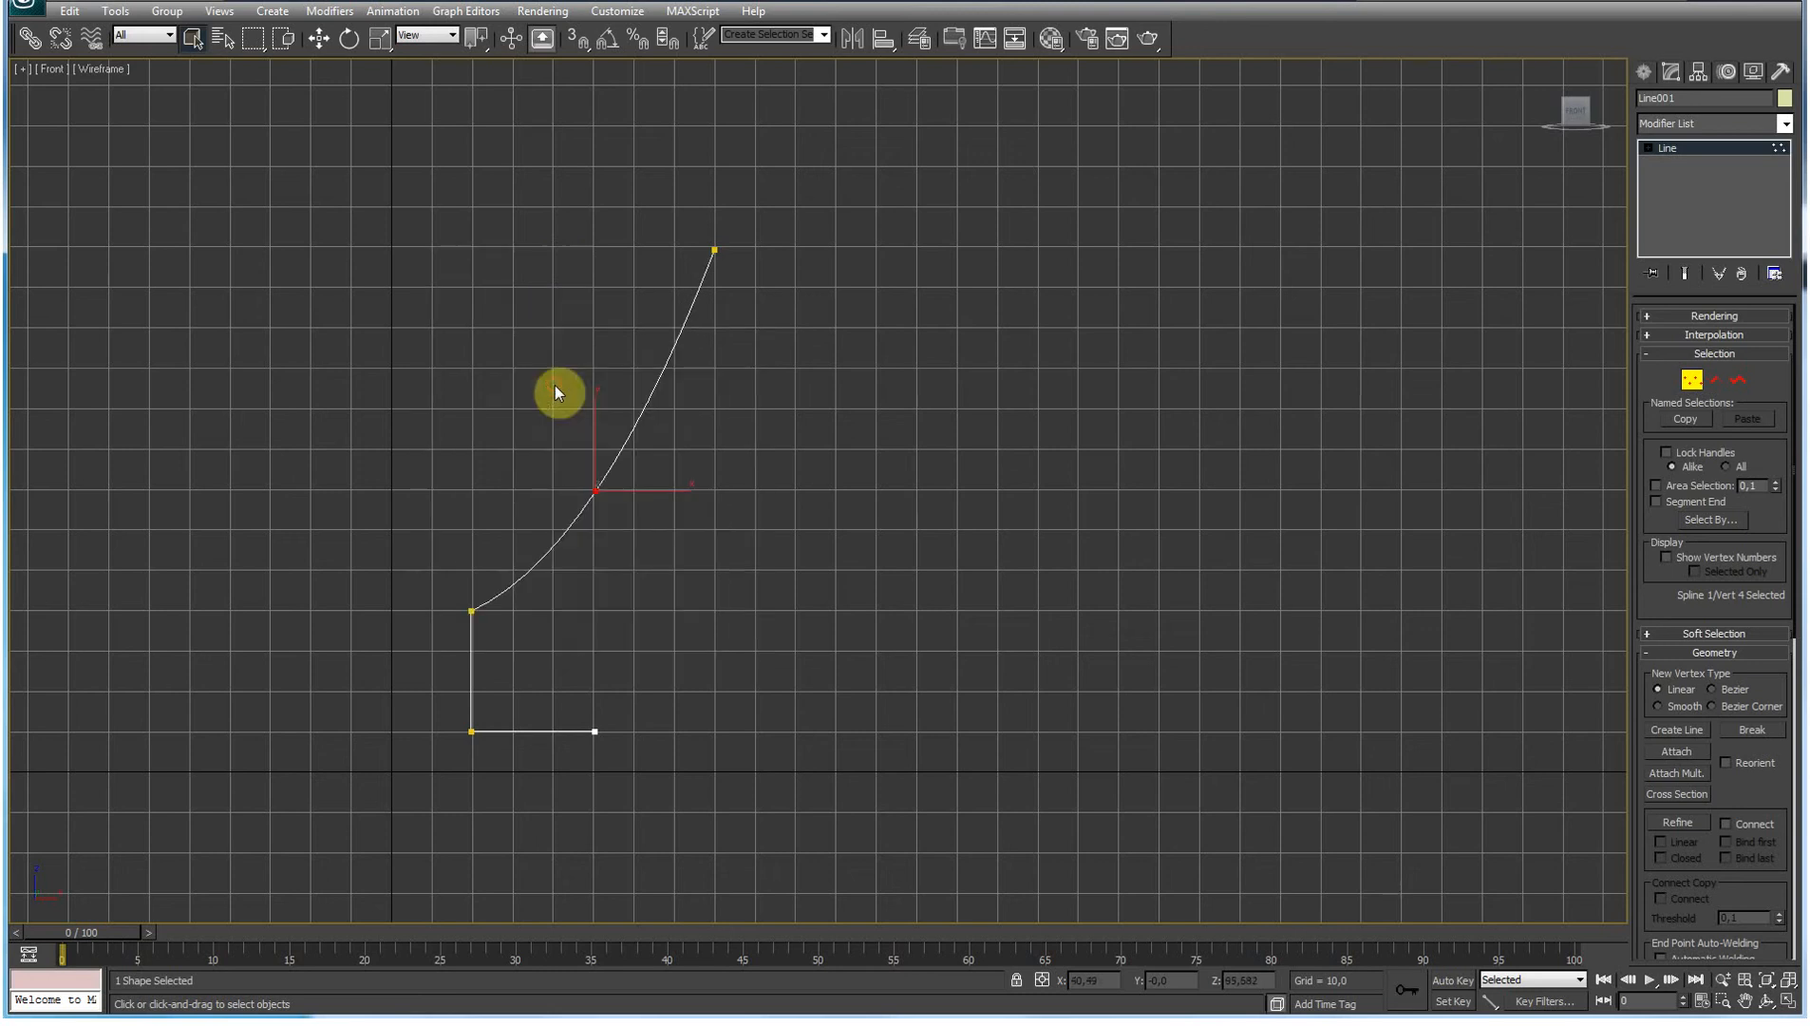
pyautogui.press('w')
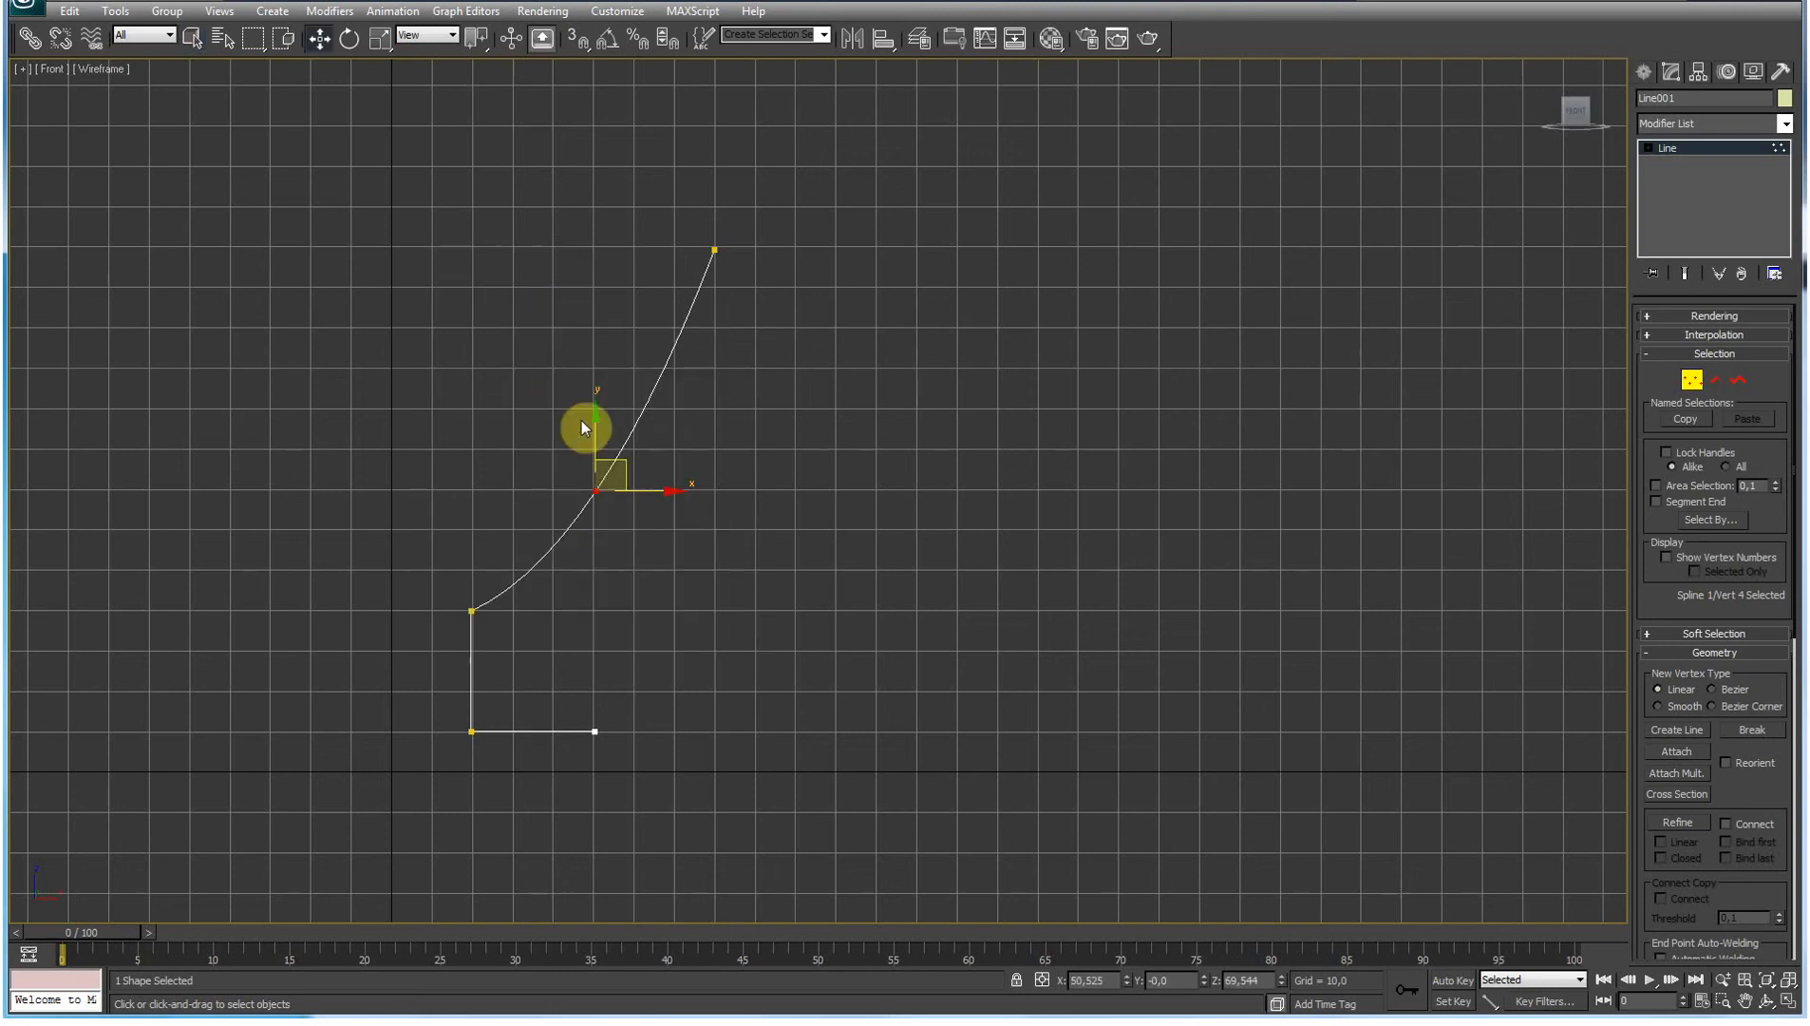
pyautogui.moveTo(649, 491)
pyautogui.mouseDown()
pyautogui.moveTo(723, 497)
pyautogui.moveTo(594, 469)
pyautogui.moveTo(674, 498)
pyautogui.mouseUp()
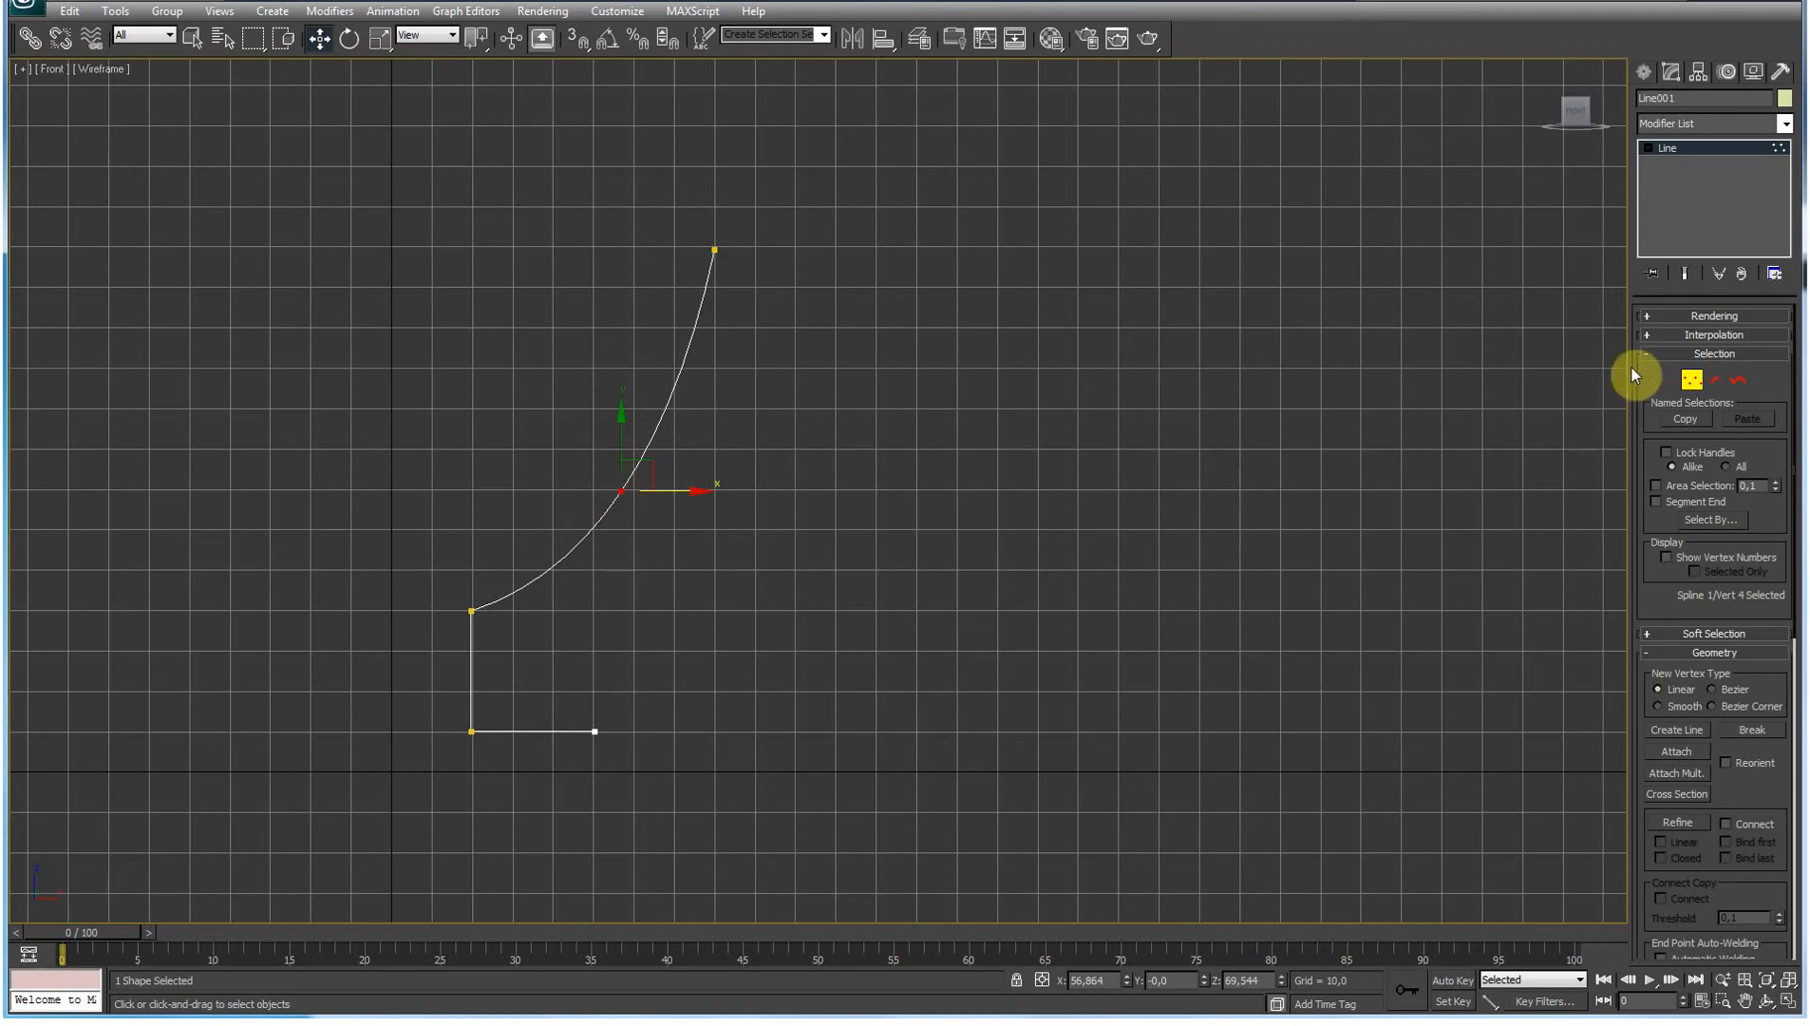
# Step: Enable adaptive interpolation for the line's curves
pyautogui.click(1649, 335)
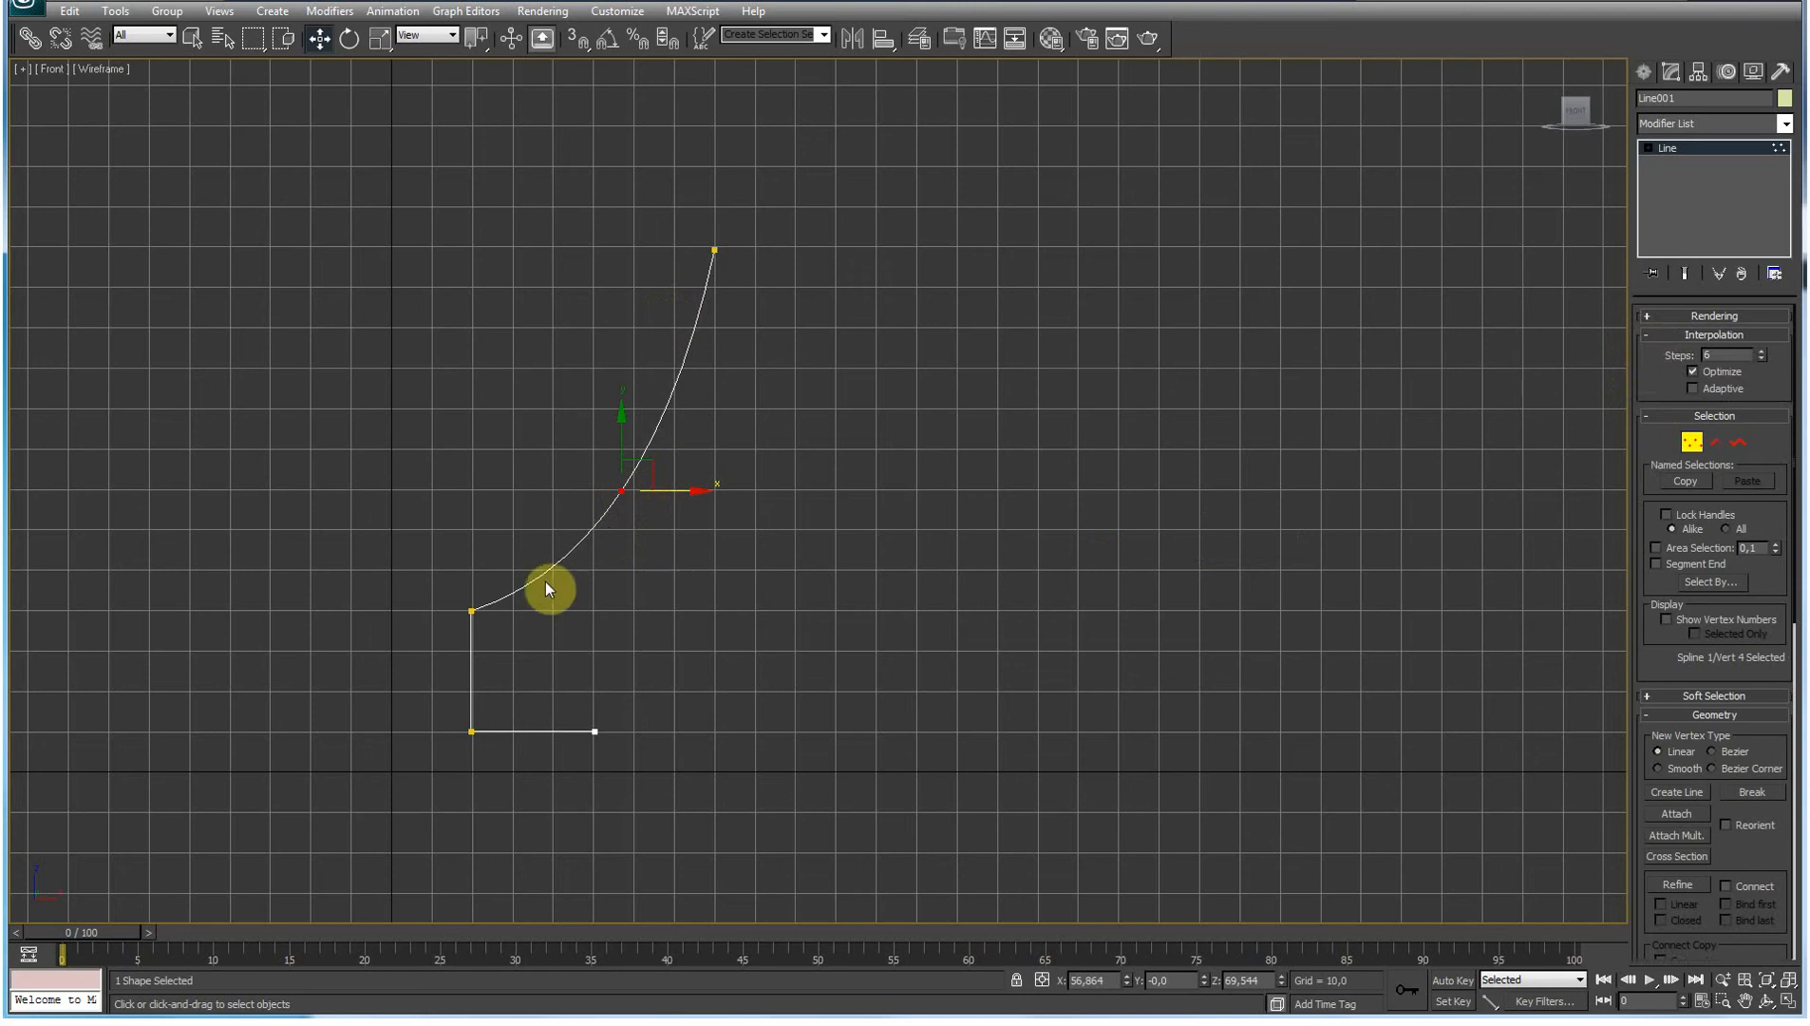
pyautogui.click(1693, 388)
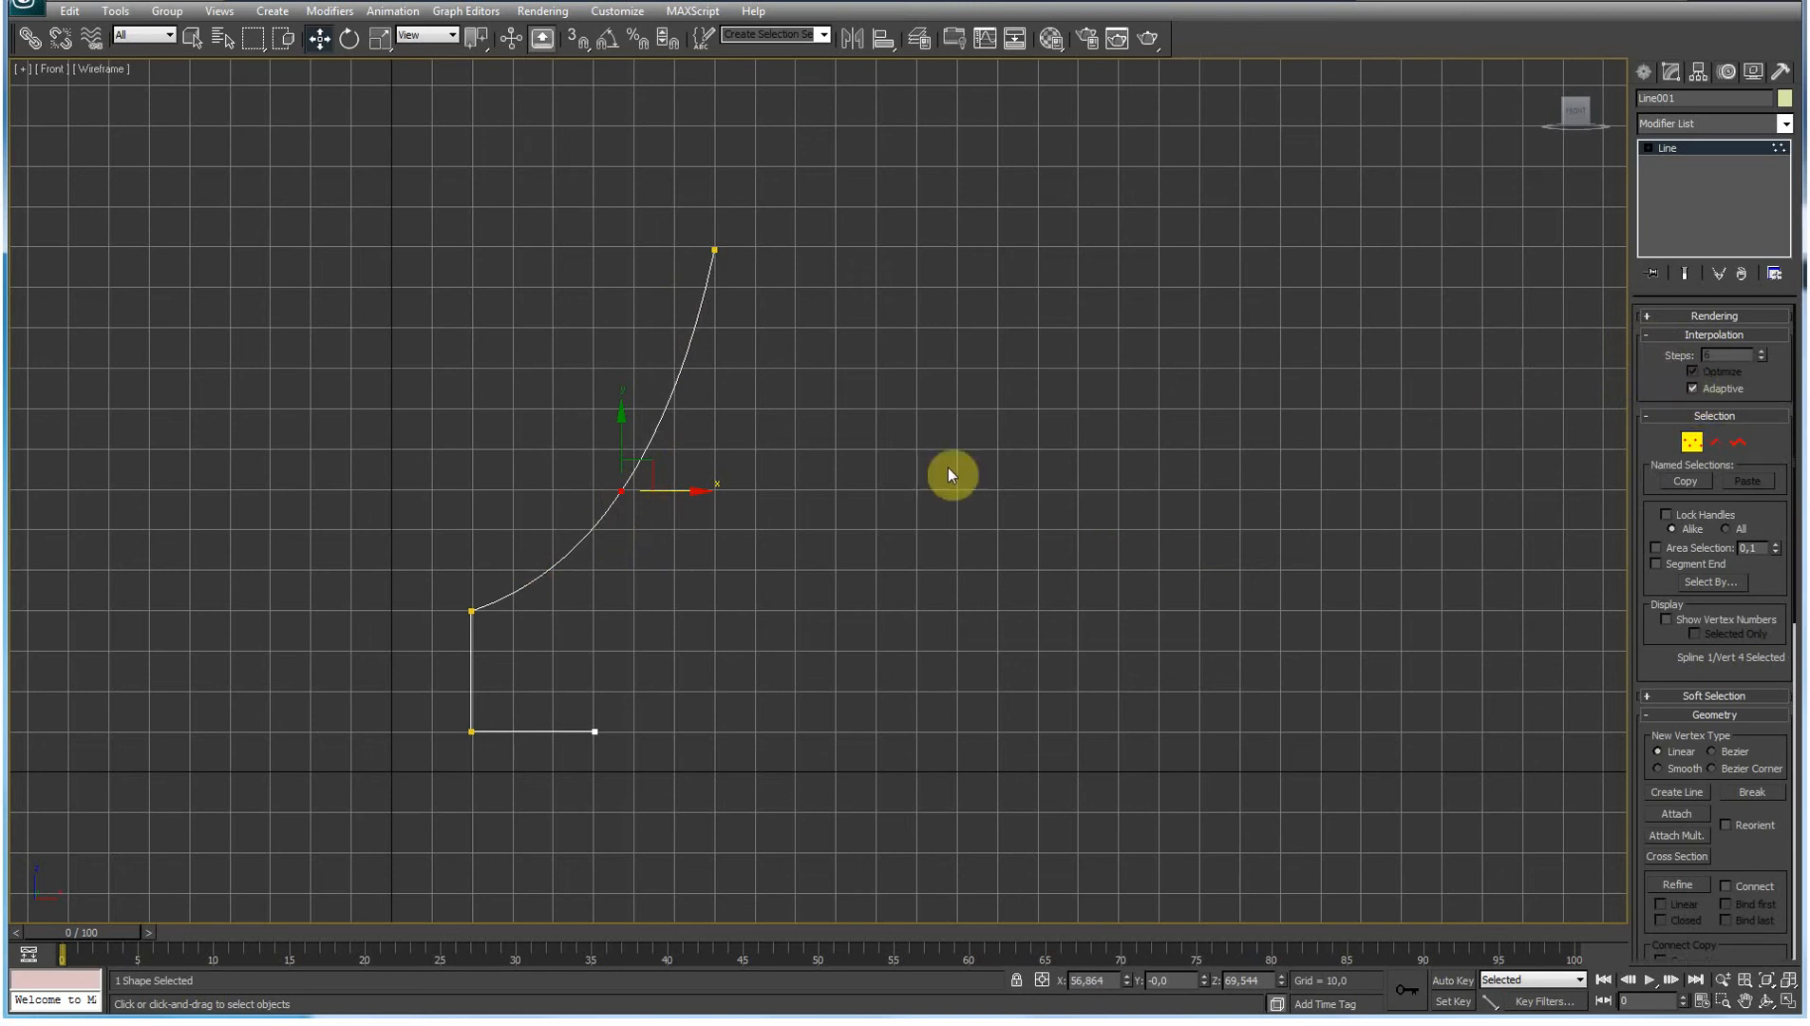
# Step: Convert the smooth vertex to Bezier and adjust its tangent handle, and move the topmost vertex inward to about X 34, Z 139
pyautogui.rightClick(617, 492)
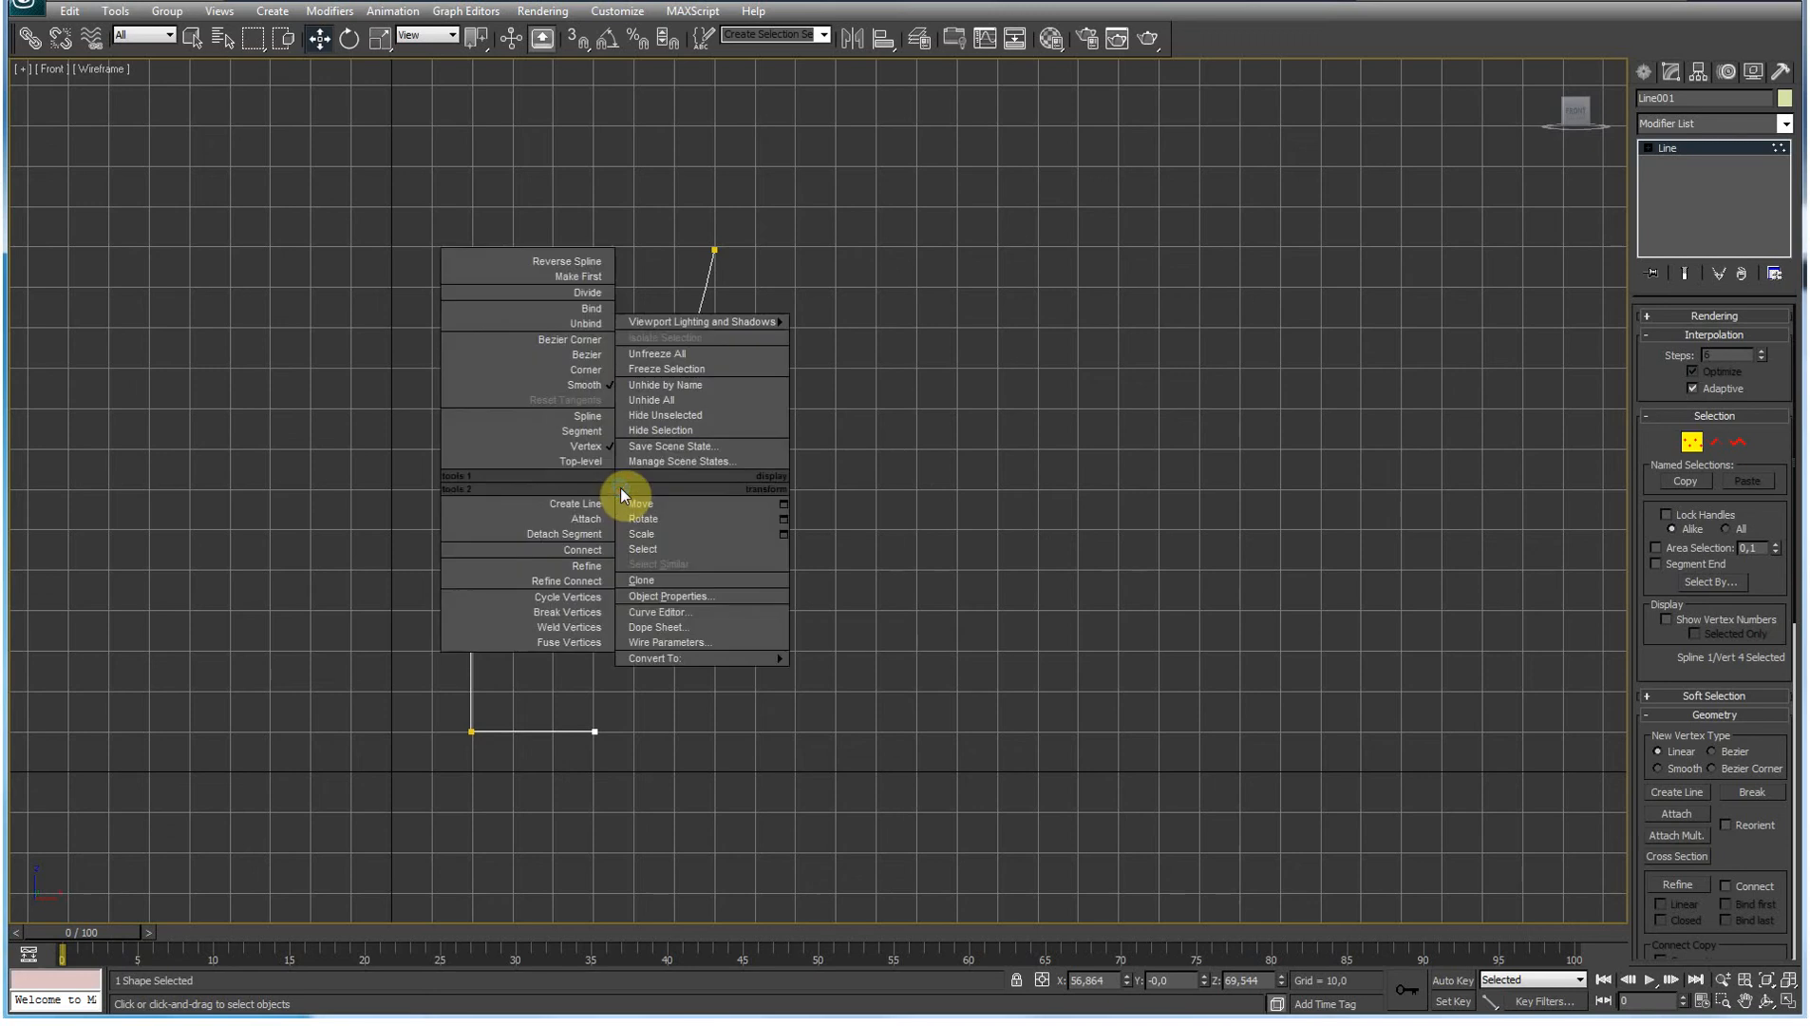
pyautogui.click(583, 354)
pyautogui.moveTo(663, 430); pyautogui.dragTo(676, 393)
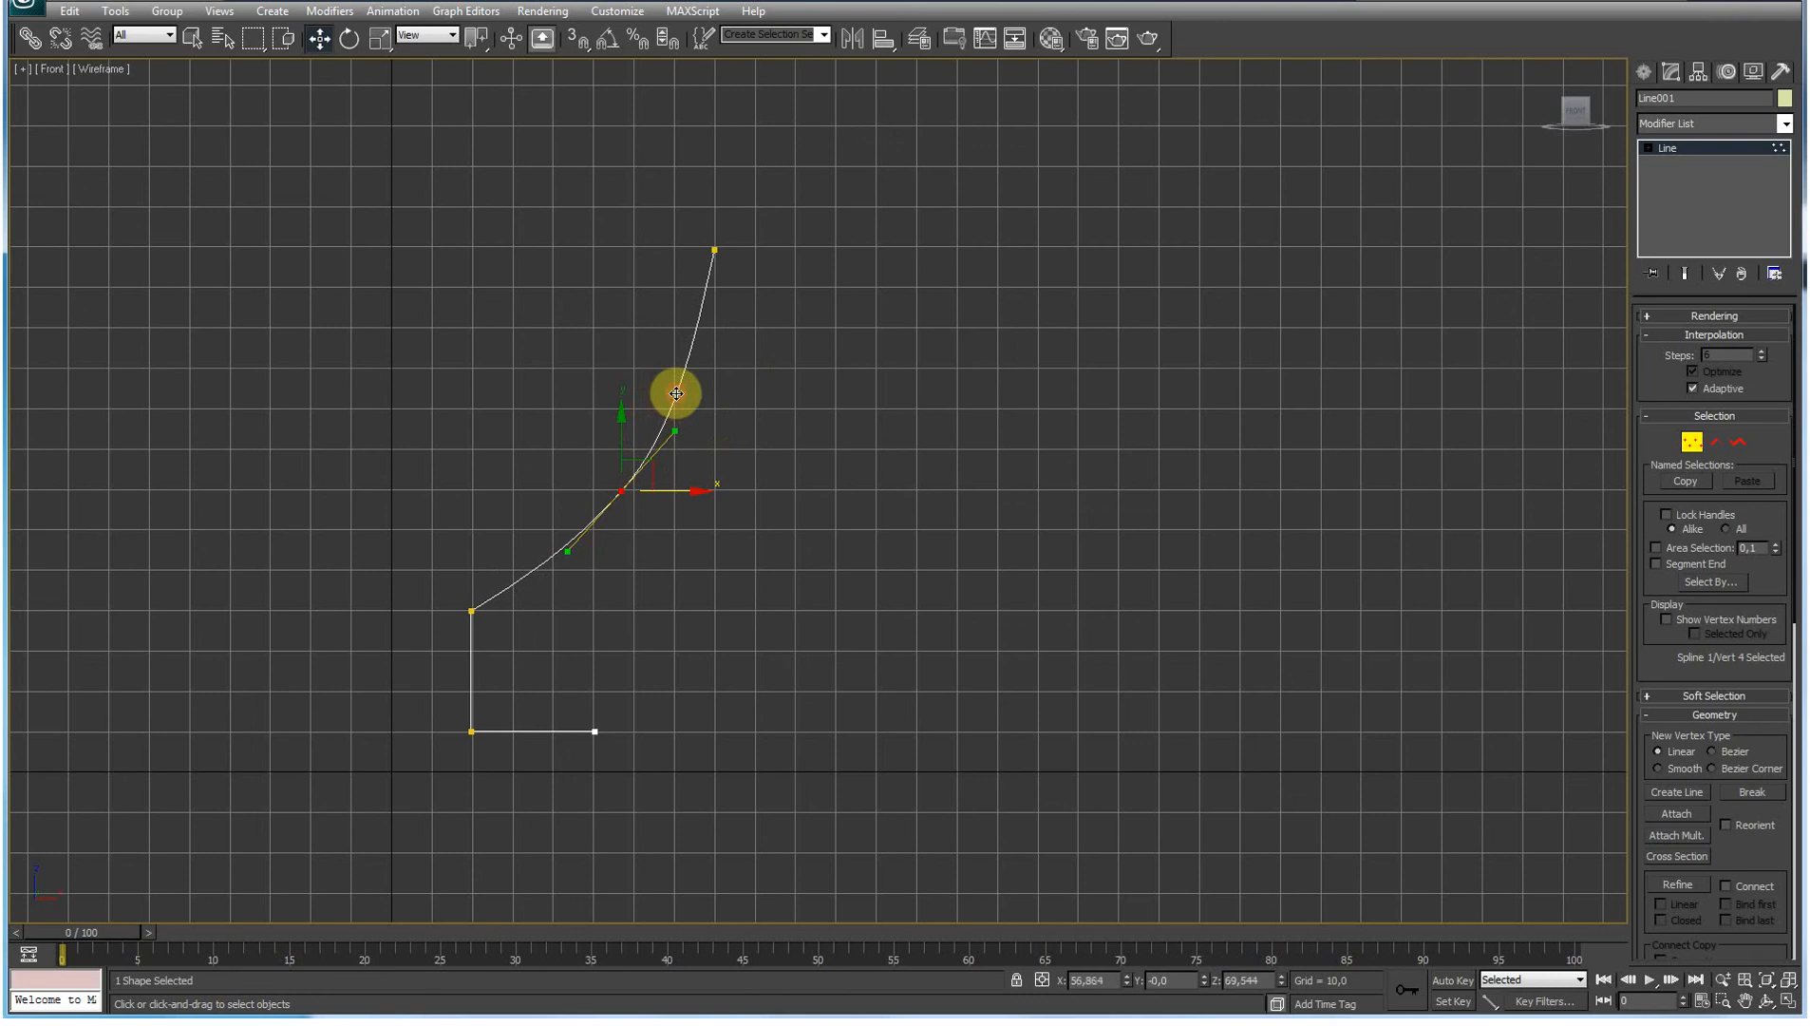
pyautogui.click(714, 250)
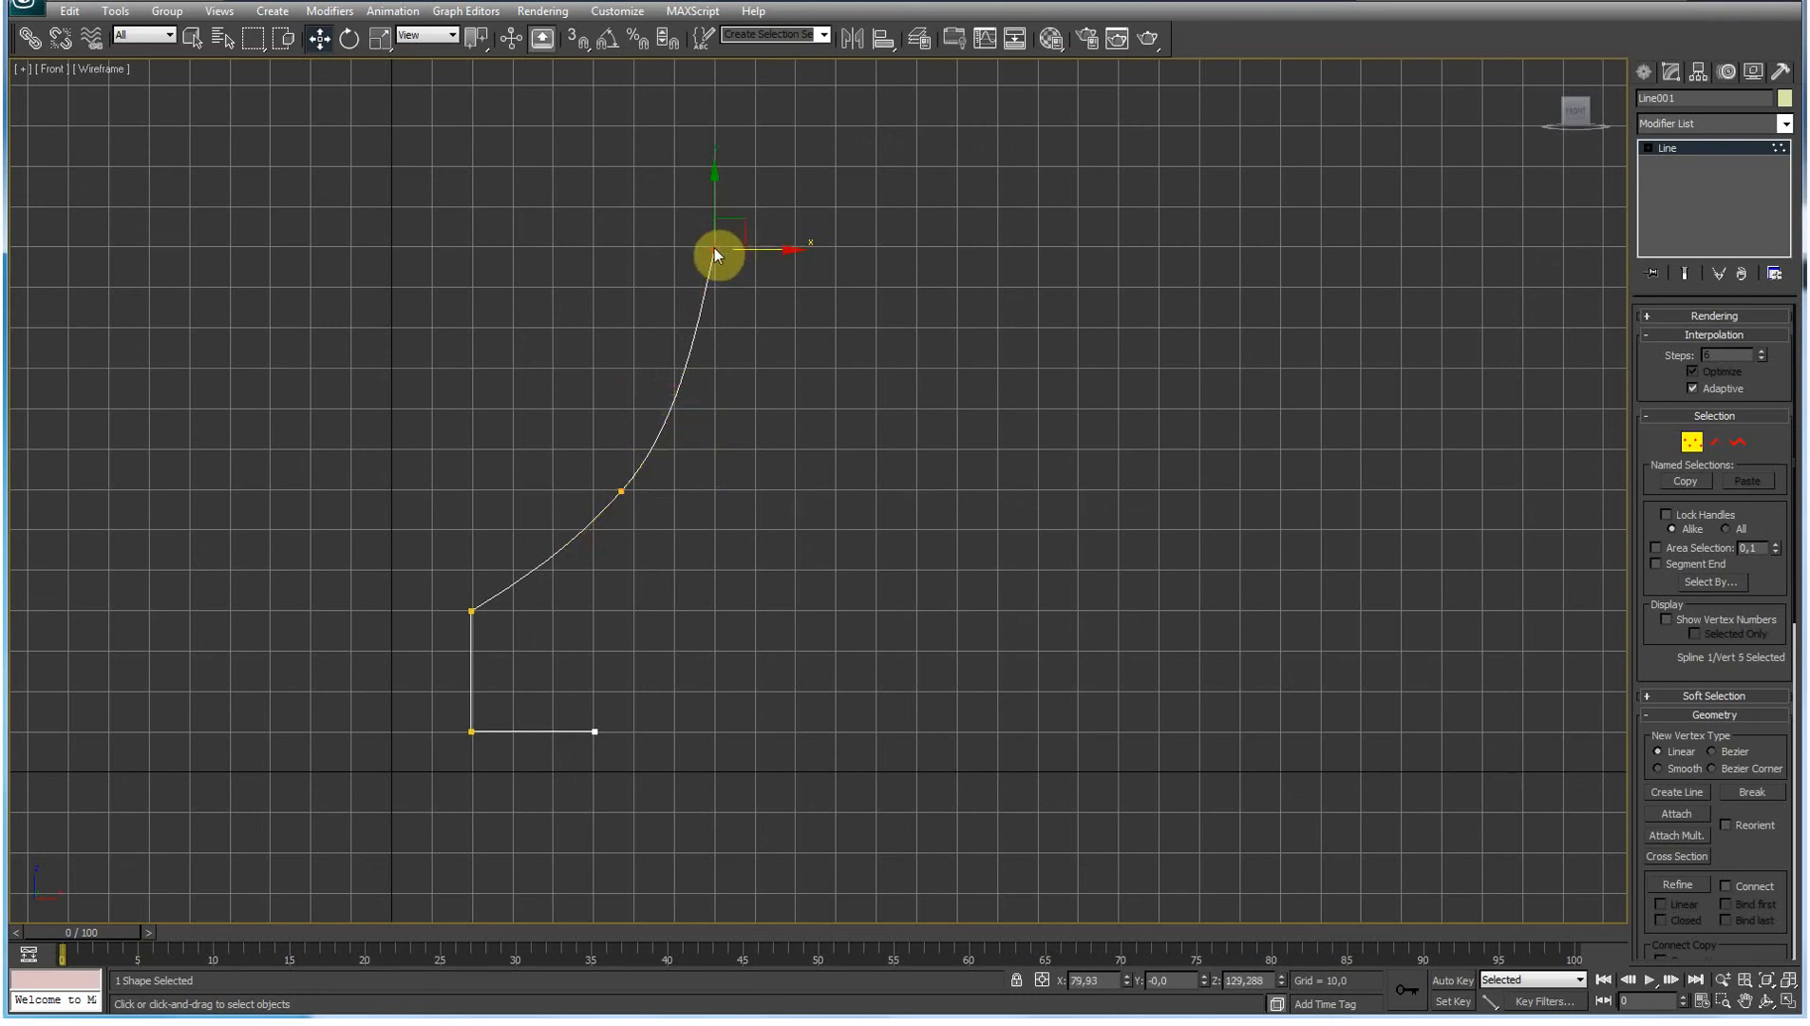
pyautogui.moveTo(714, 251); pyautogui.dragTo(528, 182)
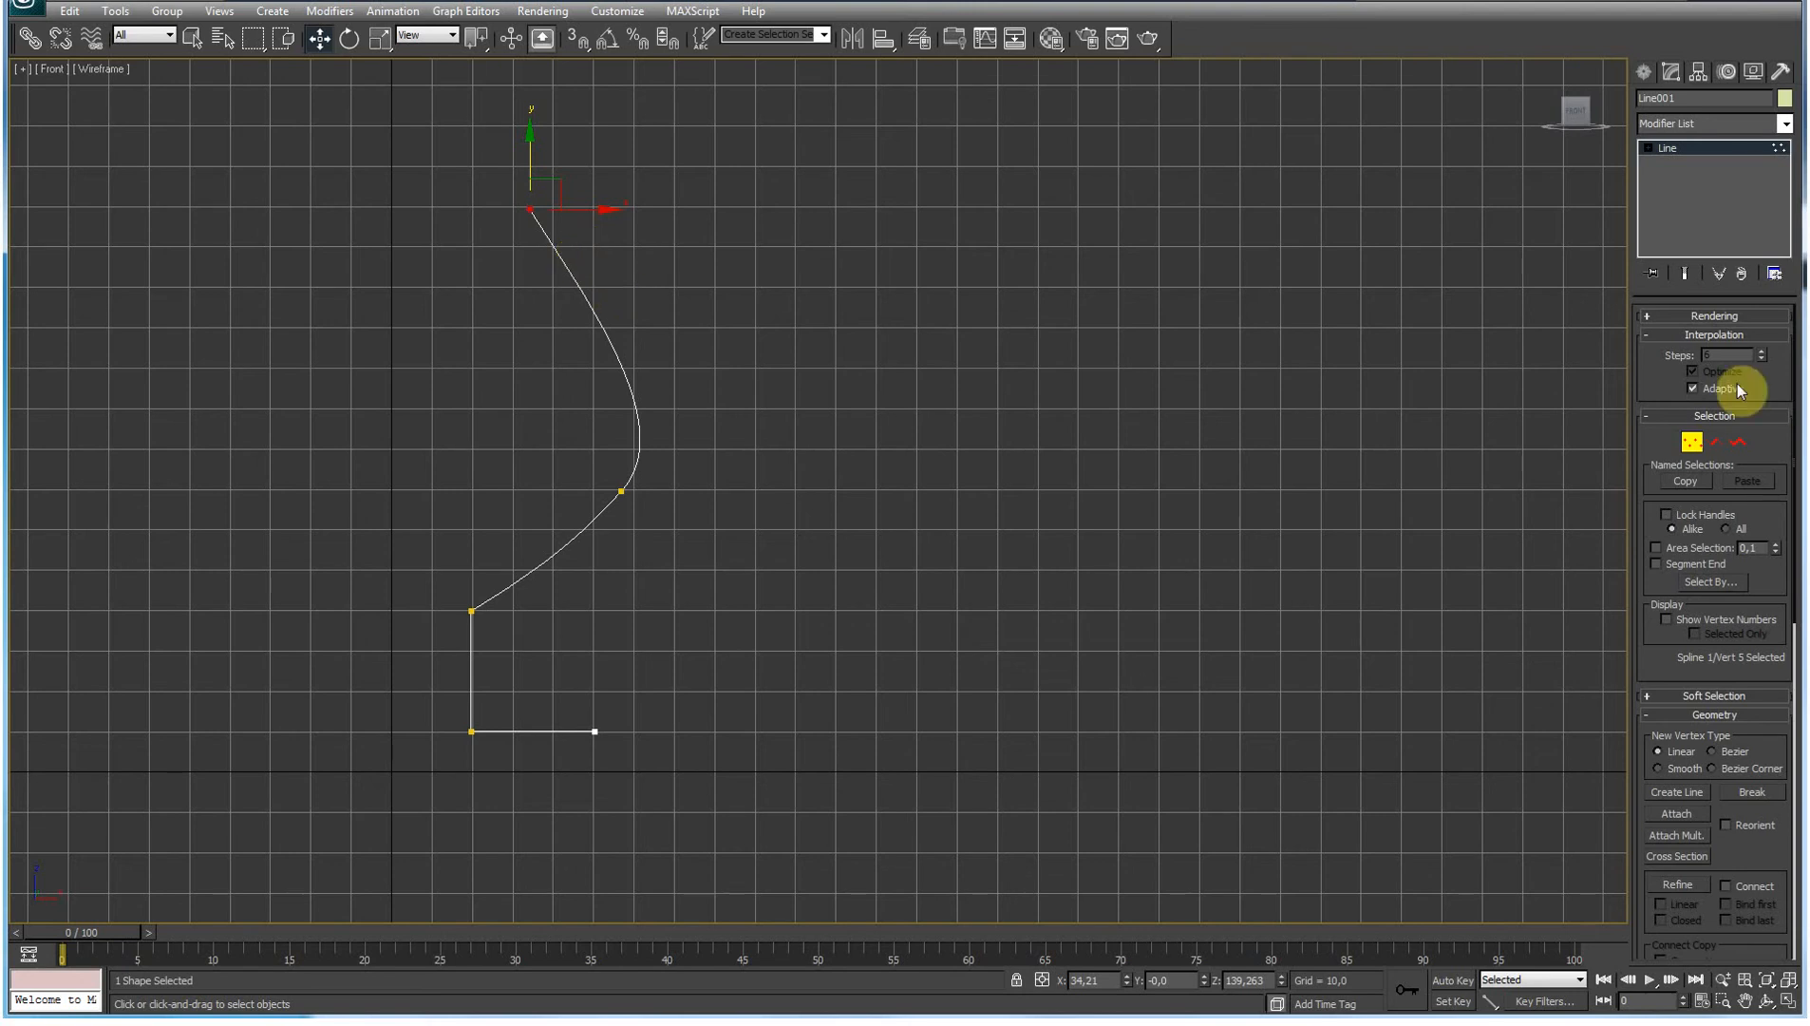
# Step: Outline the profile spline by 4 units to give it wall thickness, and leave the spline sub-object level
pyautogui.click(1738, 441)
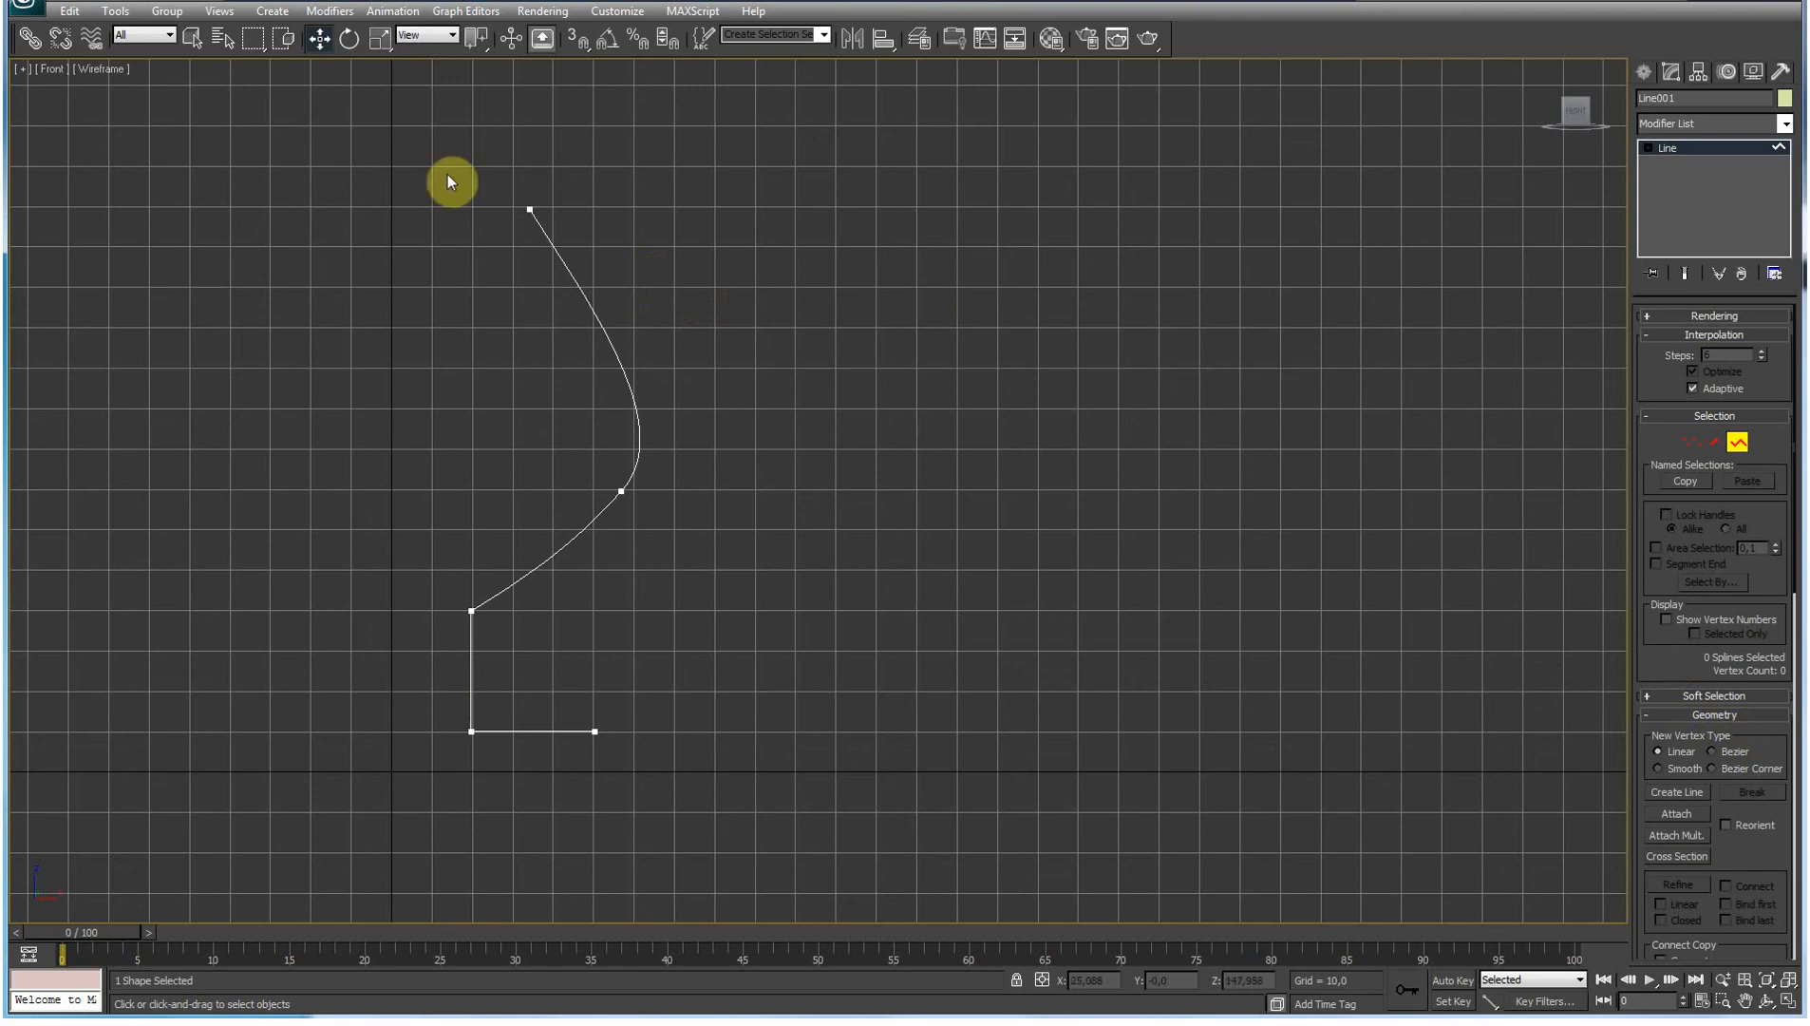
pyautogui.moveTo(1749, 853); pyautogui.dragTo(1737, 452)
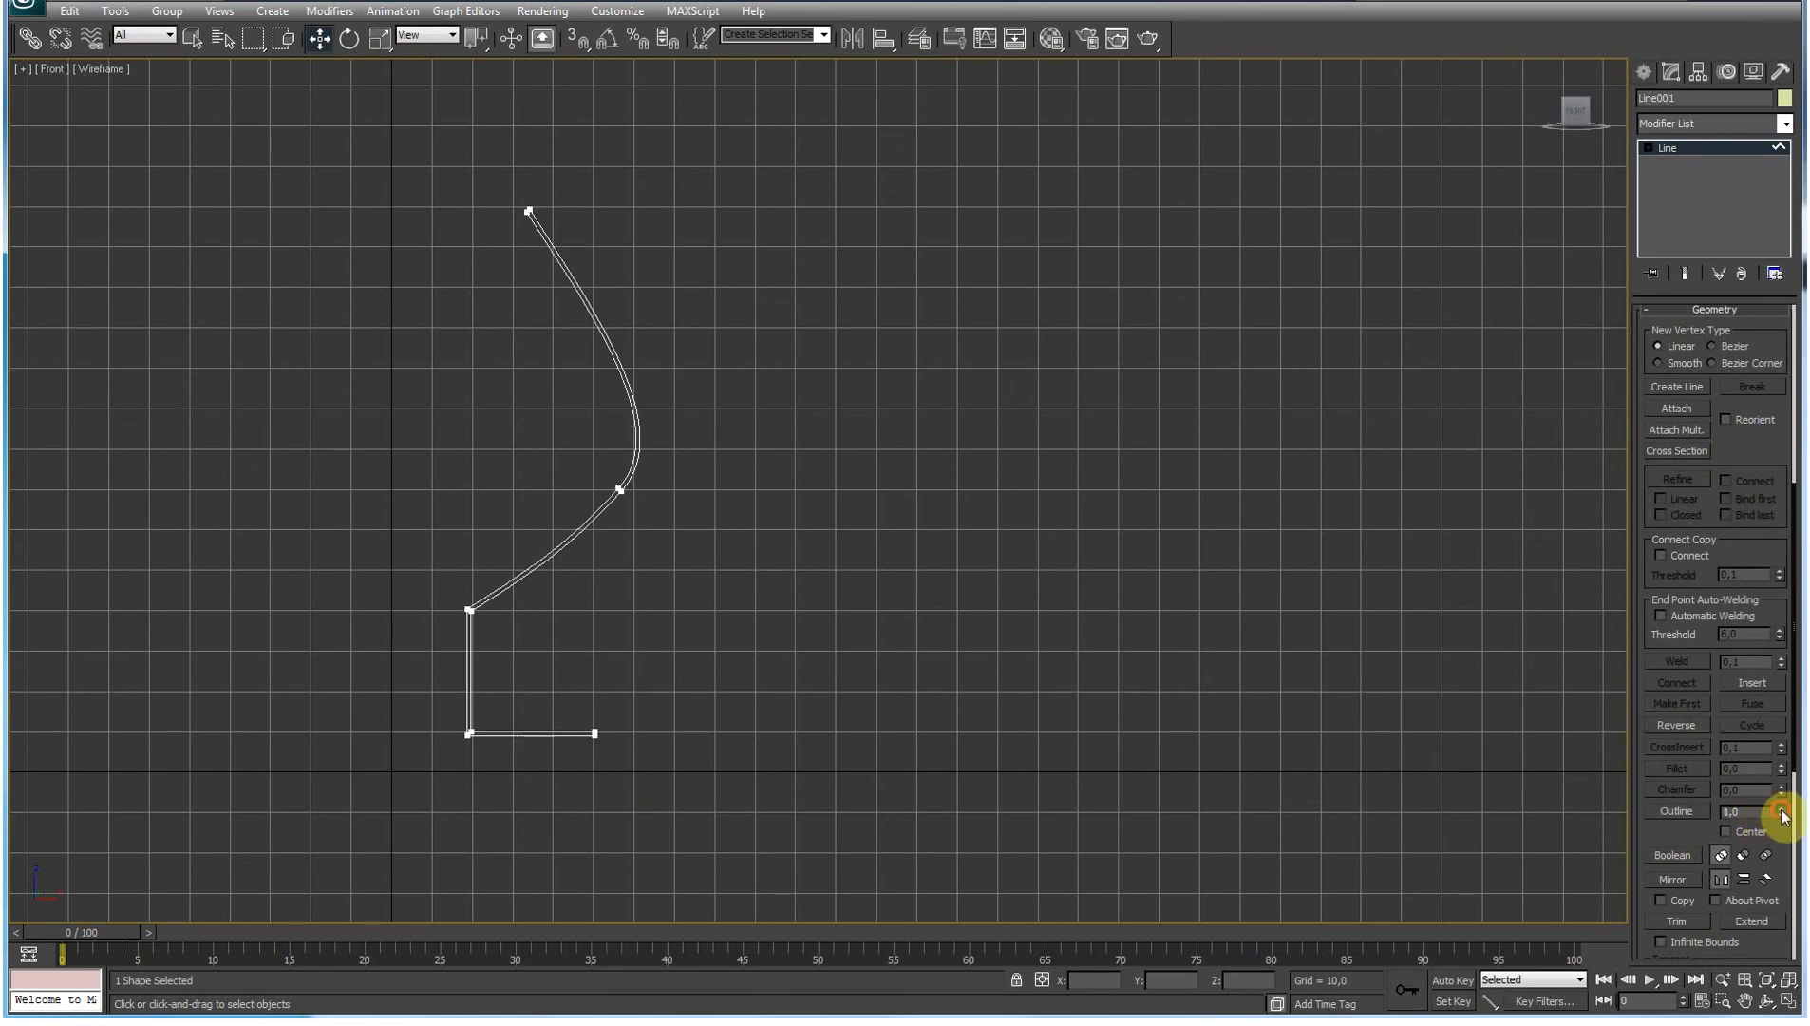
pyautogui.moveTo(1783, 817)
pyautogui.mouseDown()
pyautogui.moveTo(1783, 780)
pyautogui.moveTo(1786, 807)
pyautogui.mouseUp()
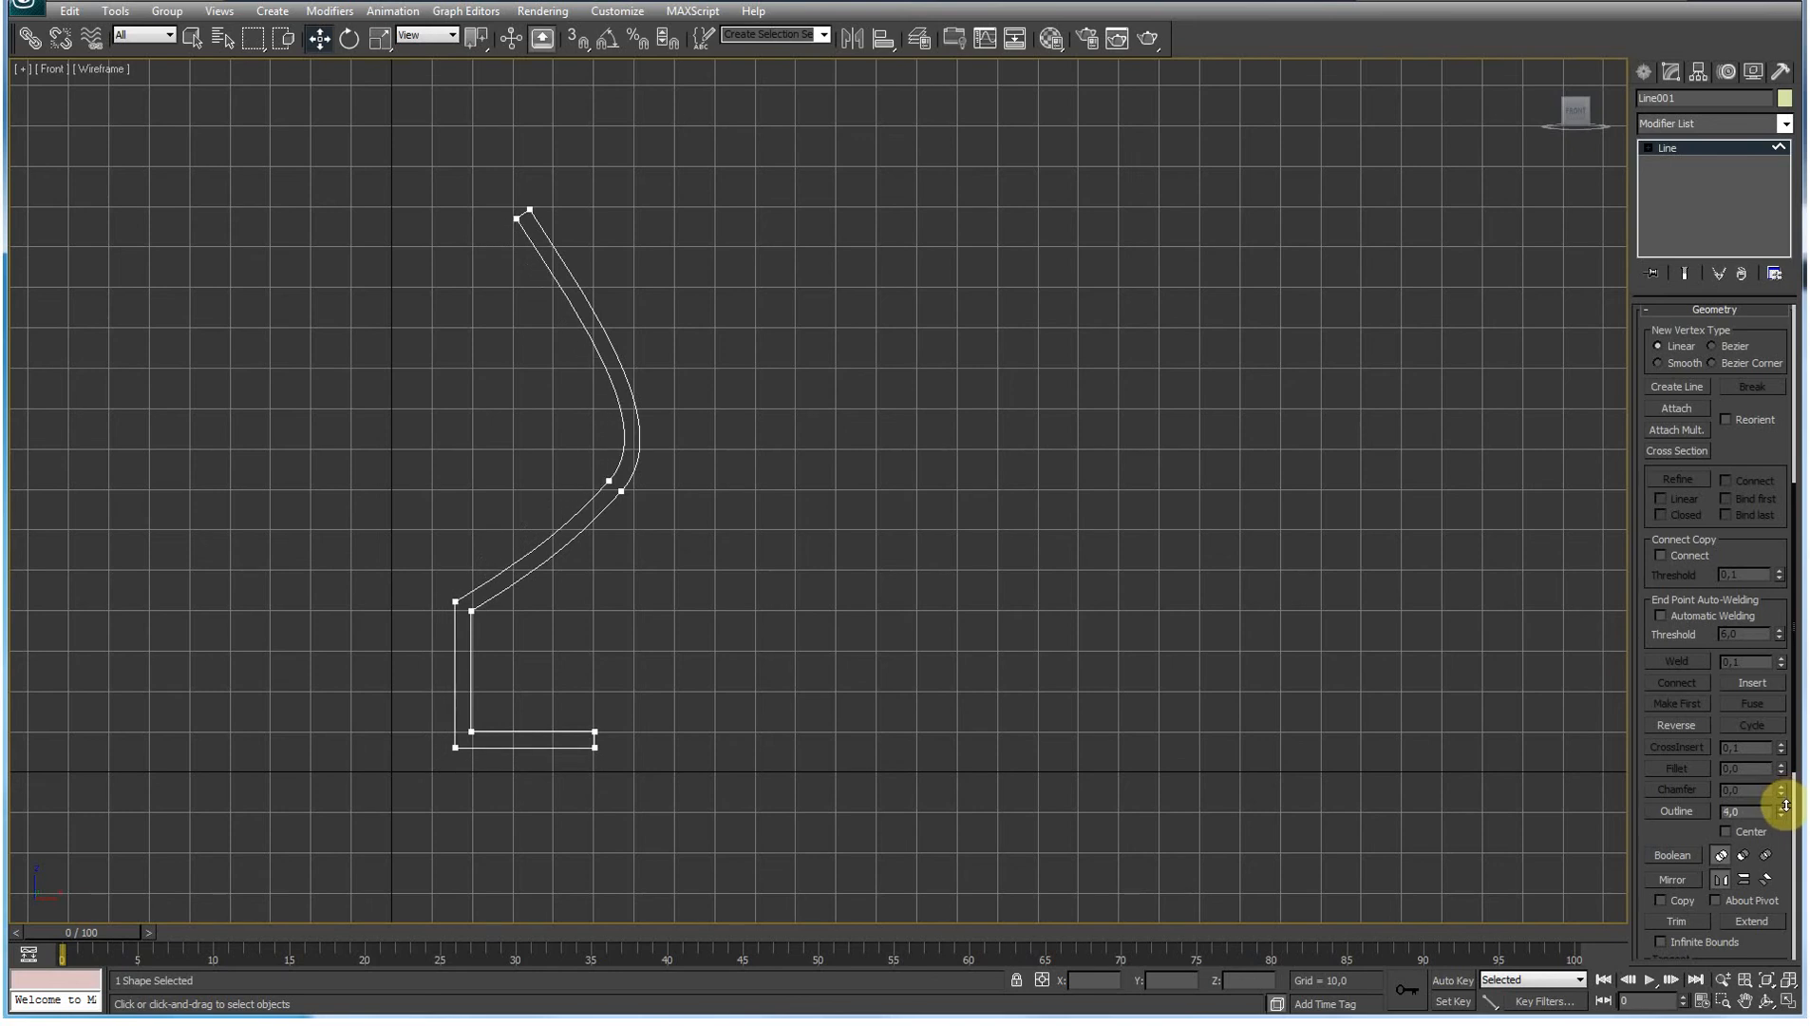
pyautogui.moveTo(1785, 806); pyautogui.dragTo(1785, 806)
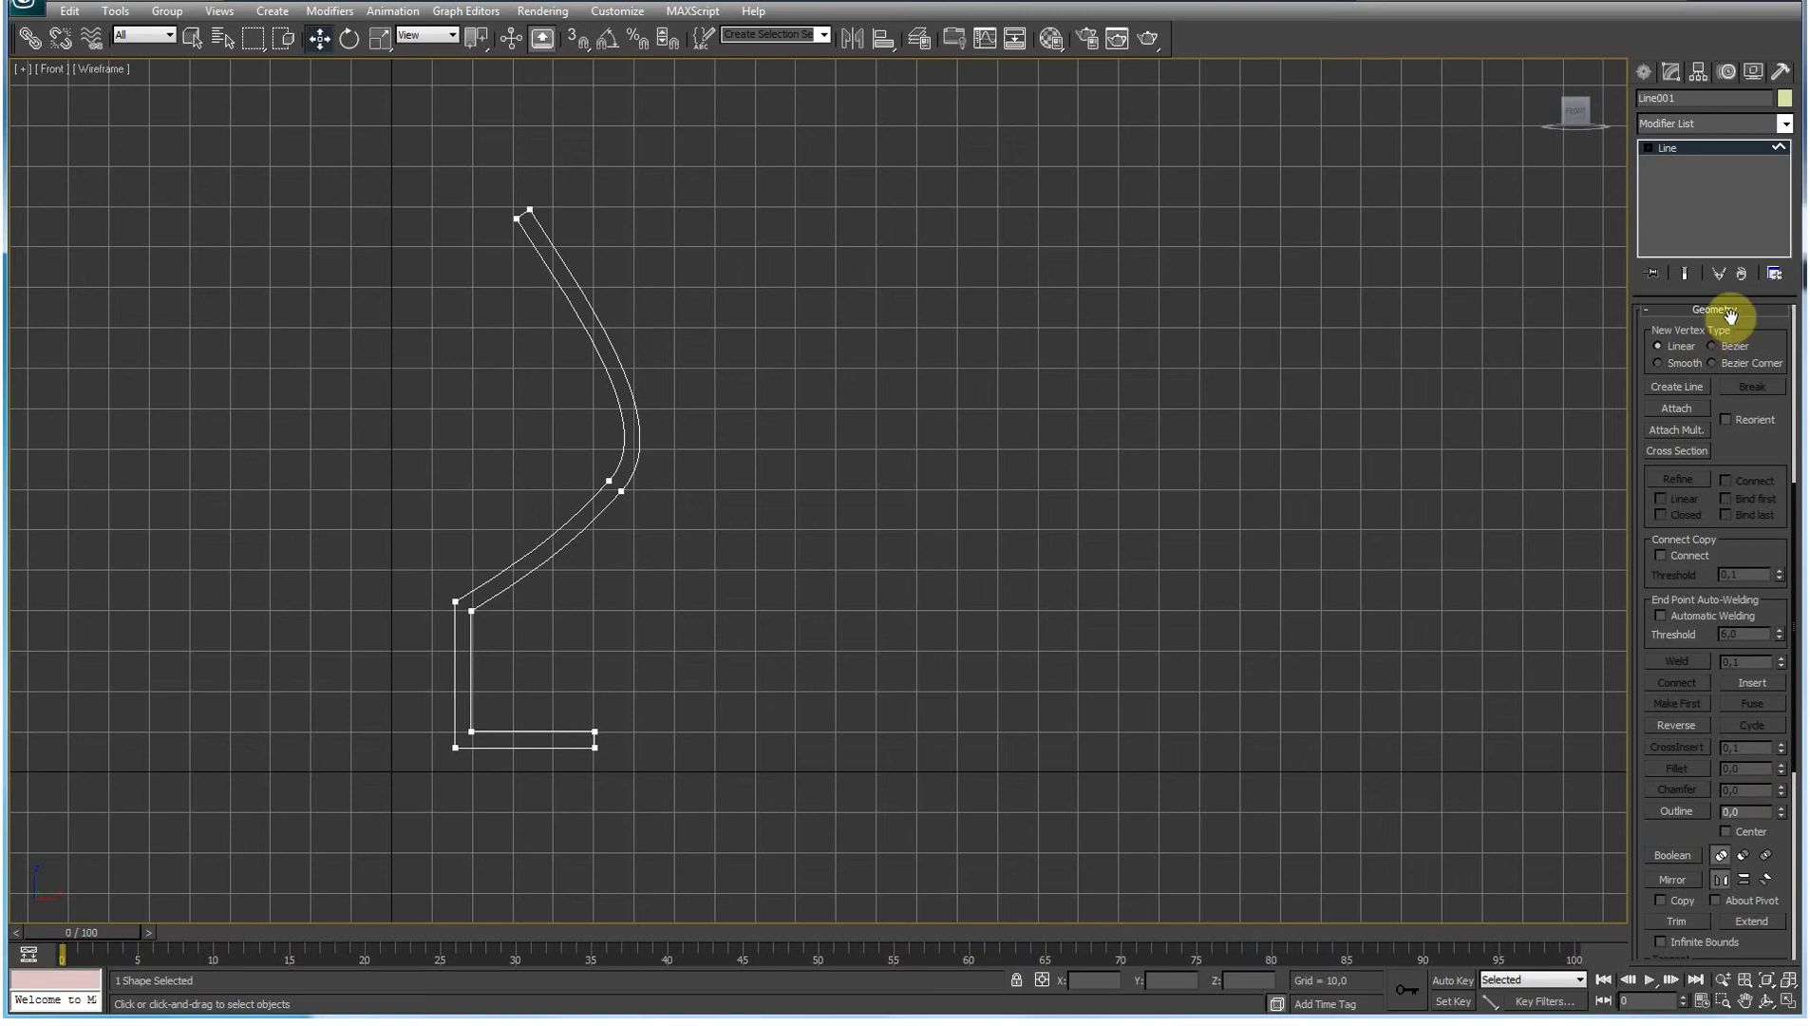
pyautogui.click(1648, 148)
pyautogui.click(1740, 195)
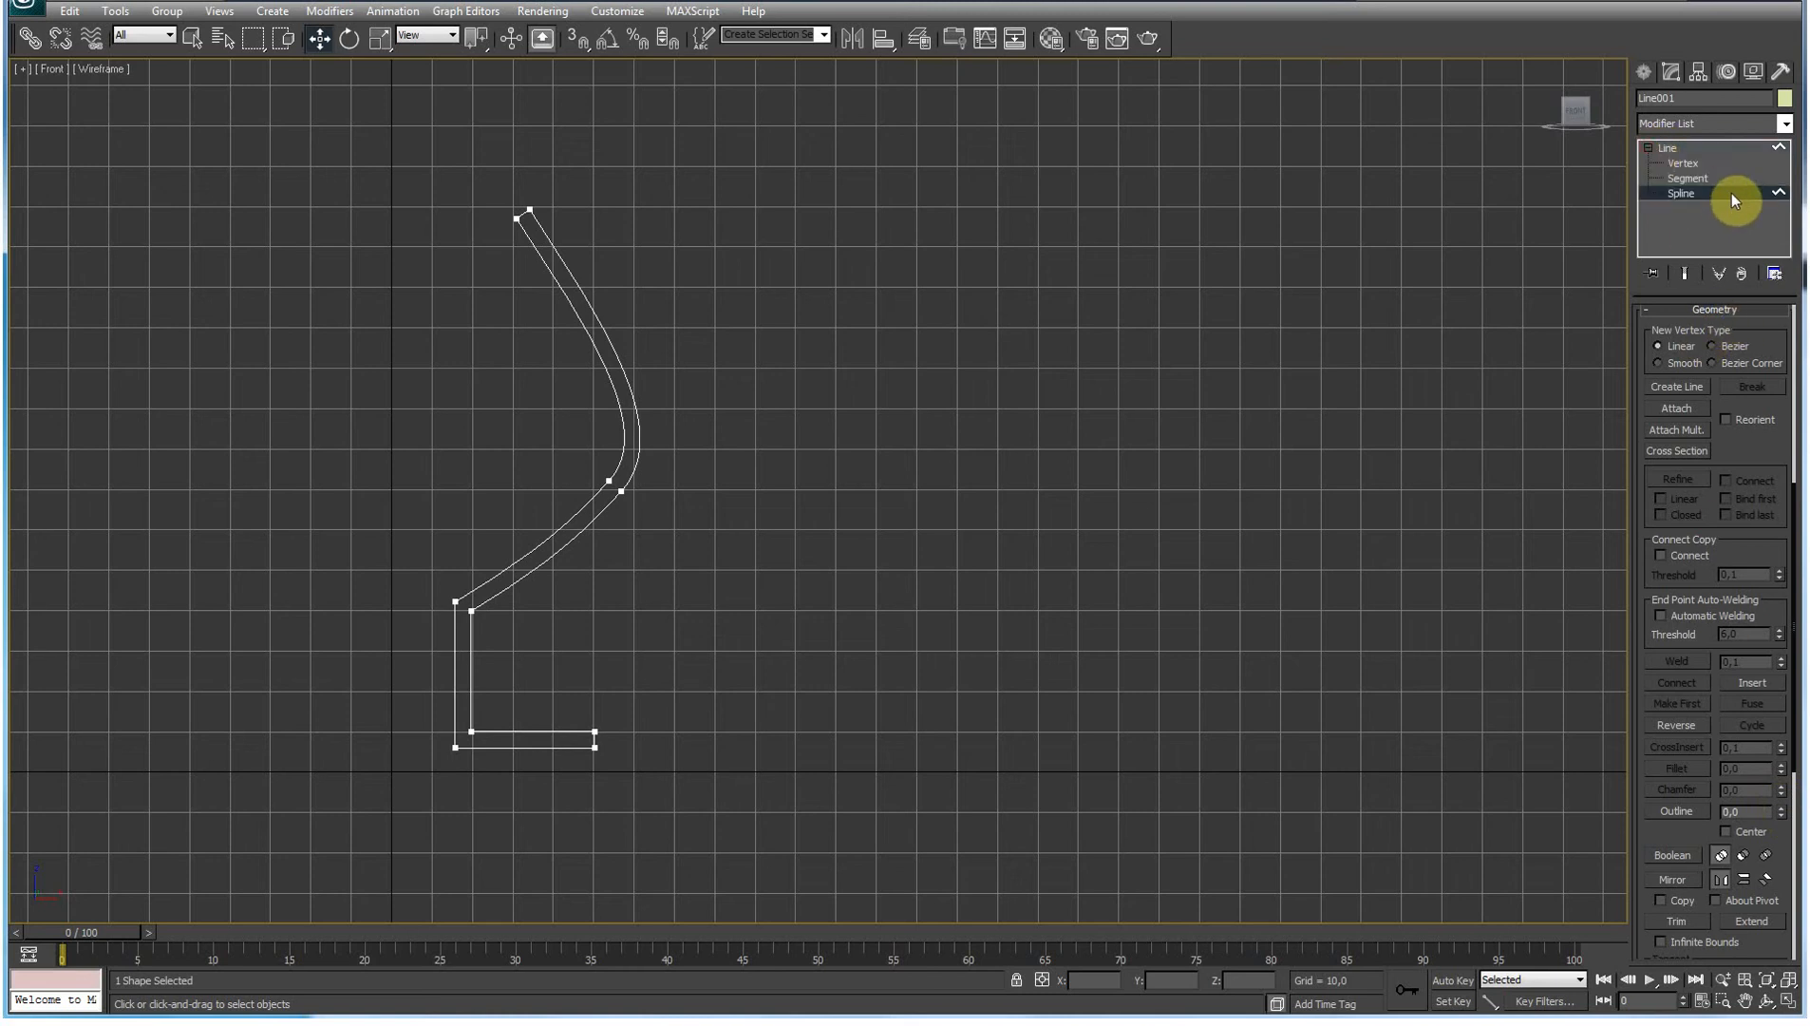
pyautogui.click(1731, 193)
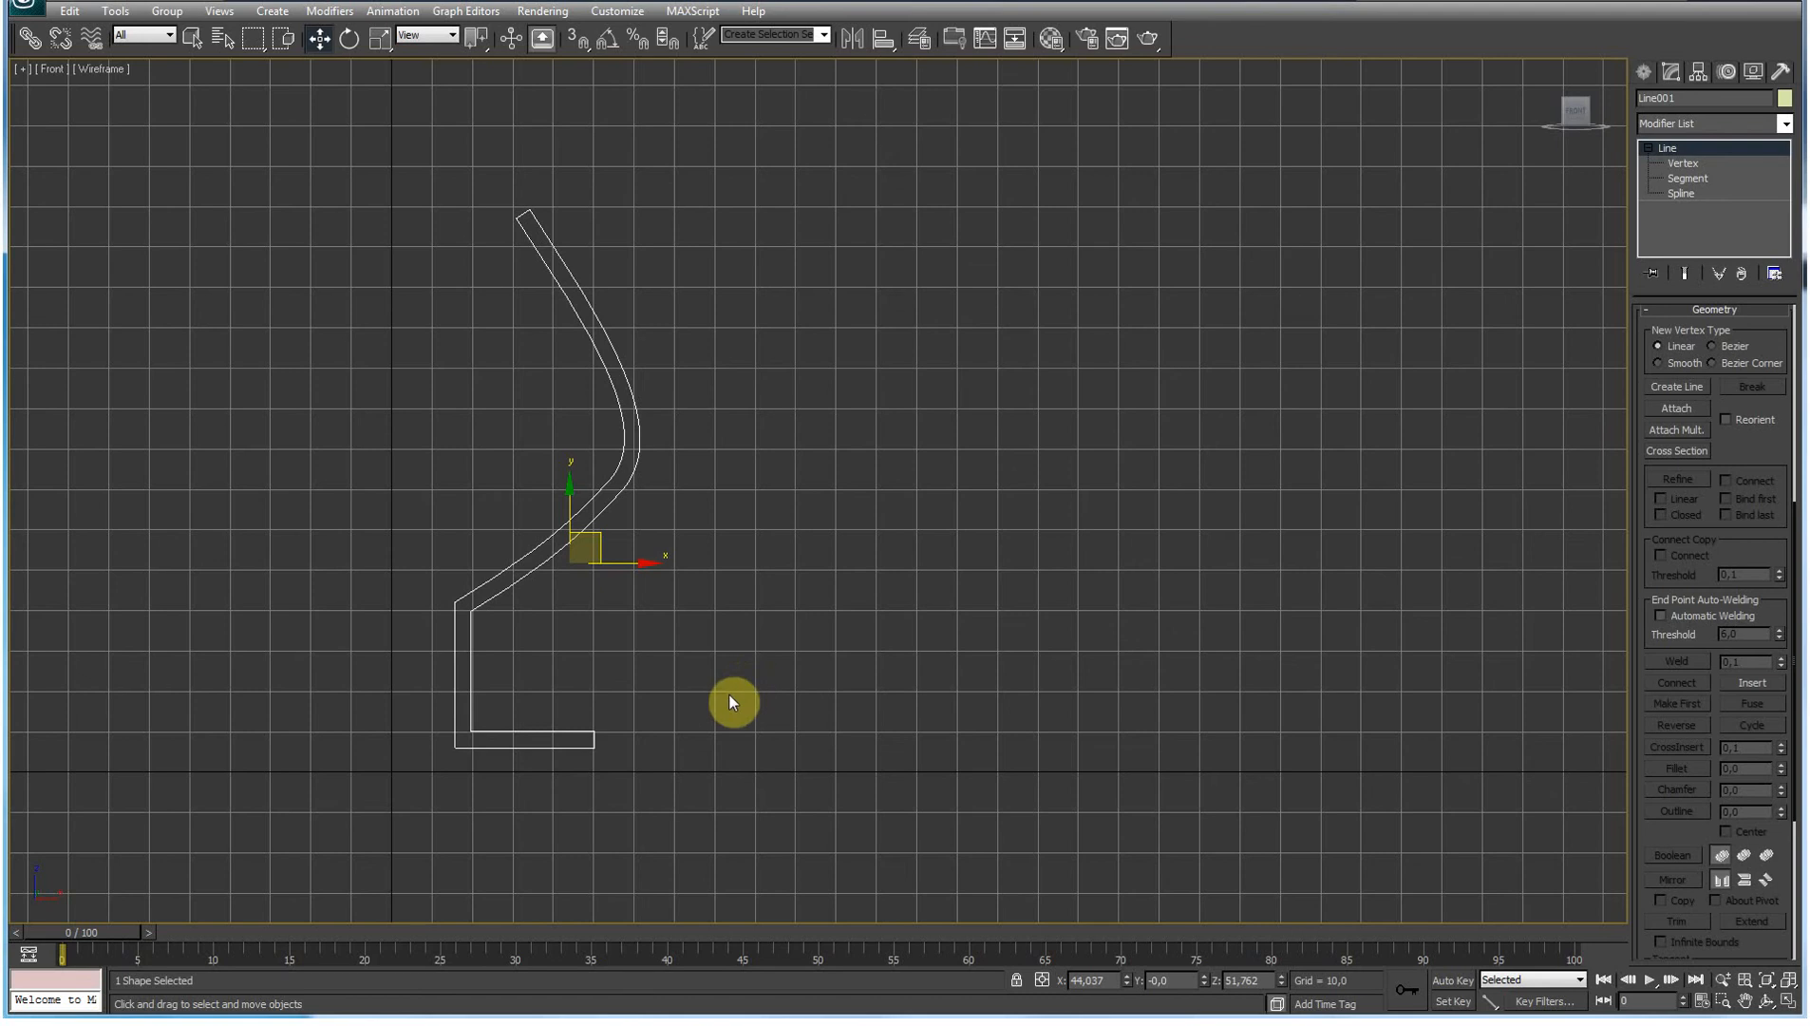
# Step: Fillet the two end vertices of the profile's upper tip so that the rim is fully rounded
pyautogui.click(1746, 1000)
pyautogui.moveTo(404, 367); pyautogui.dragTo(615, 444)
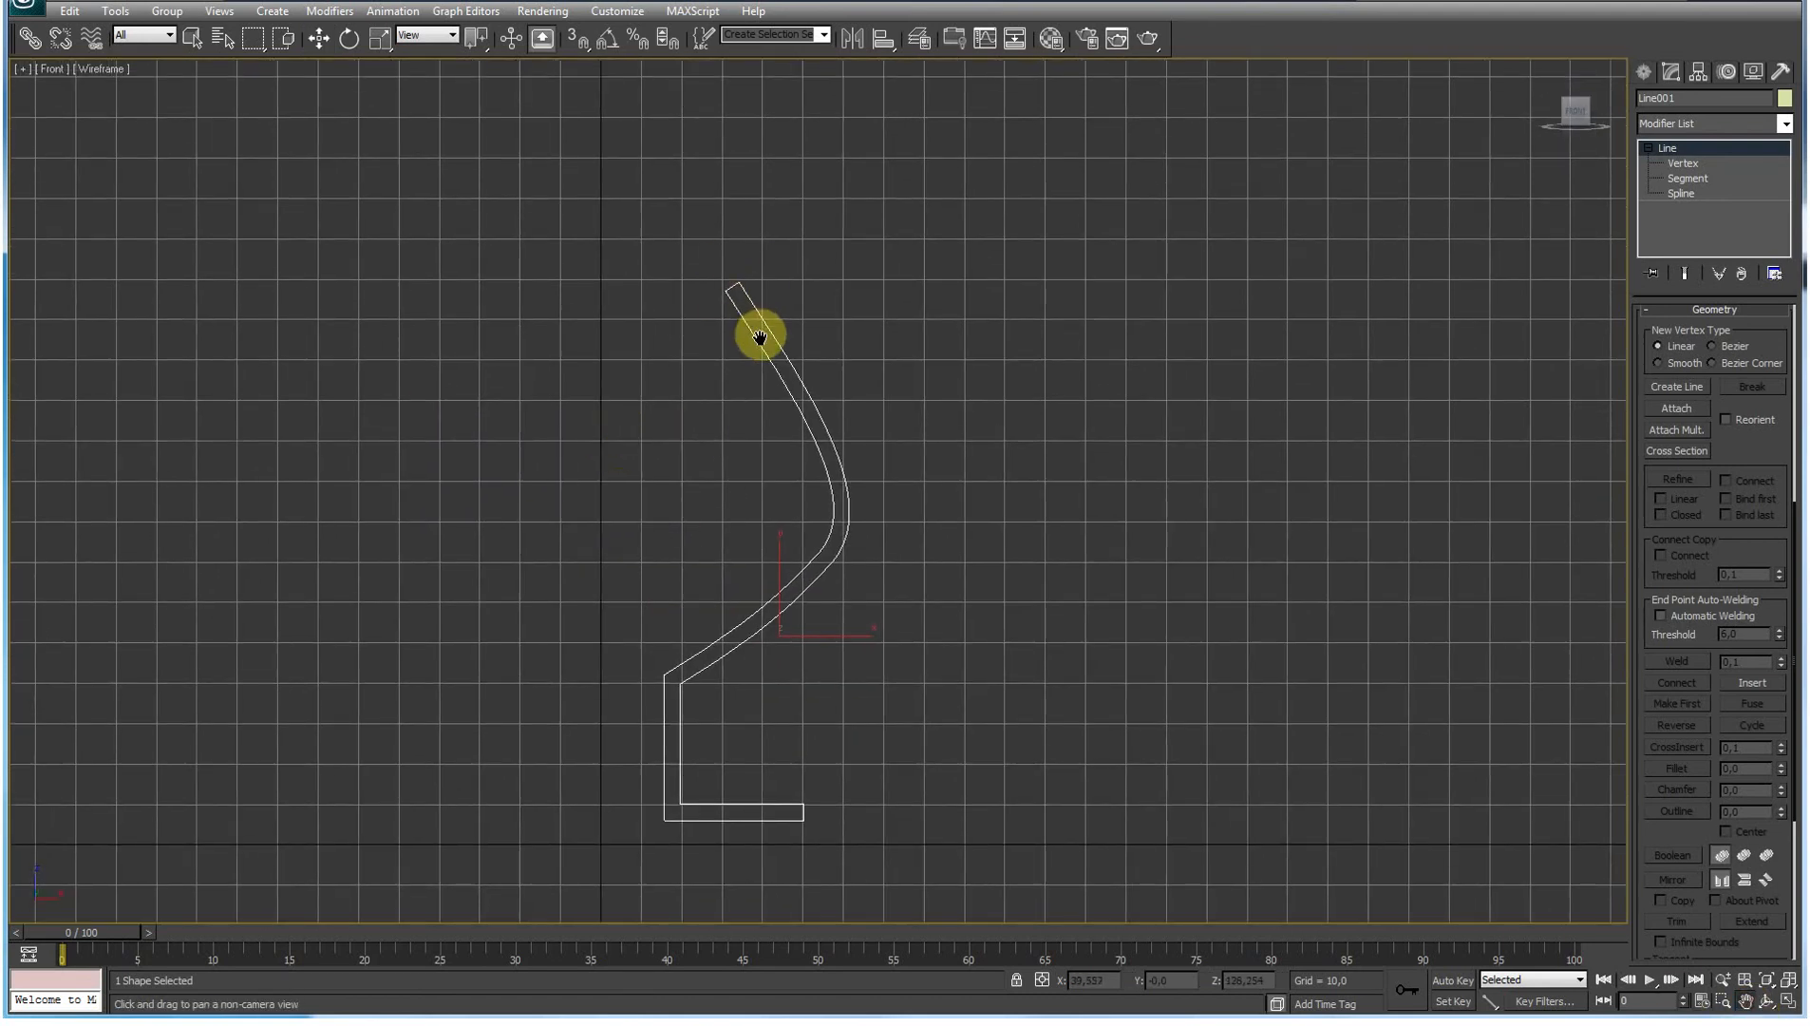
pyautogui.scroll(3, 756, 361)
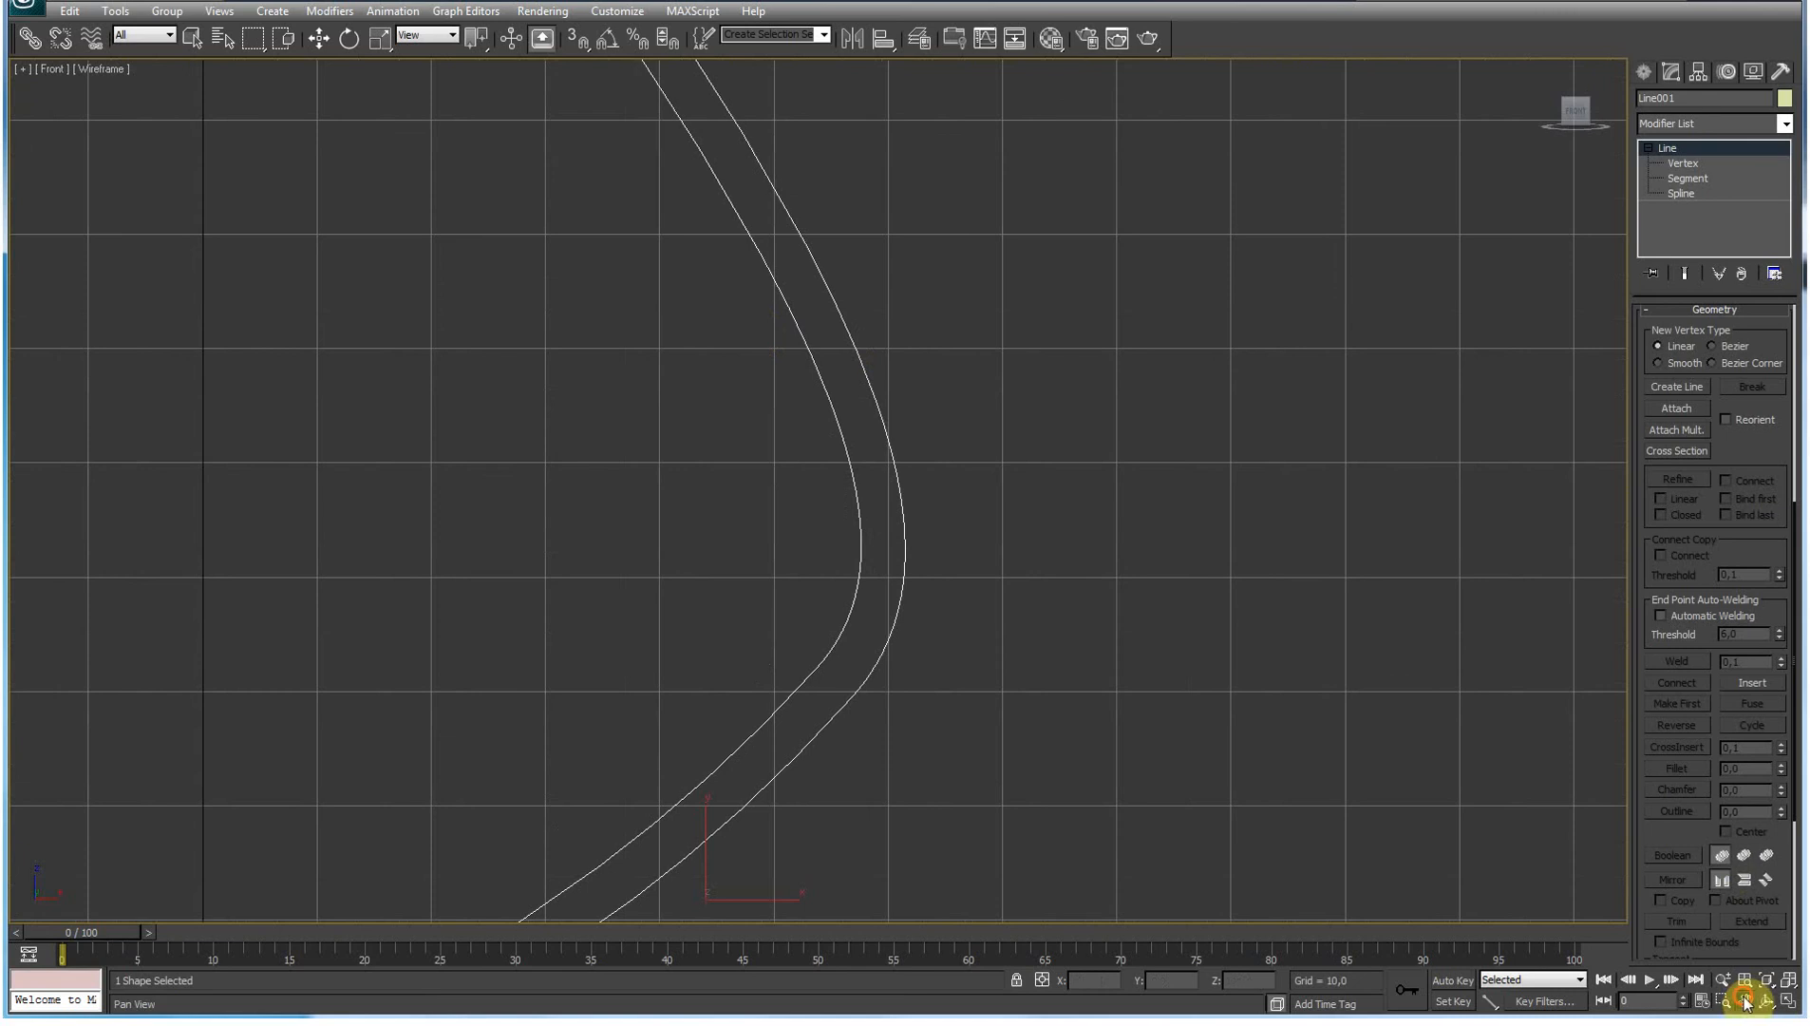
pyautogui.moveTo(779, 144); pyautogui.dragTo(925, 683)
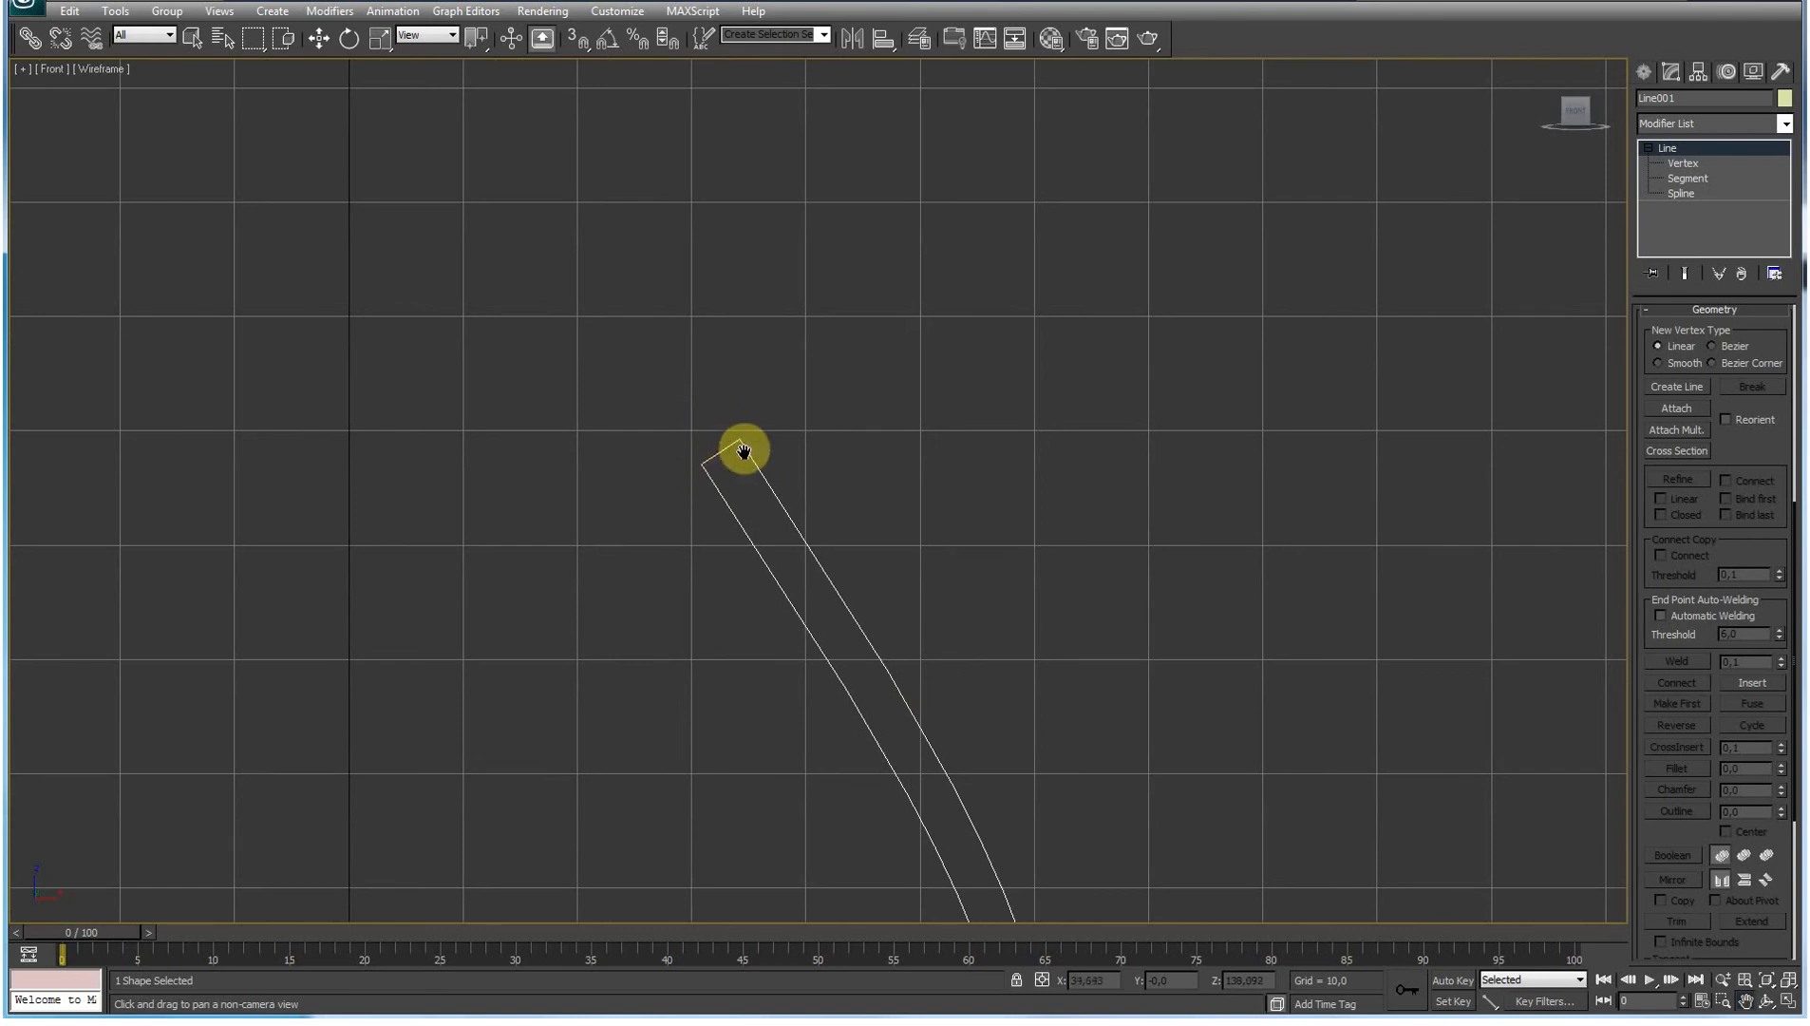
pyautogui.click(1683, 163)
pyautogui.moveTo(699, 479); pyautogui.dragTo(787, 514)
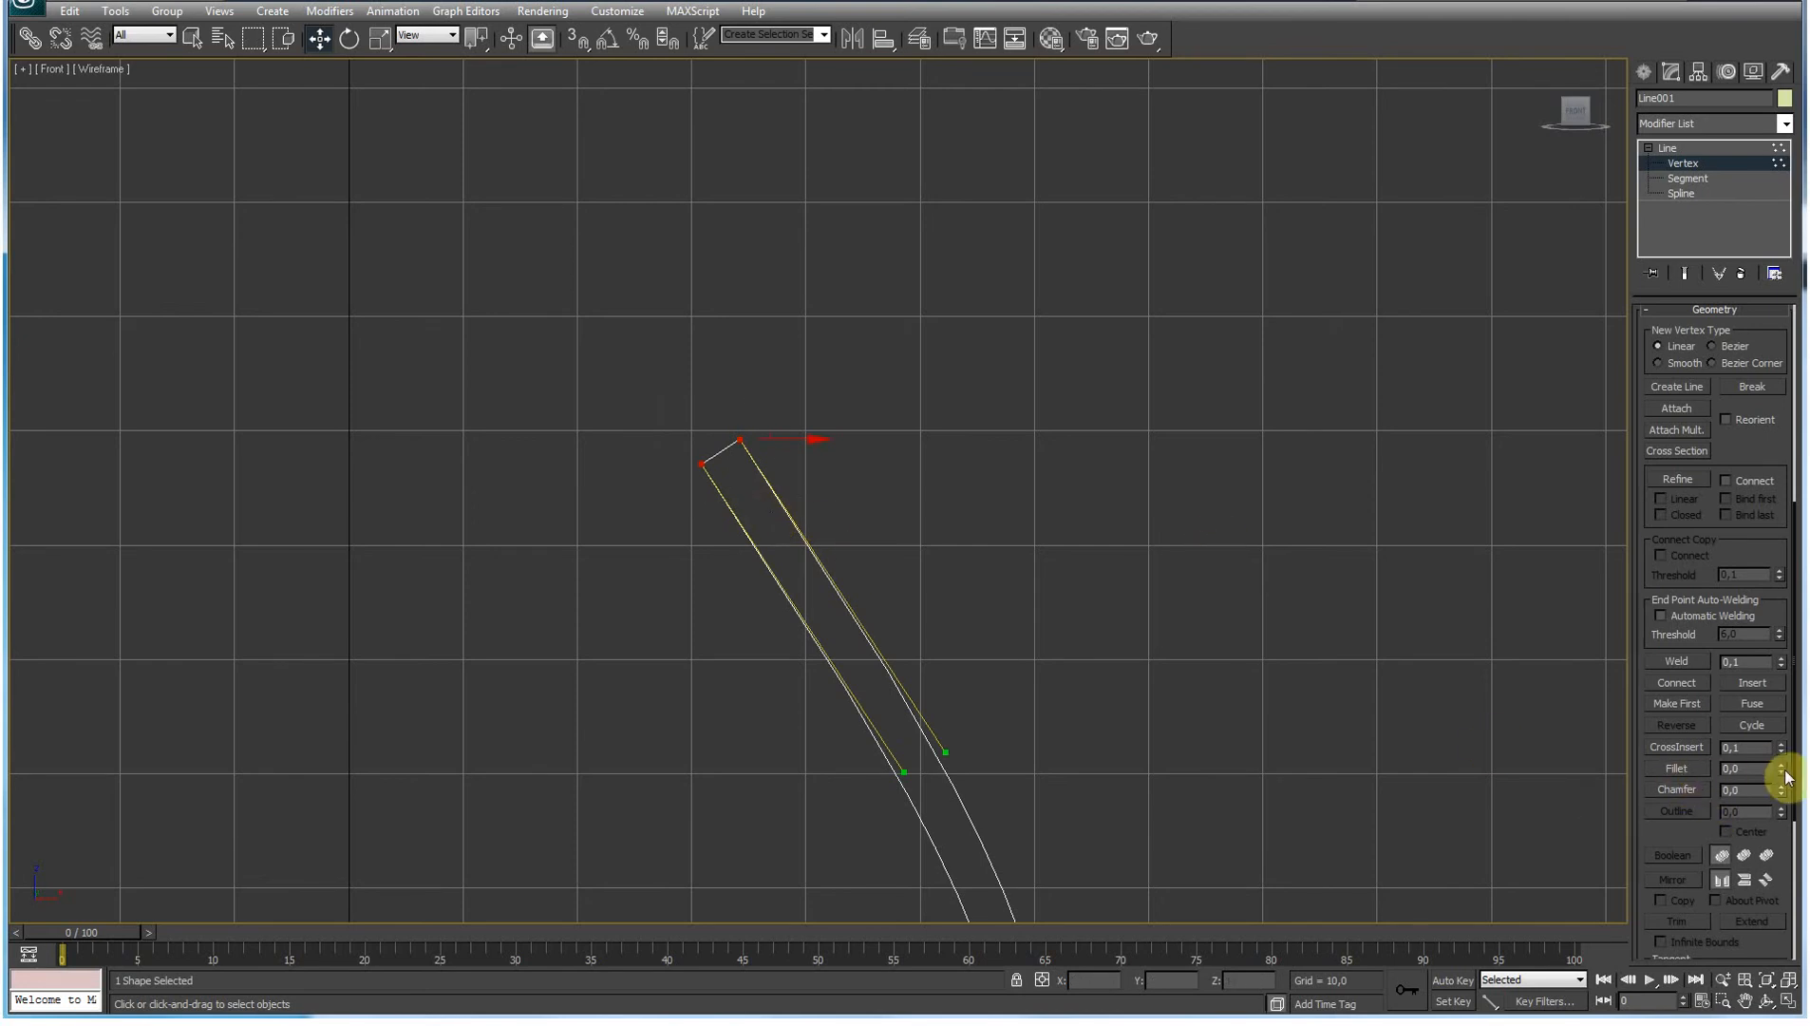
pyautogui.moveTo(1783, 771)
pyautogui.mouseDown()
pyautogui.moveTo(1769, 727)
pyautogui.moveTo(1779, 747)
pyautogui.mouseUp()
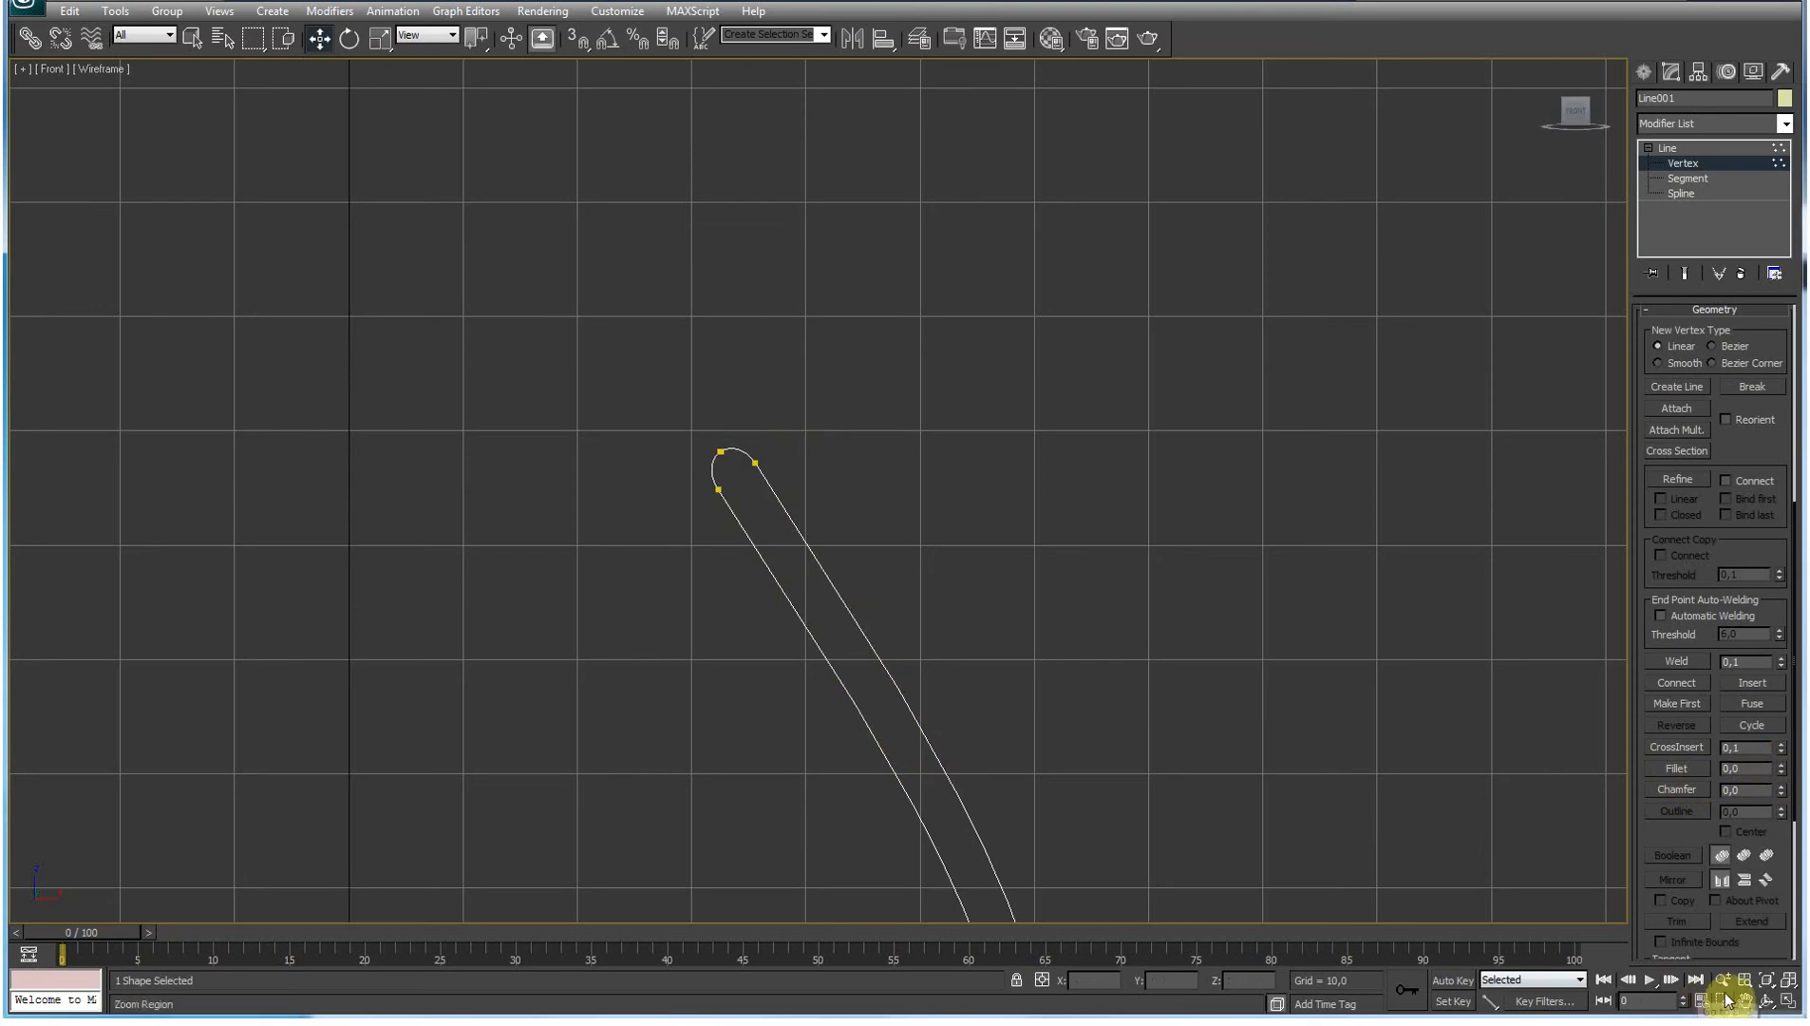
# Step: Try filleting both end vertices of the profile's base together by about 1.98 units, and undo the fillet
pyautogui.moveTo(1211, 824); pyautogui.dragTo(991, 323)
pyautogui.moveTo(897, 727); pyautogui.dragTo(1024, 340)
pyautogui.moveTo(893, 717); pyautogui.dragTo(756, 284)
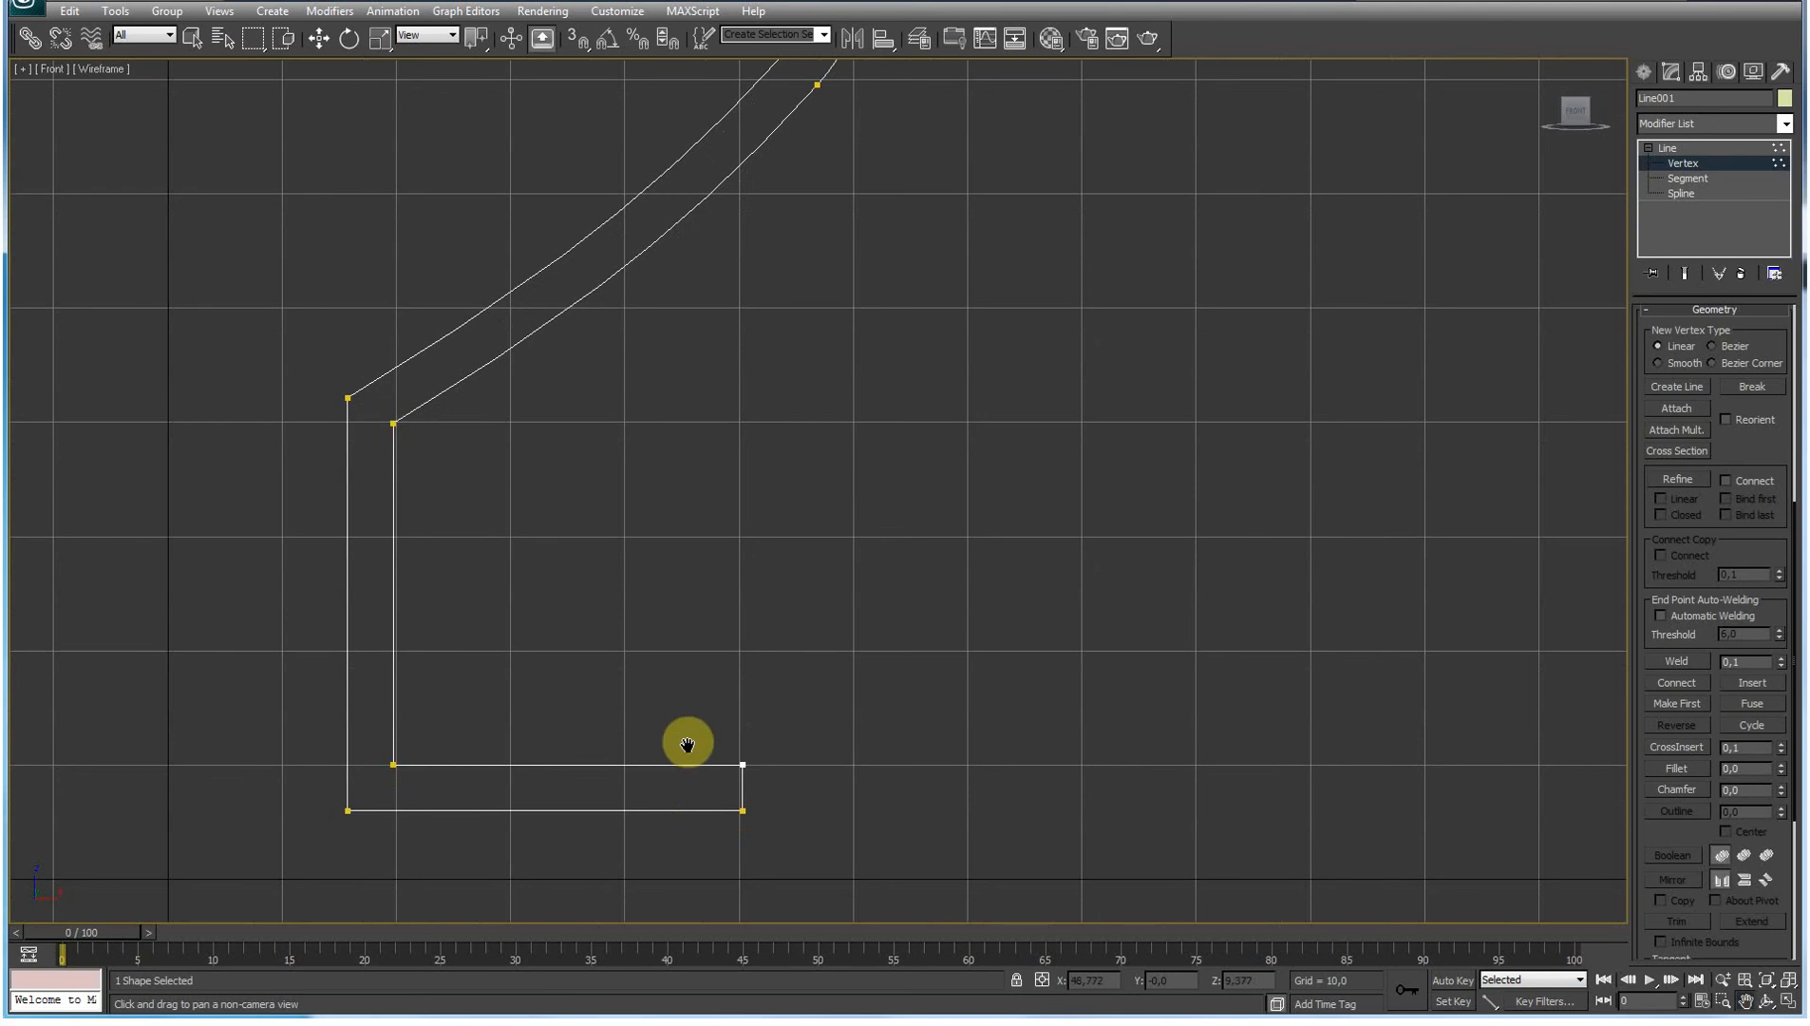
pyautogui.click(1677, 768)
pyautogui.click(1668, 766)
pyautogui.click(1668, 766)
pyautogui.moveTo(694, 724); pyautogui.dragTo(807, 840)
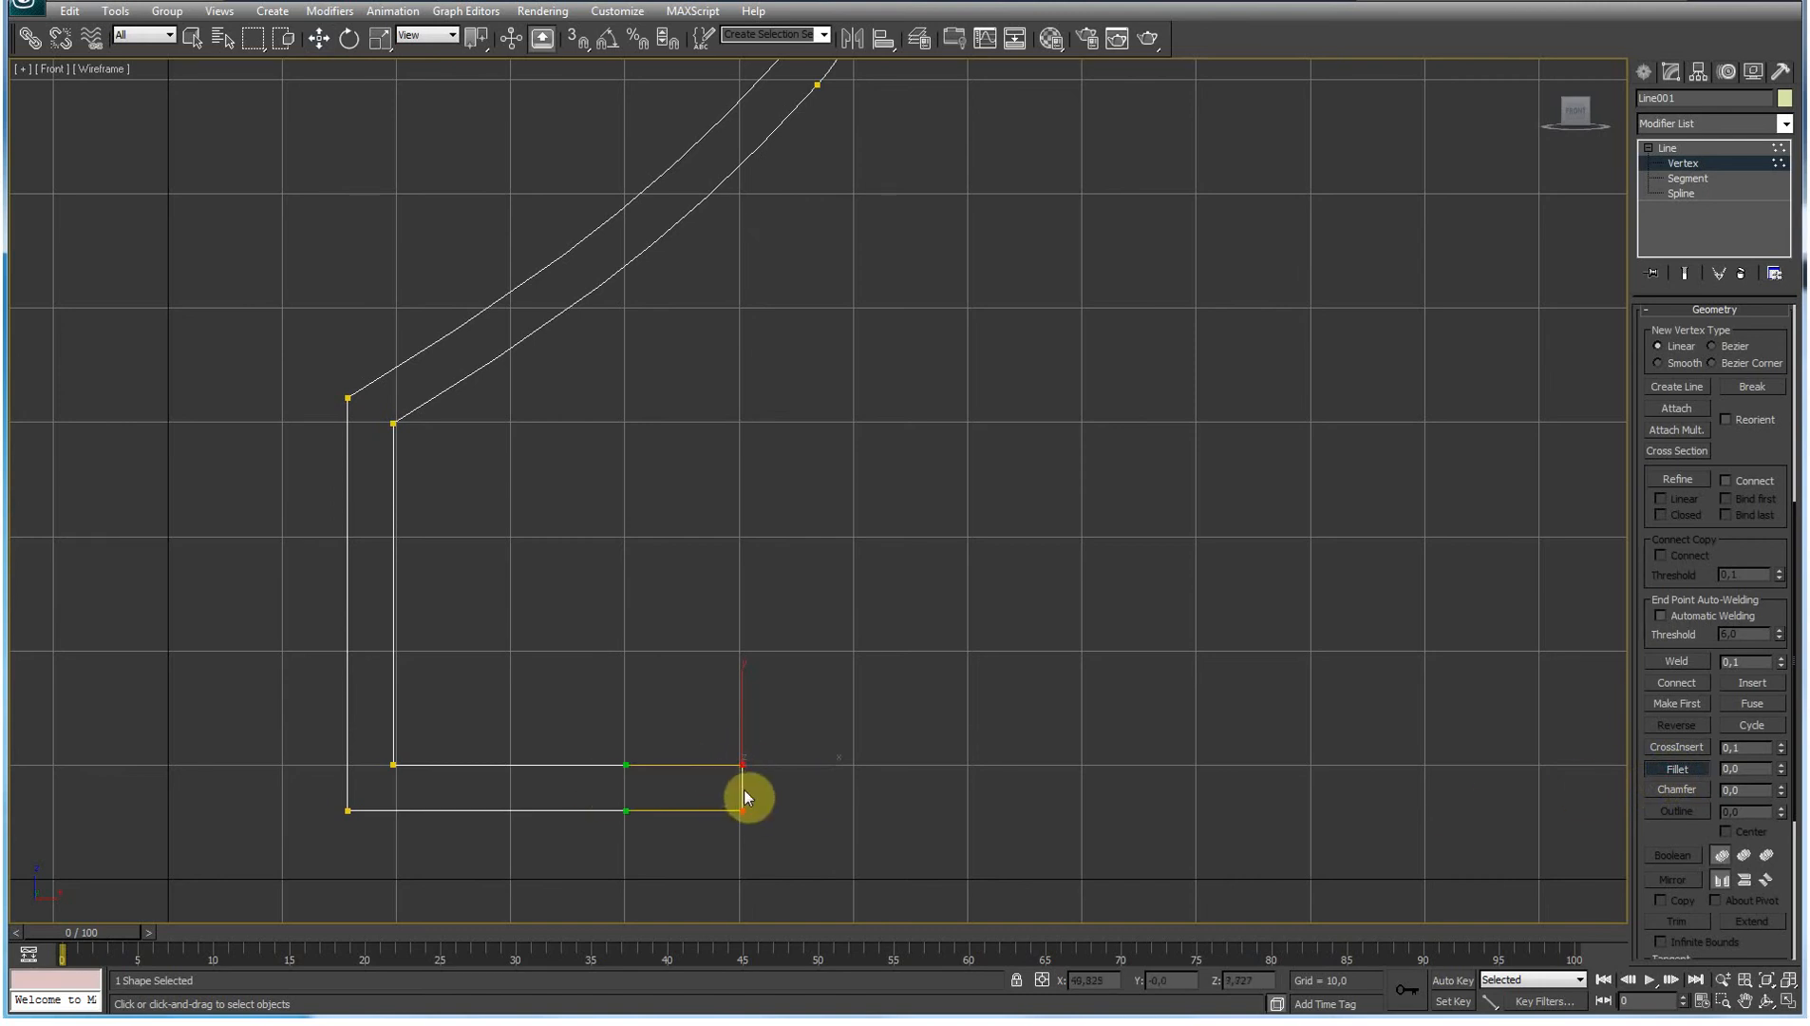
pyautogui.moveTo(741, 808); pyautogui.dragTo(506, 783)
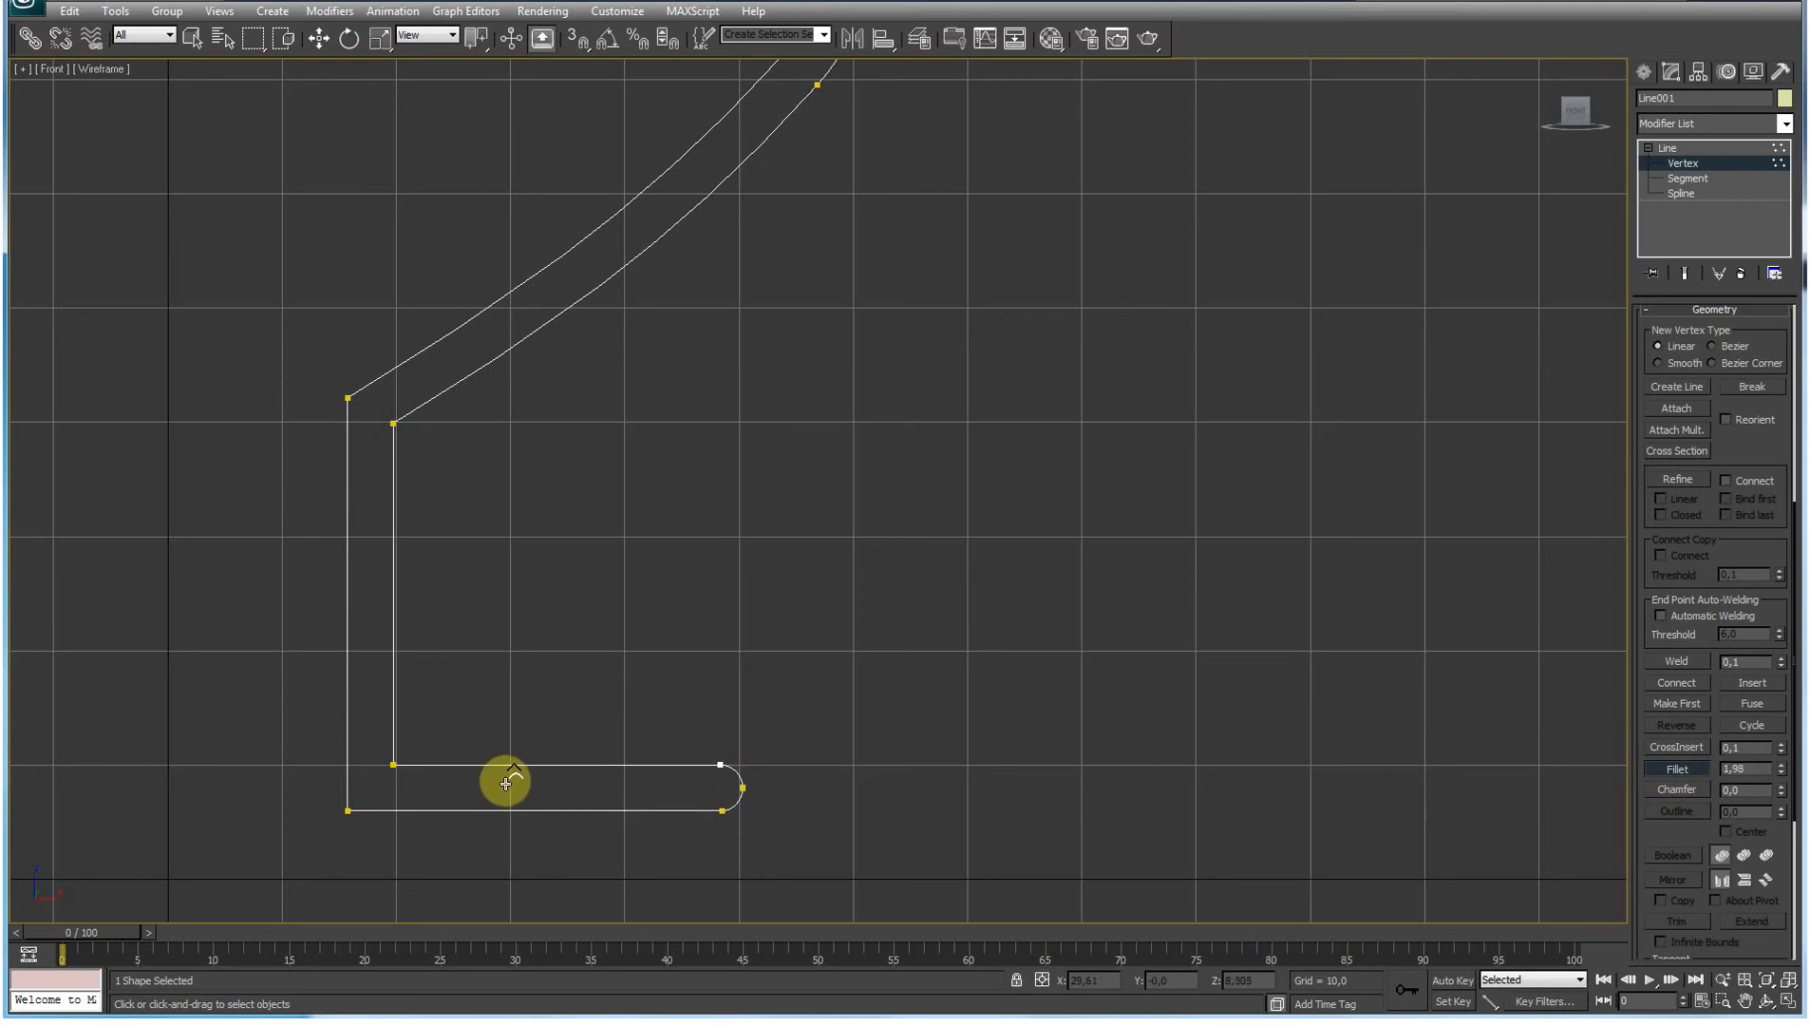
pyautogui.moveTo(505, 783); pyautogui.dragTo(410, 779)
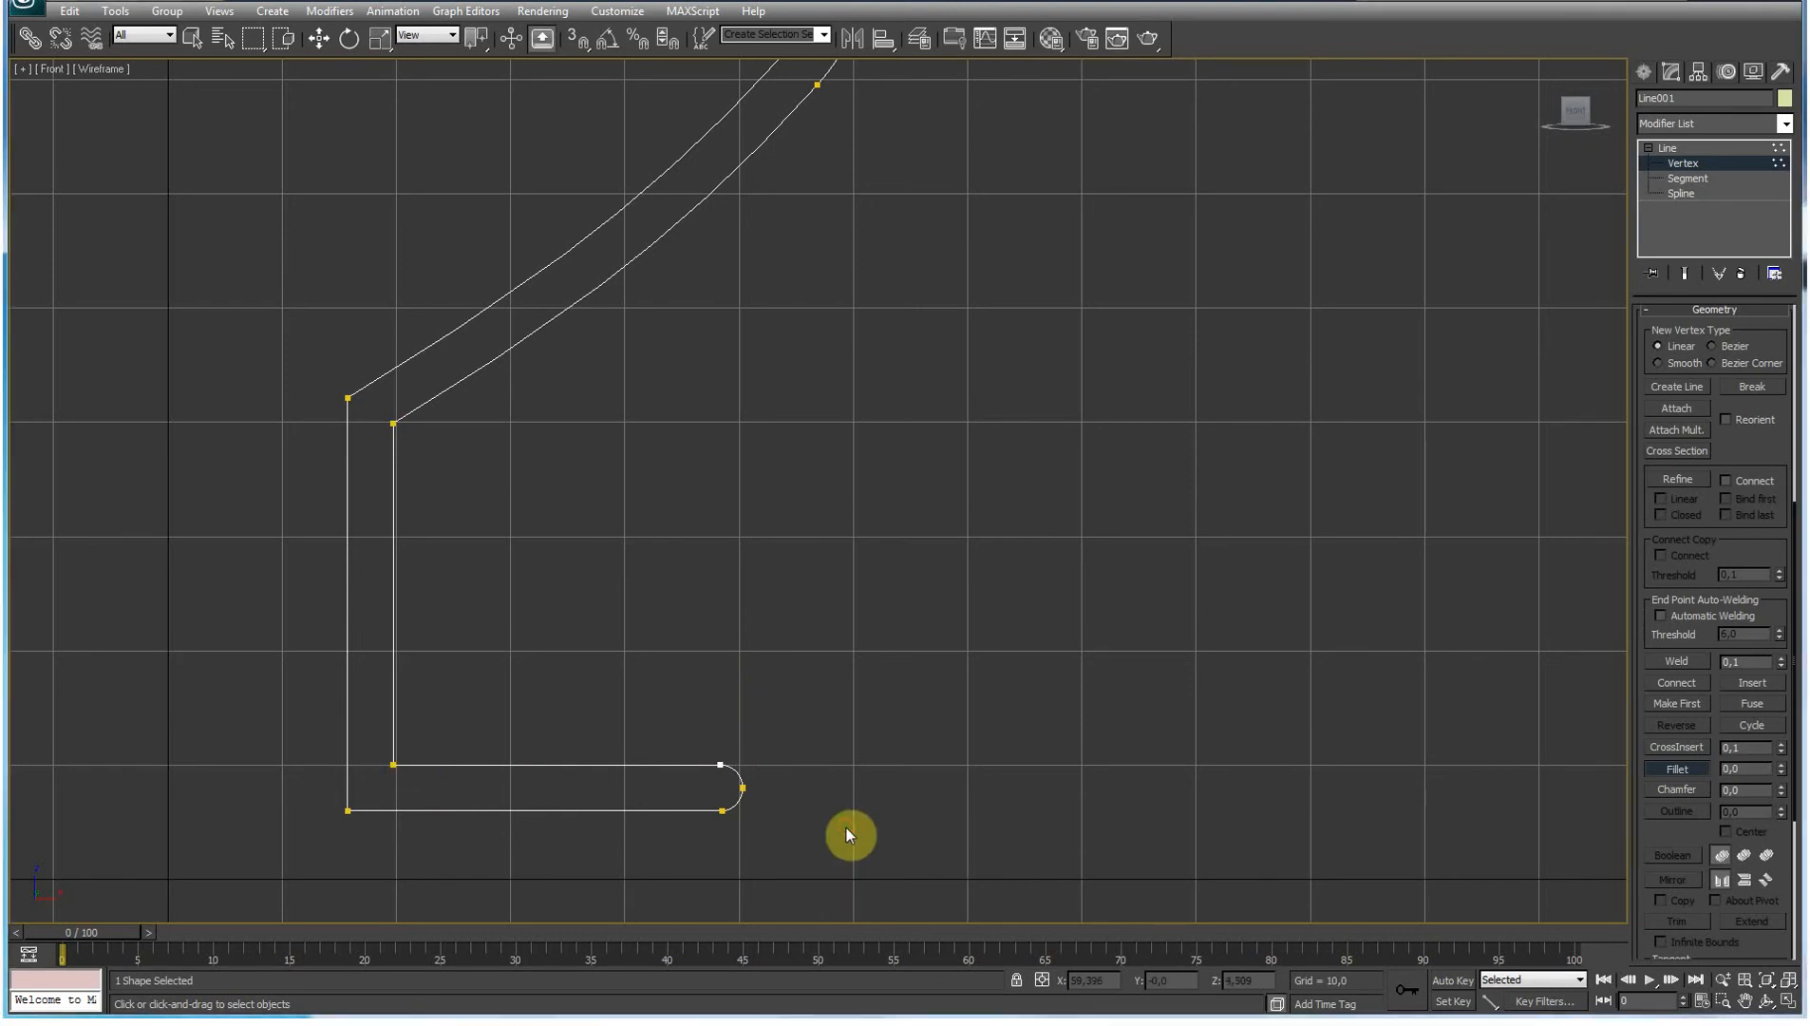
pyautogui.hotkey('ctrl', 'z')
# Step: Try filleting only the upper corner vertex at the outer end of the base, and undo it
pyautogui.click(874, 785)
pyautogui.click(743, 763)
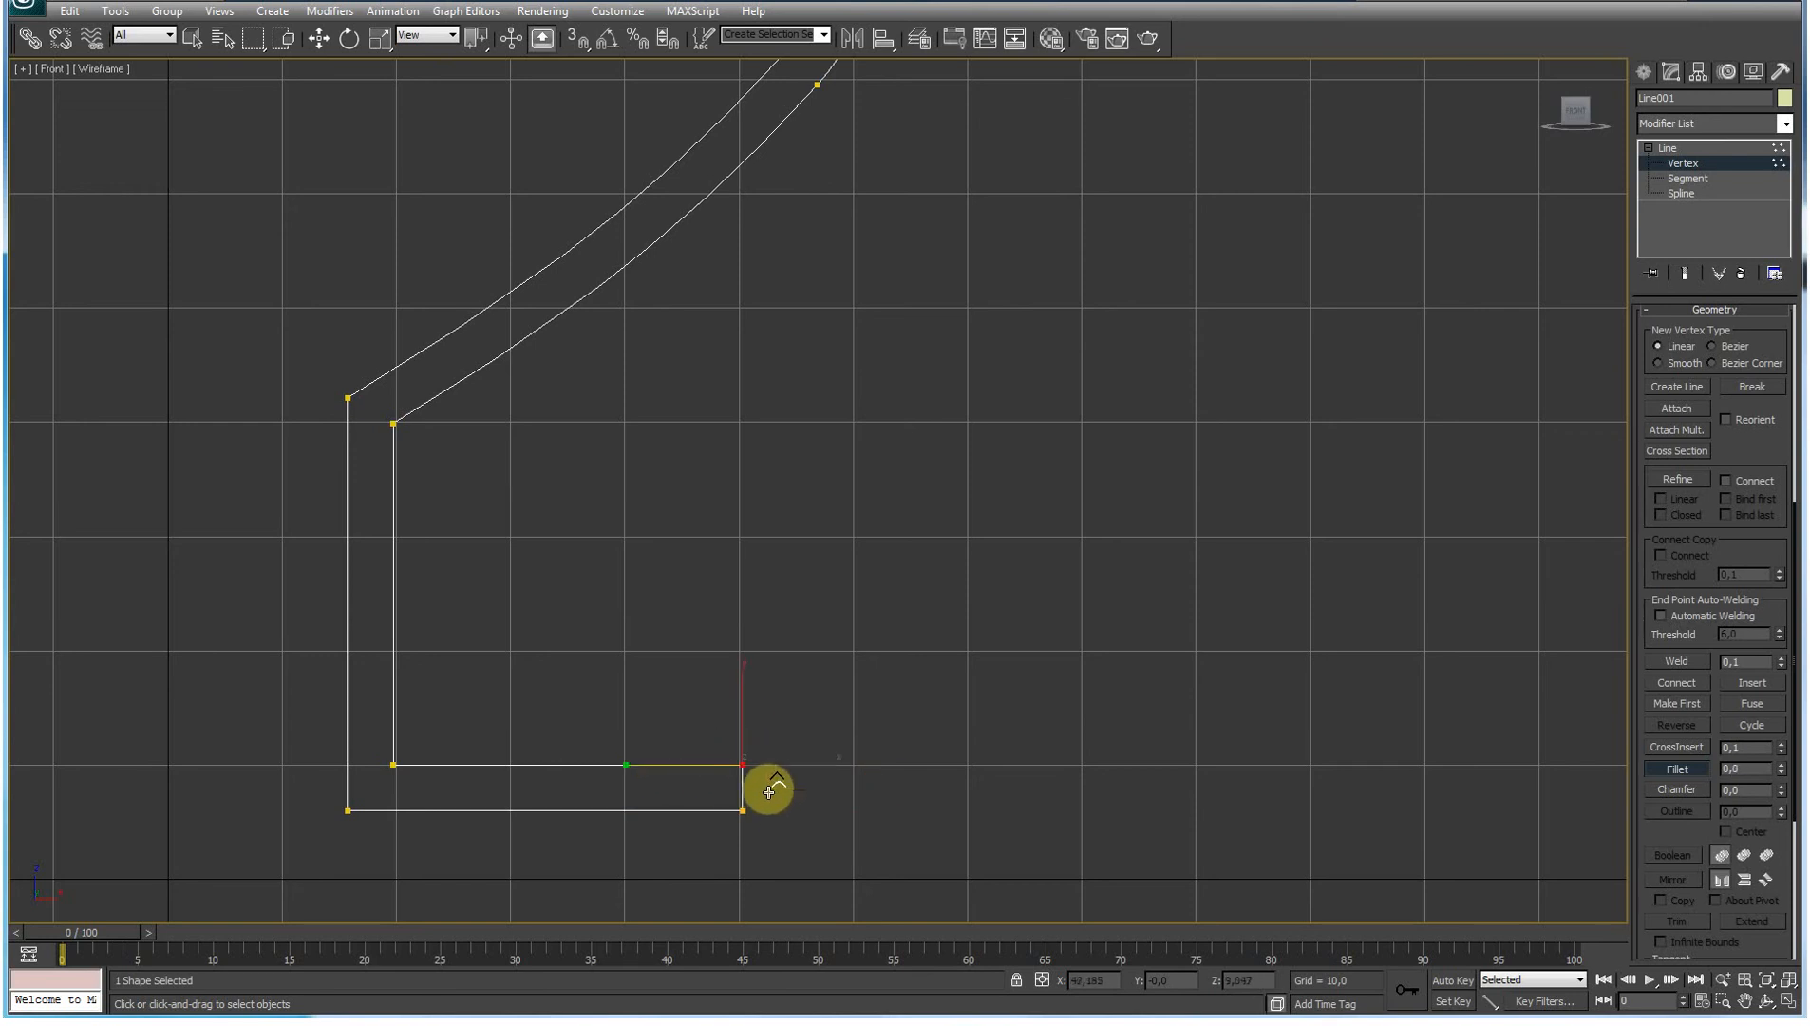
pyautogui.click(594, 778)
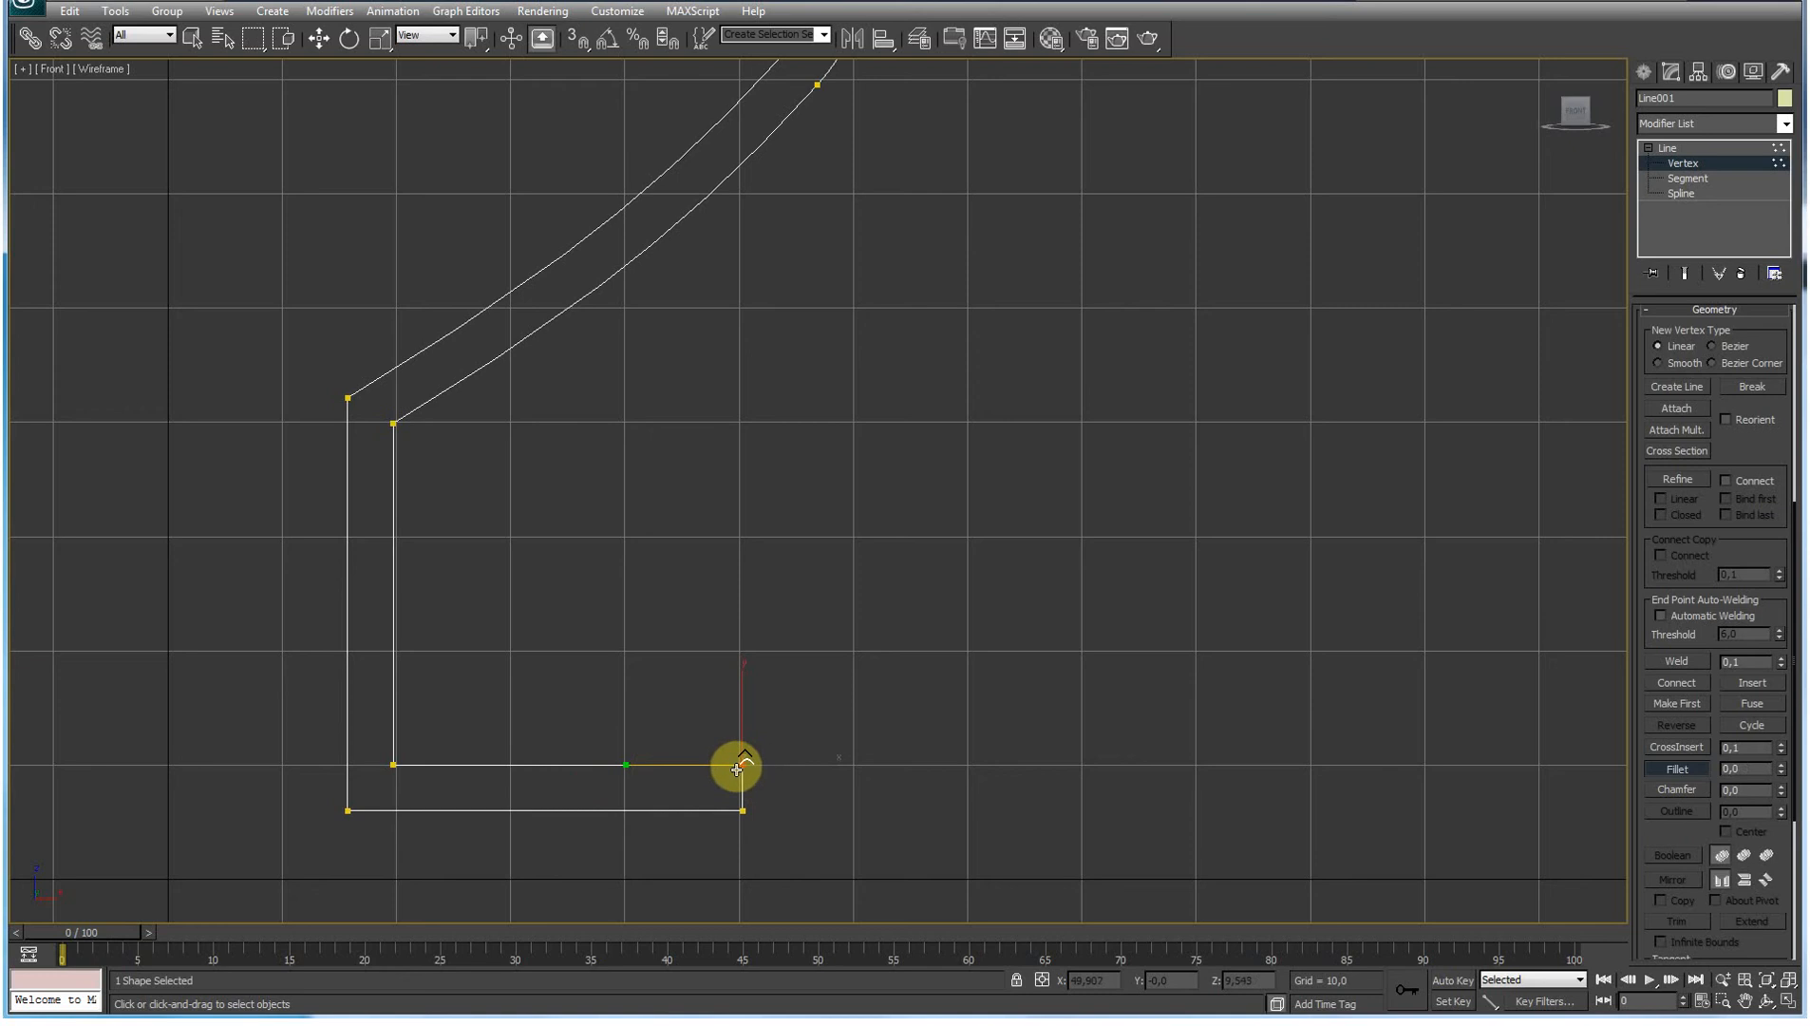
pyautogui.click(736, 769)
pyautogui.moveTo(791, 767); pyautogui.dragTo(375, 656)
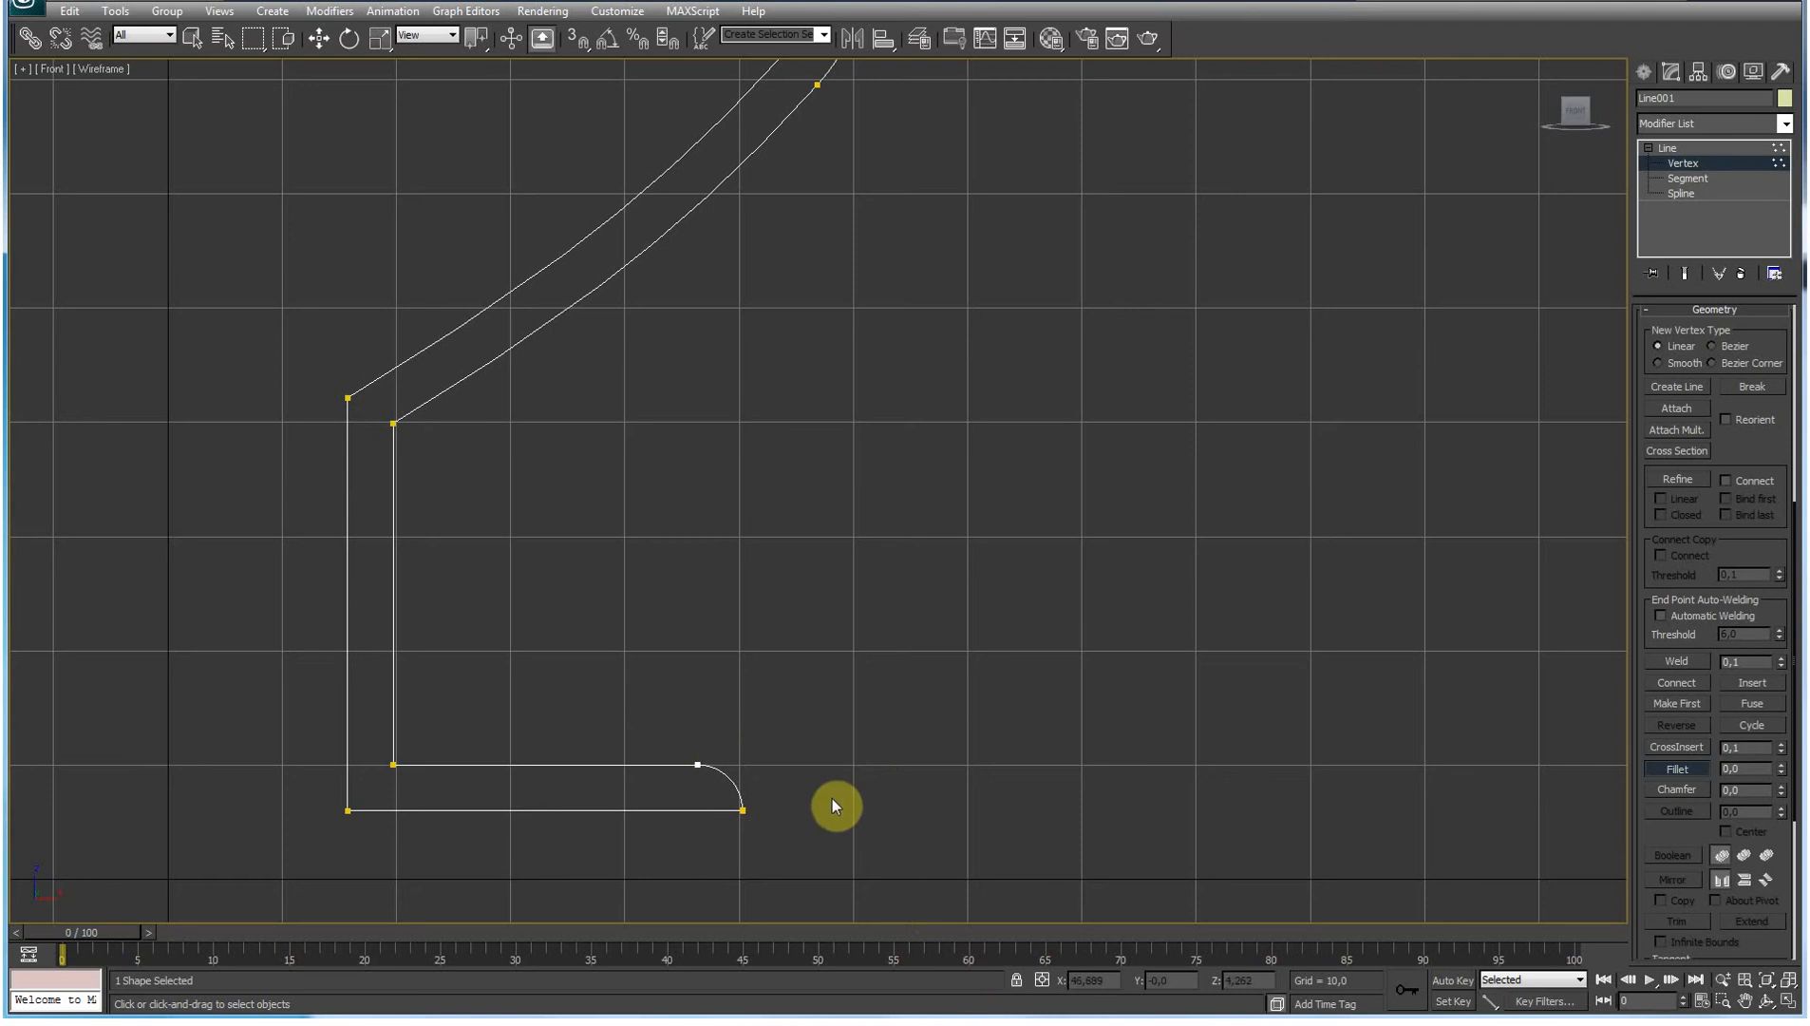
pyautogui.hotkey('ctrl', 'z')
# Step: Select both vertices at the outer end of the base and fillet them into a fully rounded edge
pyautogui.moveTo(705, 742); pyautogui.dragTo(724, 794)
pyautogui.moveTo(699, 726); pyautogui.dragTo(765, 832)
pyautogui.click(1678, 769)
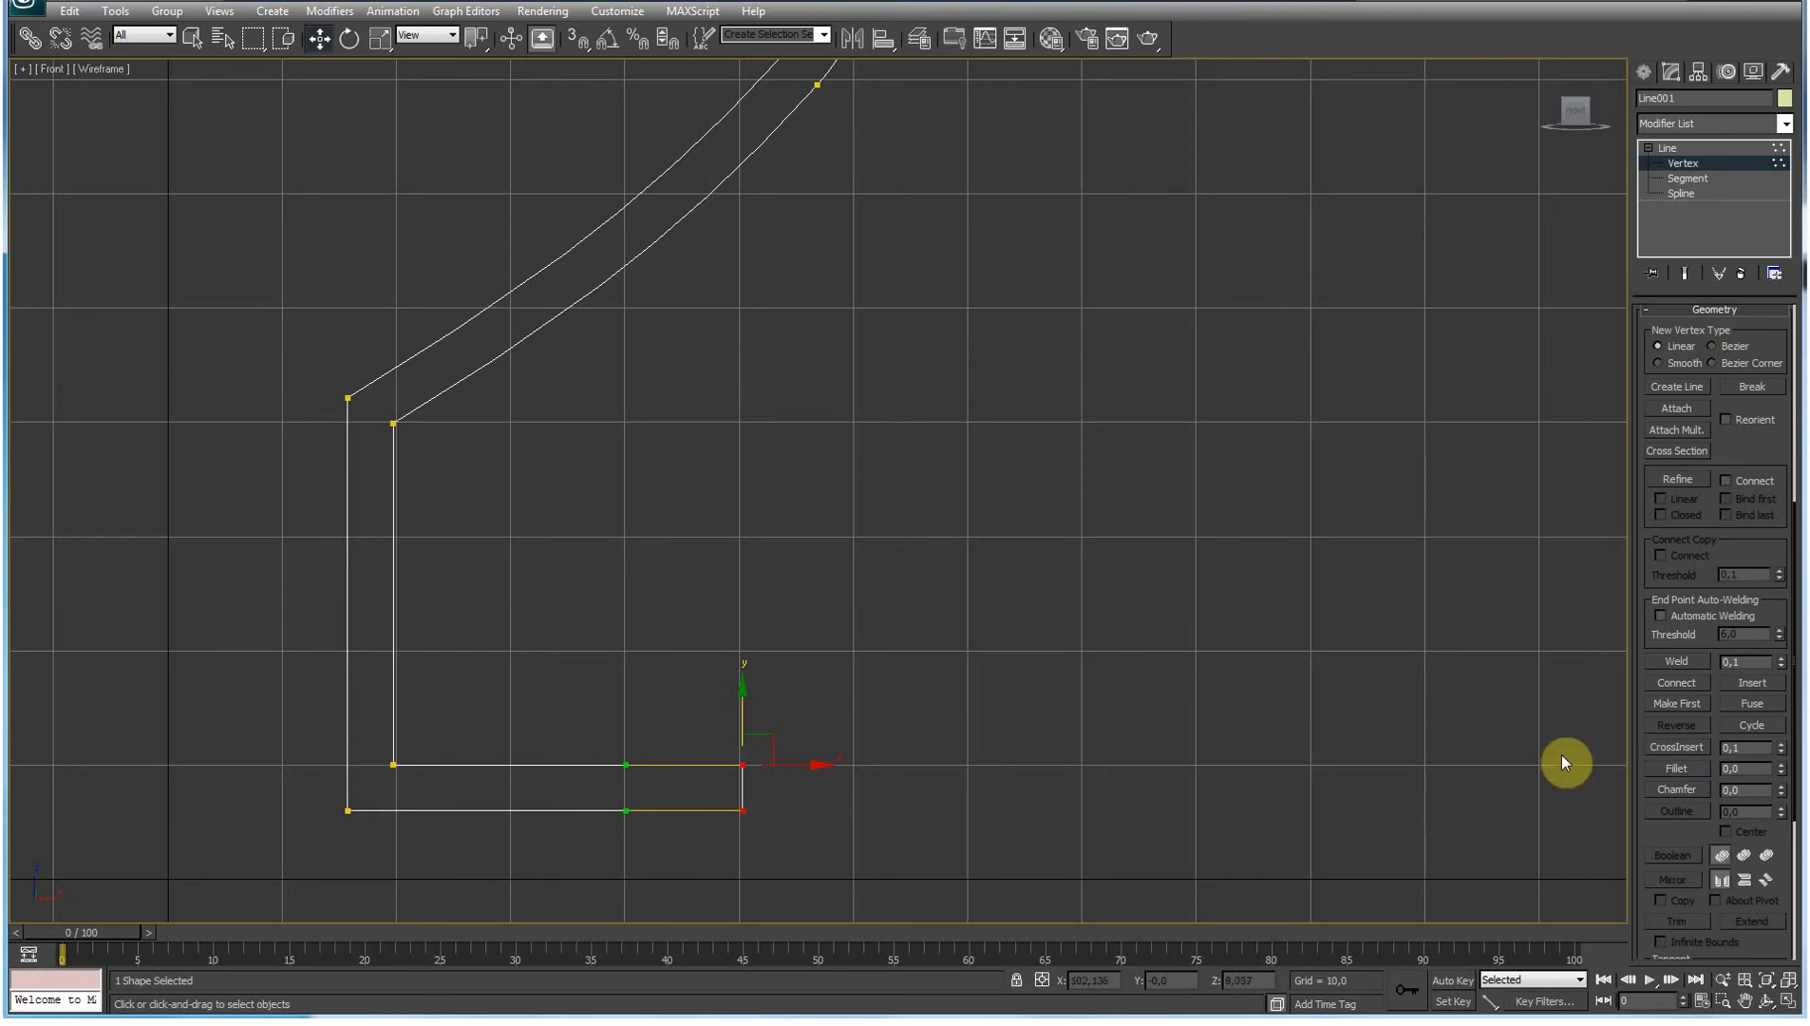
pyautogui.moveTo(1791, 780); pyautogui.dragTo(1764, 694)
# Step: Return to the whole-object level and move the profile in the Front view so its inner bottom corner lies at the origin
pyautogui.click(1681, 193)
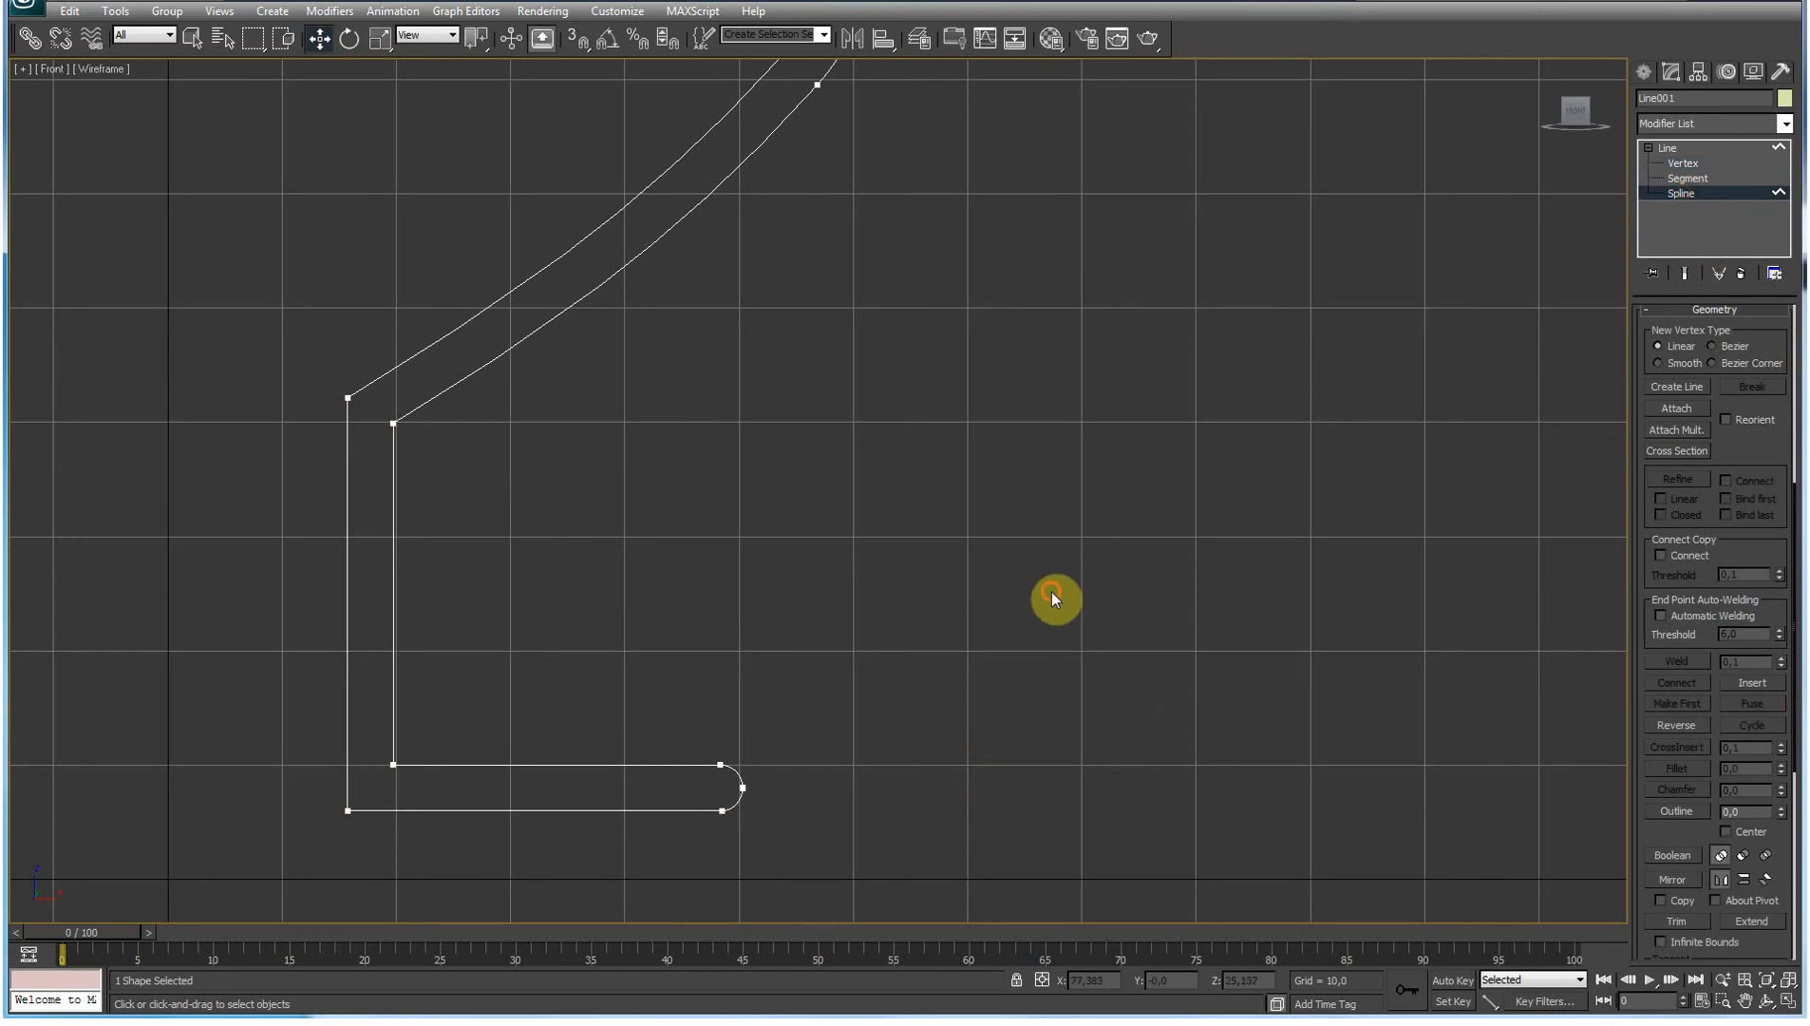
pyautogui.scroll(-5, 1052, 592)
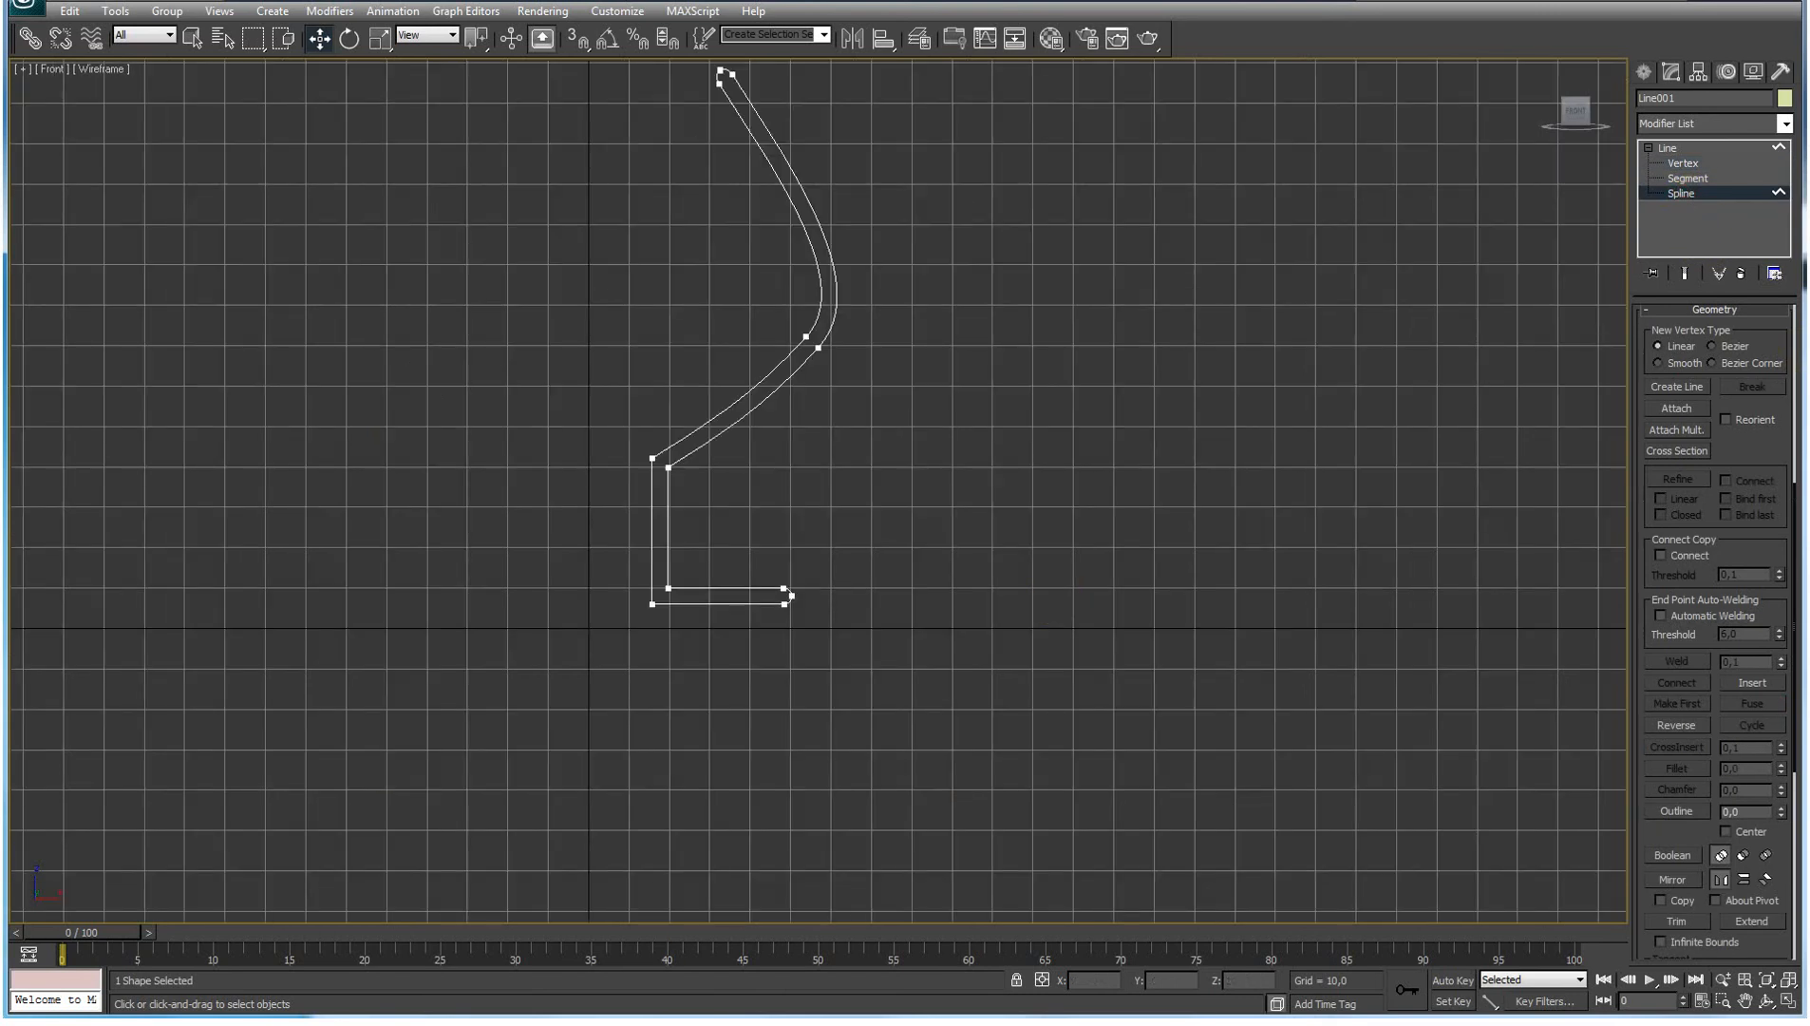
pyautogui.click(1689, 193)
pyautogui.moveTo(777, 391); pyautogui.dragTo(714, 410)
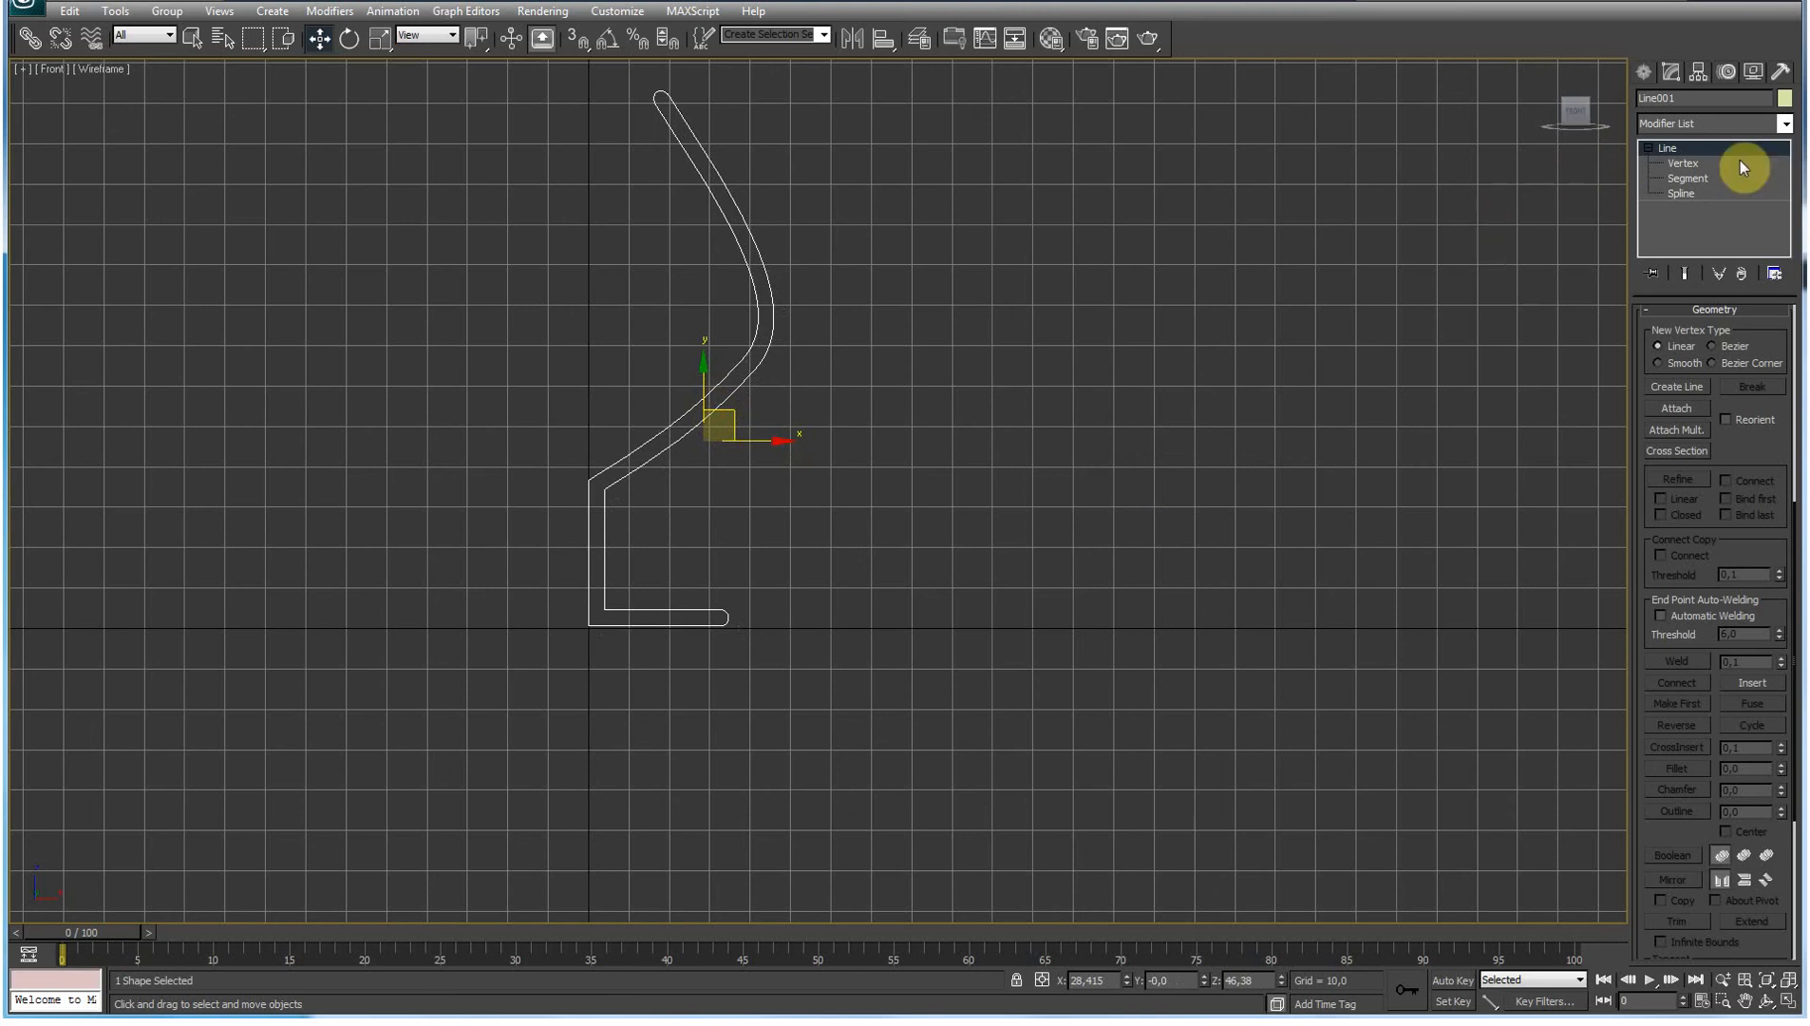
# Step: Apply a Lathe modifier to the profile and show the whole object in all four viewports
pyautogui.click(1785, 125)
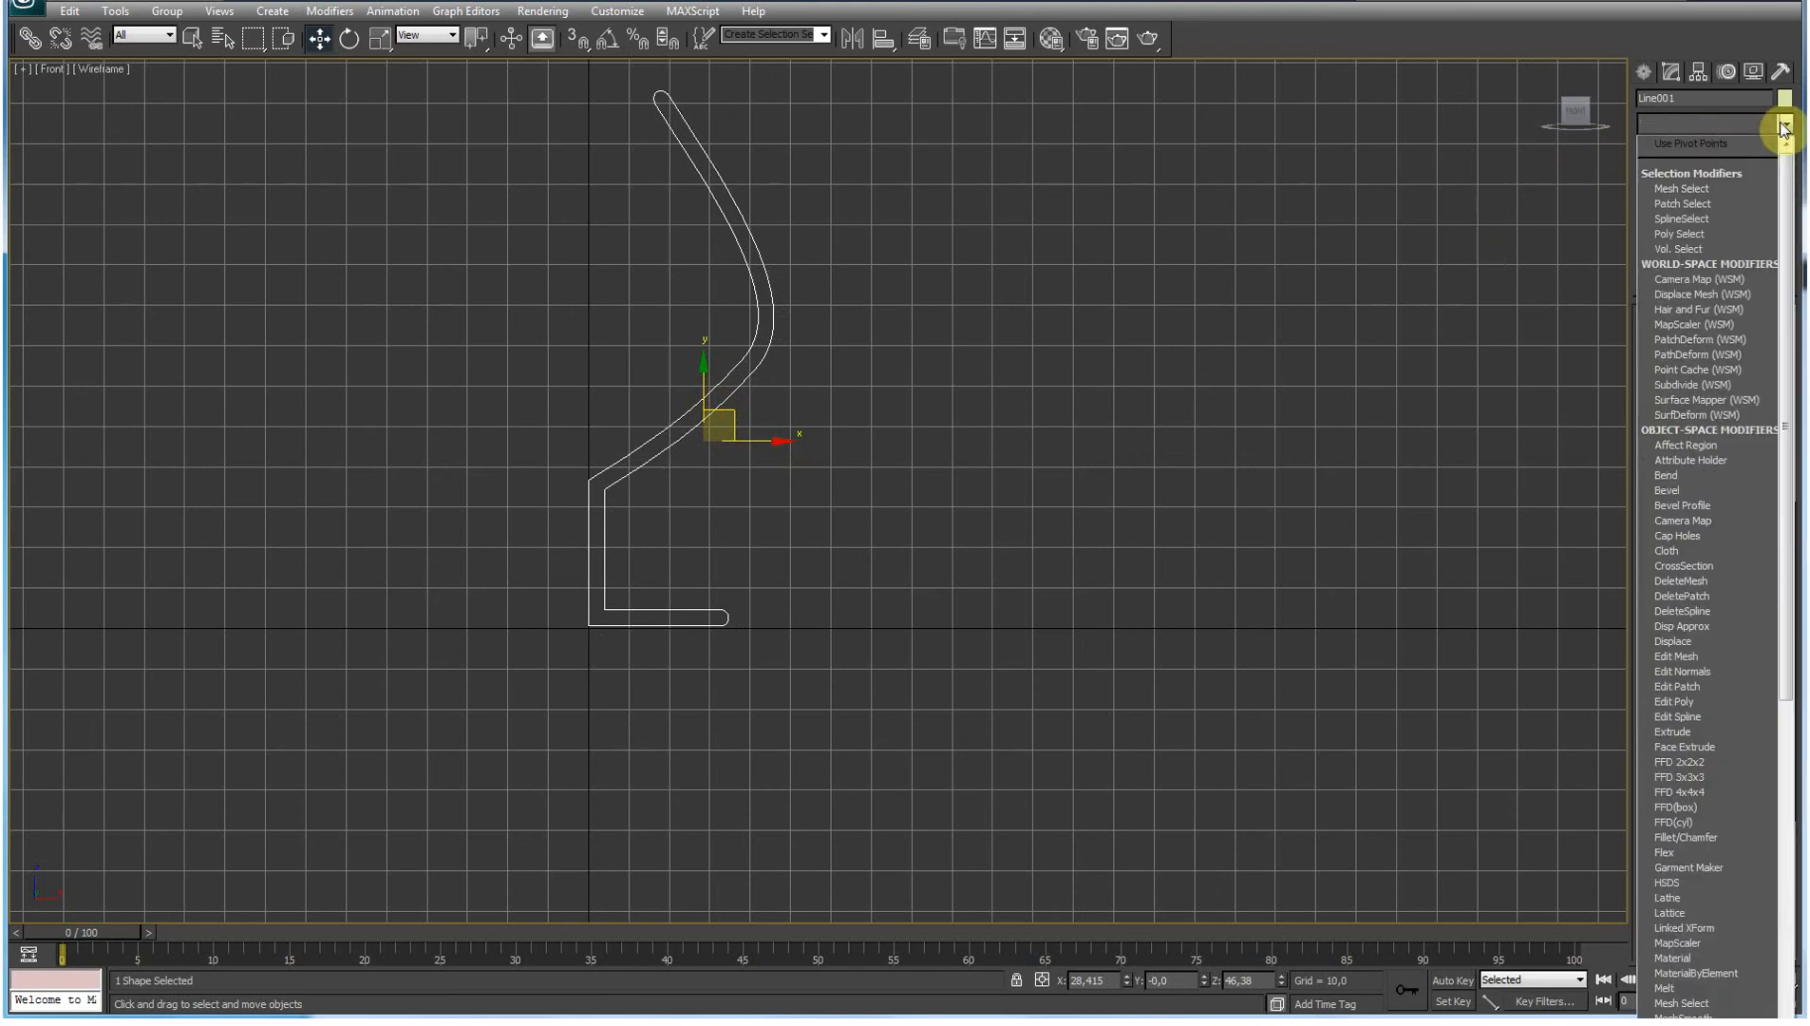
pyautogui.click(1679, 118)
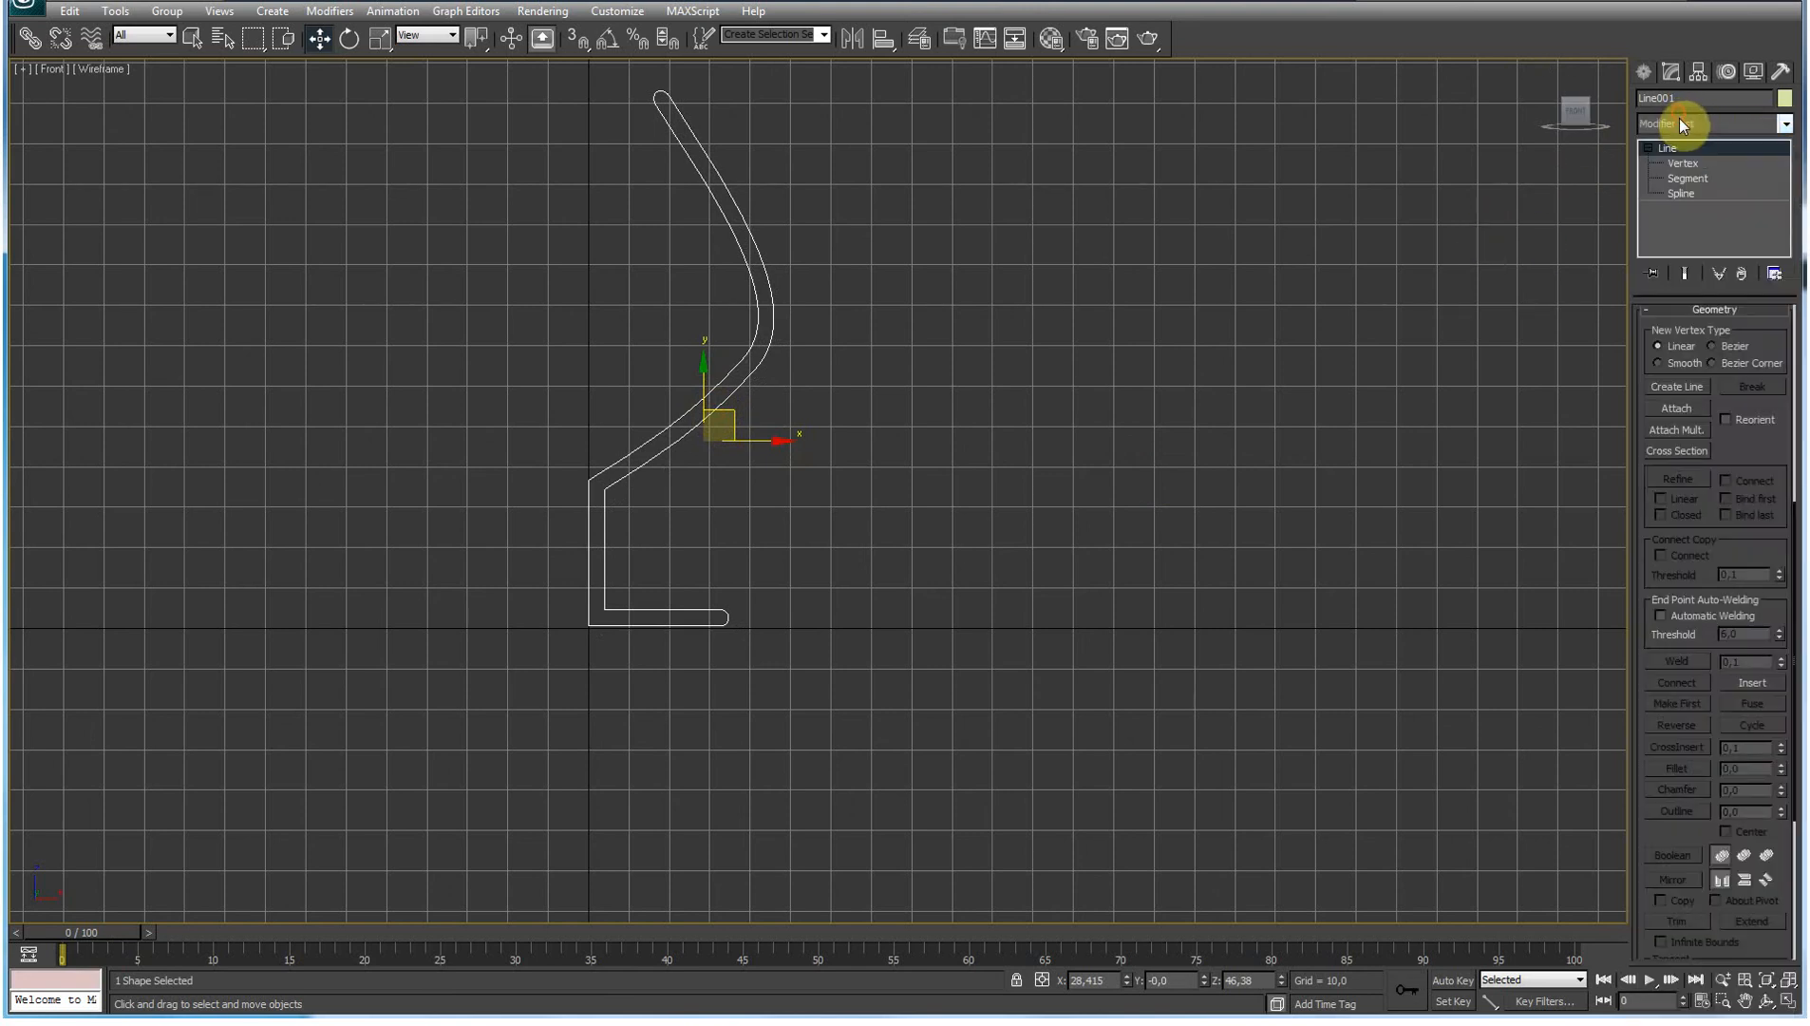
pyautogui.click(1680, 121)
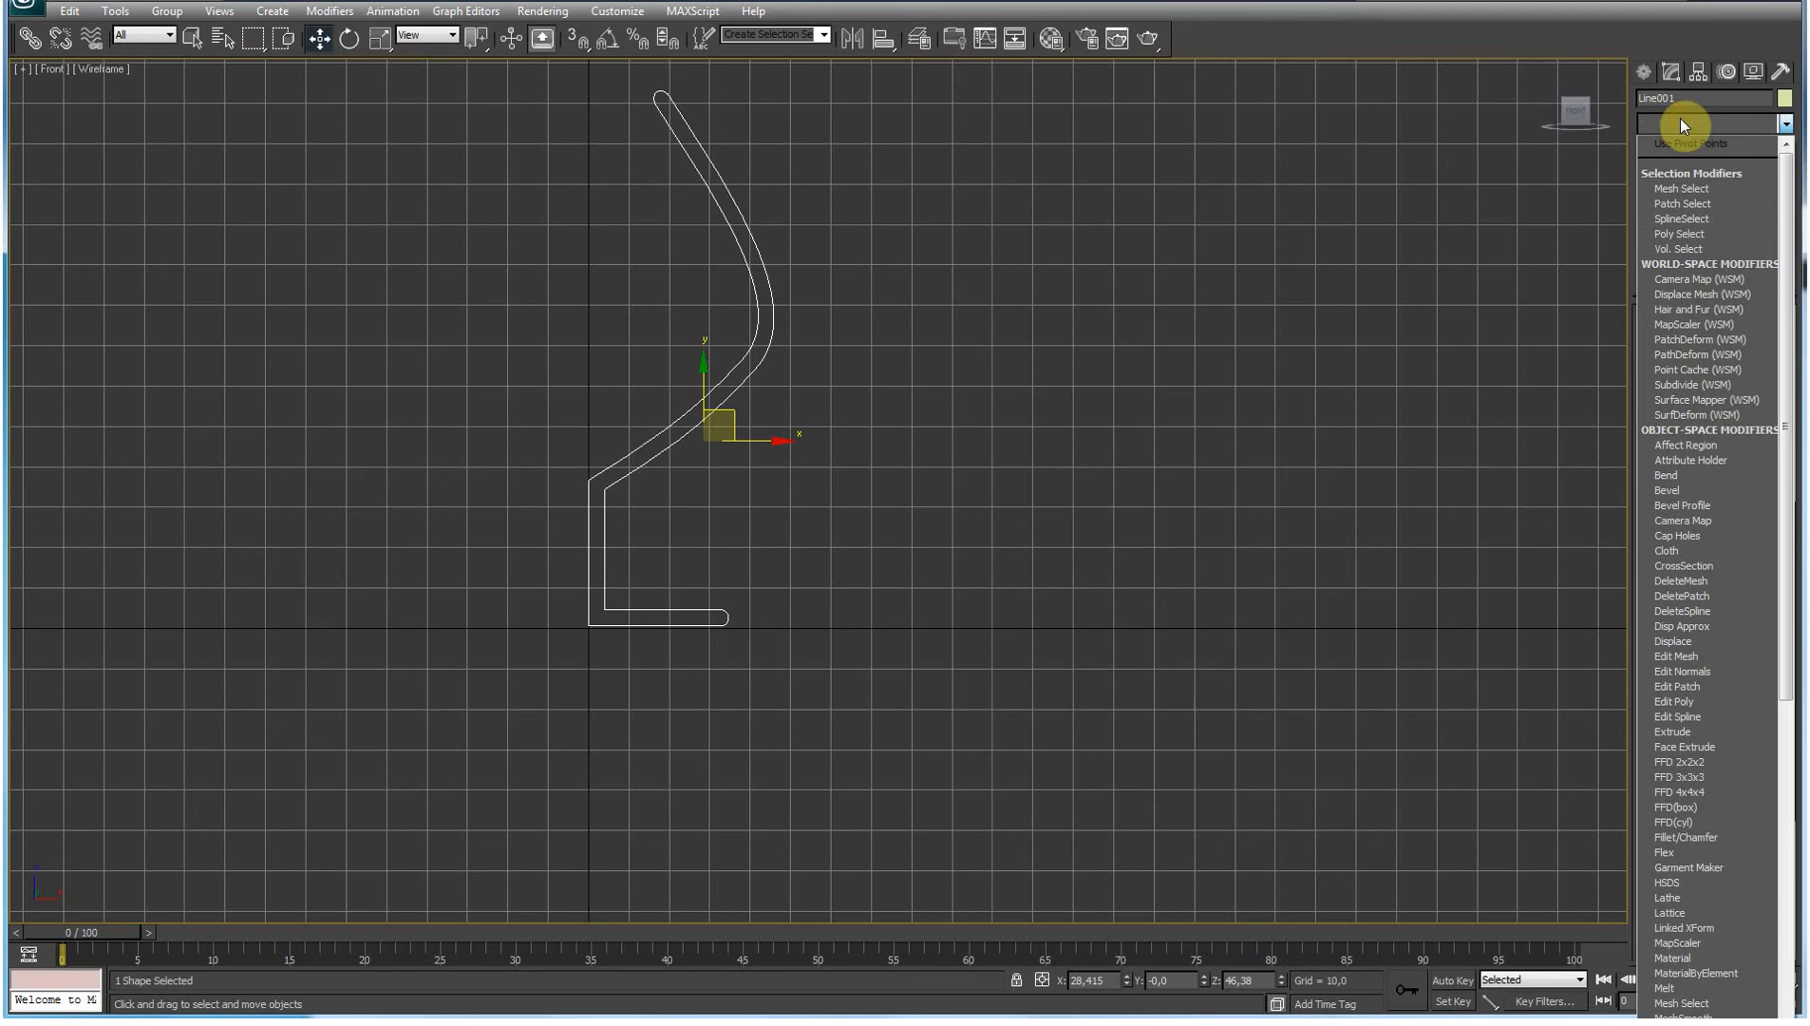
pyautogui.press('l')
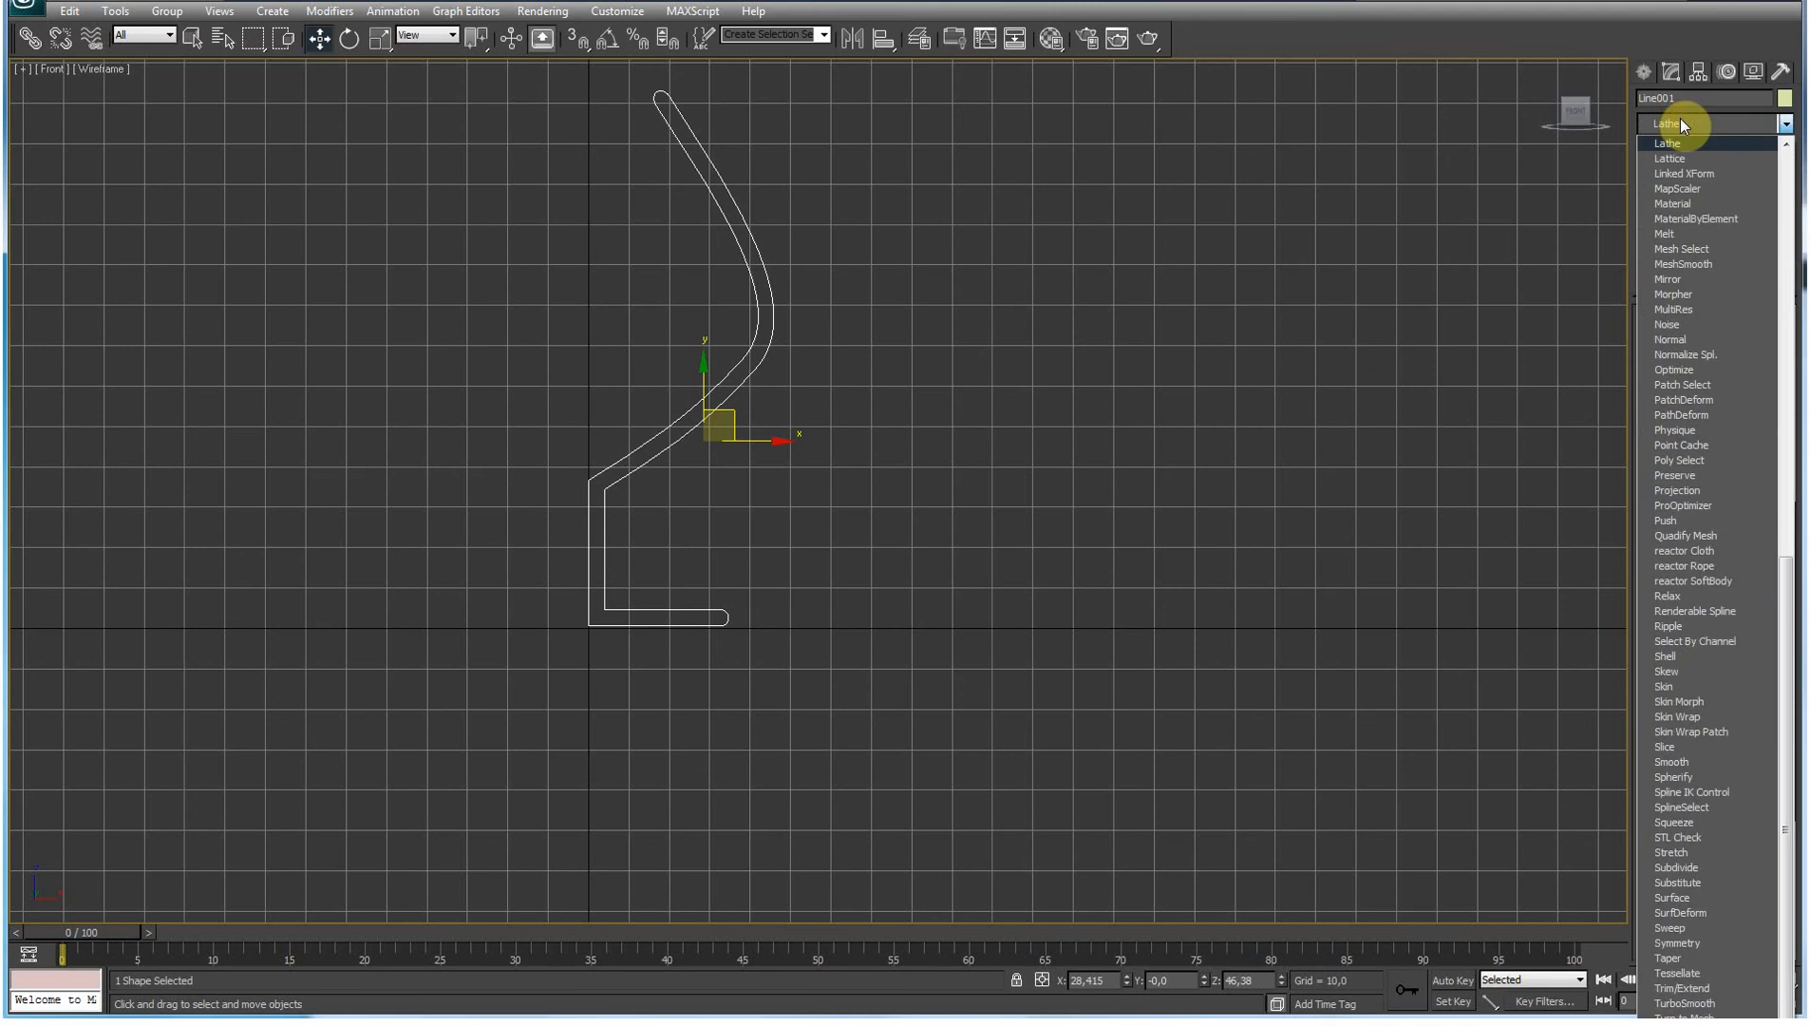
pyautogui.click(1679, 143)
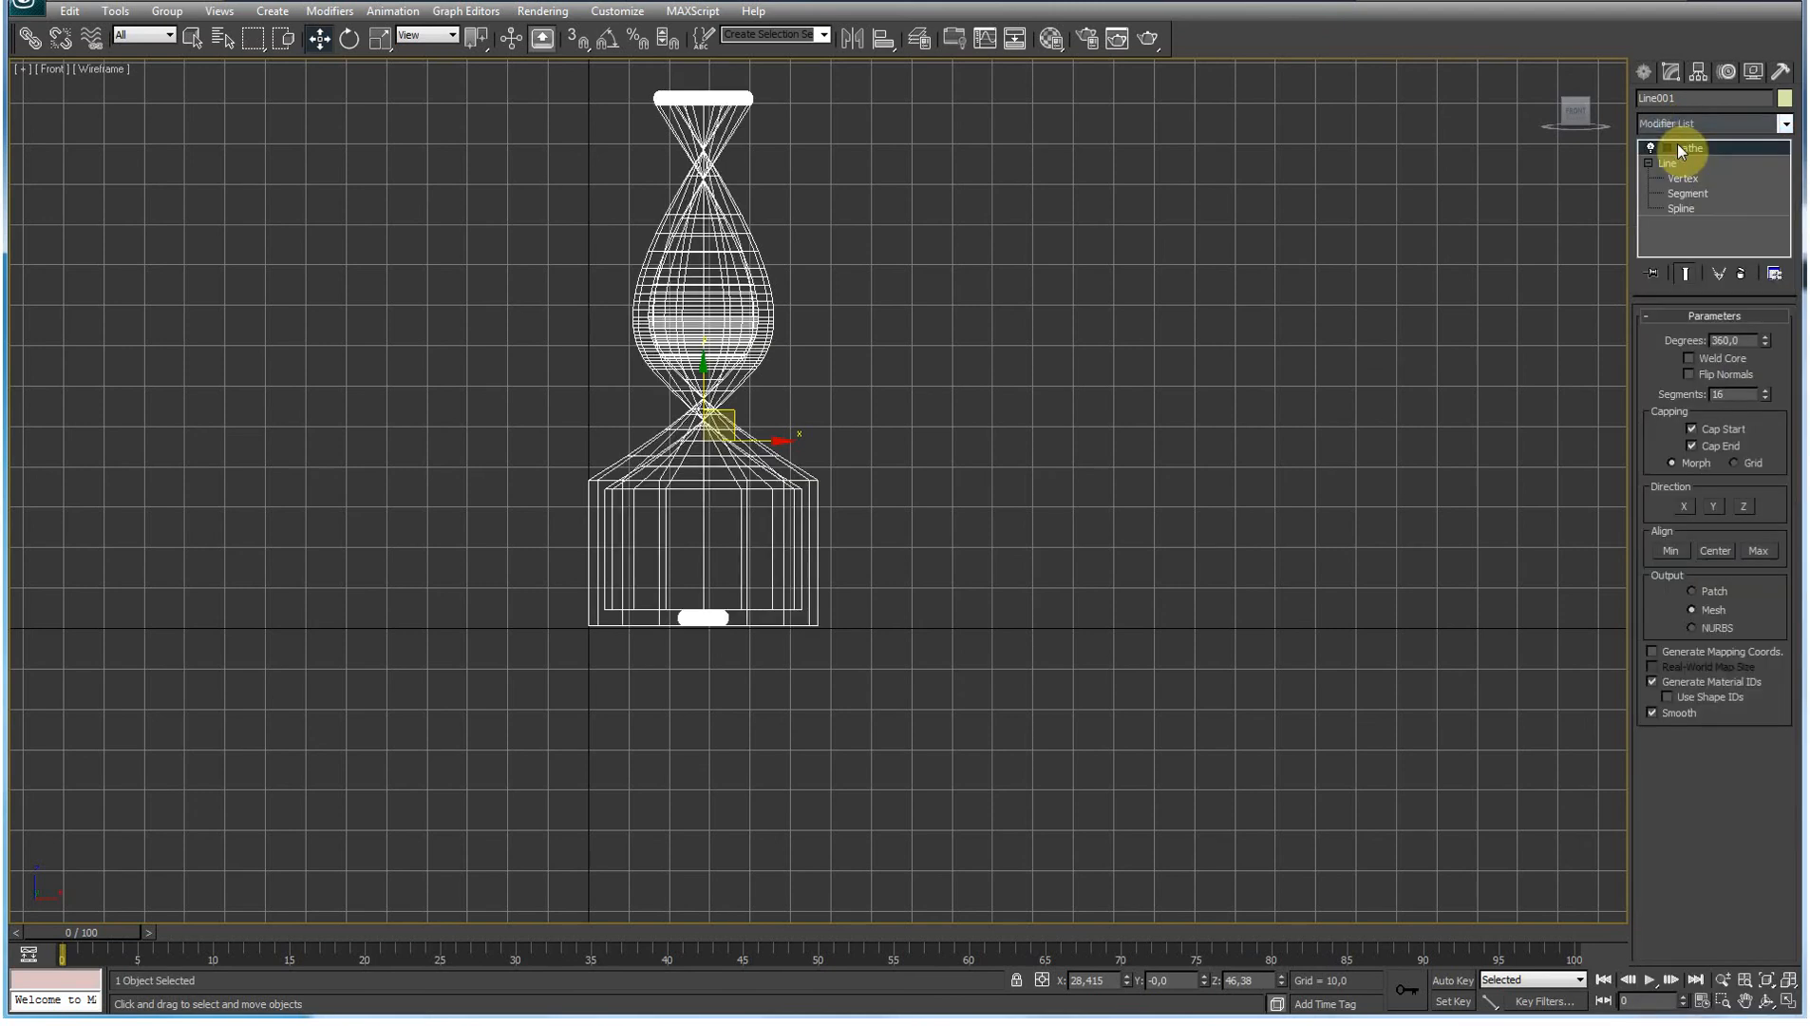
pyautogui.click(1745, 1001)
pyautogui.moveTo(971, 412); pyautogui.dragTo(1038, 490)
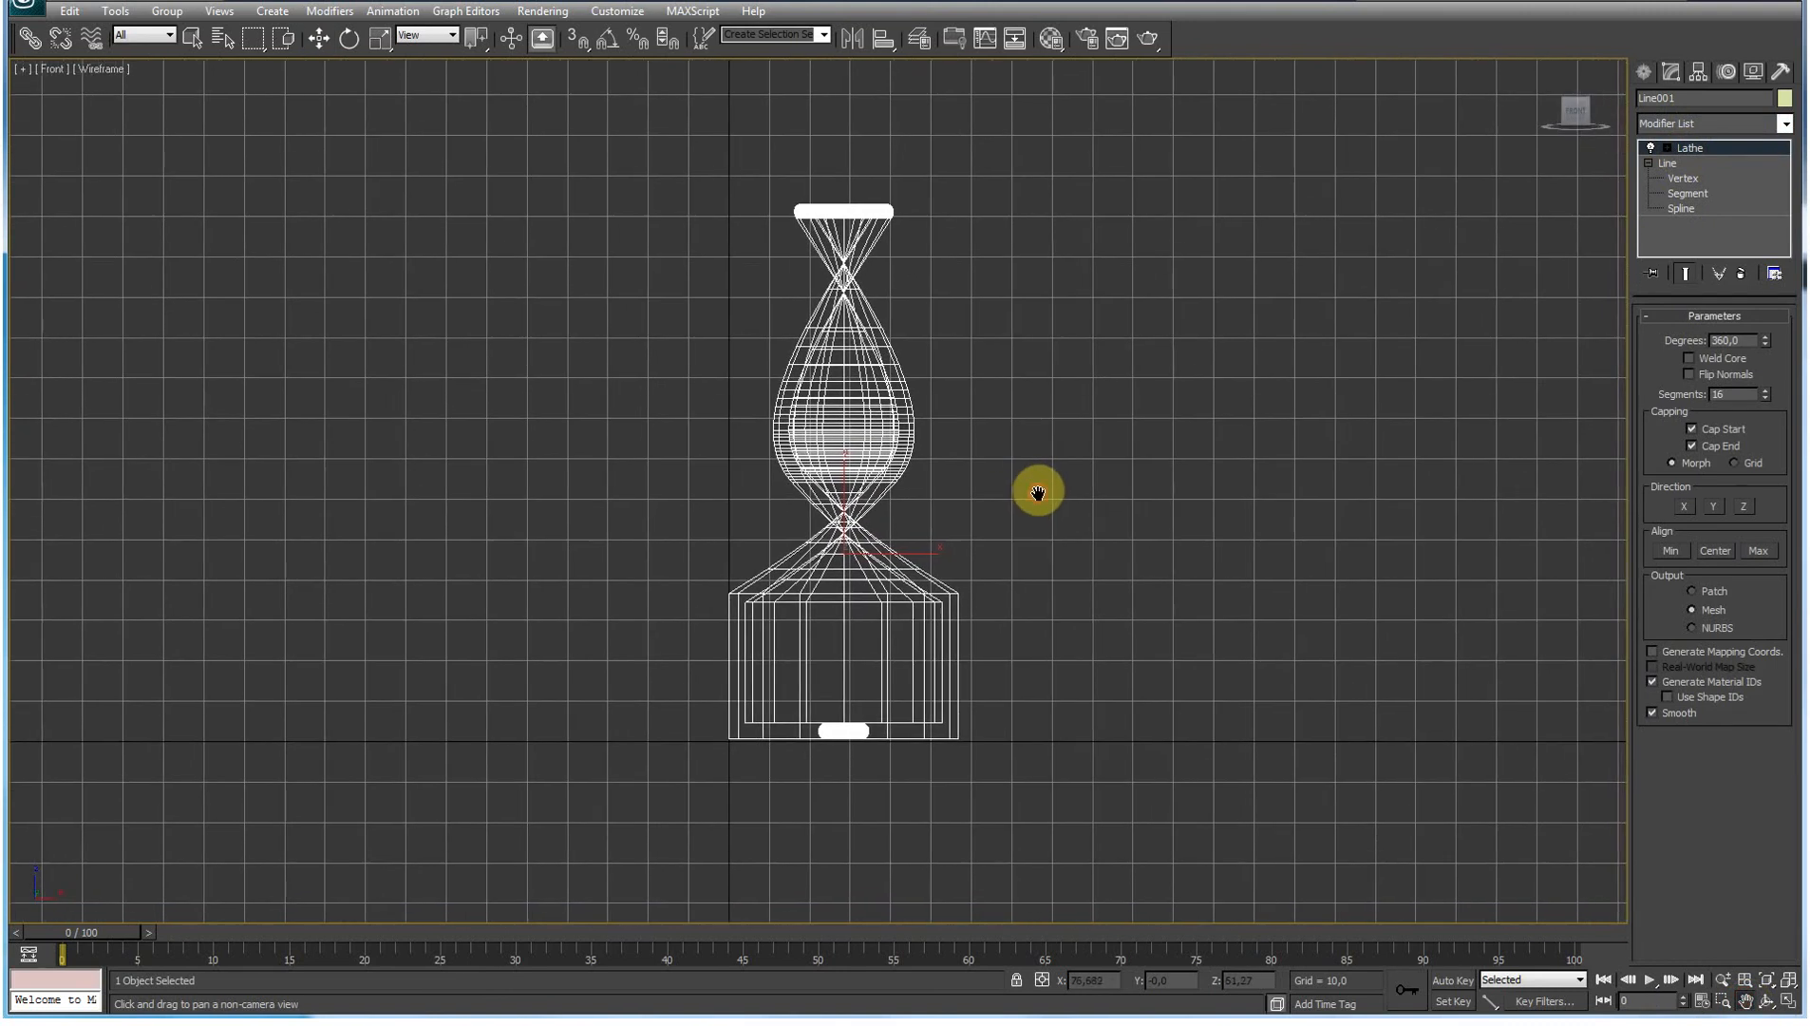
pyautogui.hotkey('alt', 'w')
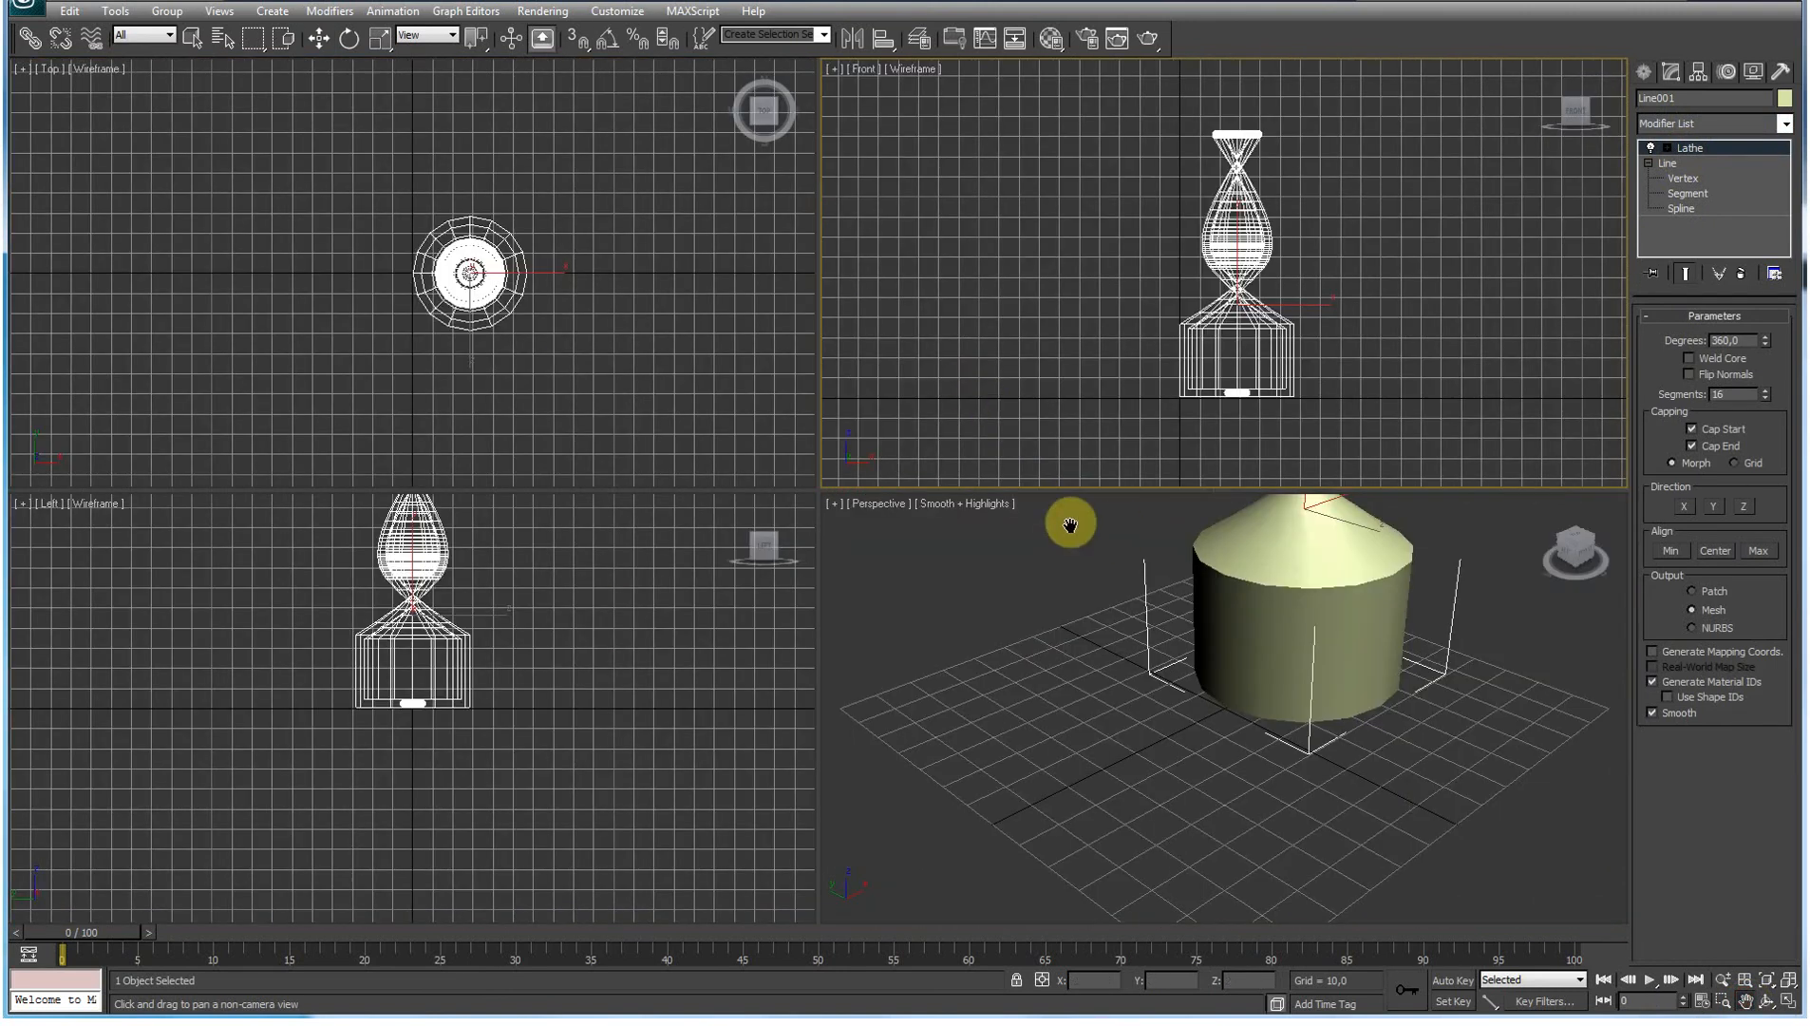
pyautogui.click(1789, 979)
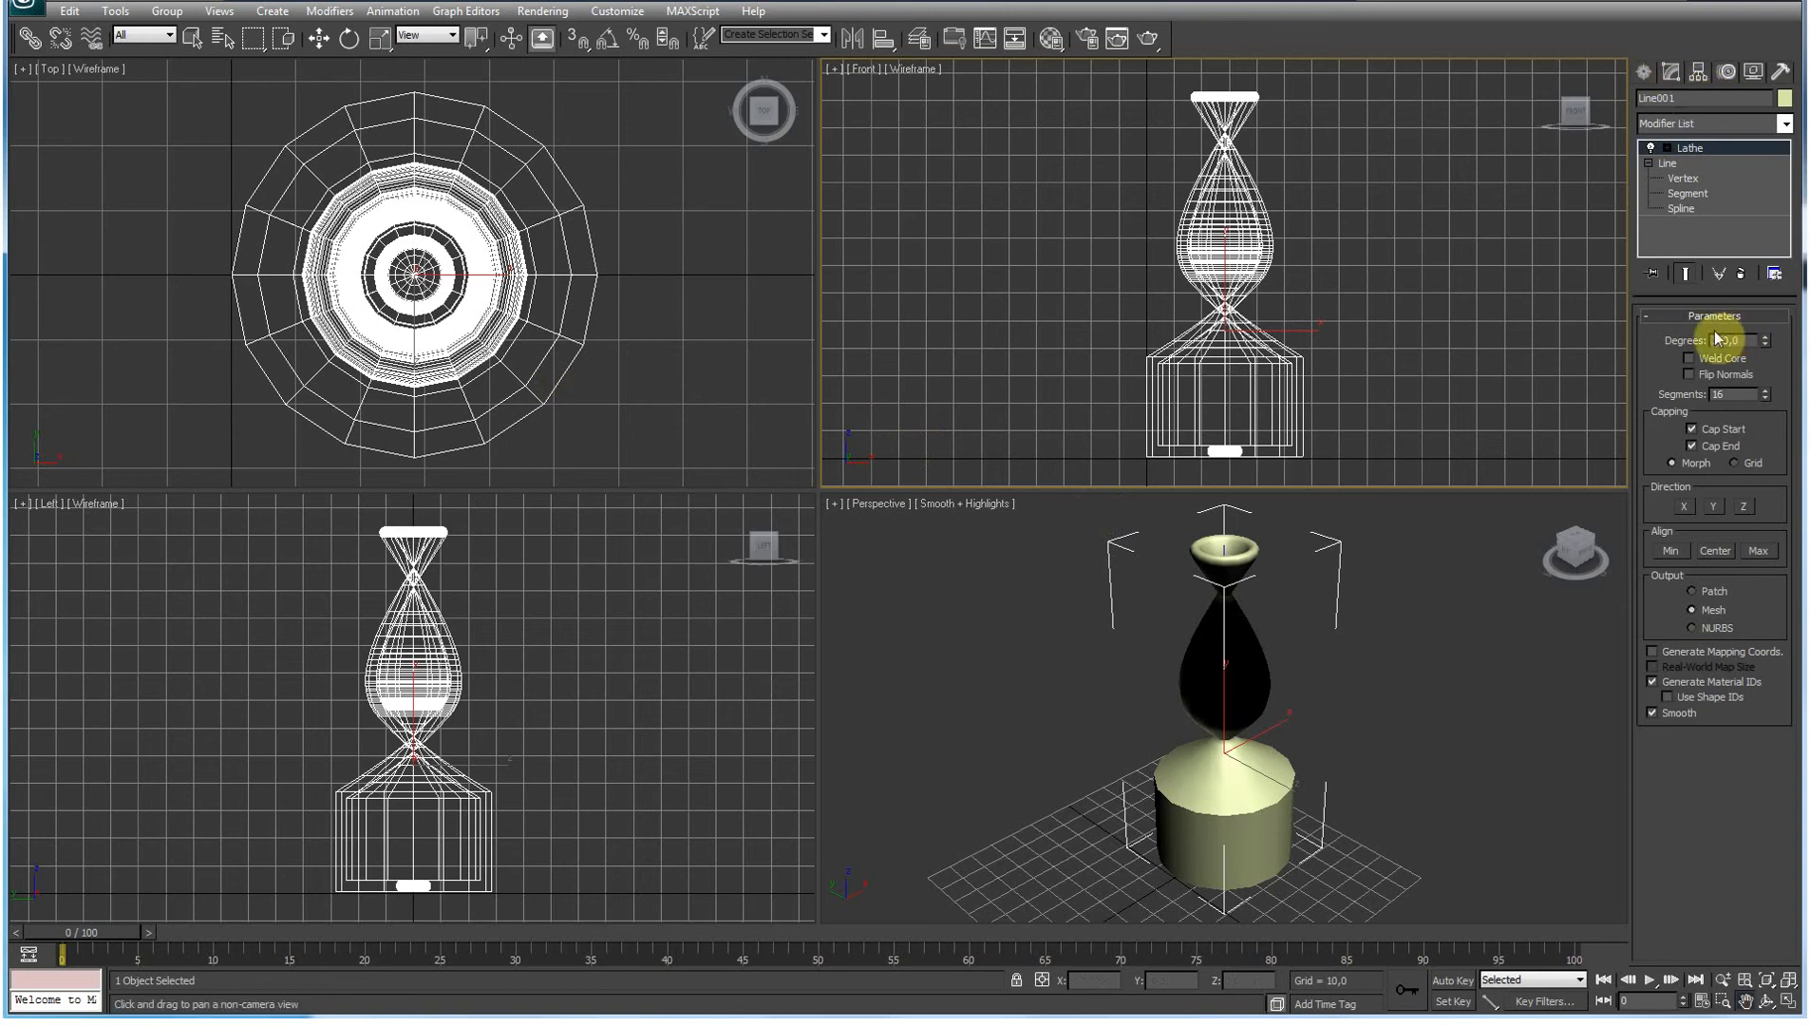
# Step: Compare the X, Y and Z directions of the Lathe and set the direction back to Y
pyautogui.click(1681, 503)
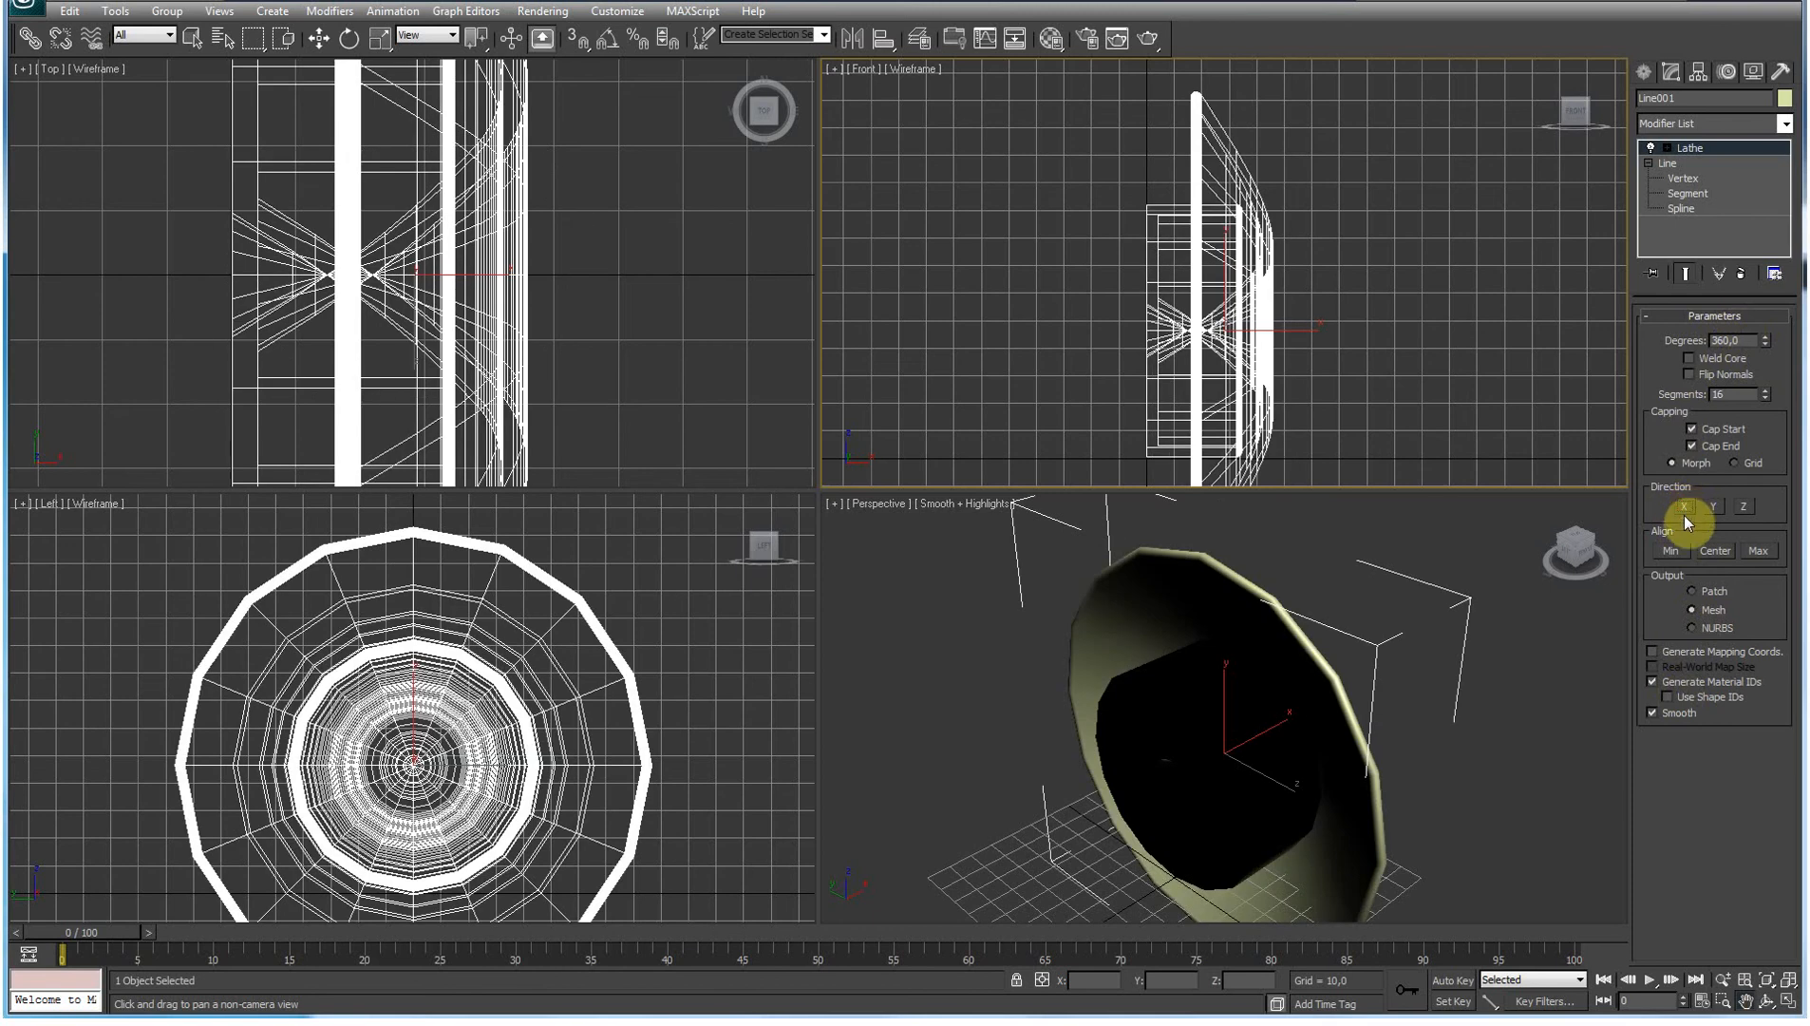
pyautogui.click(1716, 506)
pyautogui.click(1743, 509)
pyautogui.click(1715, 507)
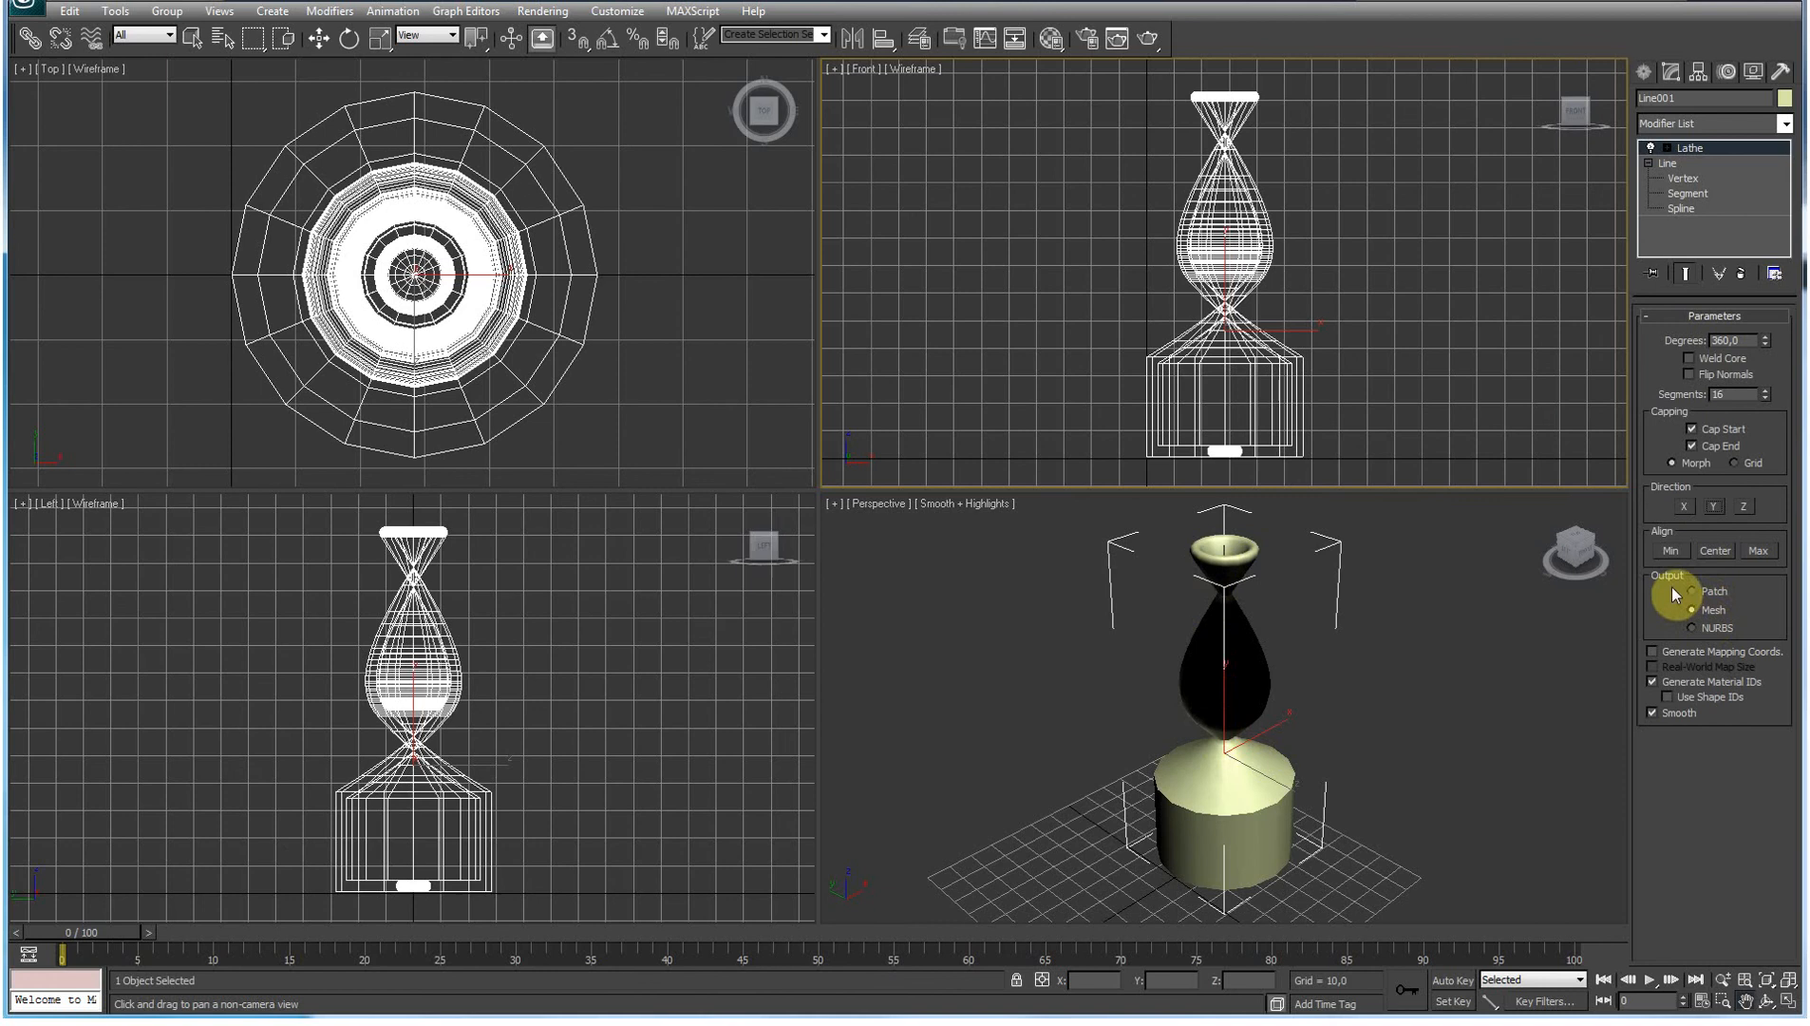
# Step: Compare the Max and Center alignments of the Lathe axis, and set the alignment to Min
pyautogui.click(1759, 551)
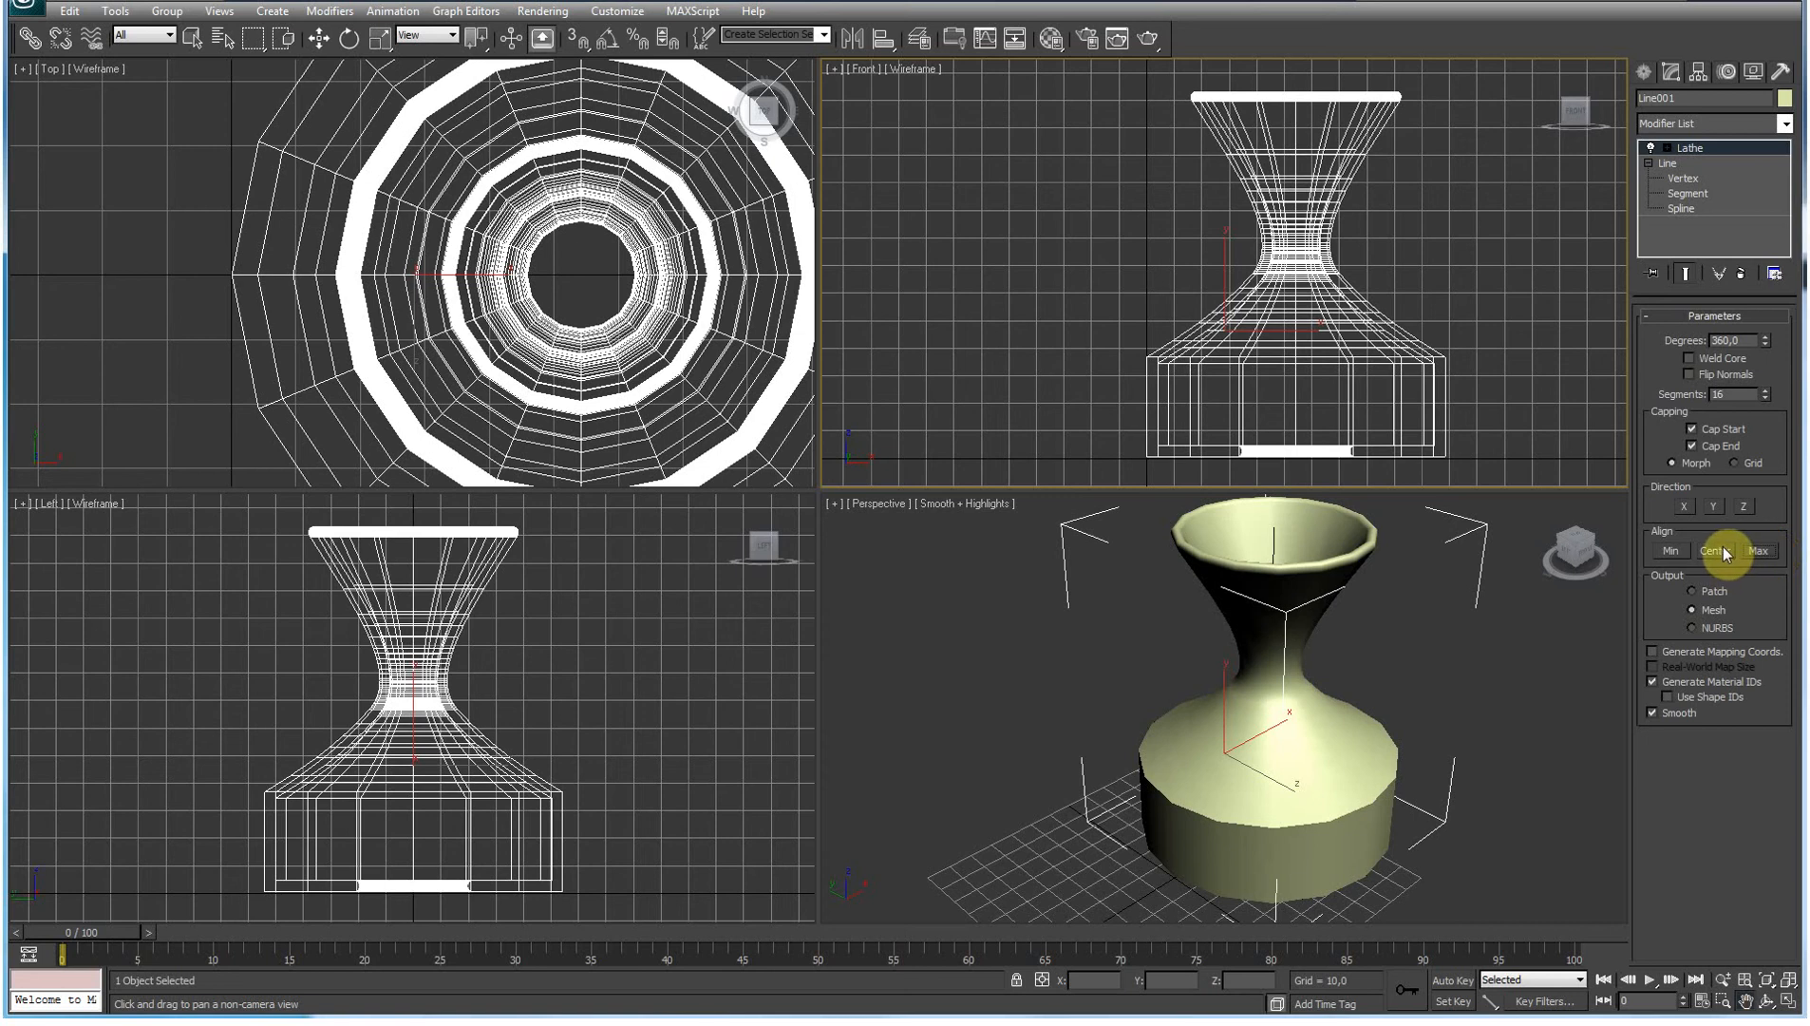
pyautogui.click(1724, 551)
pyautogui.click(1665, 549)
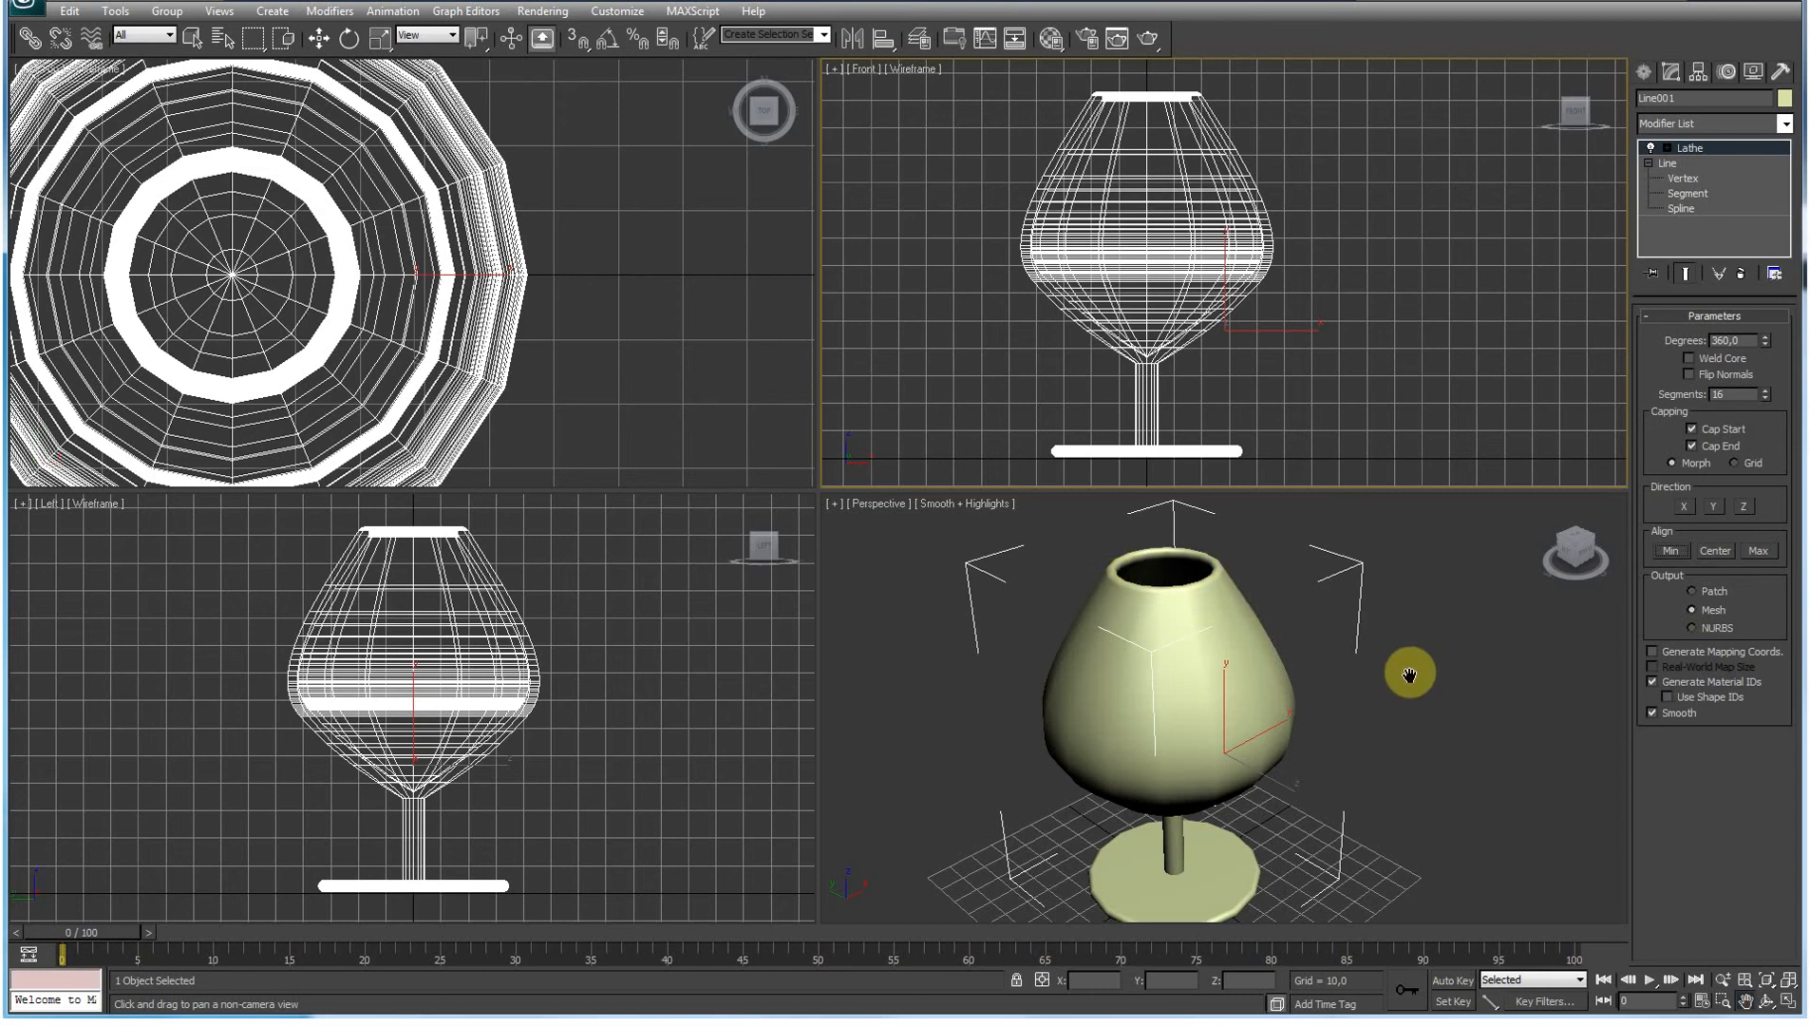
# Step: Move the profile's rim vertices outward along X to widen the opening, and return to the Lathe level
pyautogui.click(1683, 178)
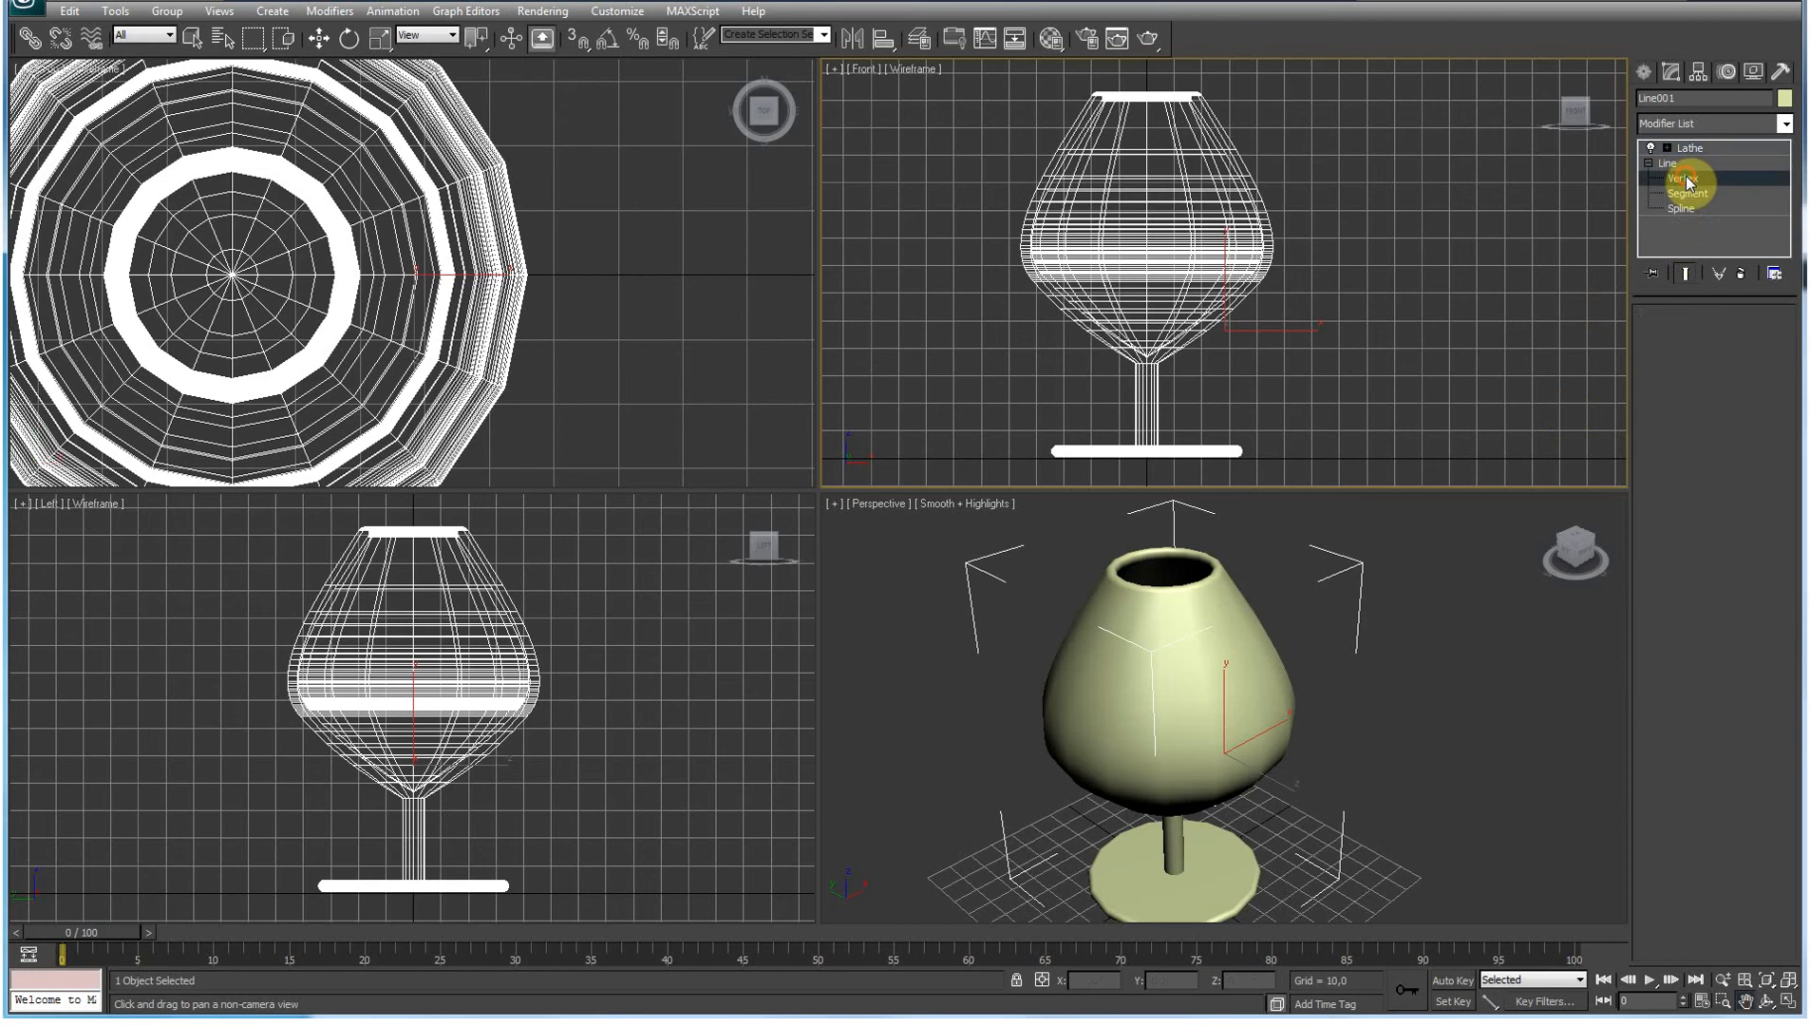
pyautogui.moveTo(1161, 90); pyautogui.dragTo(1285, 89)
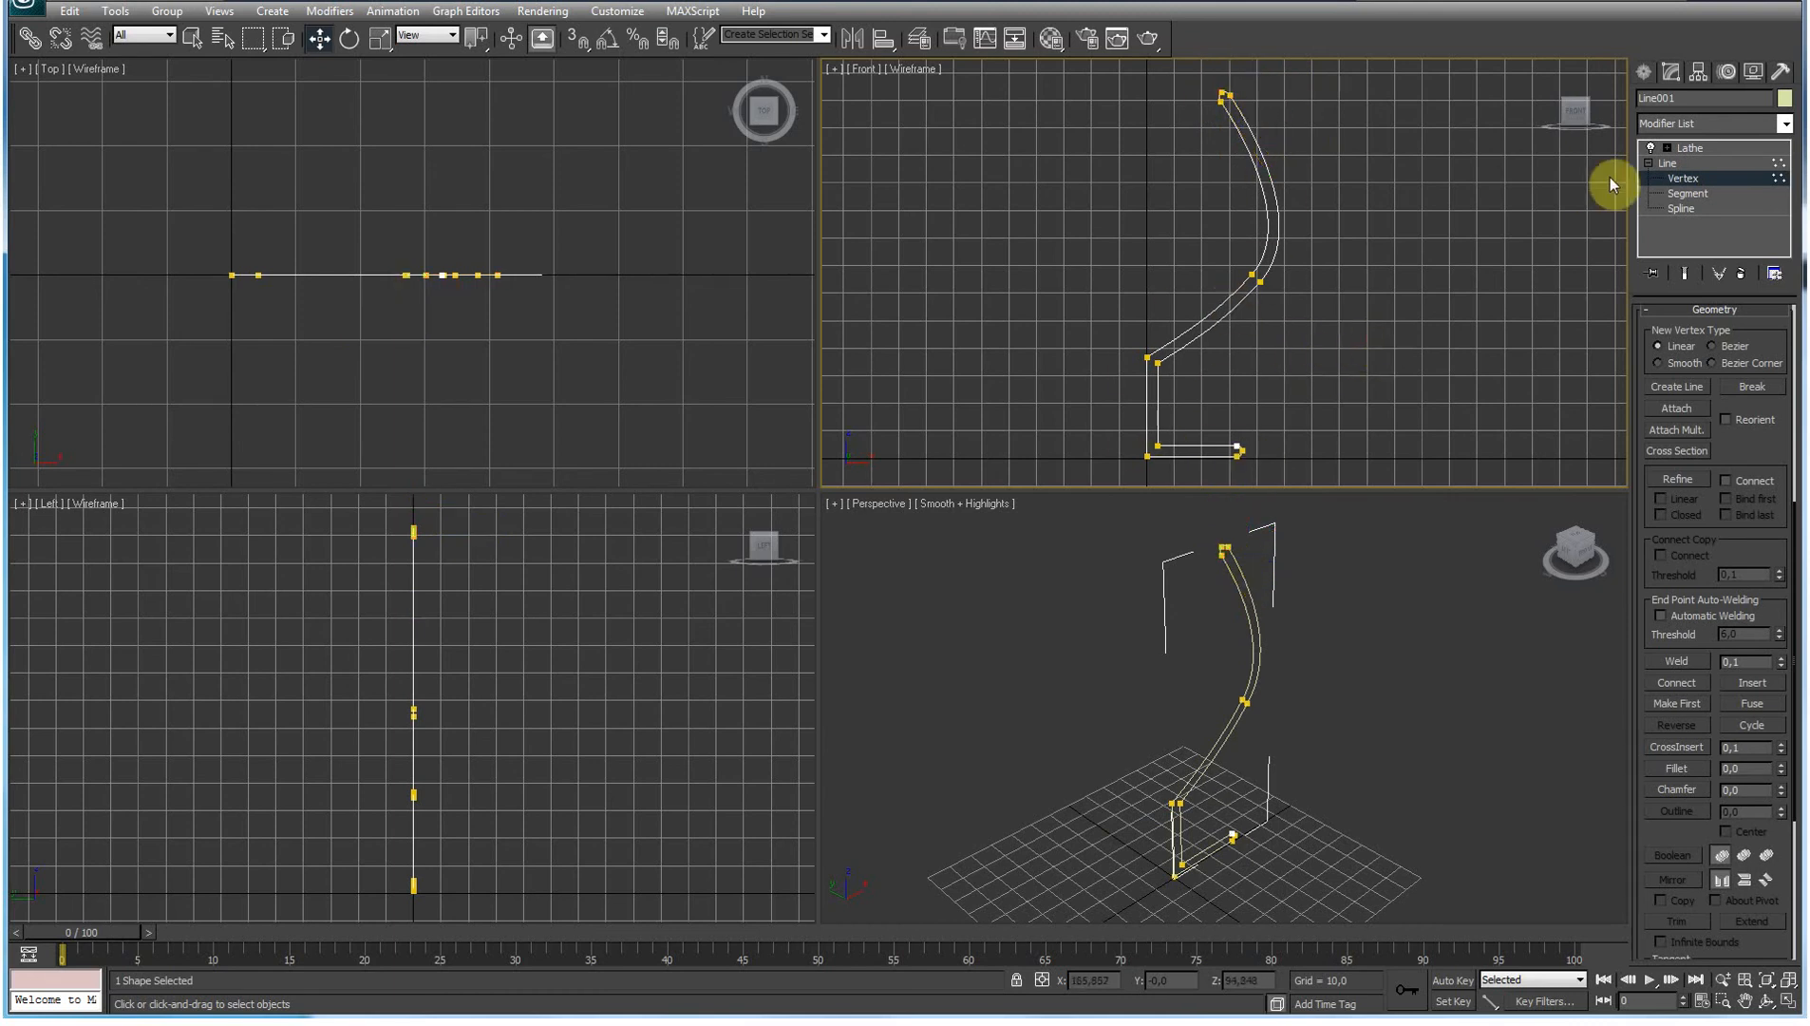
pyautogui.click(1688, 150)
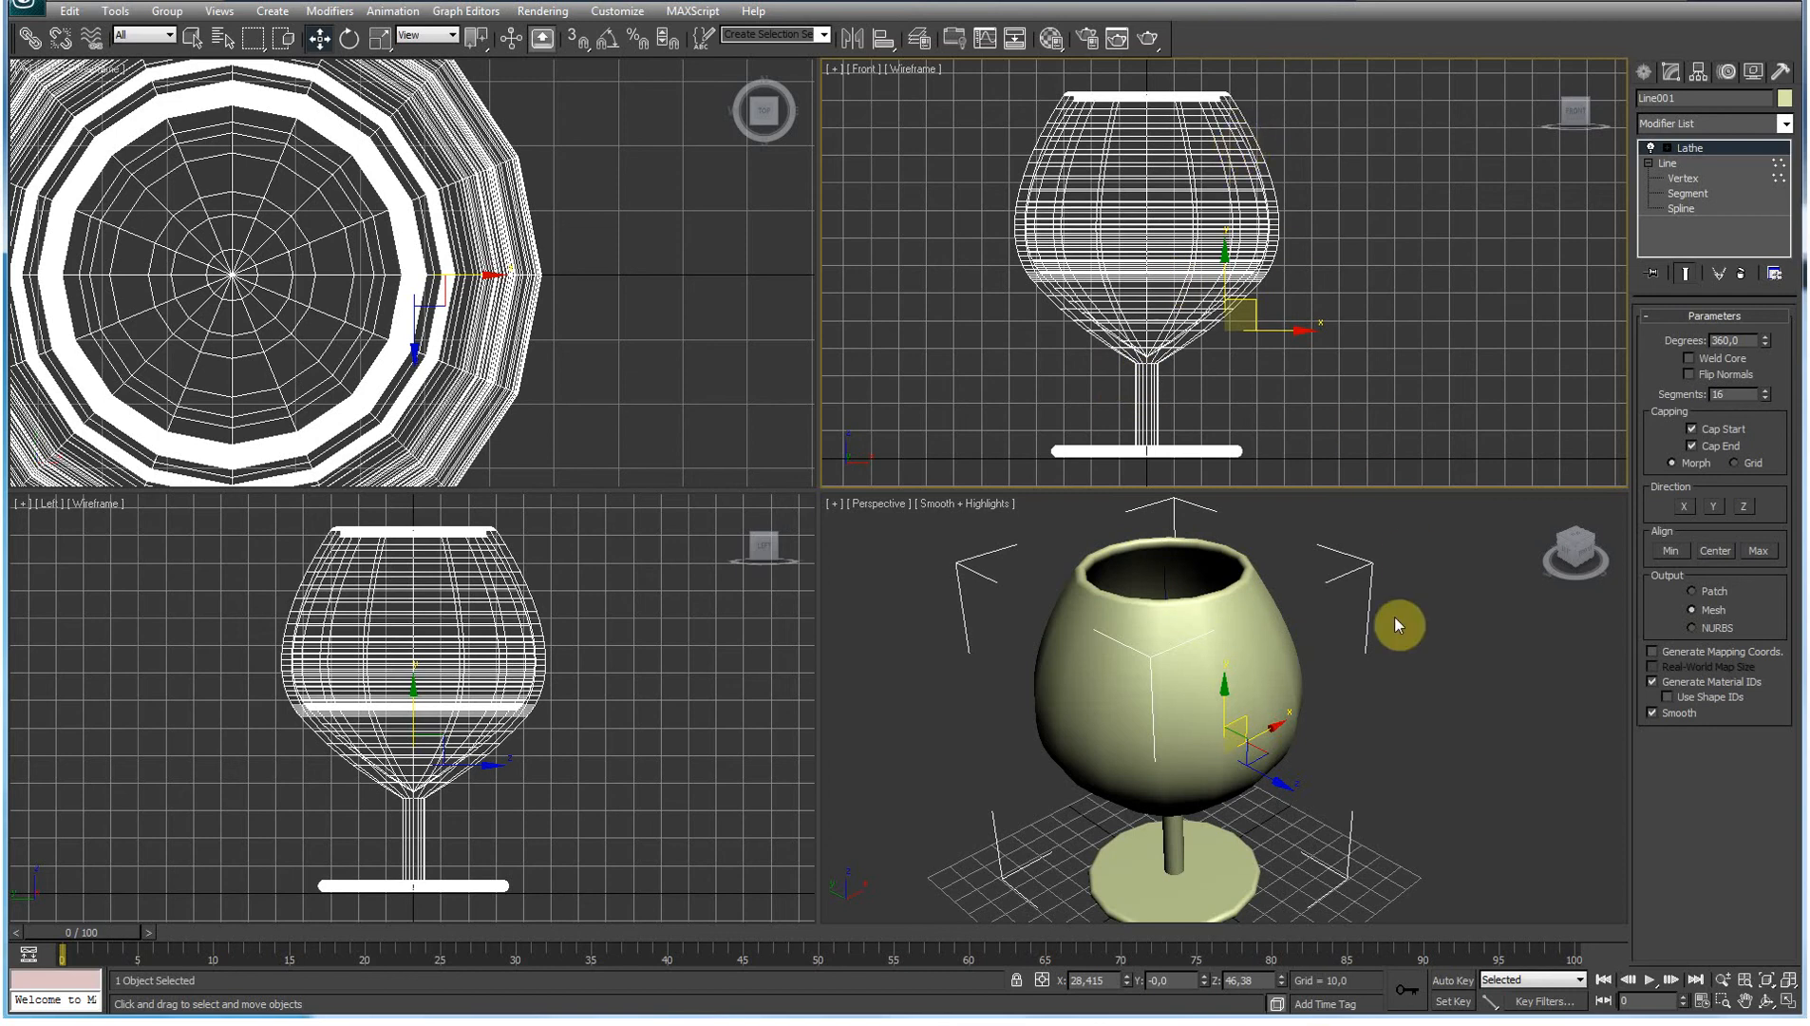
# Step: Deselect the glass, examine its rim and the inside of its bowl from above in Perspective, and reselect it
pyautogui.click(1436, 655)
pyautogui.click(1767, 1001)
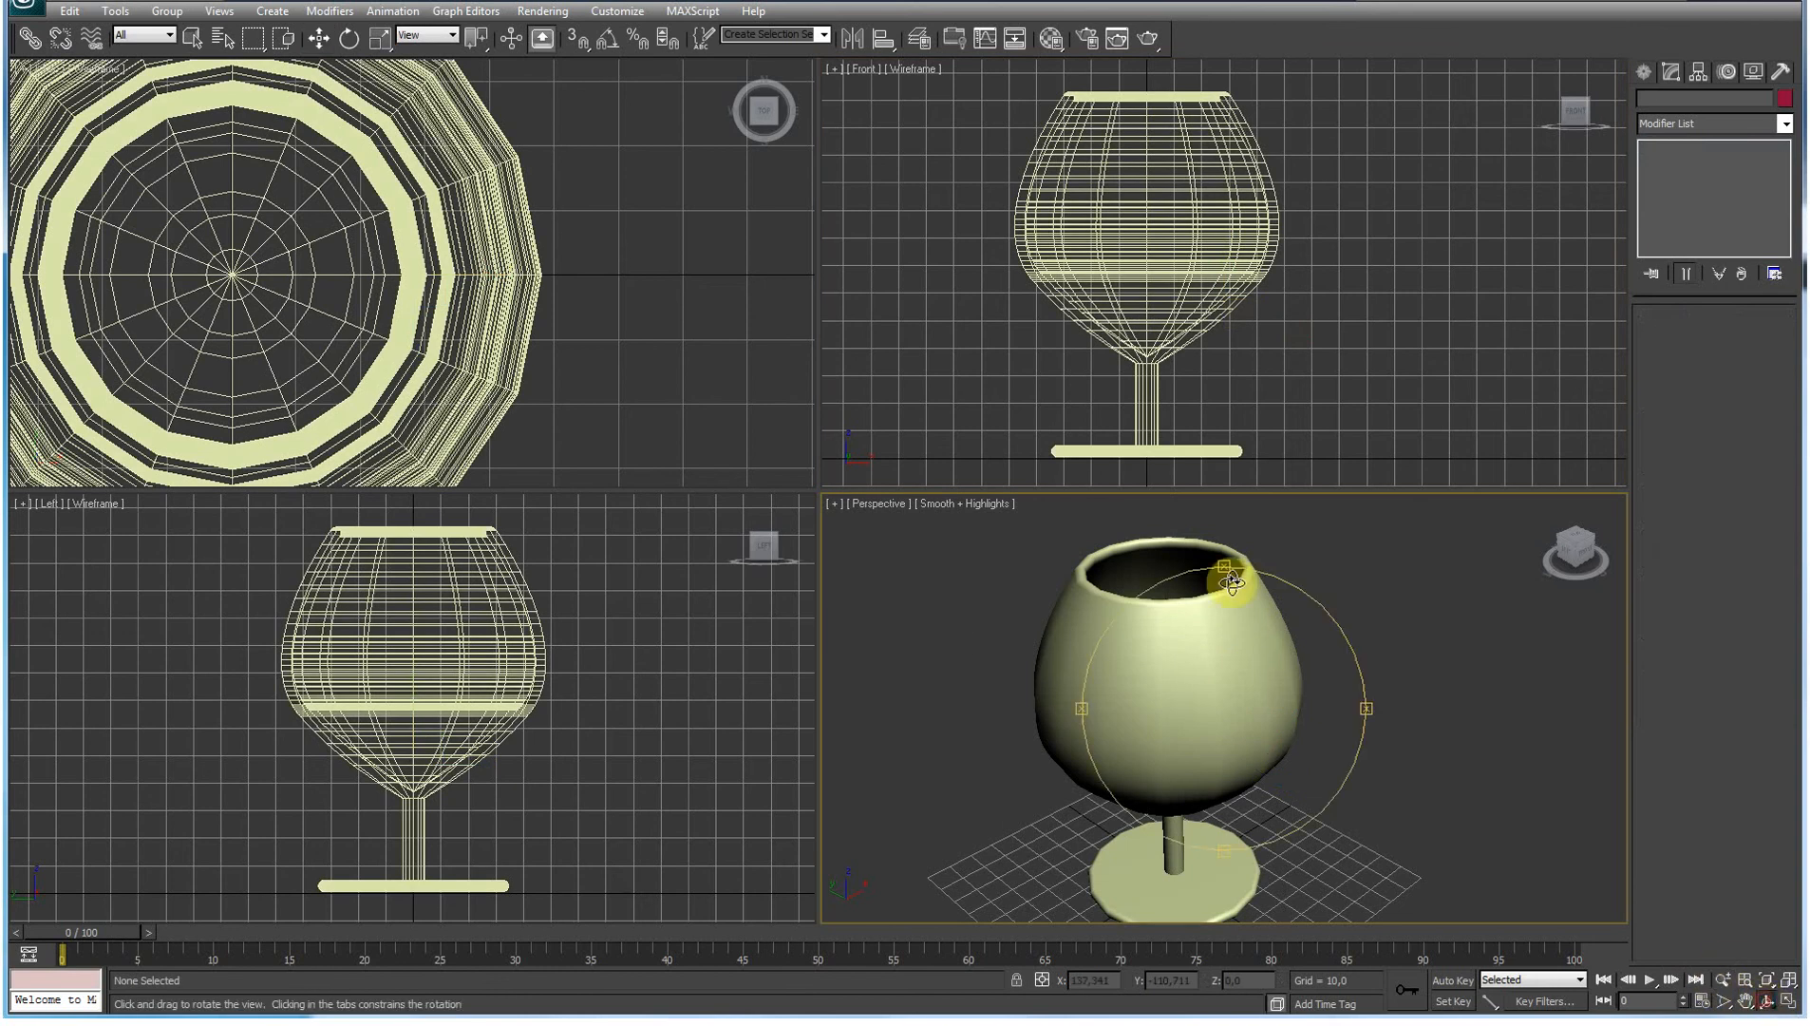
pyautogui.moveTo(1229, 574); pyautogui.dragTo(1277, 671)
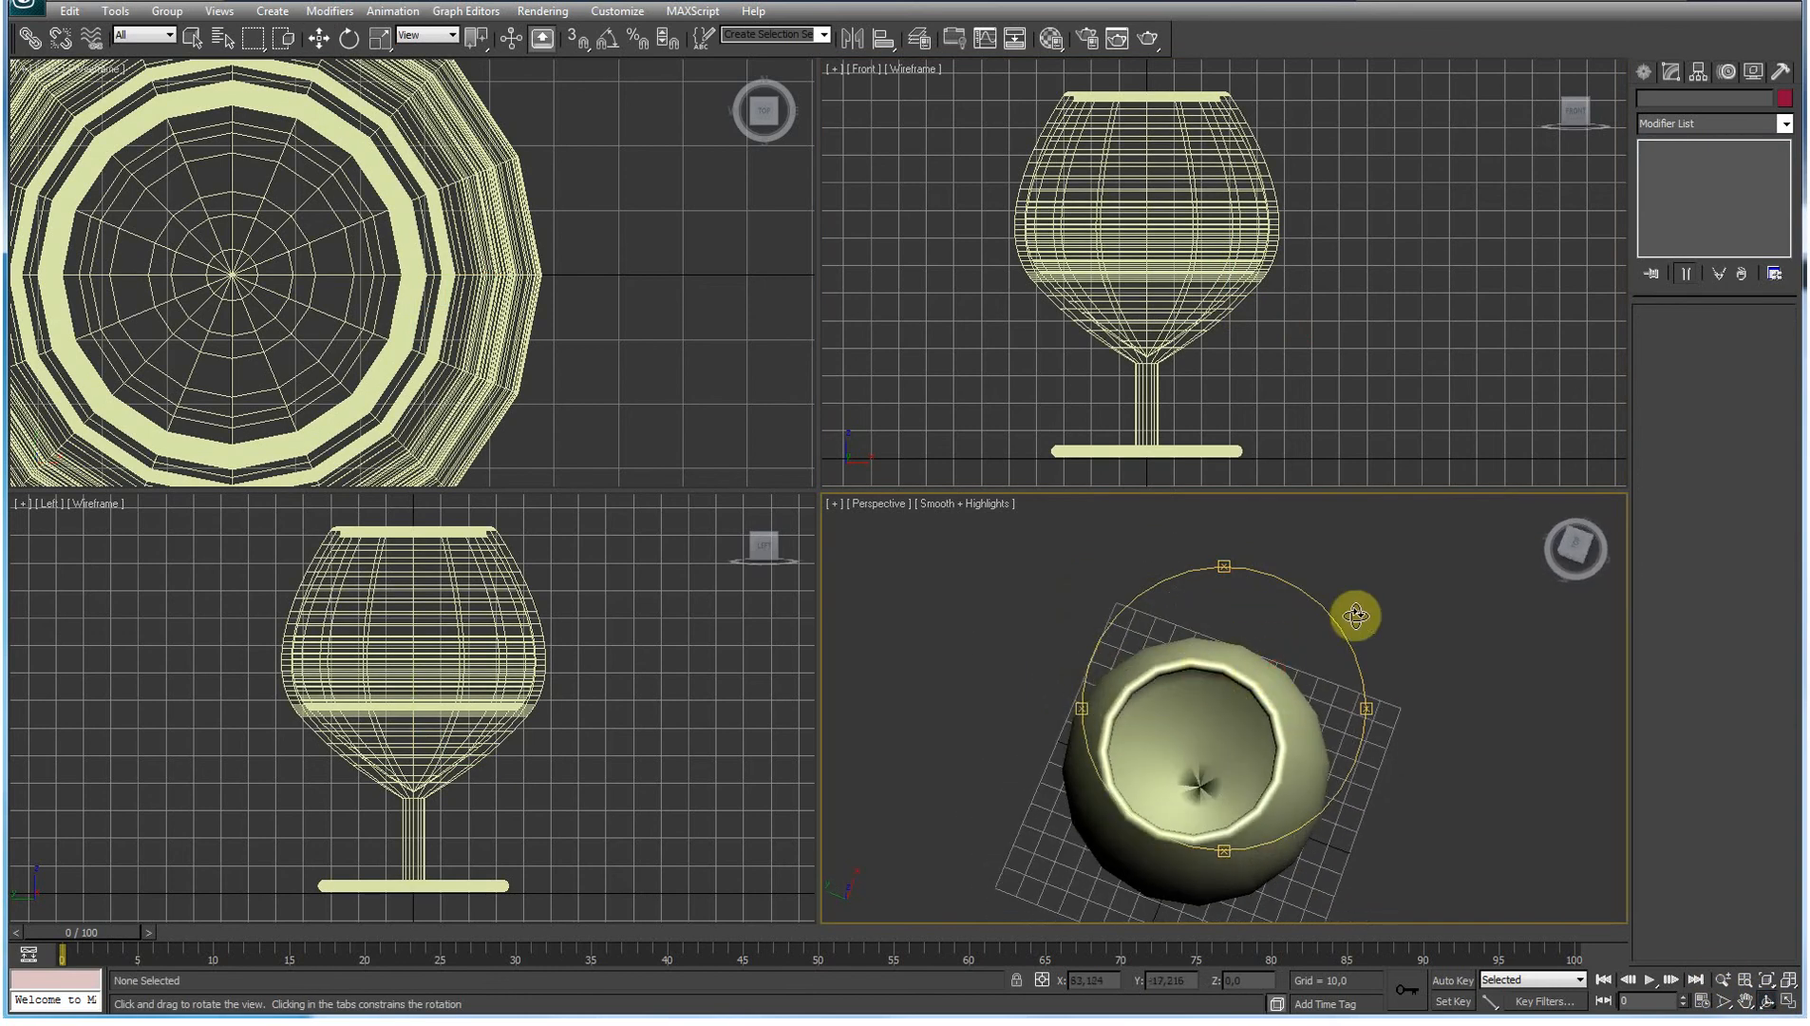
pyautogui.moveTo(1206, 662); pyautogui.dragTo(1194, 673)
pyautogui.press('v')
pyautogui.click(1145, 644)
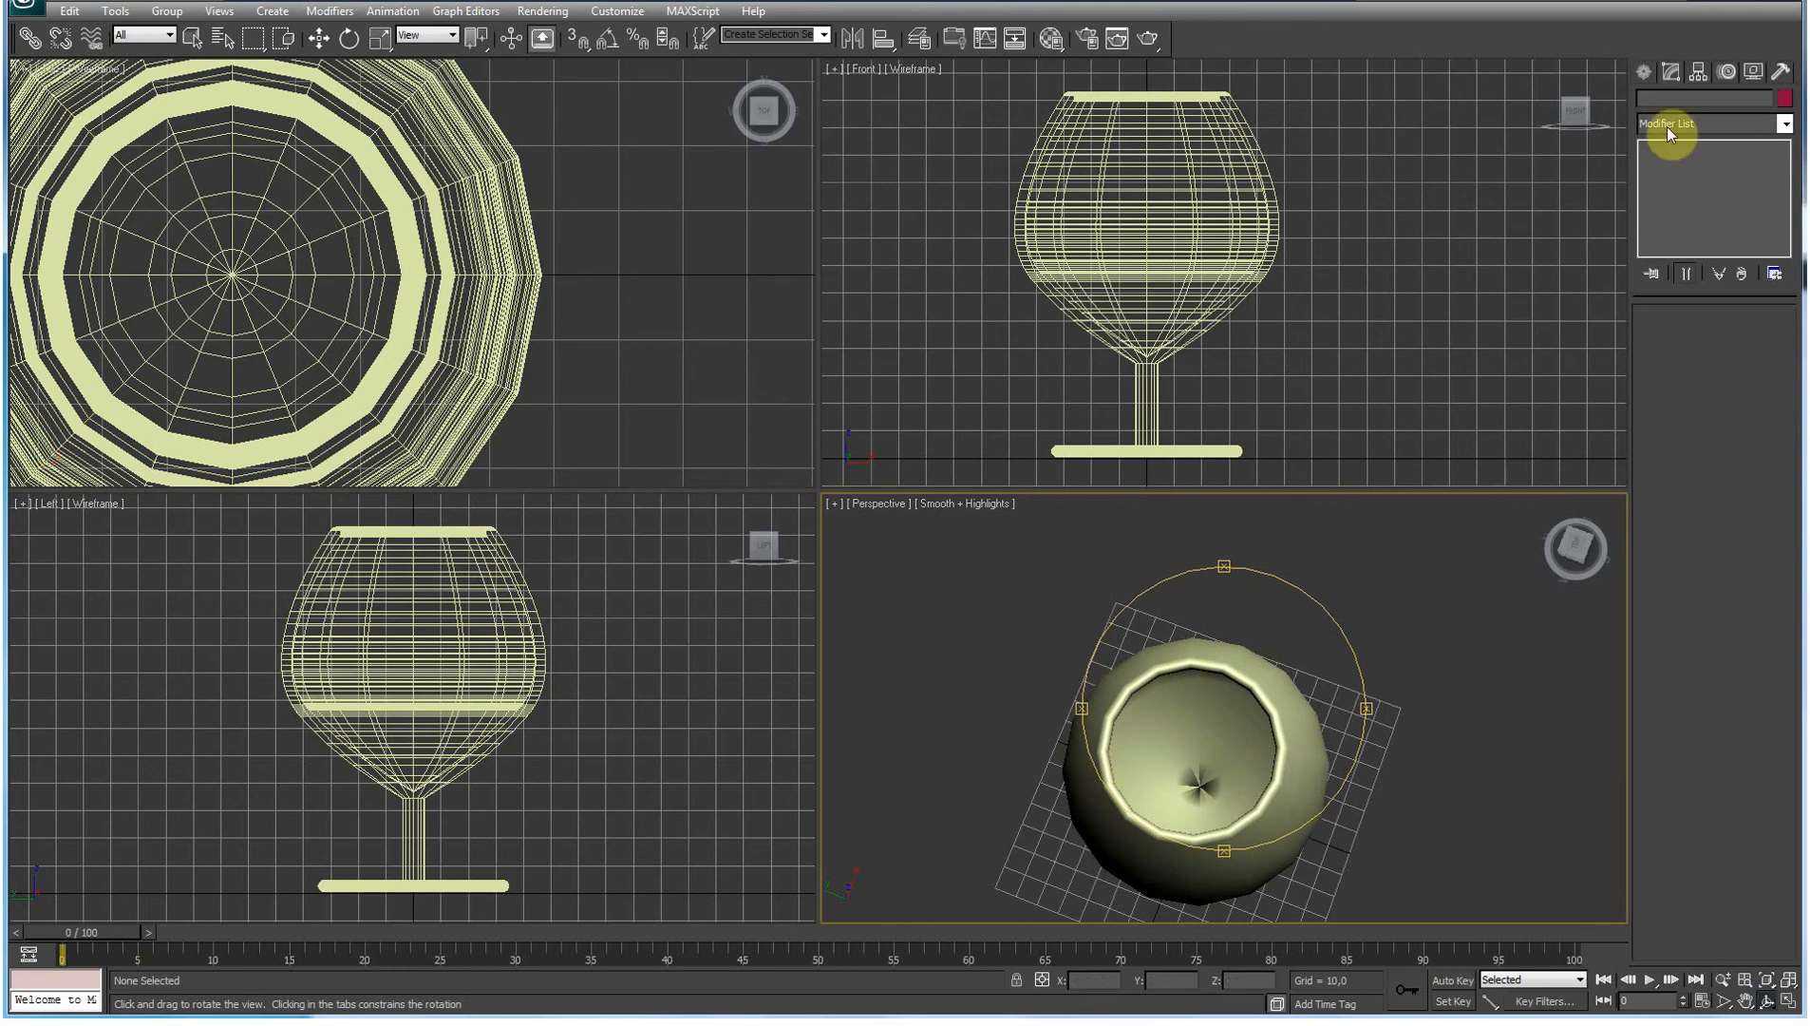
pyautogui.press('w')
pyautogui.click(1268, 695)
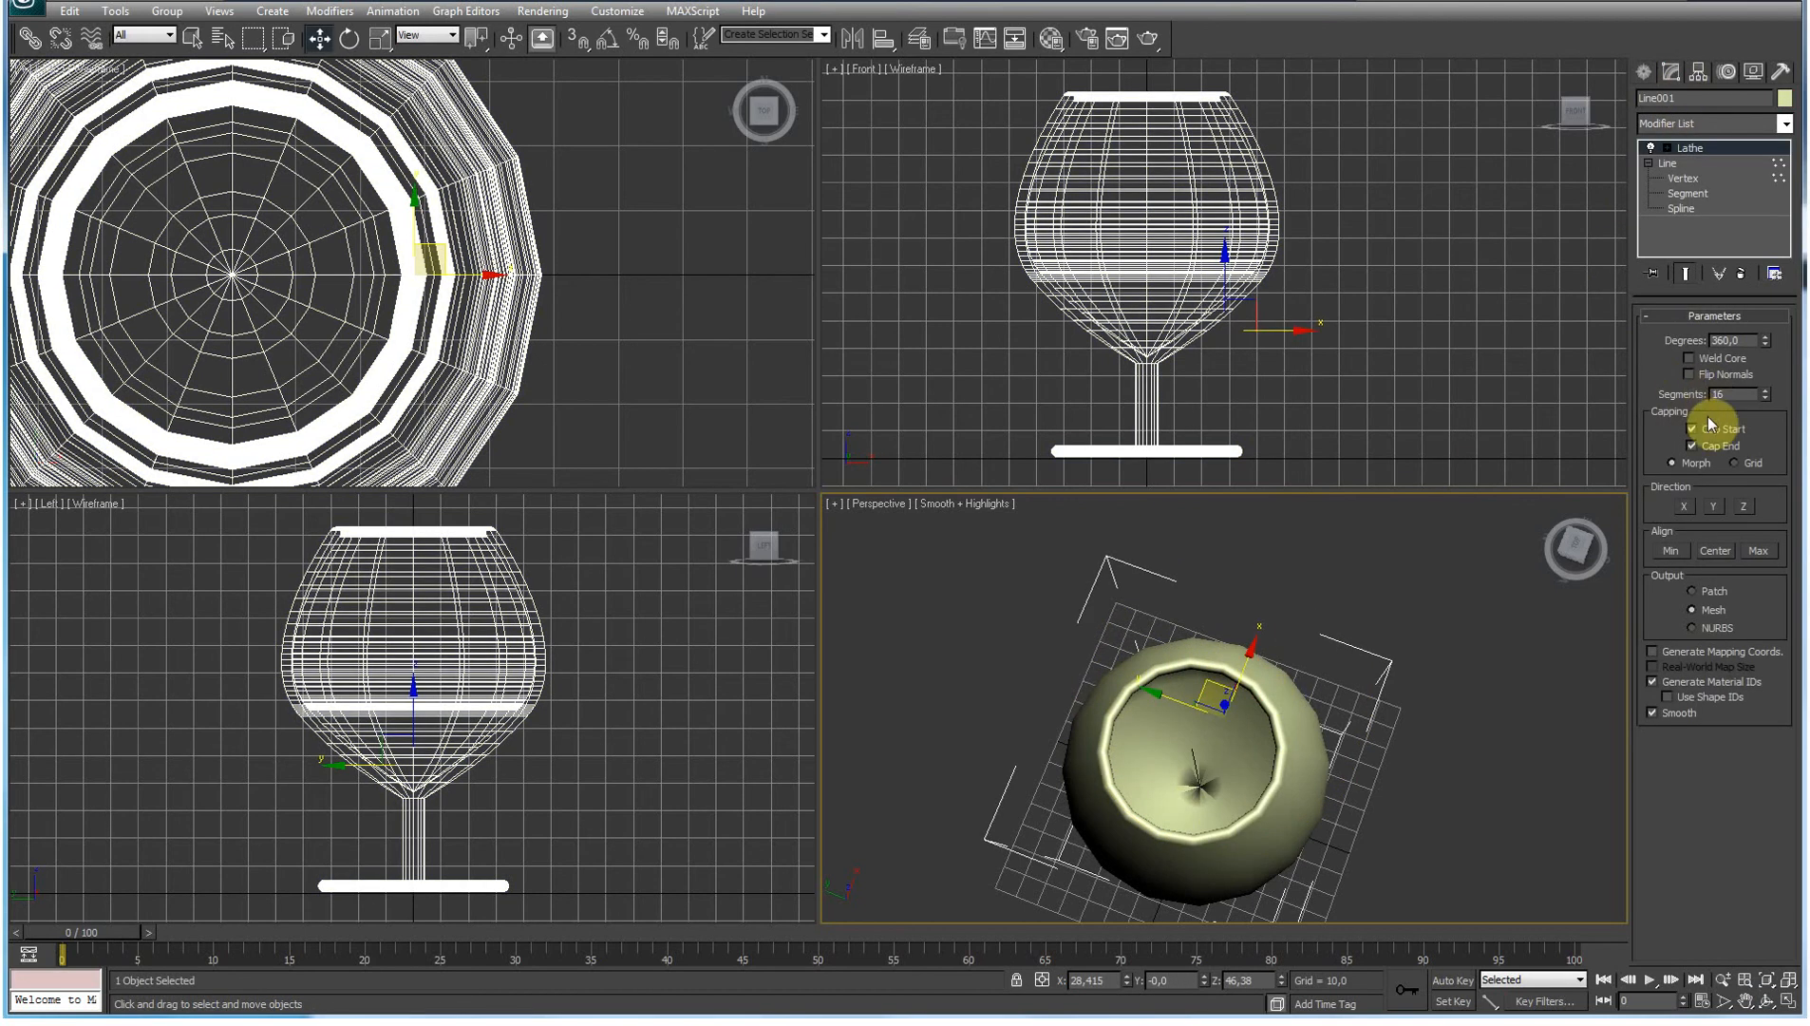
# Step: Raise the Lathe segments to 38 and enable Weld Core
pyautogui.moveTo(1763, 390); pyautogui.dragTo(1766, 348)
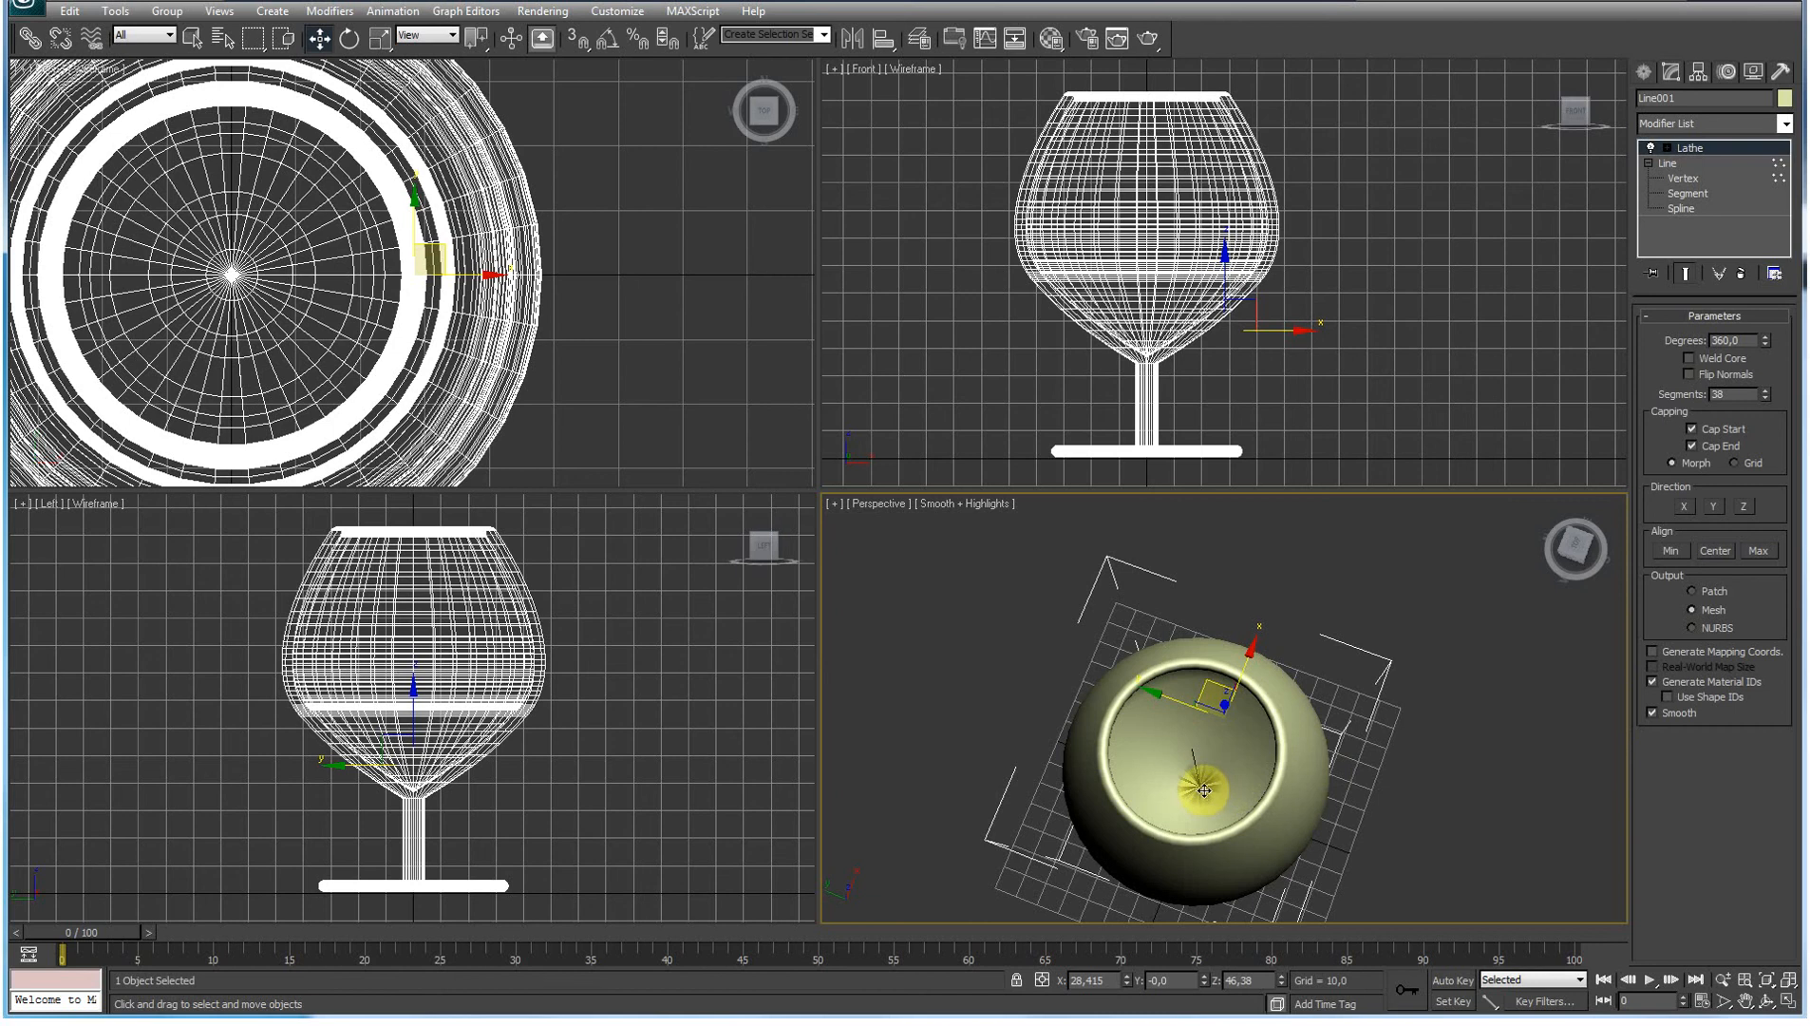
pyautogui.click(1690, 358)
# Step: Examine the smoothed glass from the side in Perspective, in the four-view layout and enlarged
pyautogui.click(1768, 1005)
pyautogui.moveTo(1224, 853); pyautogui.dragTo(1234, 701)
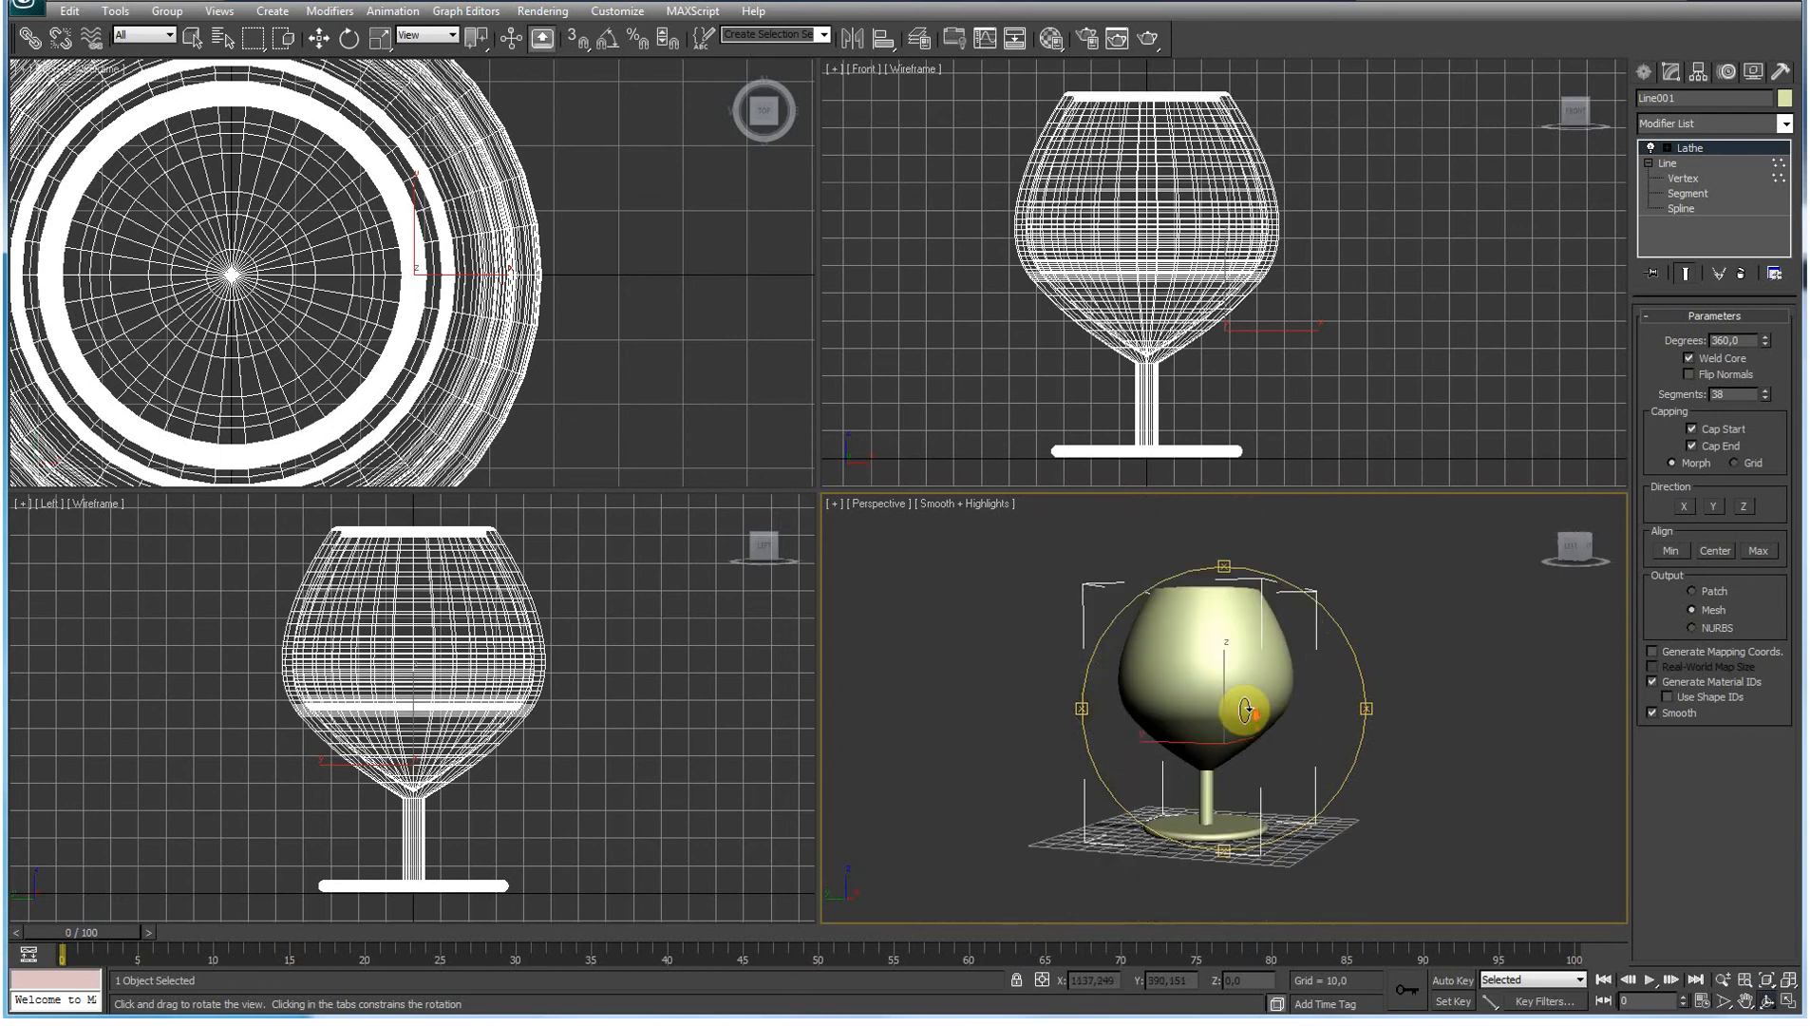
pyautogui.rightClick(1389, 727)
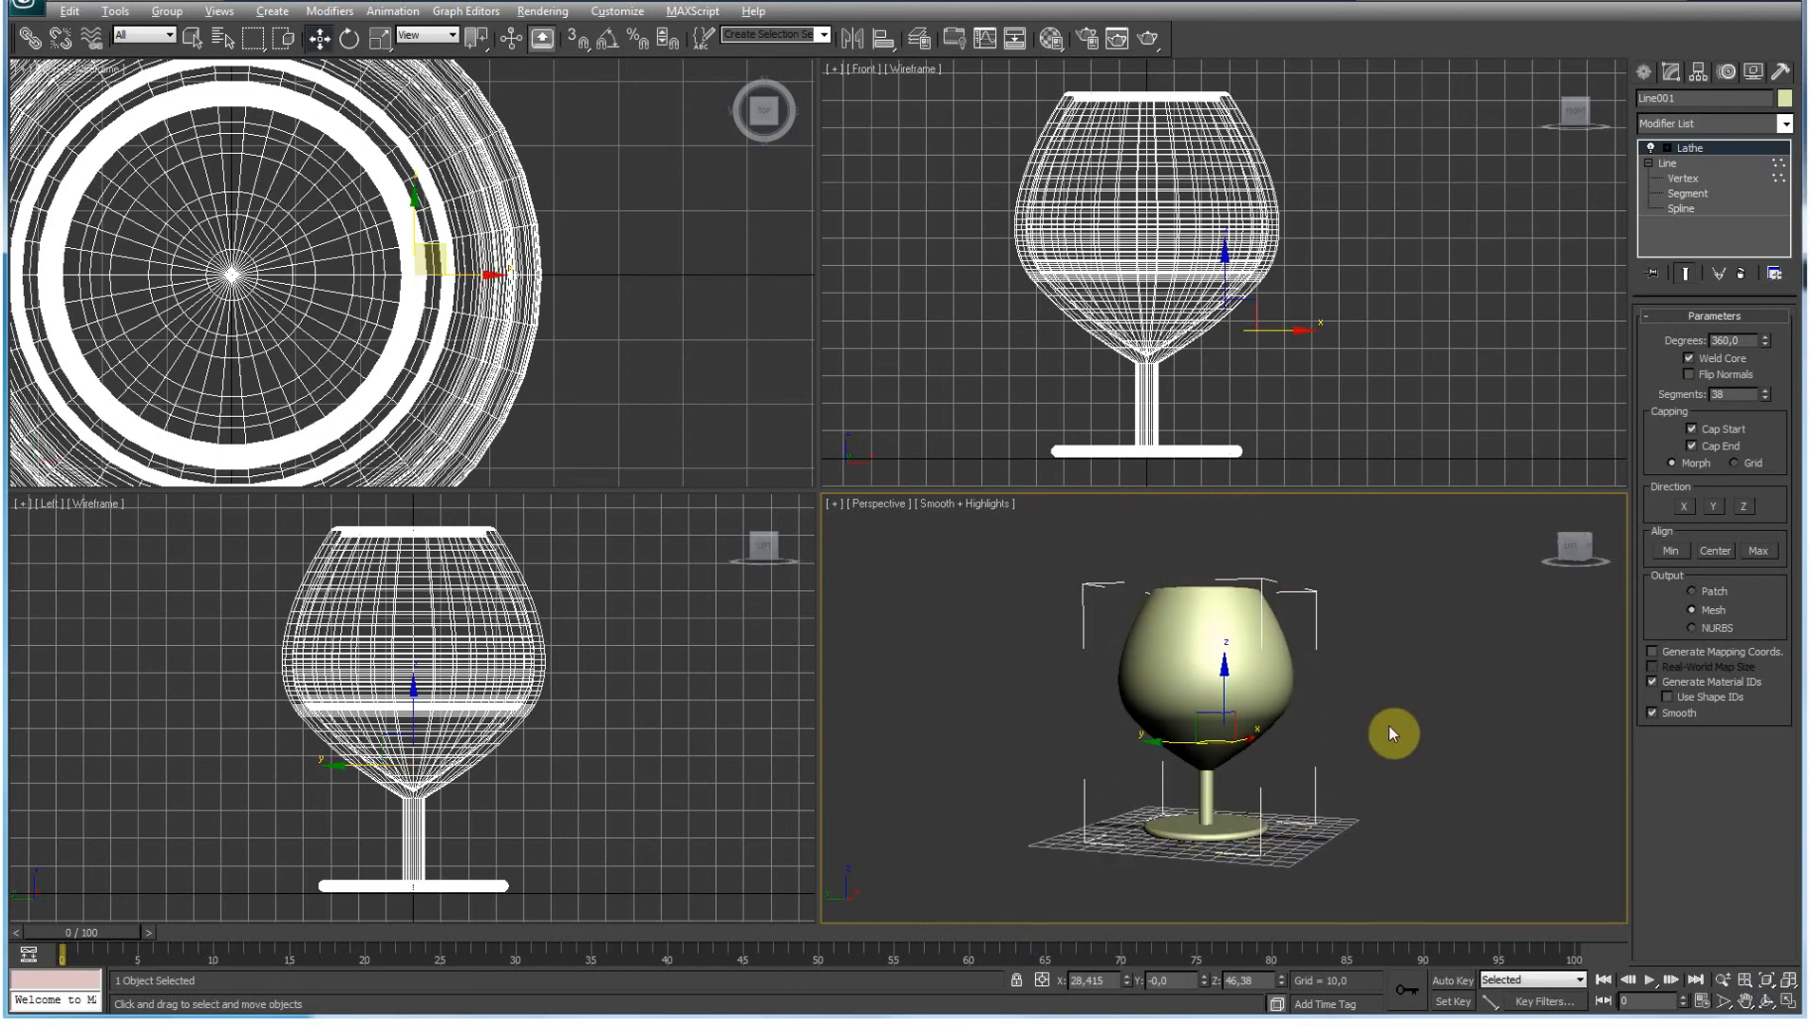
pyautogui.hotkey('alt', 'w')
pyautogui.click(1747, 1002)
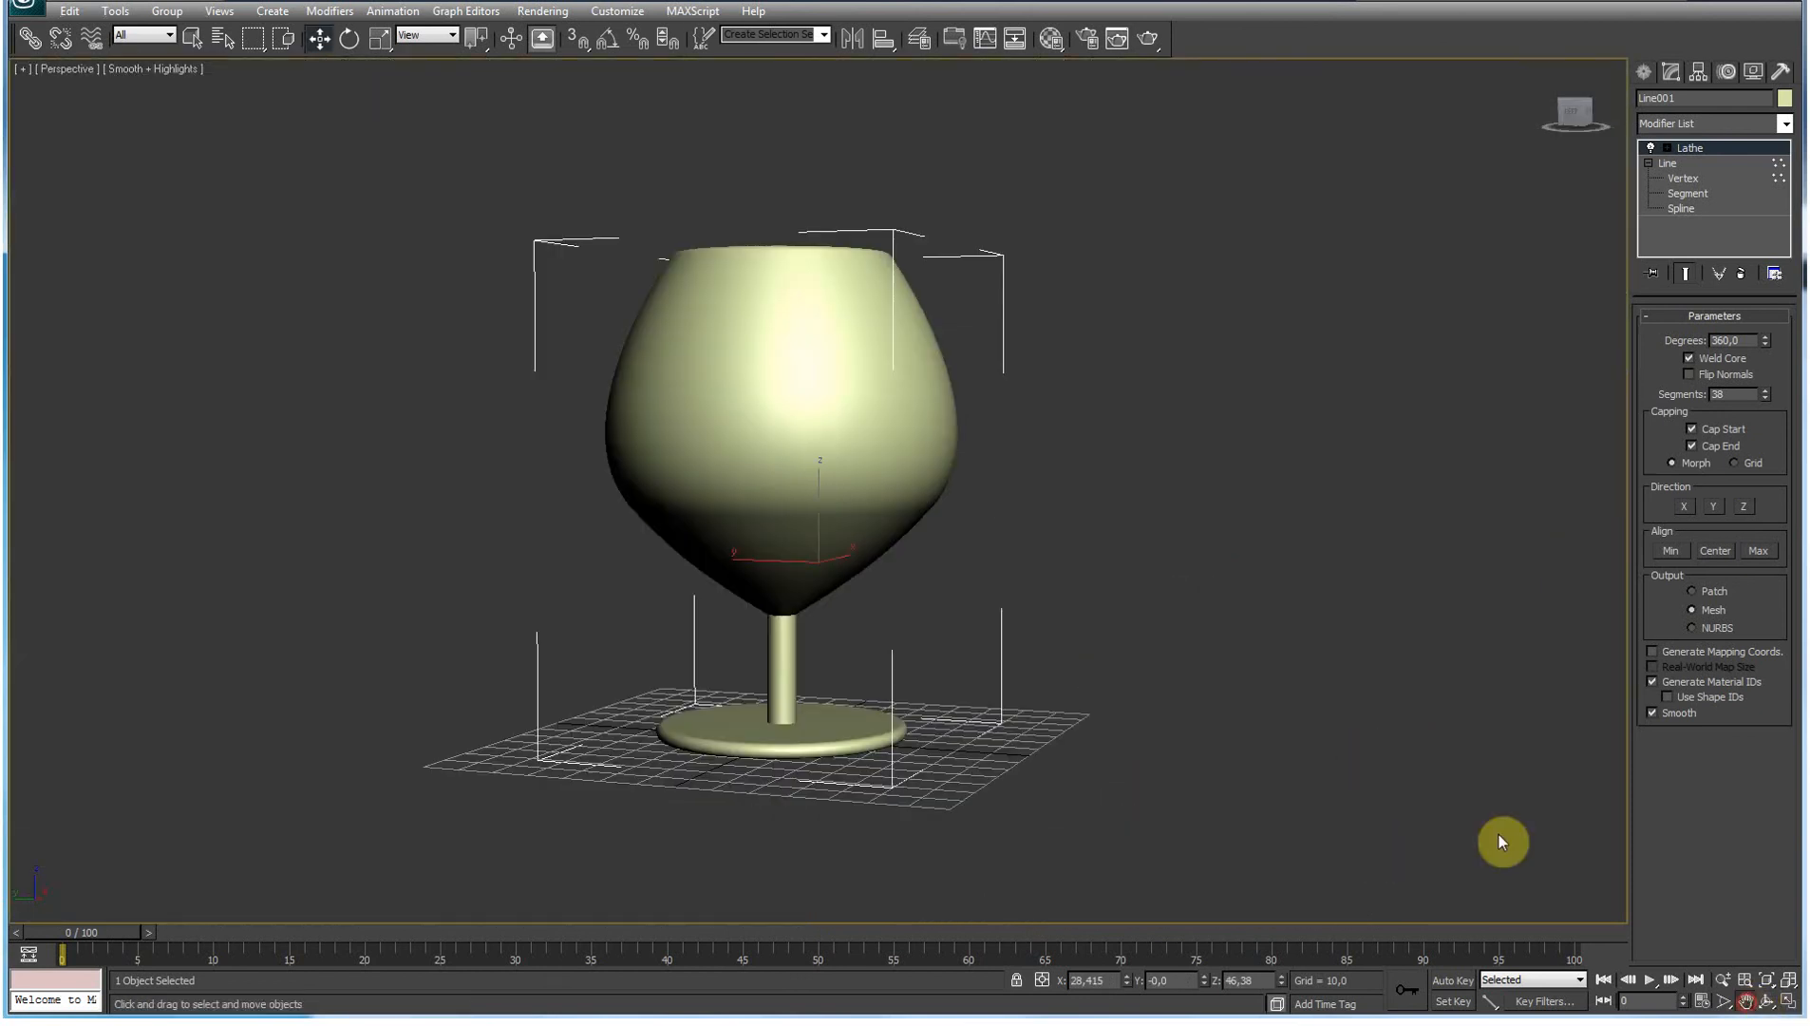
pyautogui.moveTo(970, 485); pyautogui.dragTo(1103, 529)
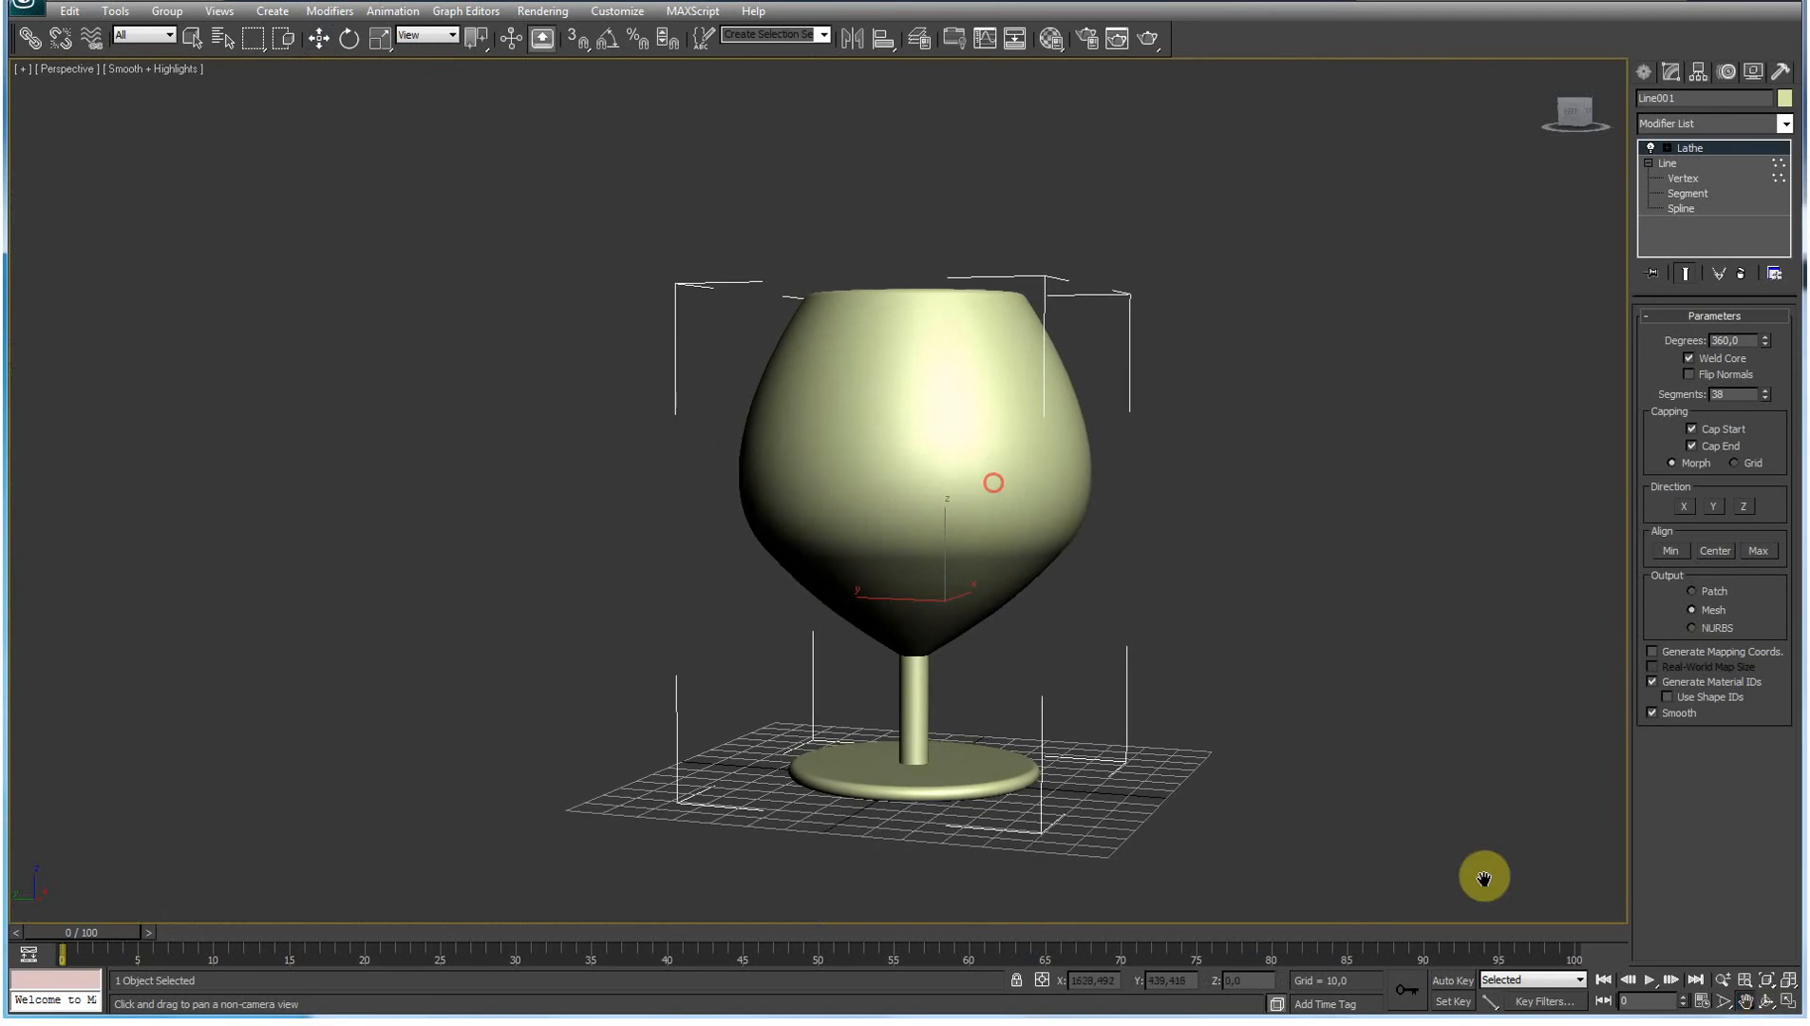
pyautogui.click(1763, 1002)
pyautogui.moveTo(861, 363); pyautogui.dragTo(796, 577)
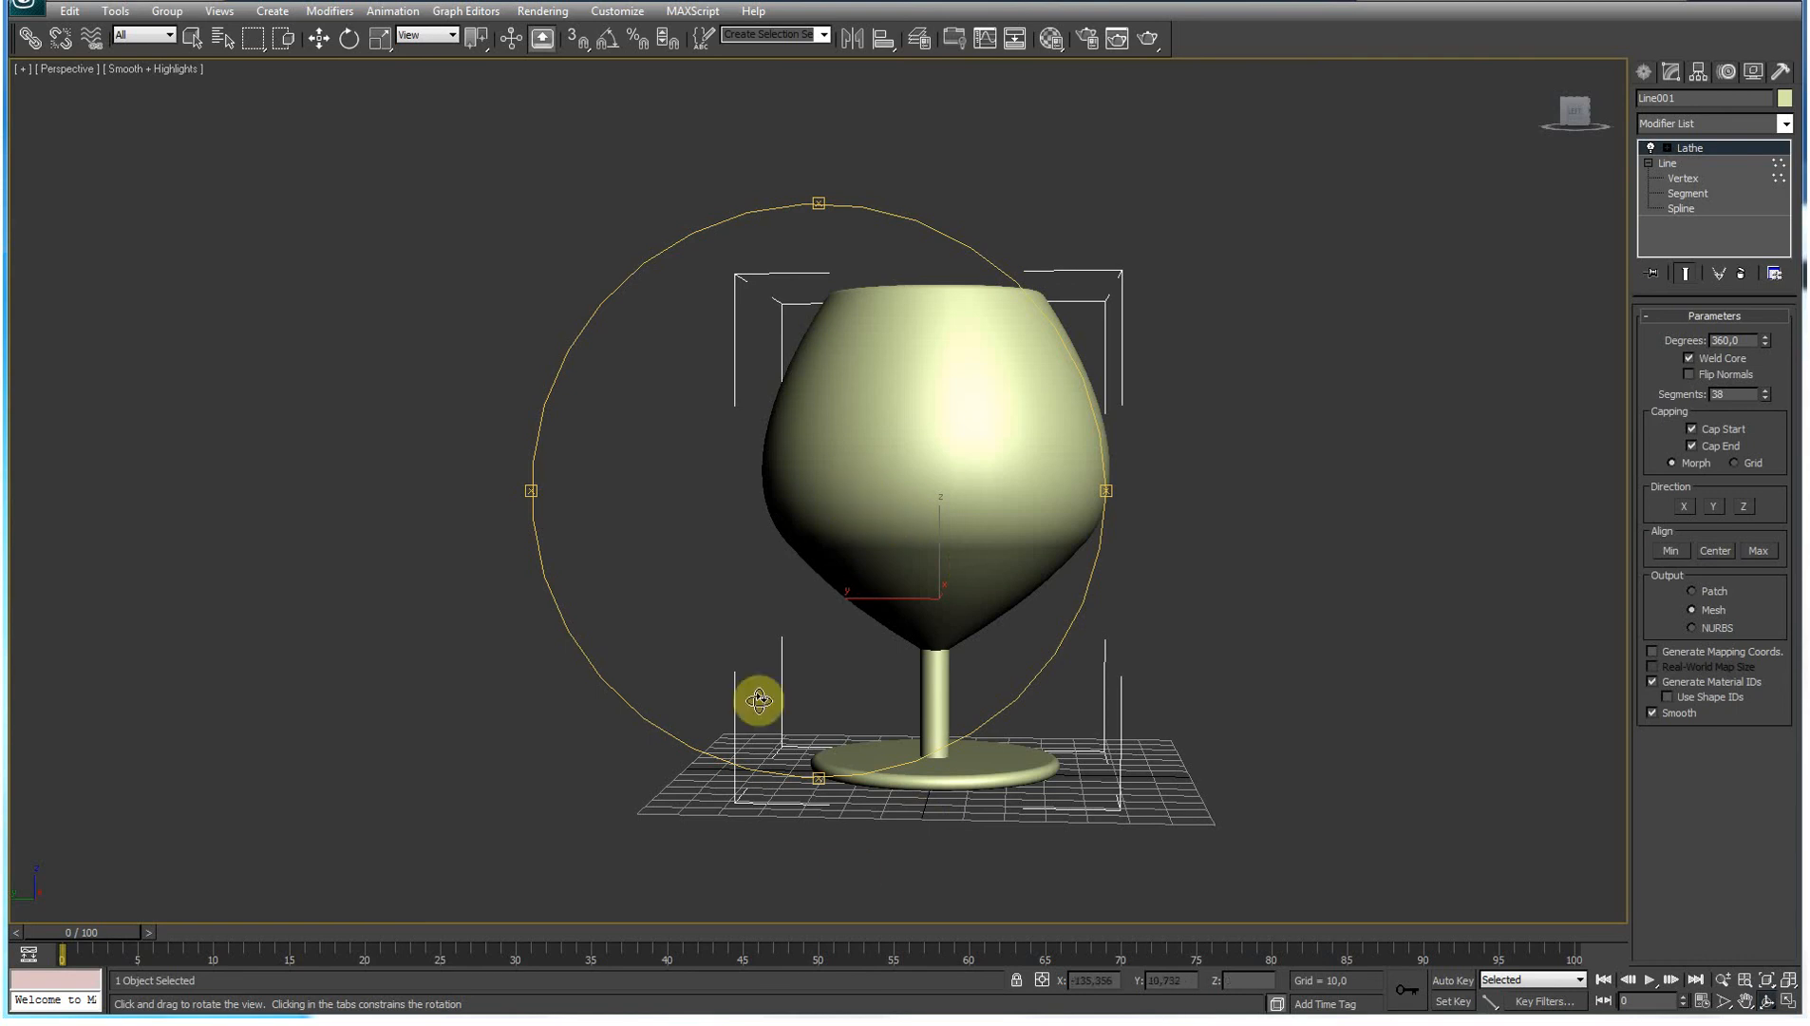
# Step: Create a standard Plane under the glass in the Top view, about 640 long and 1387 wide
pyautogui.hotkey('alt', 'w')
pyautogui.click(668, 318)
pyautogui.scroll(-5, 667, 317)
pyautogui.scroll(-2, 667, 317)
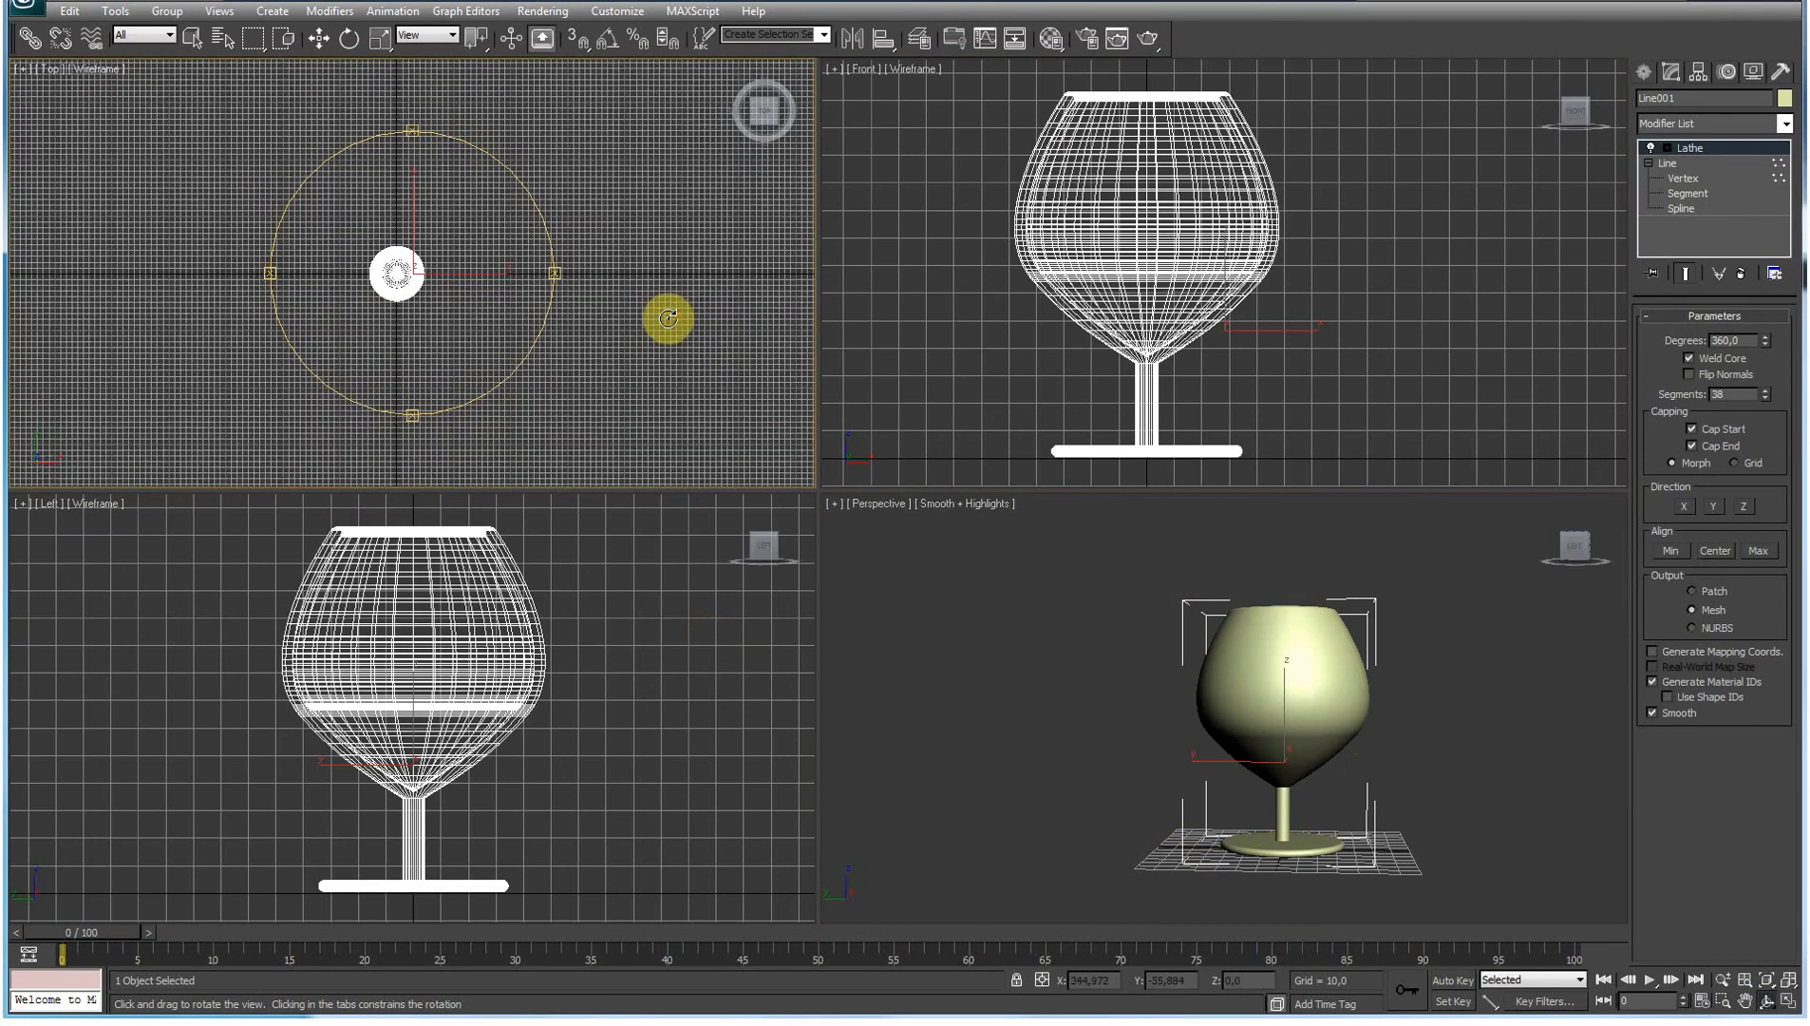
pyautogui.click(1644, 72)
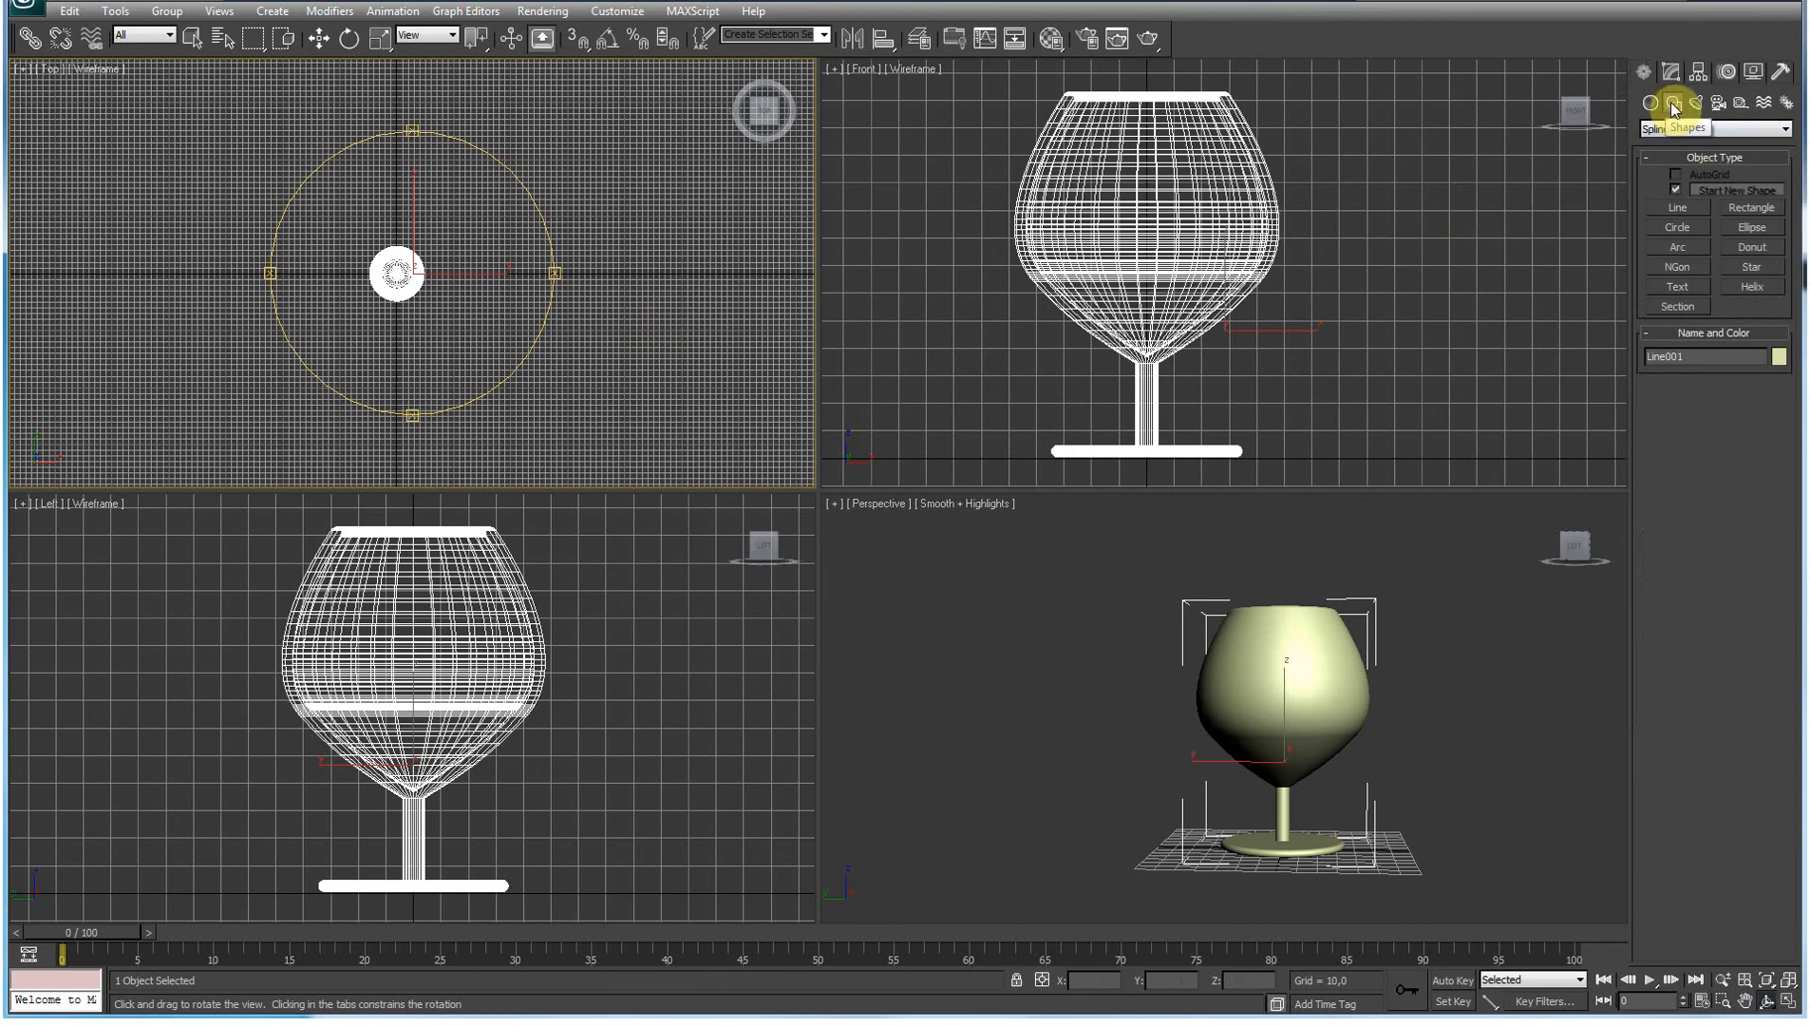
pyautogui.click(1652, 103)
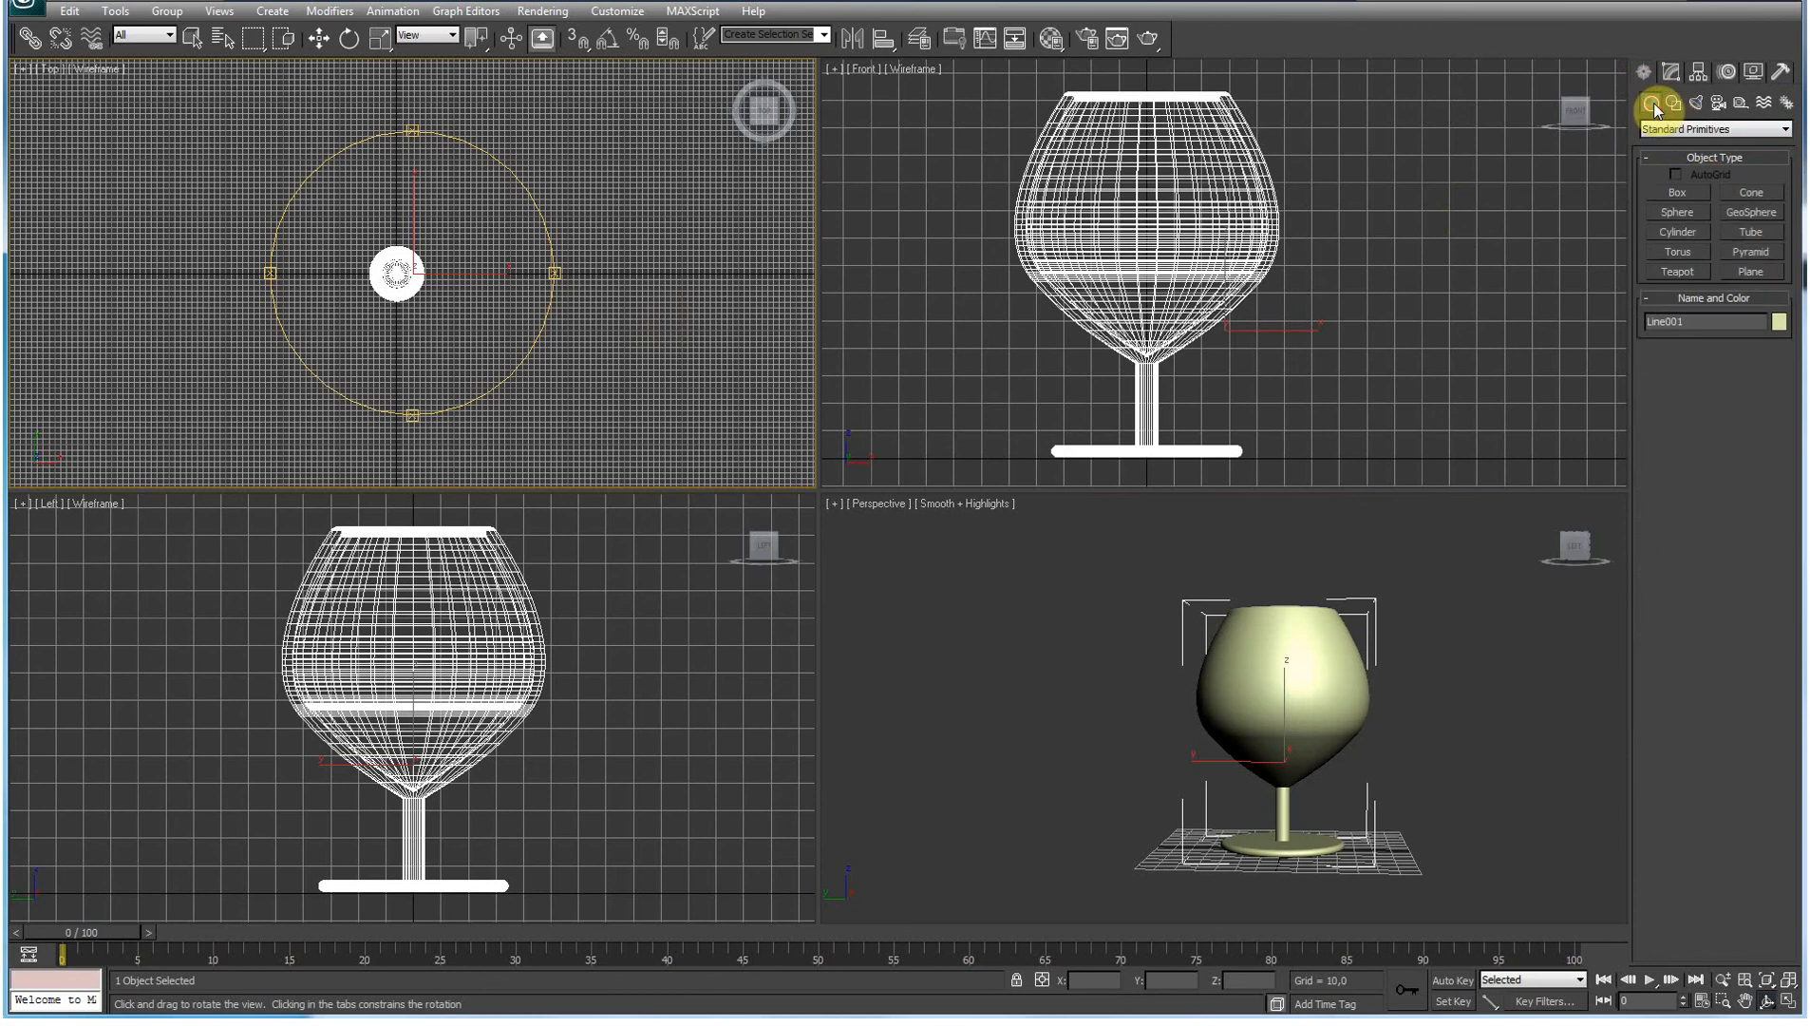
pyautogui.click(1751, 271)
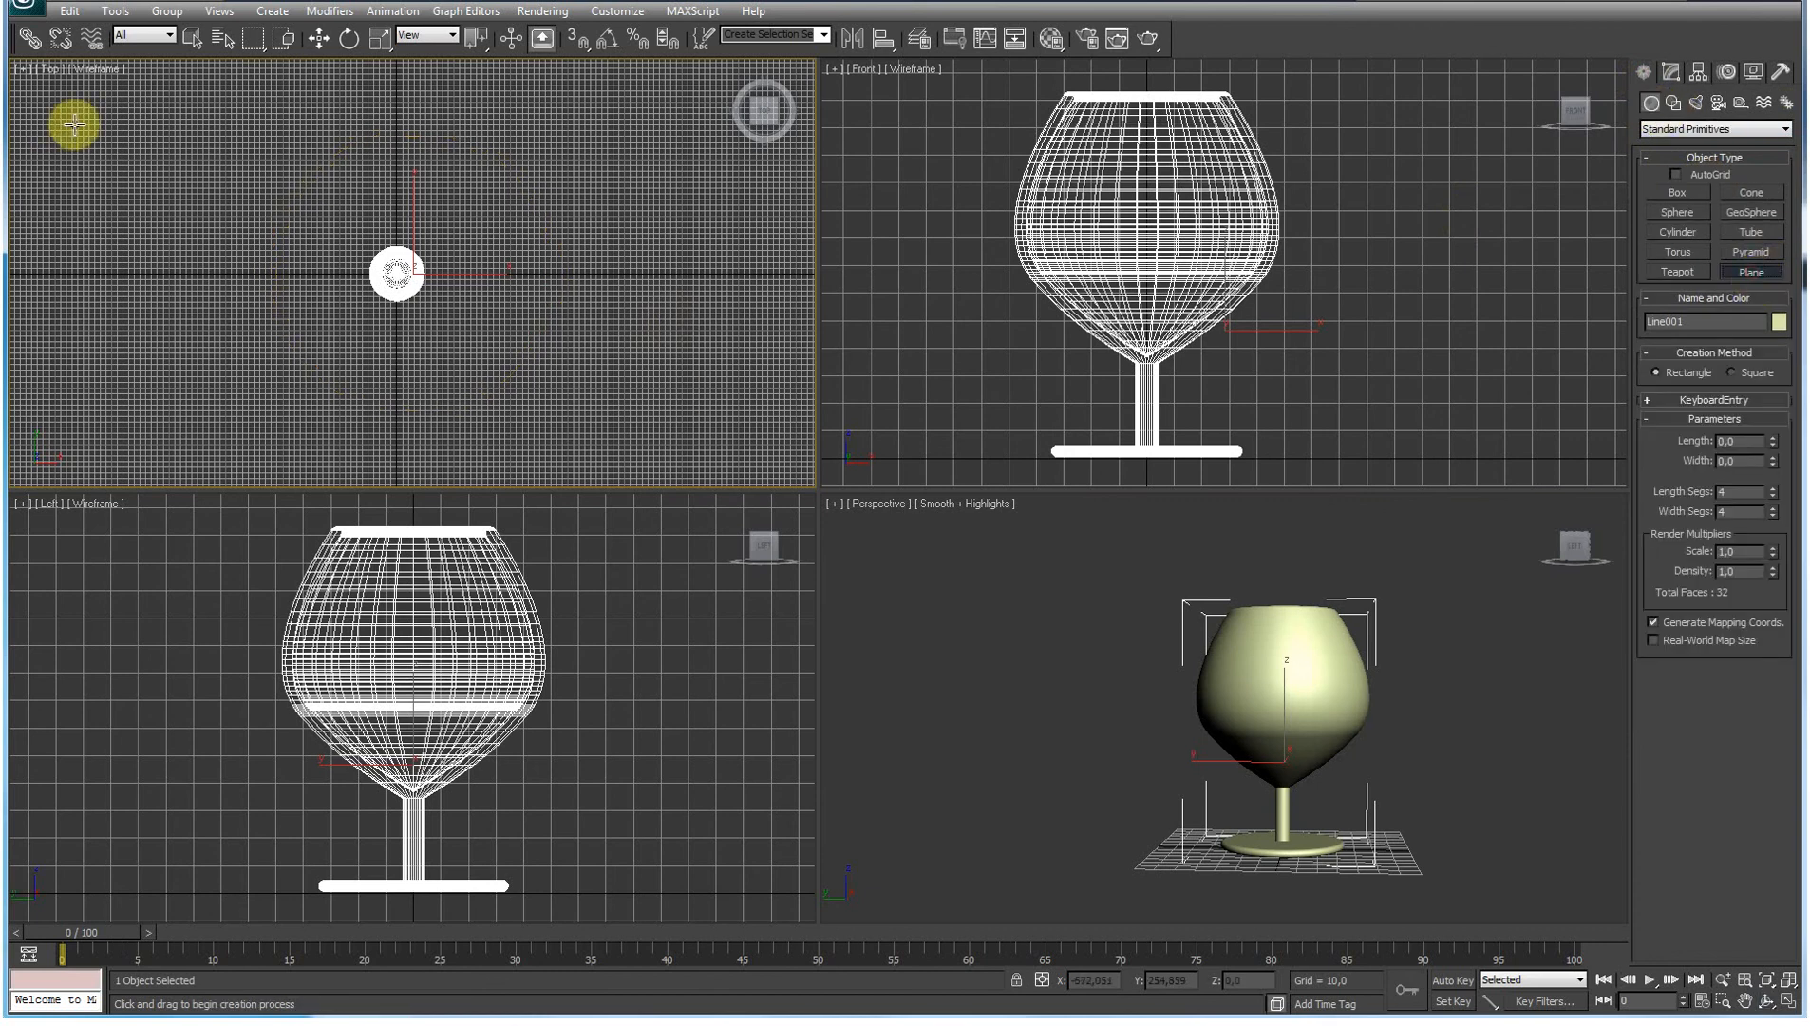
pyautogui.moveTo(56, 112); pyautogui.dragTo(445, 416)
pyautogui.moveTo(779, 454); pyautogui.dragTo(827, 457)
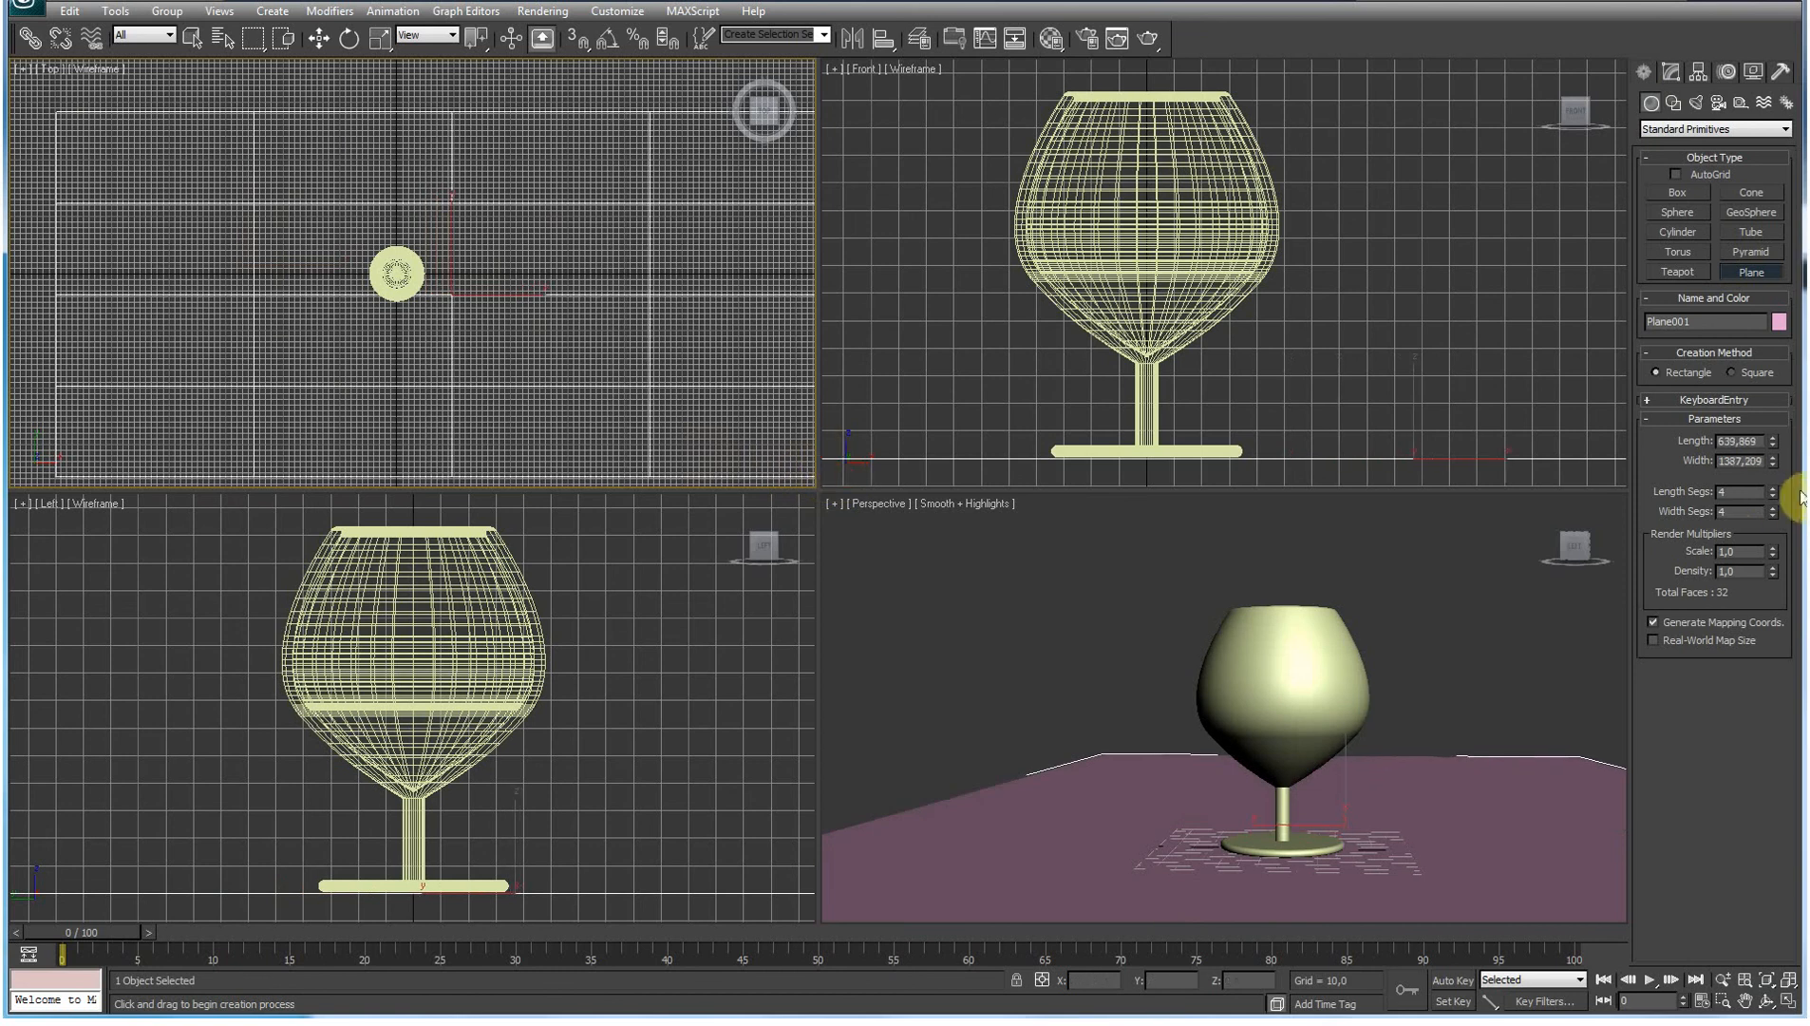
# Step: Set the plane's length and width segments to 10 and enlarge it to about 787 by 1595
pyautogui.moveTo(1774, 493); pyautogui.dragTo(1777, 420)
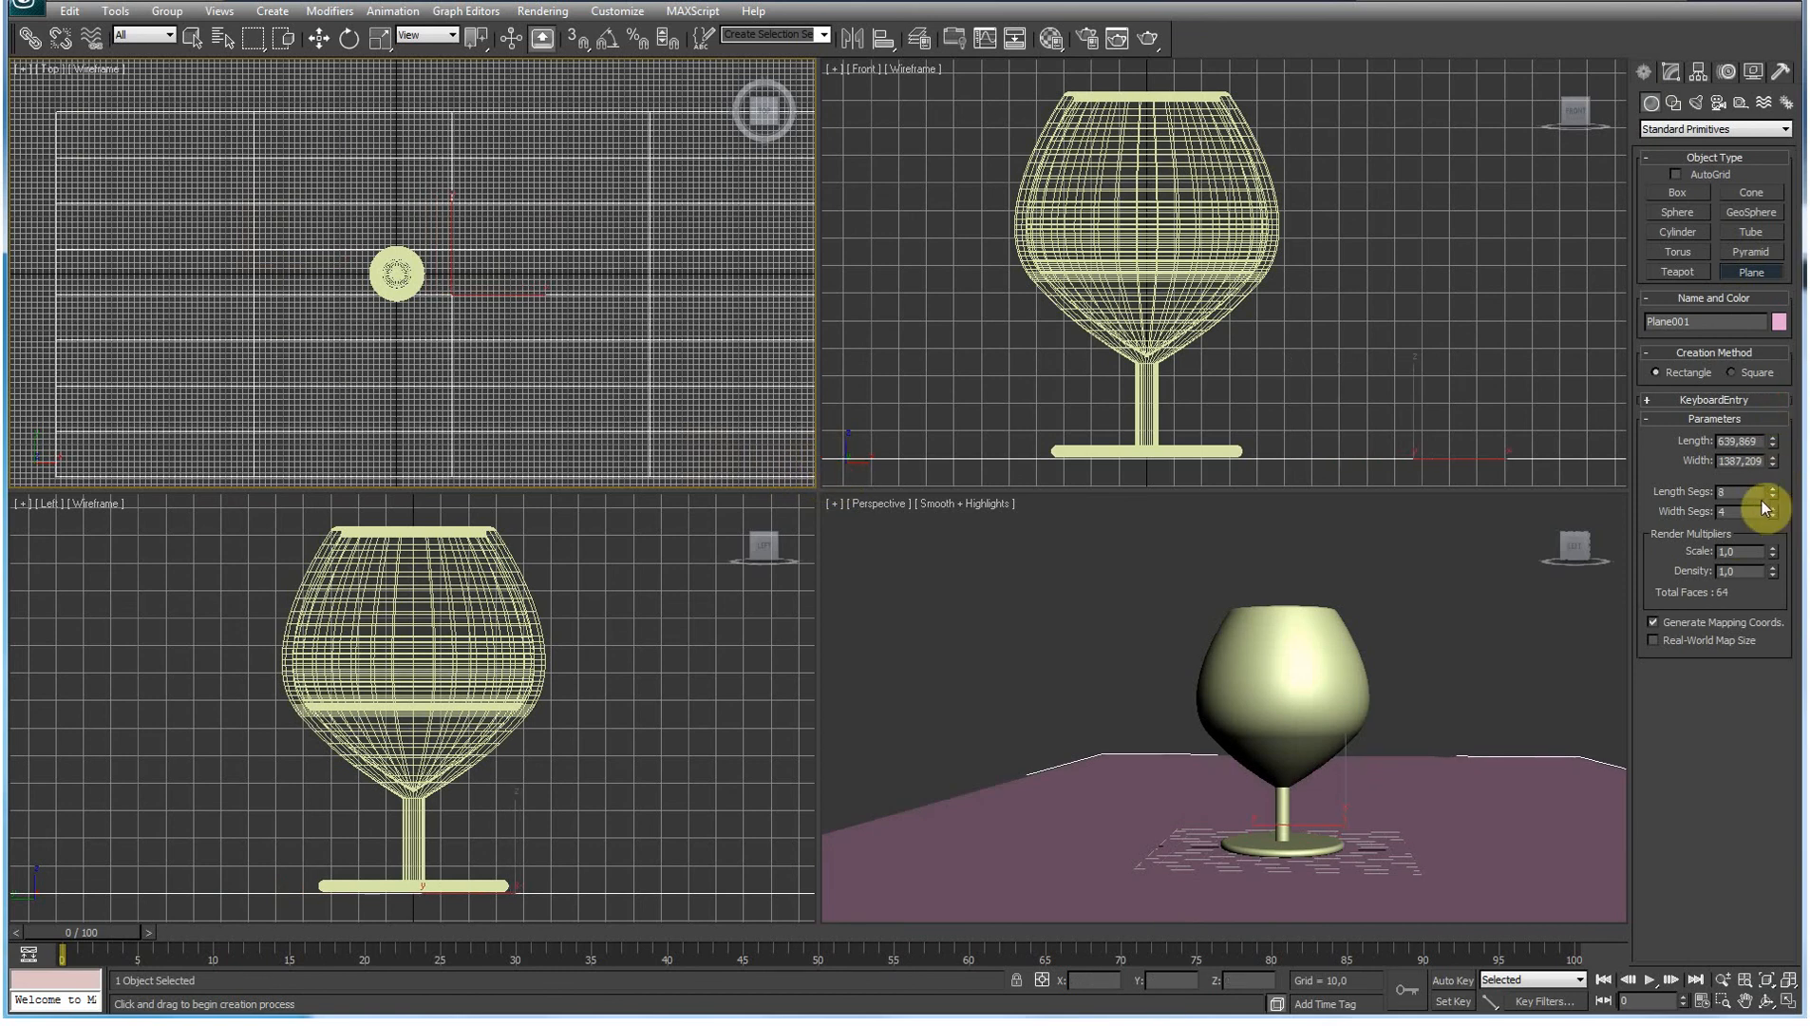
pyautogui.moveTo(1749, 494); pyautogui.dragTo(1652, 518)
pyautogui.write('10')
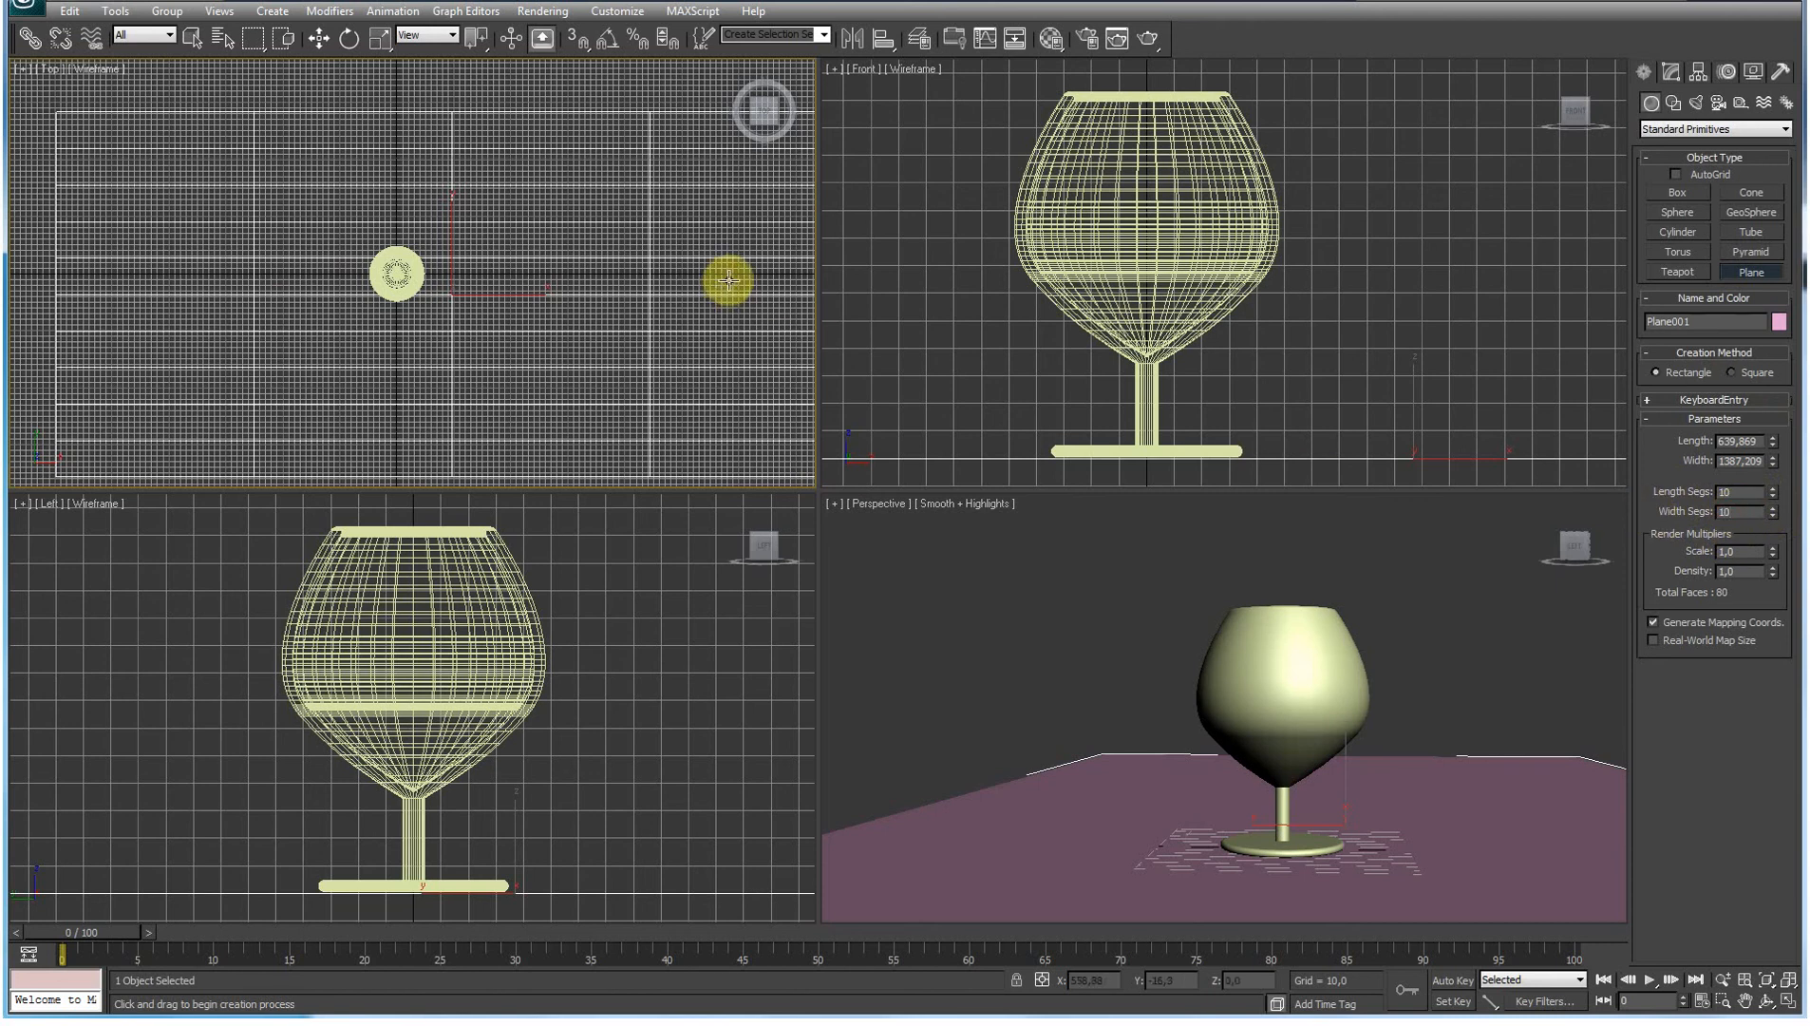
pyautogui.moveTo(1772, 442); pyautogui.dragTo(1773, 445)
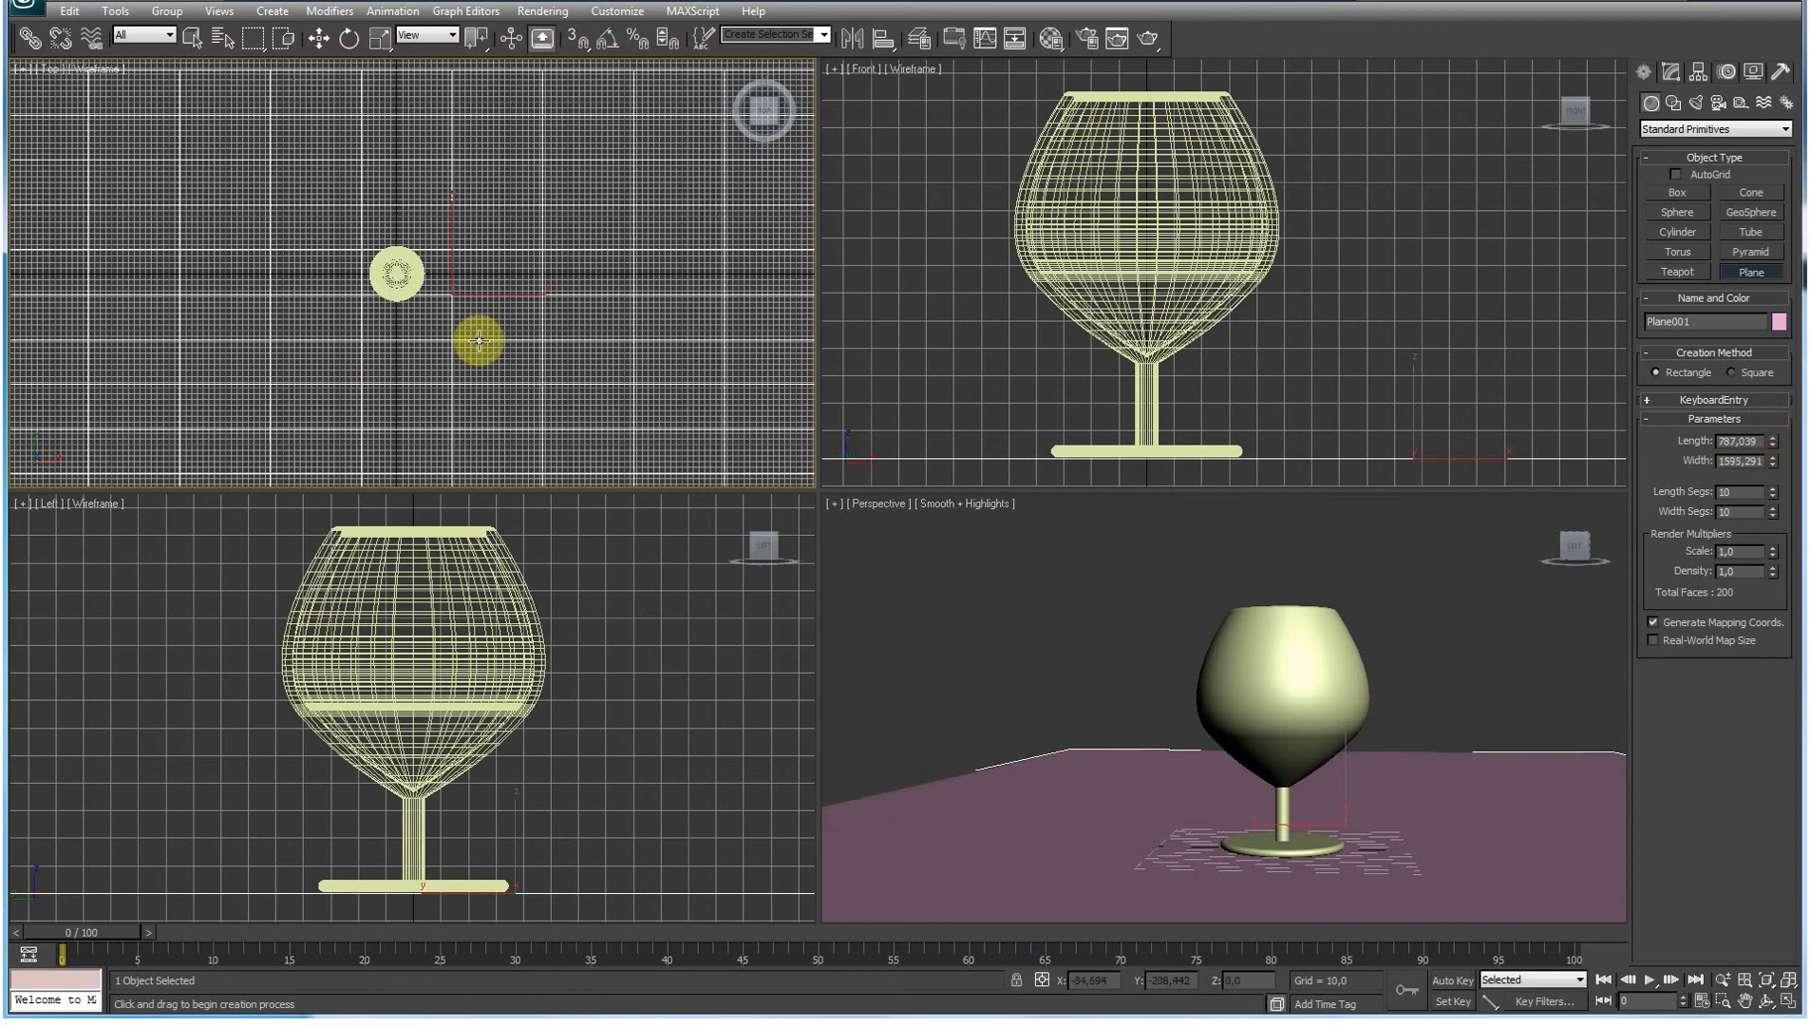
# Step: Apply a Bend modifier to the plane with the X bend axis and an angle of -56.5
pyautogui.click(320, 12)
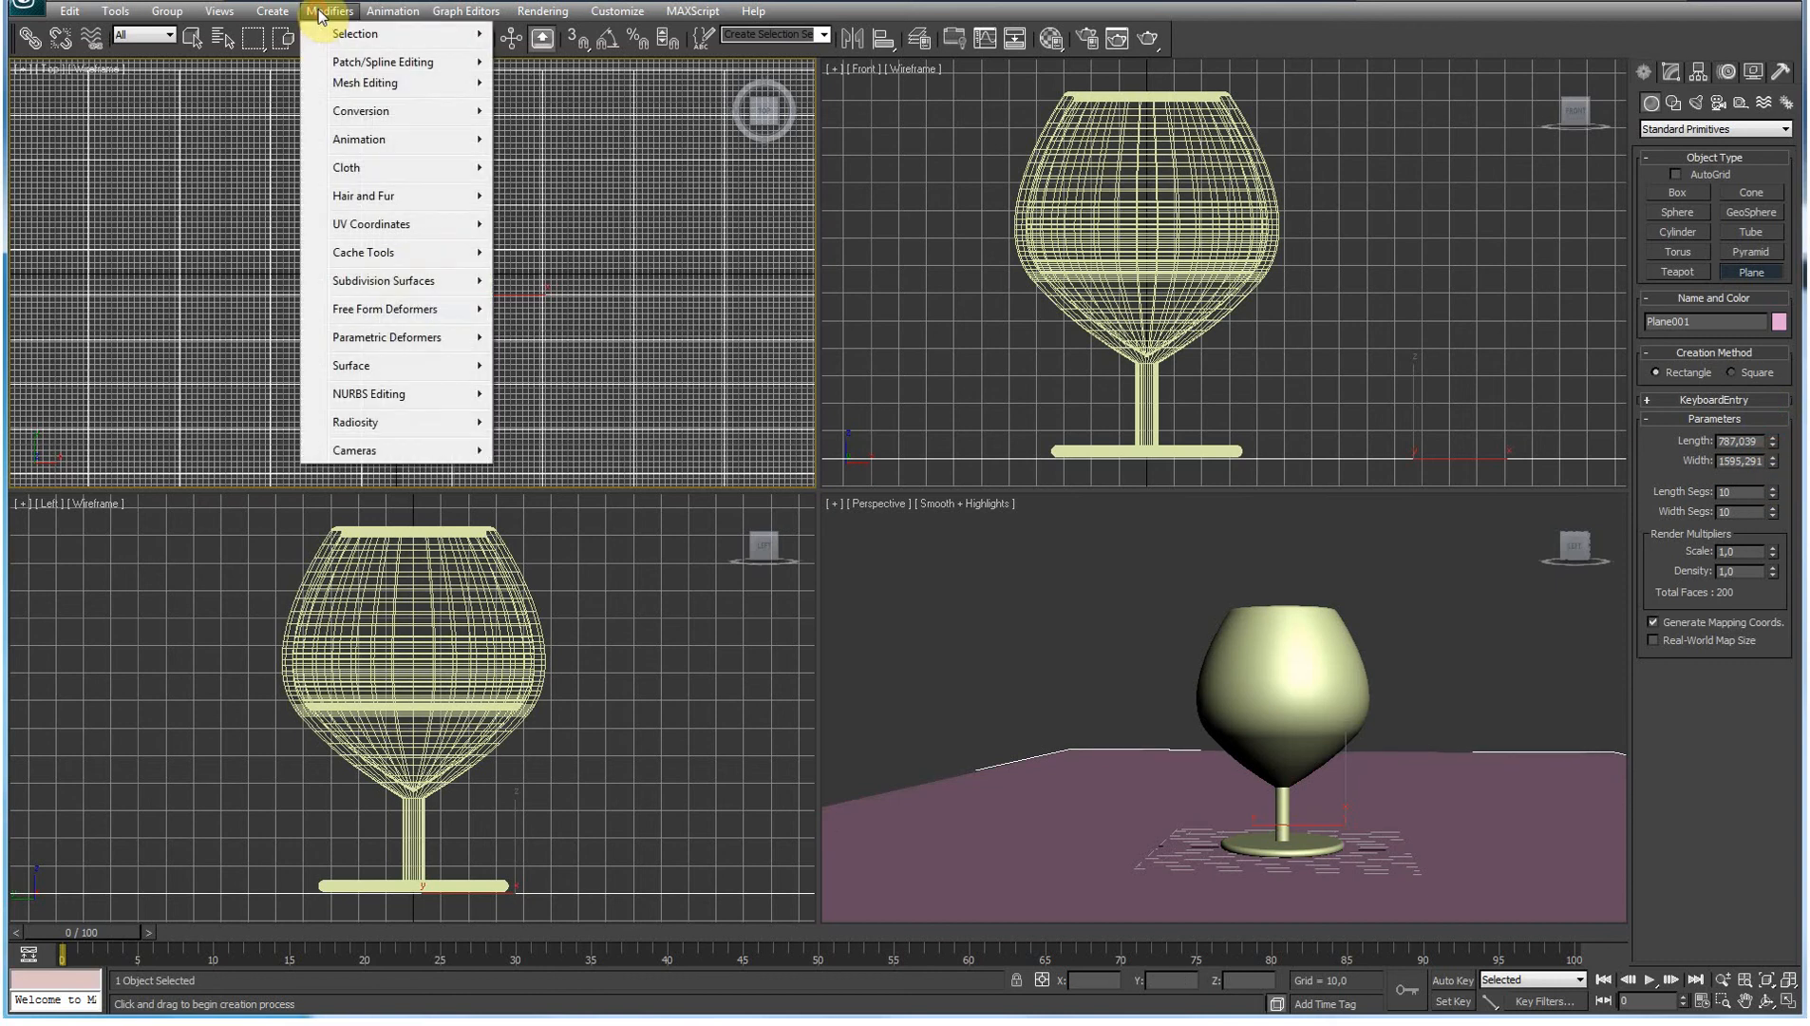
pyautogui.moveTo(397, 345)
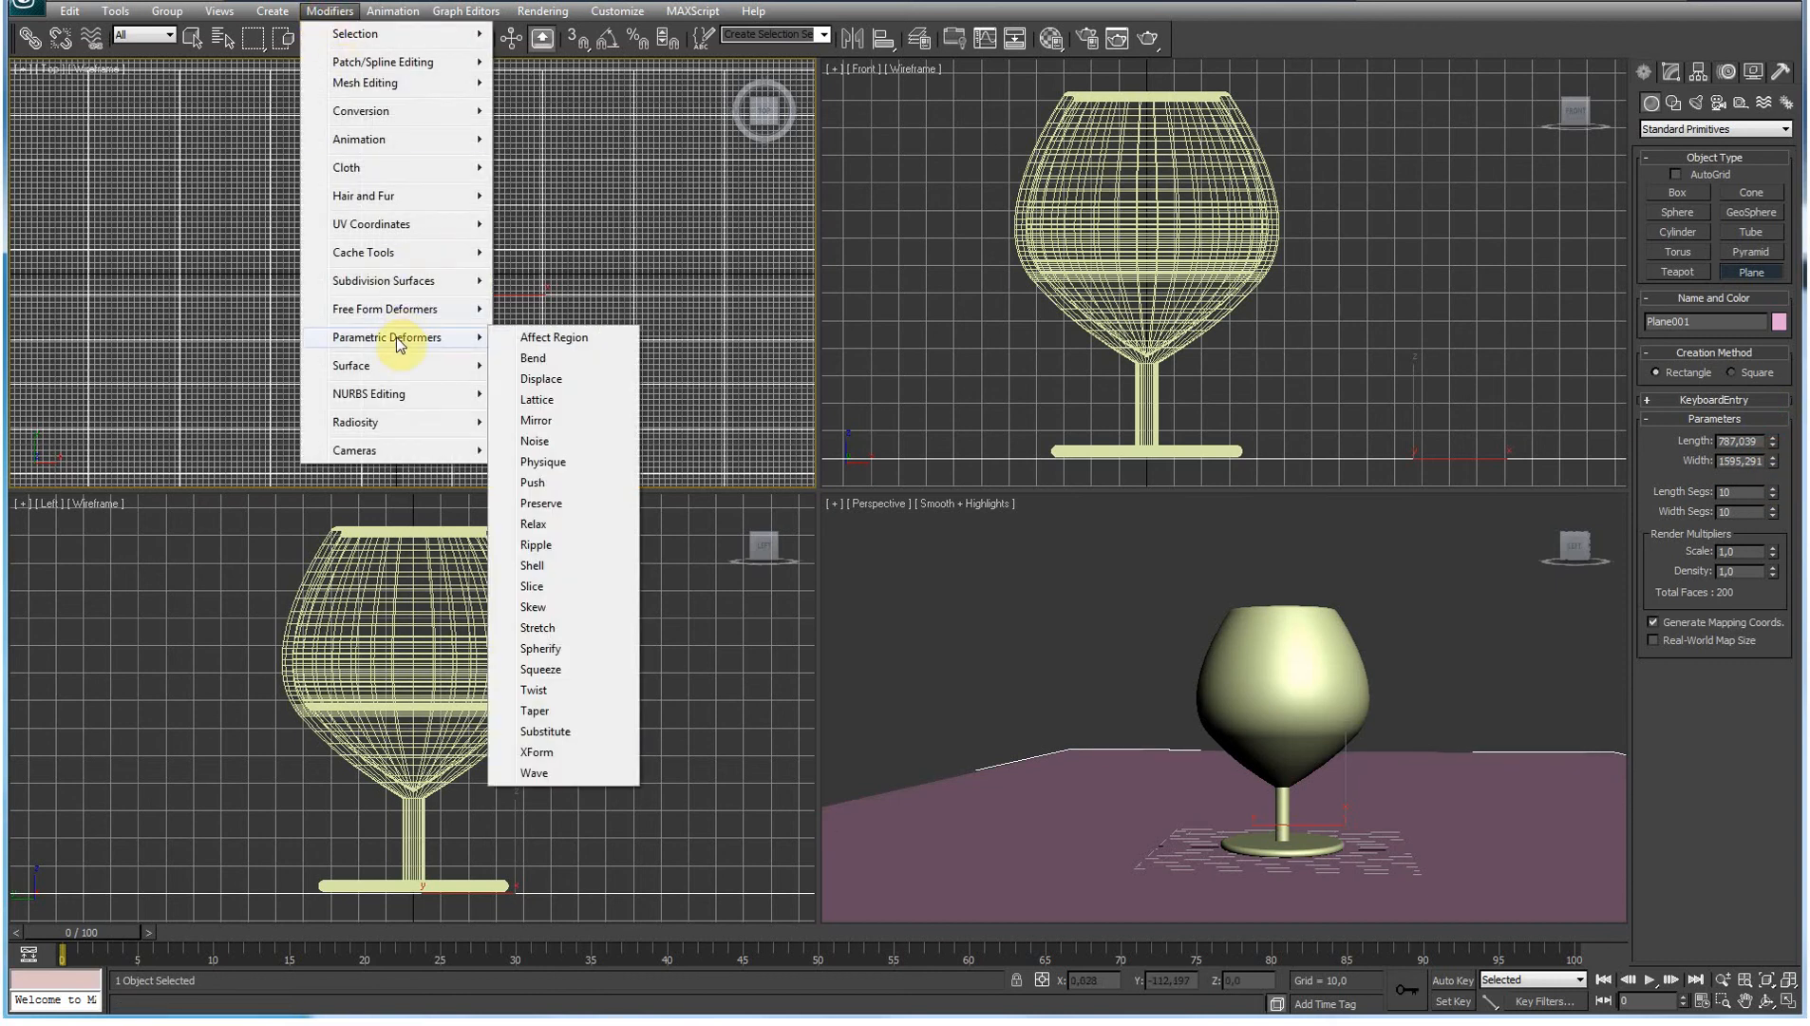
pyautogui.click(534, 359)
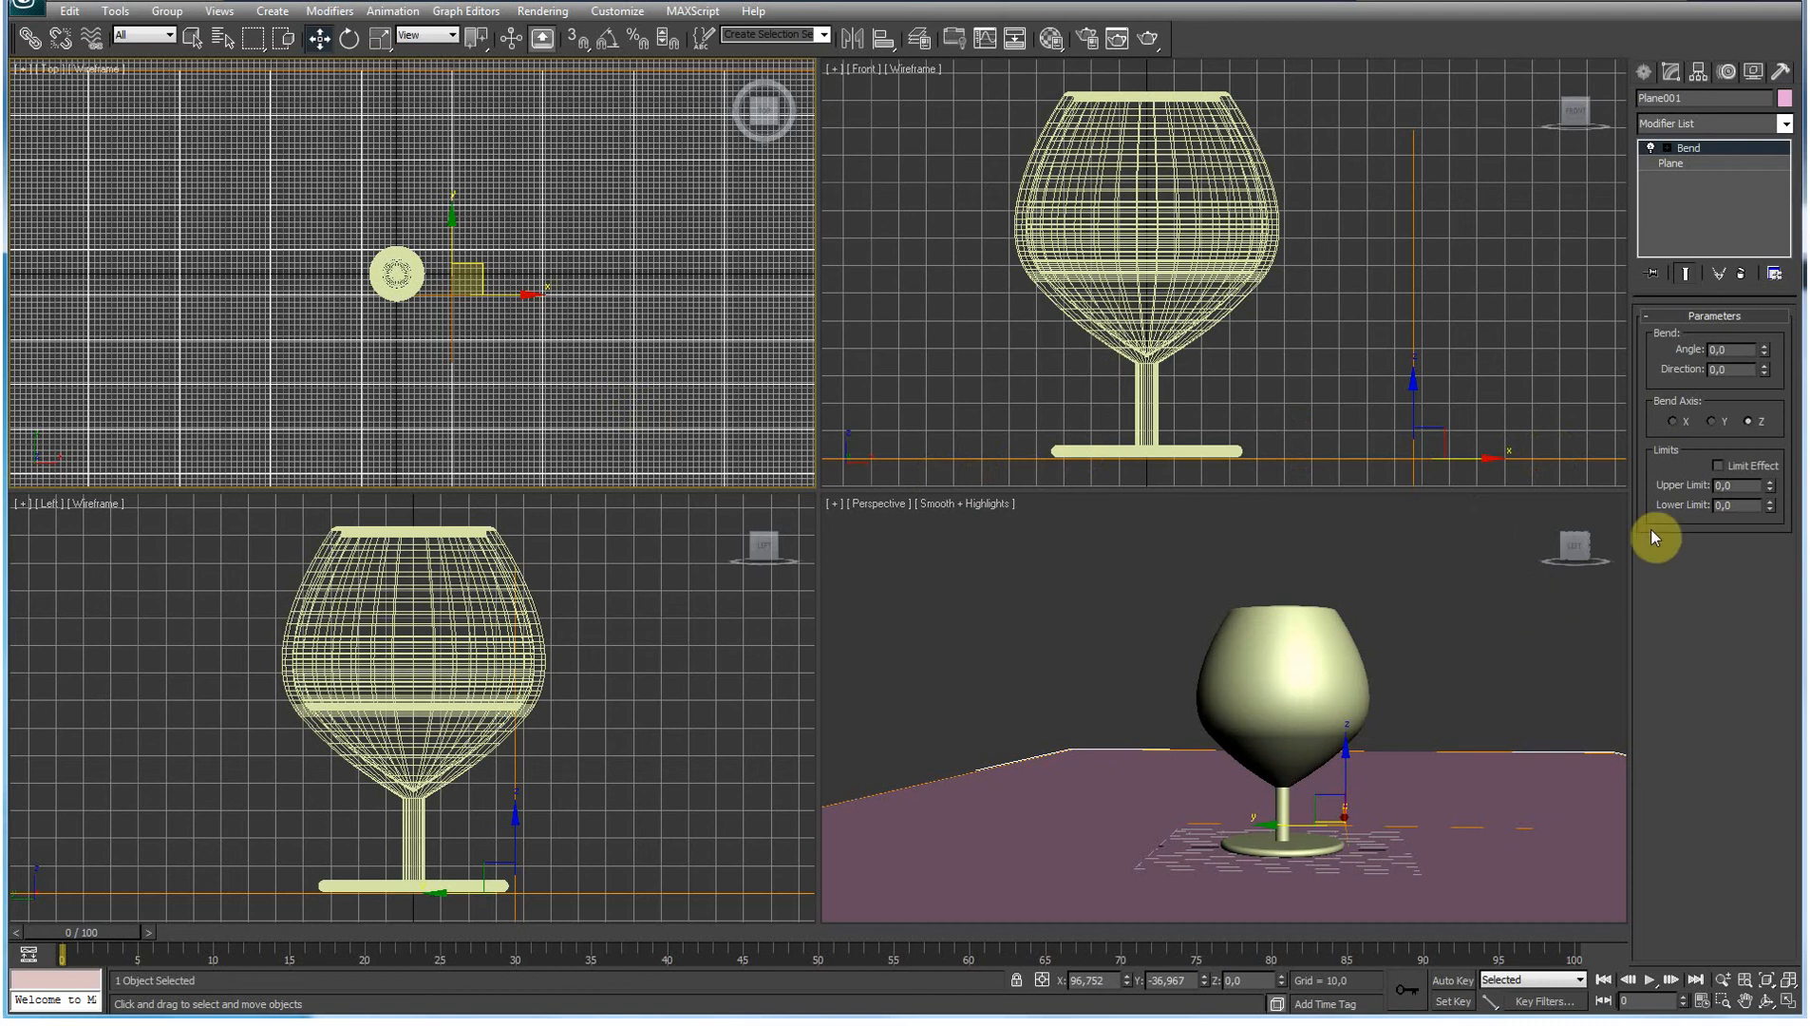
pyautogui.moveTo(1762, 348); pyautogui.dragTo(1766, 271)
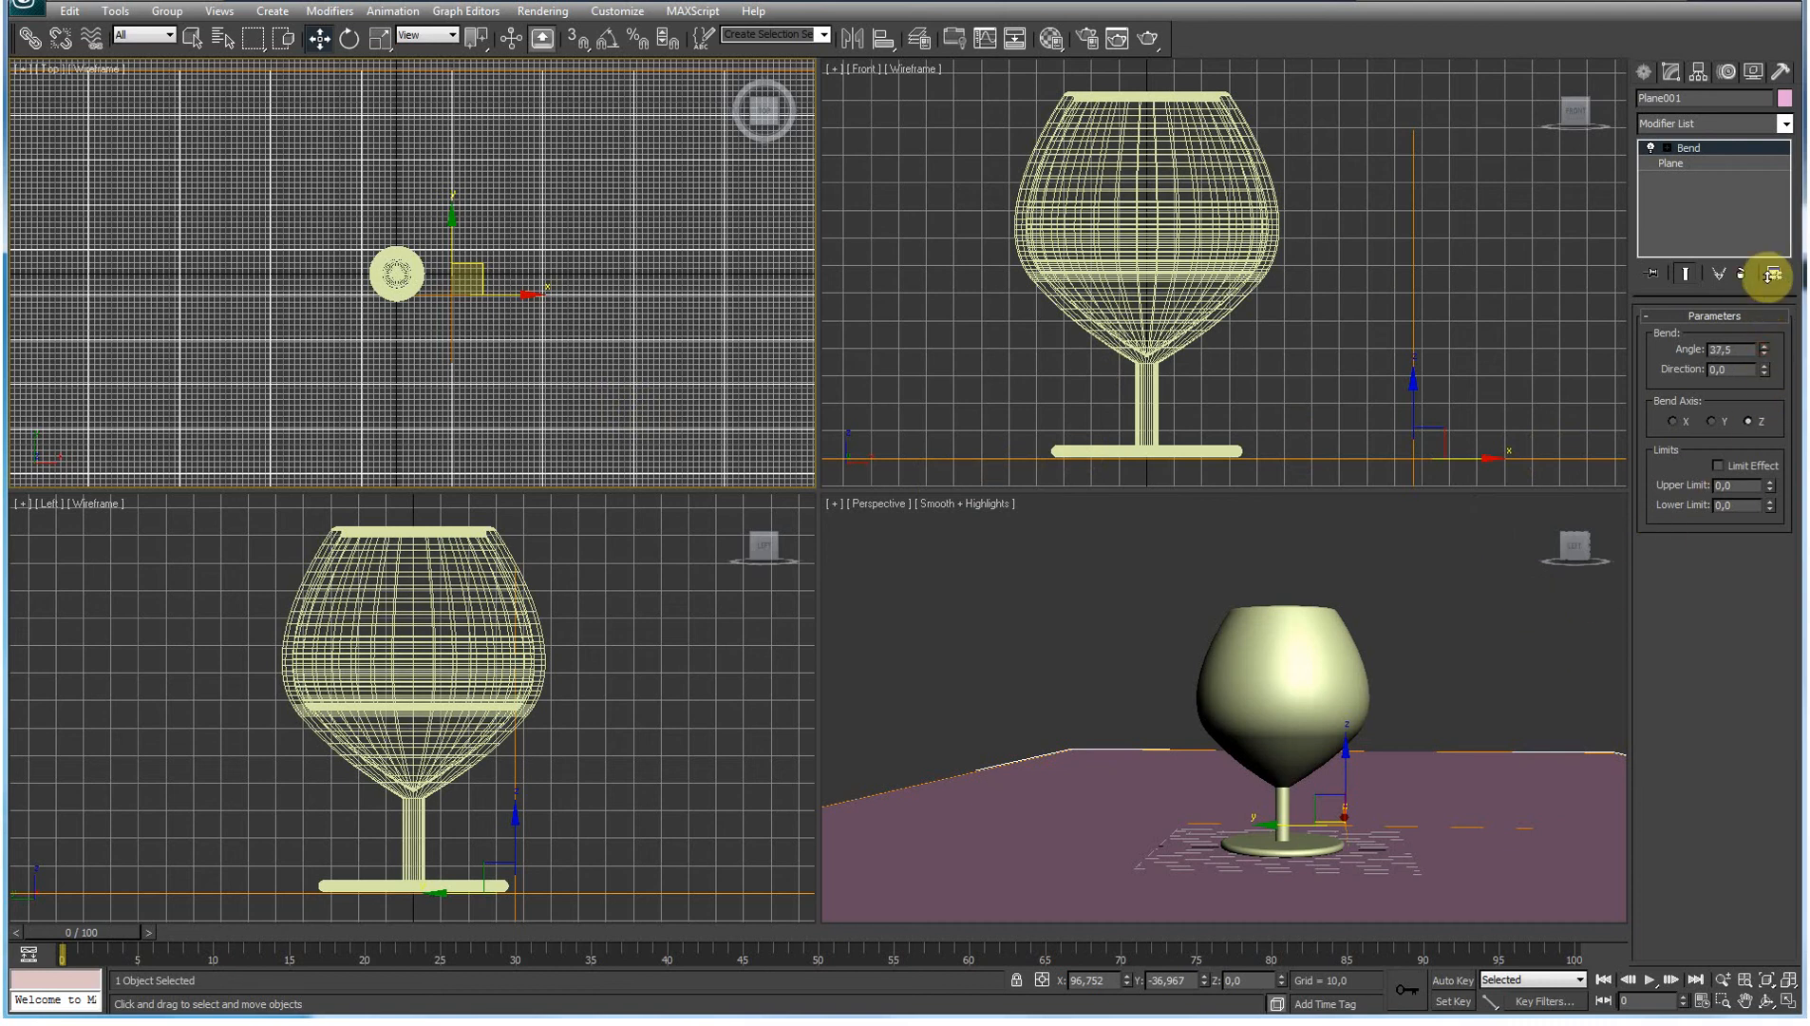
pyautogui.click(1673, 421)
pyautogui.moveTo(1763, 350)
pyautogui.mouseDown()
pyautogui.moveTo(1750, 262)
pyautogui.moveTo(1783, 587)
pyautogui.moveTo(1766, 275)
pyautogui.moveTo(1790, 528)
pyautogui.moveTo(1785, 404)
pyautogui.moveTo(1781, 454)
pyautogui.mouseUp()
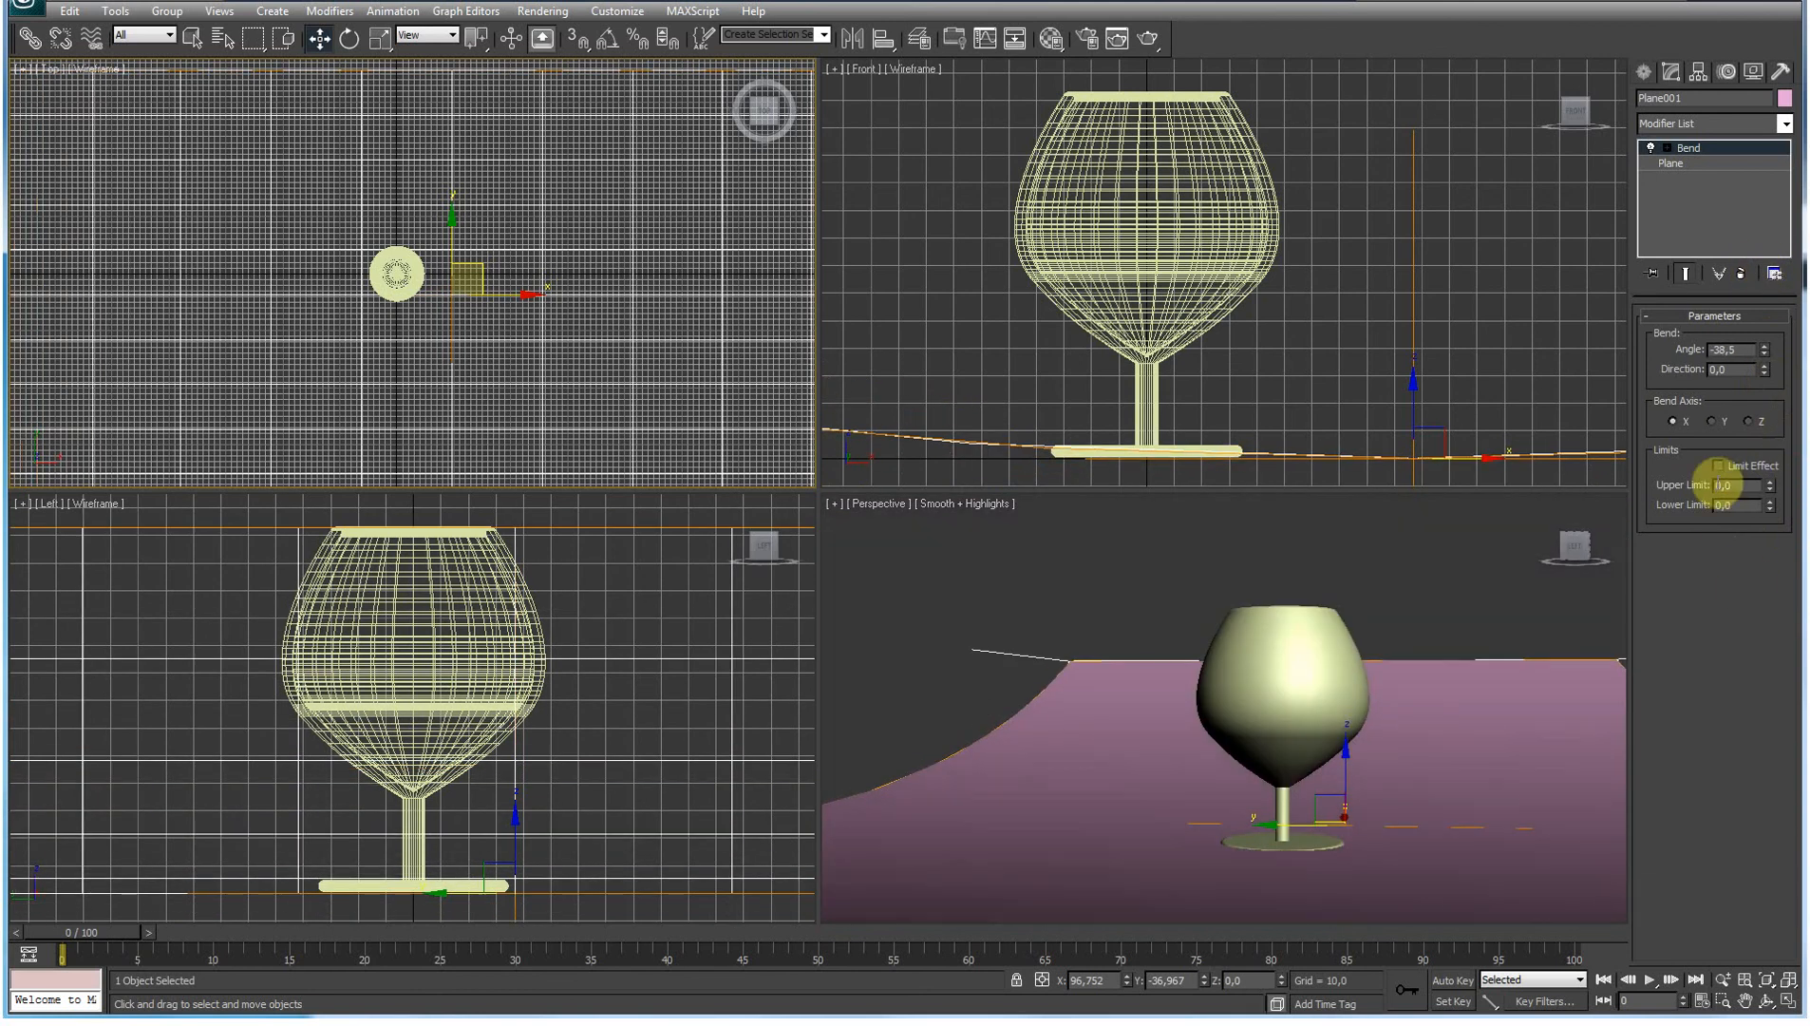
pyautogui.moveTo(1765, 347)
pyautogui.mouseDown()
pyautogui.moveTo(1762, 319)
pyautogui.moveTo(1764, 360)
pyautogui.mouseUp()
# Step: Reselect the bent plane, enable Limit Effect on its Bend and set the upper limit to about 892.5
pyautogui.click(1387, 339)
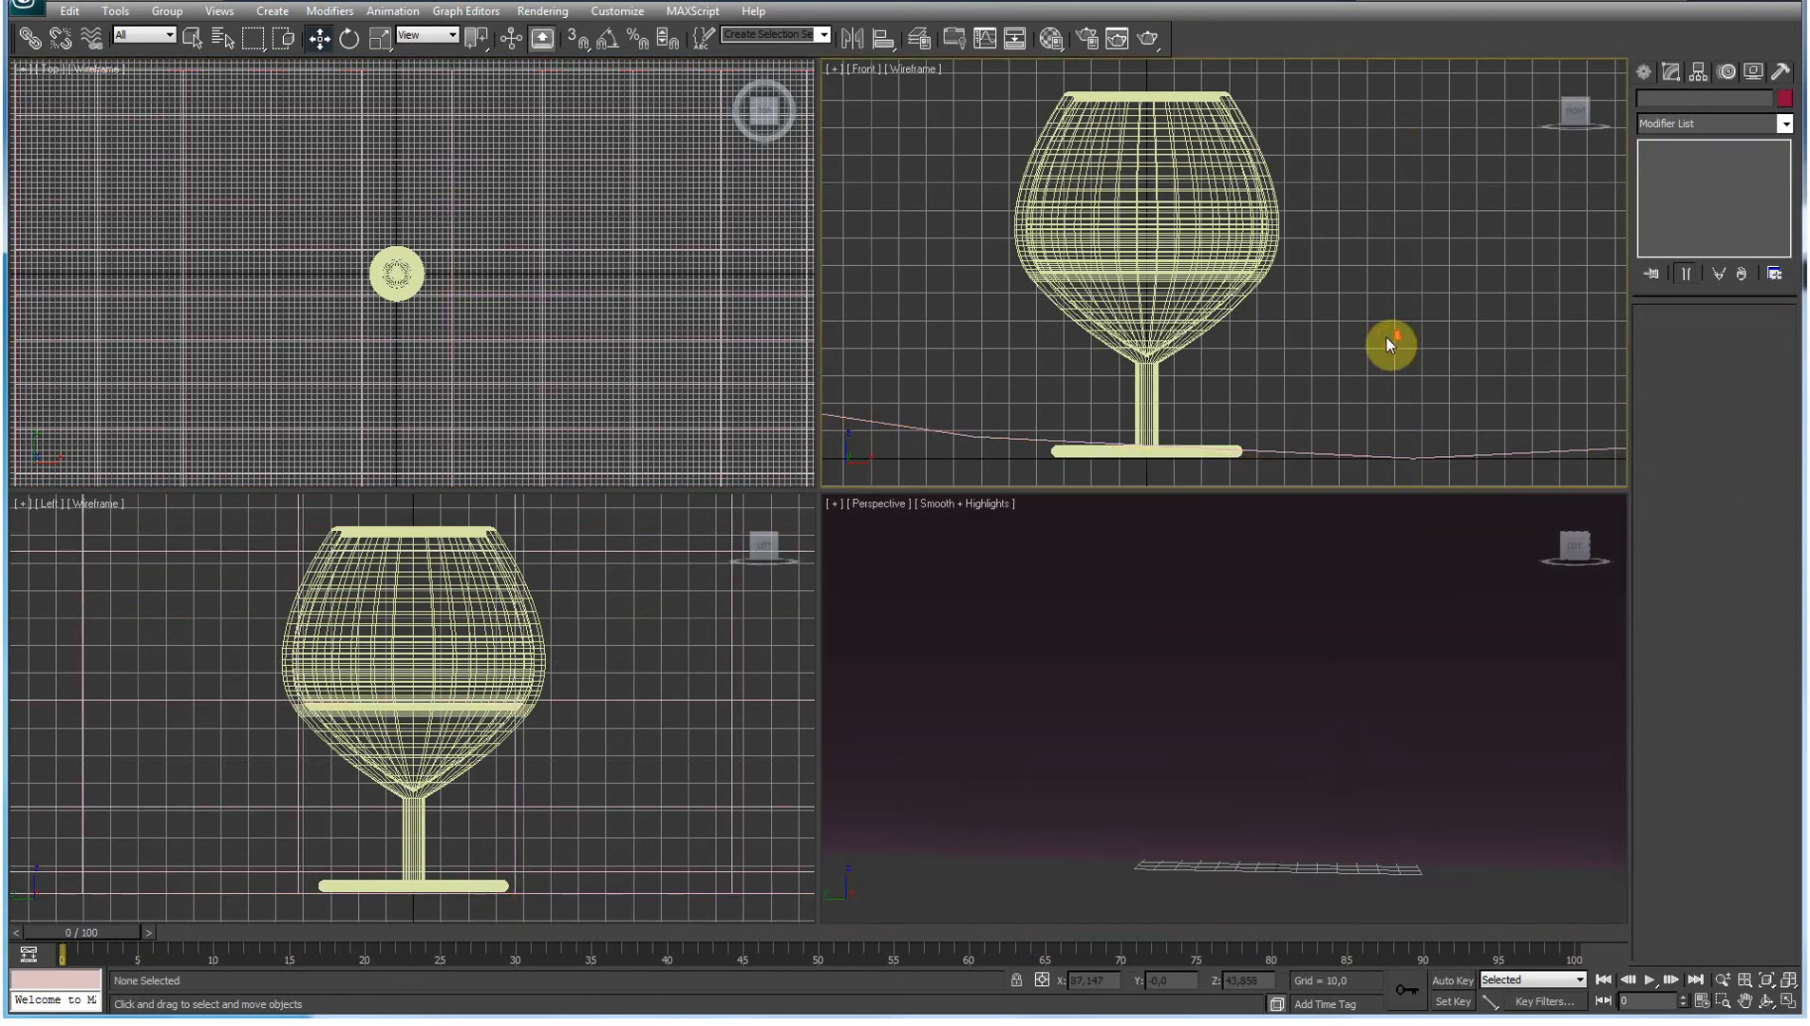
pyautogui.scroll(-5, 1387, 339)
pyautogui.scroll(-2, 1387, 339)
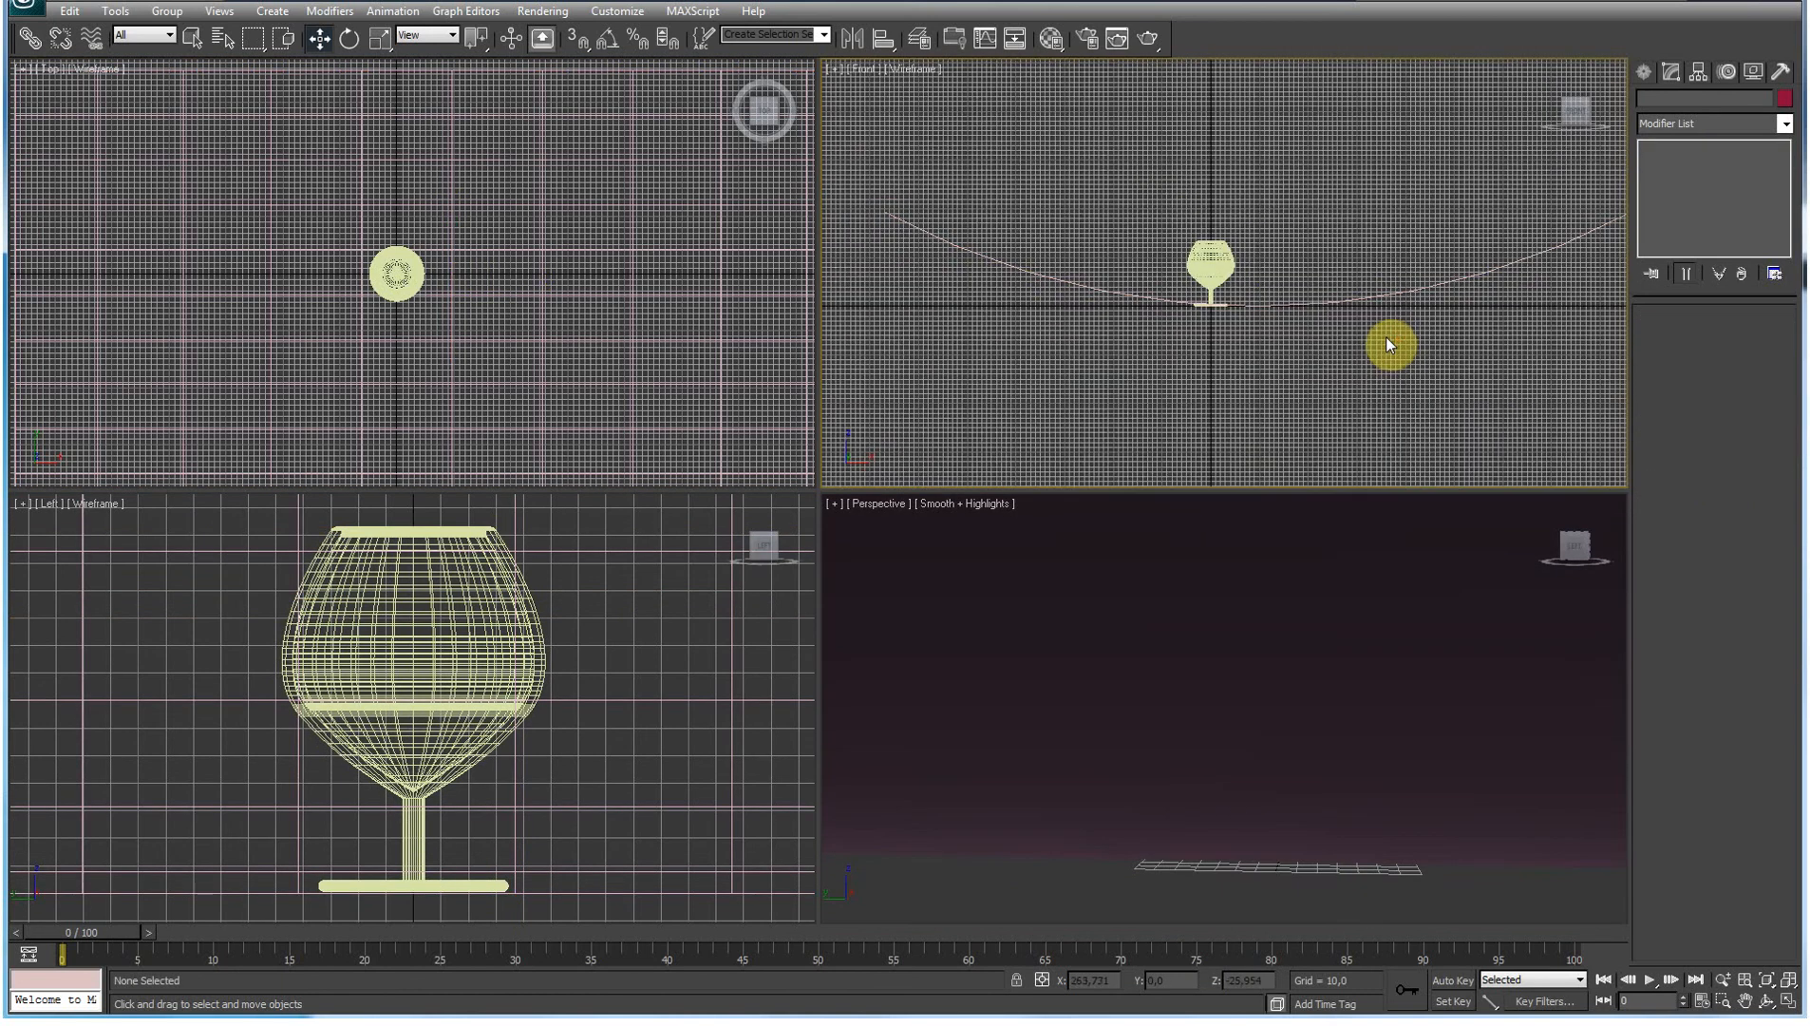
pyautogui.click(1282, 760)
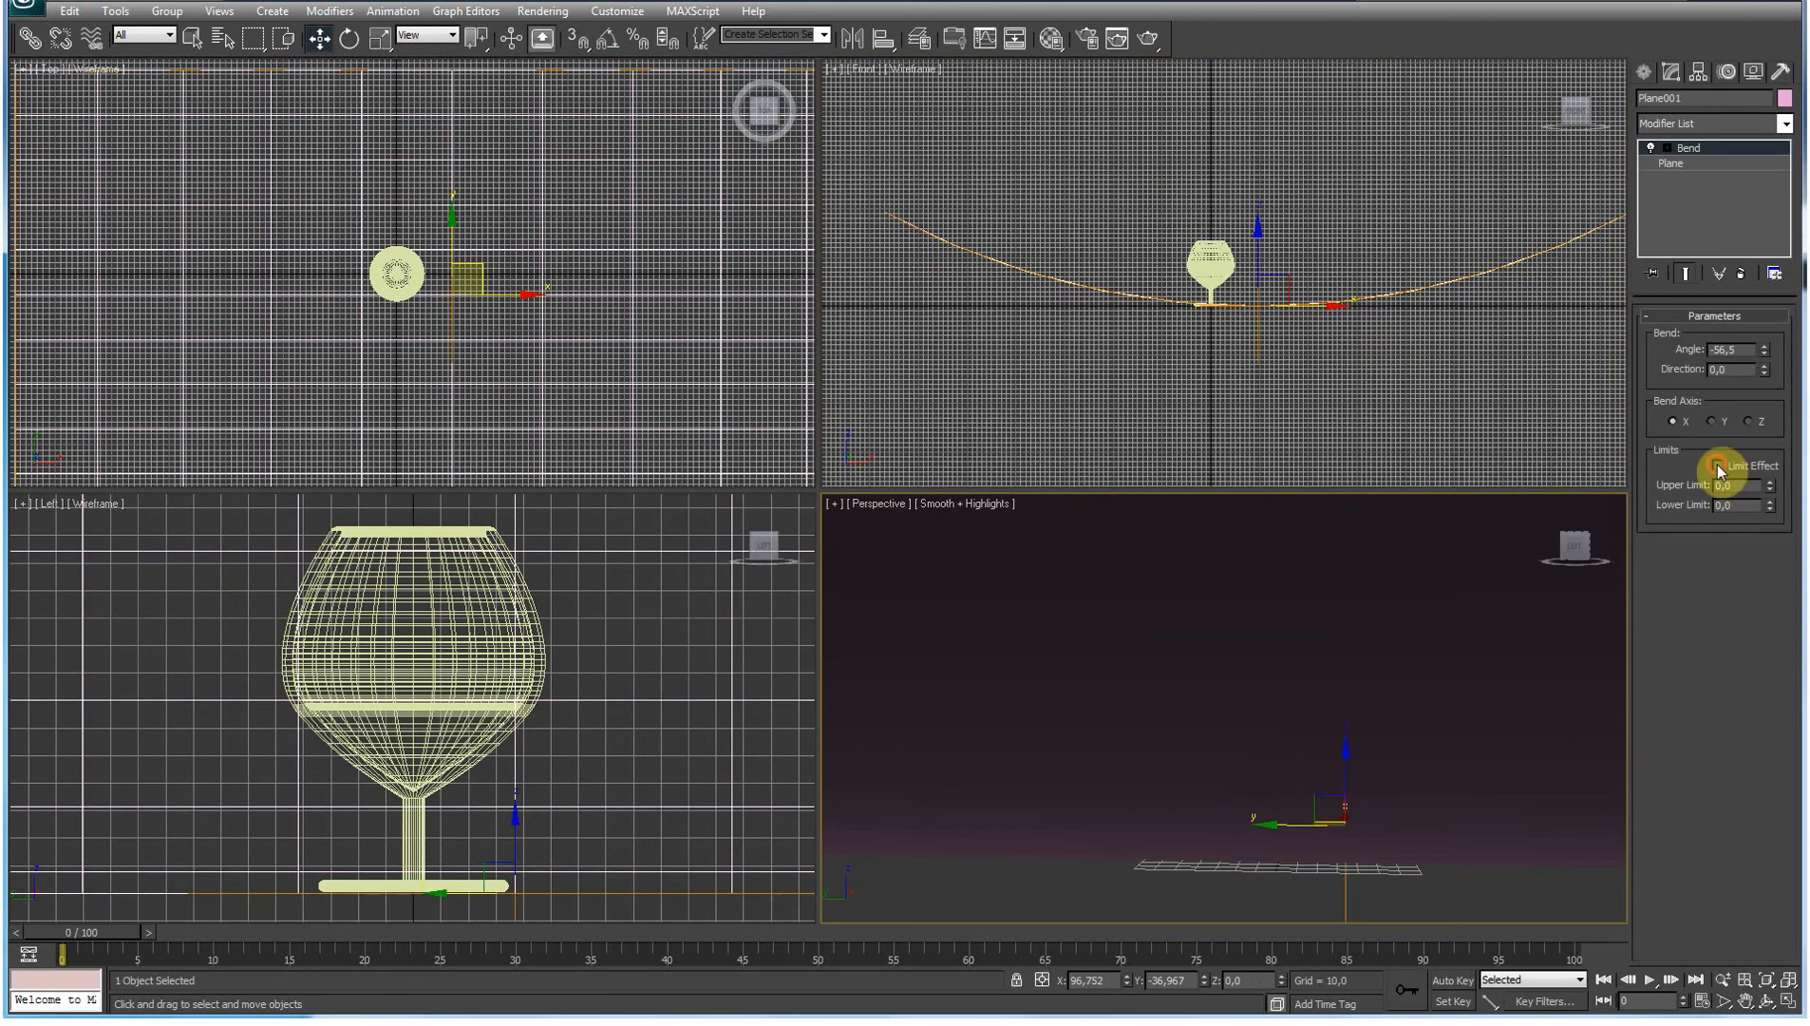
pyautogui.click(1718, 465)
pyautogui.moveTo(1770, 484)
pyautogui.mouseDown()
pyautogui.moveTo(1769, 2)
pyautogui.moveTo(1802, 872)
pyautogui.mouseUp()
pyautogui.moveTo(1754, 485); pyautogui.dragTo(1626, 493)
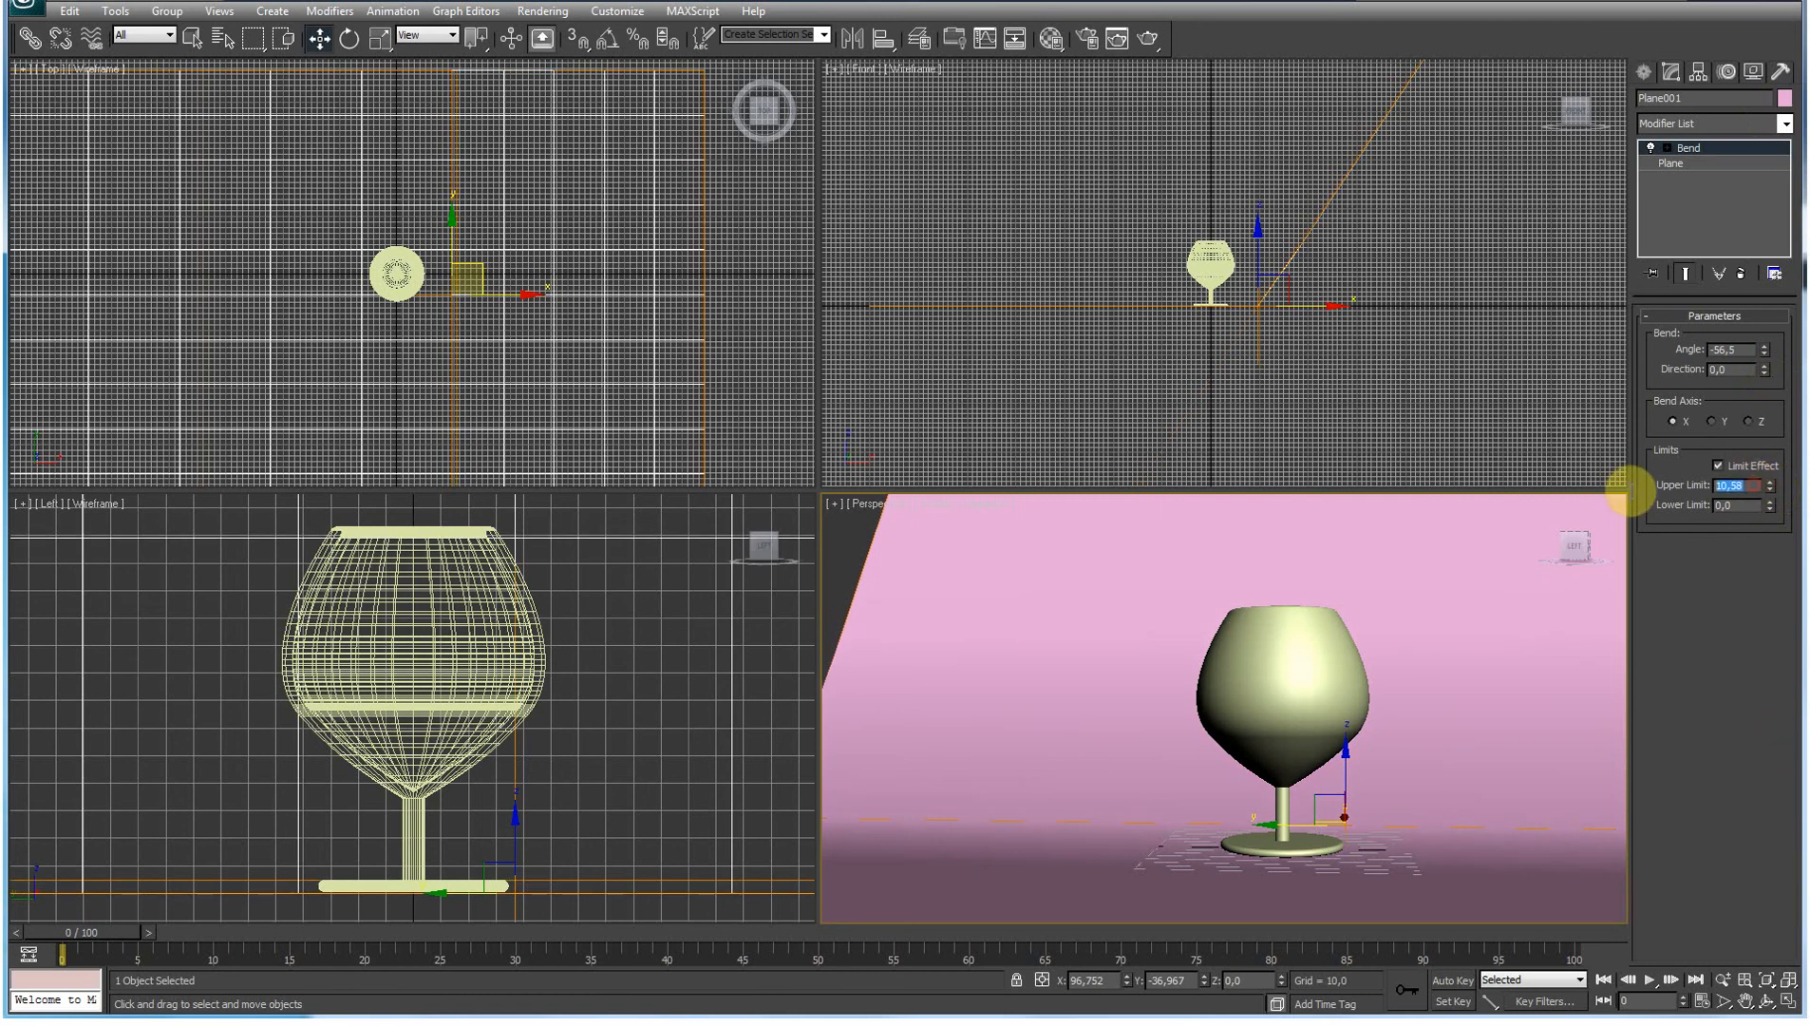
pyautogui.write('250')
pyautogui.press('Return')
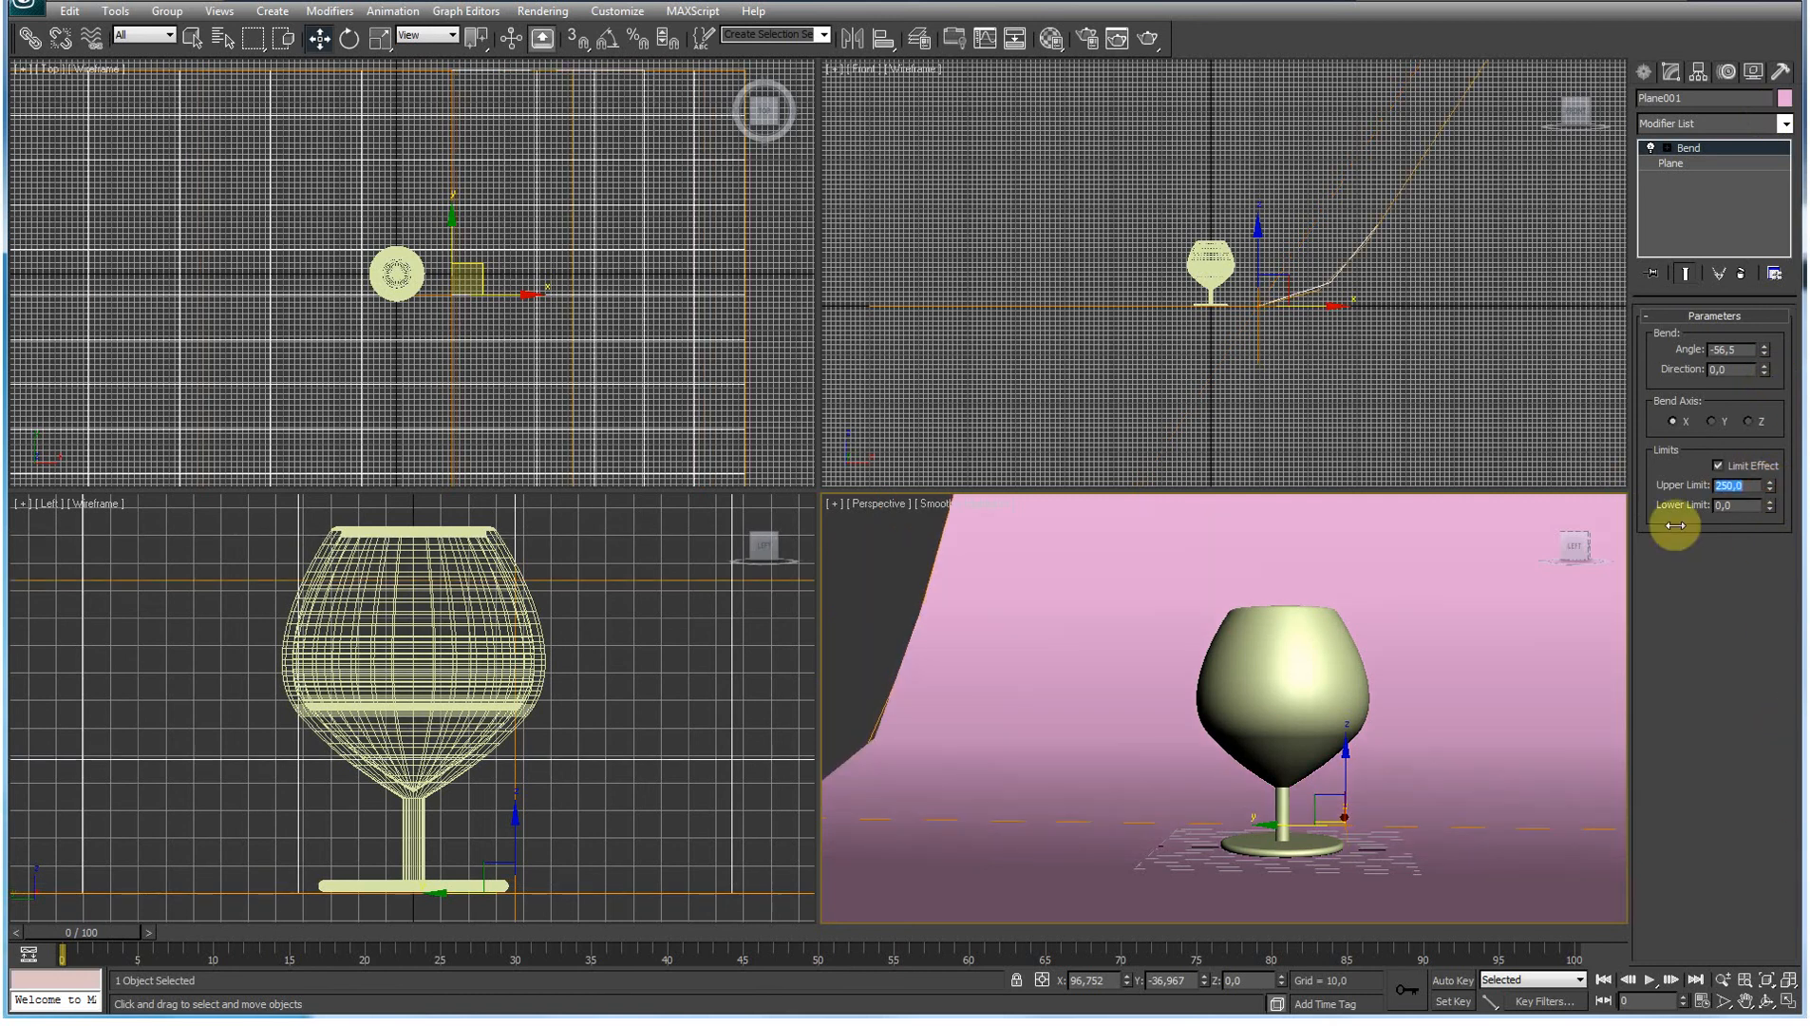
pyautogui.moveTo(1771, 486); pyautogui.dragTo(1767, 239)
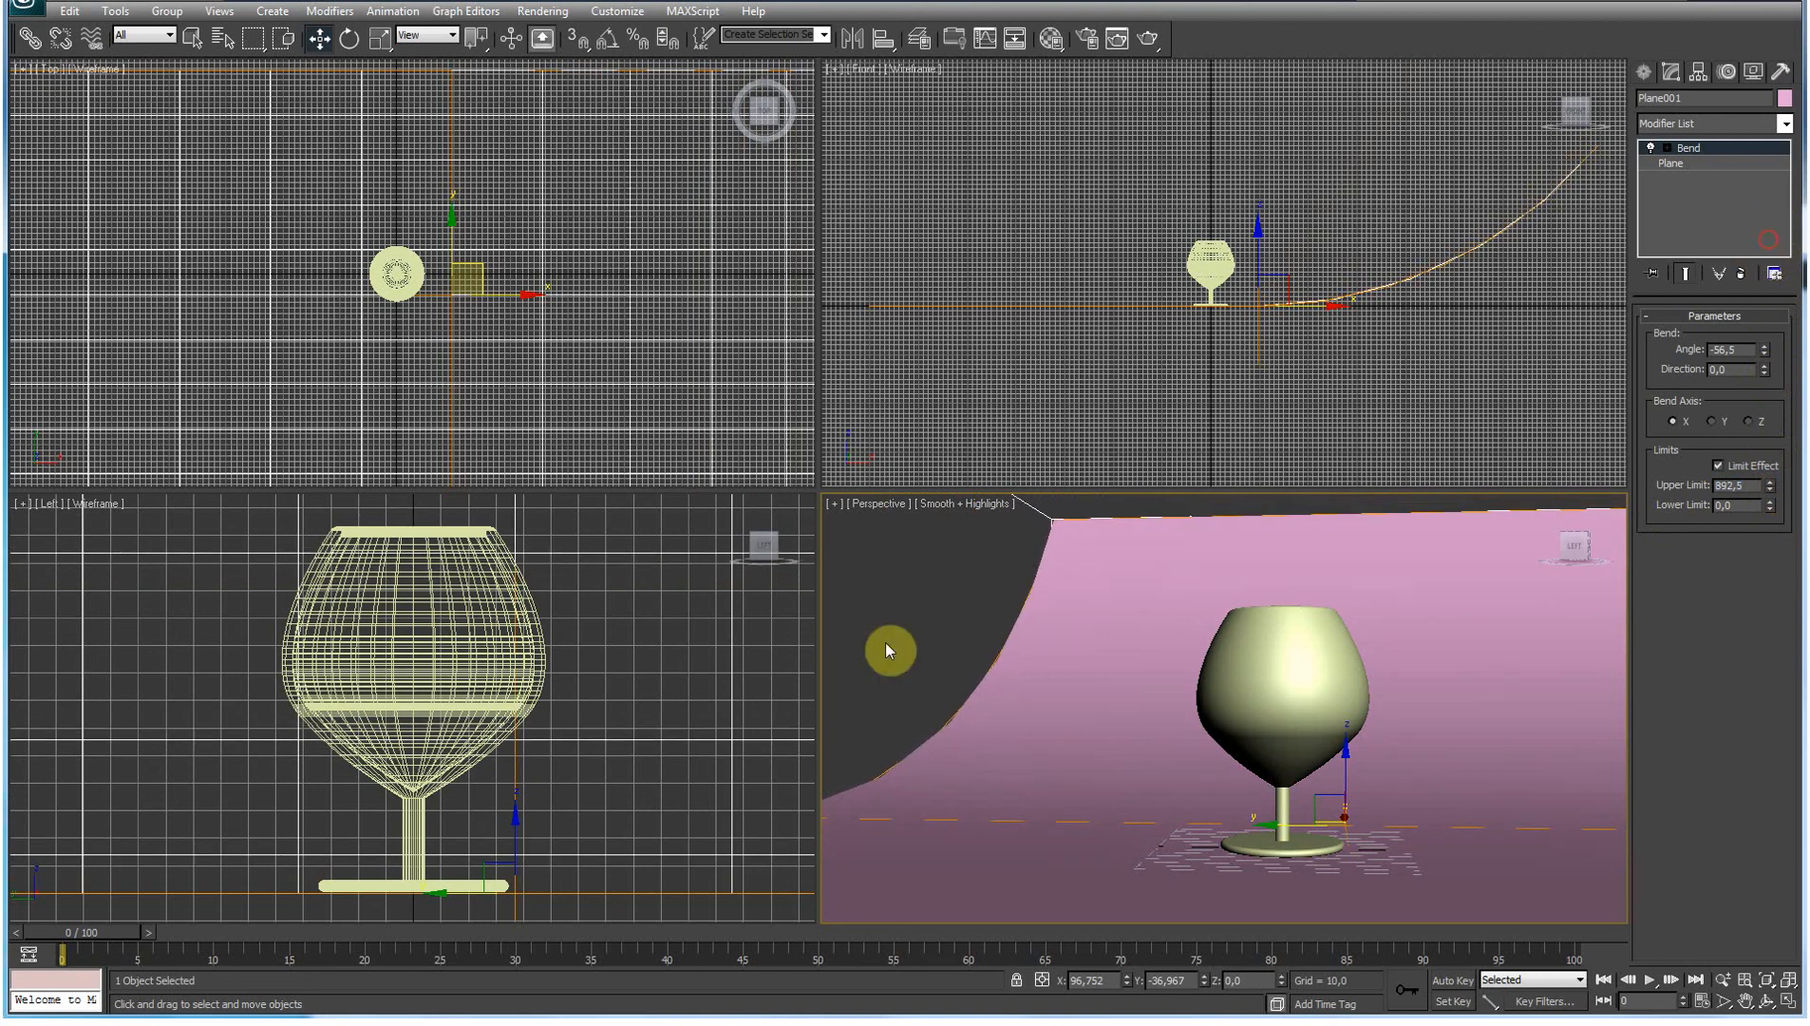
# Step: Increase the base plane's length and width segments to 25 each for a smoother curve
pyautogui.click(1764, 1001)
pyautogui.moveTo(1075, 711); pyautogui.dragTo(993, 706)
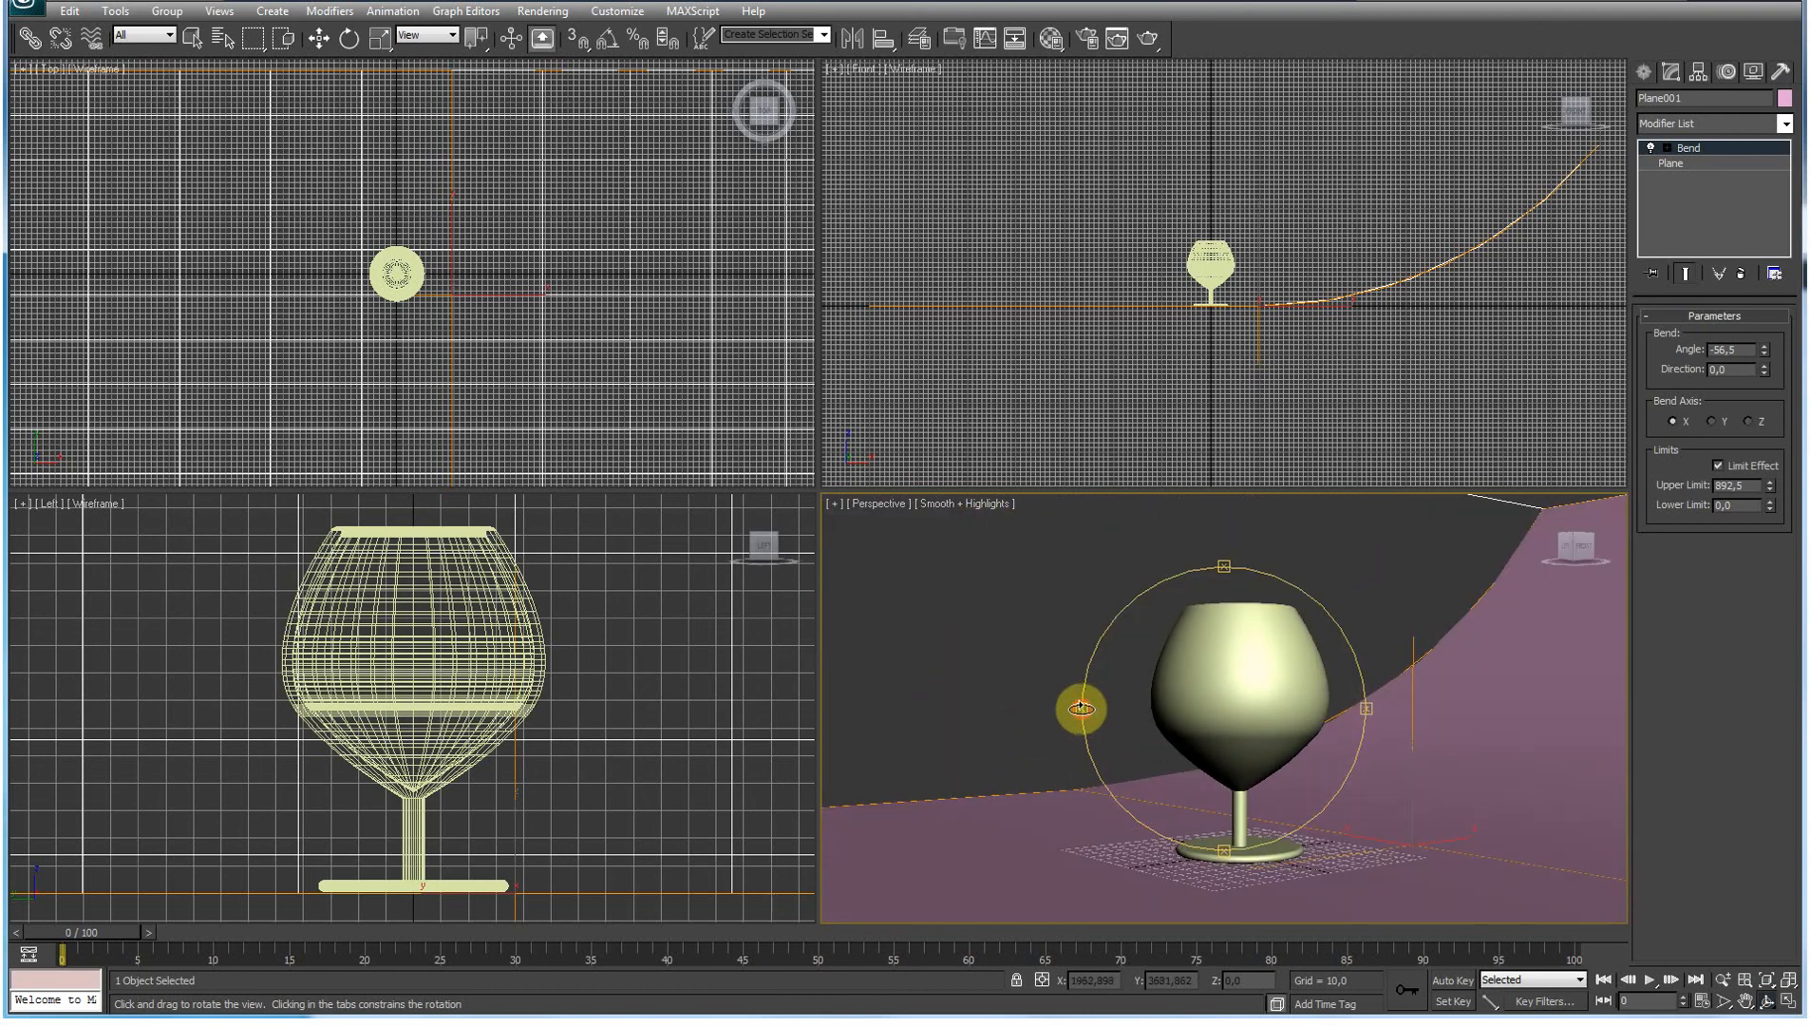
pyautogui.moveTo(1080, 708); pyautogui.dragTo(1102, 716)
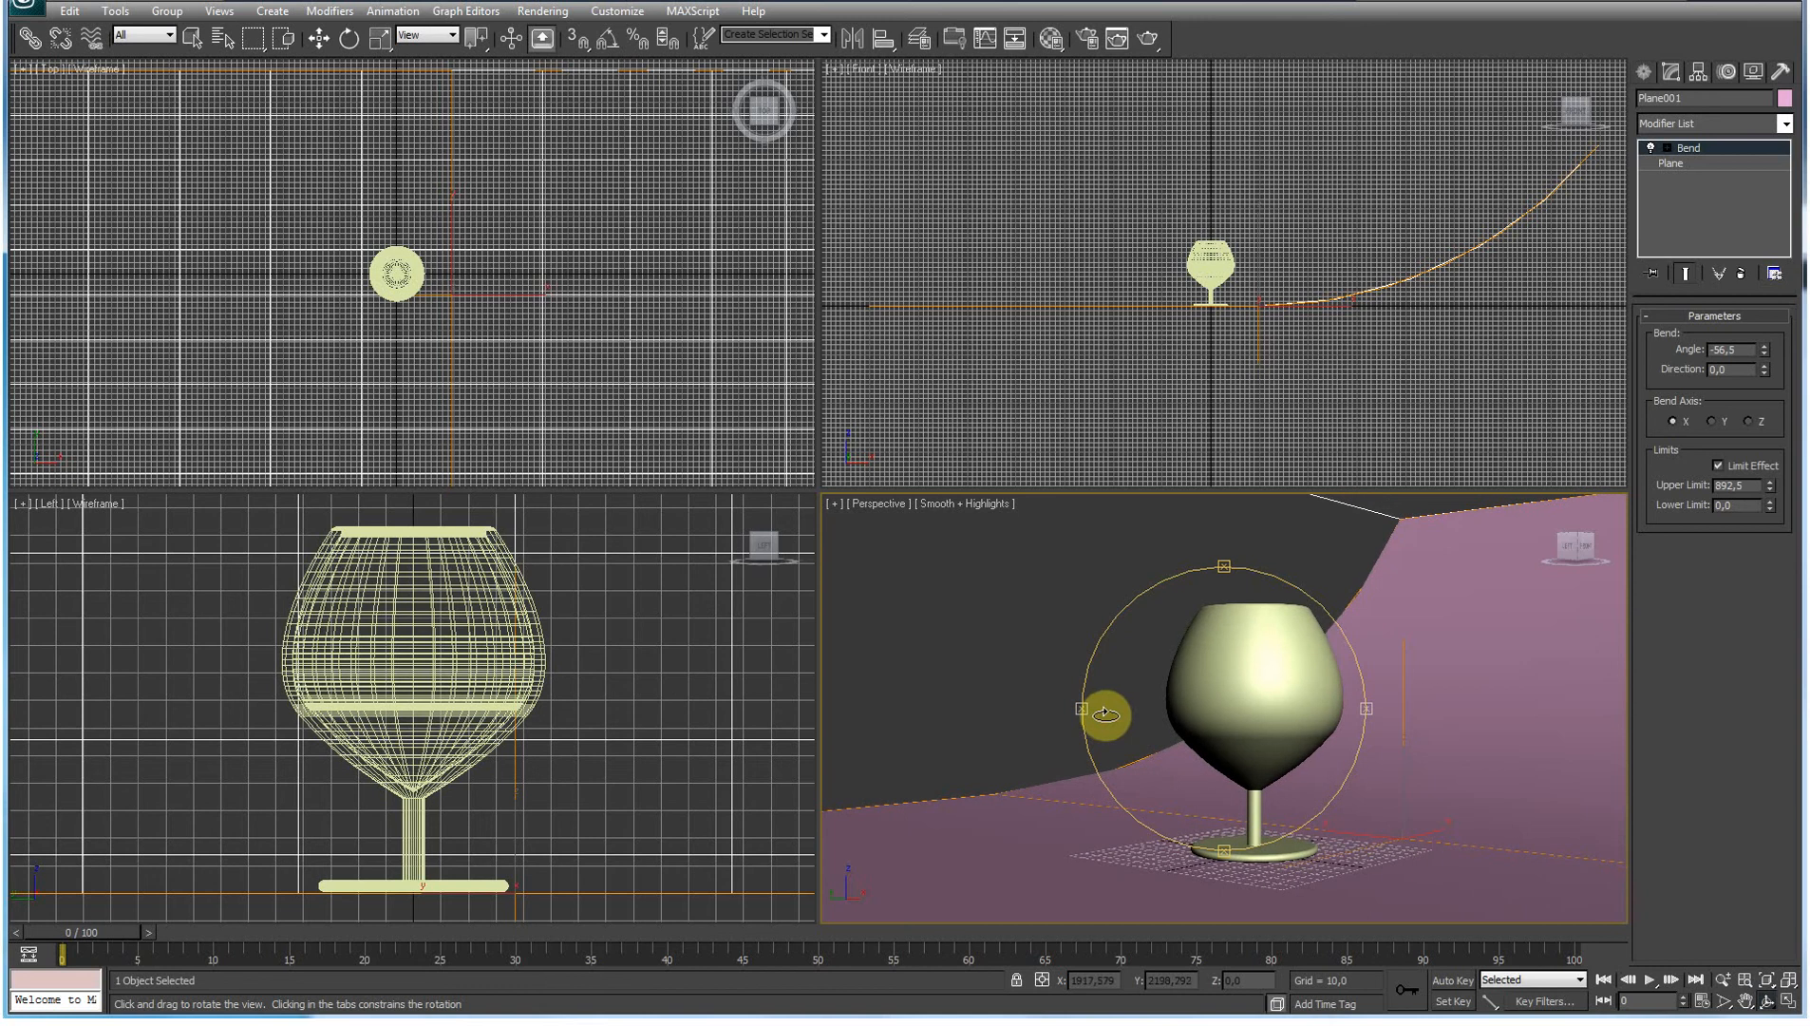
pyautogui.click(1671, 162)
pyautogui.moveTo(1744, 388); pyautogui.dragTo(1666, 388)
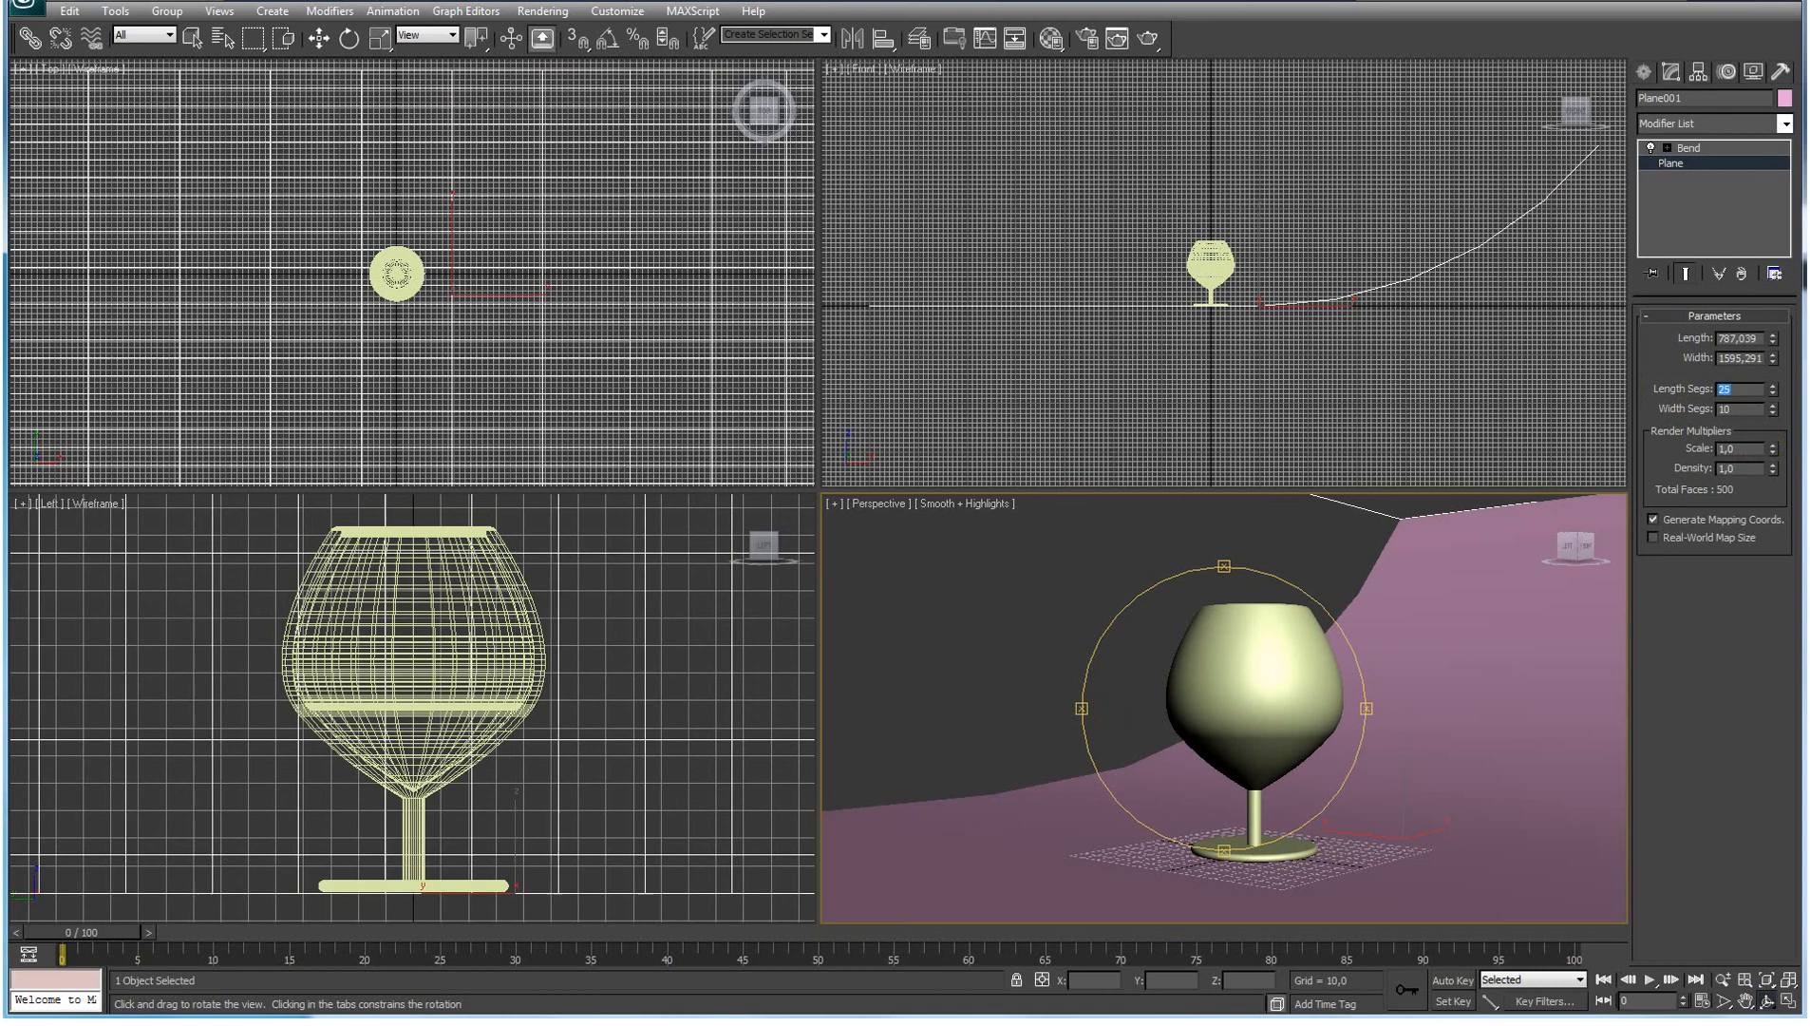
pyautogui.moveTo(1740, 407); pyautogui.dragTo(1696, 415)
pyautogui.write('25')
pyautogui.press('Return')
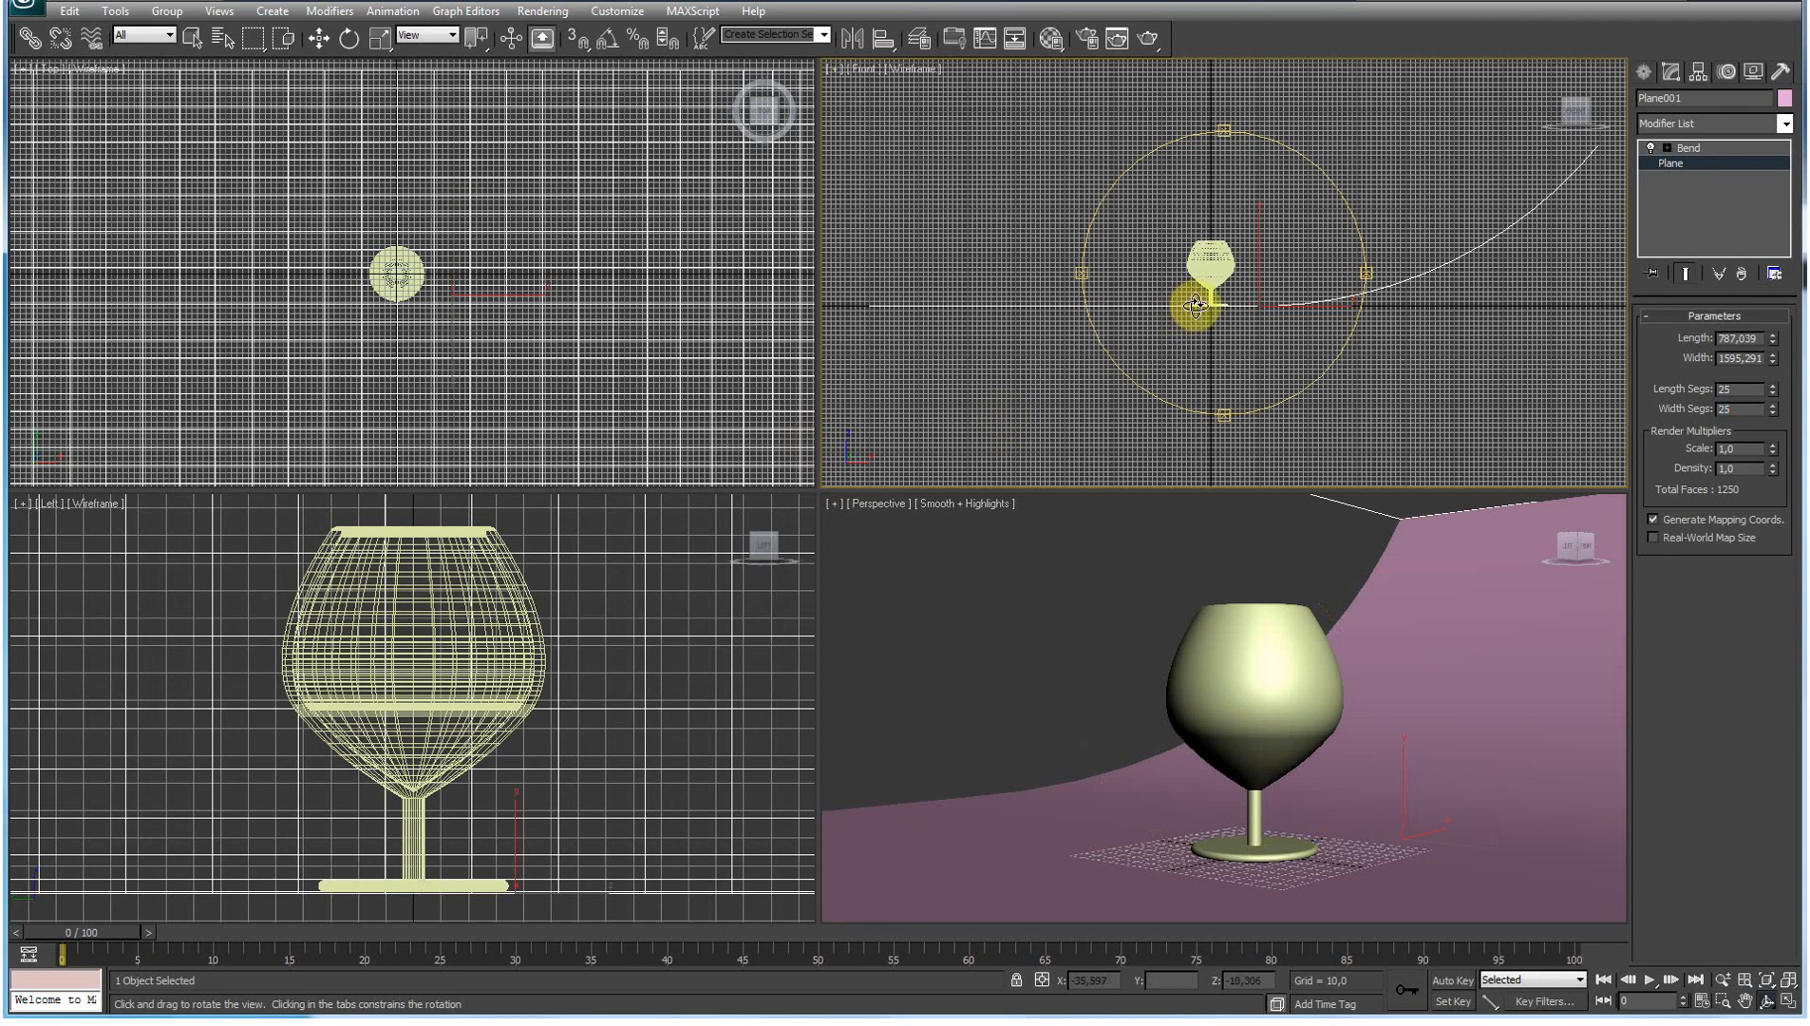
# Step: Move the glass along X away from the curve onto the flat part of the plane, to about X -279
pyautogui.press('w')
pyautogui.click(1192, 292)
pyautogui.moveTo(1254, 286); pyautogui.dragTo(1112, 279)
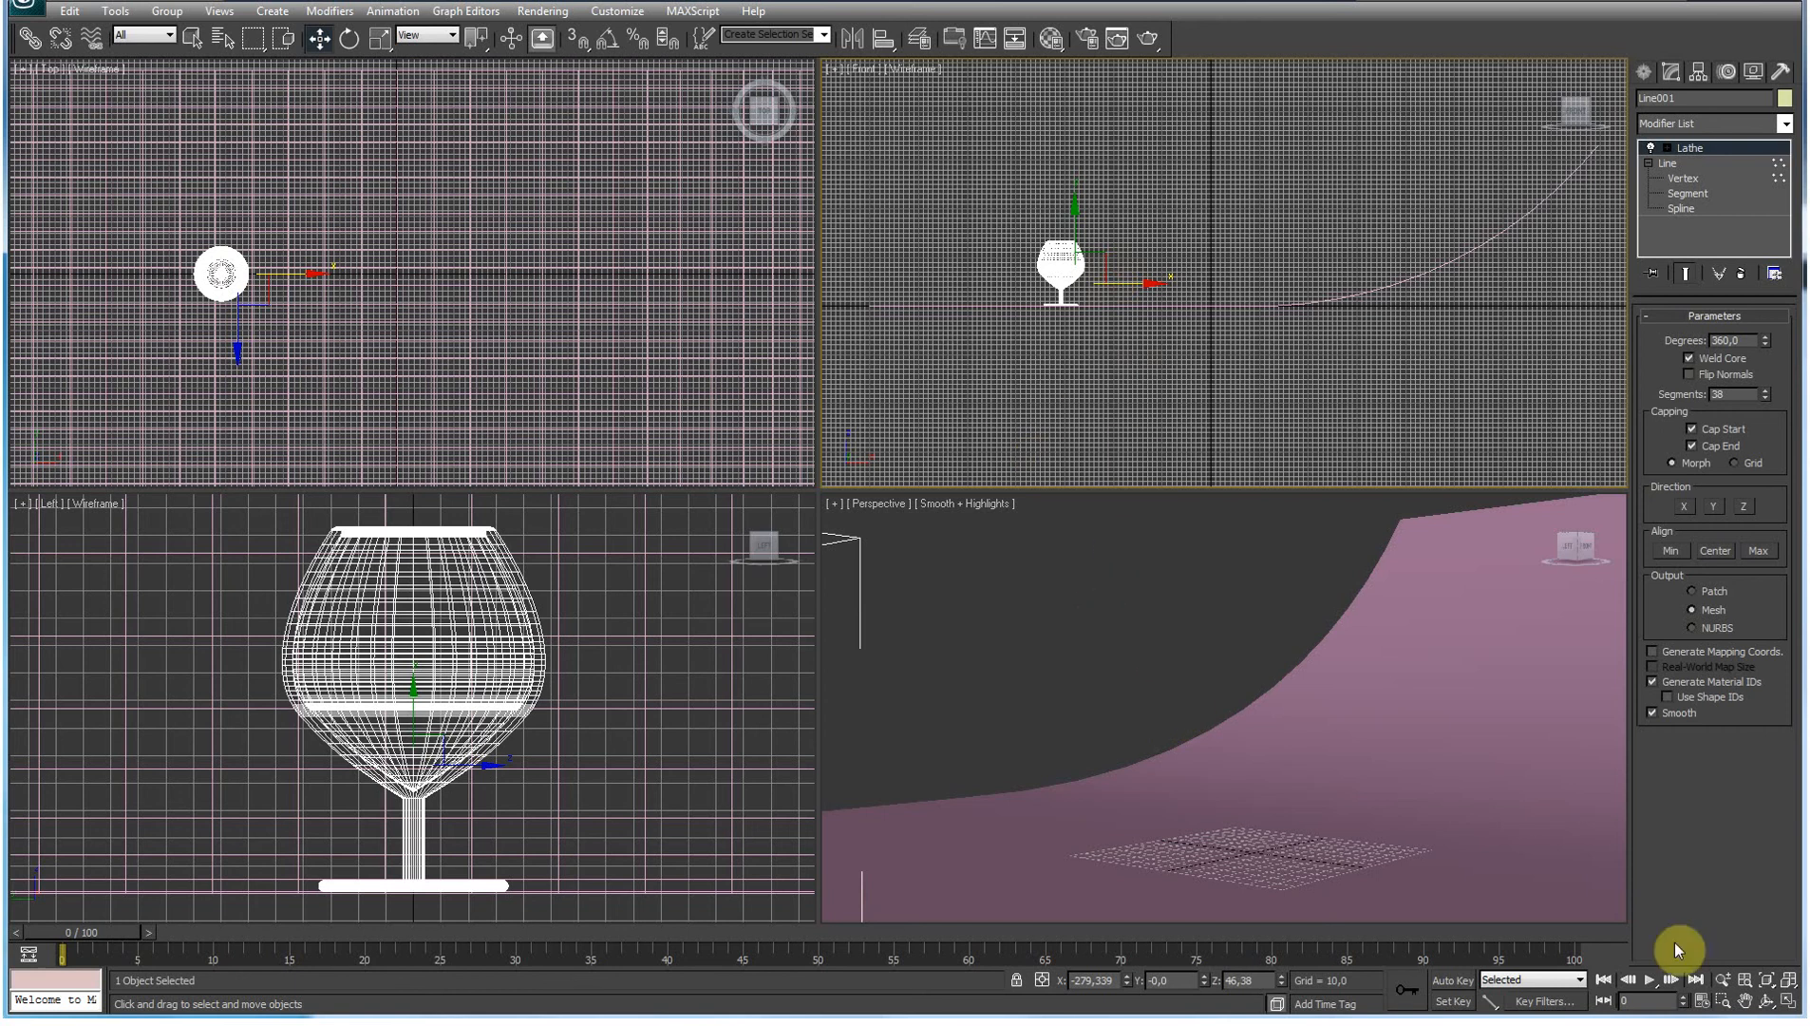
# Step: Place a Target camera in the Top view beyond the plane's flat end, aimed at the glass from about 1311 units away
pyautogui.click(1787, 979)
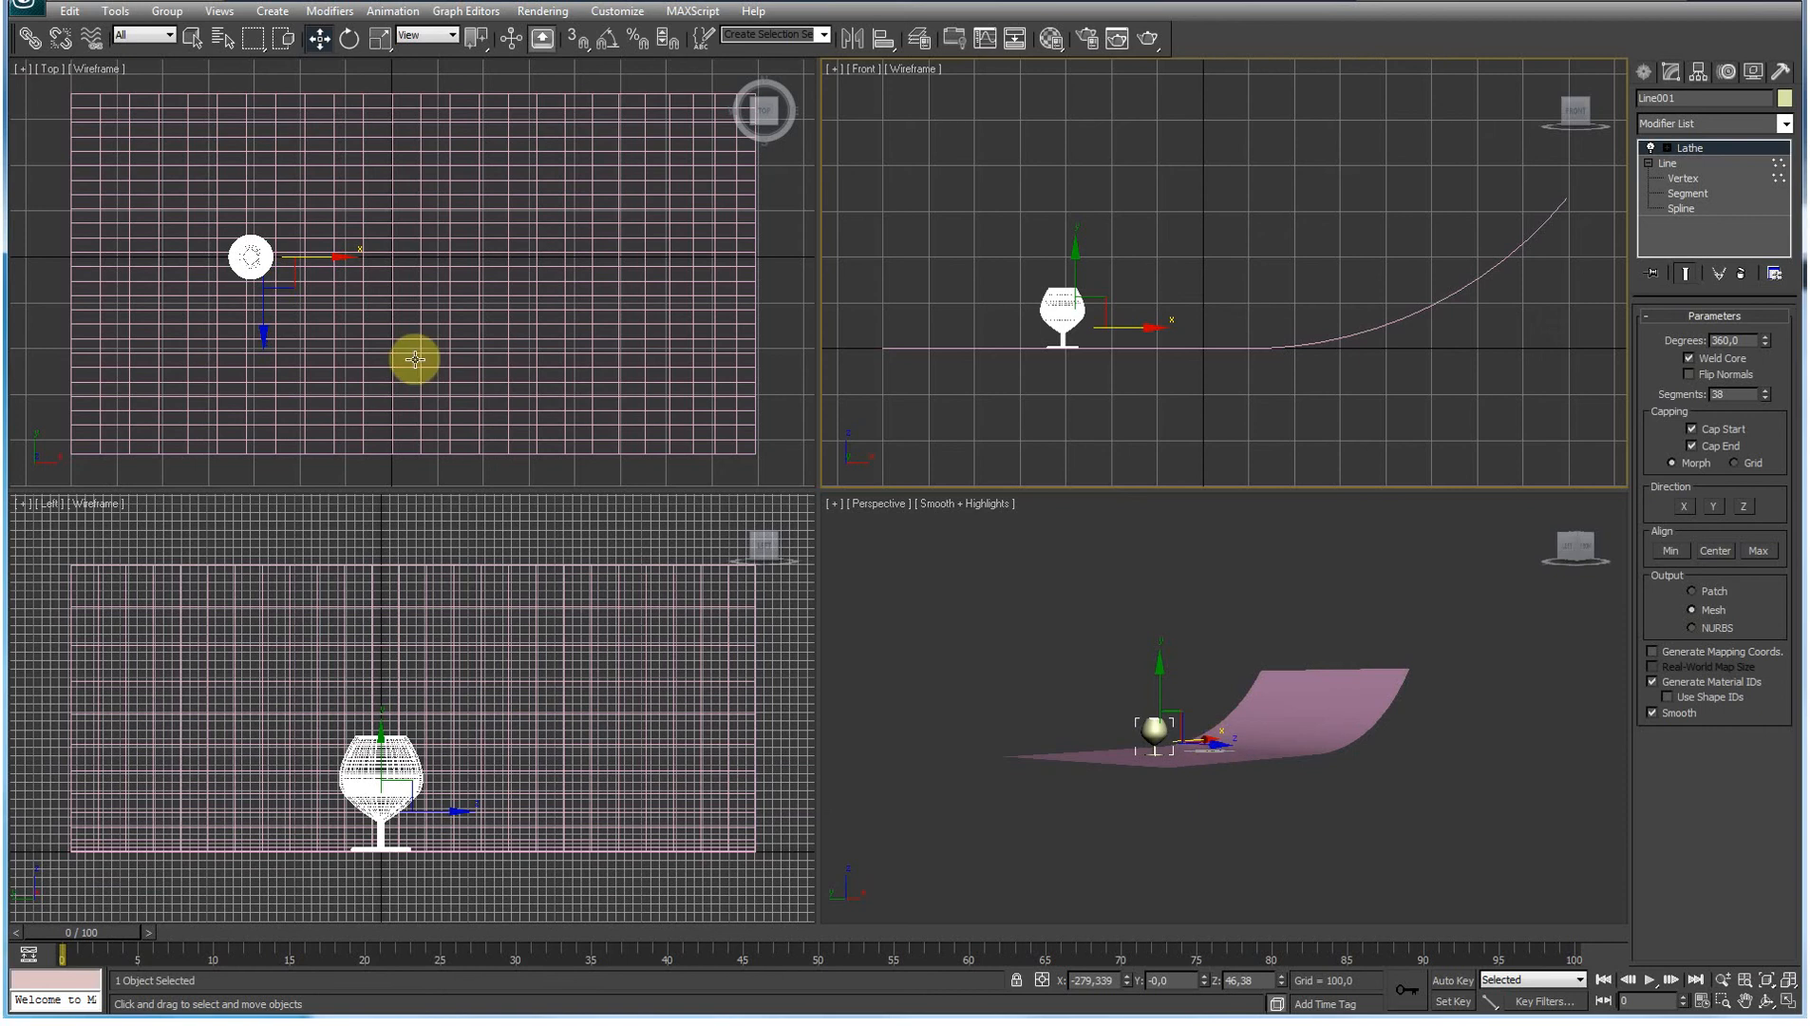
pyautogui.click(377, 263)
pyautogui.scroll(-3, 377, 263)
pyautogui.click(1644, 71)
pyautogui.click(1719, 102)
pyautogui.click(1678, 193)
pyautogui.moveTo(142, 265); pyautogui.dragTo(354, 268)
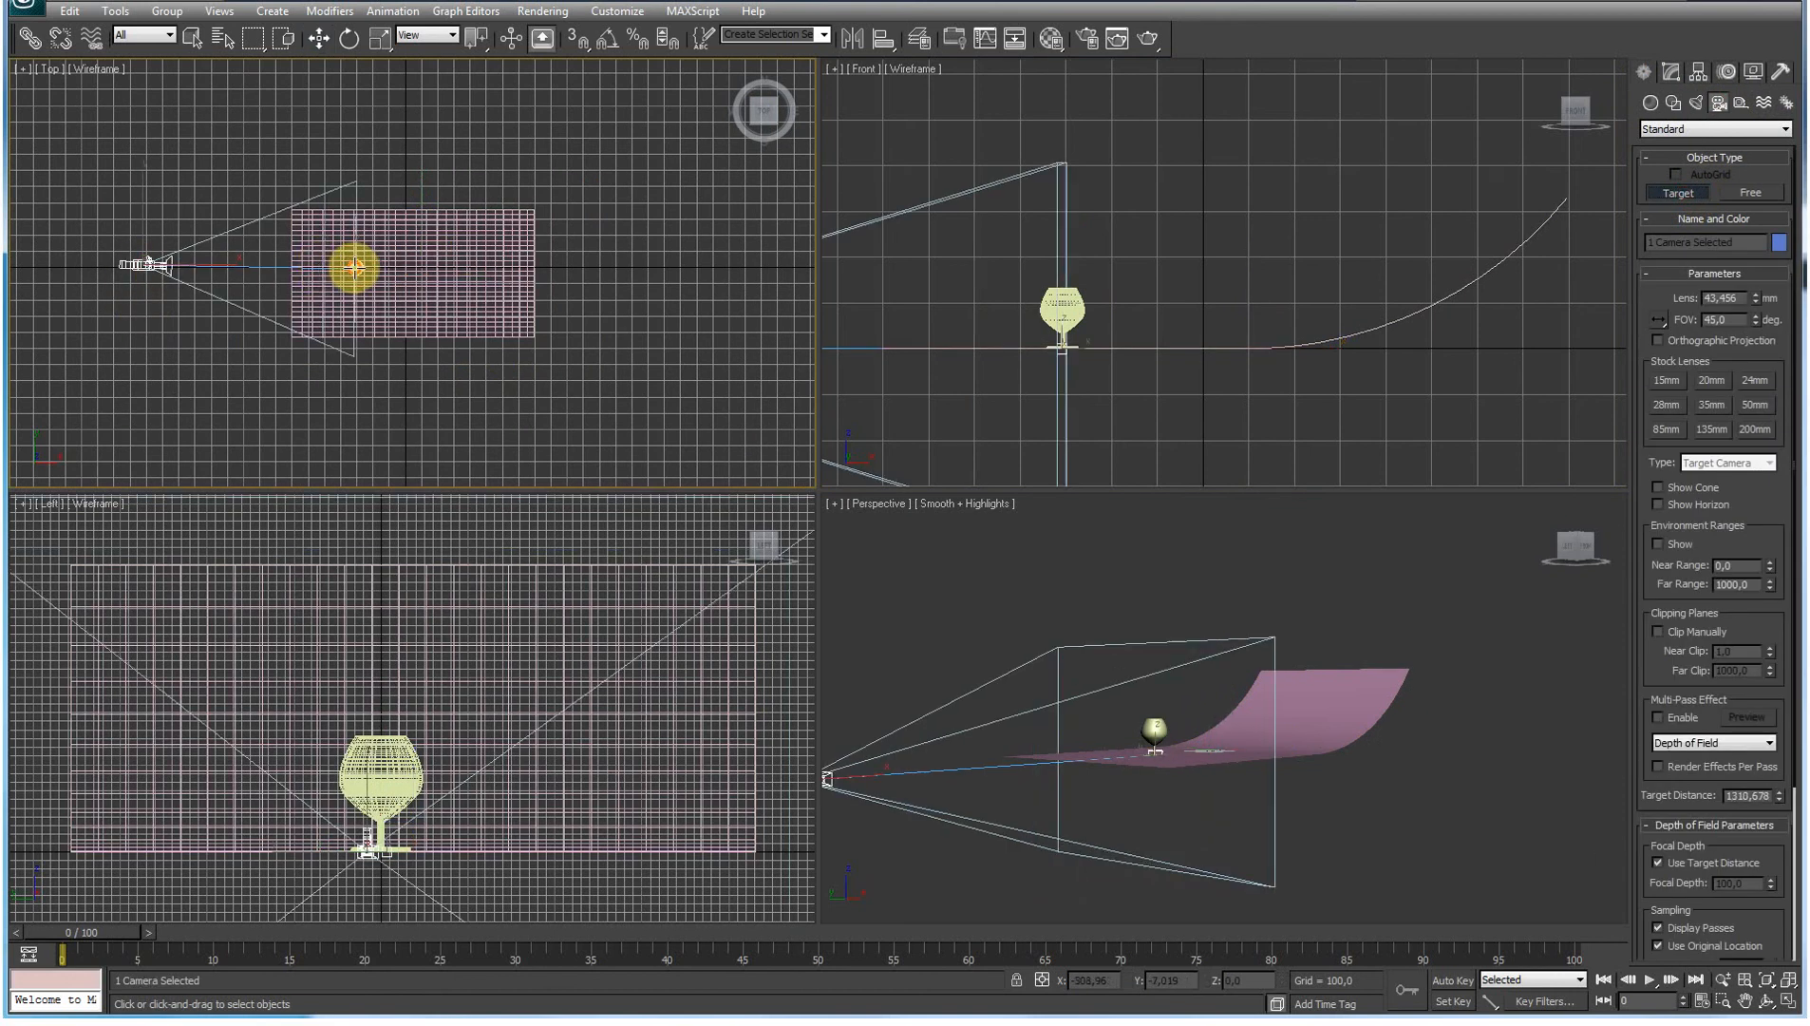
# Step: Switch the Perspective viewport to the view of the new camera
pyautogui.rightClick(881, 508)
pyautogui.click(885, 509)
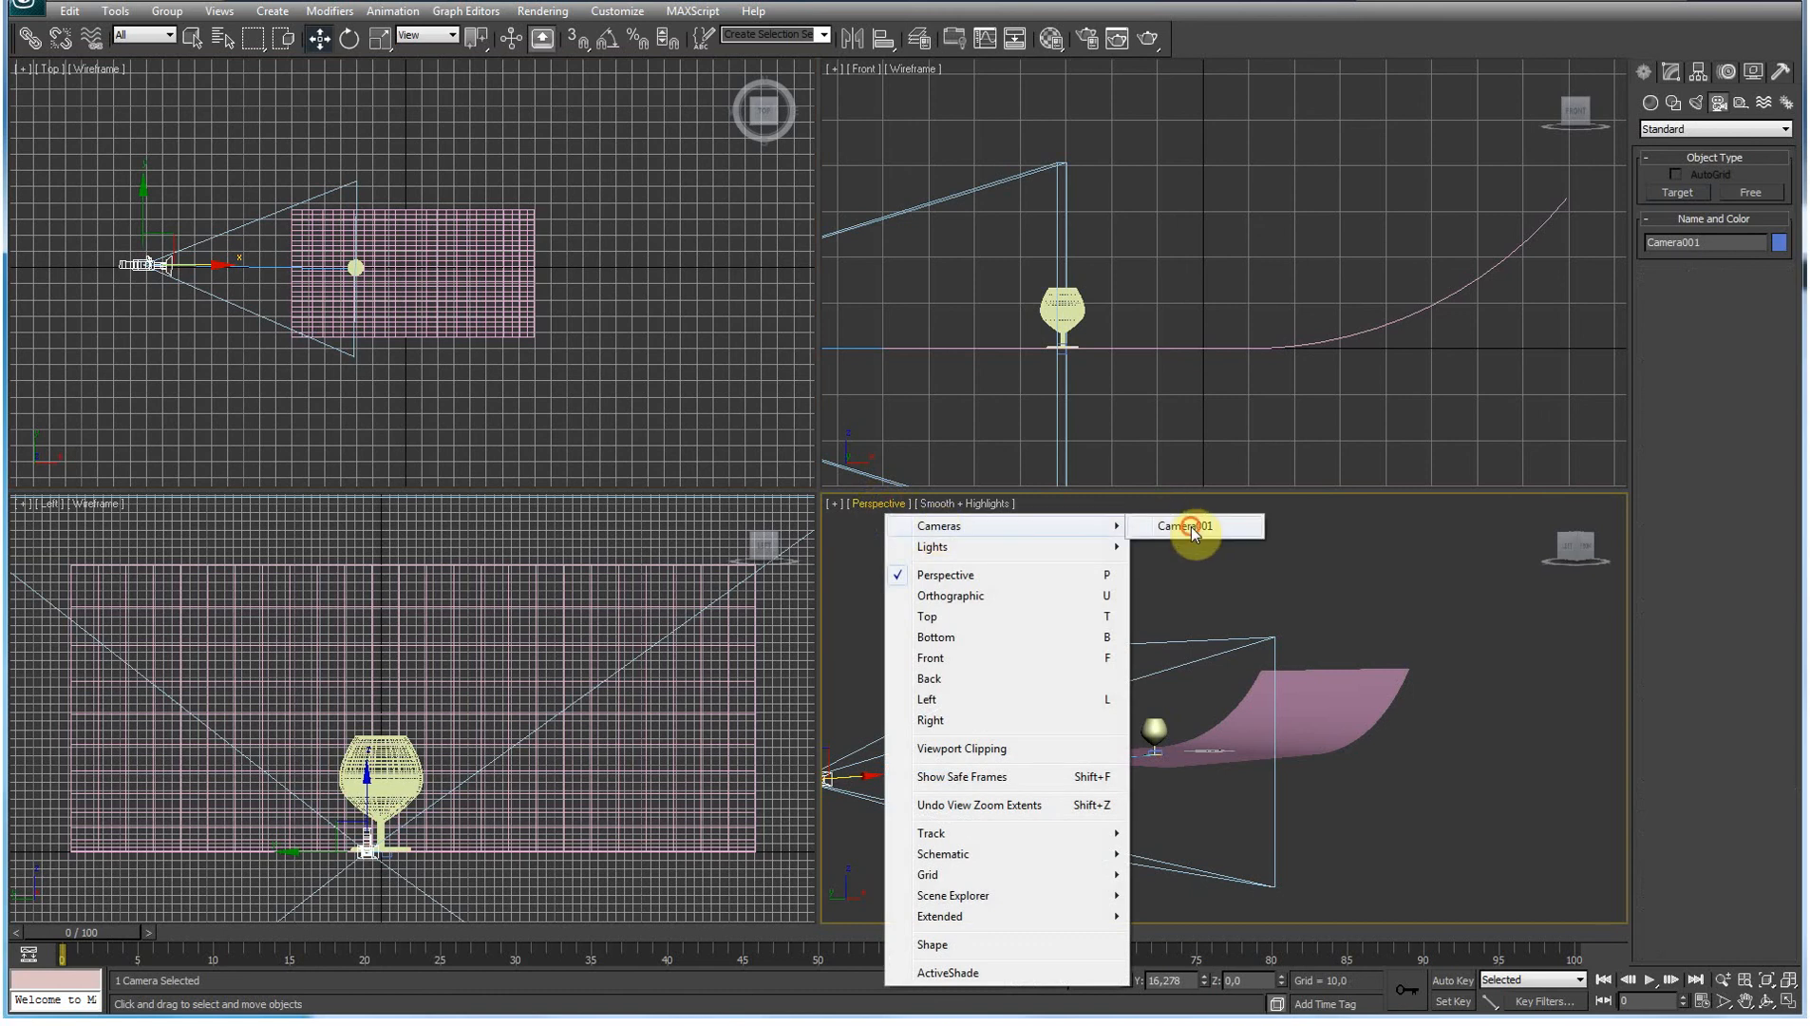
pyautogui.click(1191, 526)
# Step: Dolly the camera closer, truck it upward and orbit it slightly to frame the whole glass against the backdrop
pyautogui.click(1725, 981)
pyautogui.moveTo(1264, 722); pyautogui.dragTo(1273, 665)
pyautogui.click(1746, 1002)
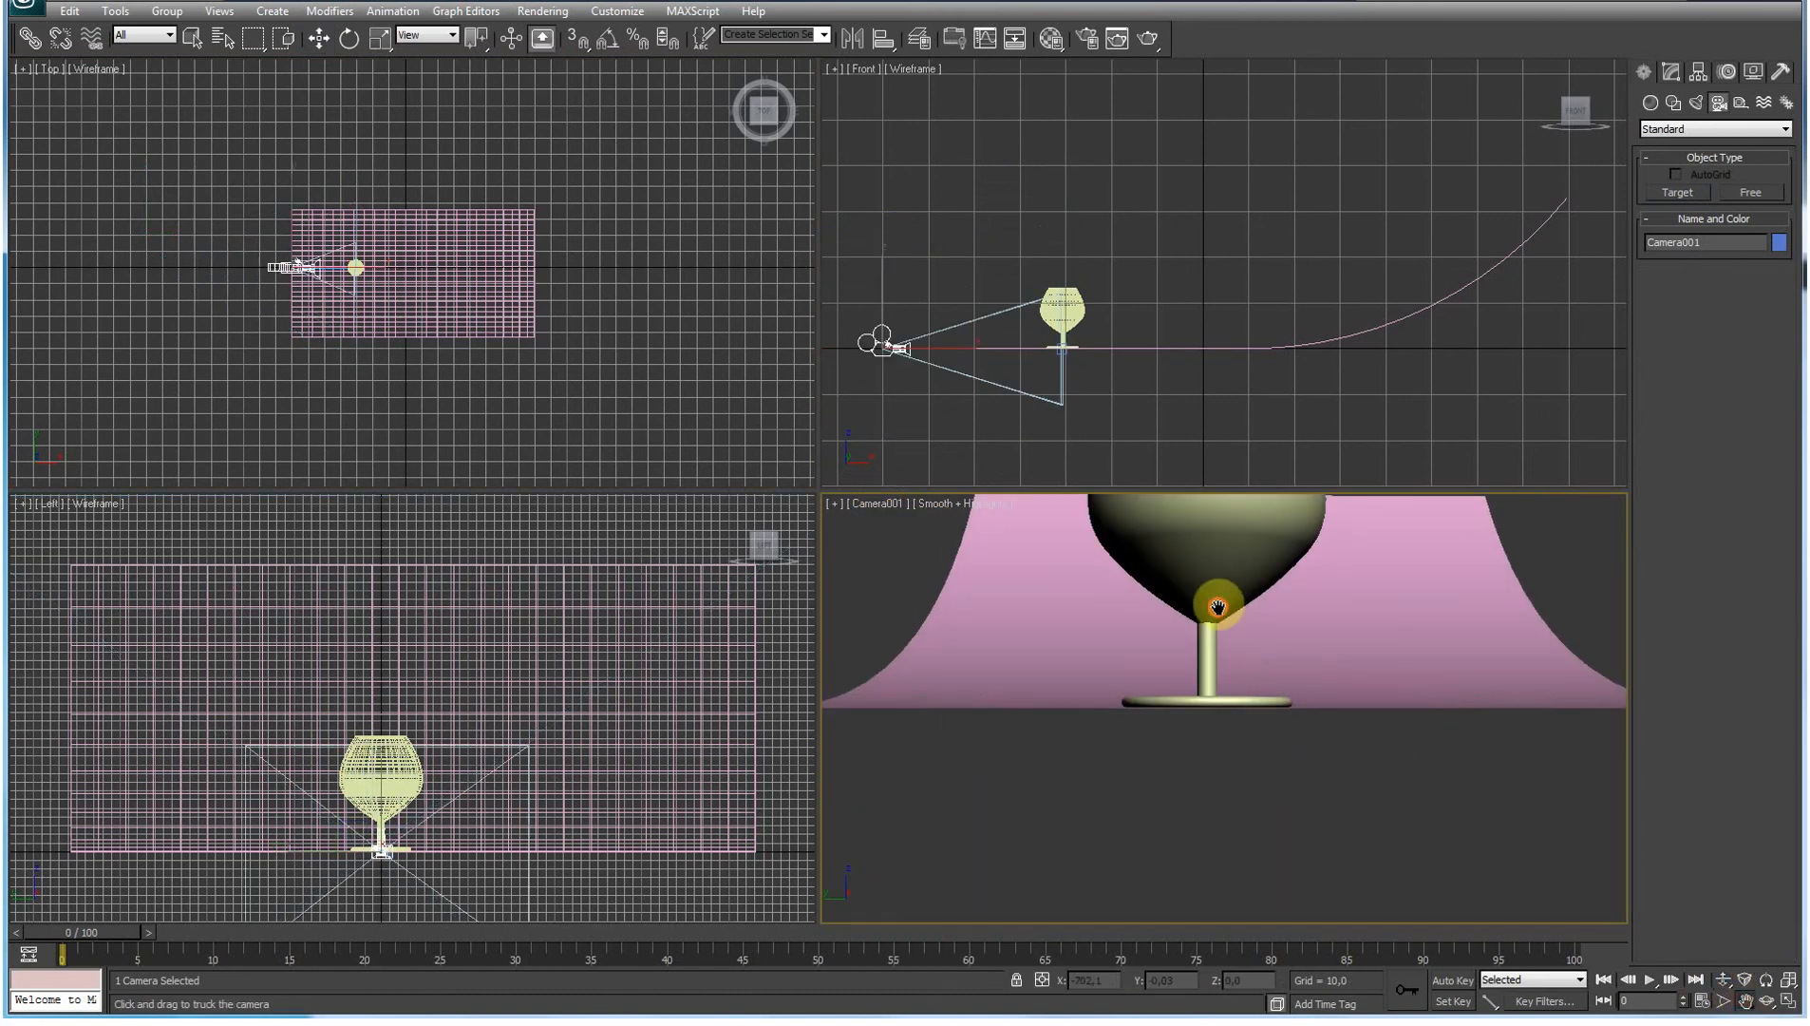
pyautogui.moveTo(1211, 606); pyautogui.dragTo(1204, 735)
pyautogui.click(1768, 1002)
pyautogui.moveTo(1371, 738)
pyautogui.mouseDown()
pyautogui.moveTo(1257, 739)
pyautogui.moveTo(1322, 763)
pyautogui.moveTo(1422, 745)
pyautogui.moveTo(1418, 710)
pyautogui.moveTo(1378, 755)
pyautogui.moveTo(1346, 751)
pyautogui.moveTo(1381, 750)
pyautogui.moveTo(1365, 747)
pyautogui.mouseUp()
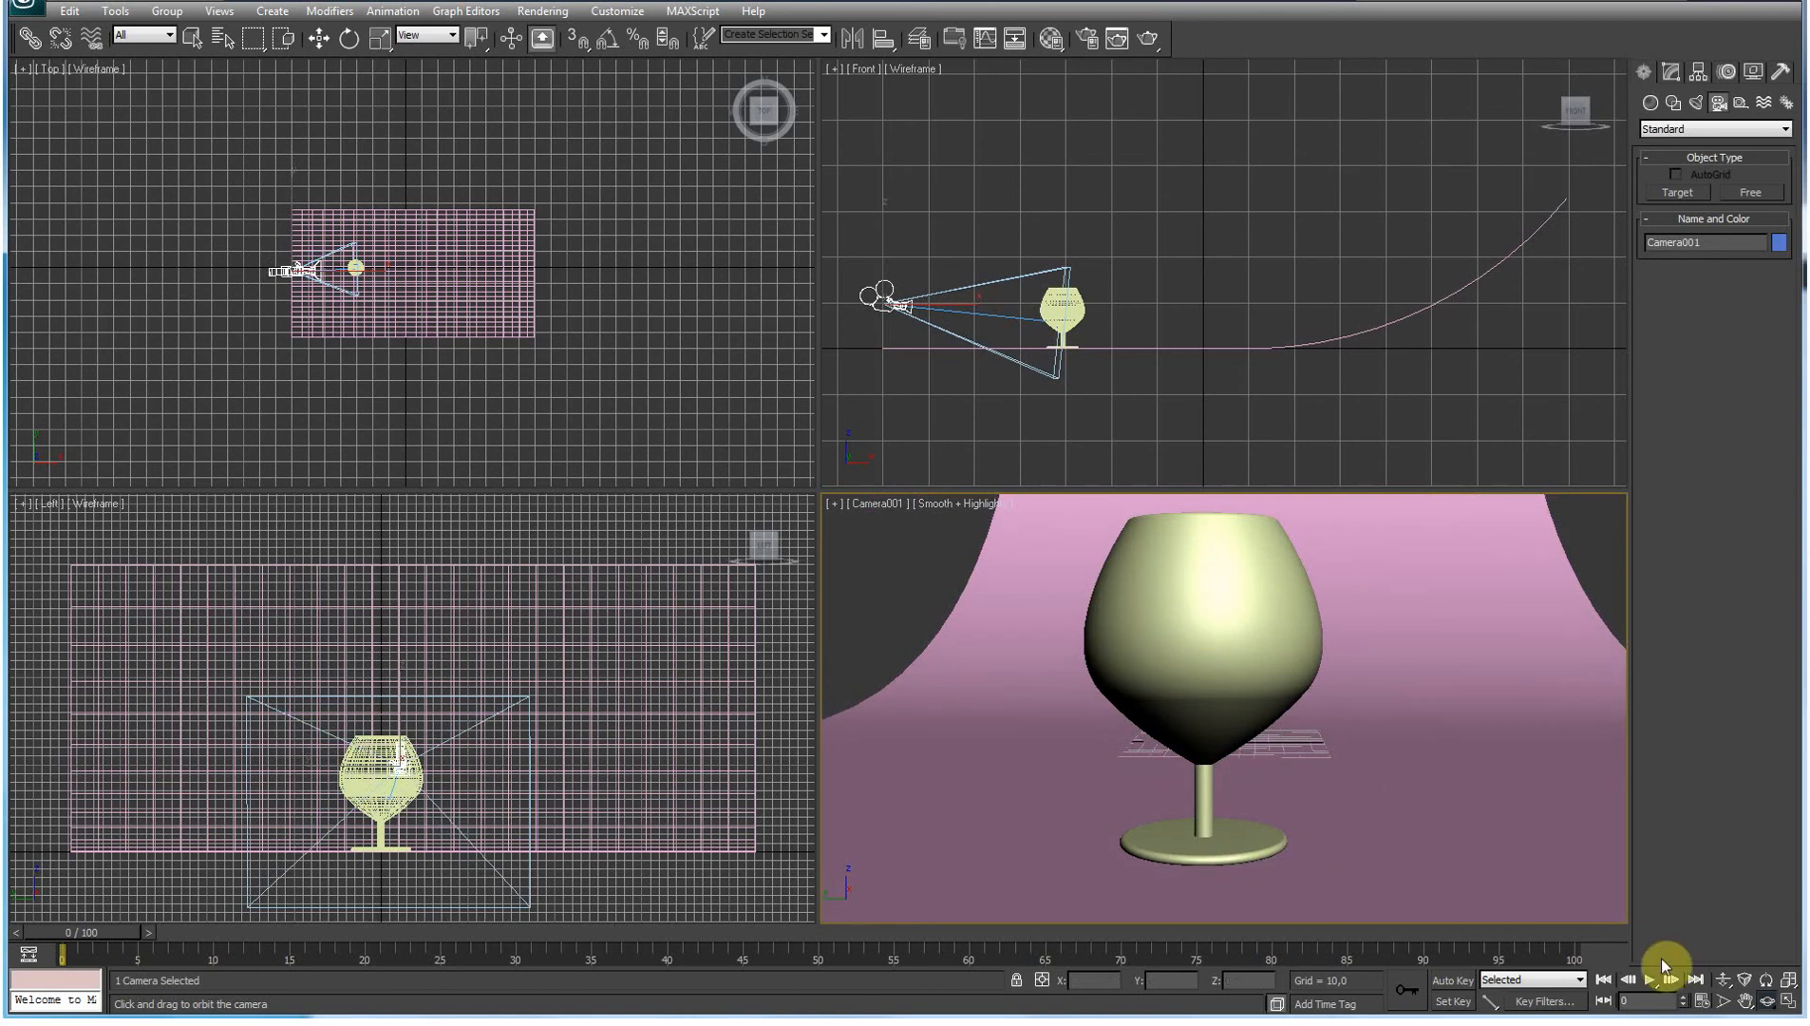
# Step: Dolly the camera back slightly, and enlarge the backdrop plane to about 2162.5 long and 3908.5 wide
pyautogui.click(1724, 981)
pyautogui.moveTo(1212, 654); pyautogui.dragTo(1217, 671)
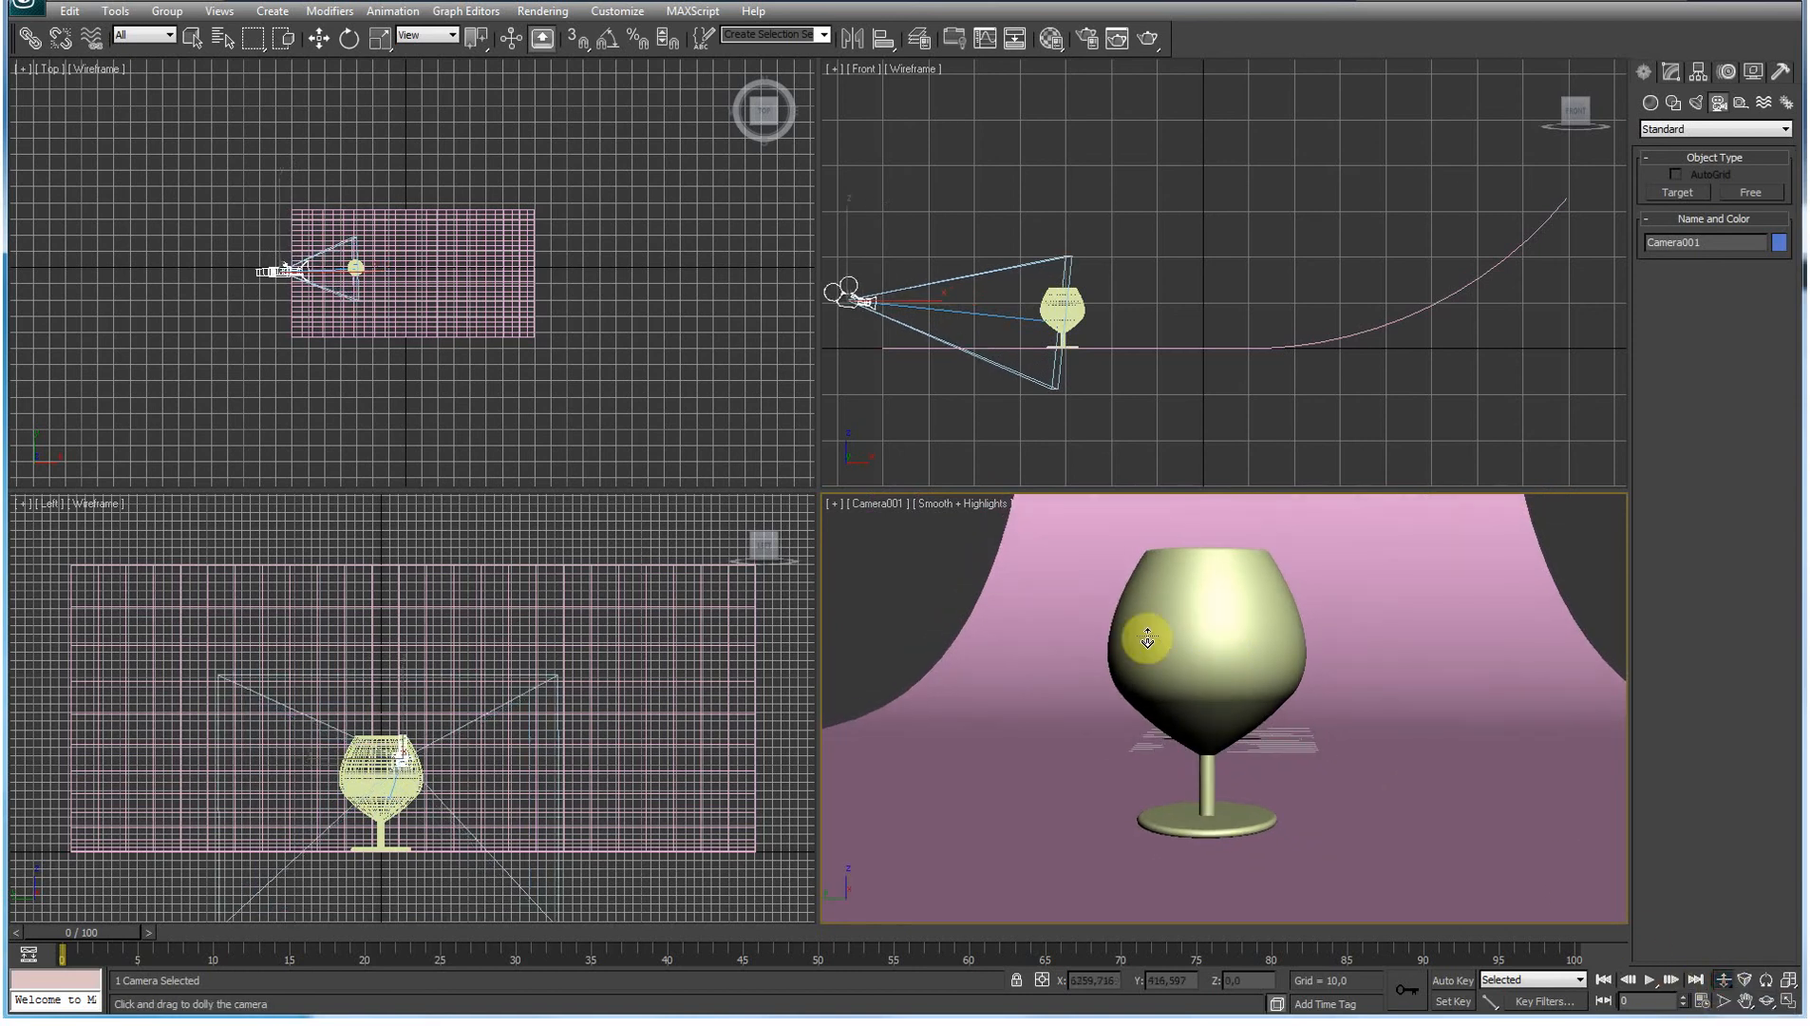
pyautogui.press('w')
pyautogui.click(475, 281)
pyautogui.click(1670, 73)
pyautogui.click(1672, 163)
pyautogui.moveTo(1772, 337); pyautogui.dragTo(1773, 228)
pyautogui.moveTo(1772, 358); pyautogui.dragTo(1777, 217)
pyautogui.moveTo(1772, 340); pyautogui.dragTo(1774, 310)
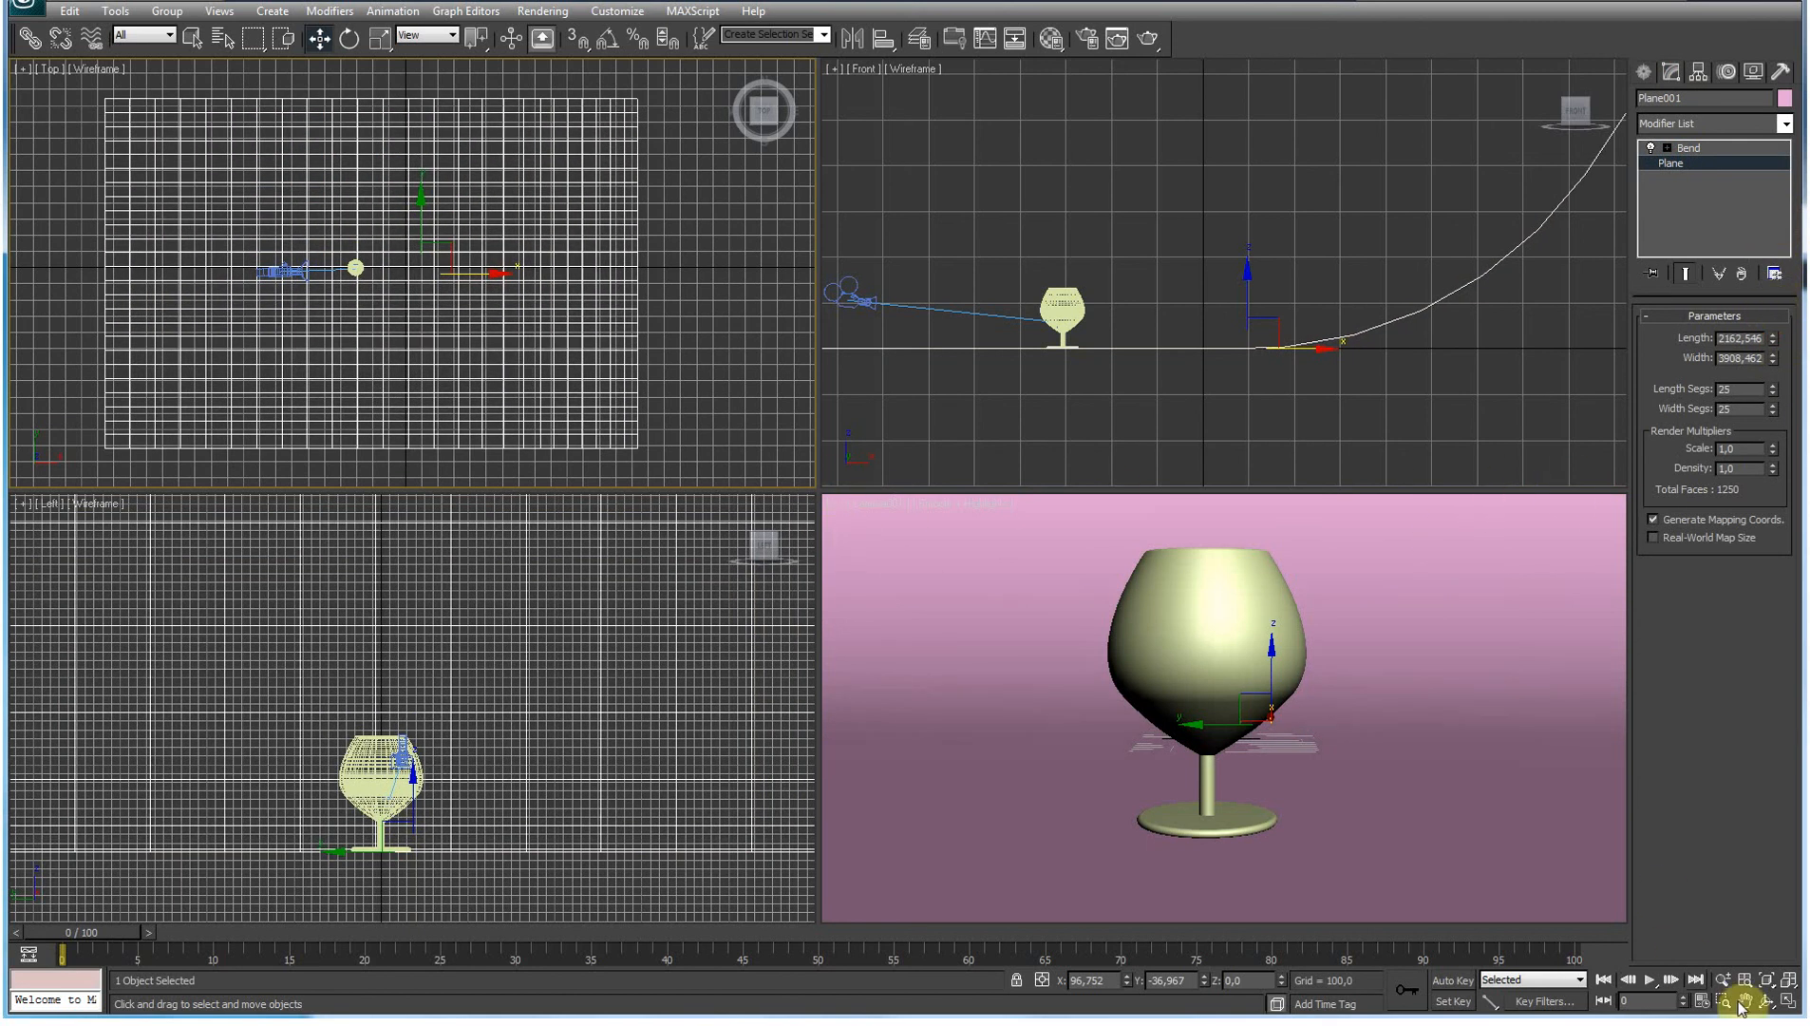
# Step: Orbit the camera around the glass and dolly it back so more of the backdrop surrounds the glass
pyautogui.click(1767, 1004)
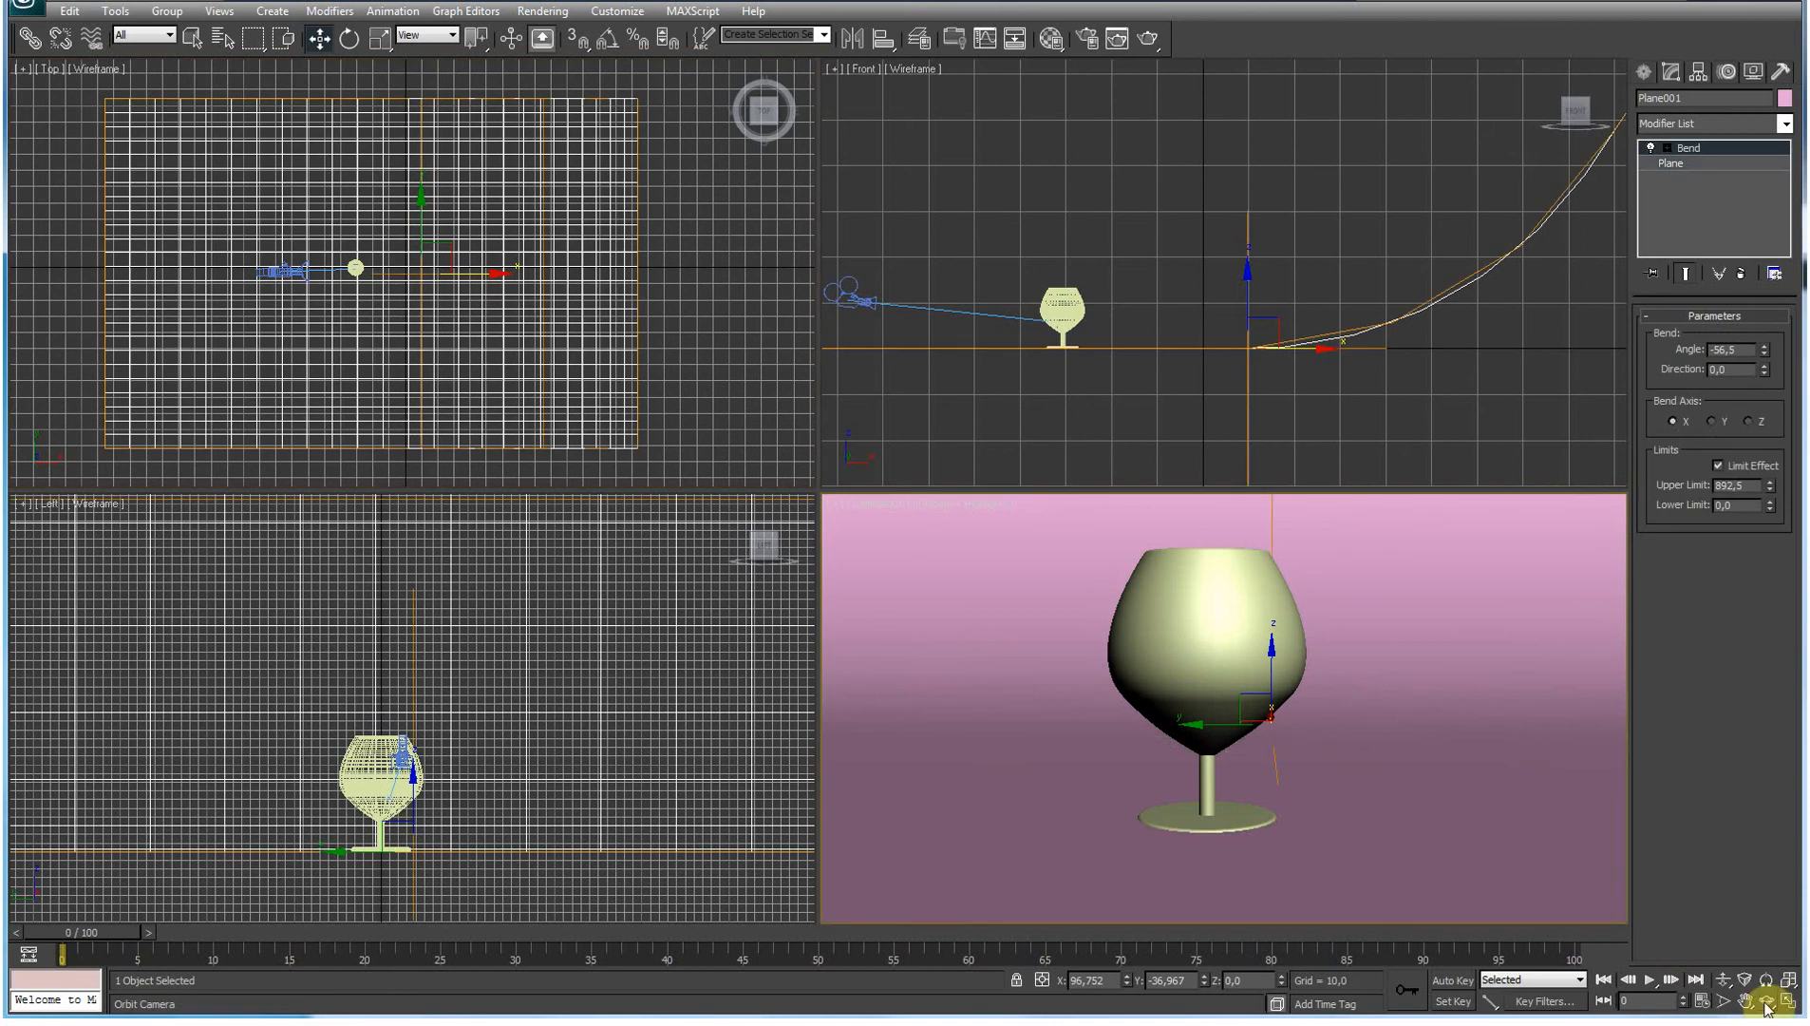
pyautogui.moveTo(1422, 679); pyautogui.dragTo(822, 574)
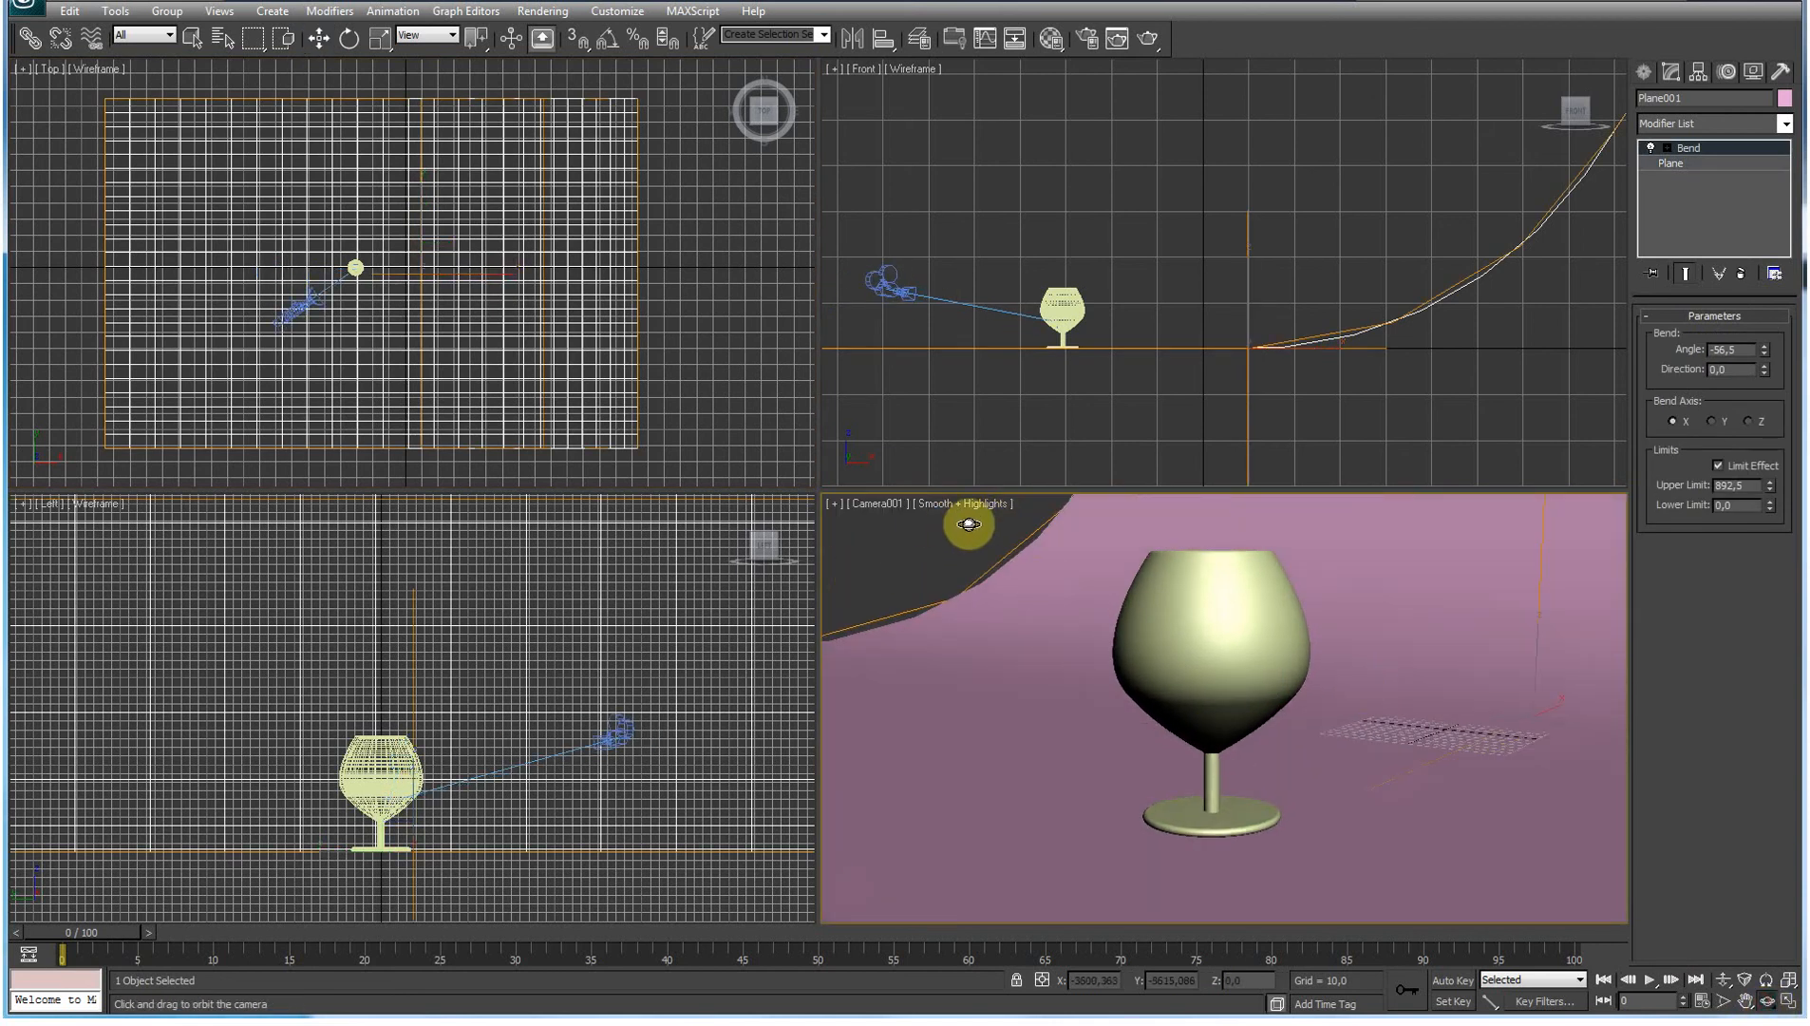
pyautogui.moveTo(1028, 652); pyautogui.dragTo(1083, 649)
pyautogui.click(1654, 980)
pyautogui.click(1723, 984)
pyautogui.moveTo(1454, 679); pyautogui.dragTo(1437, 739)
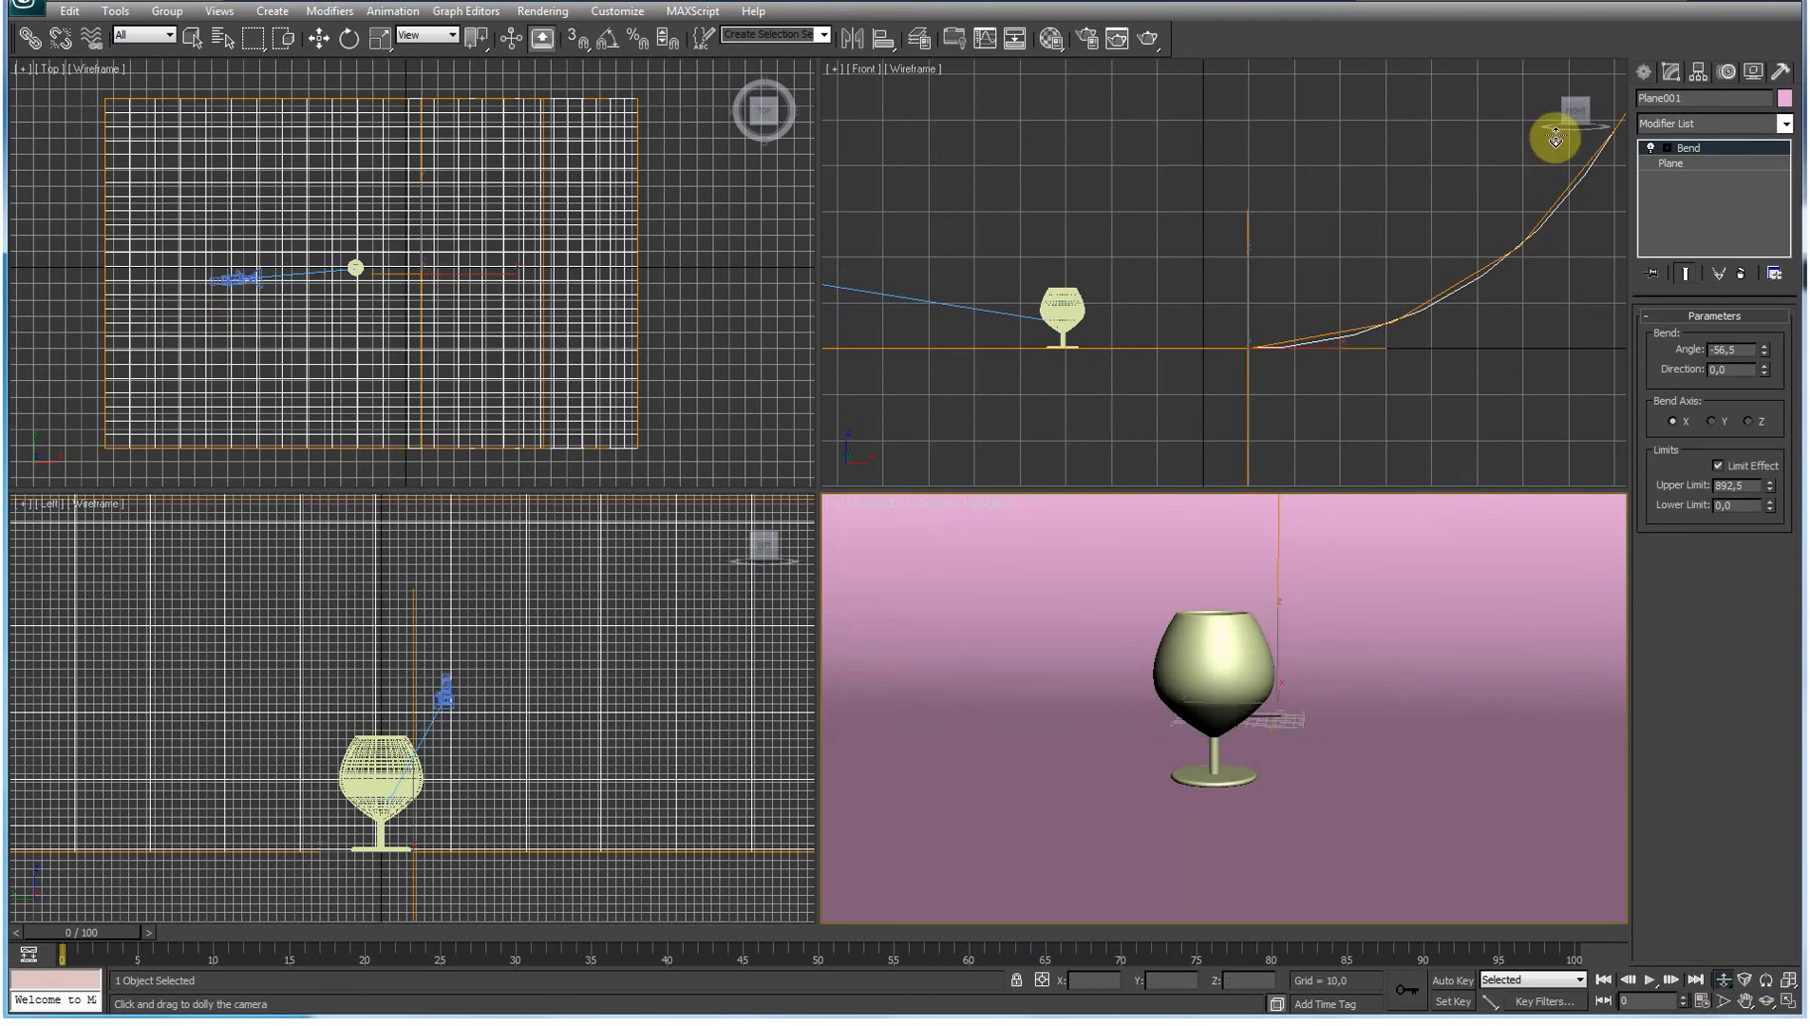
# Step: Move the backdrop plane to about X 592, Y 16, and orbit the camera slightly around the glass
pyautogui.click(1644, 74)
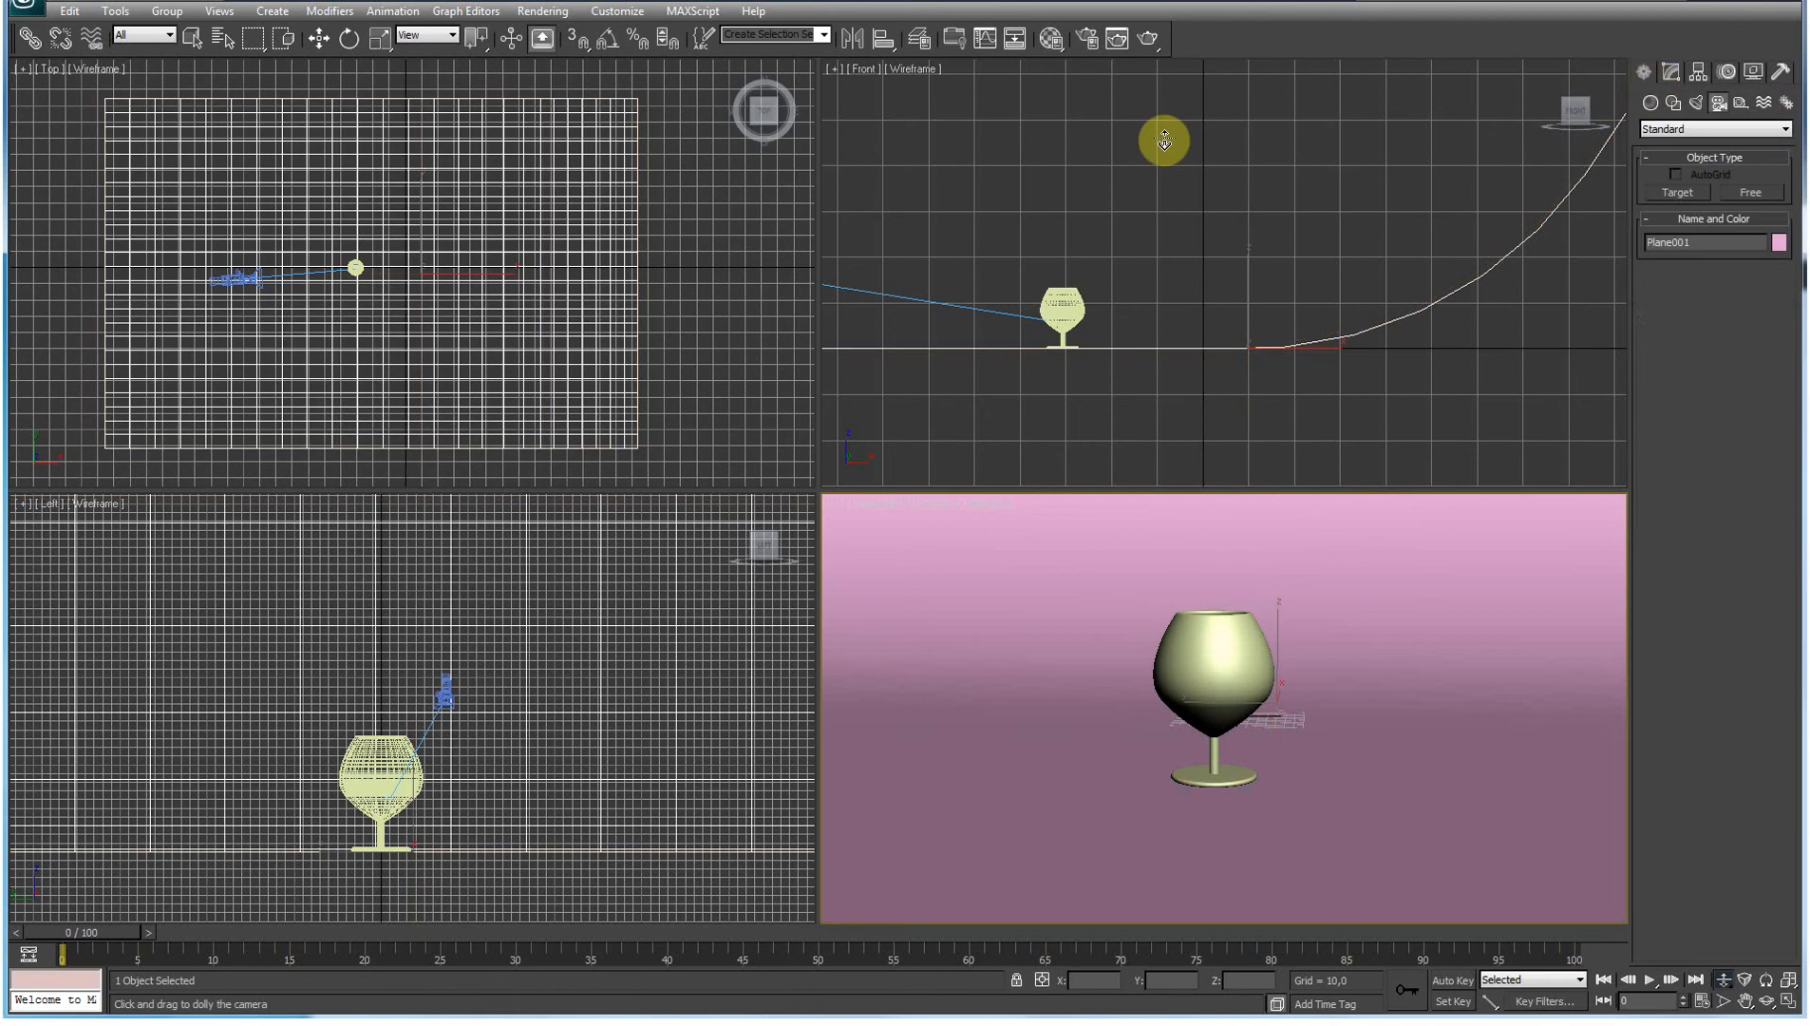
pyautogui.hotkey('alt', 'z')
pyautogui.press('w')
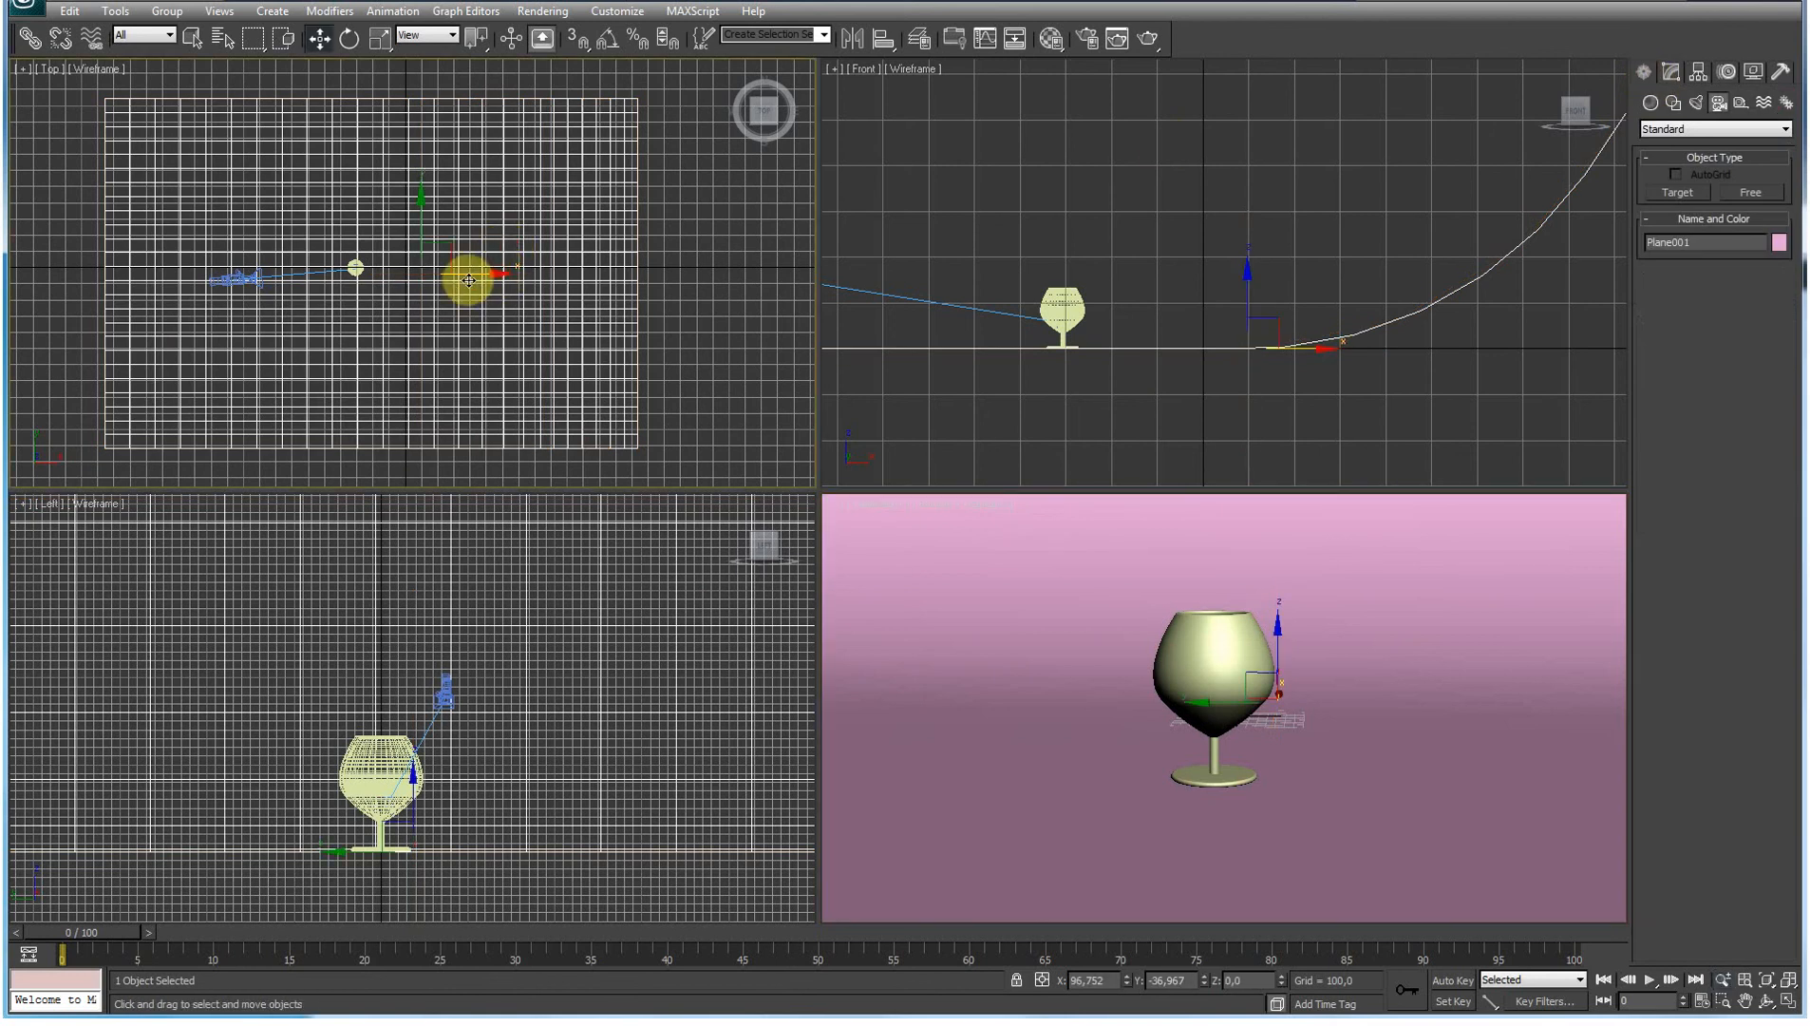
pyautogui.moveTo(473, 277); pyautogui.dragTo(553, 276)
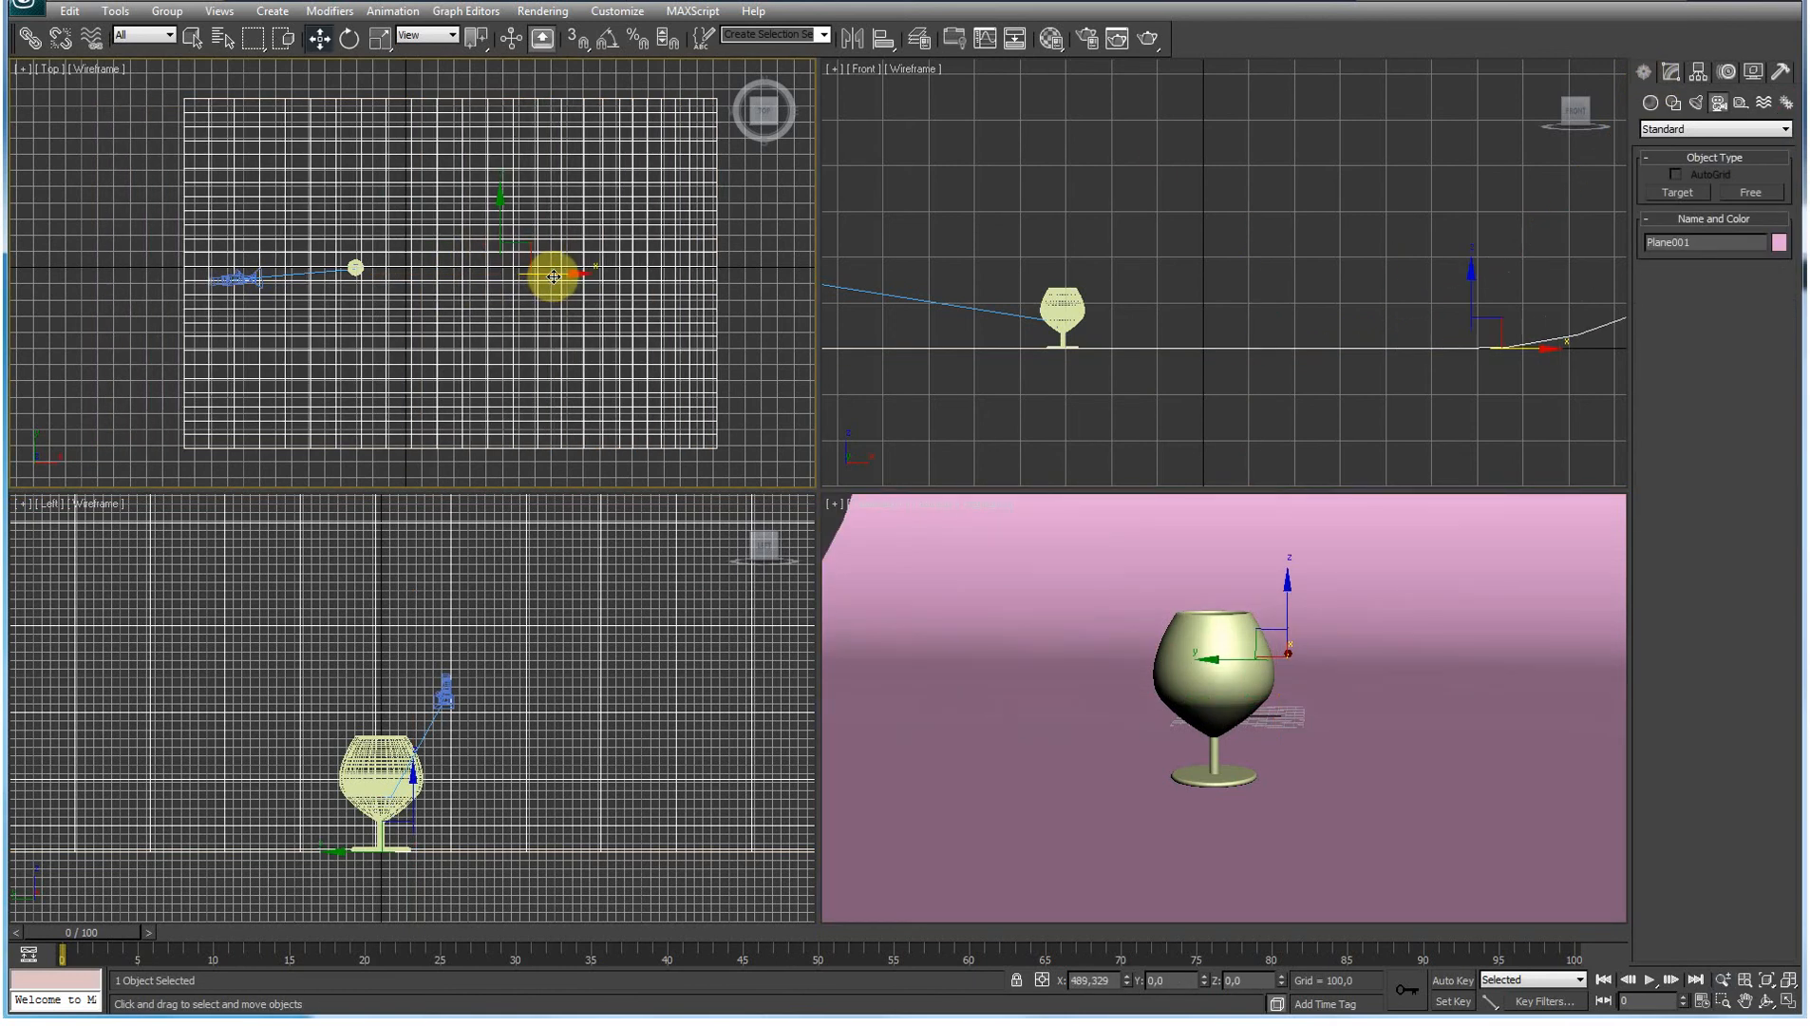
pyautogui.moveTo(501, 210)
pyautogui.mouseDown()
pyautogui.moveTo(489, 178)
pyautogui.moveTo(488, 218)
pyautogui.mouseUp()
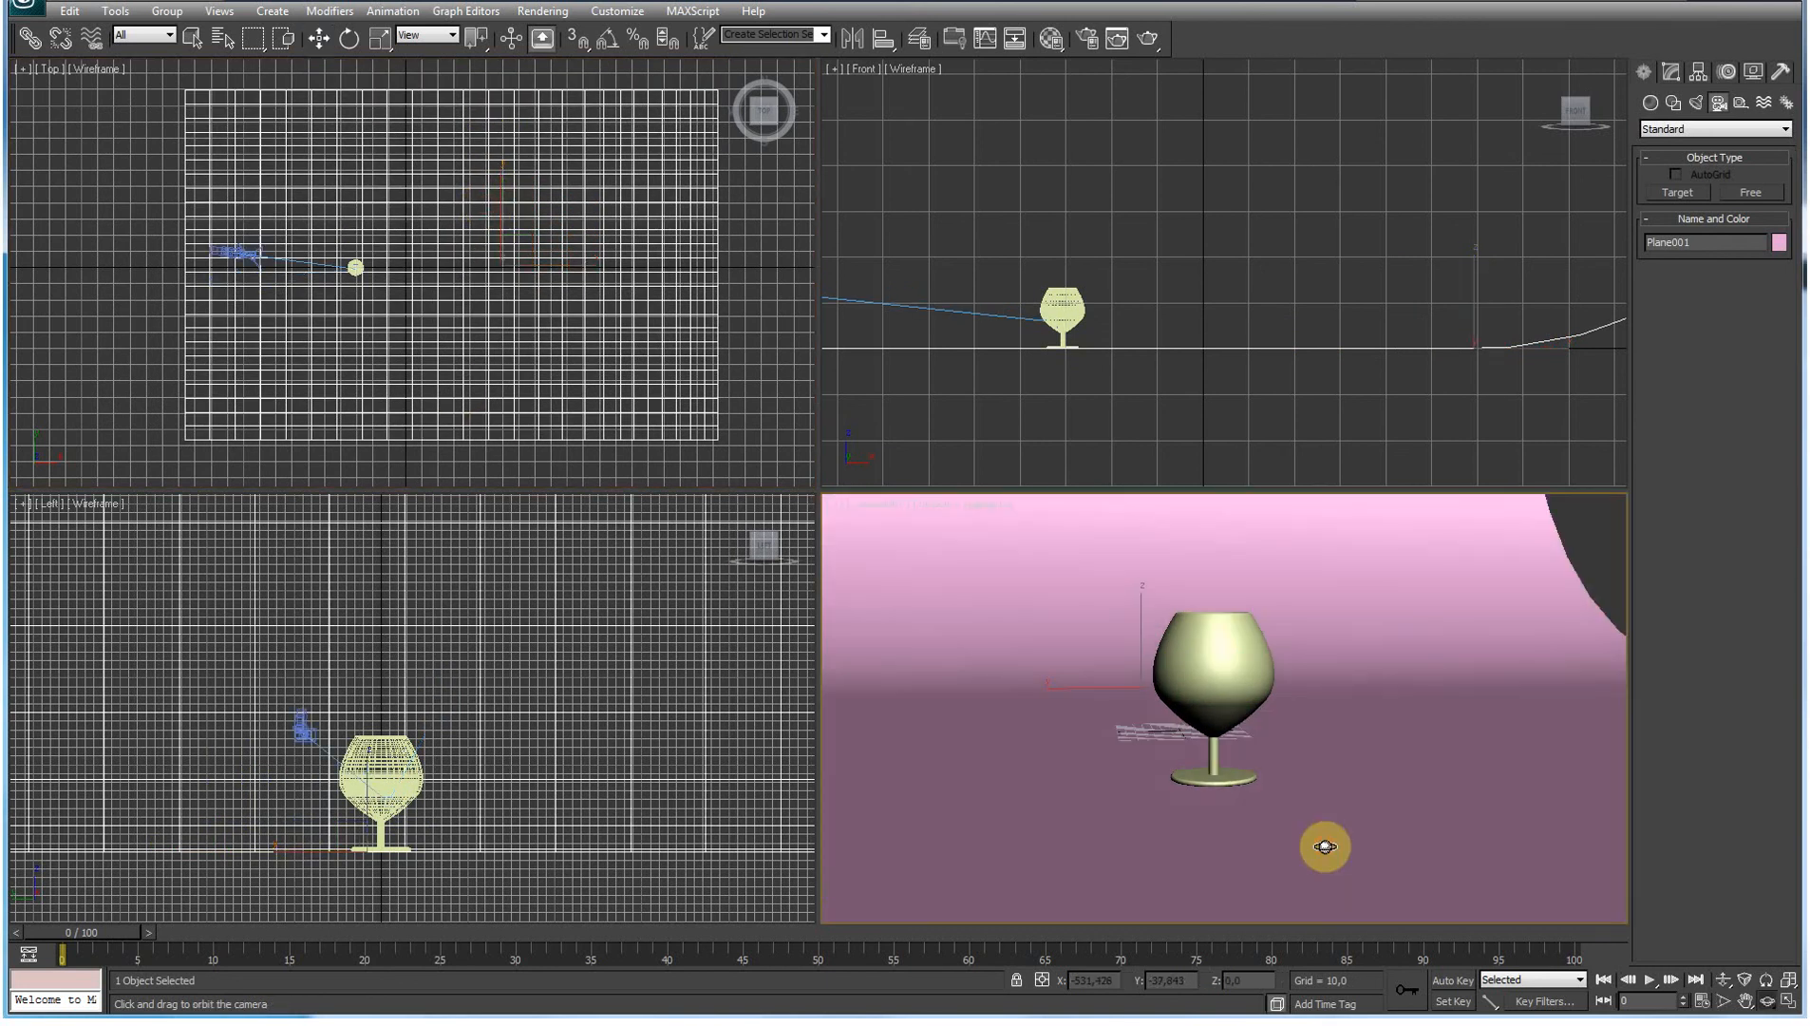
pyautogui.moveTo(1328, 829)
pyautogui.mouseDown()
pyautogui.moveTo(1299, 826)
pyautogui.moveTo(1334, 831)
pyautogui.mouseUp()
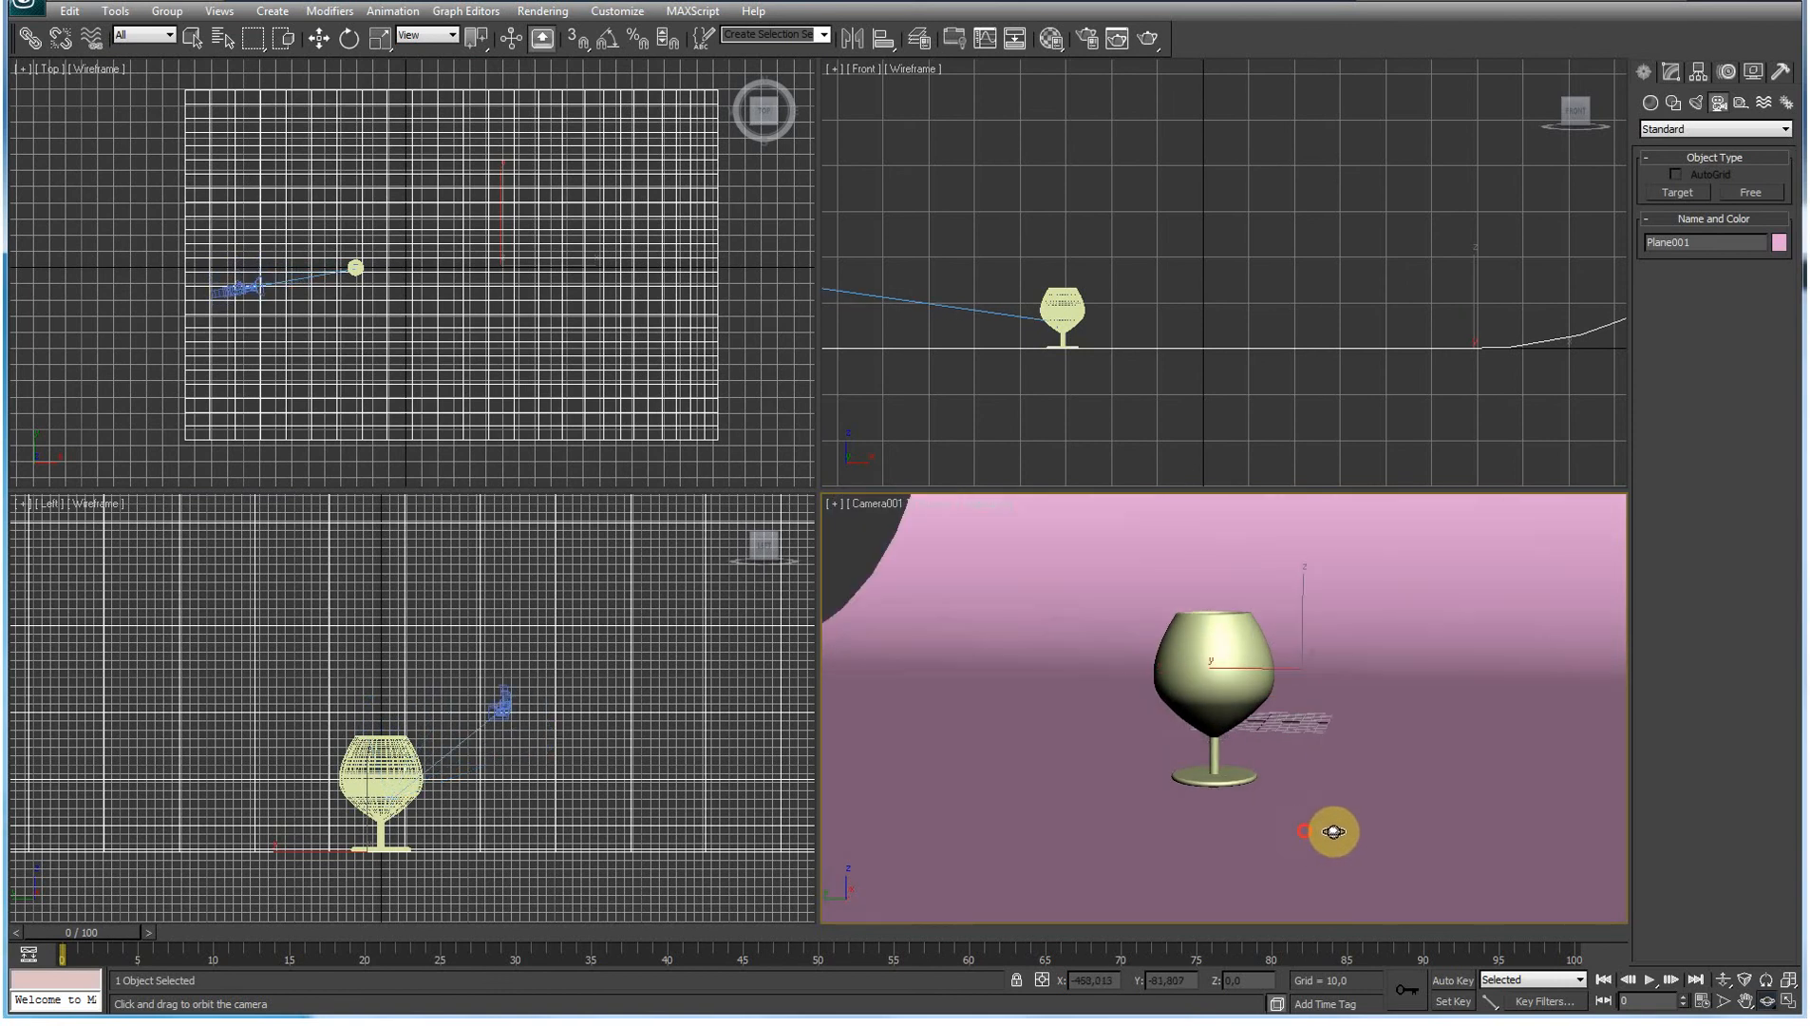
# Step: Place a standard Target Spot with shadows on in the Front view, above the camera and aimed at the glass from about 1032 units away
pyautogui.click(1693, 102)
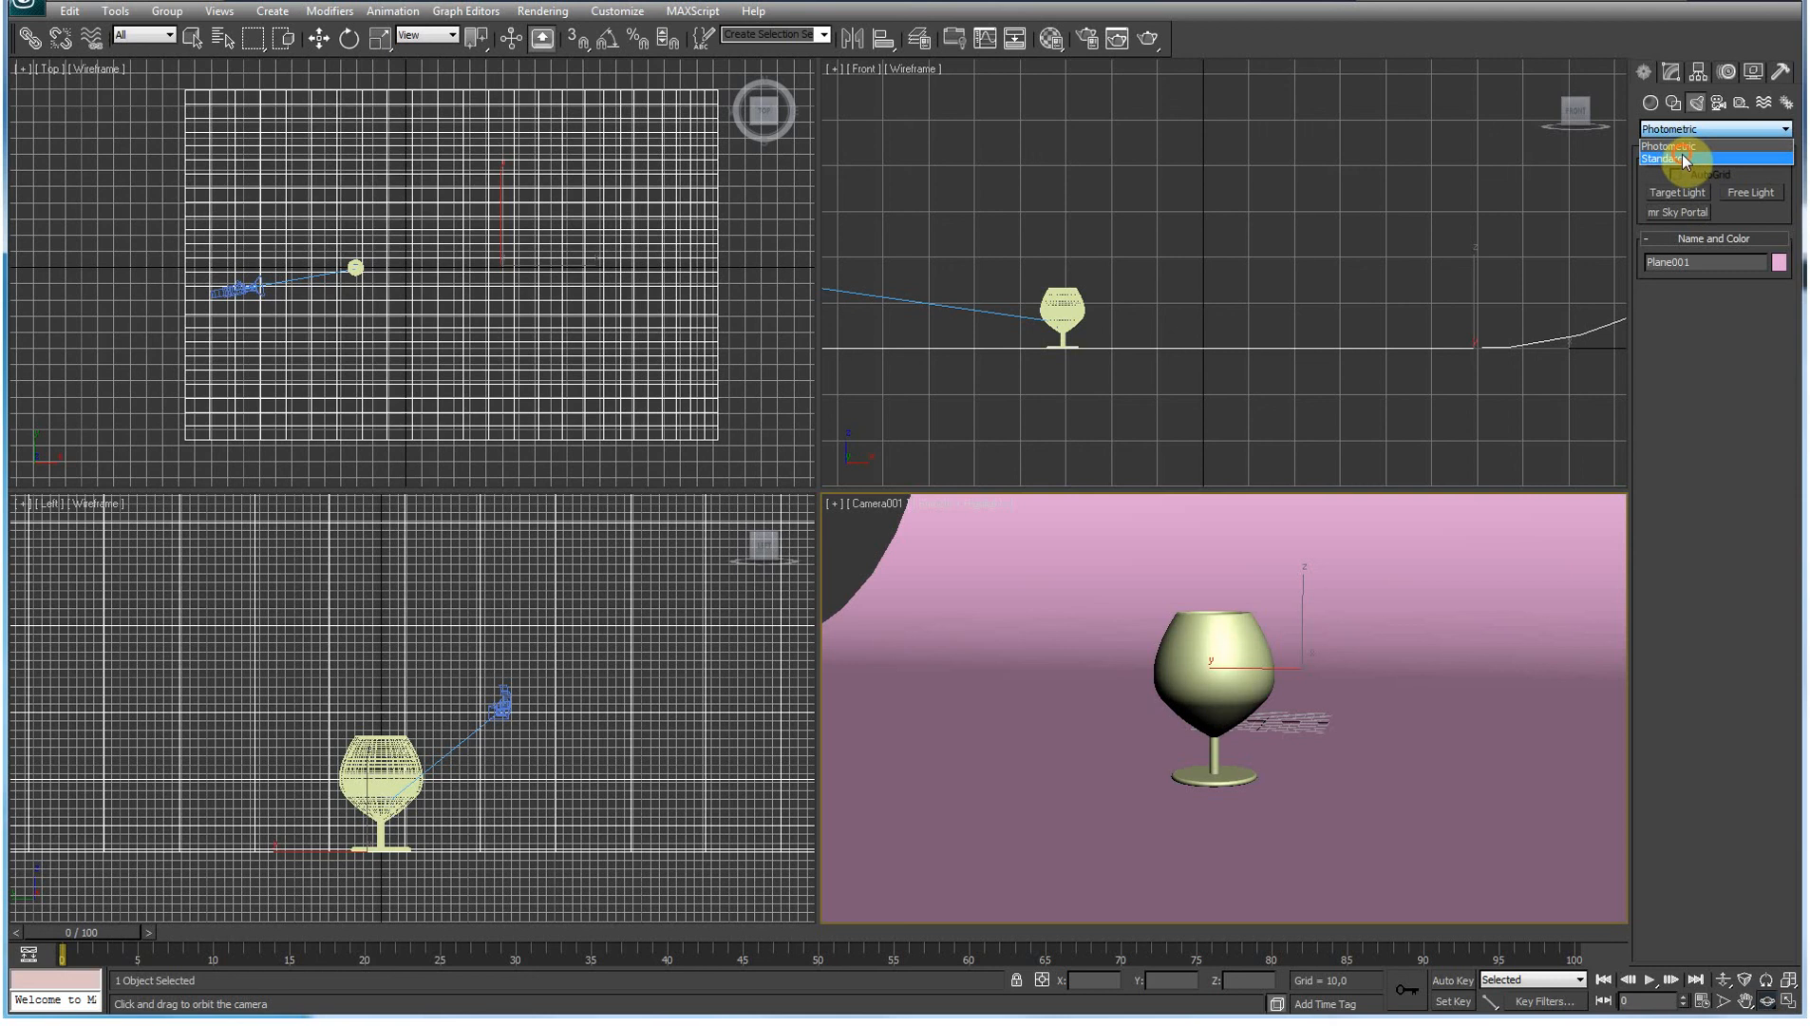
pyautogui.click(1683, 158)
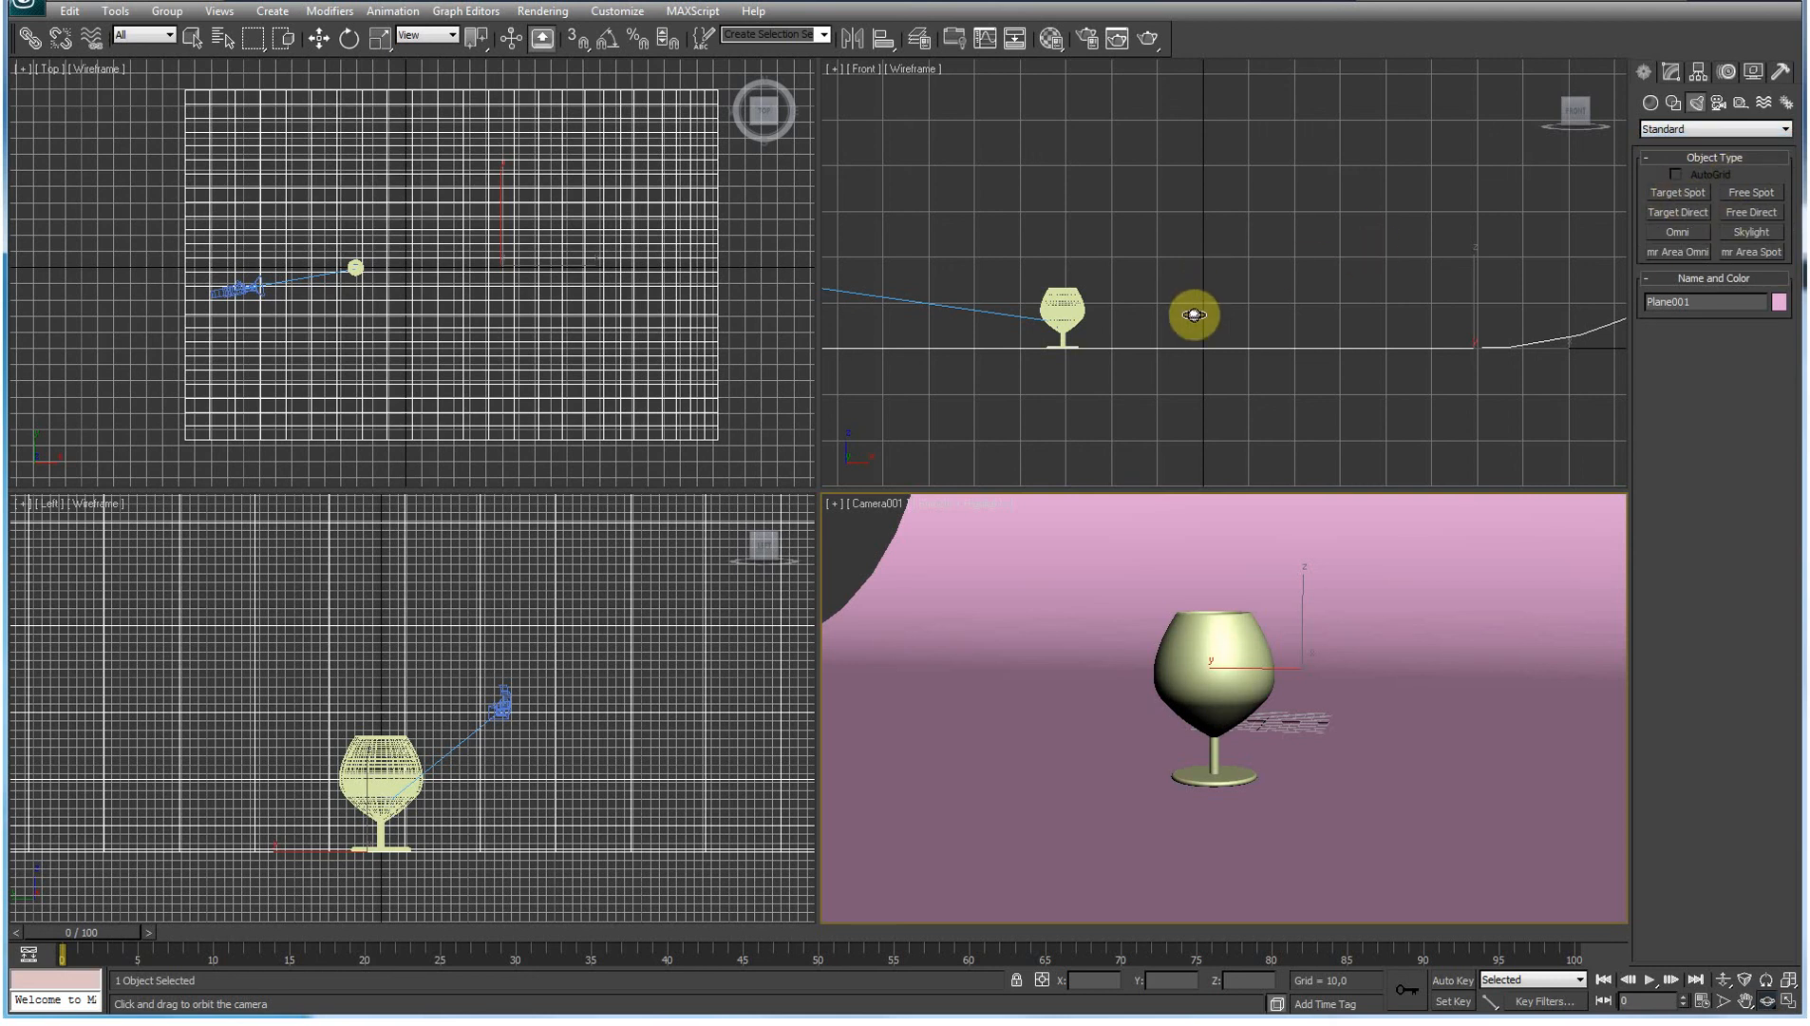
pyautogui.press('w')
pyautogui.click(1745, 1002)
pyautogui.click(1172, 293)
pyautogui.moveTo(1140, 221); pyautogui.dragTo(1379, 302)
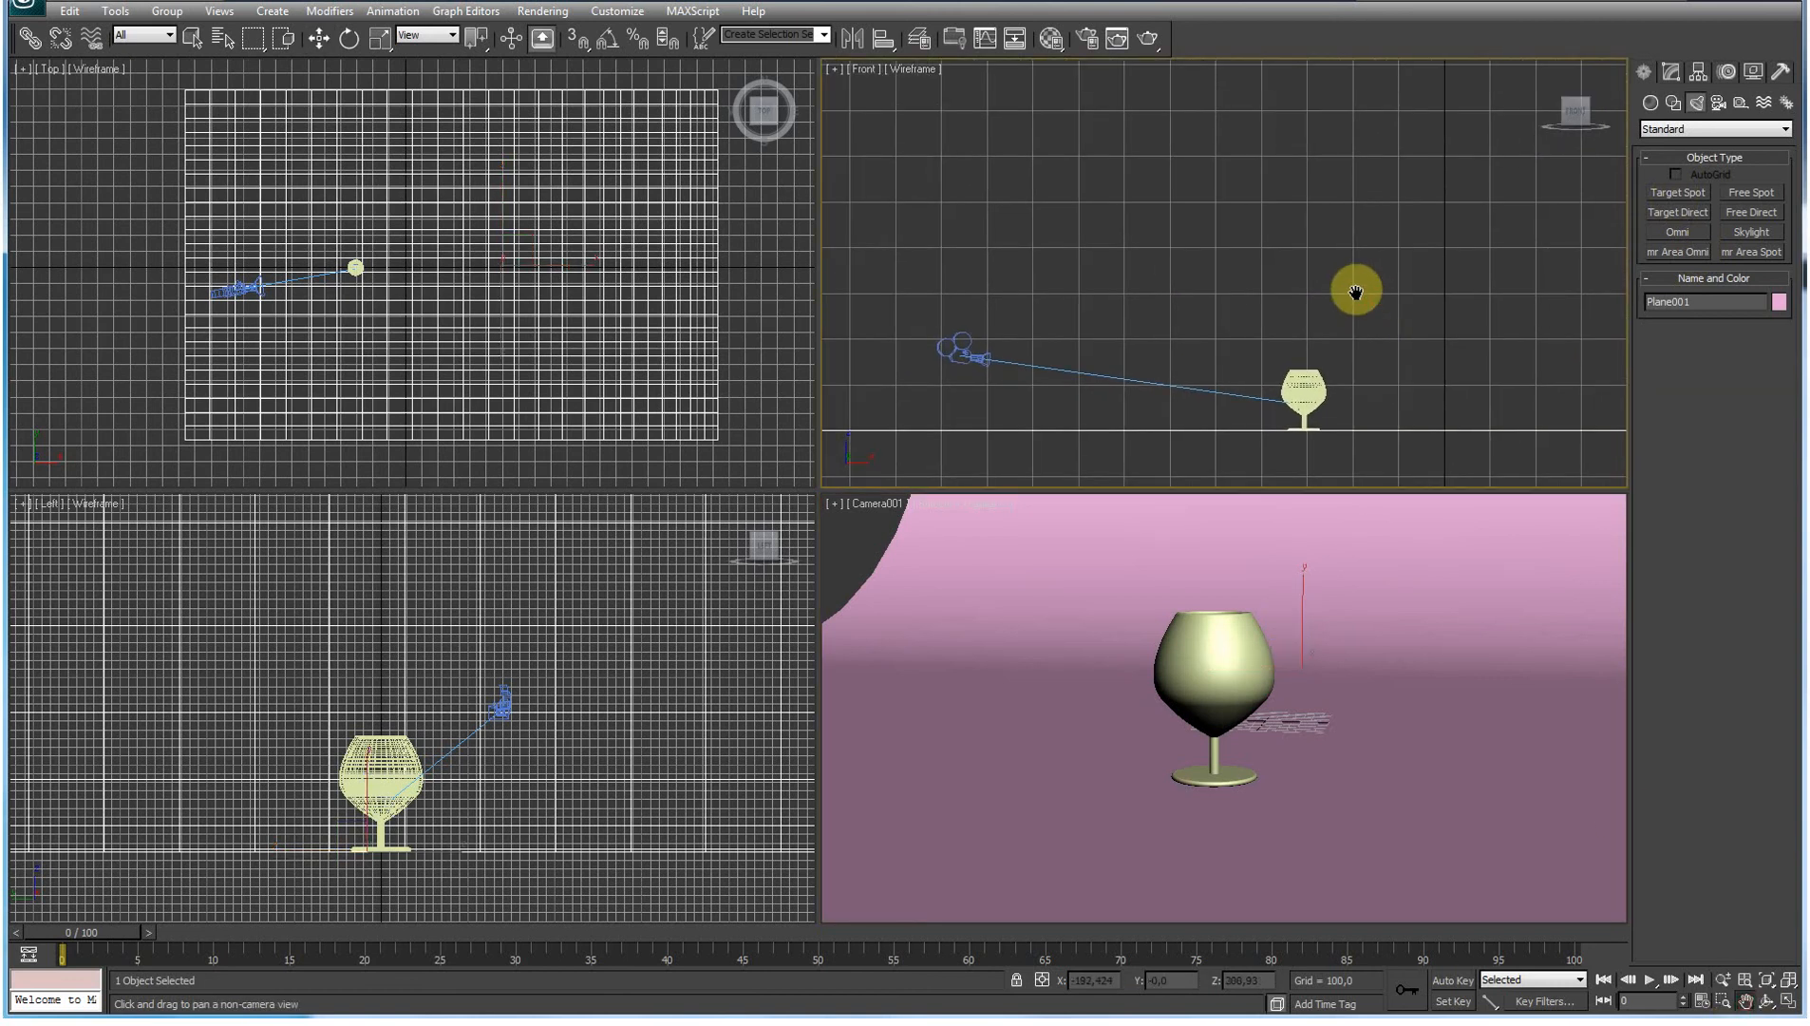
pyautogui.click(1681, 194)
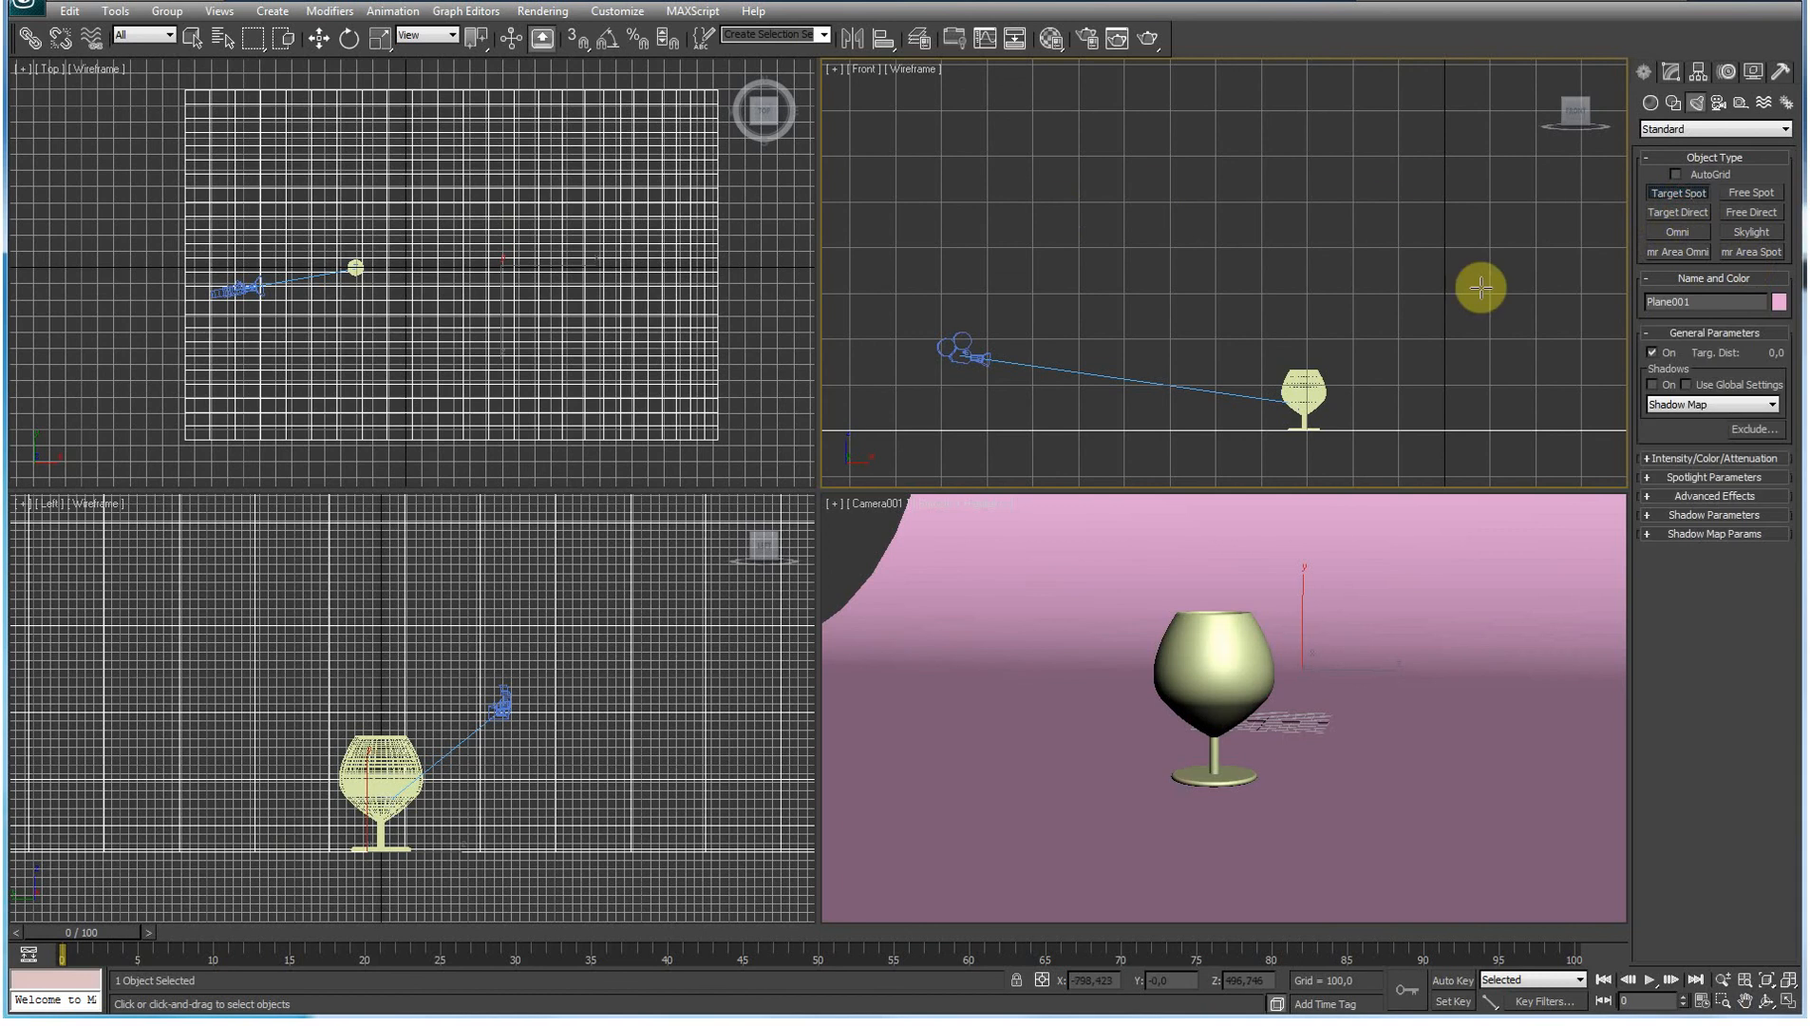
pyautogui.moveTo(903, 162); pyautogui.dragTo(1311, 396)
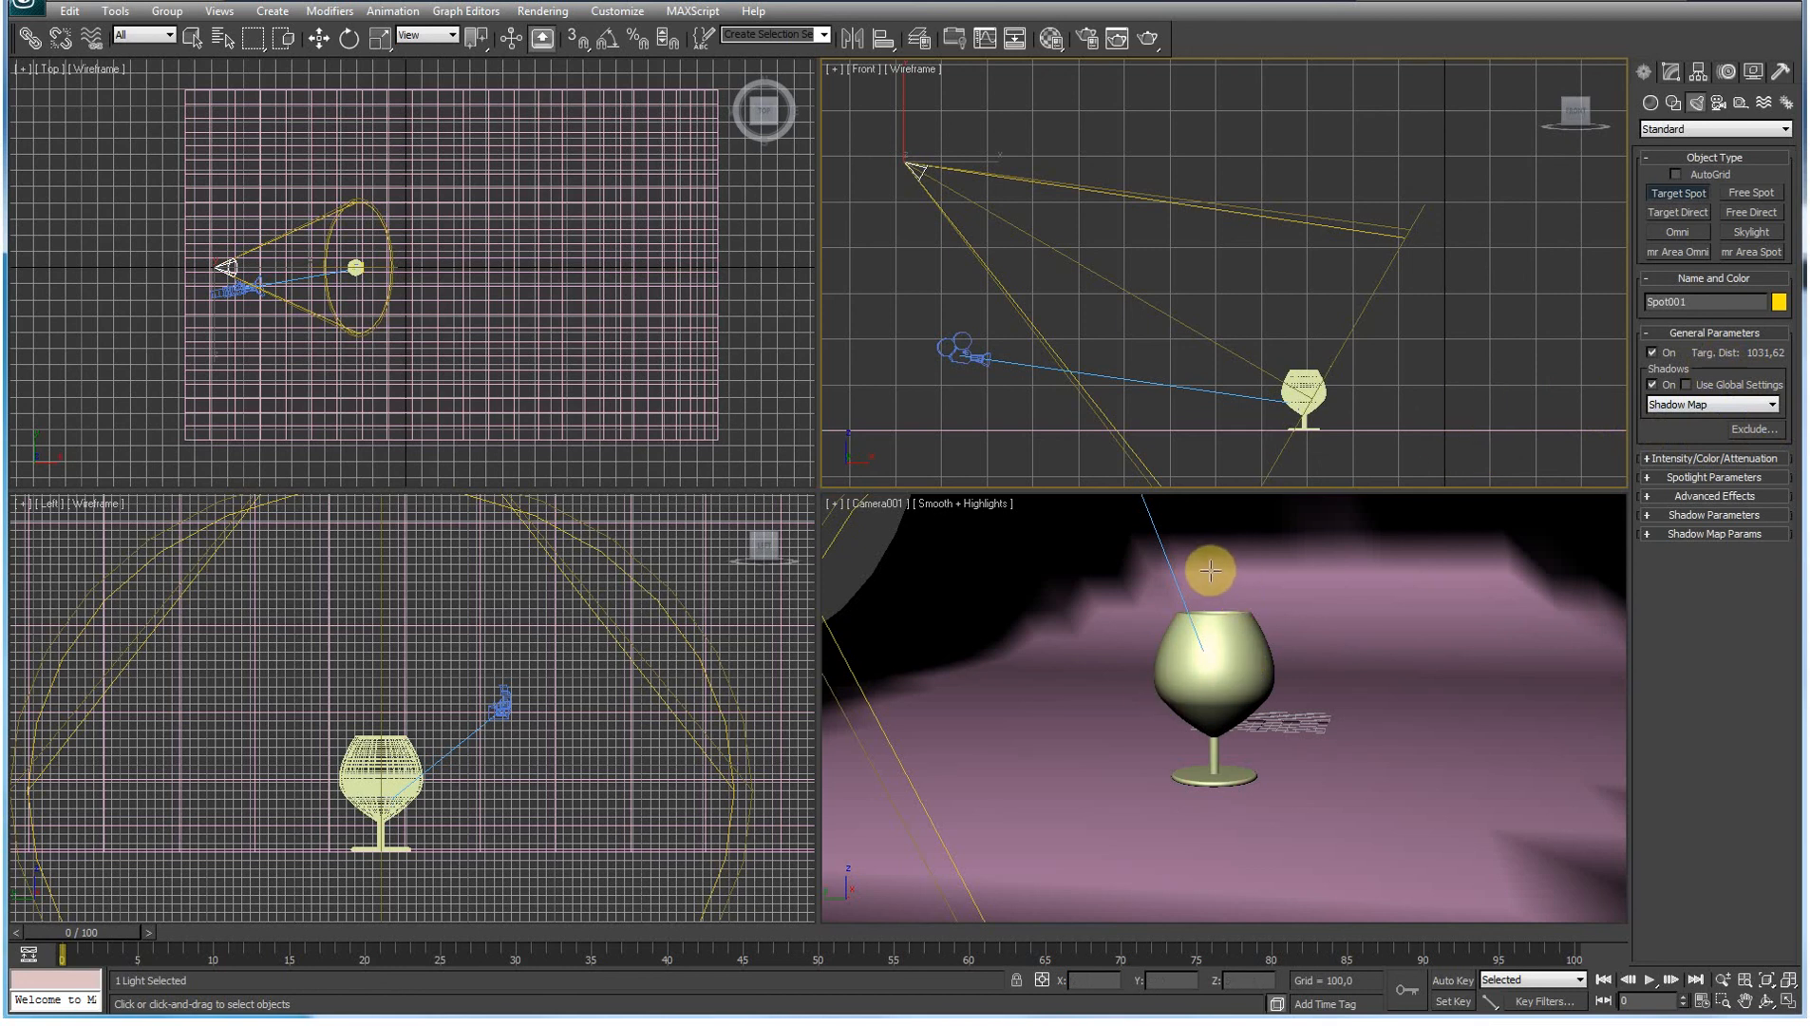
# Step: Switch the Left viewport to the view of the new spotlight and truck the light slightly
pyautogui.press('w')
pyautogui.click(43, 504)
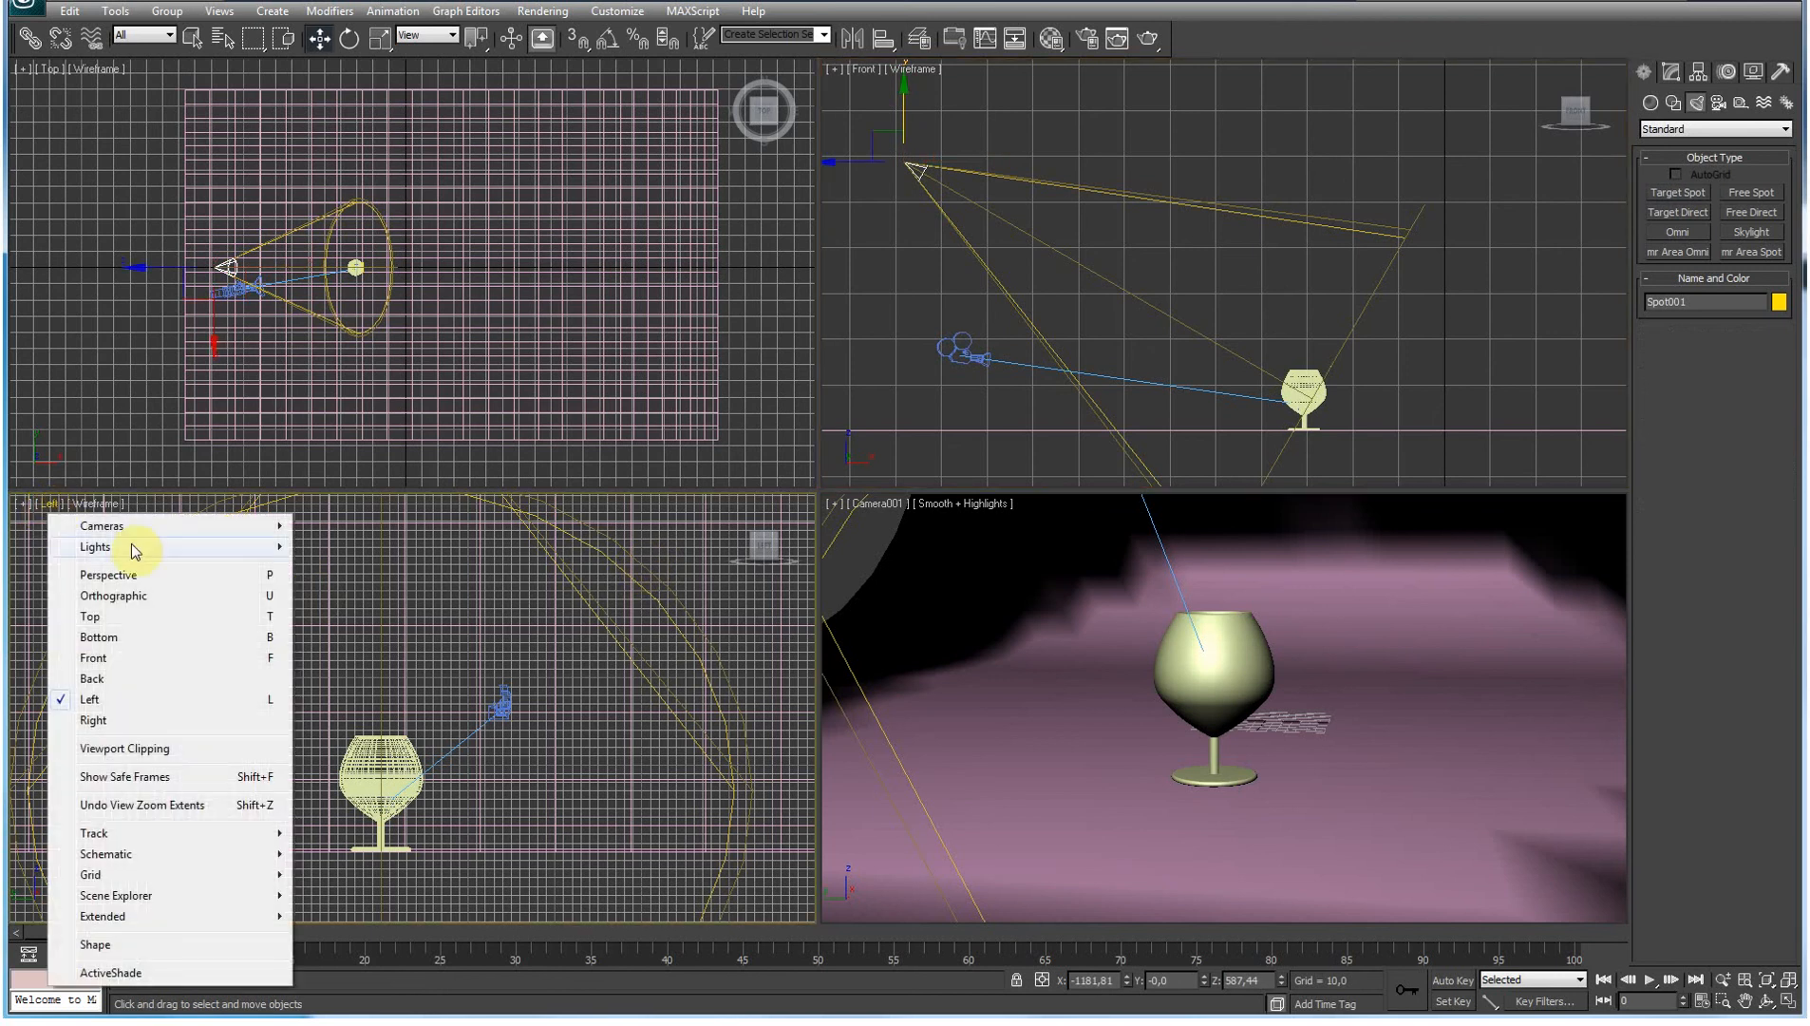
pyautogui.moveTo(131, 547)
pyautogui.click(344, 548)
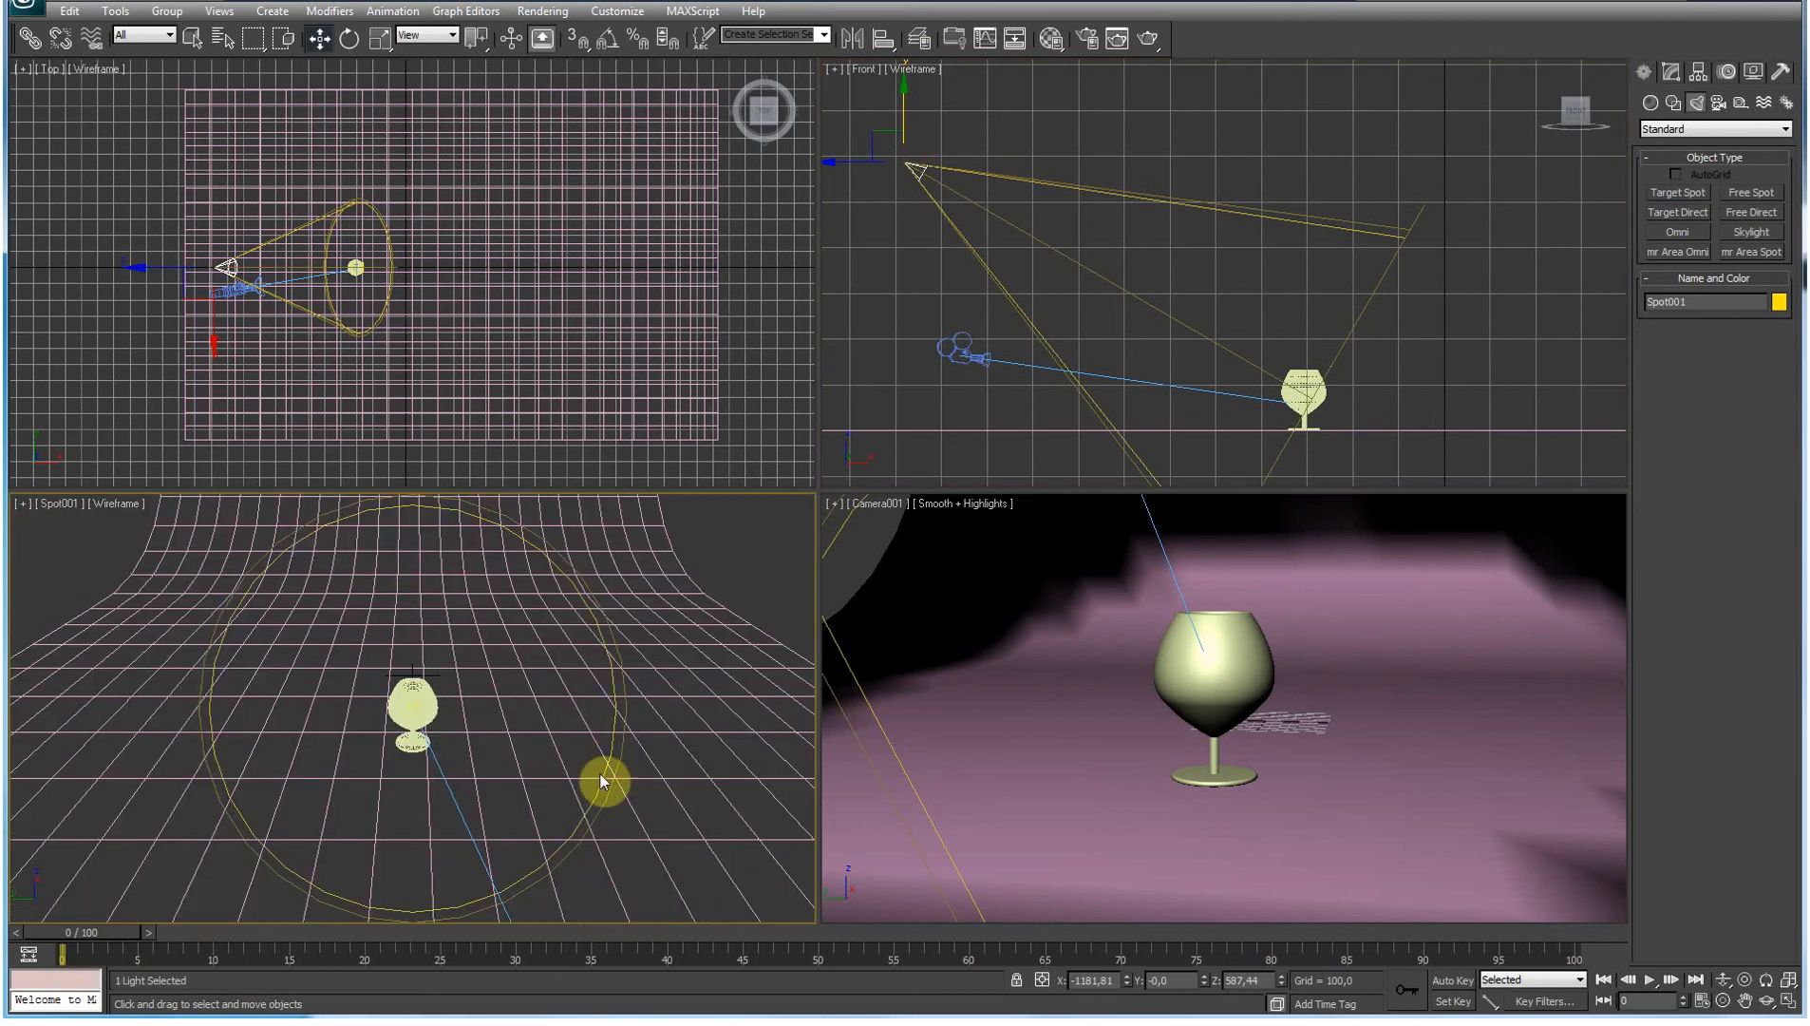
pyautogui.click(1747, 1002)
pyautogui.moveTo(534, 747)
pyautogui.mouseDown()
pyautogui.moveTo(473, 752)
pyautogui.moveTo(567, 751)
pyautogui.moveTo(493, 759)
pyautogui.moveTo(541, 755)
pyautogui.mouseUp()
# Step: Truck the camera slightly upward so the glass sits a little lower in the camera view
pyautogui.click(1322, 765)
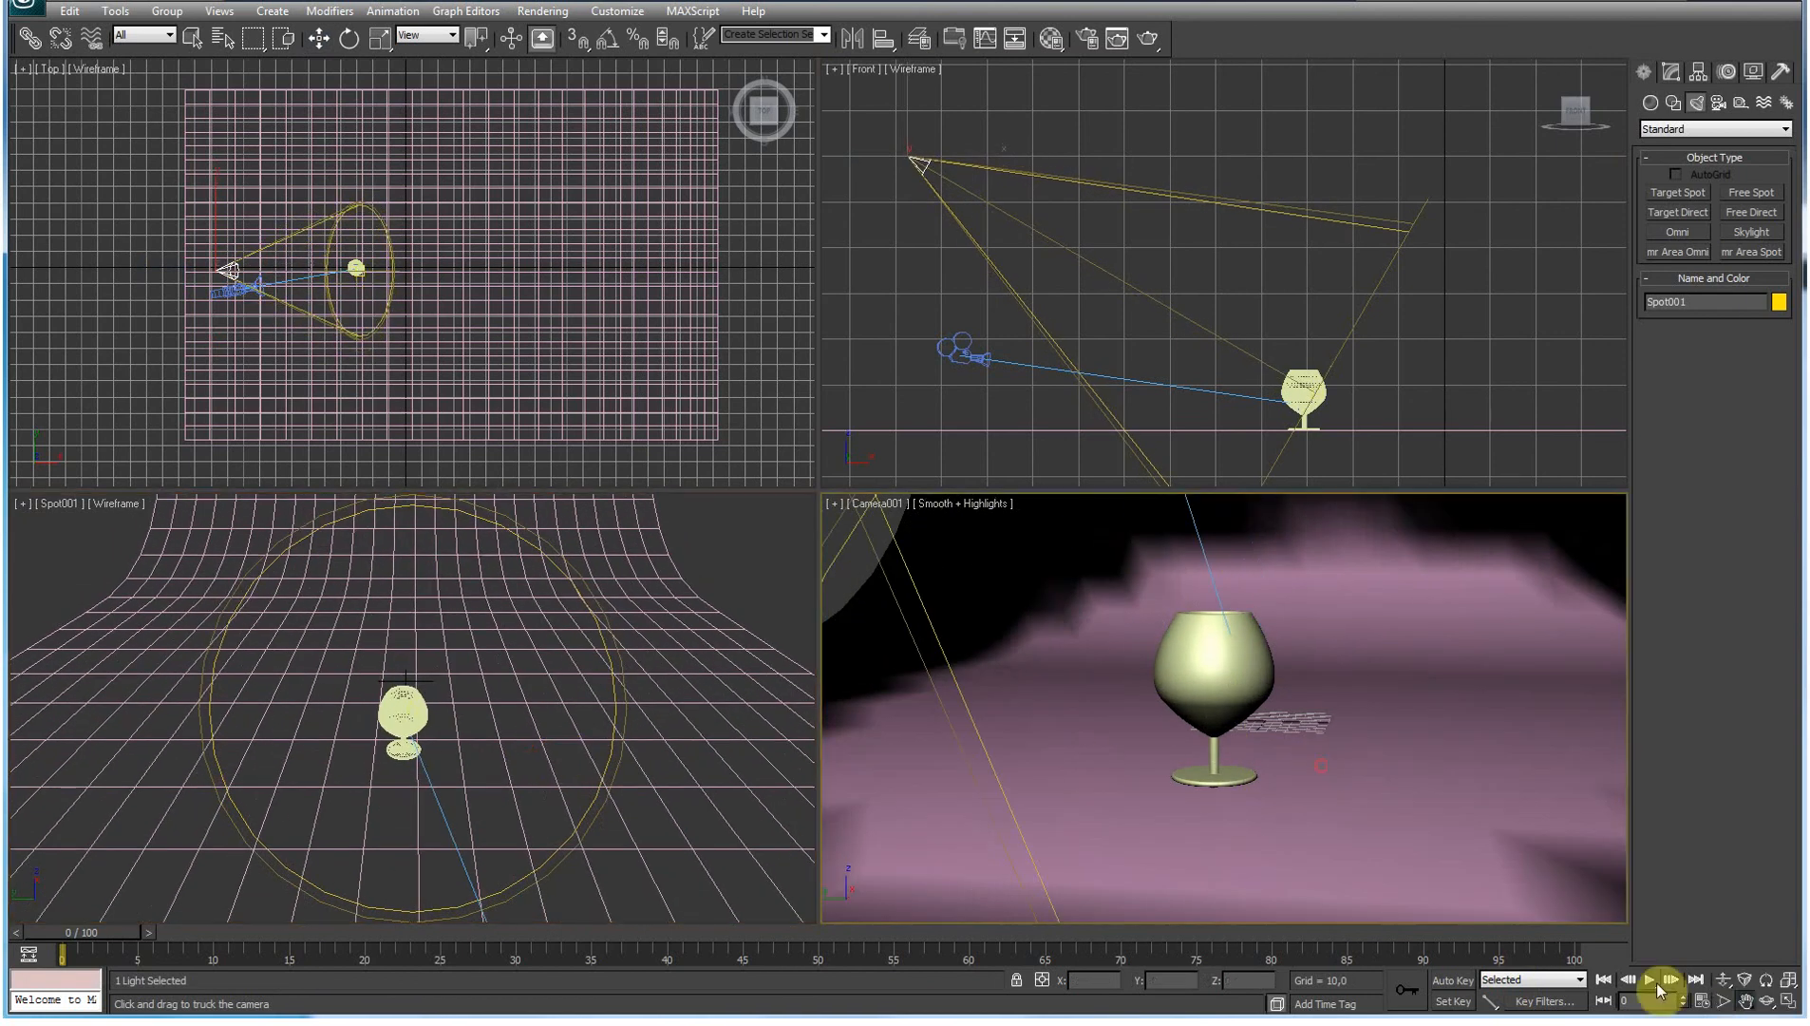
pyautogui.click(1748, 1002)
pyautogui.moveTo(1440, 709)
pyautogui.mouseDown()
pyautogui.moveTo(1352, 727)
pyautogui.moveTo(1478, 674)
pyautogui.moveTo(1402, 714)
pyautogui.moveTo(1450, 680)
pyautogui.moveTo(1418, 735)
pyautogui.moveTo(1425, 723)
pyautogui.mouseUp()
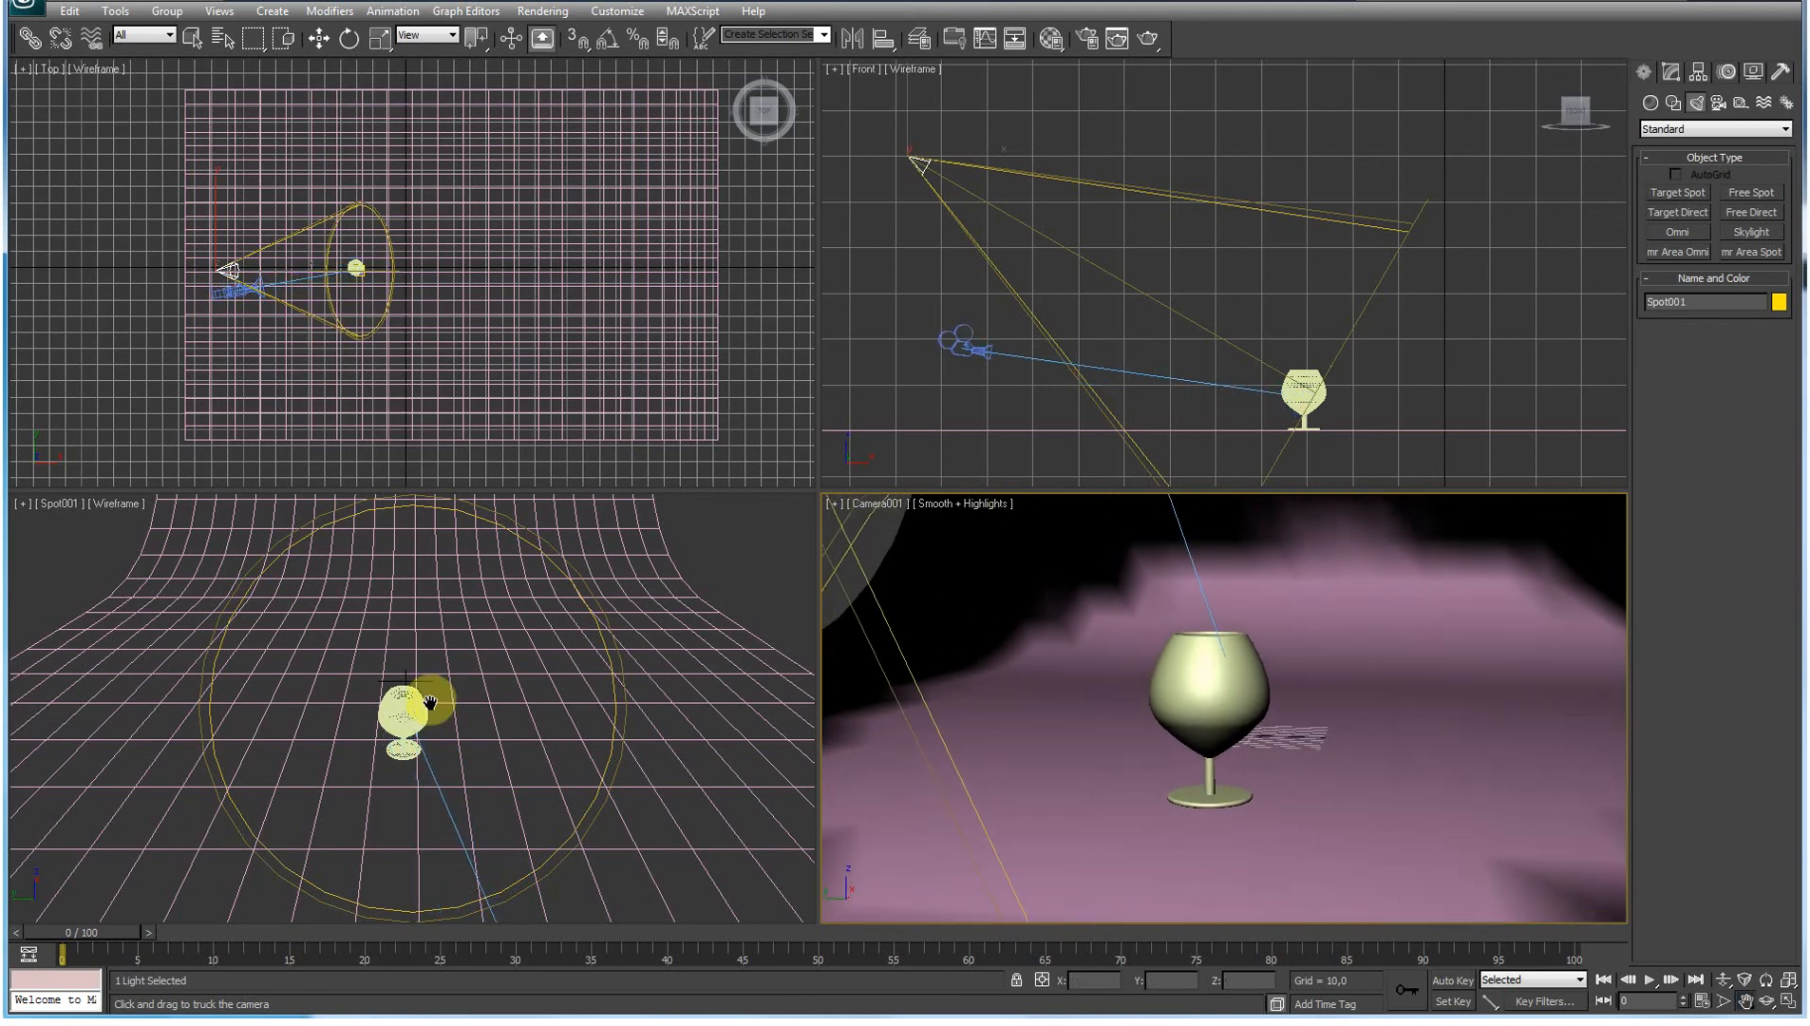
# Step: Set the spotlight viewport's shading to Smooth + Highlights
pyautogui.click(479, 689)
pyautogui.click(114, 504)
pyautogui.click(193, 528)
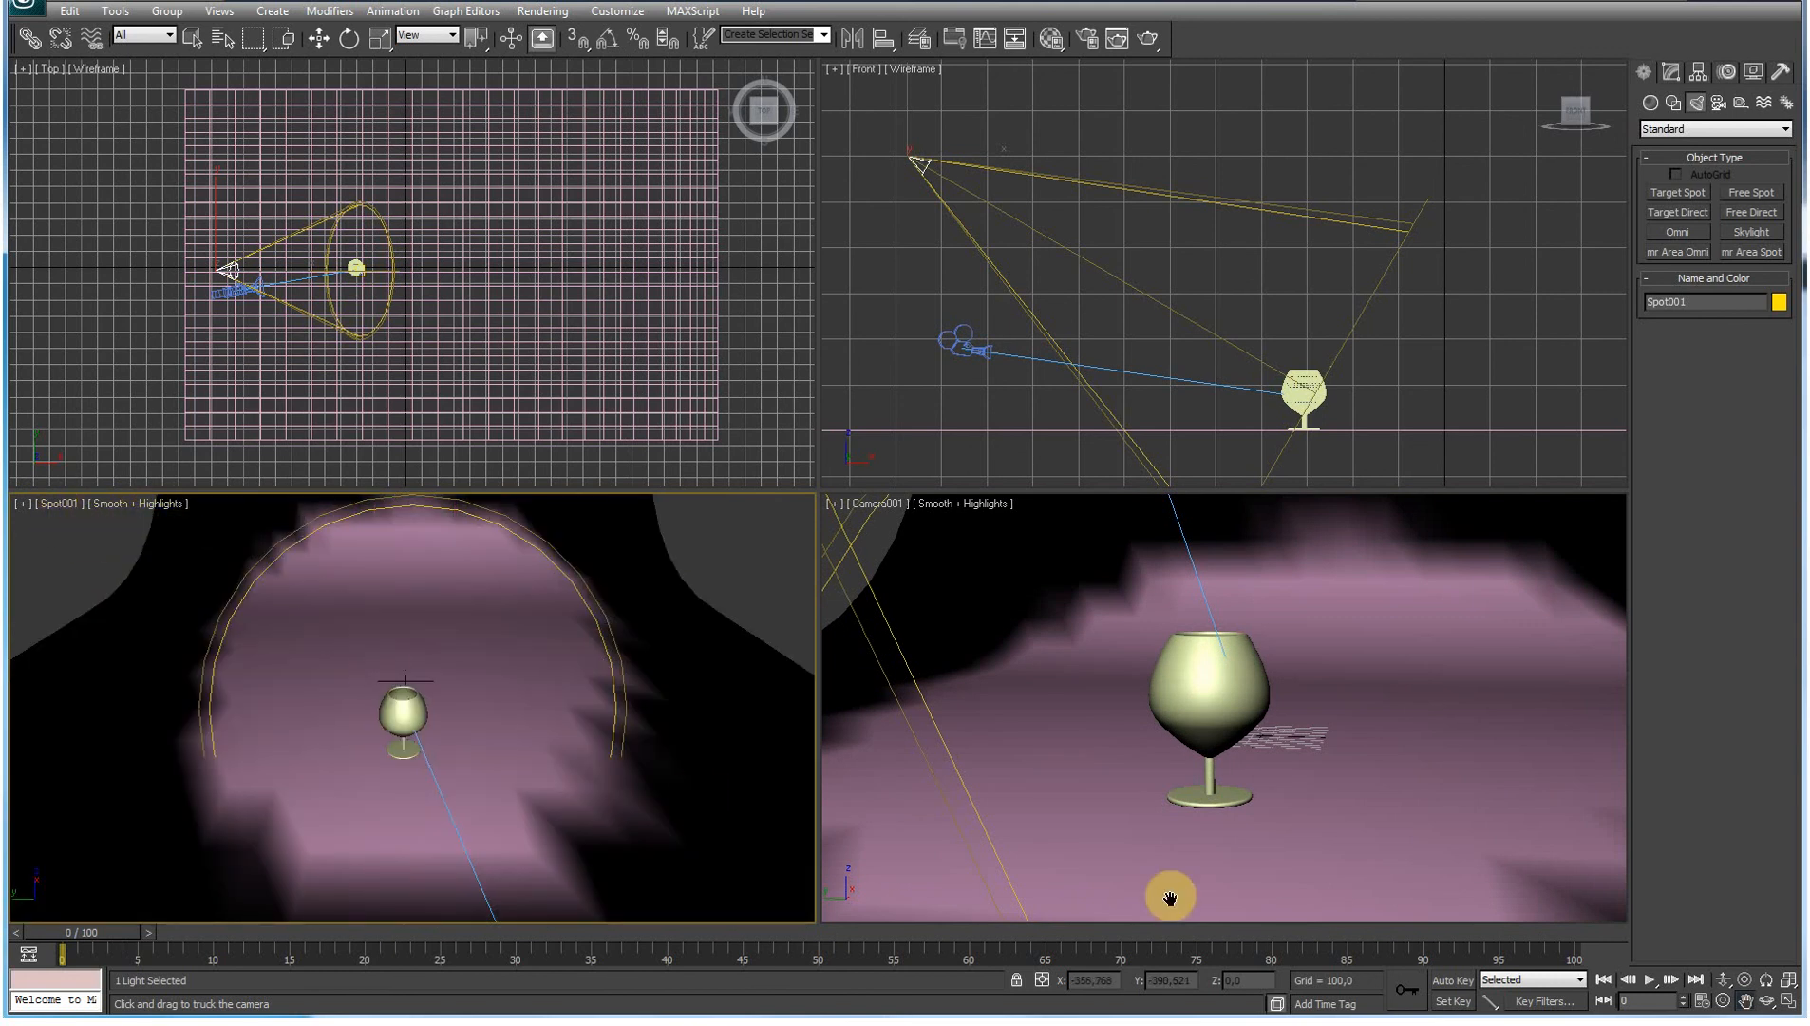
# Step: Truck the spotlight, orbit it around to the side of the glass opposite the camera's offset, and dolly it closer
pyautogui.click(1745, 1000)
pyautogui.moveTo(425, 665)
pyautogui.mouseDown()
pyautogui.moveTo(355, 674)
pyautogui.moveTo(464, 678)
pyautogui.moveTo(439, 685)
pyautogui.mouseUp()
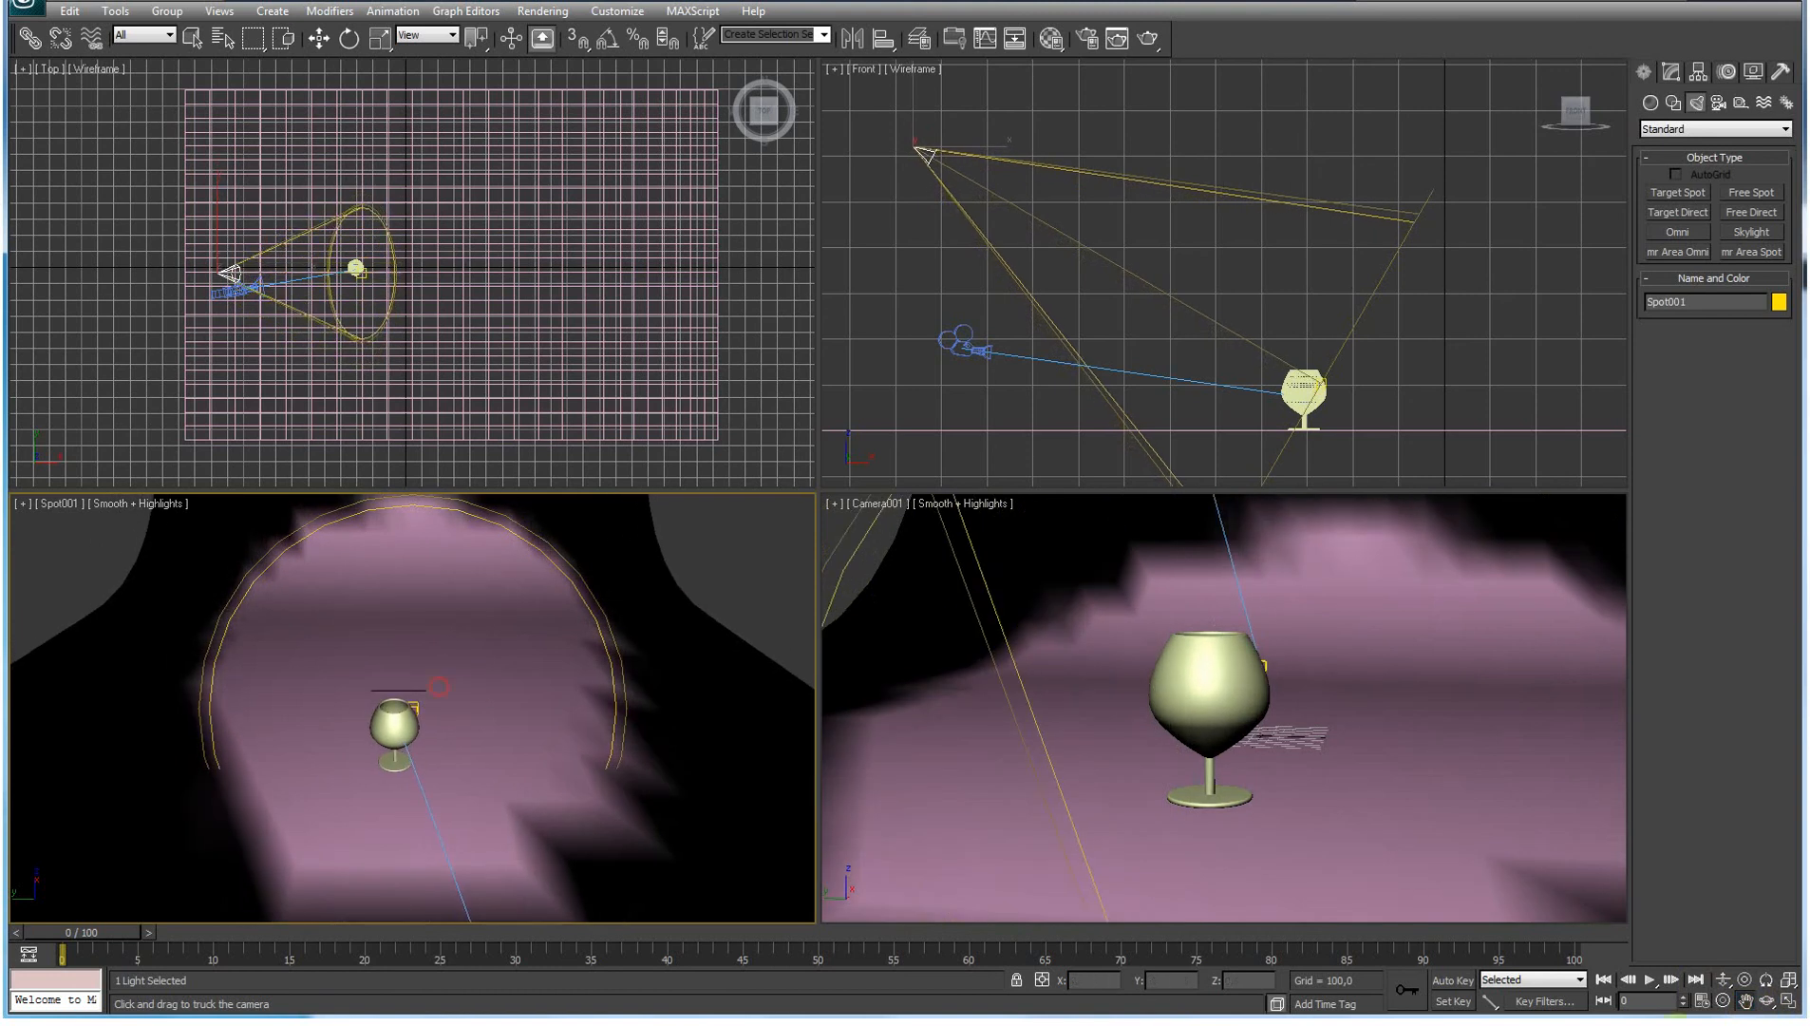
pyautogui.click(1768, 1001)
pyautogui.moveTo(316, 755); pyautogui.dragTo(352, 738)
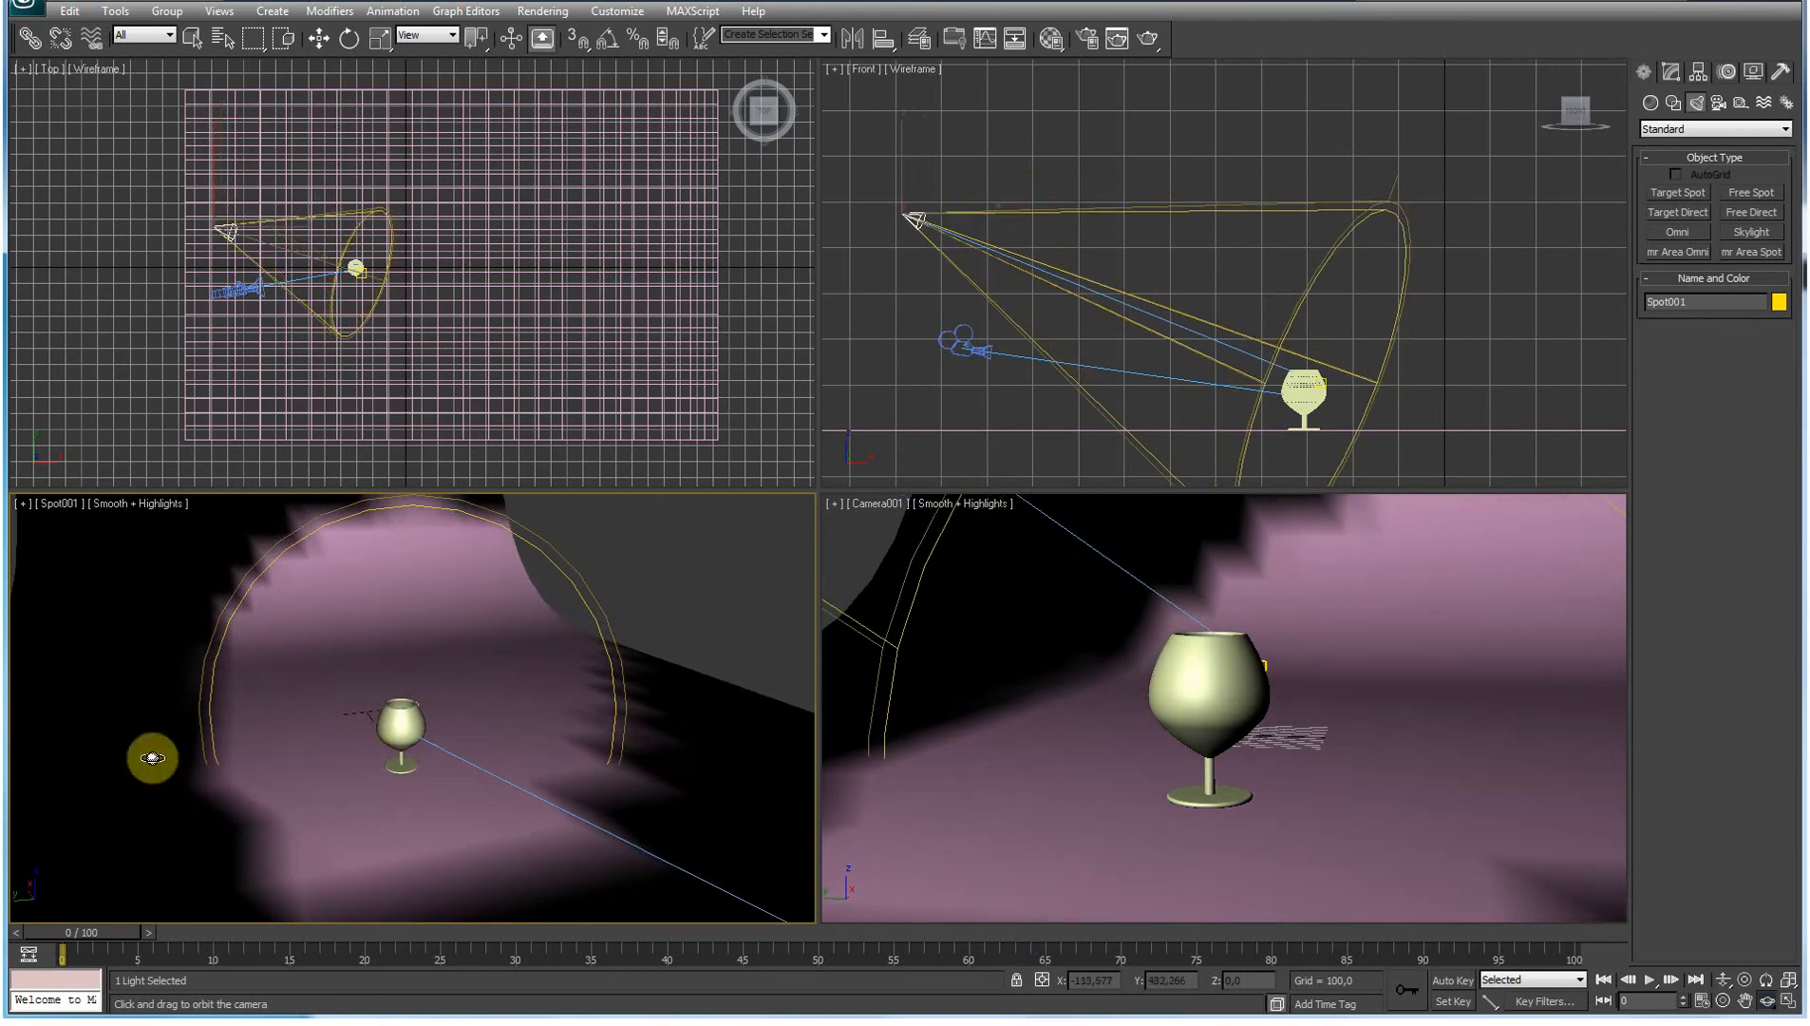
pyautogui.click(1723, 979)
pyautogui.moveTo(423, 712)
pyautogui.mouseDown()
pyautogui.moveTo(425, 734)
pyautogui.moveTo(436, 639)
pyautogui.moveTo(425, 692)
pyautogui.mouseUp()
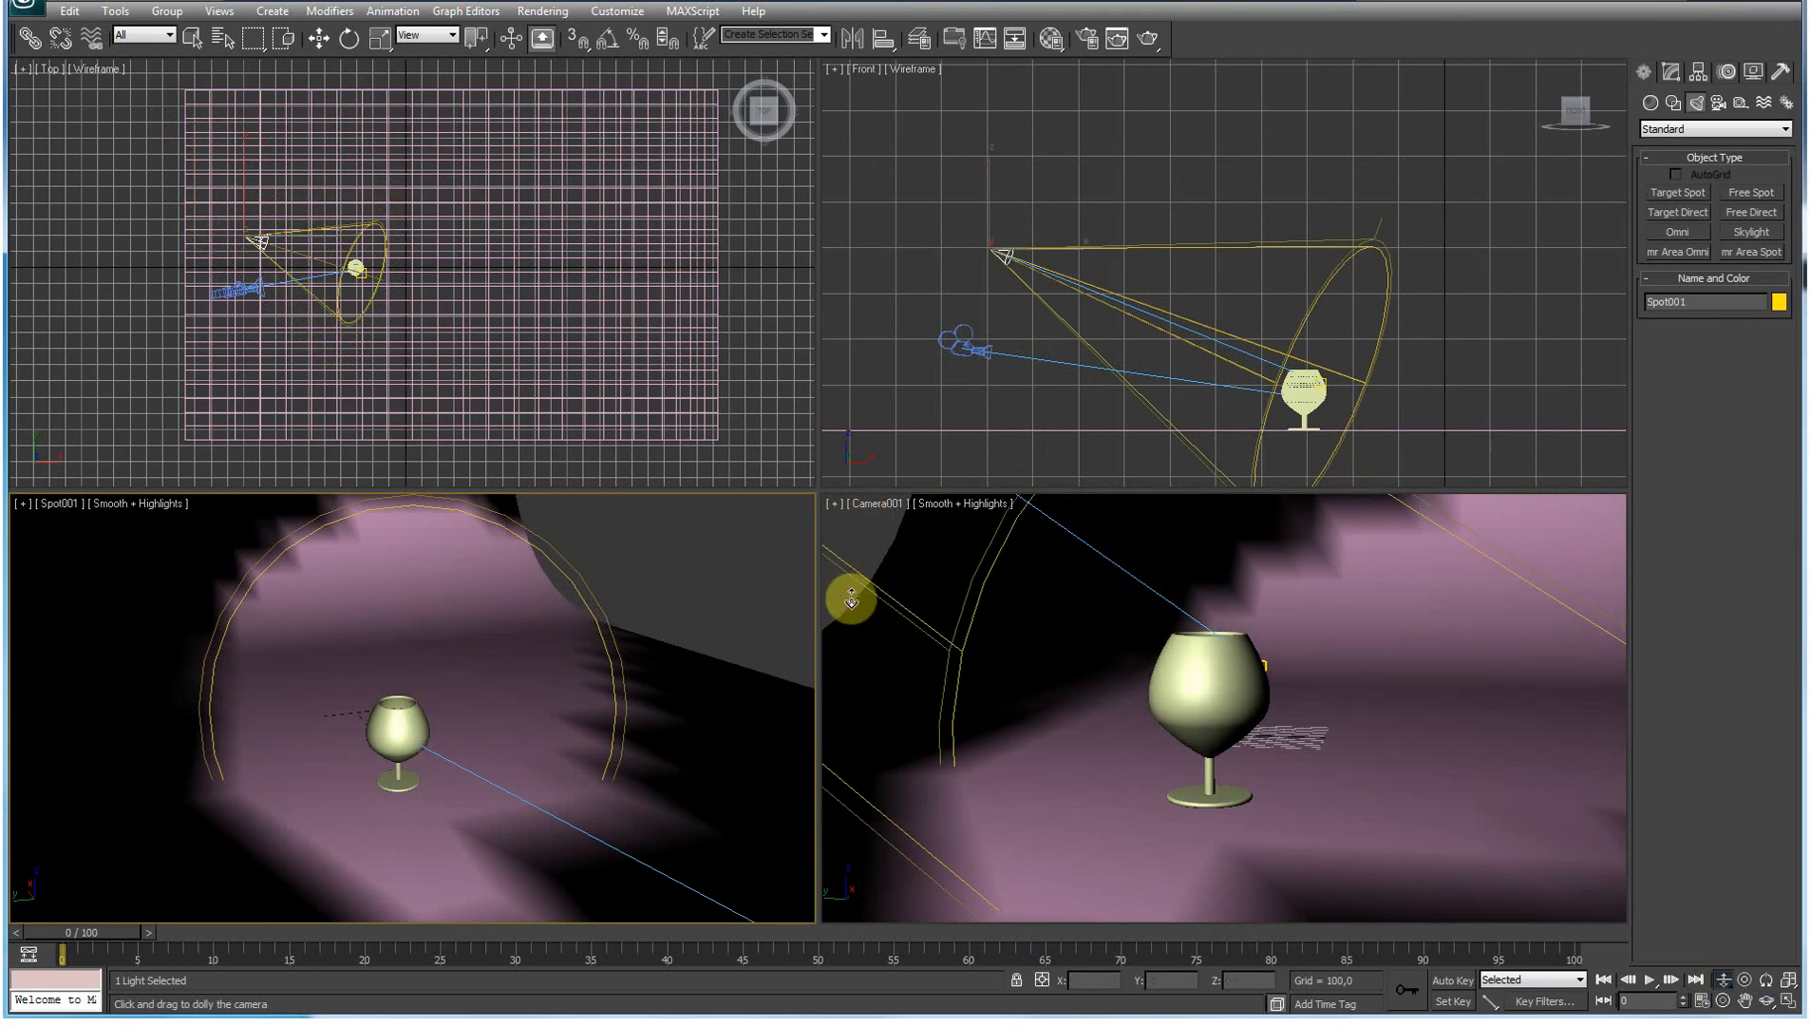
# Step: Enlarge the backdrop plane to a length of about 4130.5 and a width of about 4494.7
pyautogui.press('w')
pyautogui.click(670, 384)
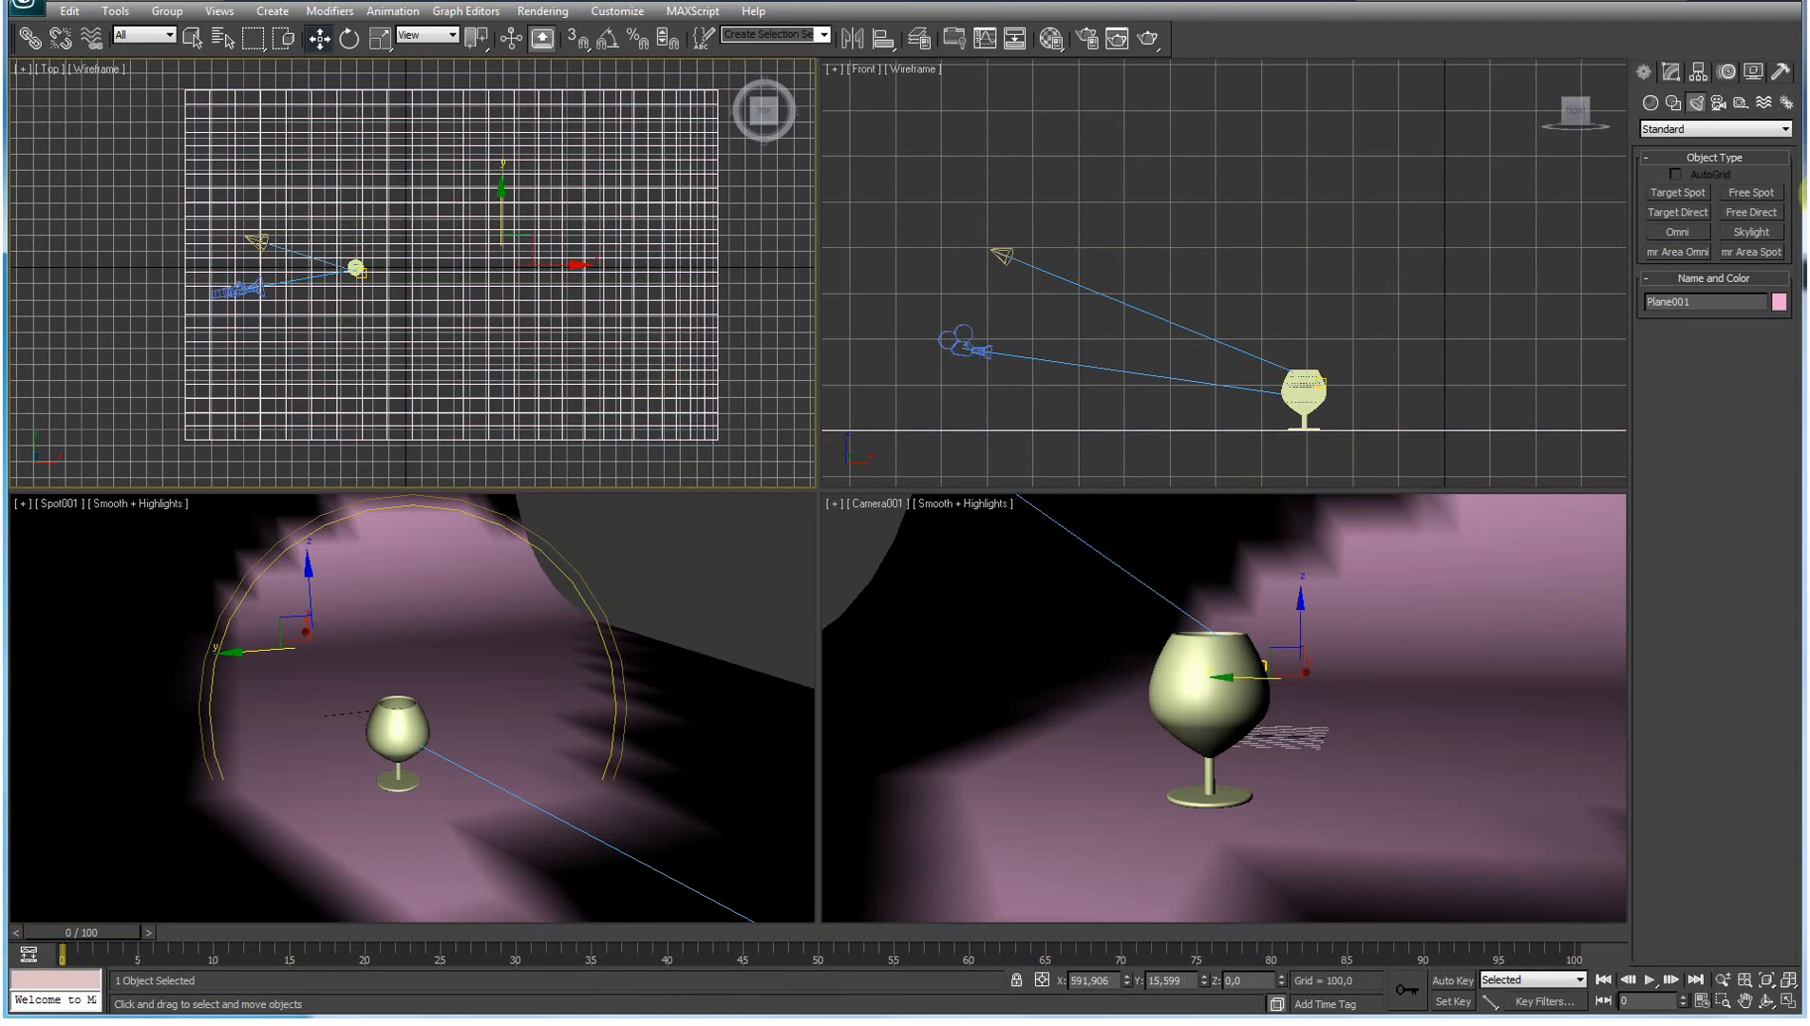
pyautogui.click(1671, 71)
pyautogui.click(1671, 163)
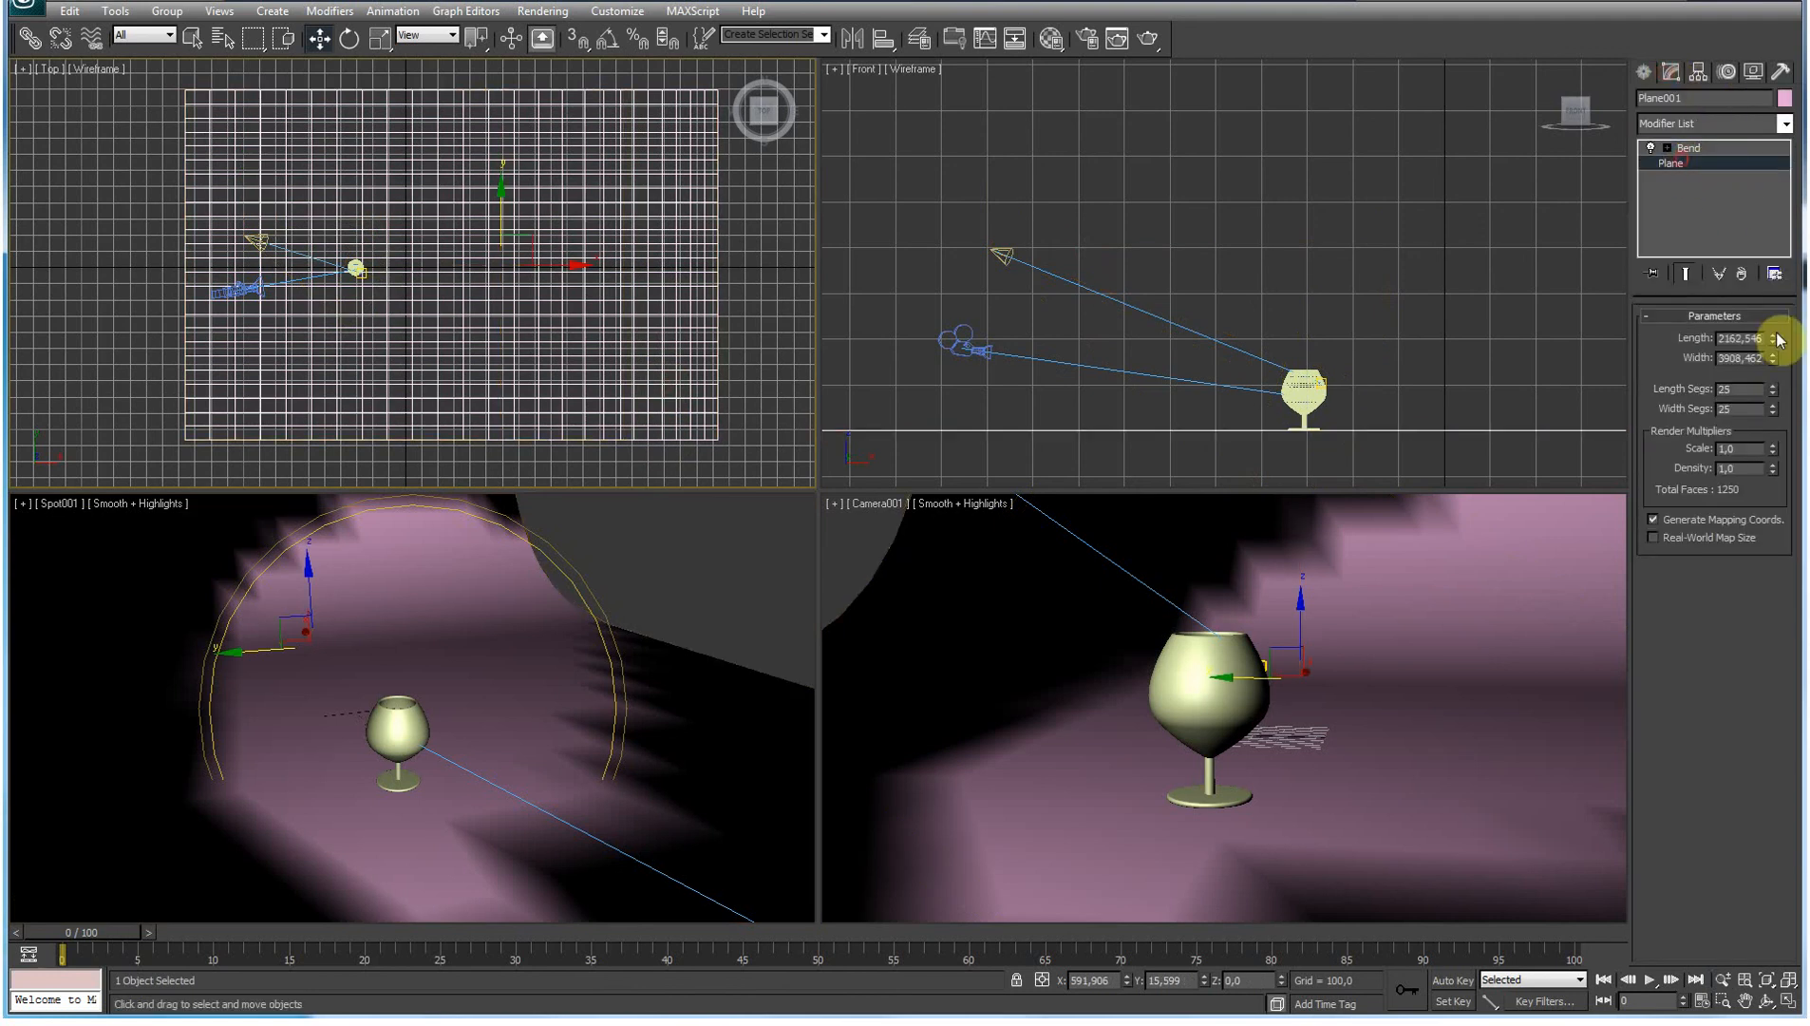
pyautogui.moveTo(1768, 316); pyautogui.dragTo(1763, 249)
pyautogui.moveTo(1771, 356); pyautogui.dragTo(1772, 342)
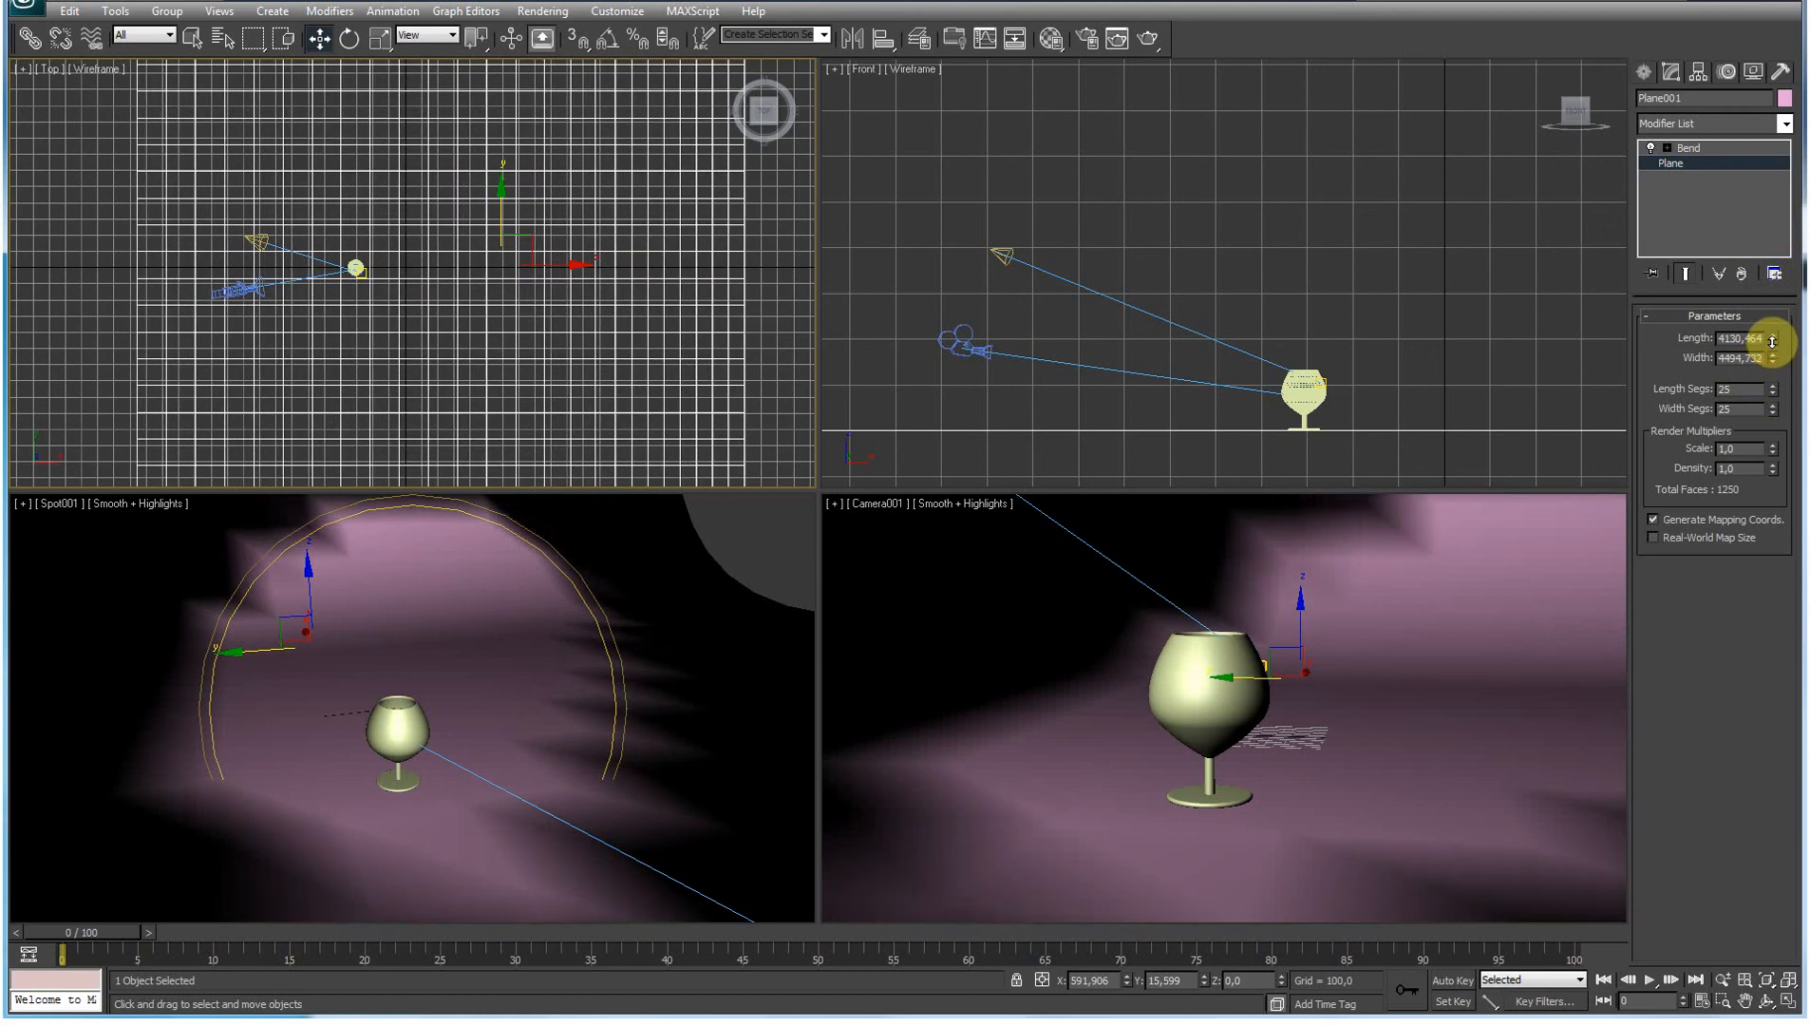
# Step: Render the camera view to check the spotlight and its shadow, and close the rendered frame
pyautogui.click(959, 714)
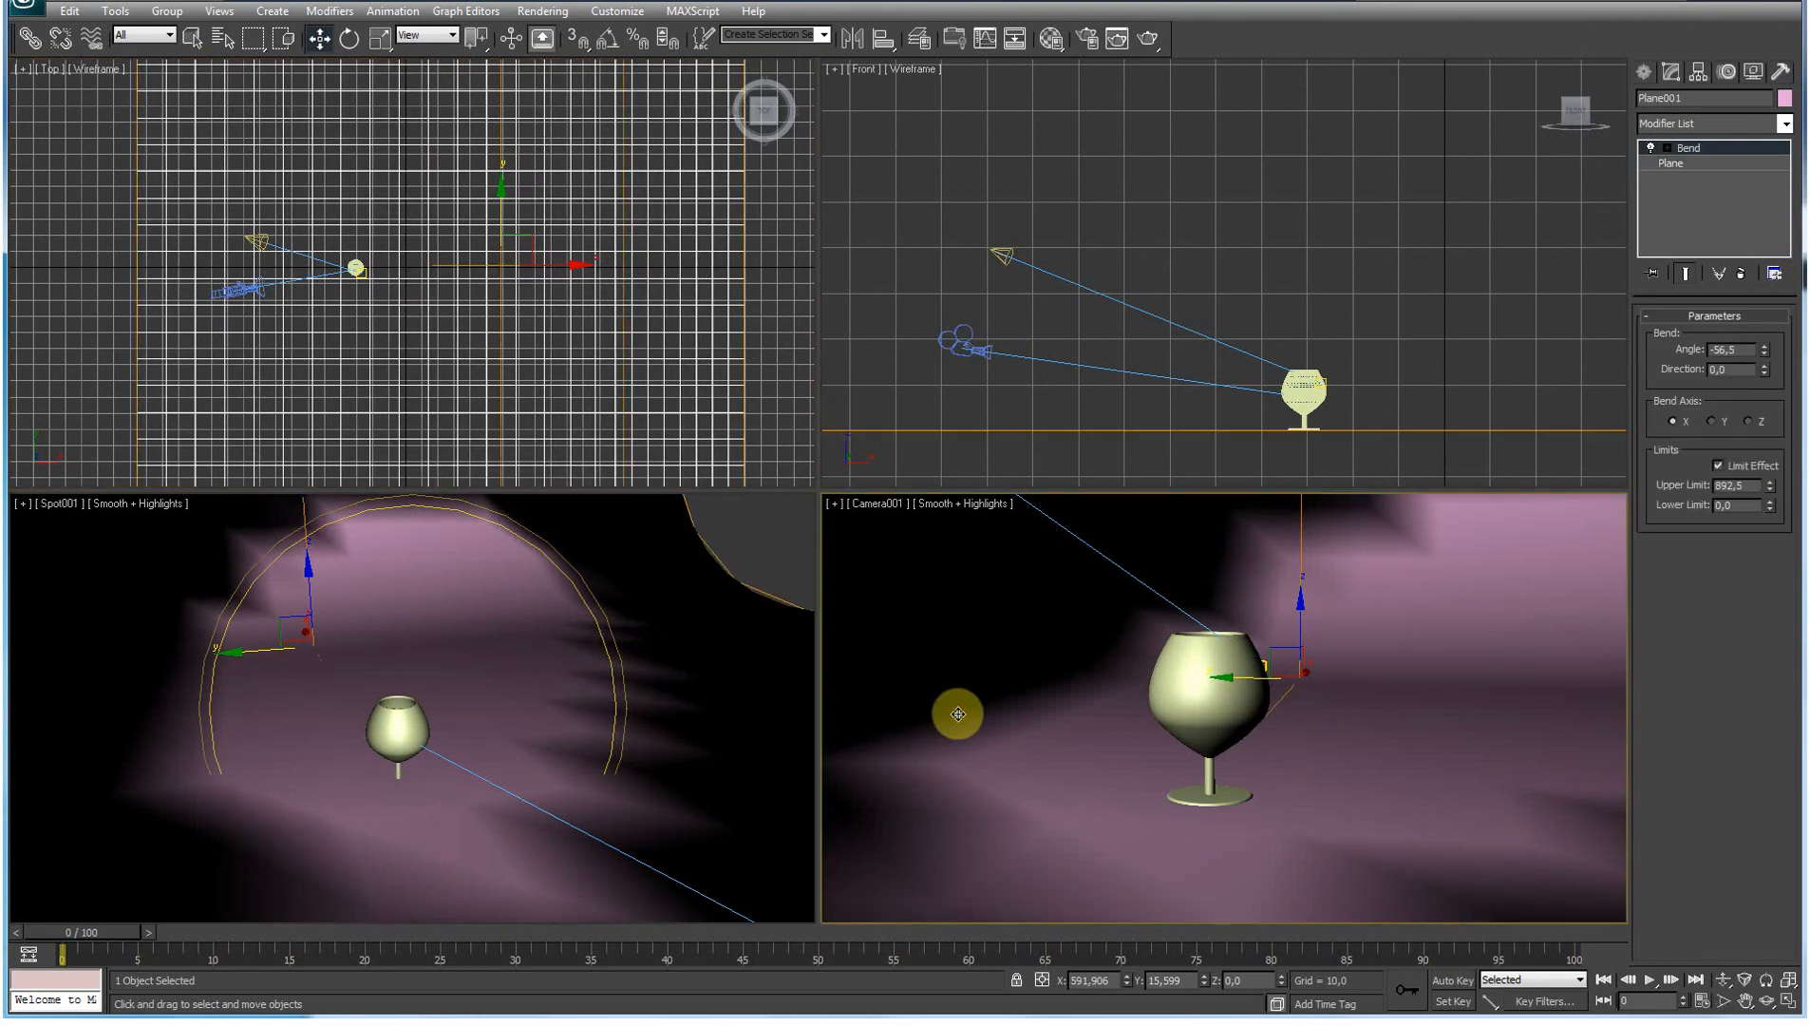
pyautogui.click(1102, 47)
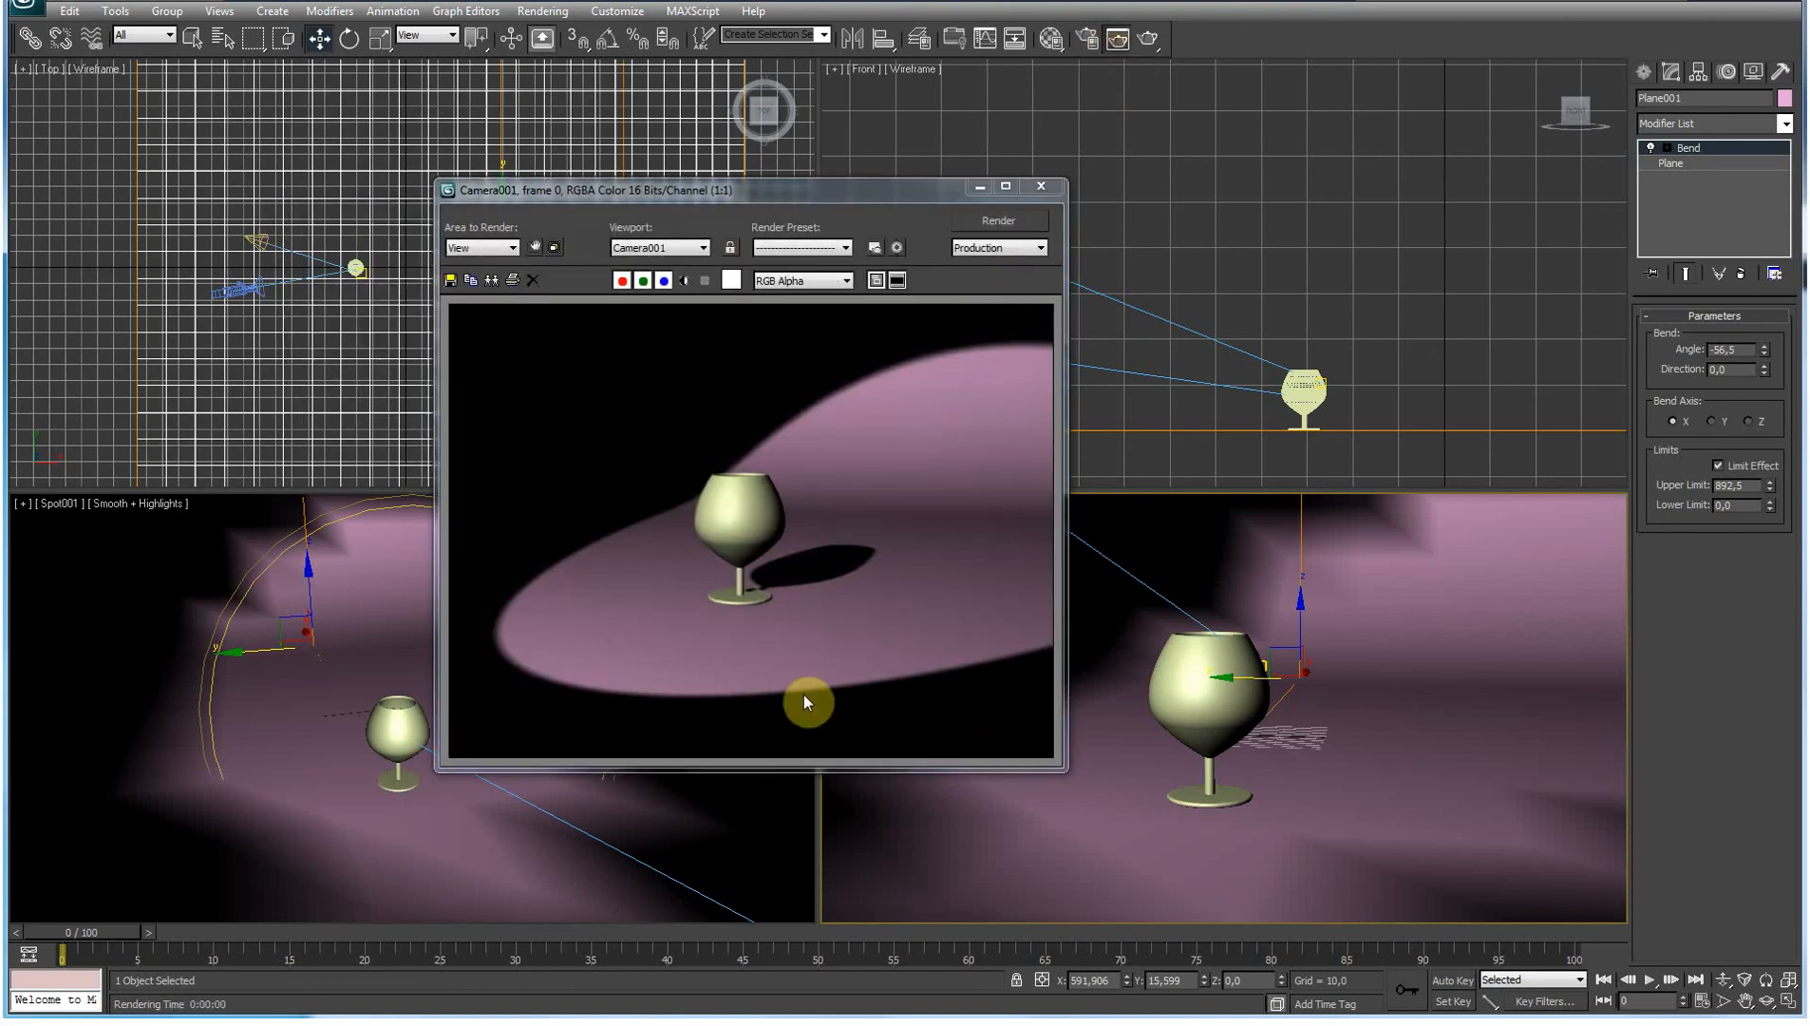
pyautogui.click(1043, 190)
# Step: Orbit the spotlight farther around the glass, away from the camera
pyautogui.click(621, 660)
pyautogui.click(1769, 1000)
pyautogui.moveTo(668, 823)
pyautogui.mouseDown()
pyautogui.moveTo(642, 796)
pyautogui.moveTo(535, 795)
pyautogui.moveTo(680, 825)
pyautogui.mouseUp()
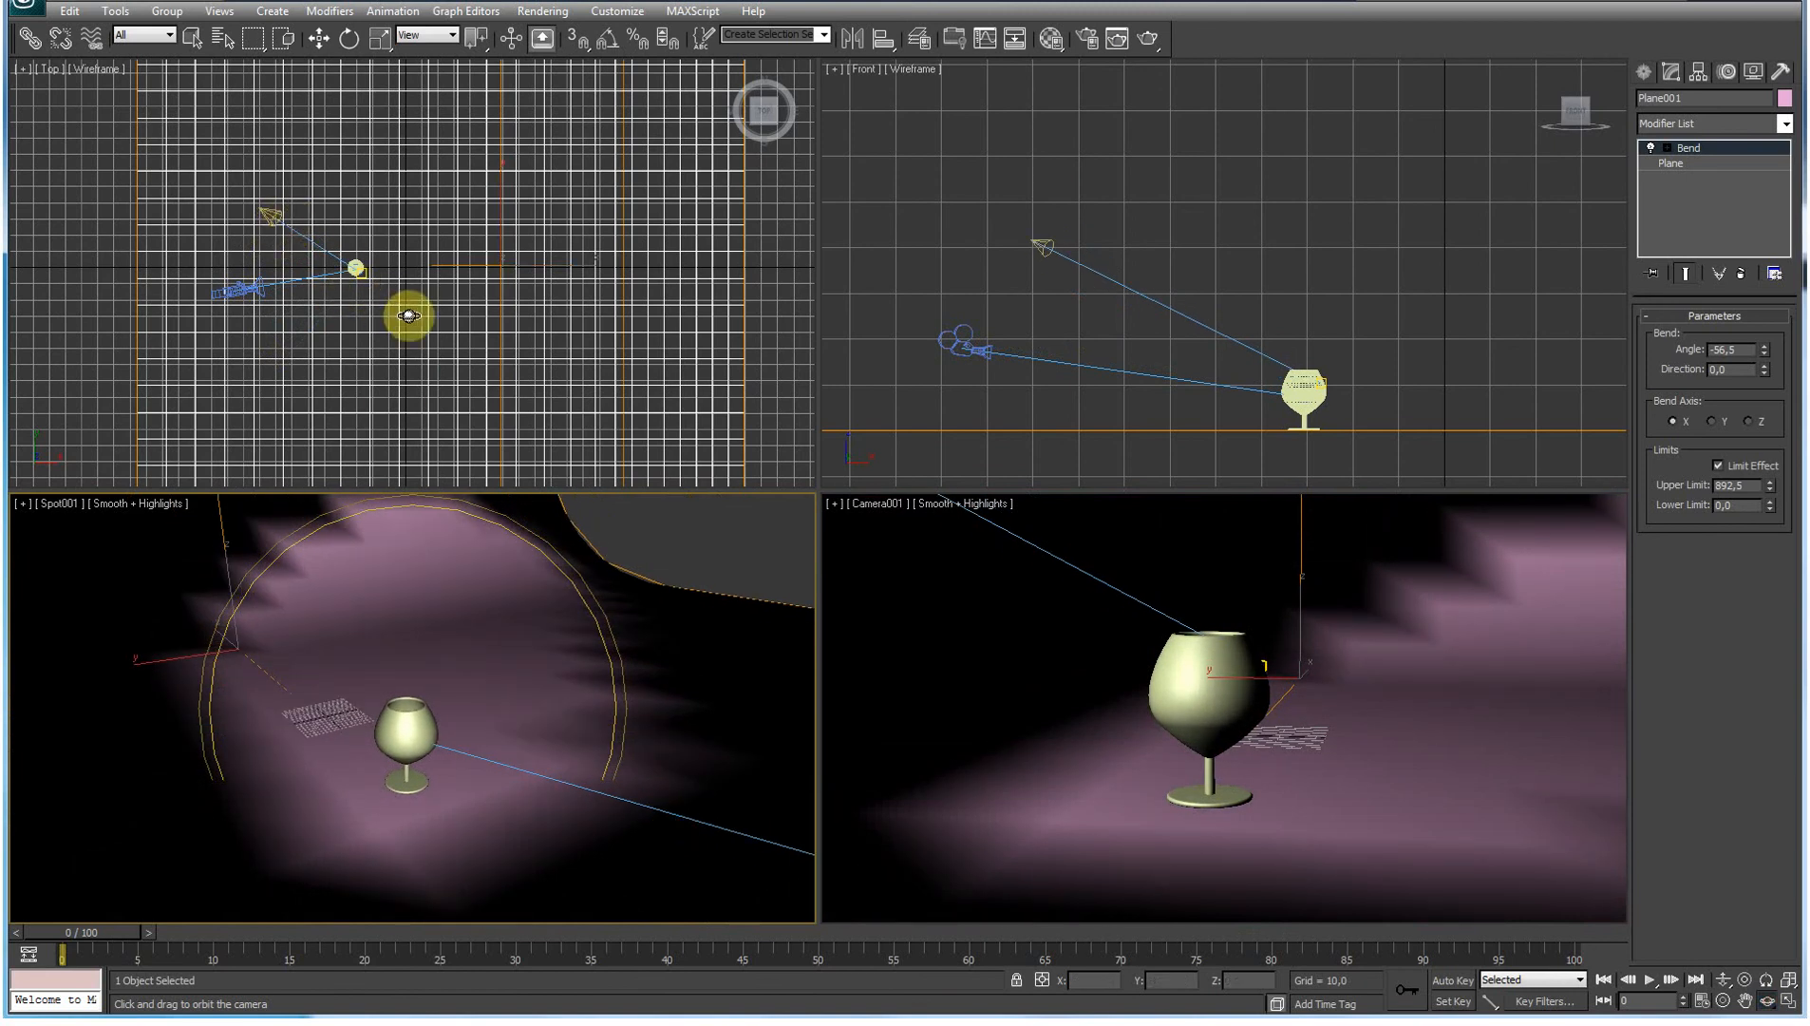
# Step: Render the camera view again with the repositioned spotlight and close the rendered frame
pyautogui.click(1023, 608)
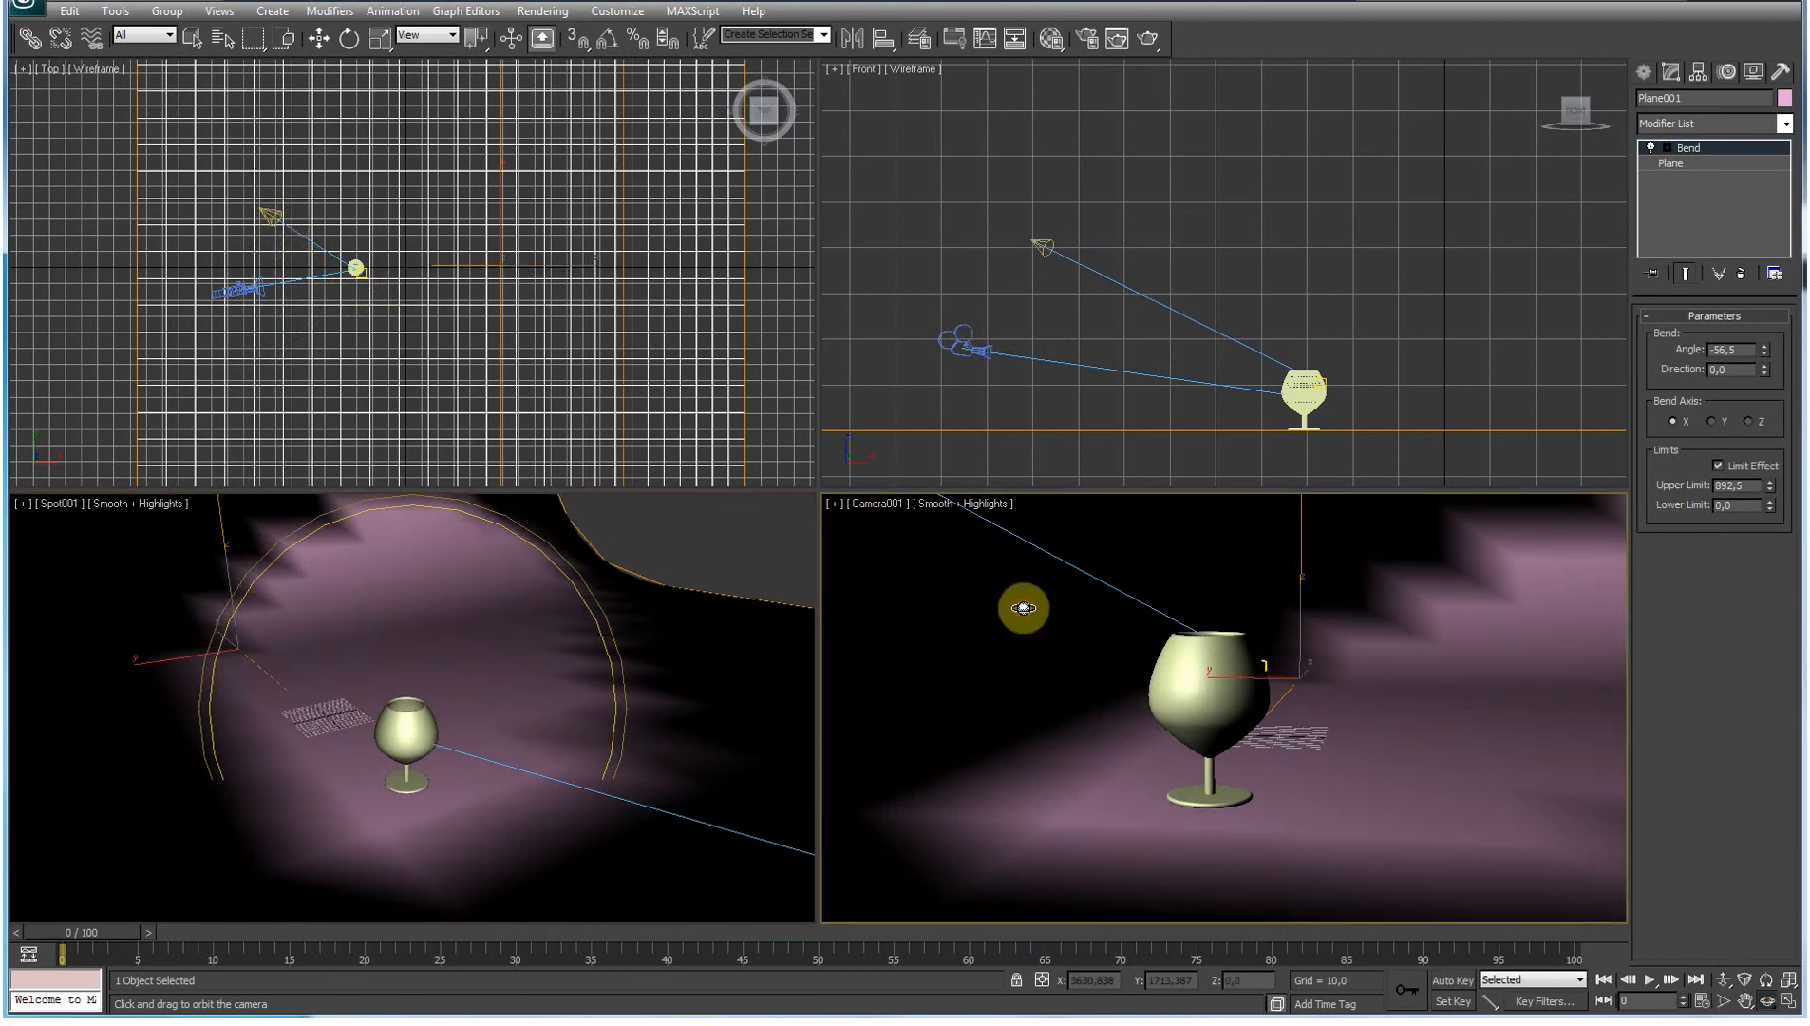
pyautogui.hotkey('shift', 'q')
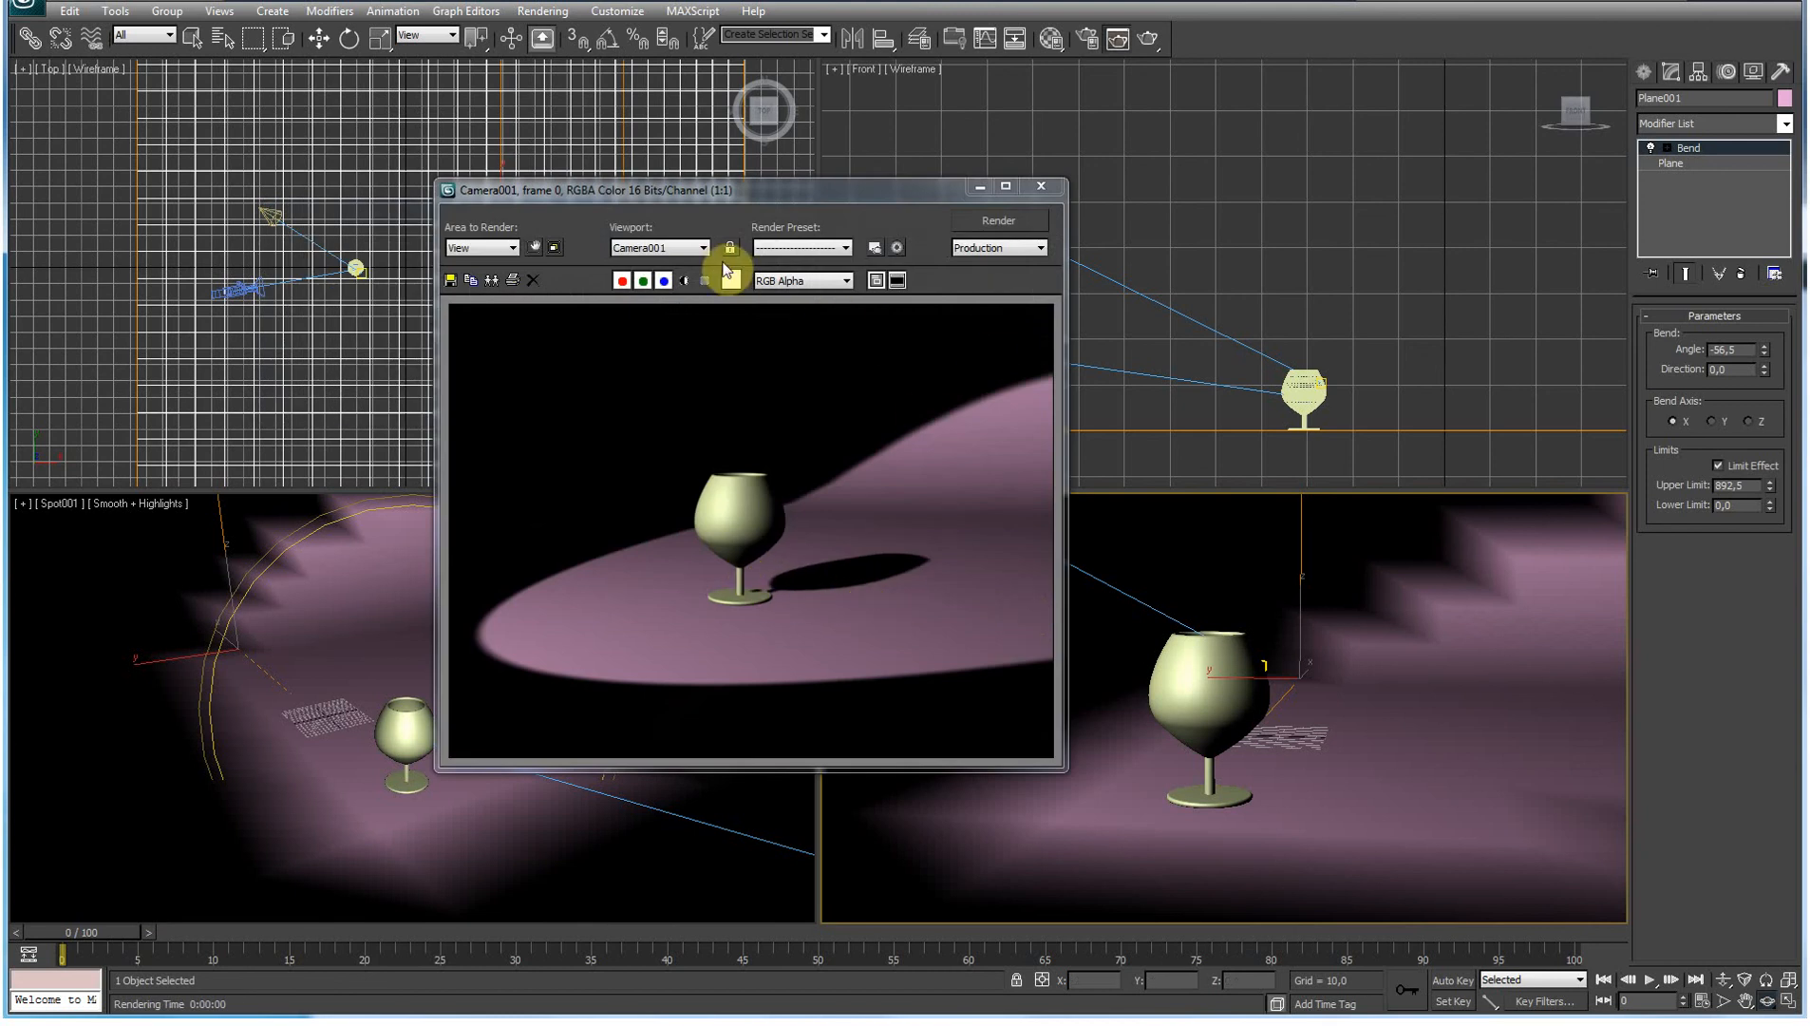
pyautogui.click(1042, 189)
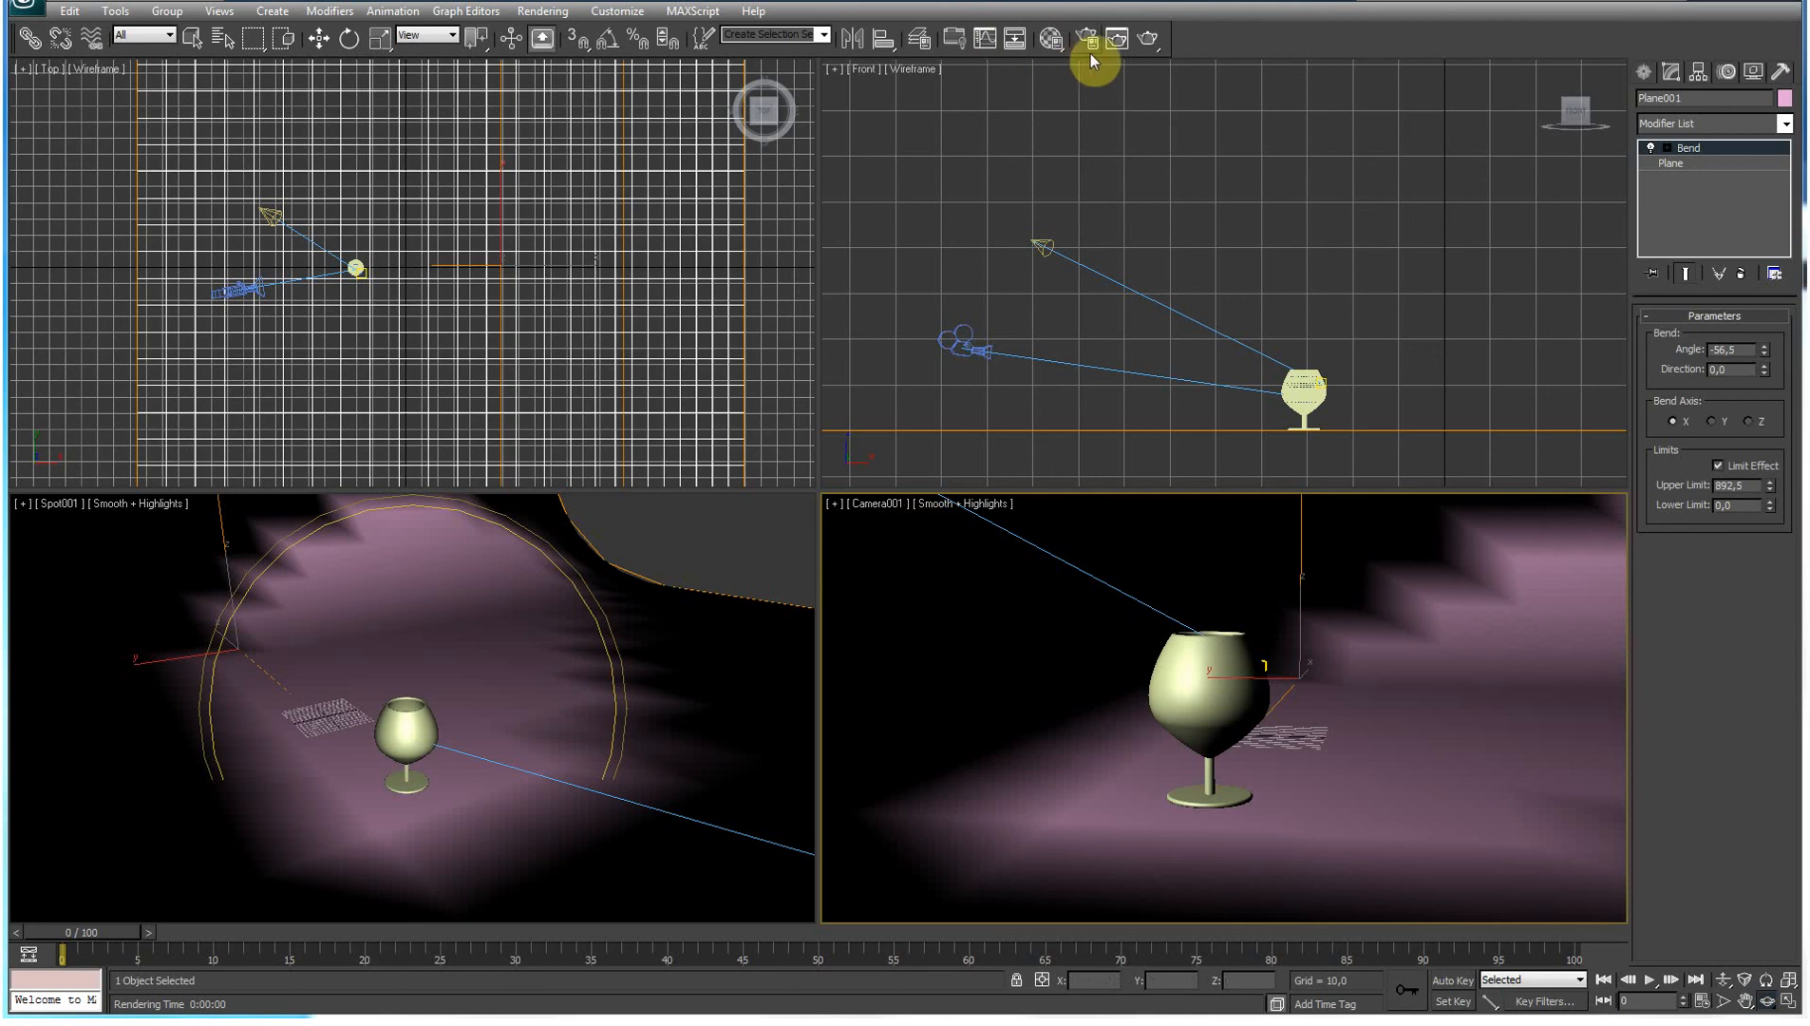
# Step: Show safe frames in the camera view and switch the viewport layout to three stacked small views beside one large Camera001 view
pyautogui.click(881, 502)
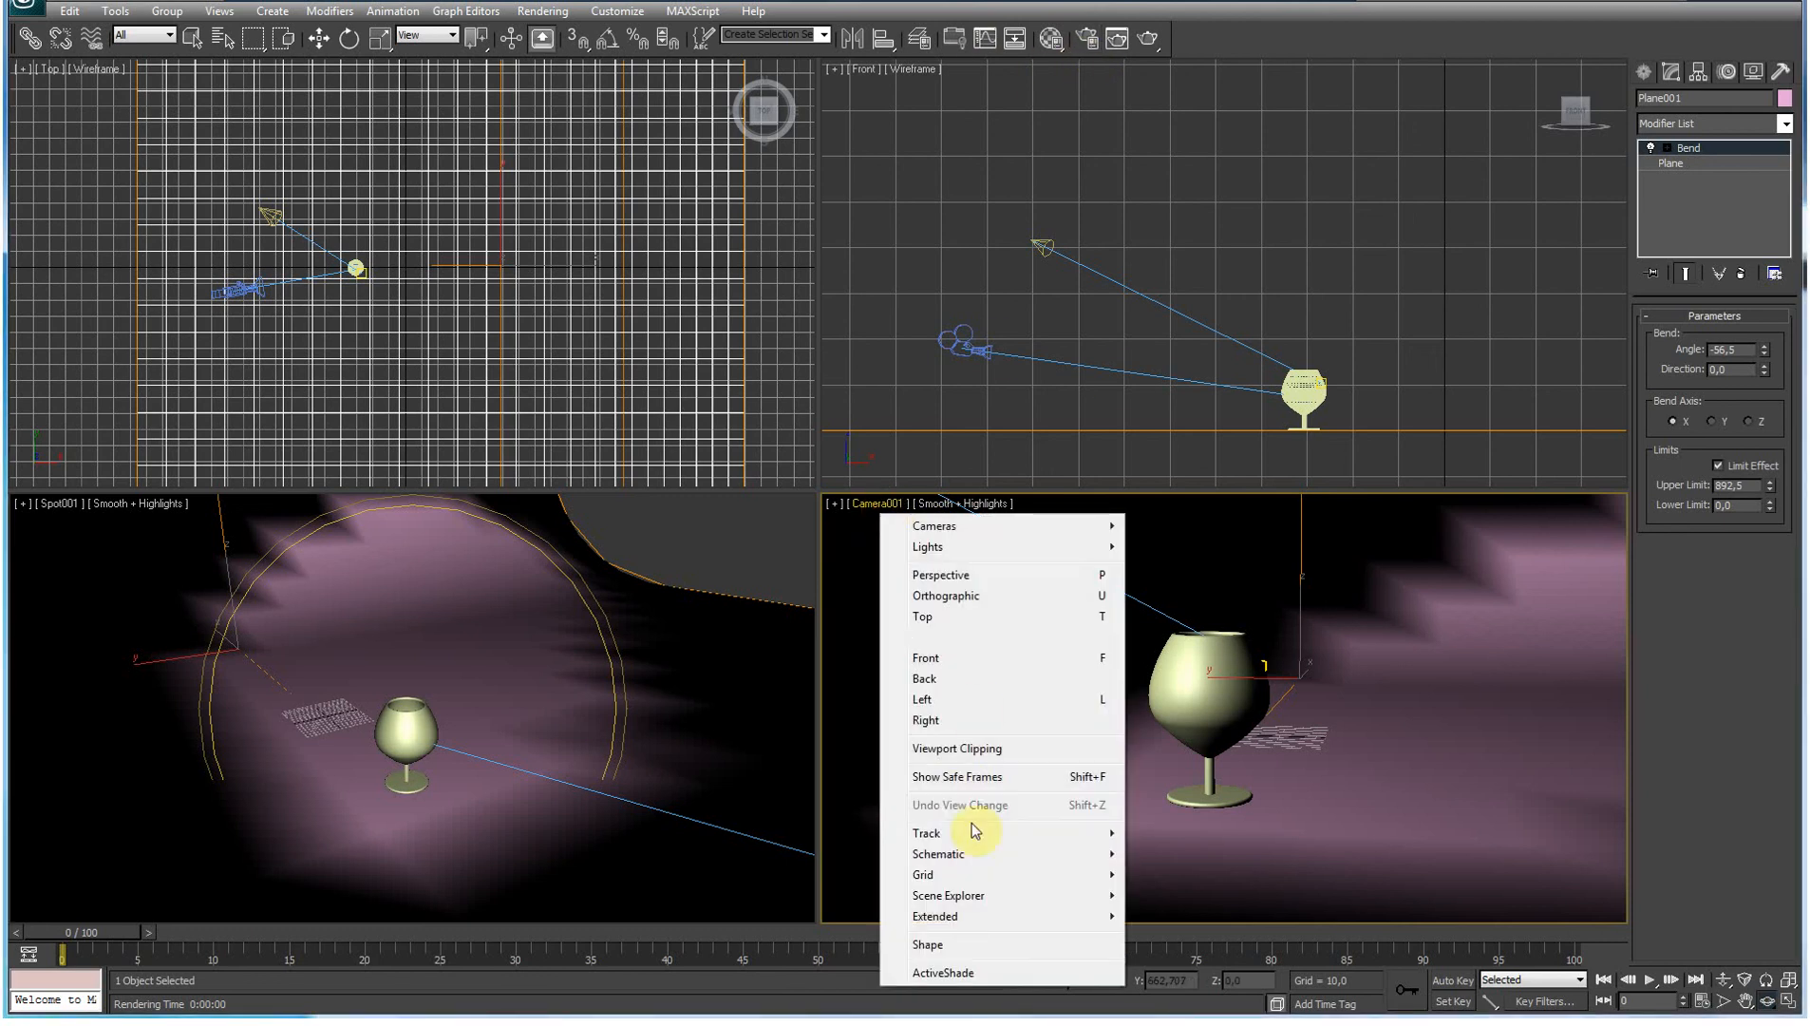
pyautogui.click(959, 777)
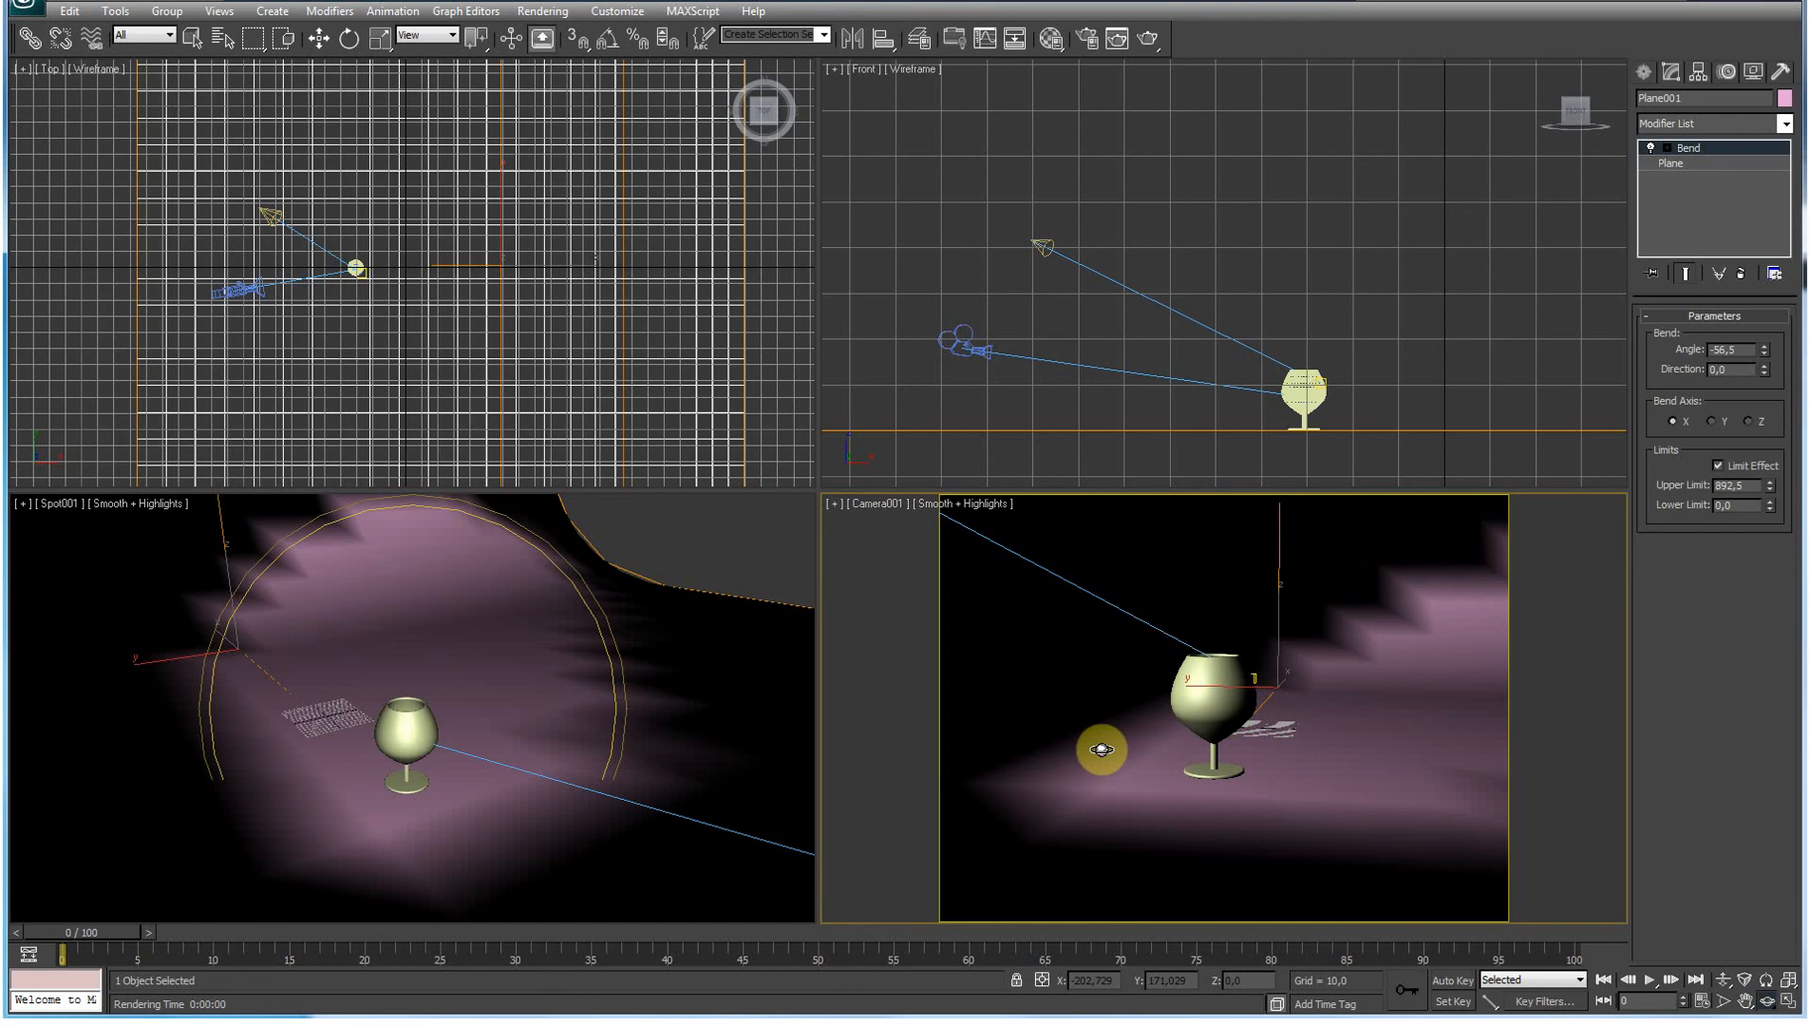
pyautogui.click(219, 11)
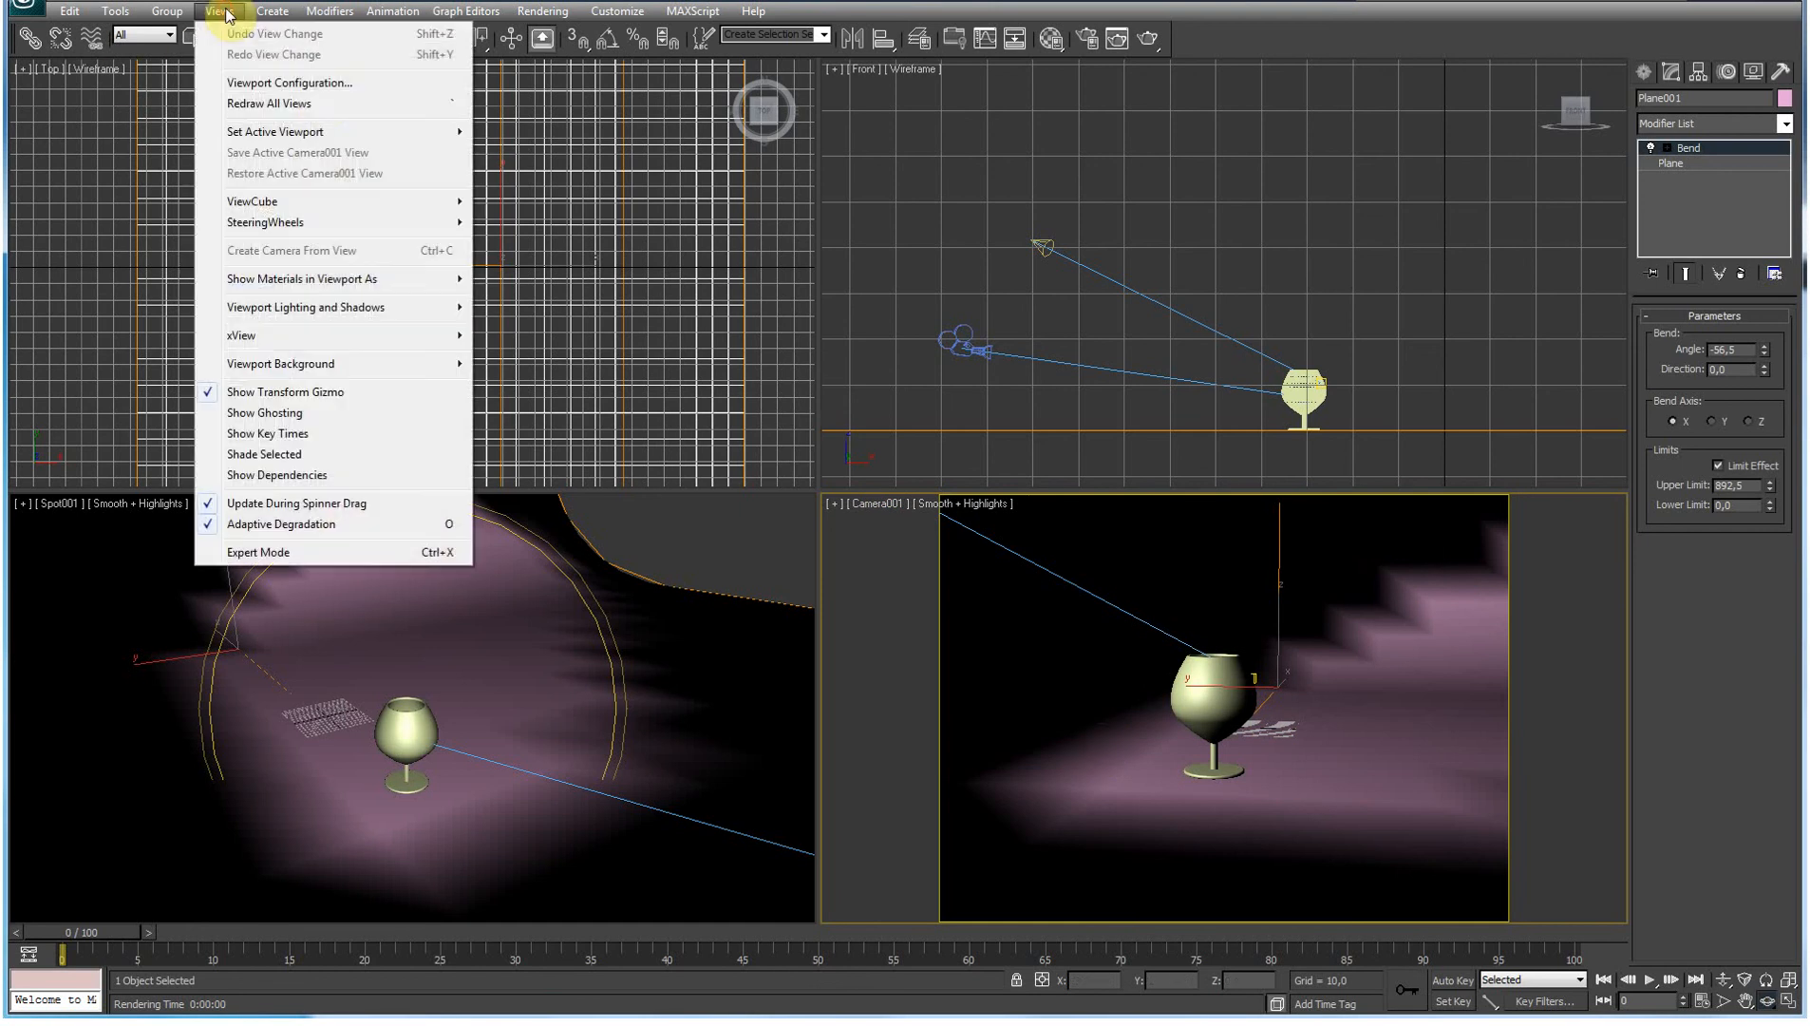
pyautogui.click(328, 83)
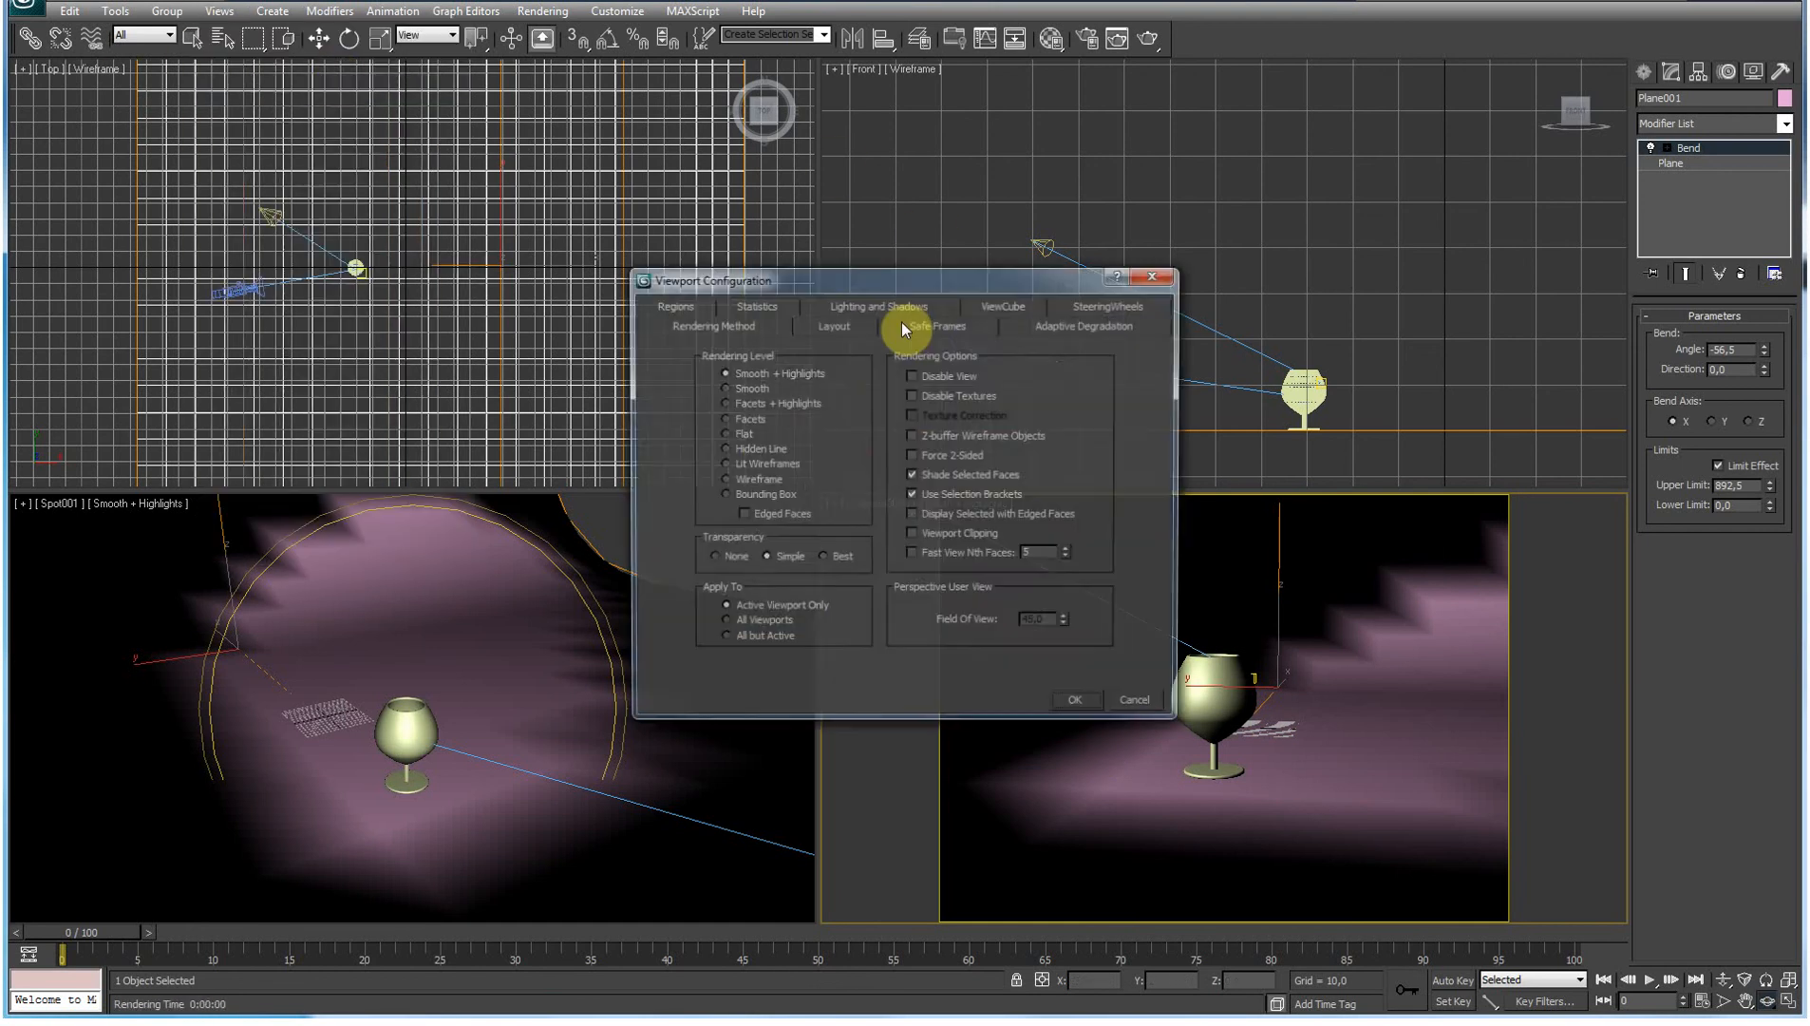
pyautogui.click(851, 336)
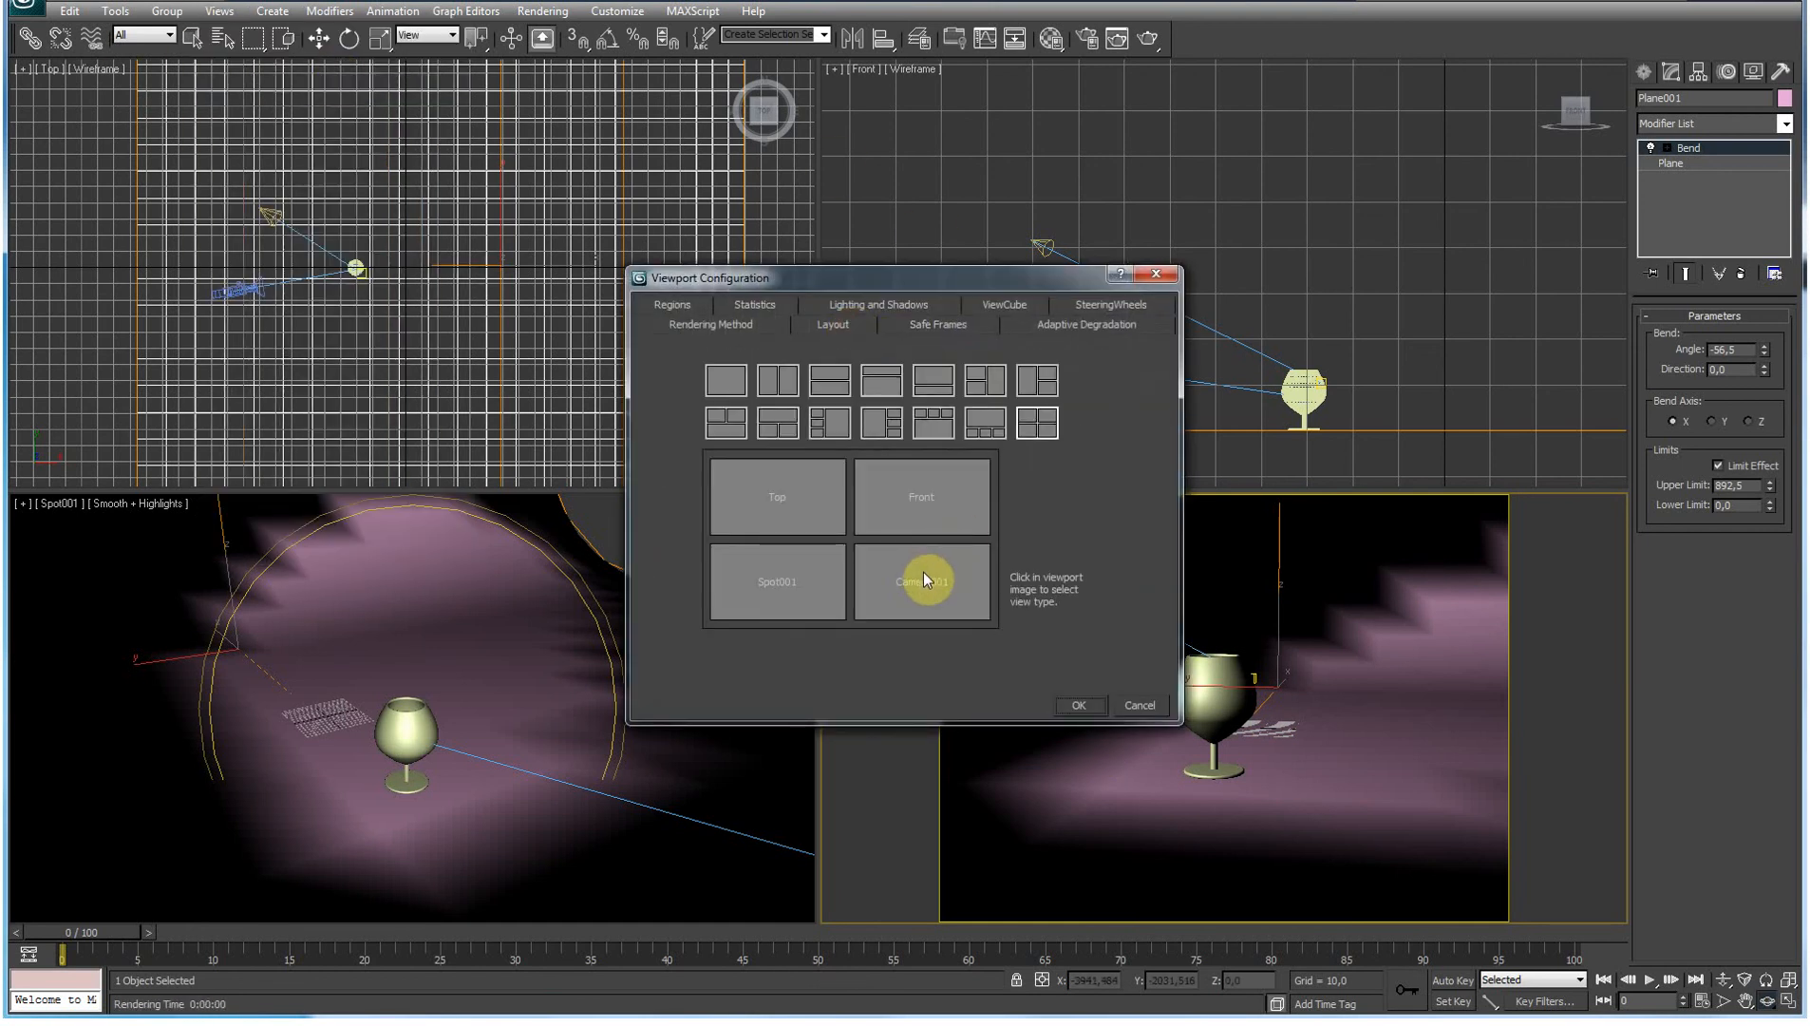
pyautogui.click(829, 423)
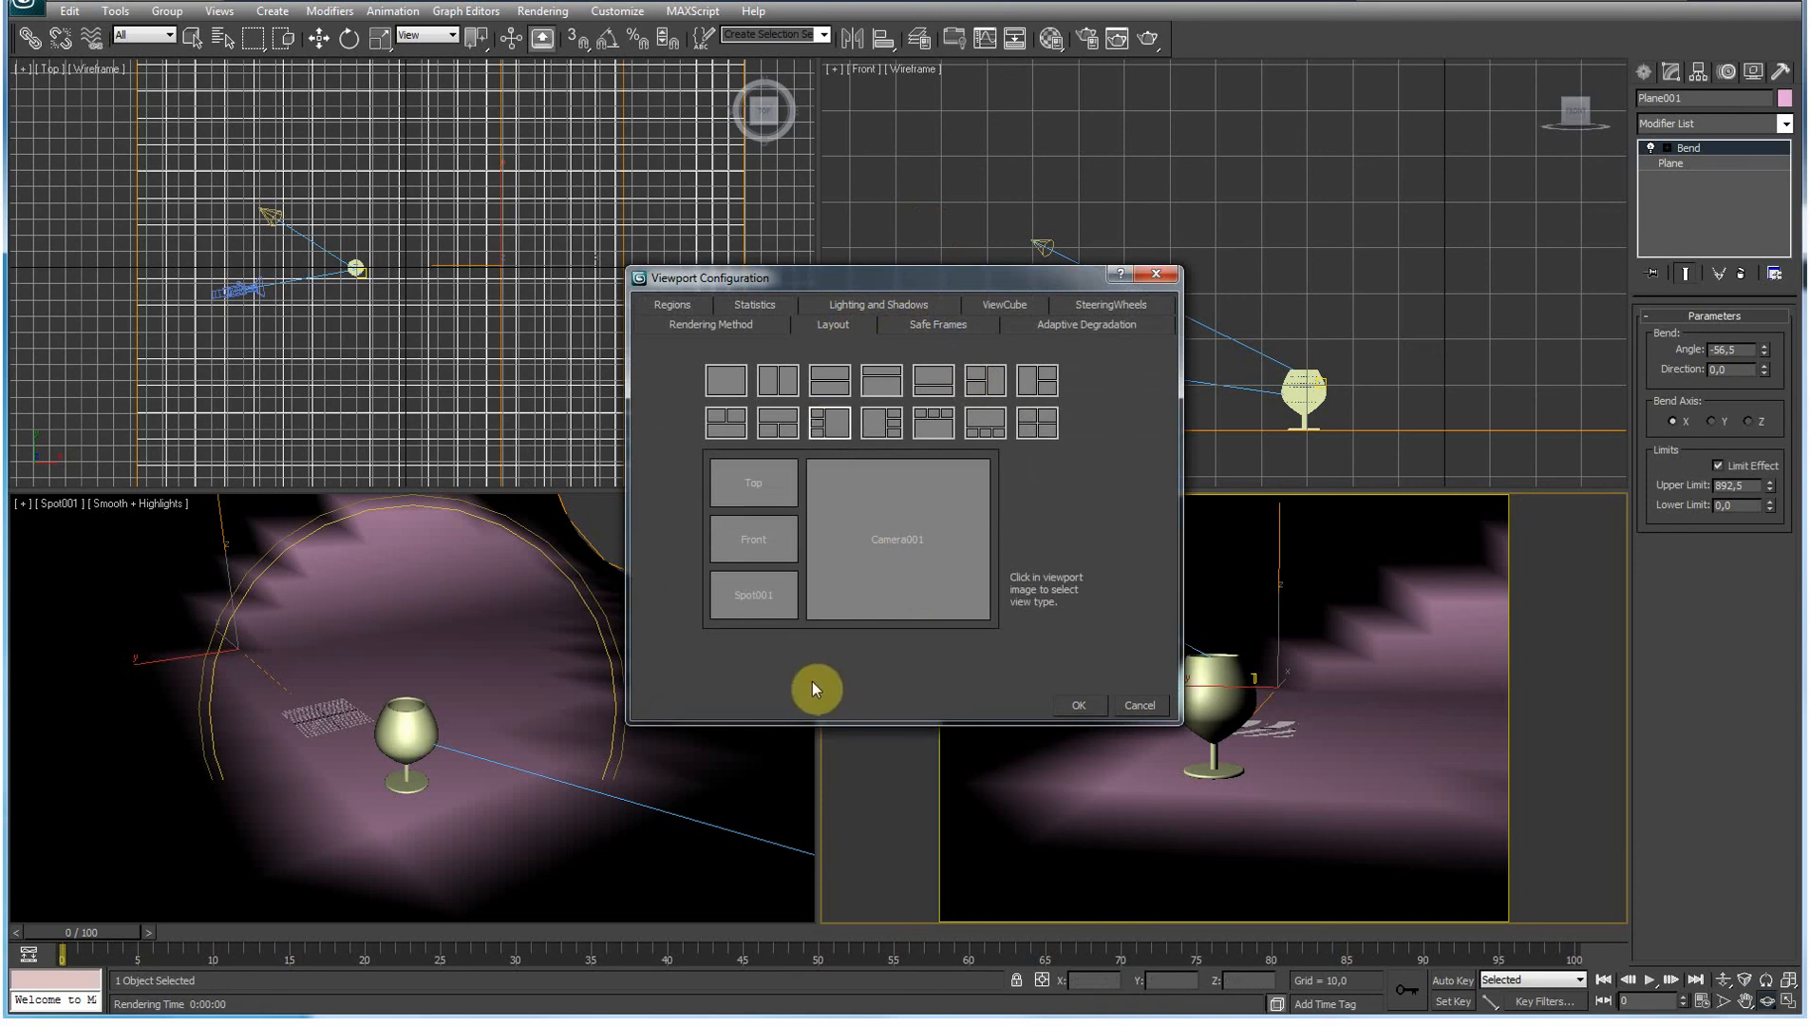
pyautogui.click(1077, 704)
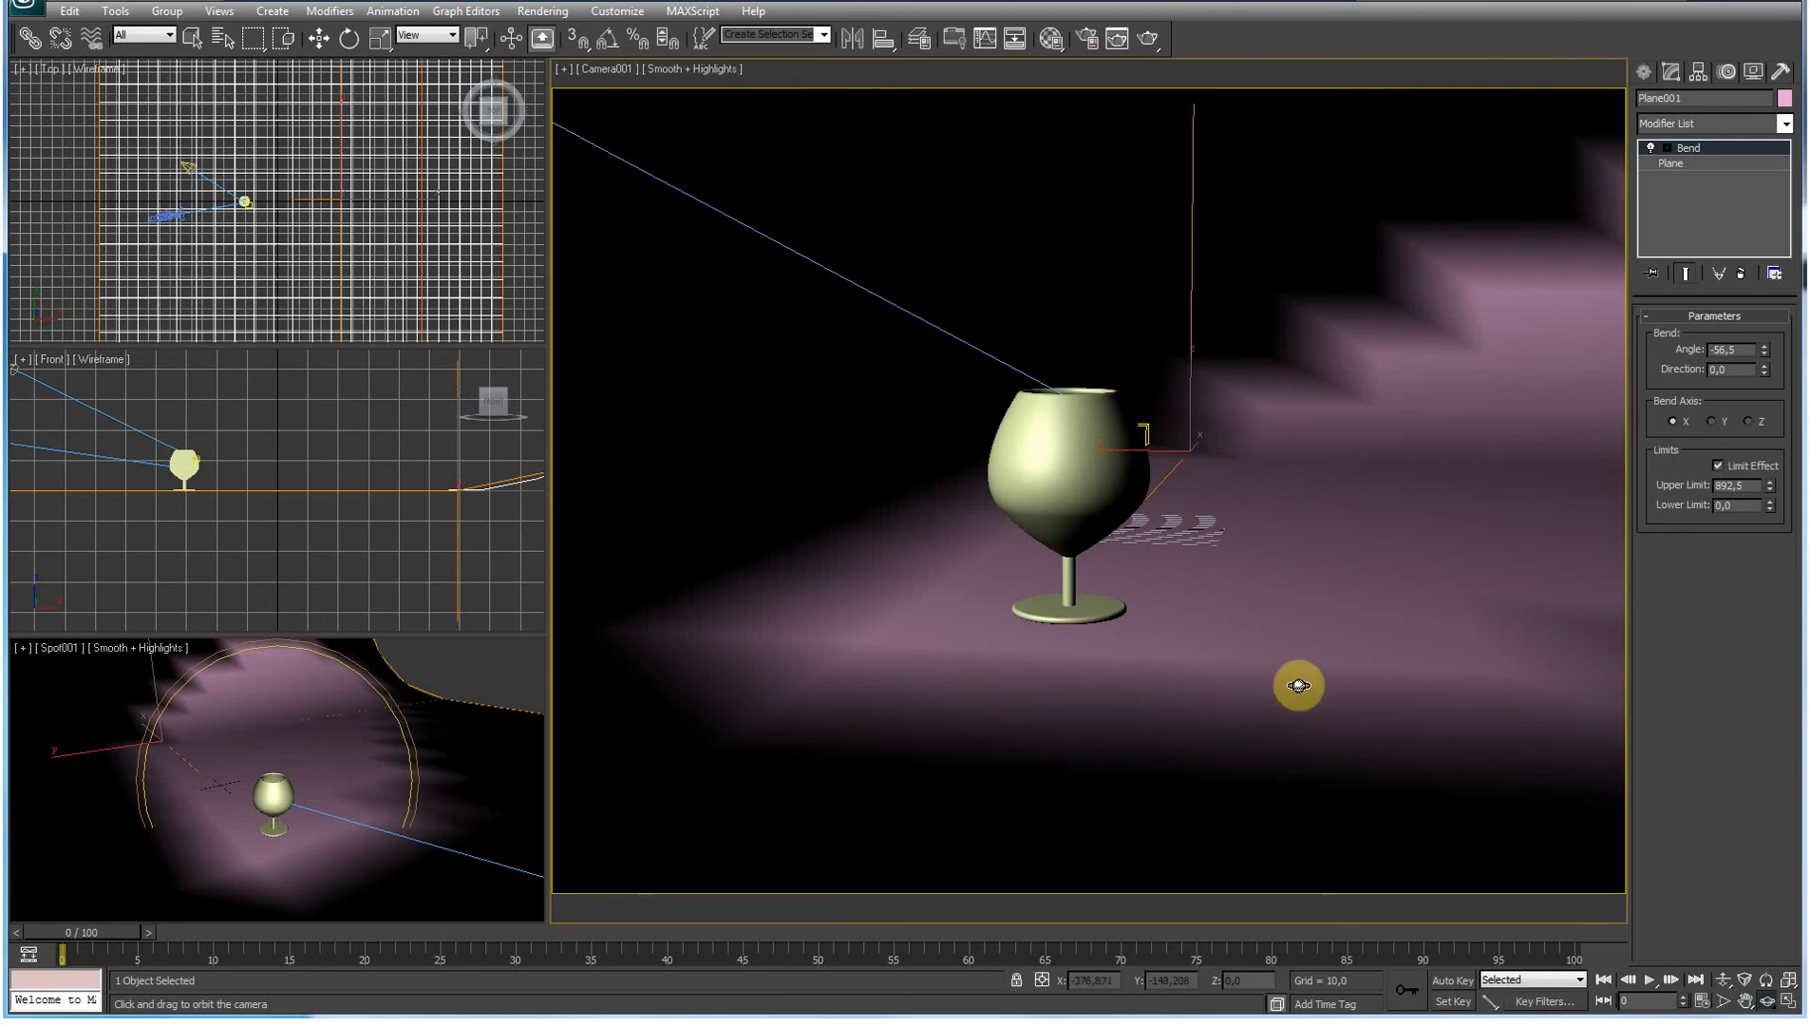
# Step: Orbit the camera around the glass to a lower viewing angle, closing the test render in between
pyautogui.moveTo(1144, 553)
pyautogui.mouseDown()
pyautogui.moveTo(1099, 538)
pyautogui.moveTo(1137, 546)
pyautogui.mouseUp()
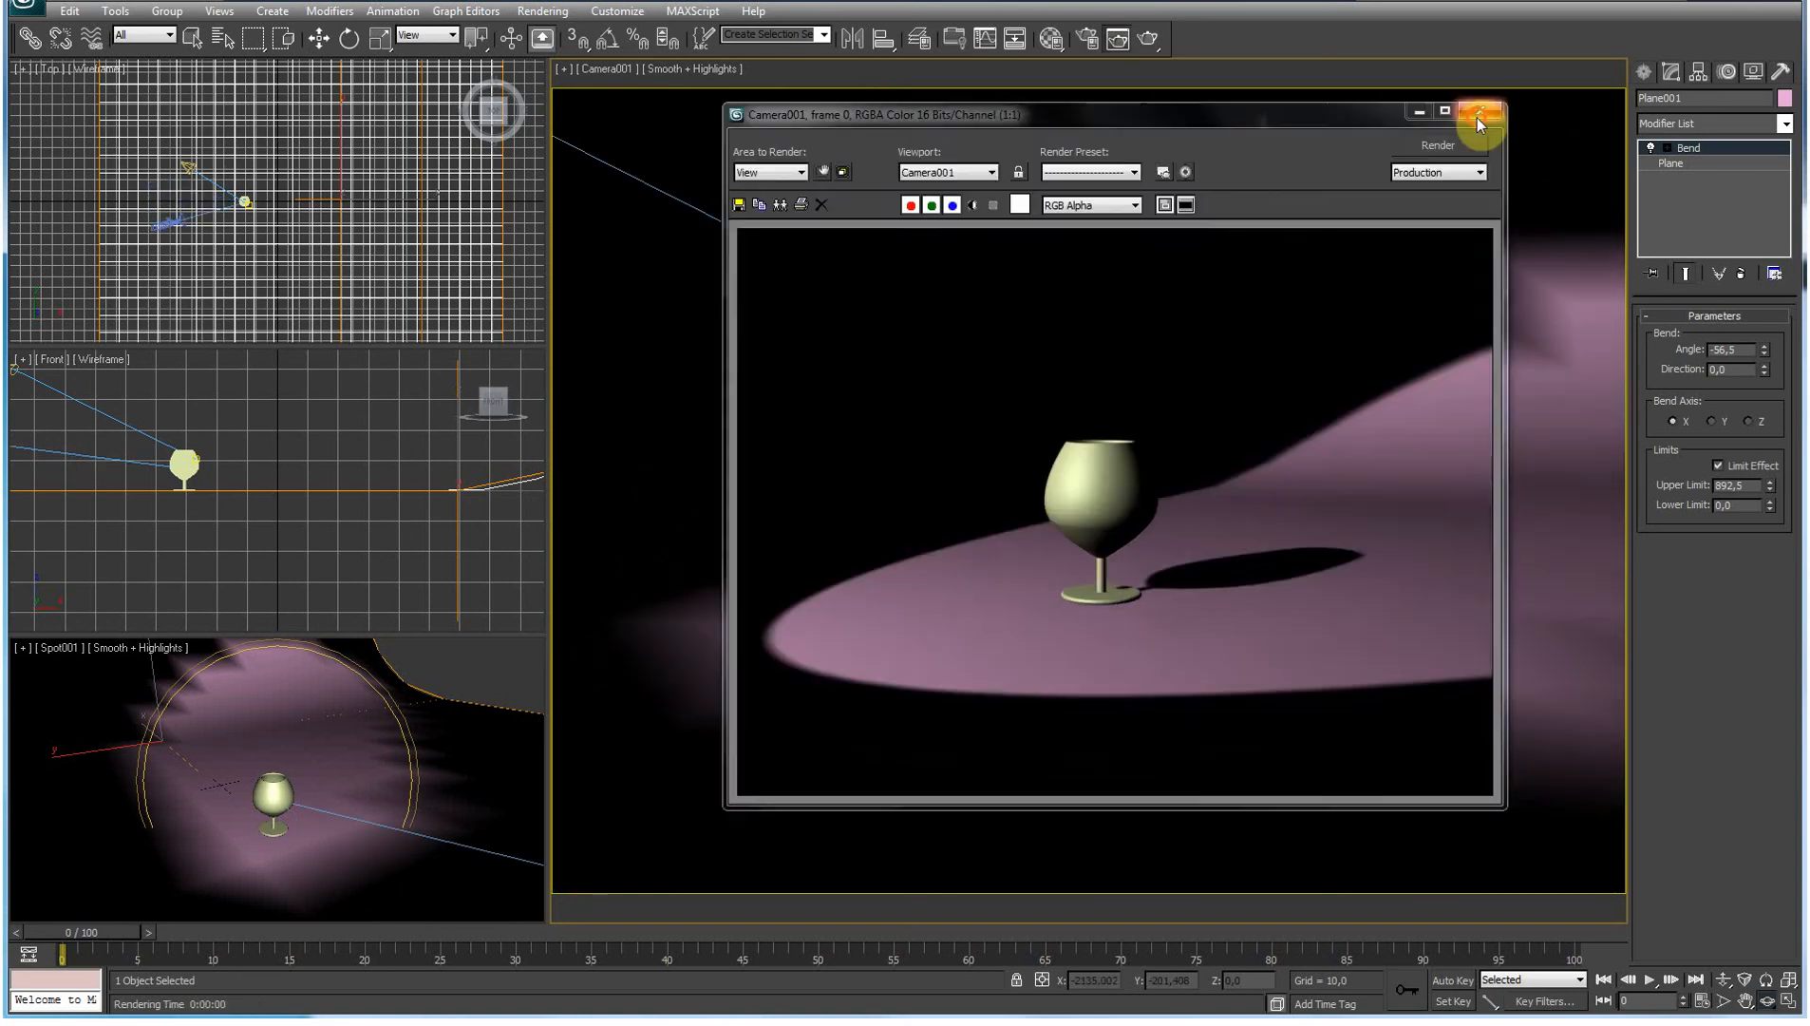
pyautogui.click(1479, 122)
pyautogui.moveTo(1194, 664); pyautogui.dragTo(1237, 646)
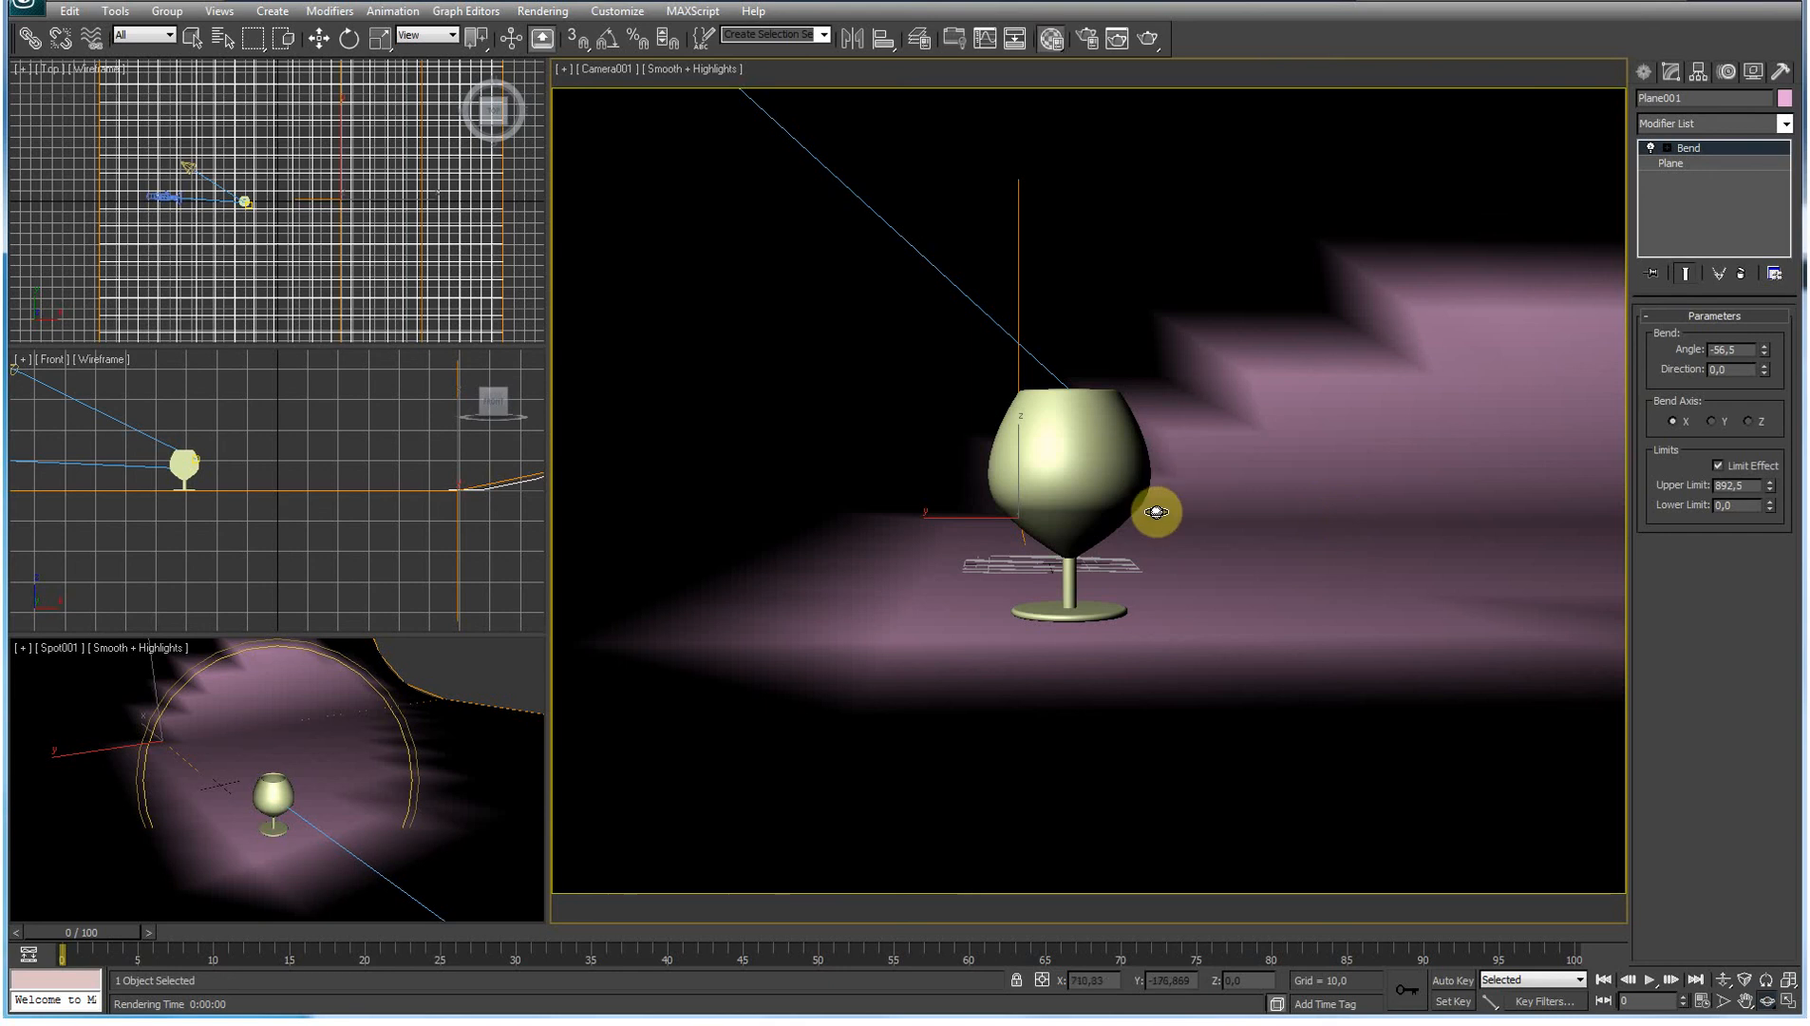
# Step: Open the Material Editor and change the first sample material, 01 - Default, to the Raytrace type
pyautogui.press('m')
pyautogui.moveTo(266, 240); pyautogui.dragTo(337, 98)
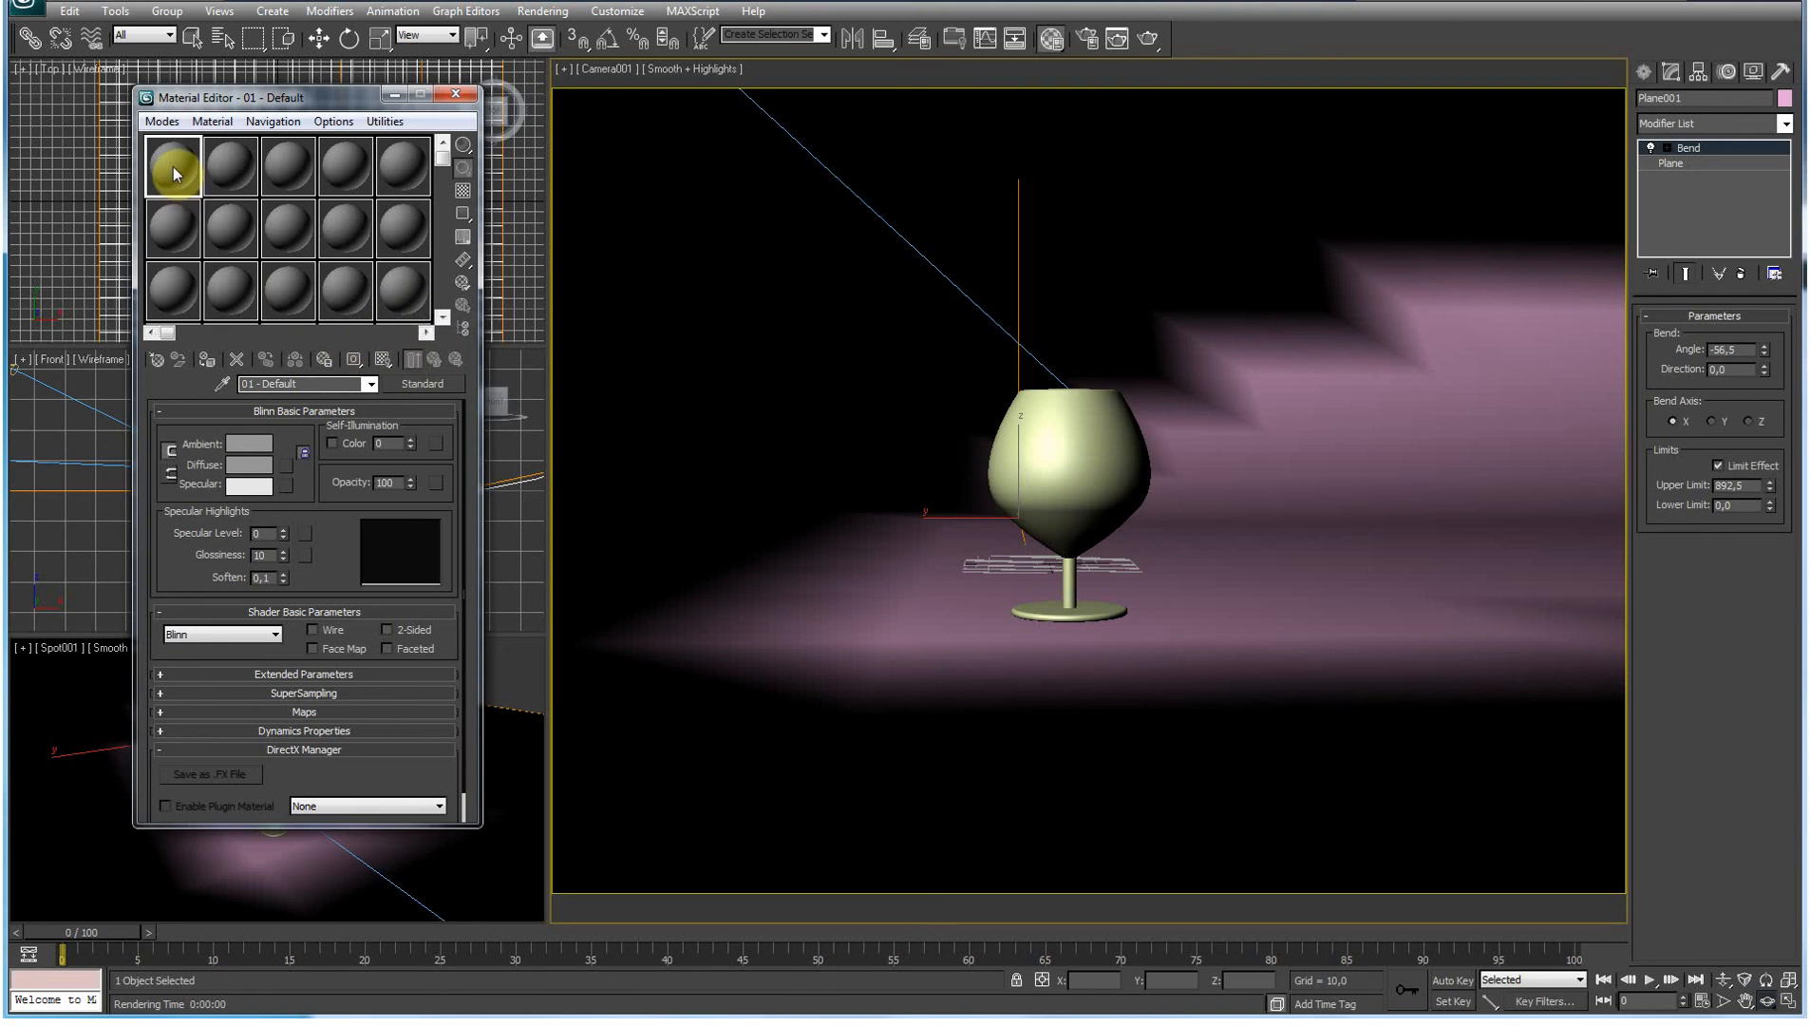
pyautogui.click(423, 384)
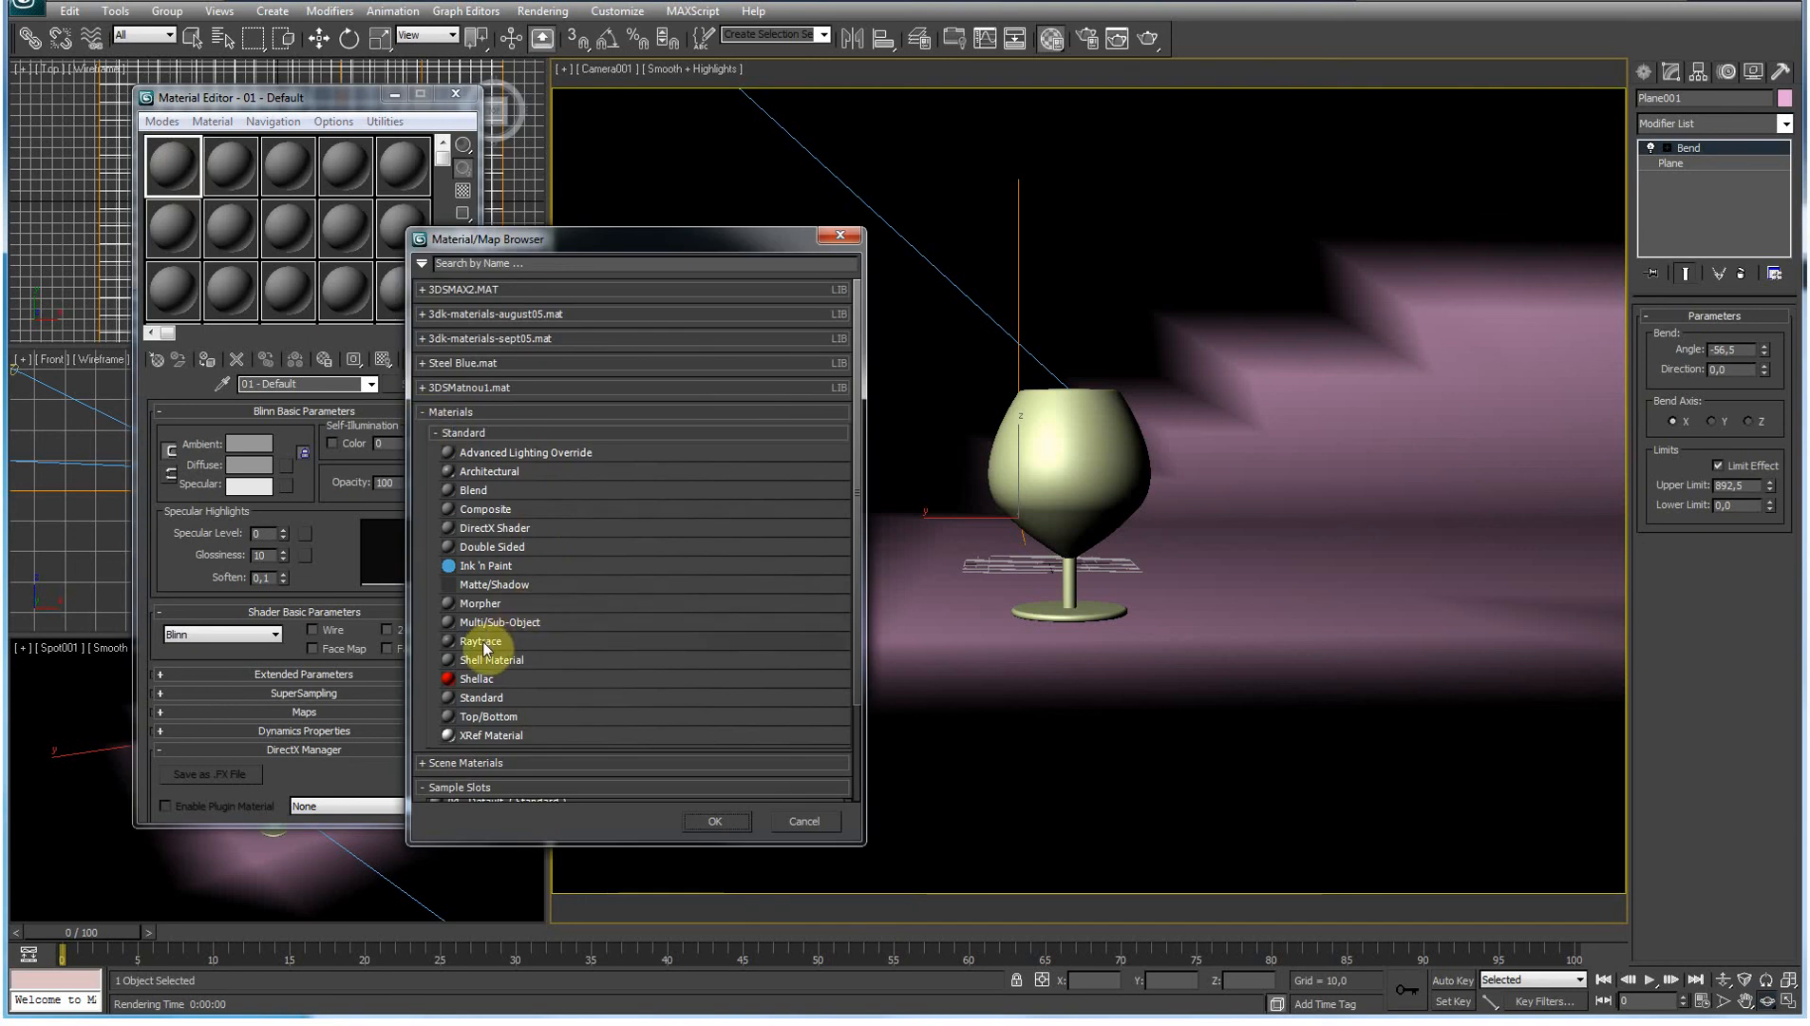
pyautogui.doubleClick(484, 643)
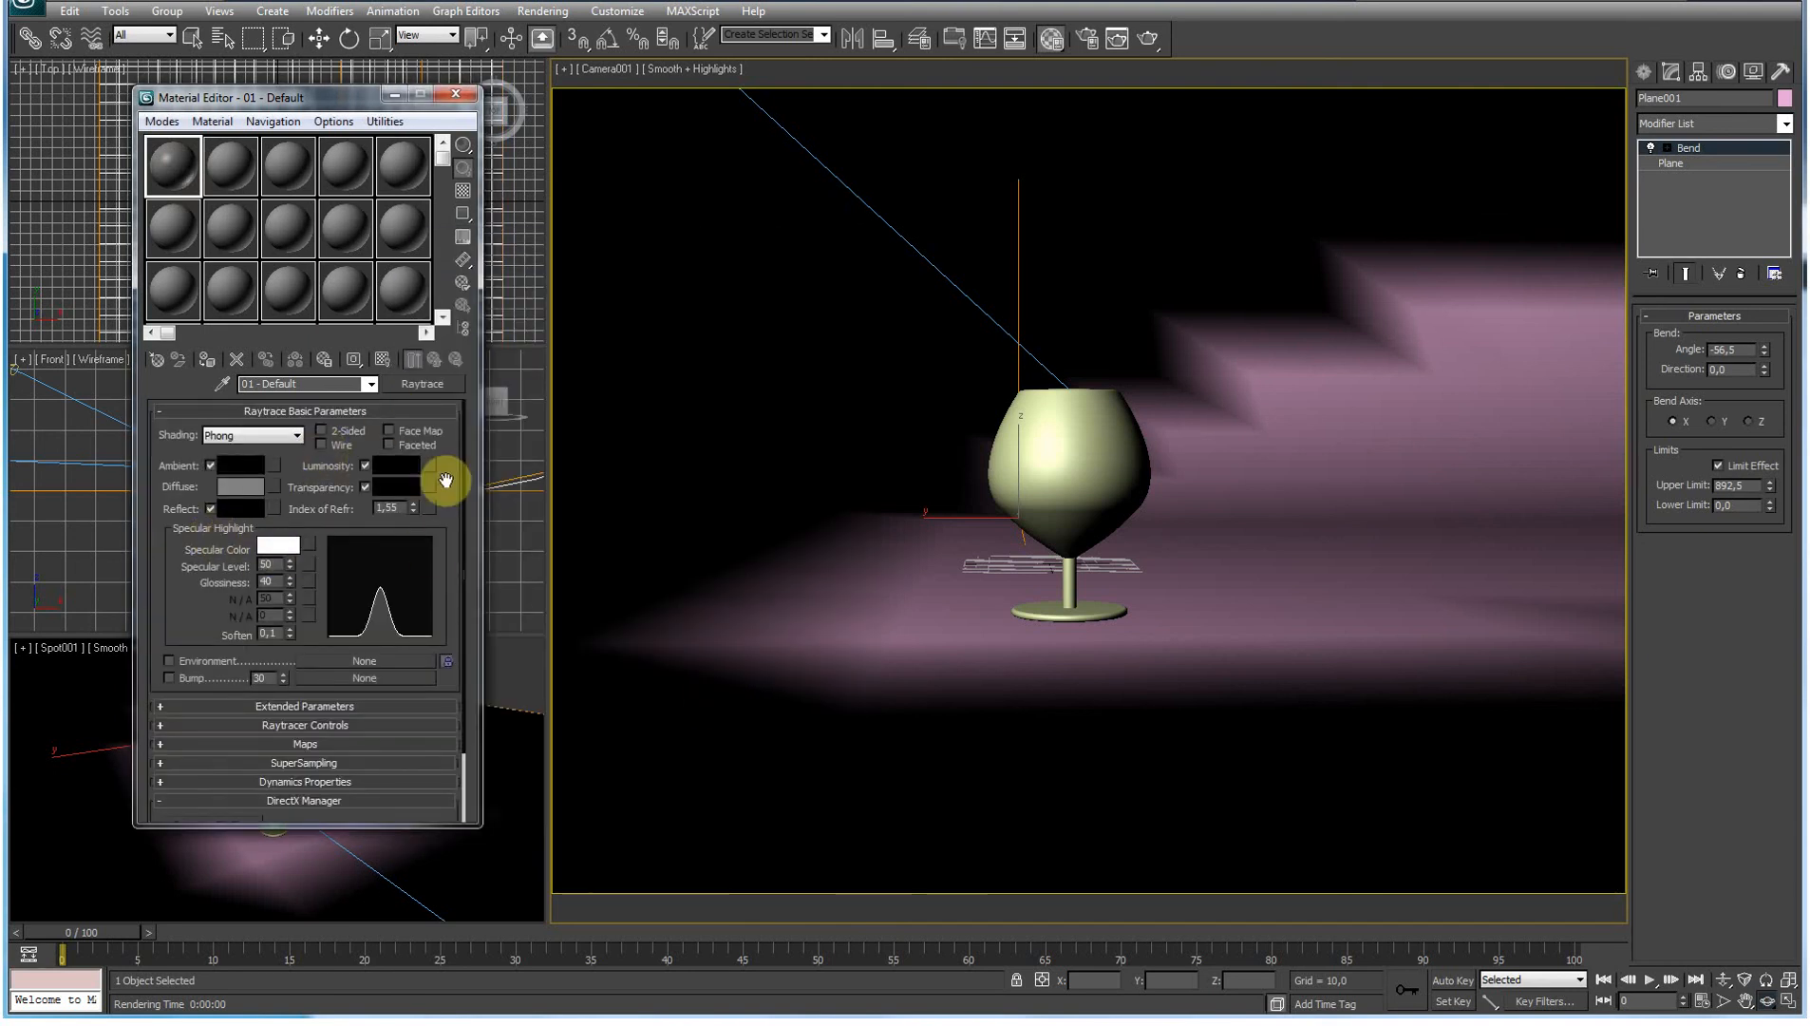
# Step: Set the Raytrace material's diffuse color to a very light grey with a value of 235
pyautogui.click(236, 488)
pyautogui.click(26, 91)
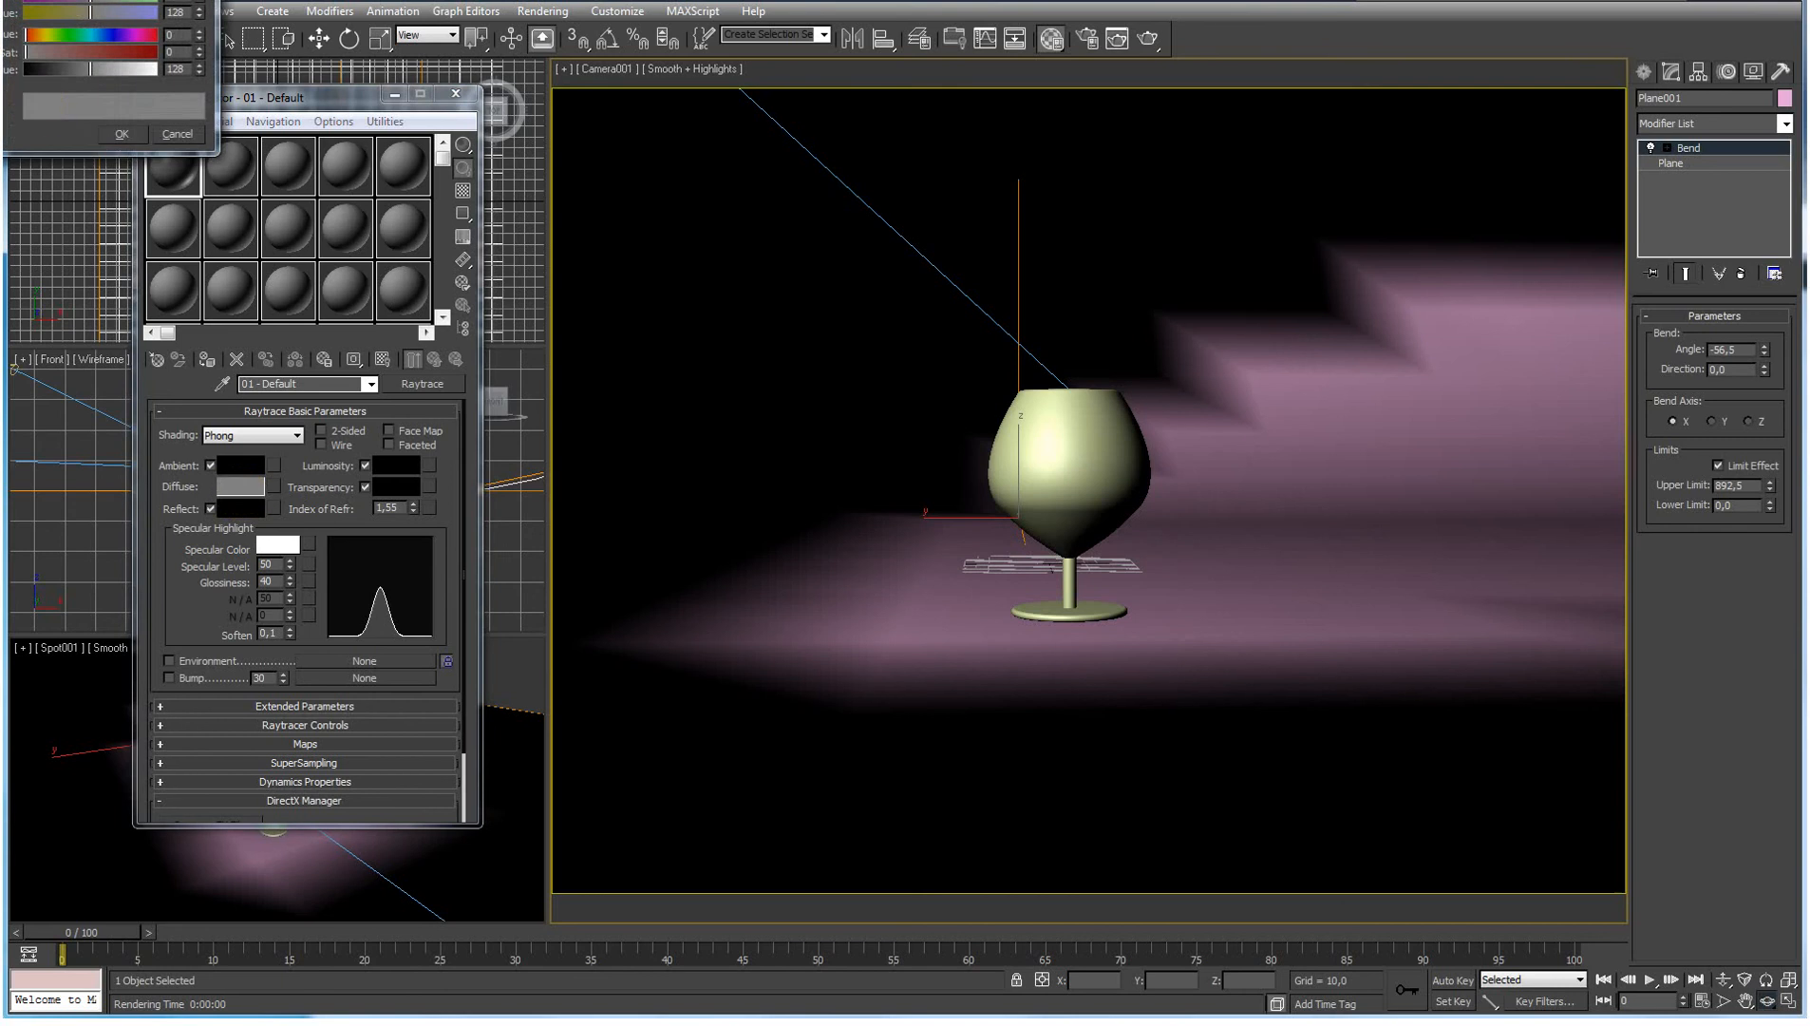
pyautogui.moveTo(128, 70); pyautogui.dragTo(146, 70)
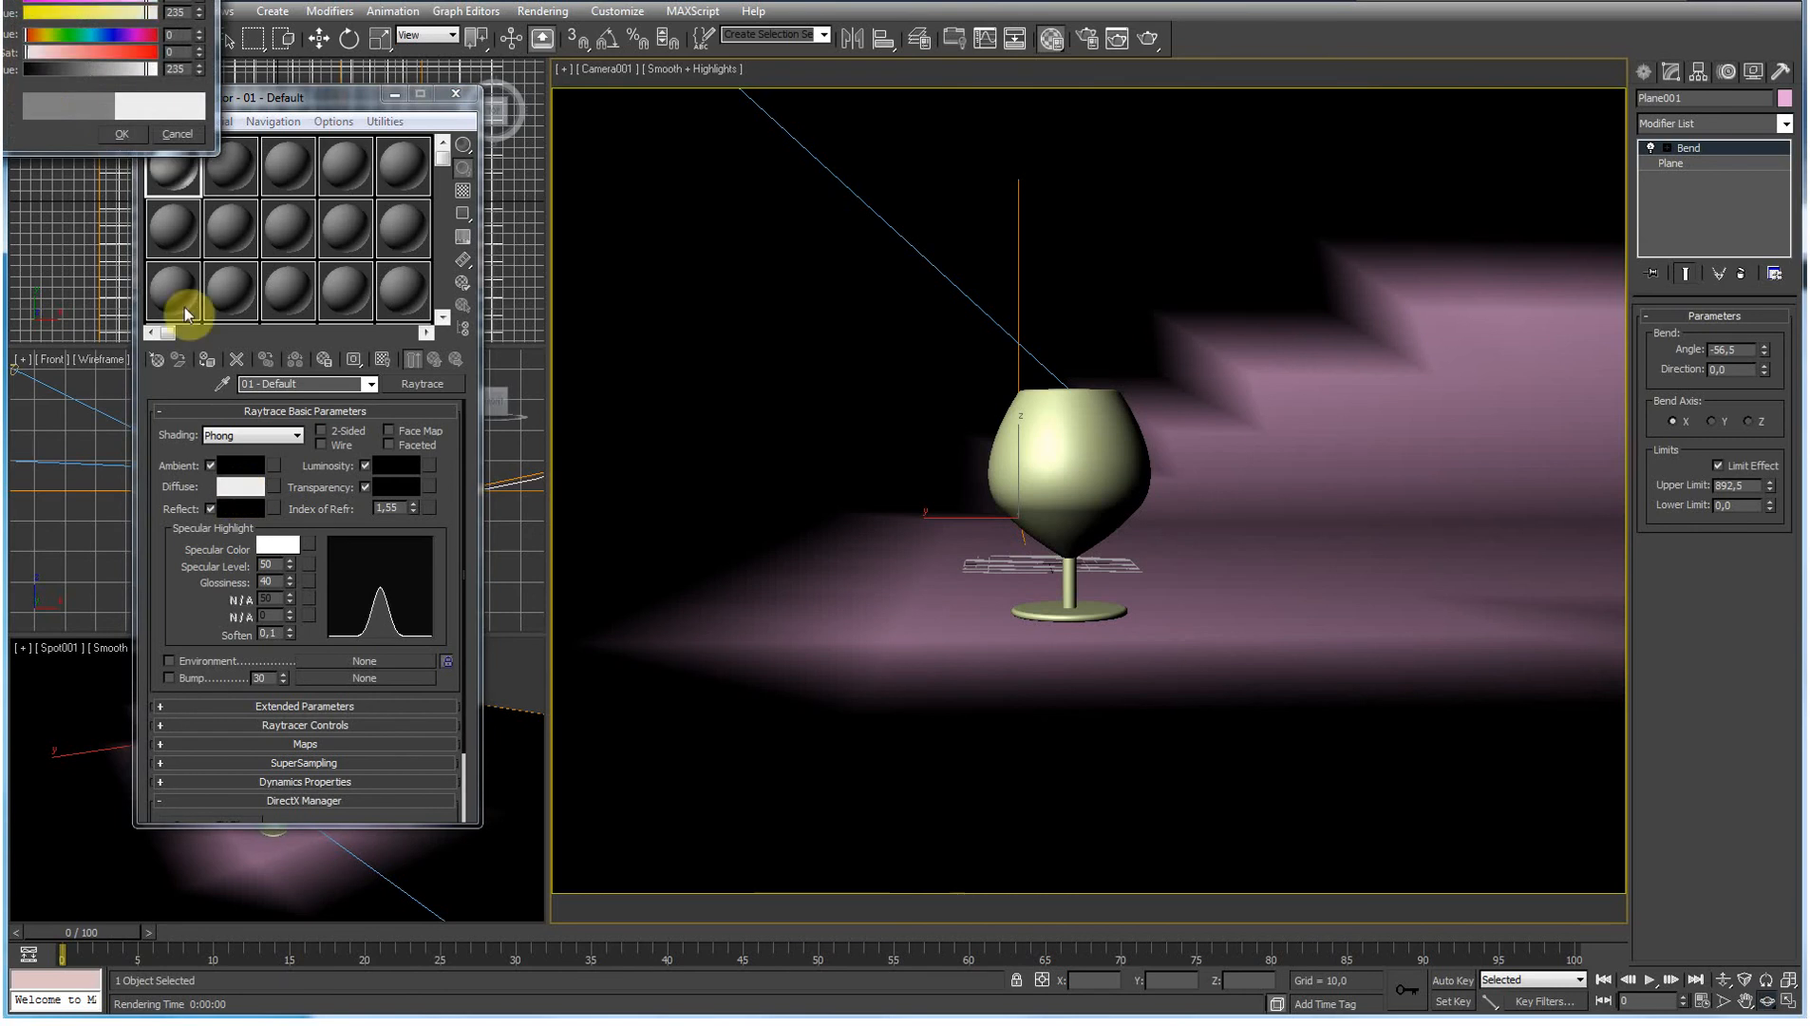
pyautogui.click(118, 137)
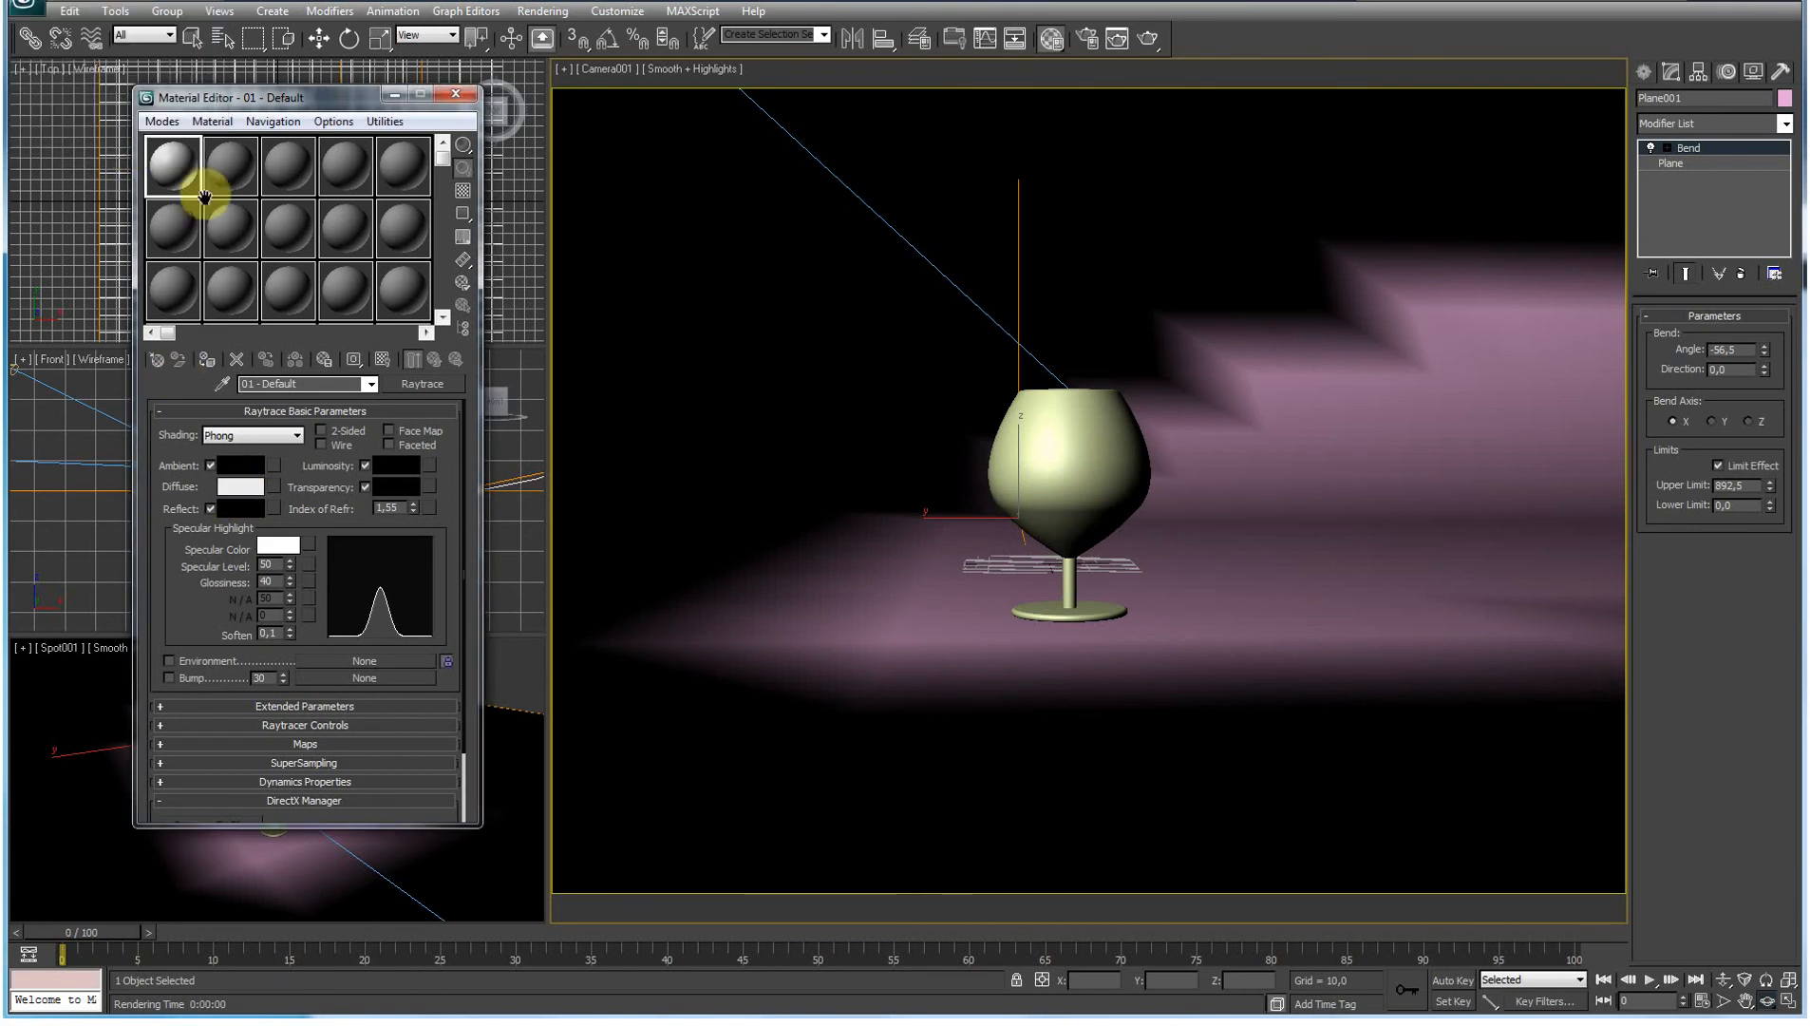
# Step: Set the Raytrace material's transparency color to near white to make it see-through like glass
pyautogui.click(402, 481)
pyautogui.click(32, 67)
pyautogui.moveTo(68, 69); pyautogui.dragTo(150, 69)
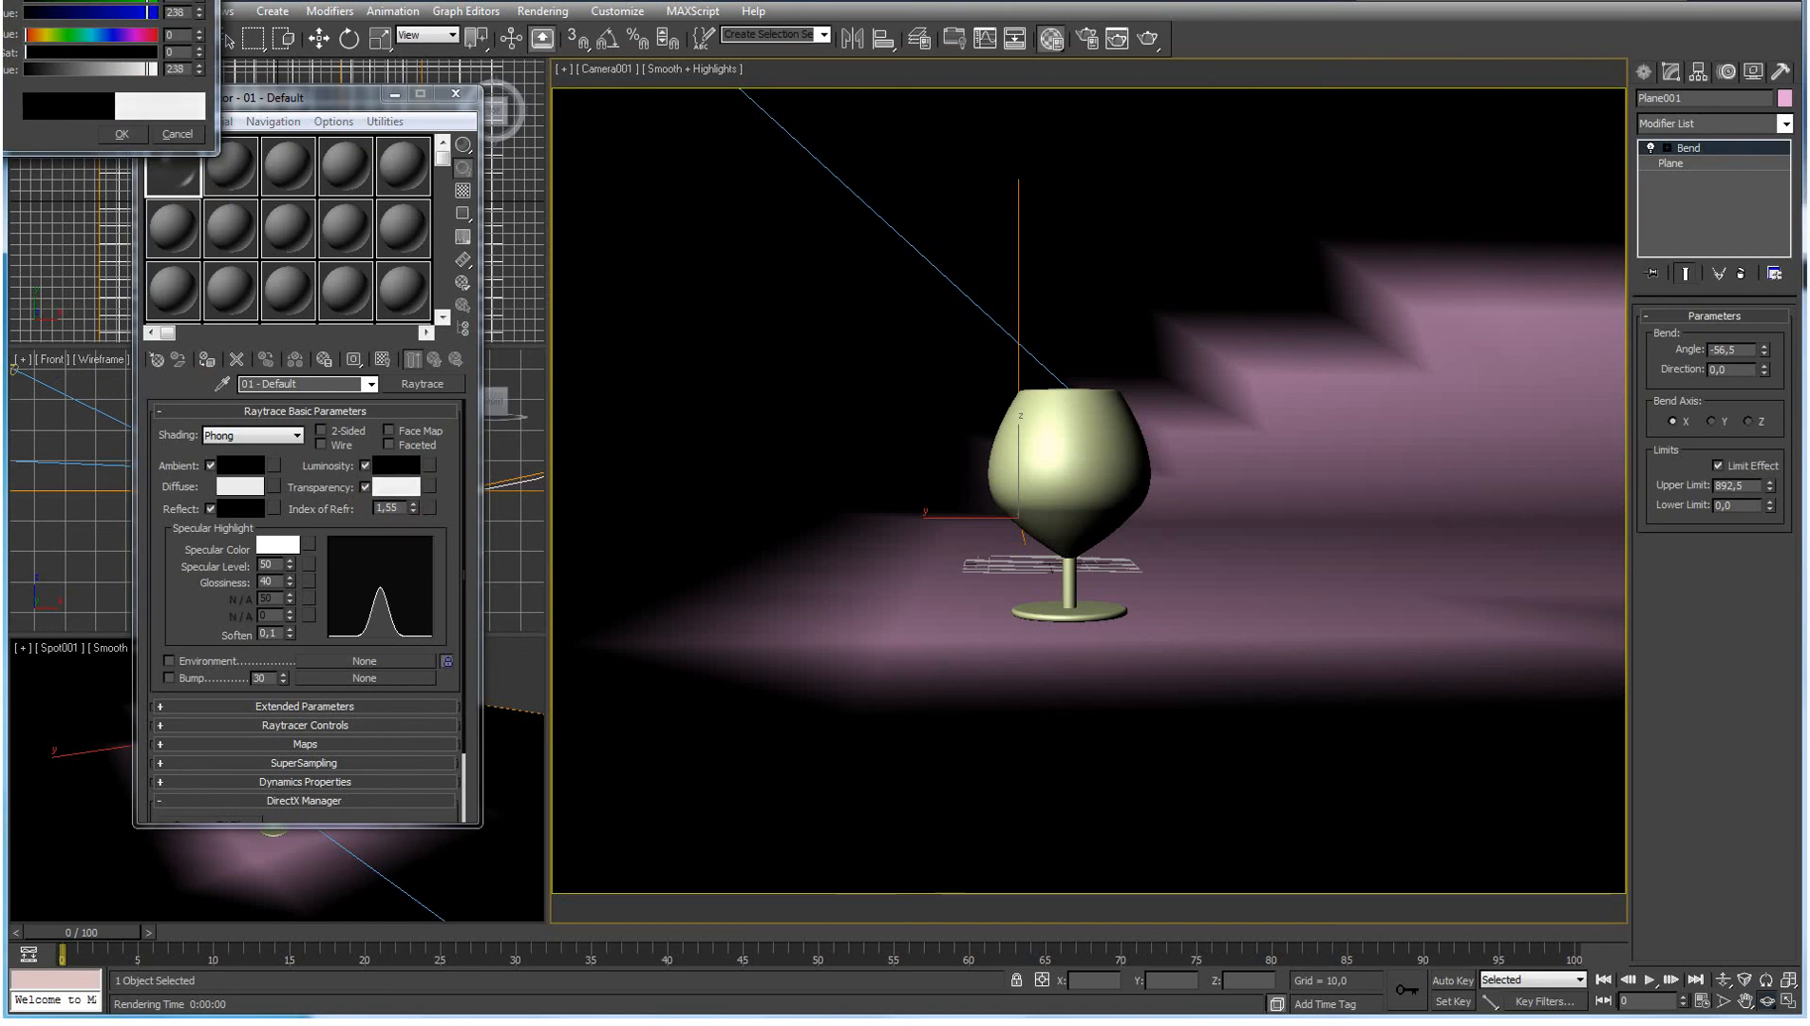
pyautogui.click(115, 130)
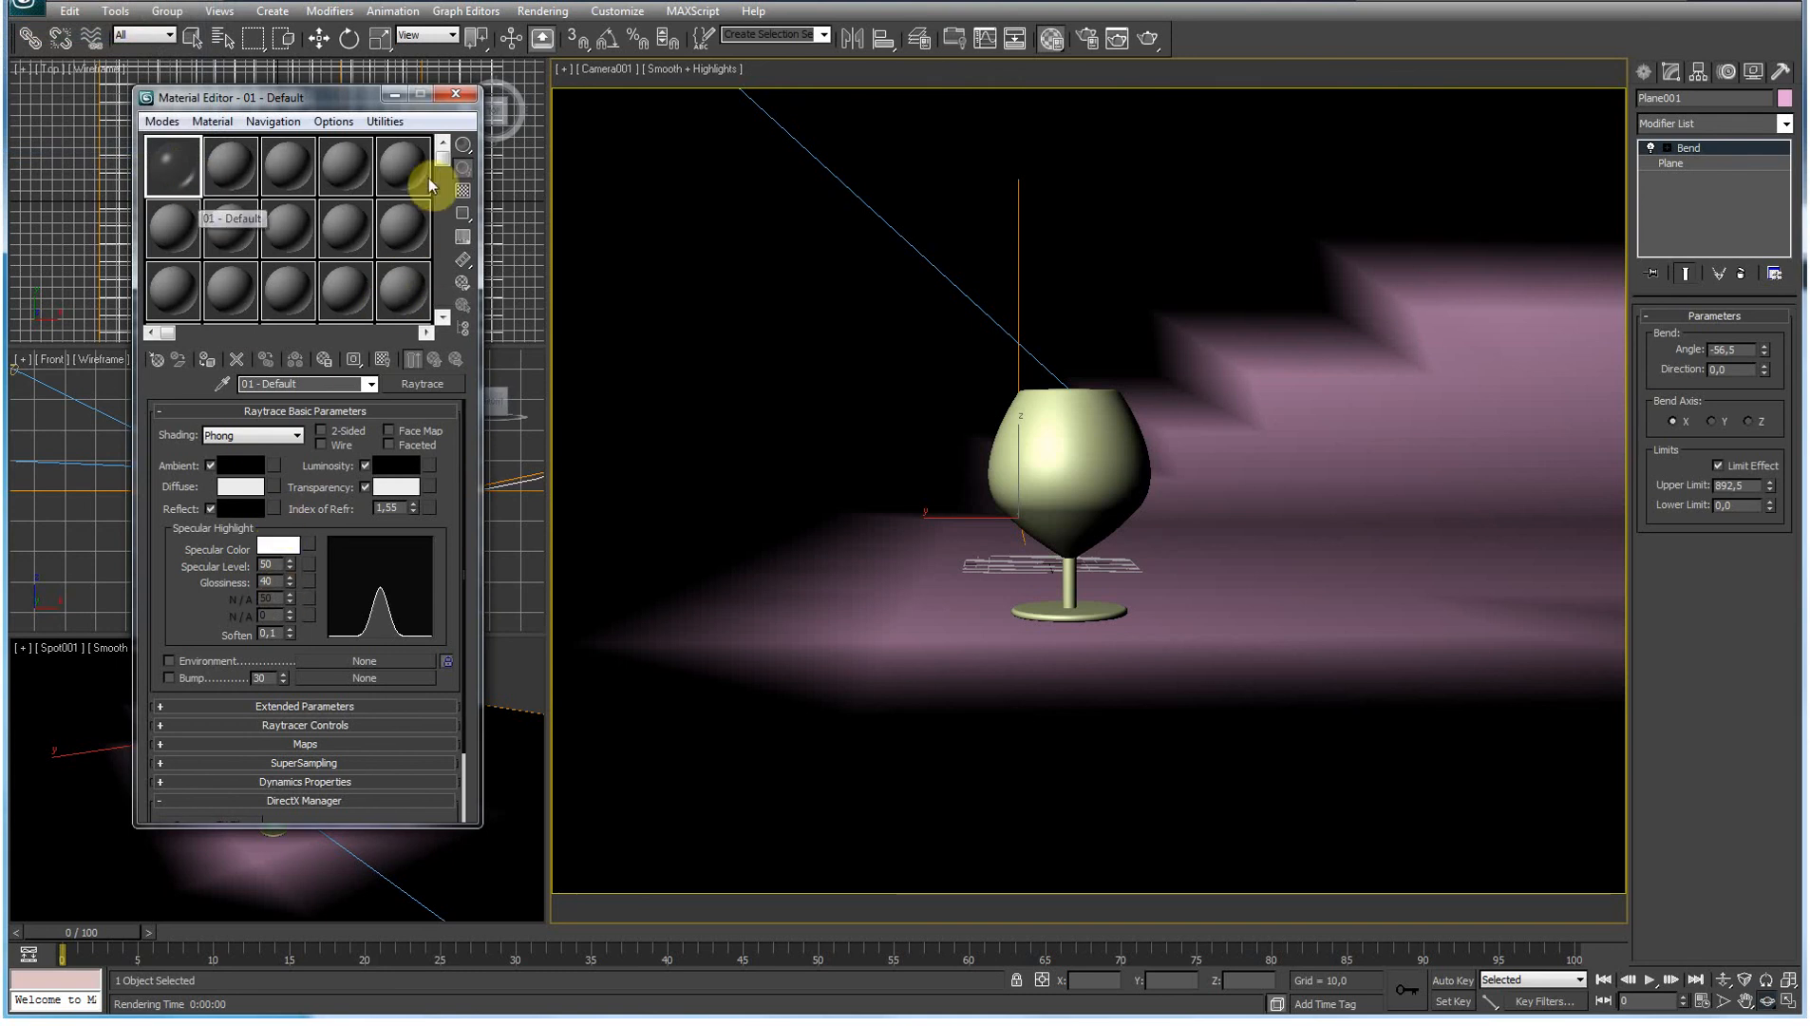
# Step: Show a checkered sample background, set the index of refraction to 1,35 and assign the glass material to the wine glass
pyautogui.click(462, 192)
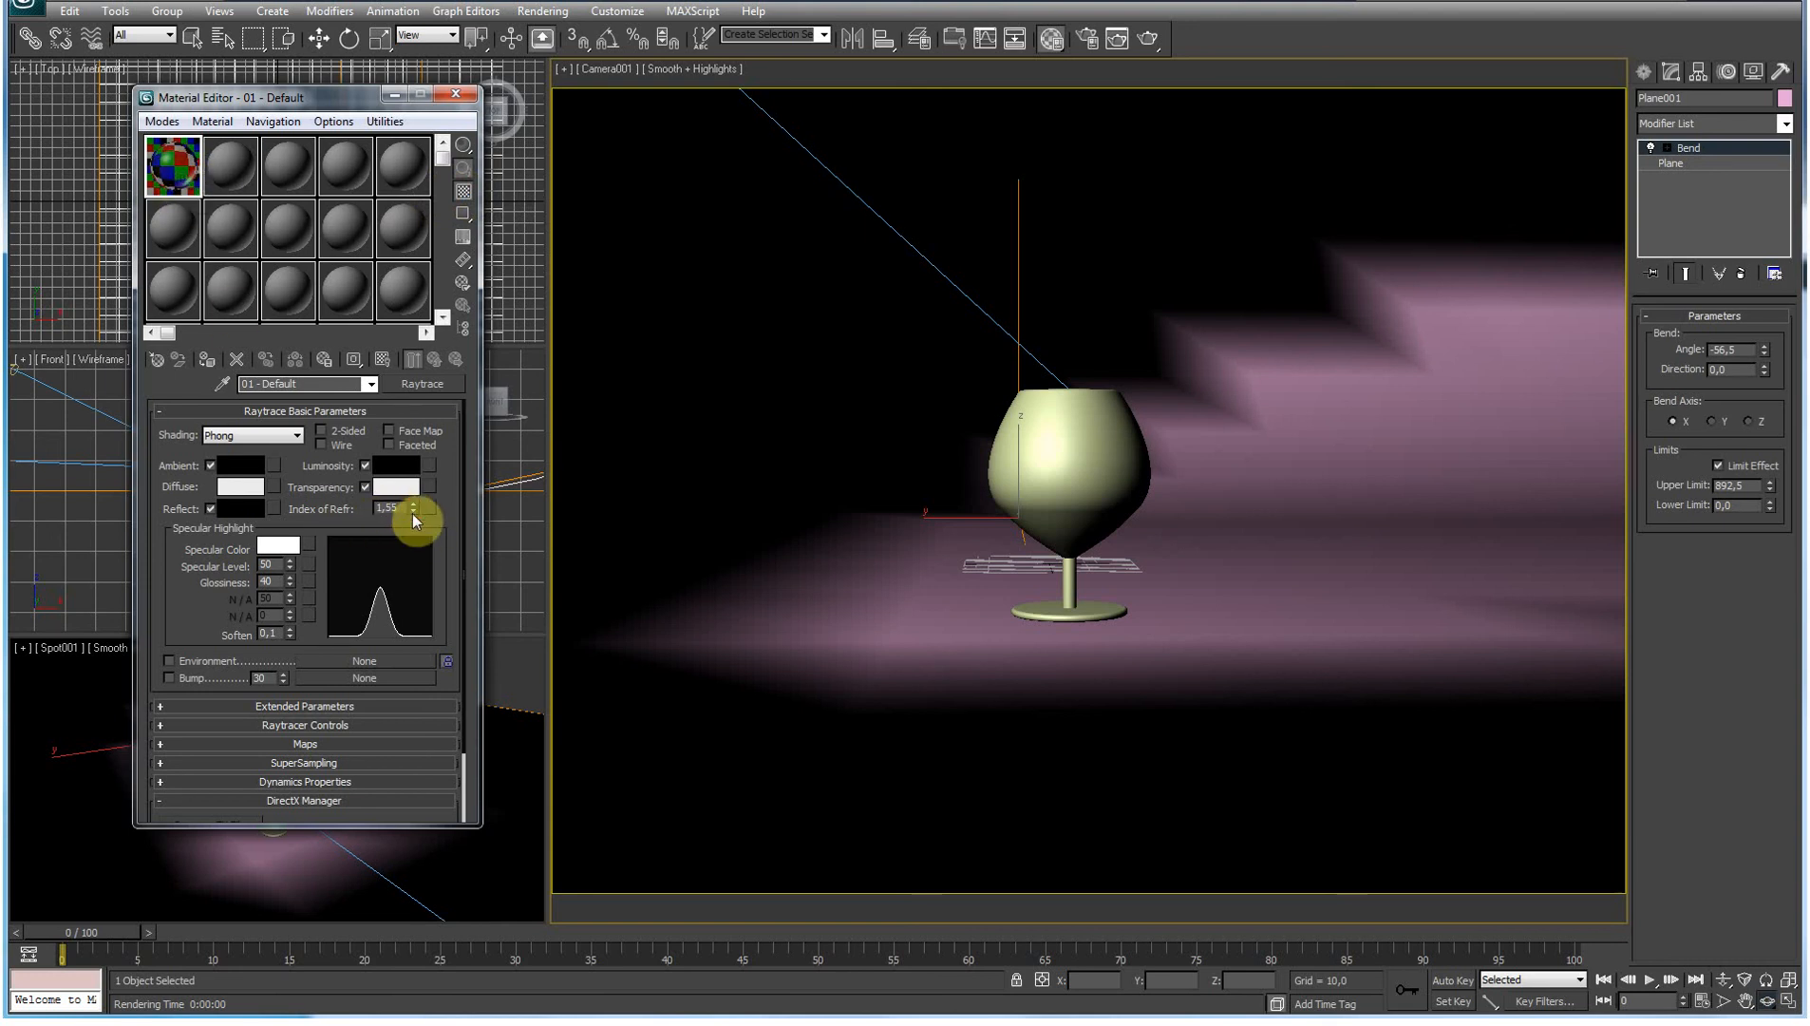
pyautogui.moveTo(413, 508)
pyautogui.mouseDown()
pyautogui.moveTo(414, 539)
pyautogui.moveTo(413, 503)
pyautogui.mouseUp()
pyautogui.moveTo(171, 157); pyautogui.dragTo(1046, 458)
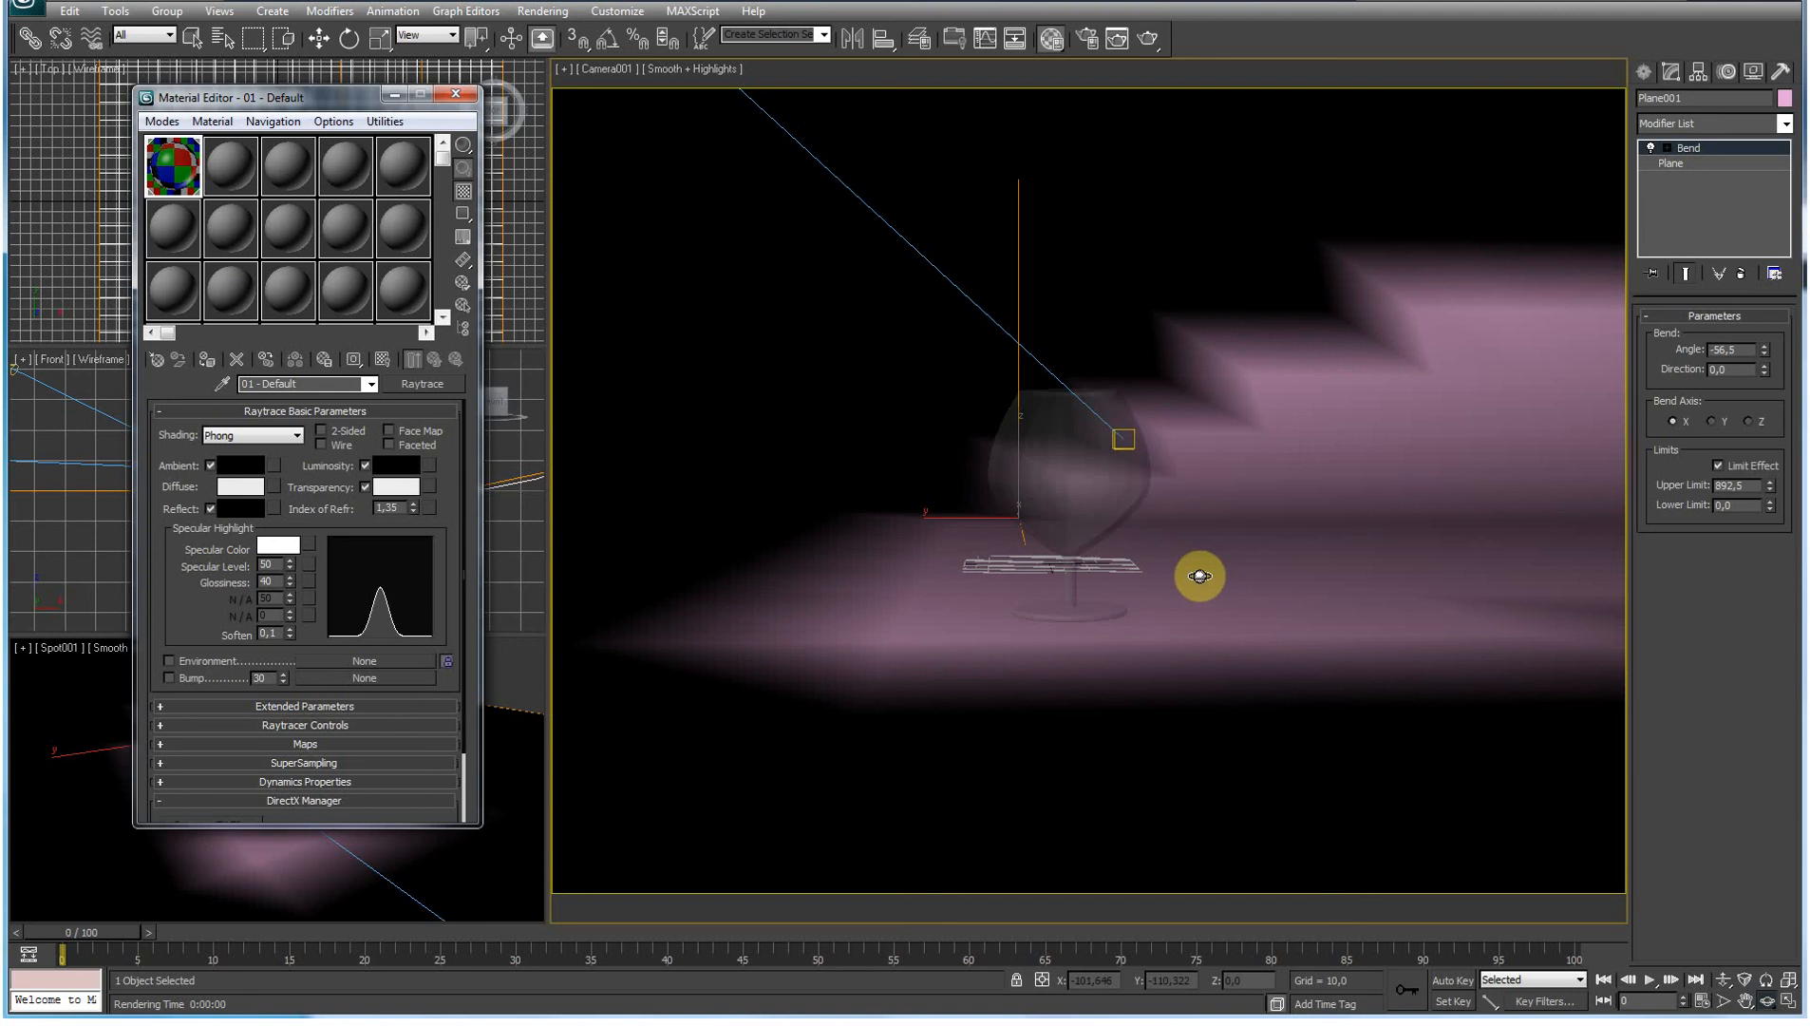
# Step: Render the camera view to check the transparent glass, and close the rendered frame and the Material Editor
pyautogui.hotkey('shift', 'q')
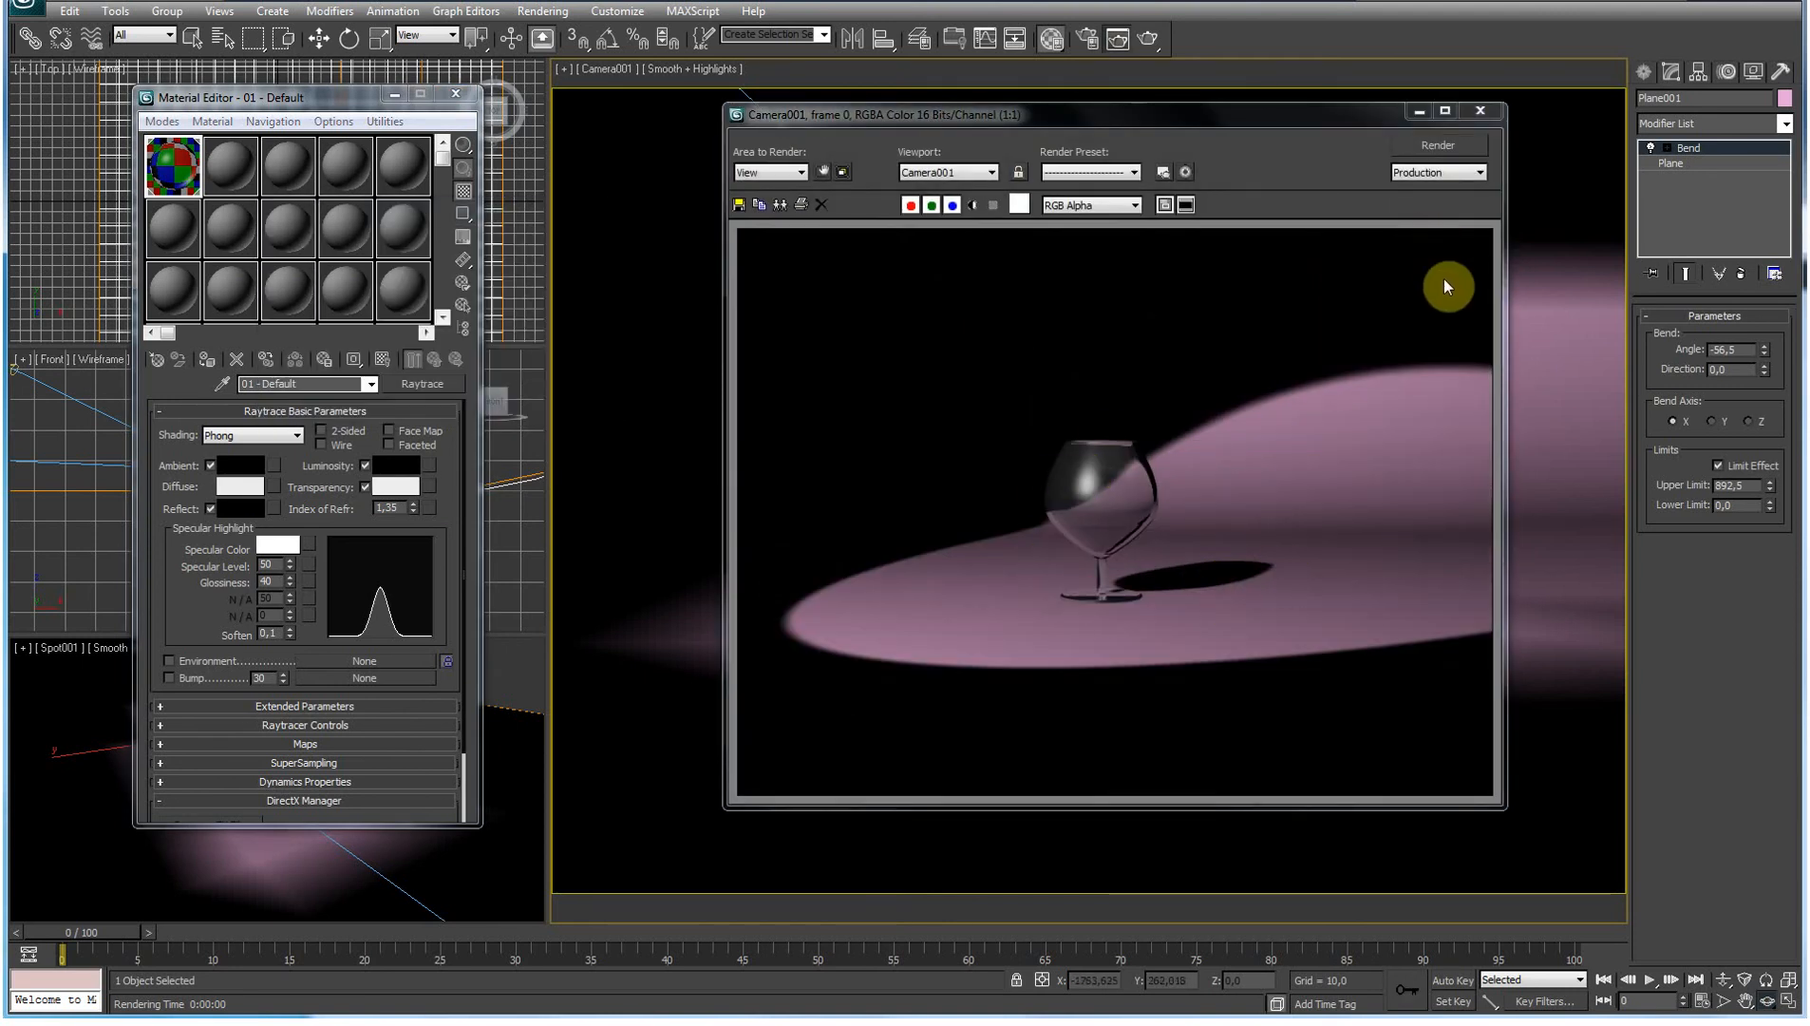
pyautogui.click(1484, 113)
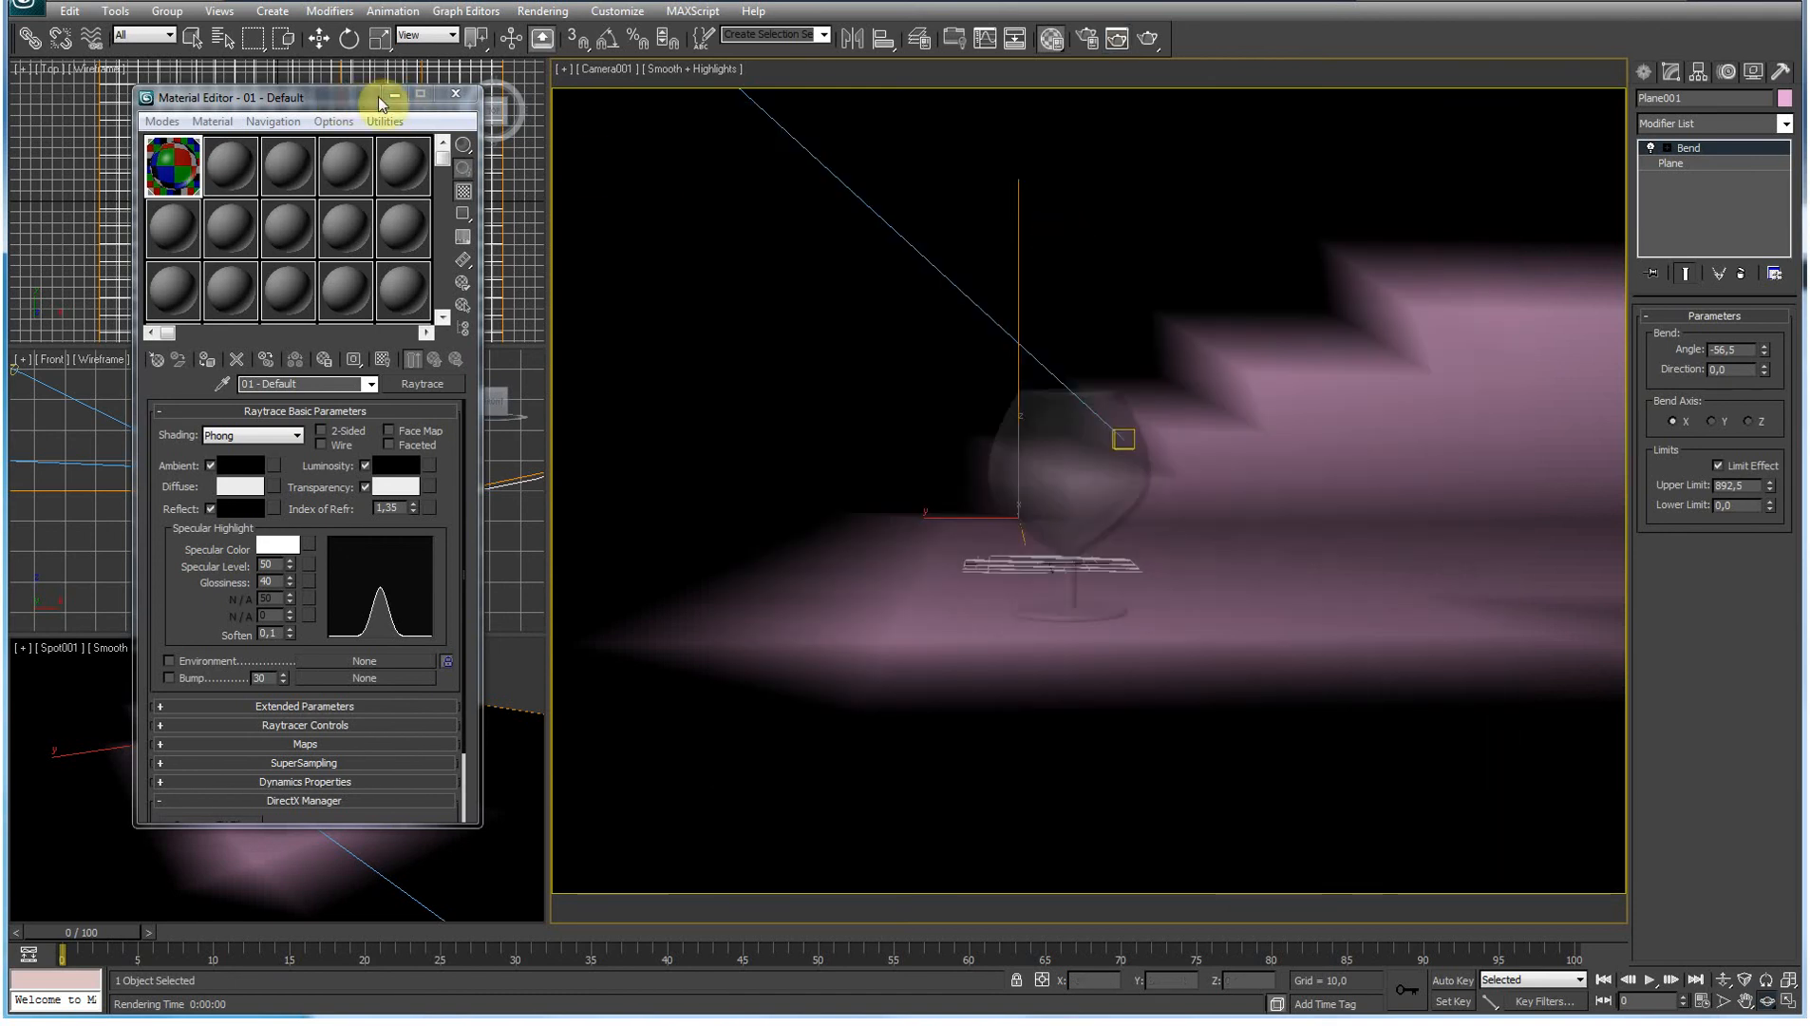
pyautogui.click(455, 94)
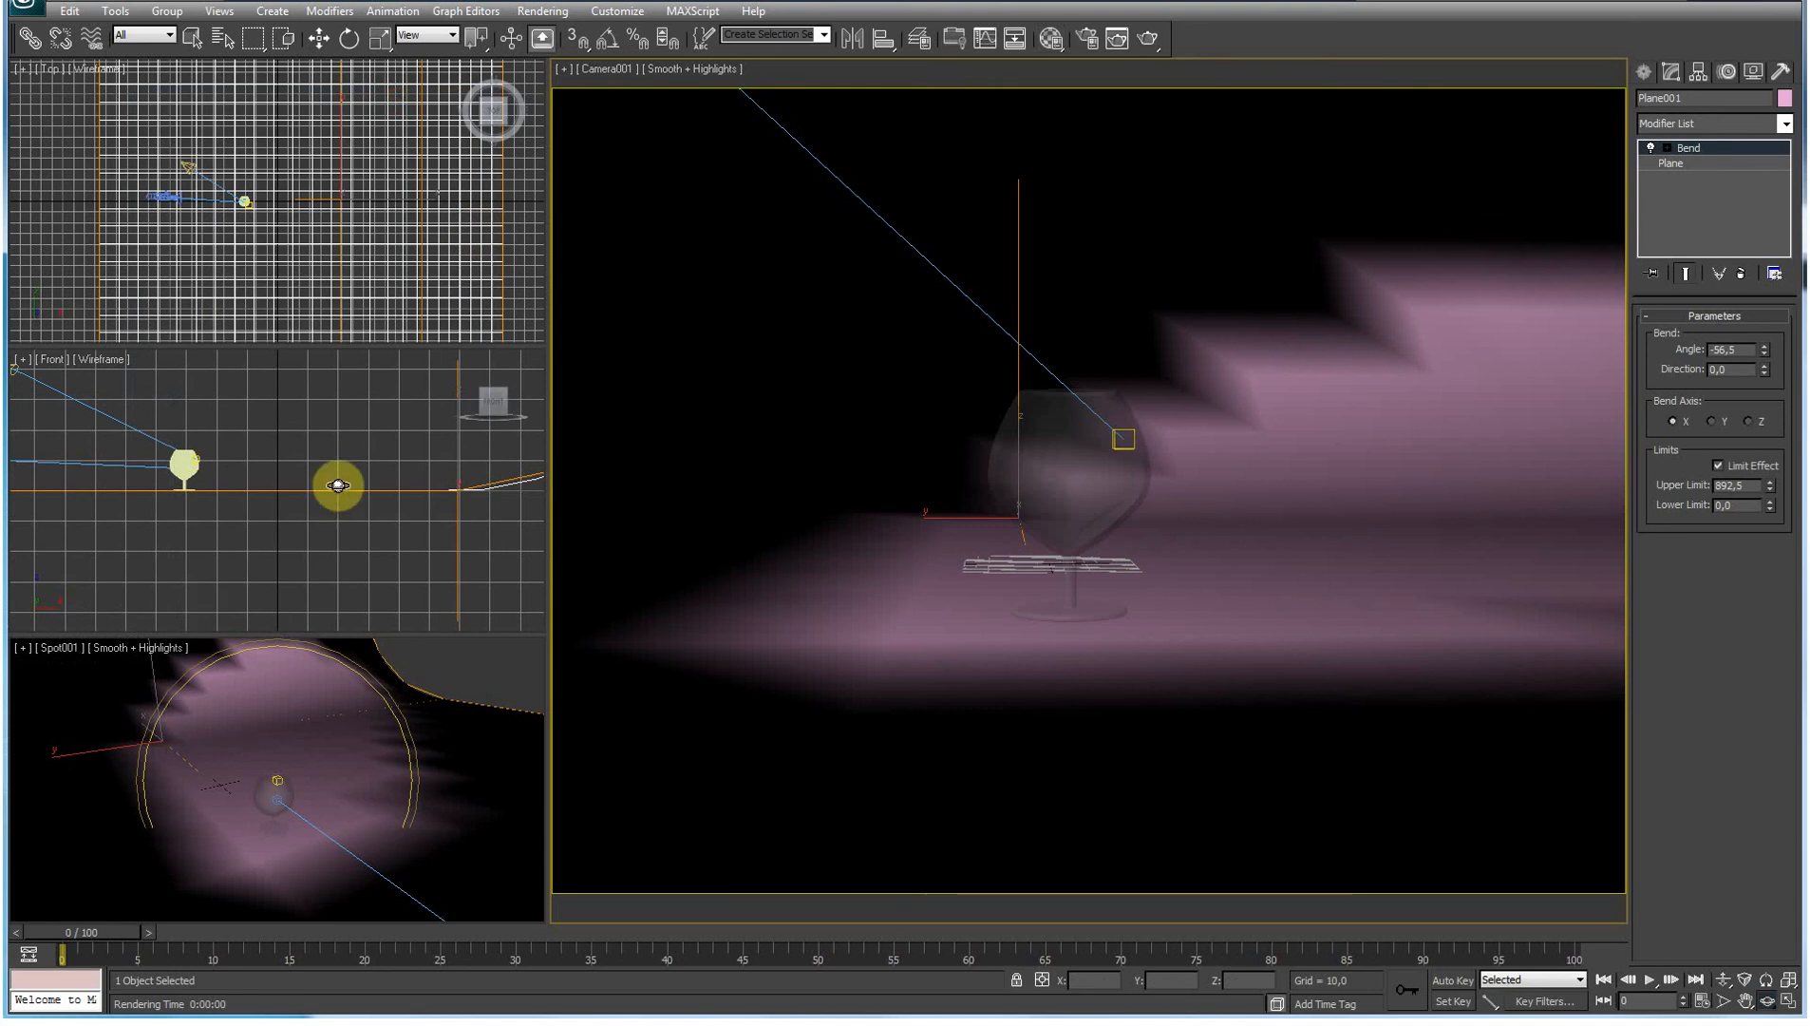
# Step: Truck the camera so that the glass sits lower and farther right in the camera frame
pyautogui.click(1745, 1001)
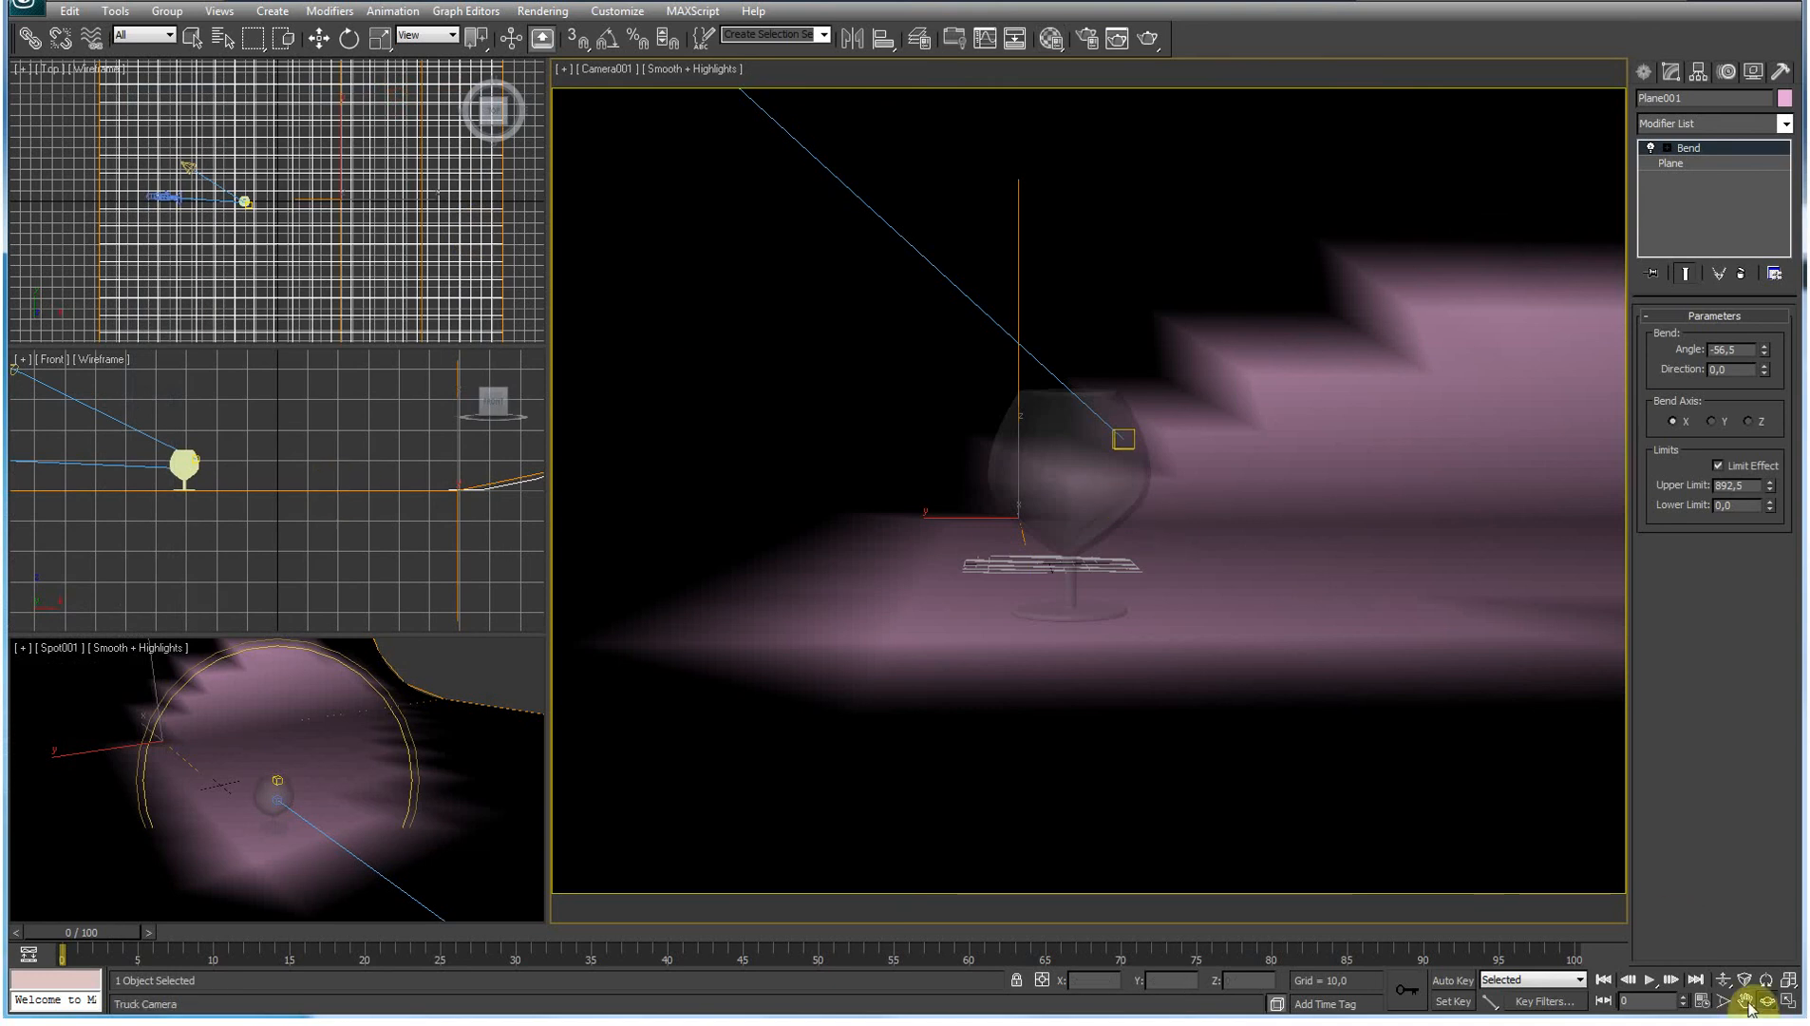
pyautogui.moveTo(1011, 469); pyautogui.dragTo(1155, 606)
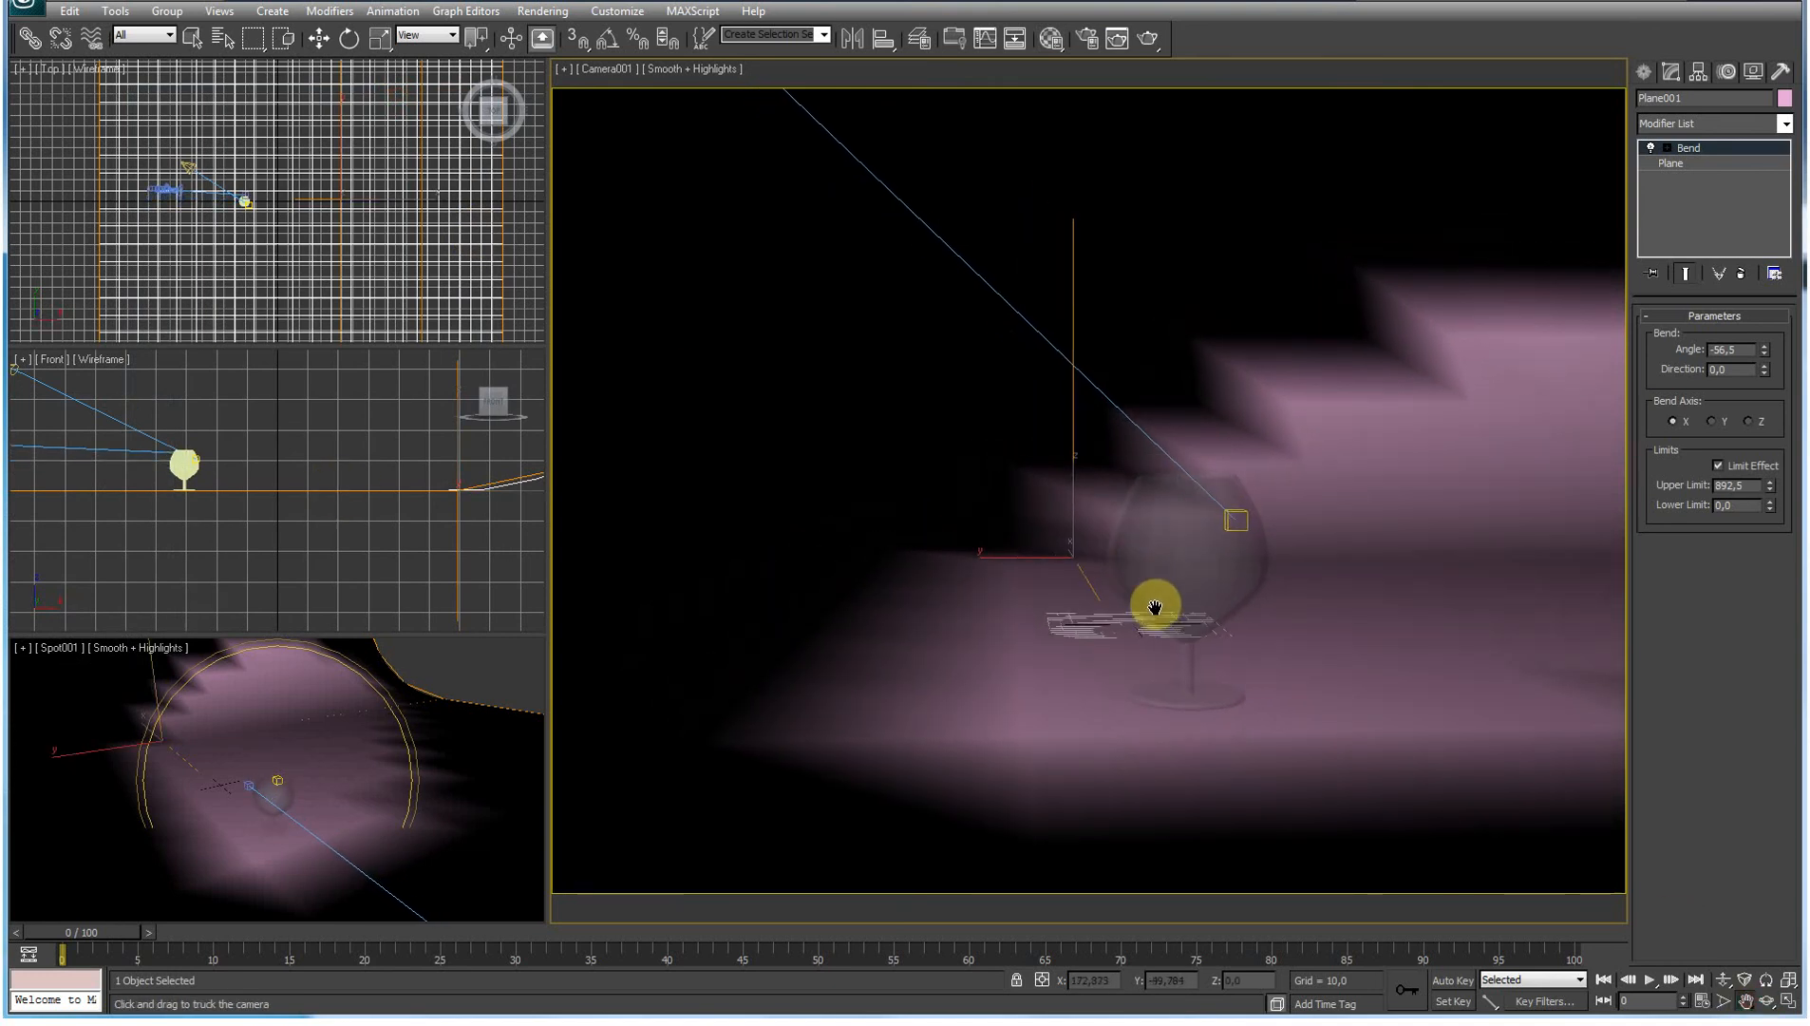
# Step: Clone the lathed wine glass sideways along the X axis in the front view
pyautogui.click(231, 460)
pyautogui.scroll(3, 319, 444)
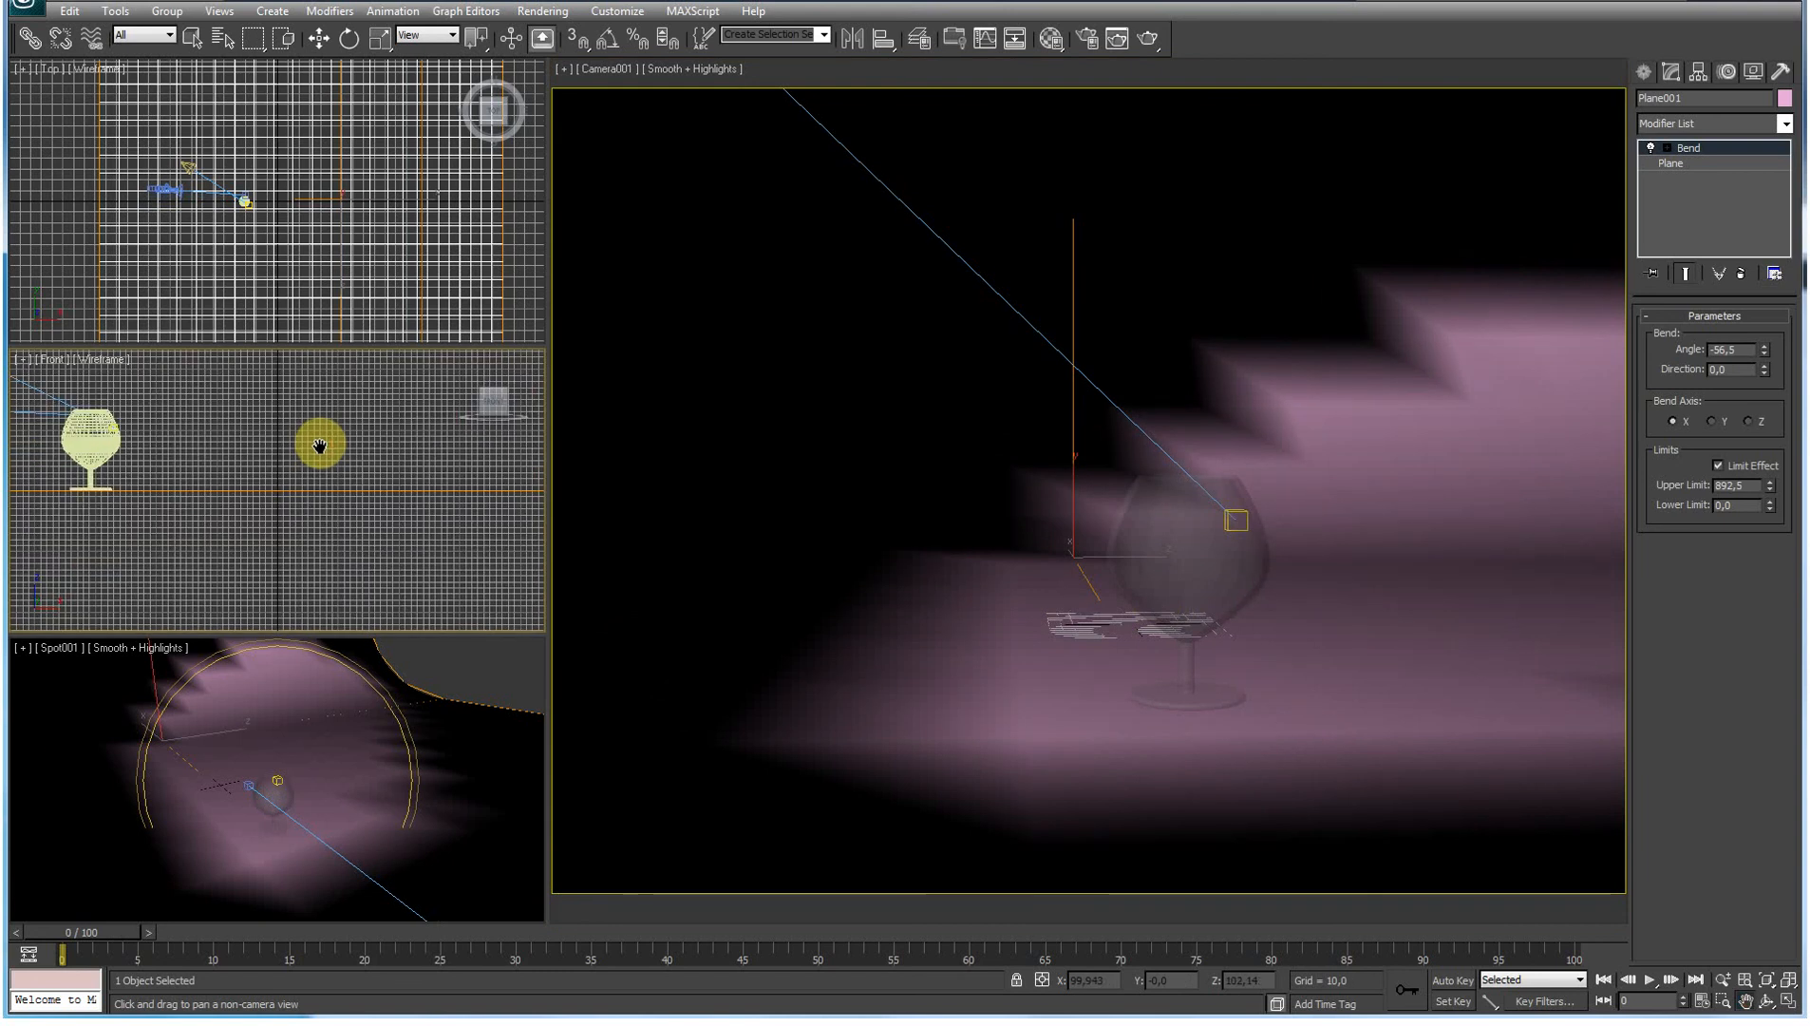
pyautogui.press('w')
pyautogui.click(102, 442)
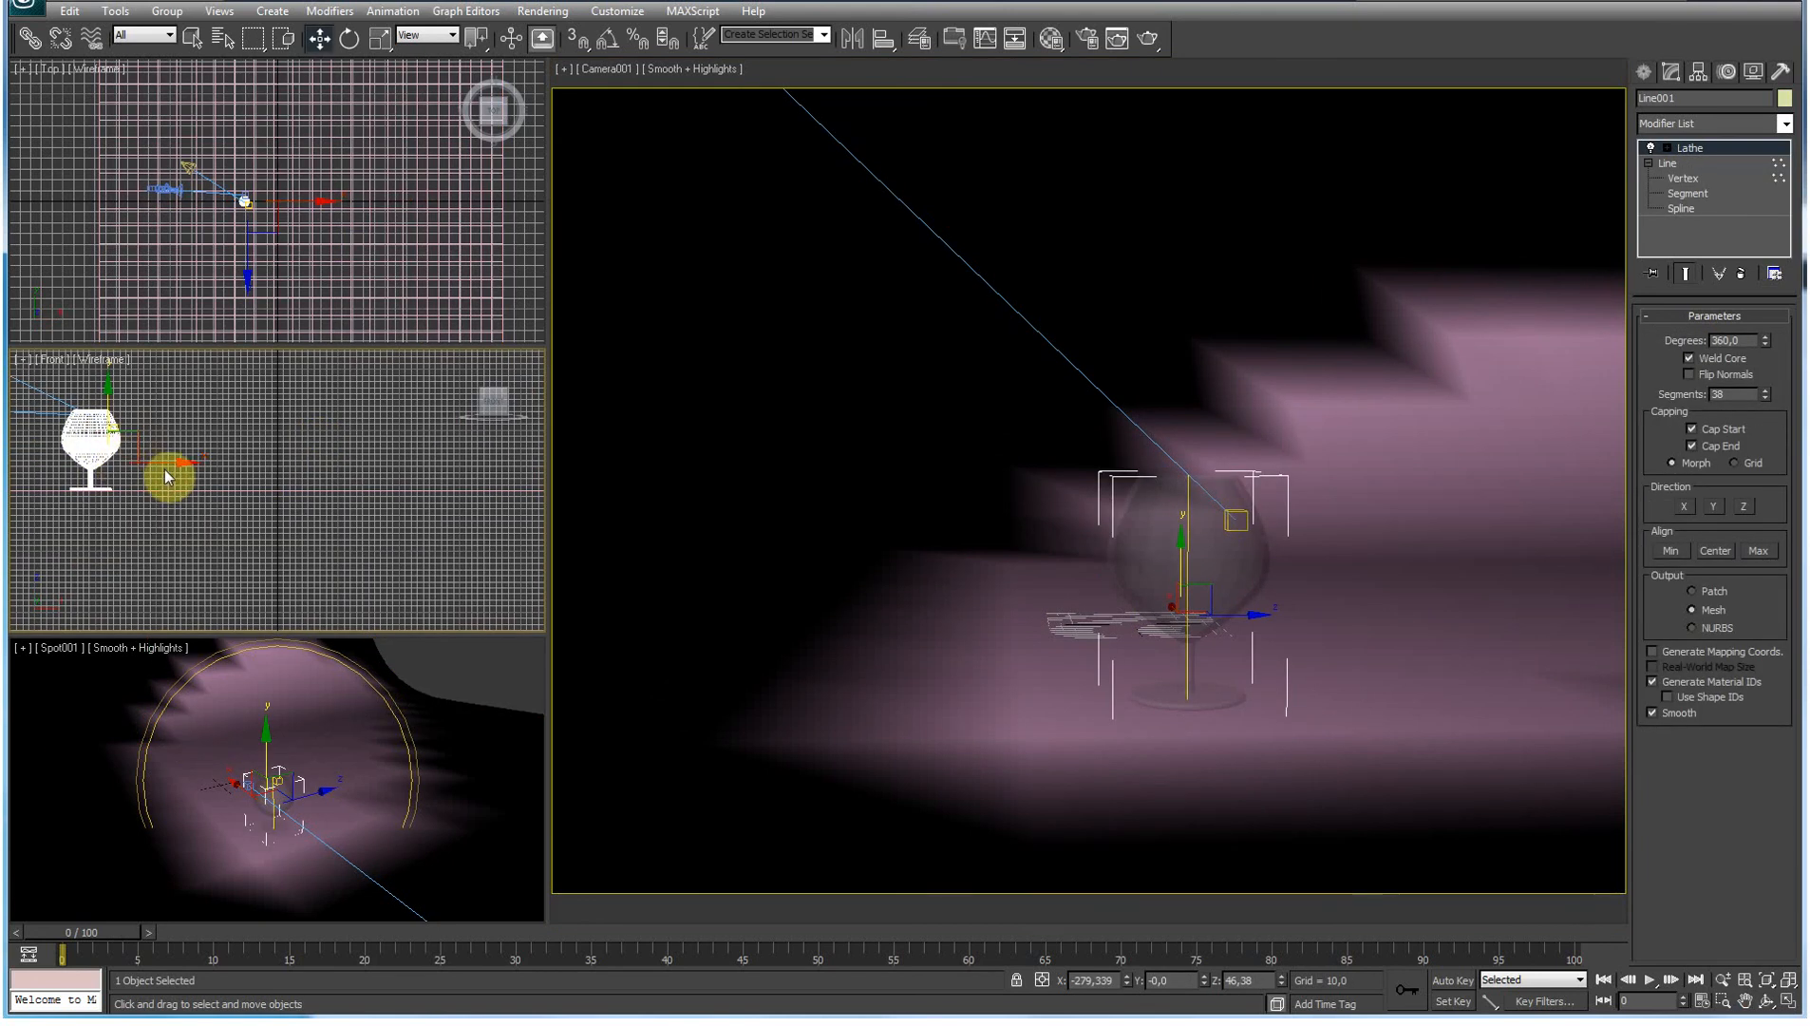
pyautogui.keyDown('shift'); pyautogui.moveTo(177, 465); pyautogui.dragTo(327, 465); pyautogui.keyUp('shift')
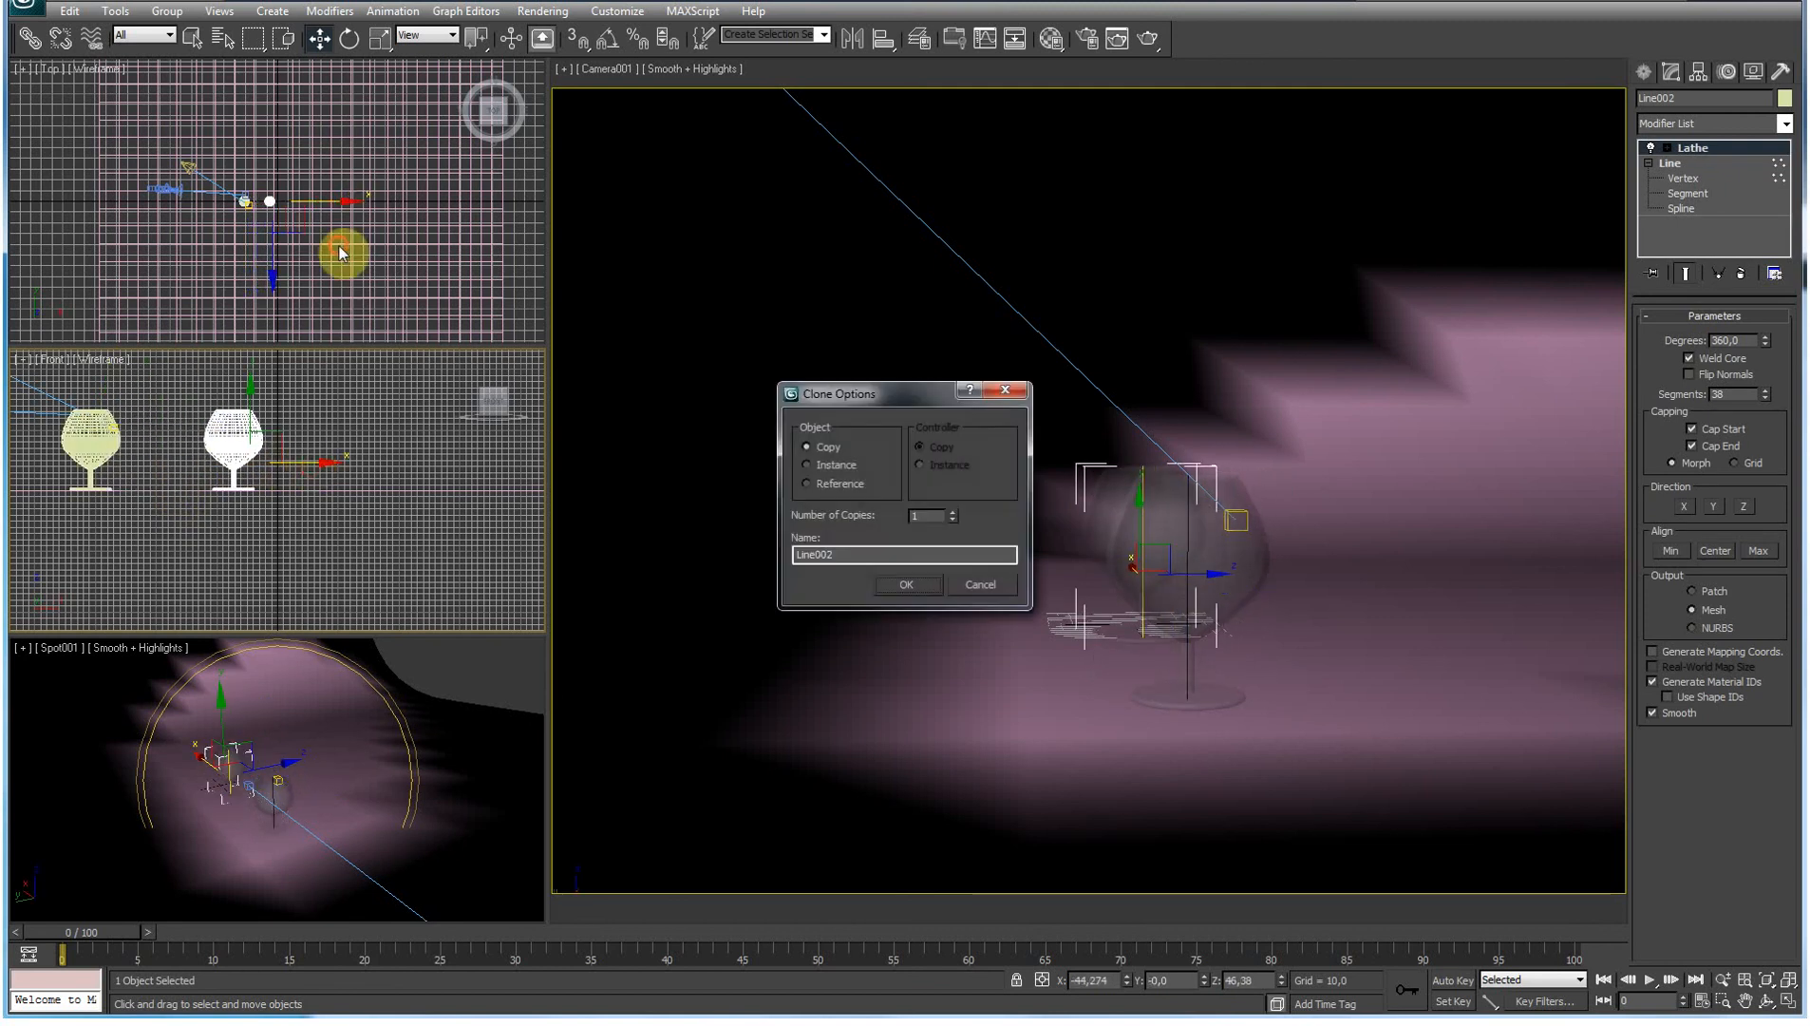
# Step: Maximize the top view and move the cloned glass closer to the original, slightly offset along the Y axis
pyautogui.click(383, 263)
pyautogui.scroll(2, 382, 263)
pyautogui.click(381, 256)
pyautogui.hotkey('alt', 'w')
pyautogui.click(767, 519)
pyautogui.moveTo(800, 454)
pyautogui.mouseDown()
pyautogui.moveTo(784, 373)
pyautogui.moveTo(825, 412)
pyautogui.moveTo(760, 420)
pyautogui.moveTo(797, 463)
pyautogui.mouseUp()
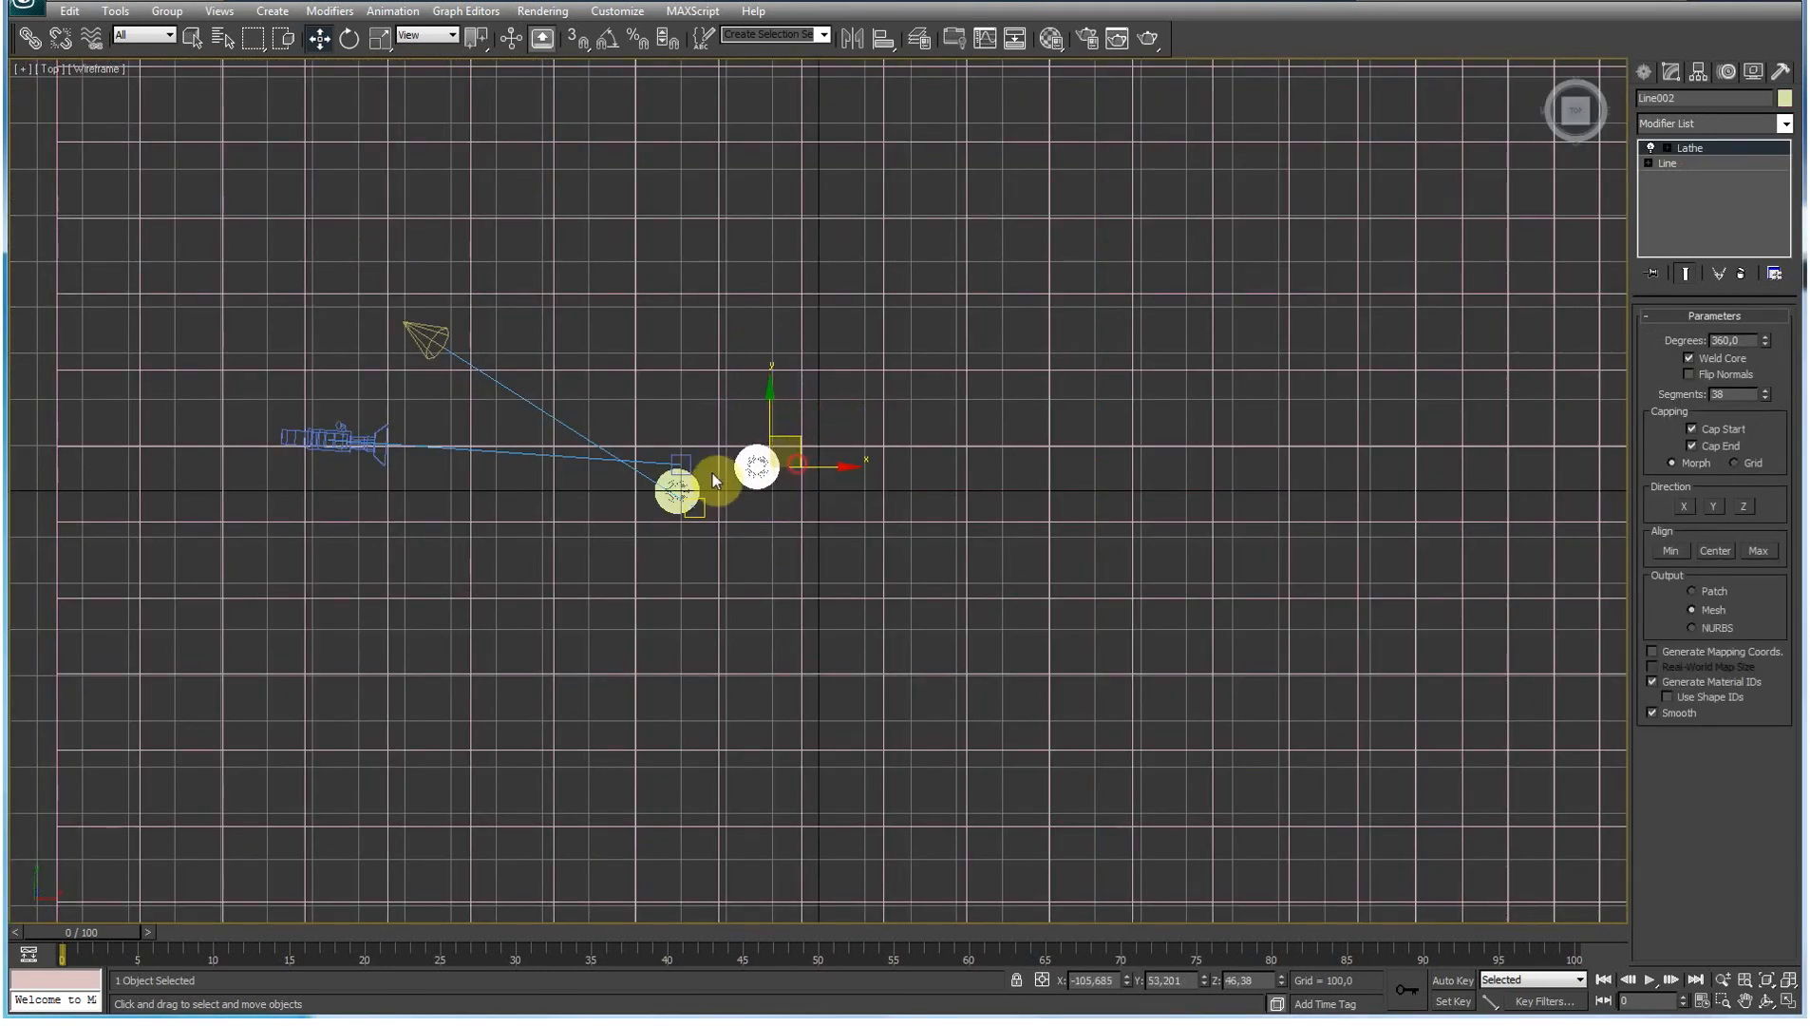
# Step: Render the camera view with both glasses and close the rendered frame
pyautogui.click(688, 457)
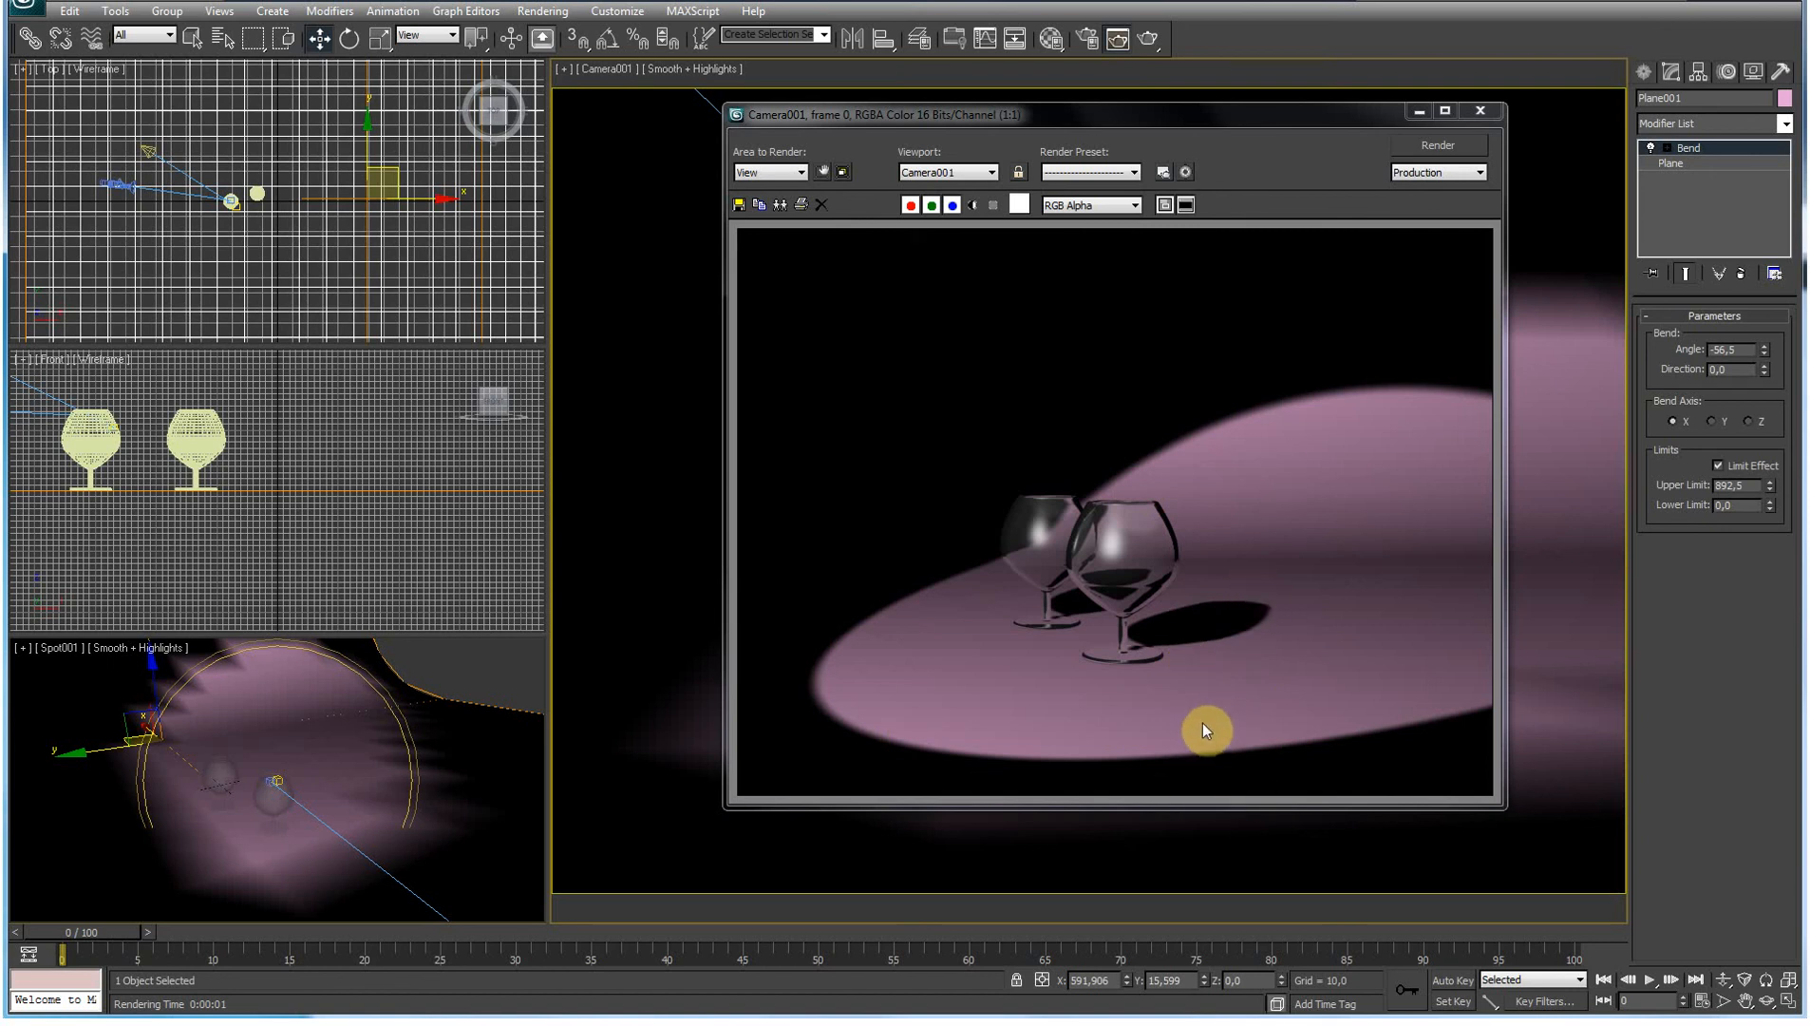
pyautogui.click(1477, 114)
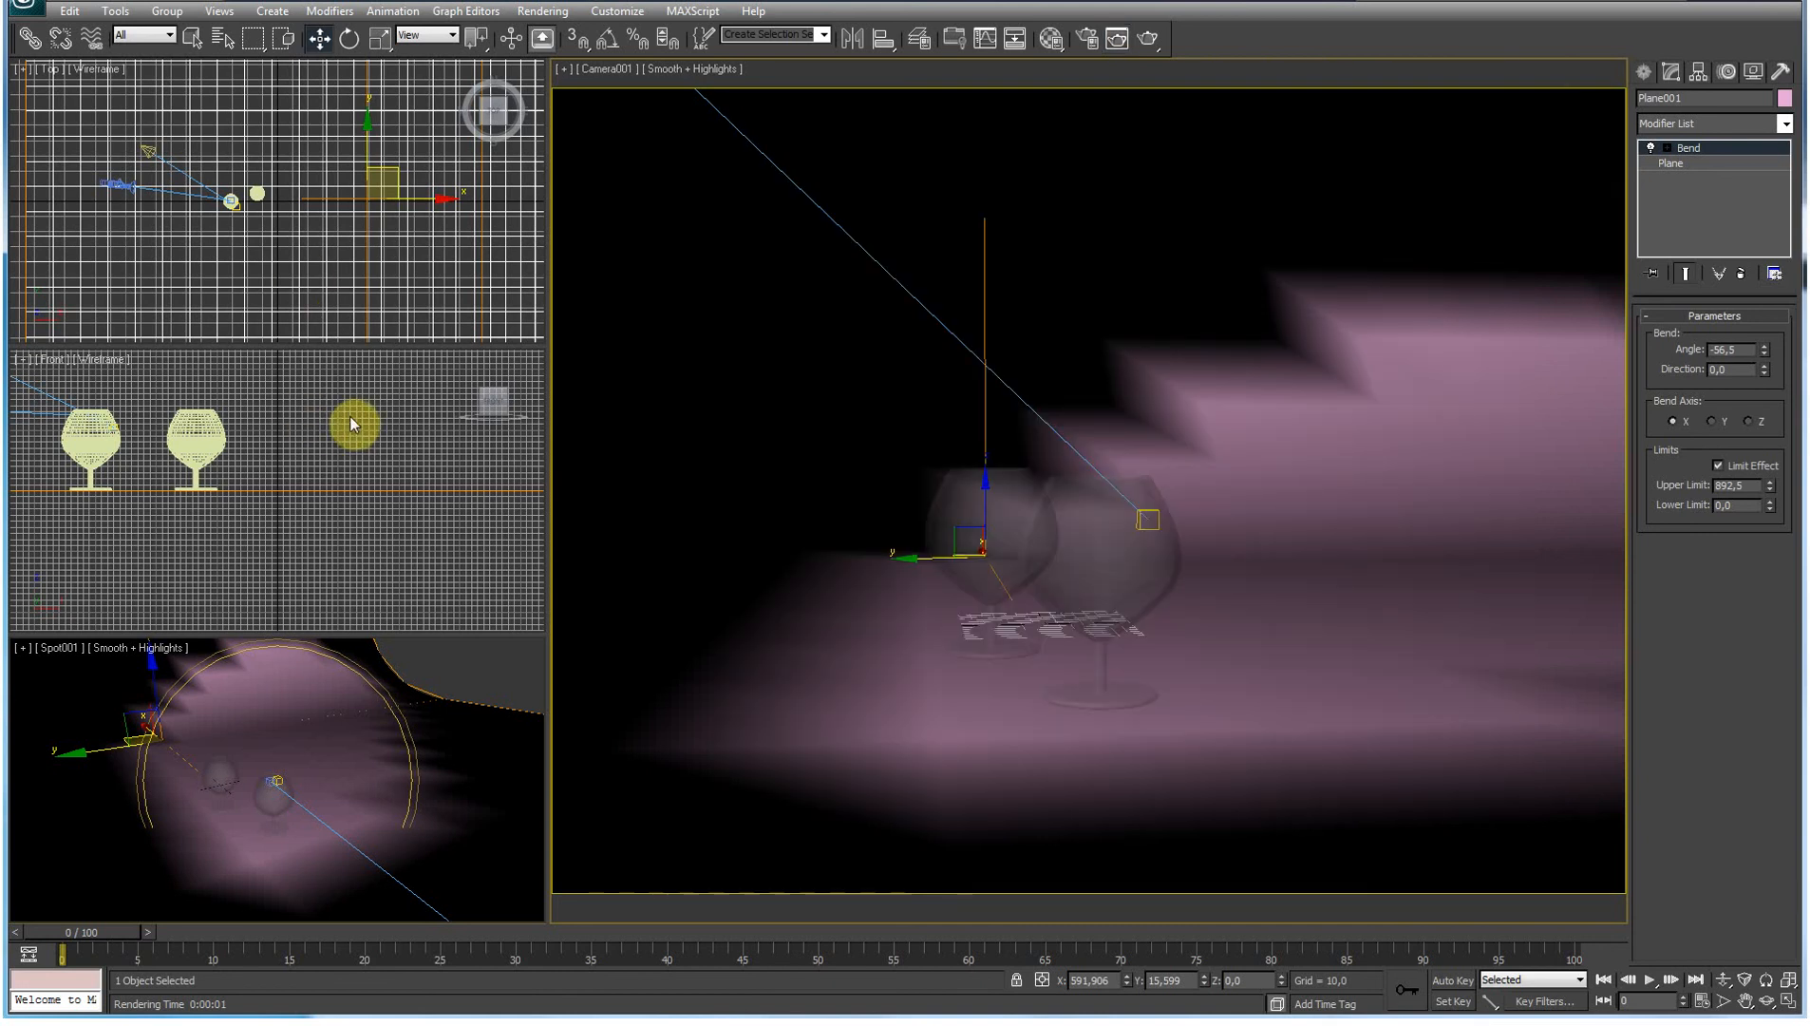
# Step: Give the second sample material, 02 - Default, a light grey diffuse color with a value of 206 and assign it to the backdrop plane
pyautogui.press('m')
pyautogui.click(213, 176)
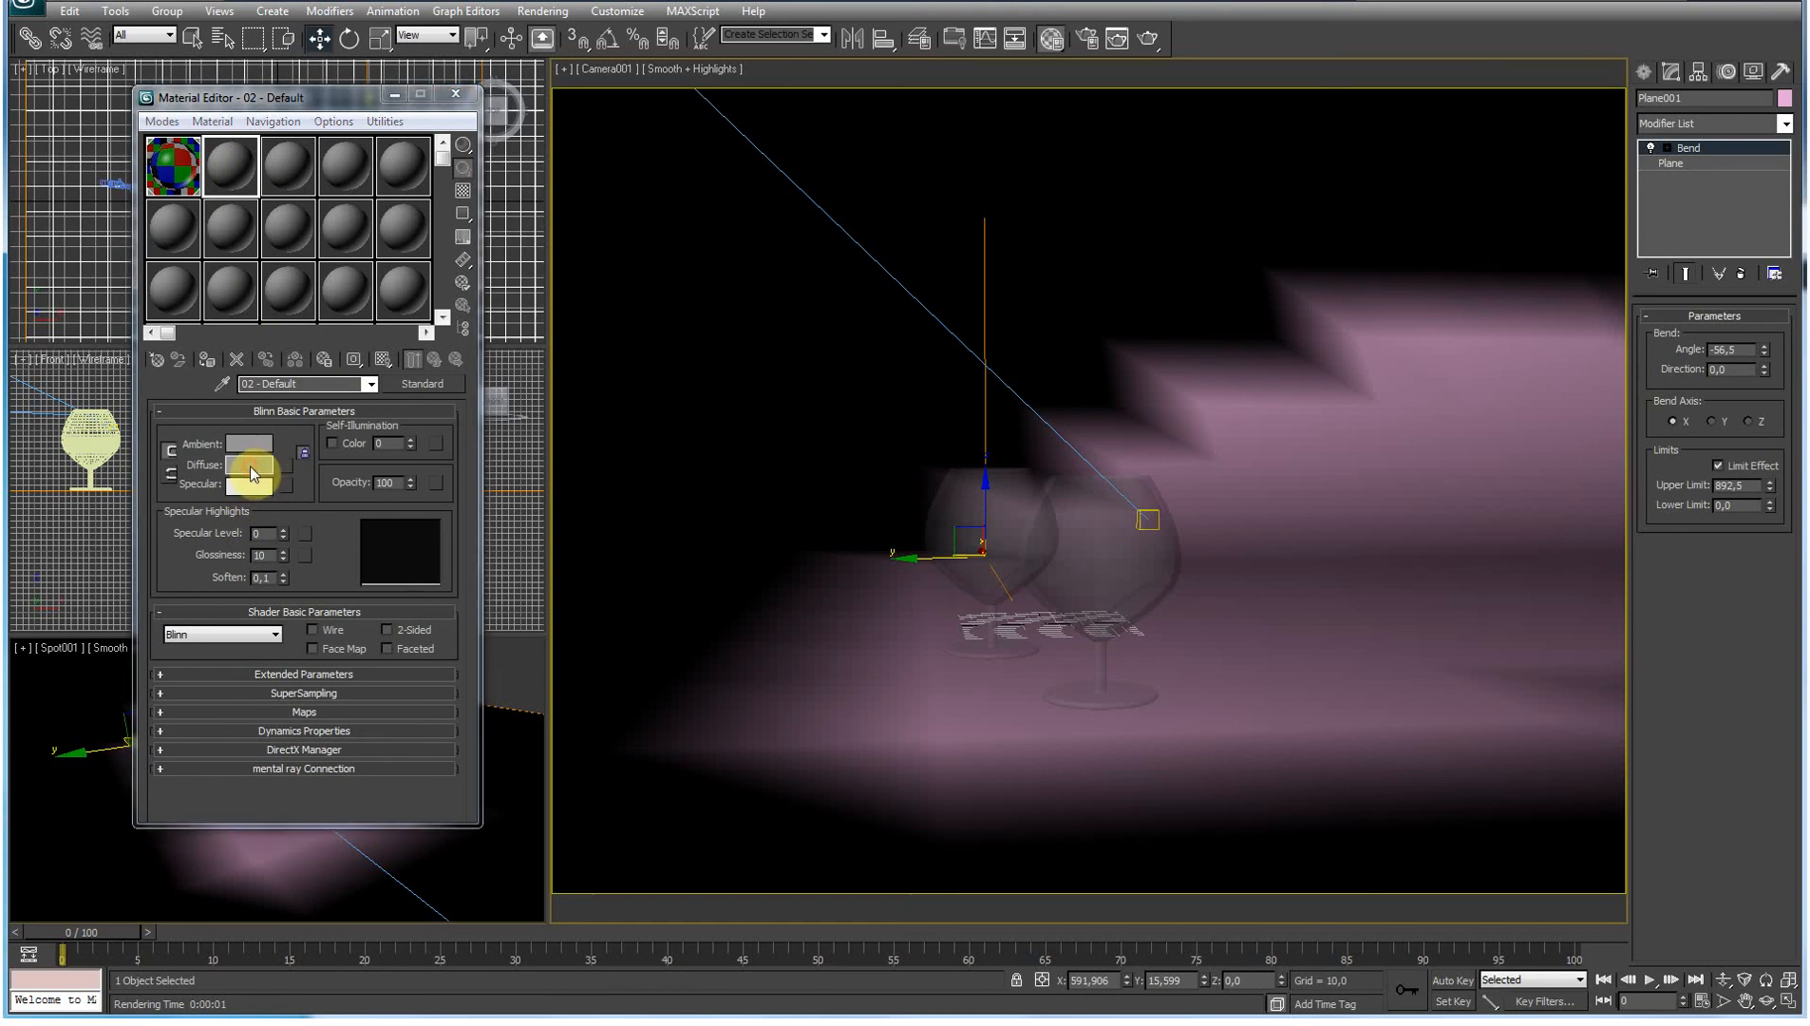
pyautogui.click(242, 464)
pyautogui.moveTo(101, 70); pyautogui.dragTo(125, 69)
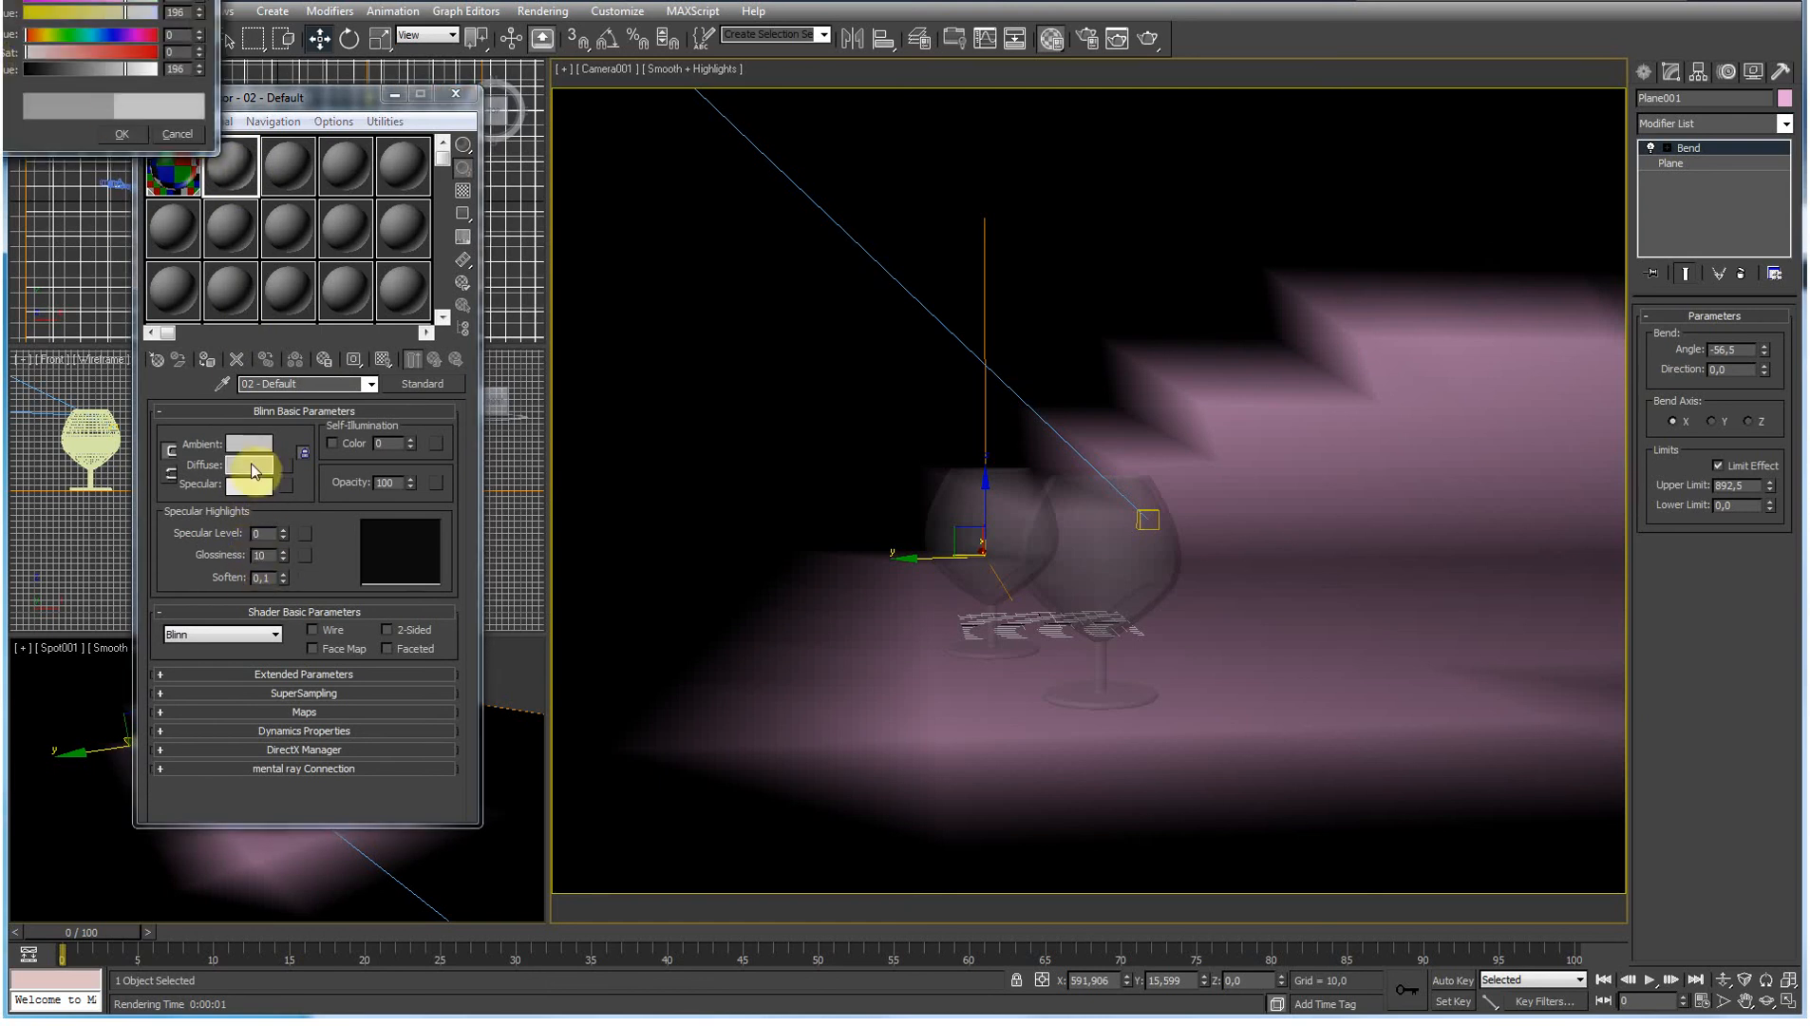
pyautogui.moveTo(2, 81); pyautogui.dragTo(2, 90)
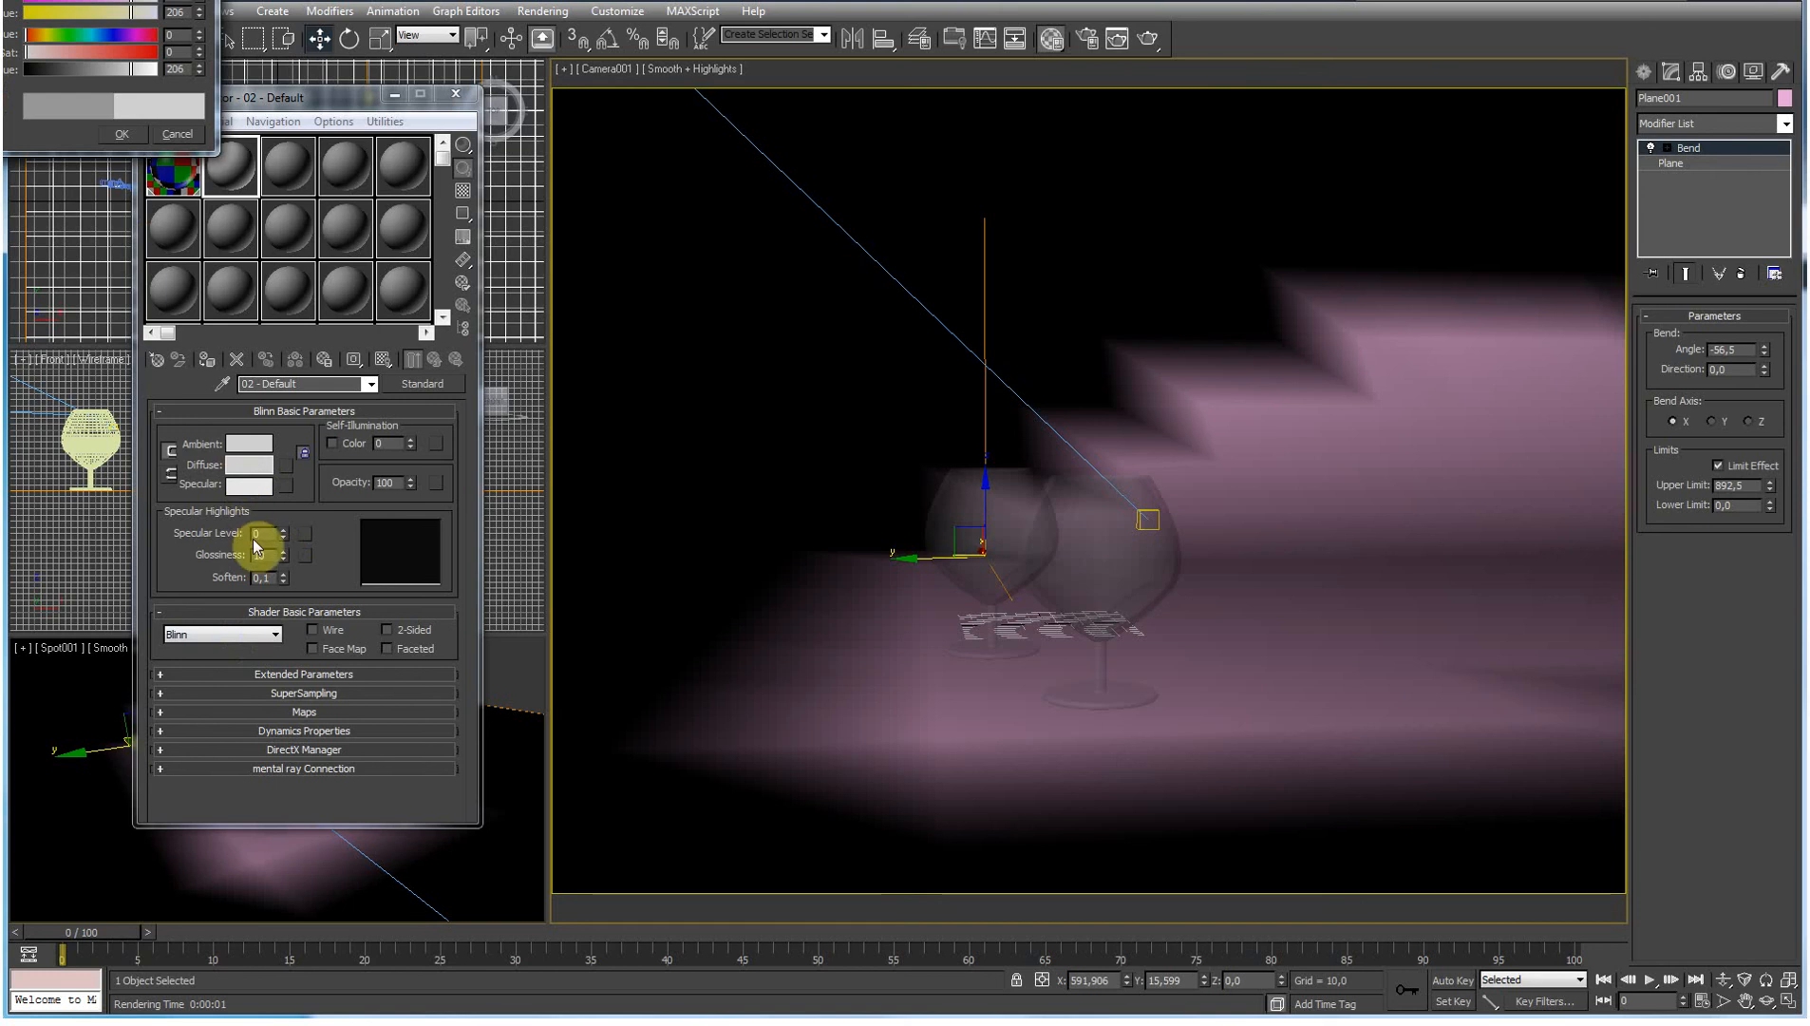
pyautogui.click(122, 134)
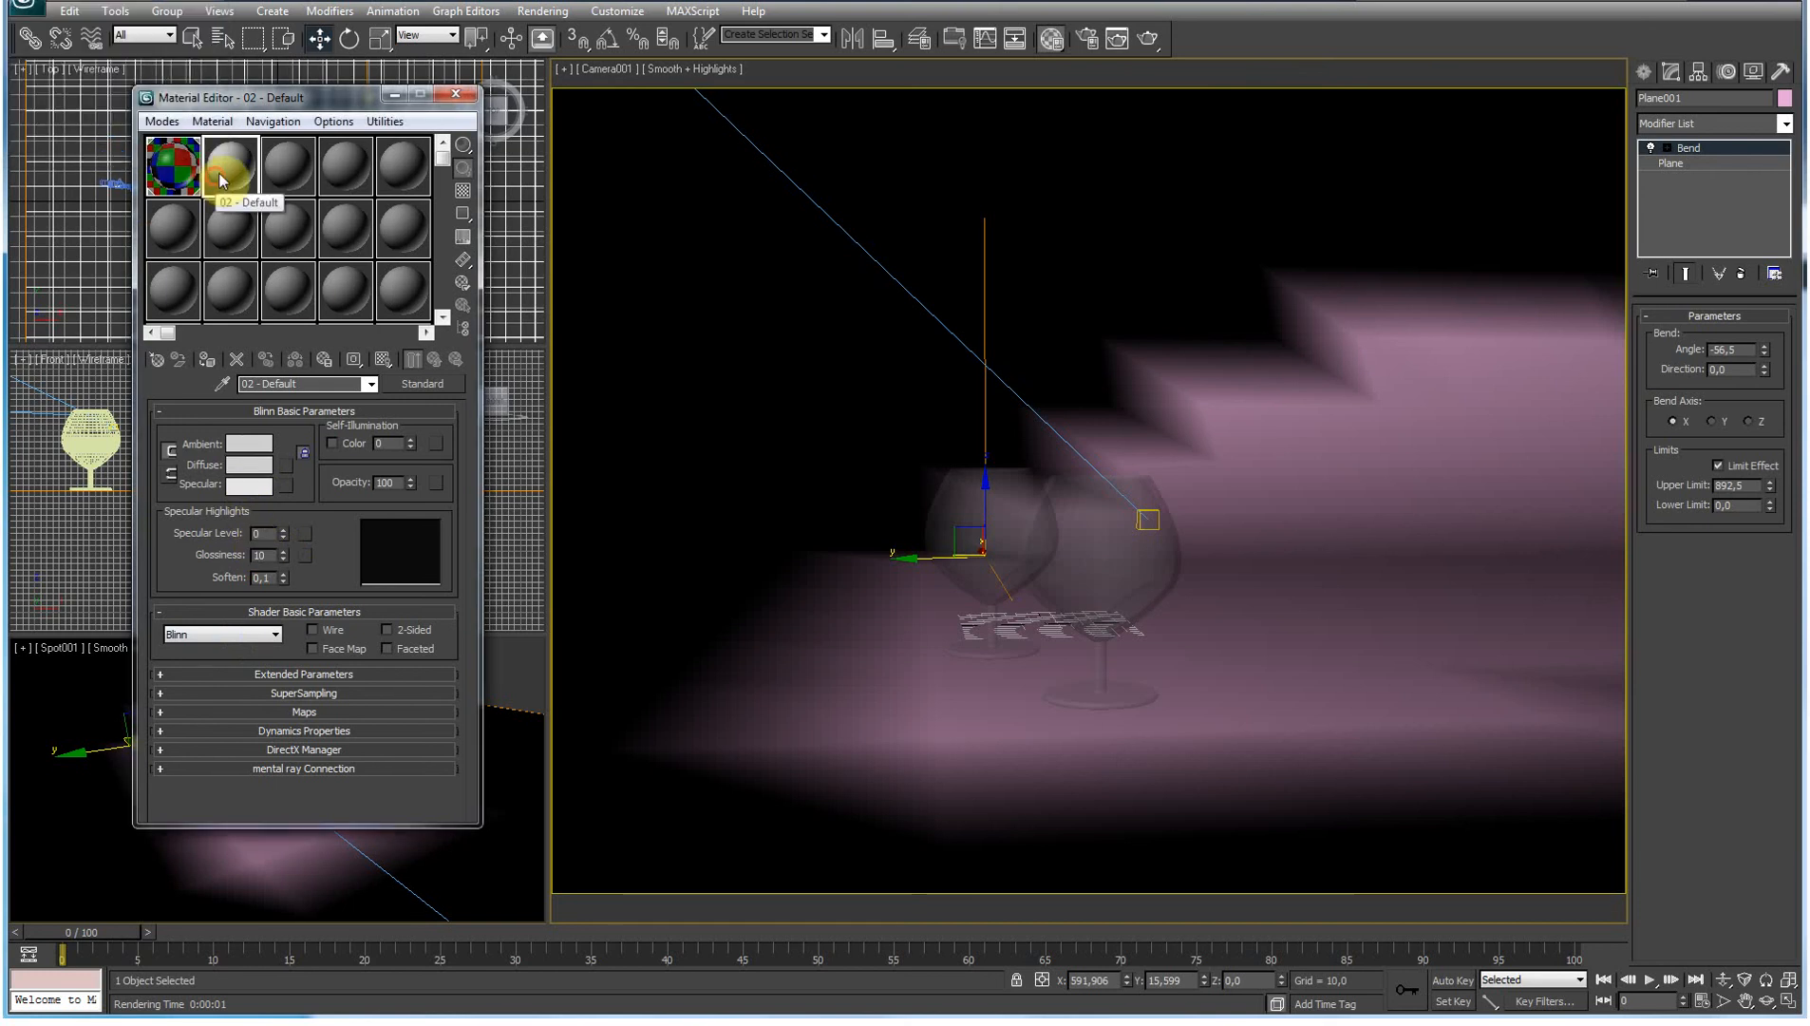
pyautogui.moveTo(275, 220); pyautogui.dragTo(692, 766)
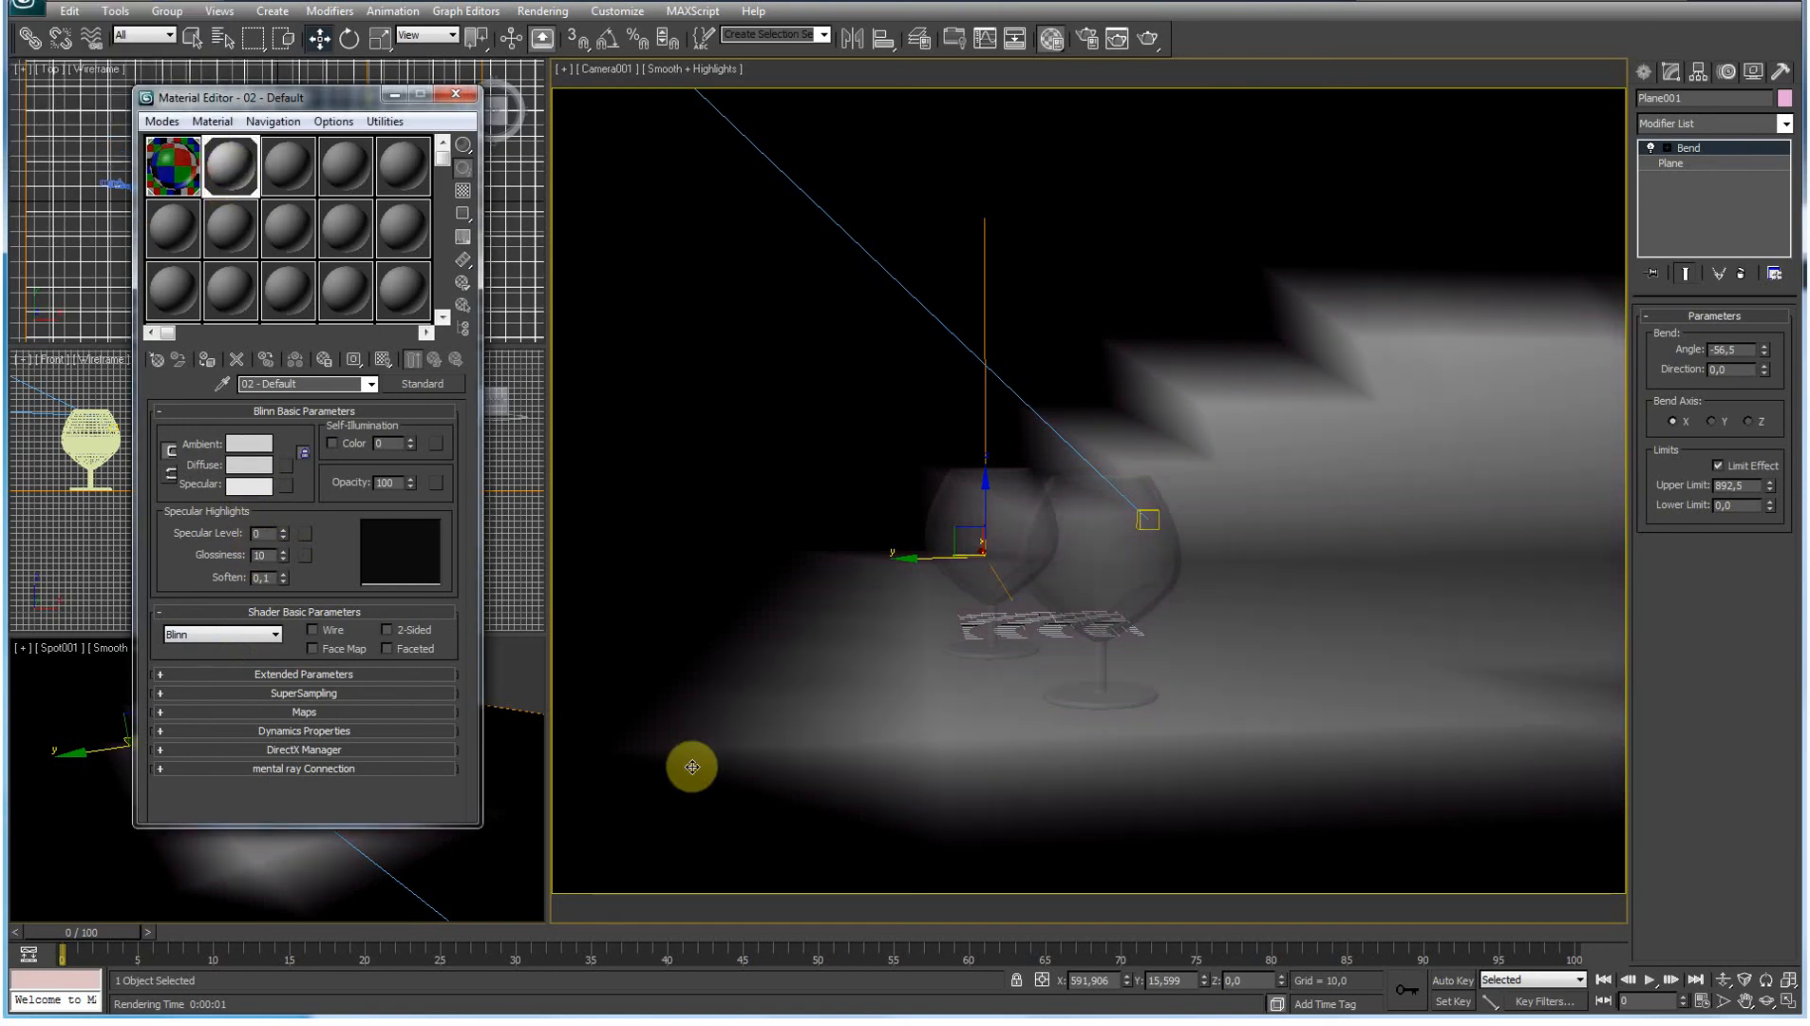
# Step: Render the camera view with the grey backdrop material, and close the rendered frame and the Material Editor
pyautogui.hotkey('shift', 'q')
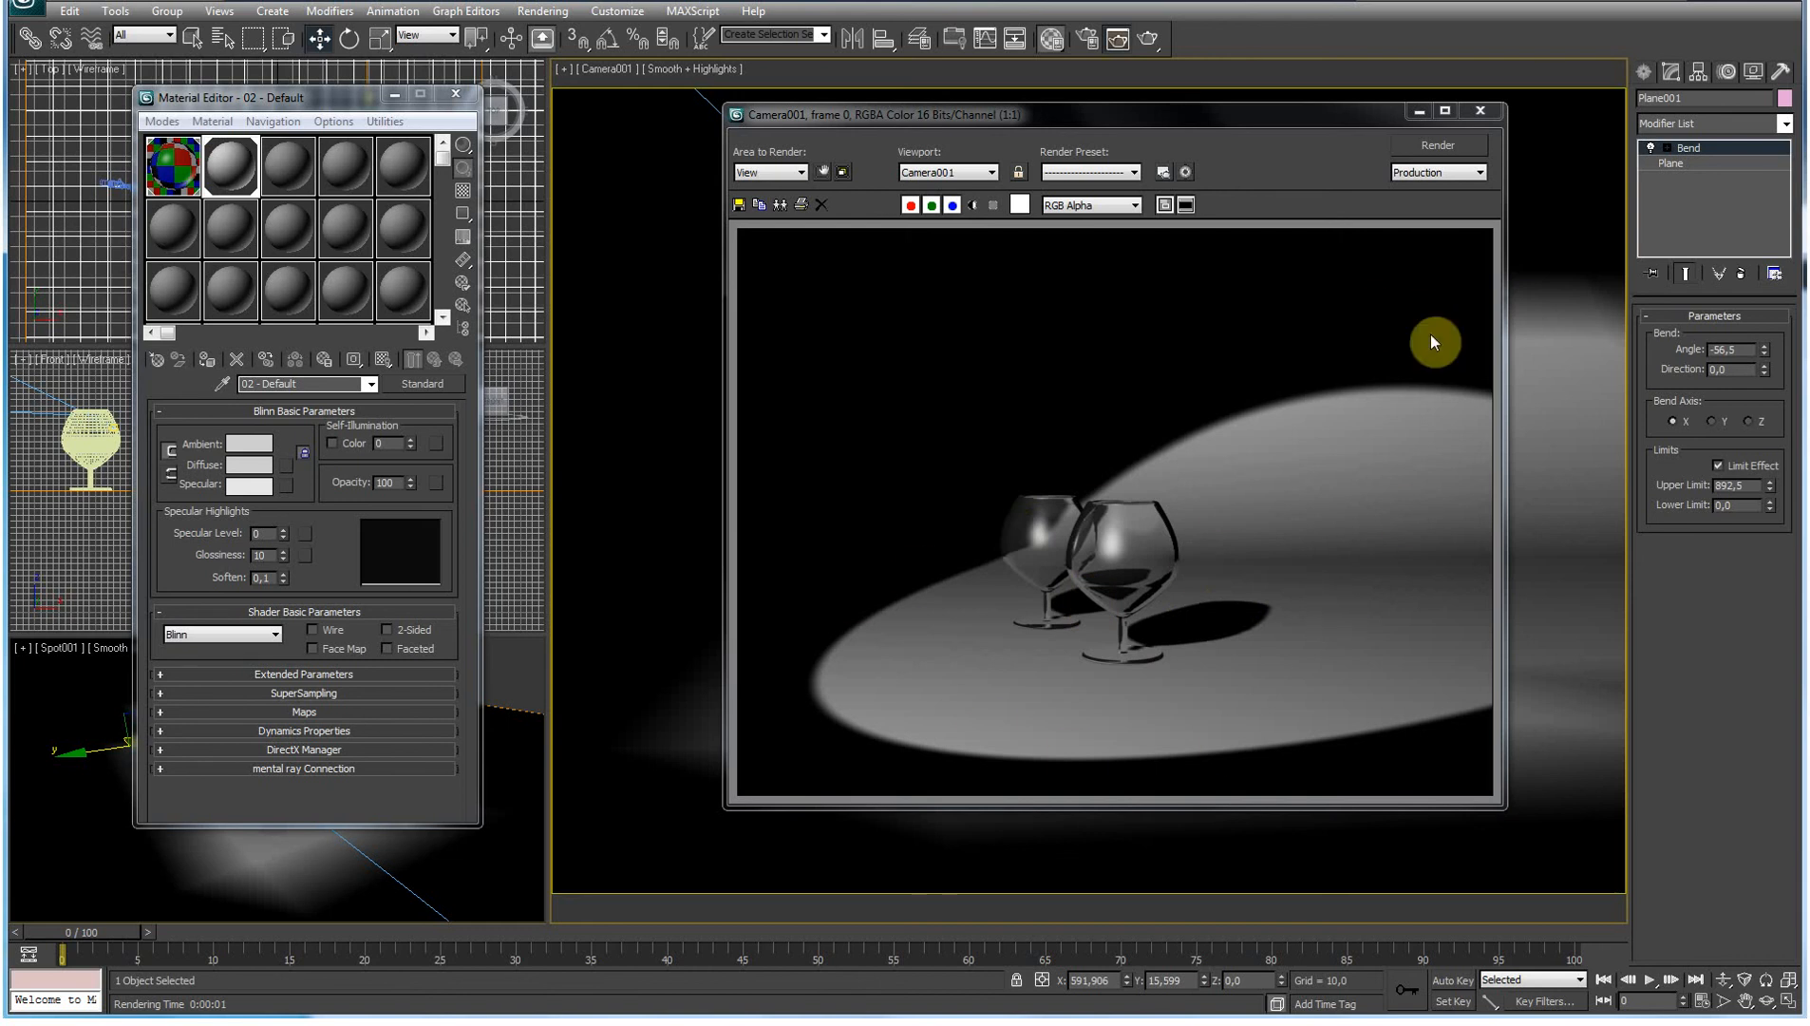
pyautogui.click(1478, 112)
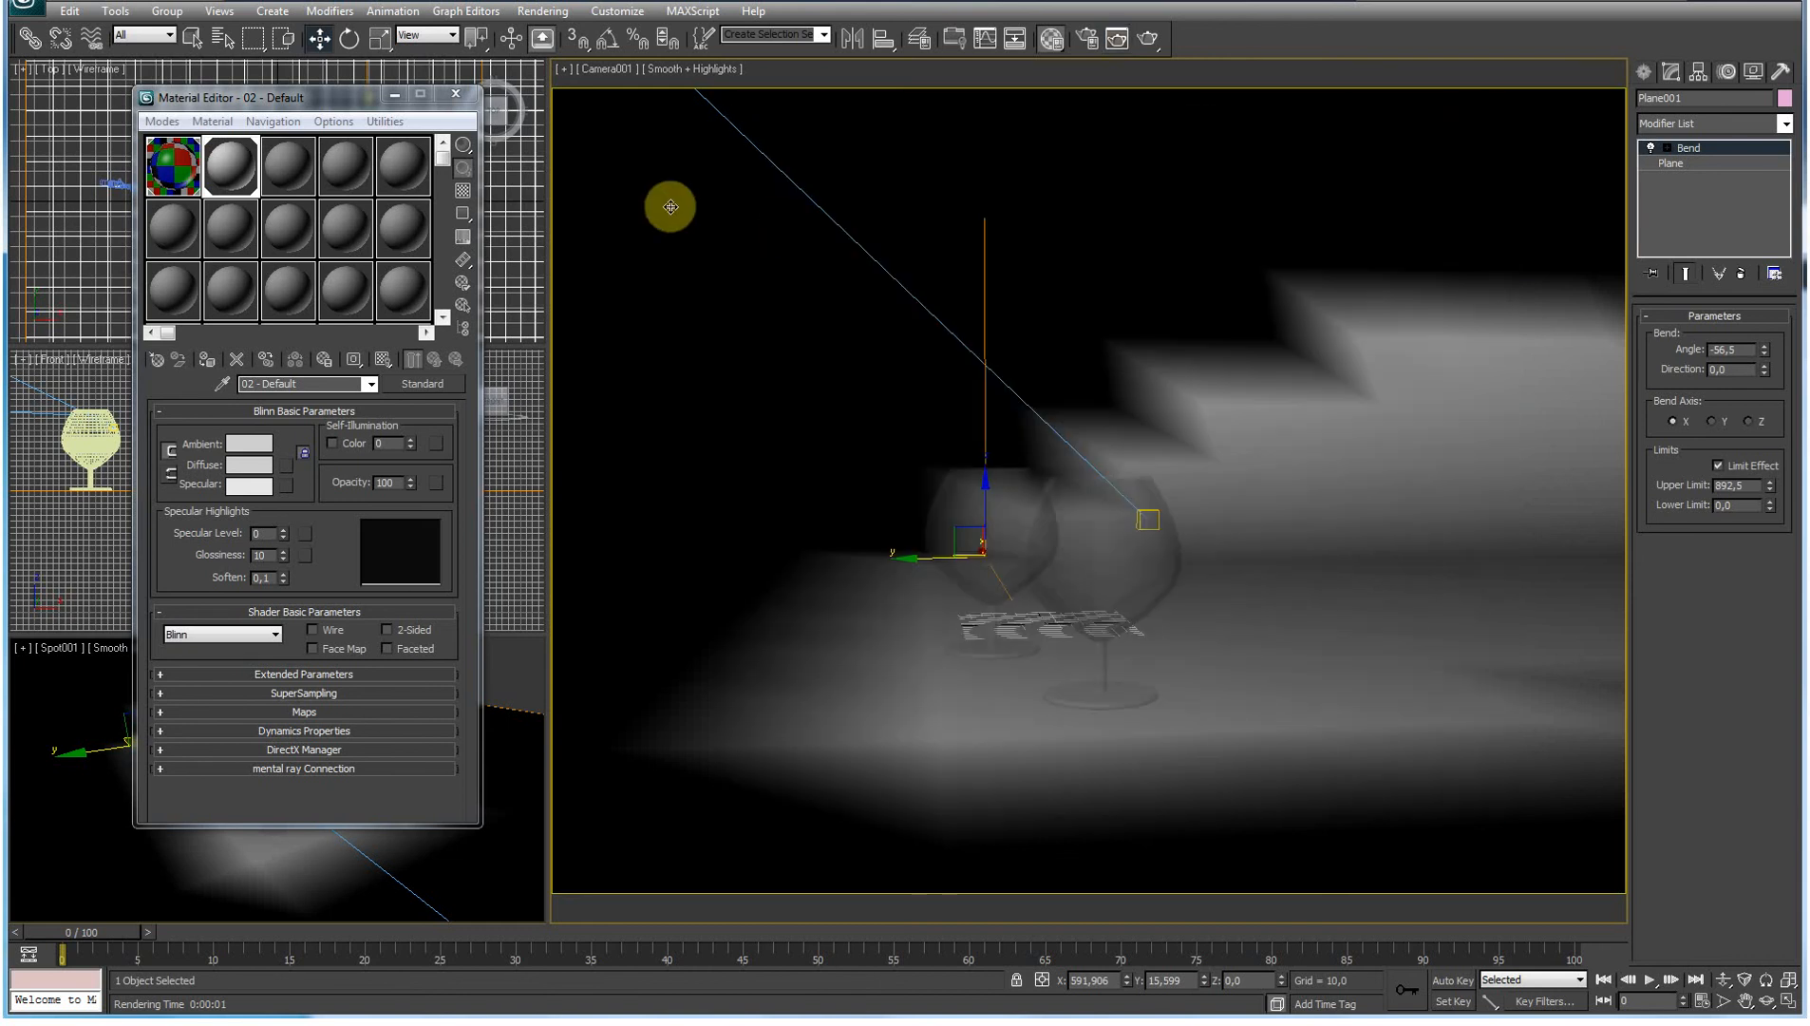
pyautogui.click(456, 93)
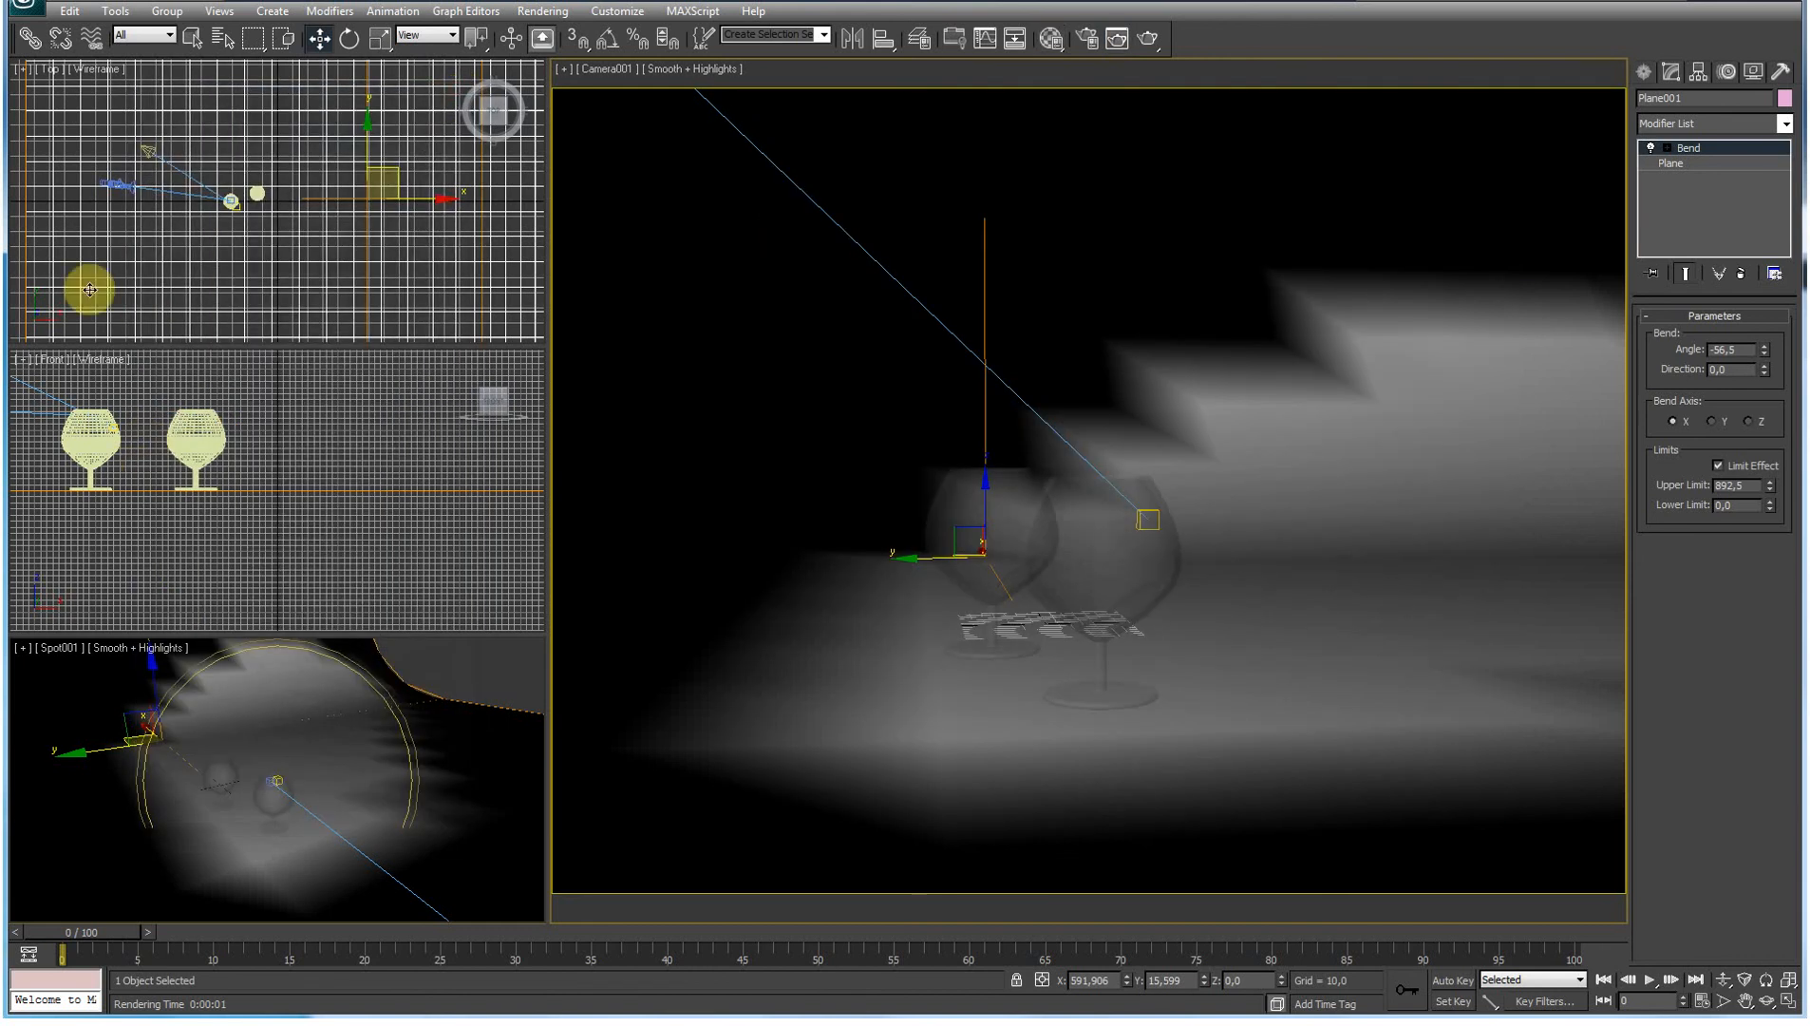
# Step: Set the spotlight's shadow type to Ray Traced Shadows and test-render the camera view
pyautogui.click(147, 150)
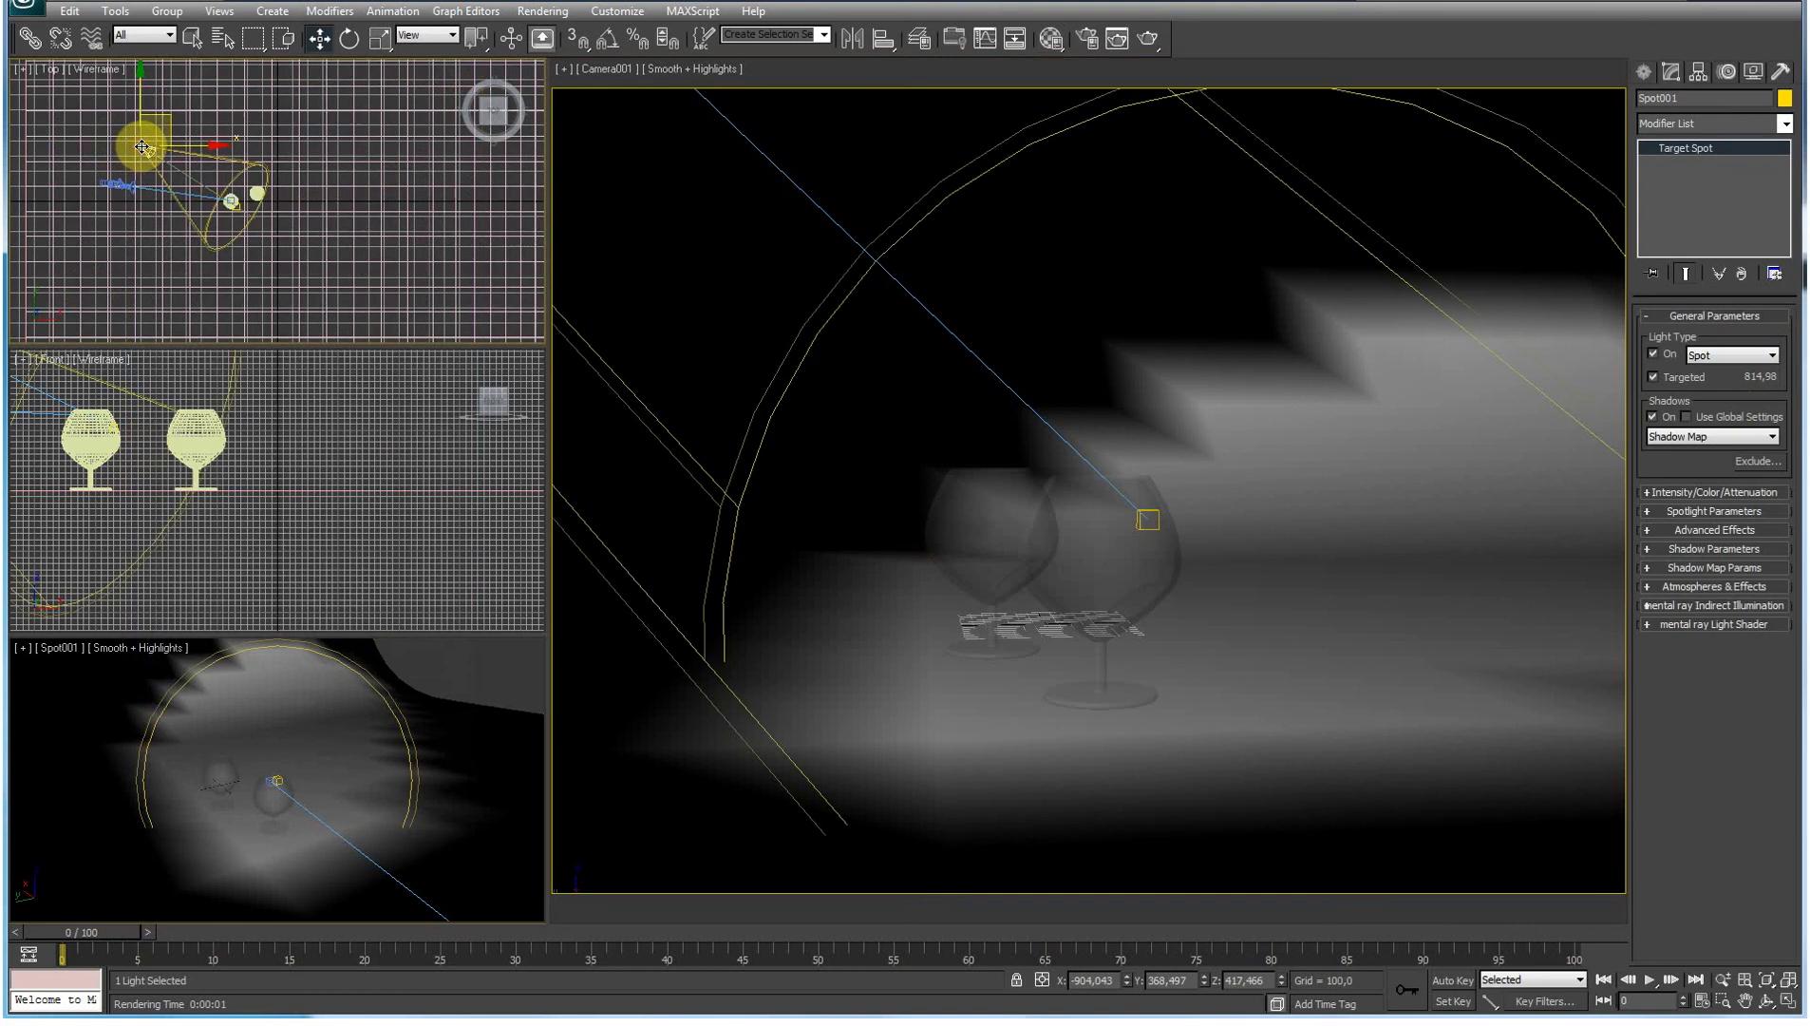
pyautogui.click(1745, 439)
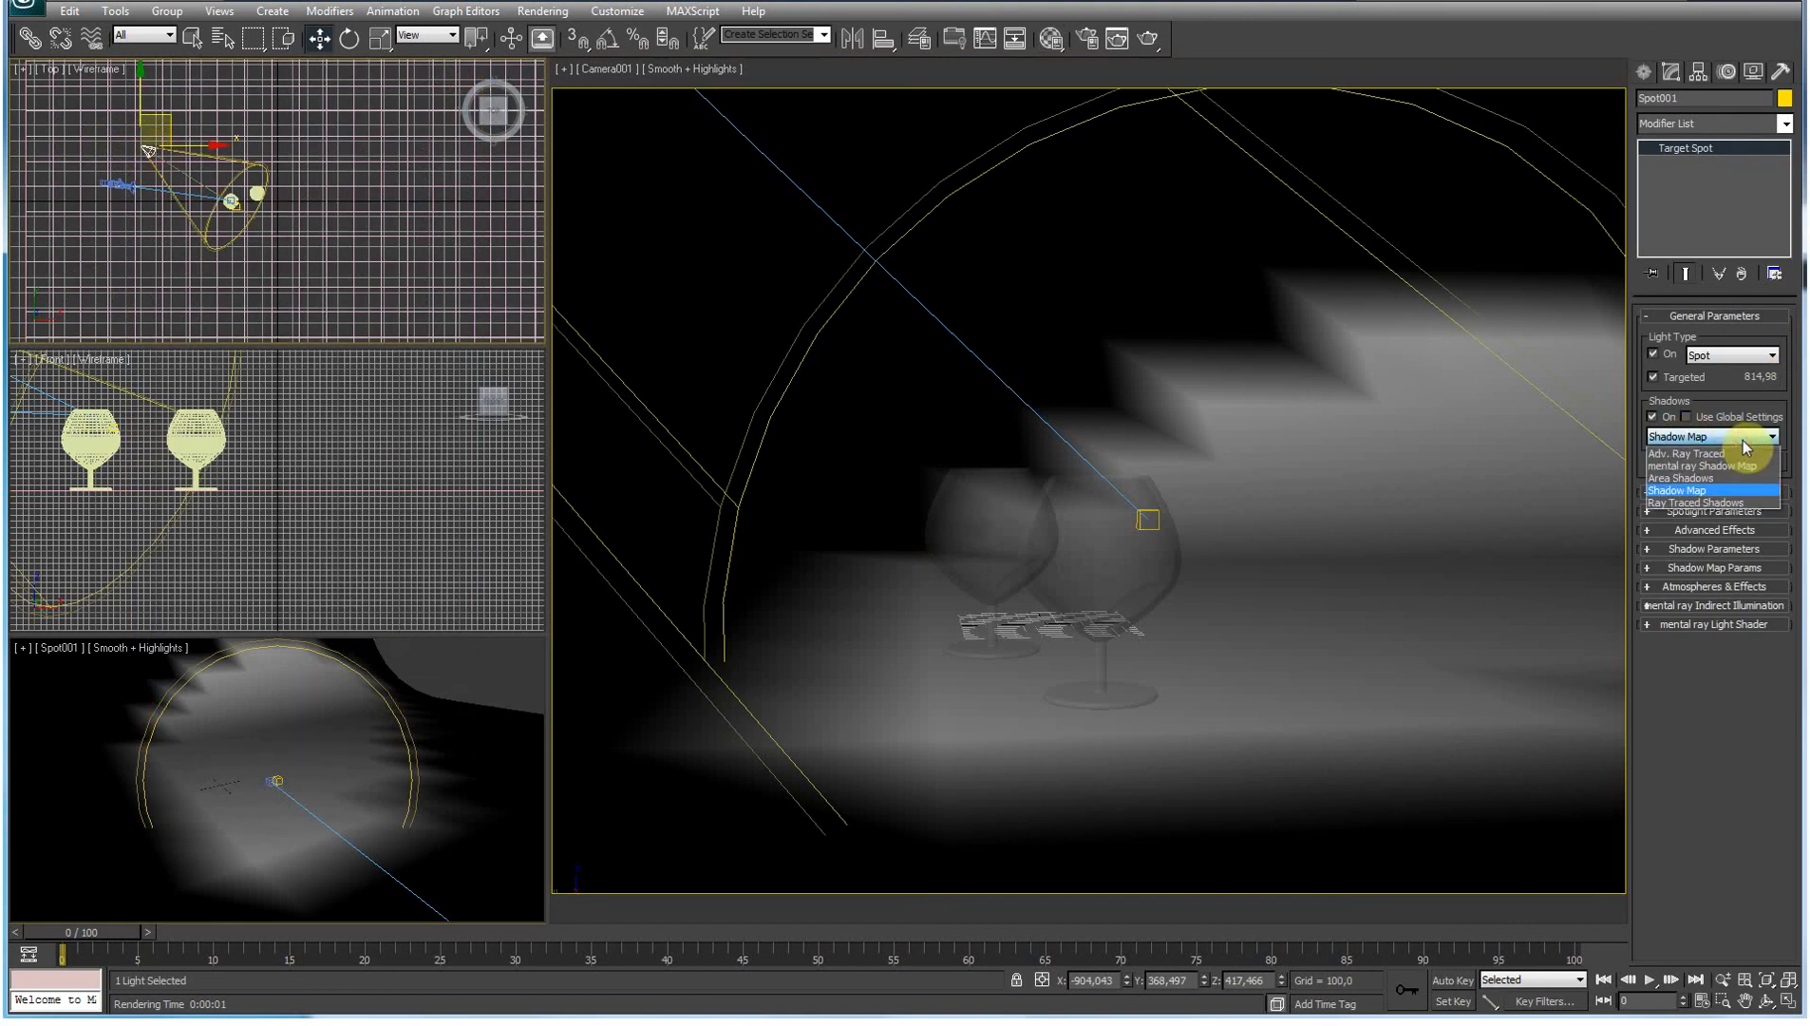
pyautogui.click(1723, 502)
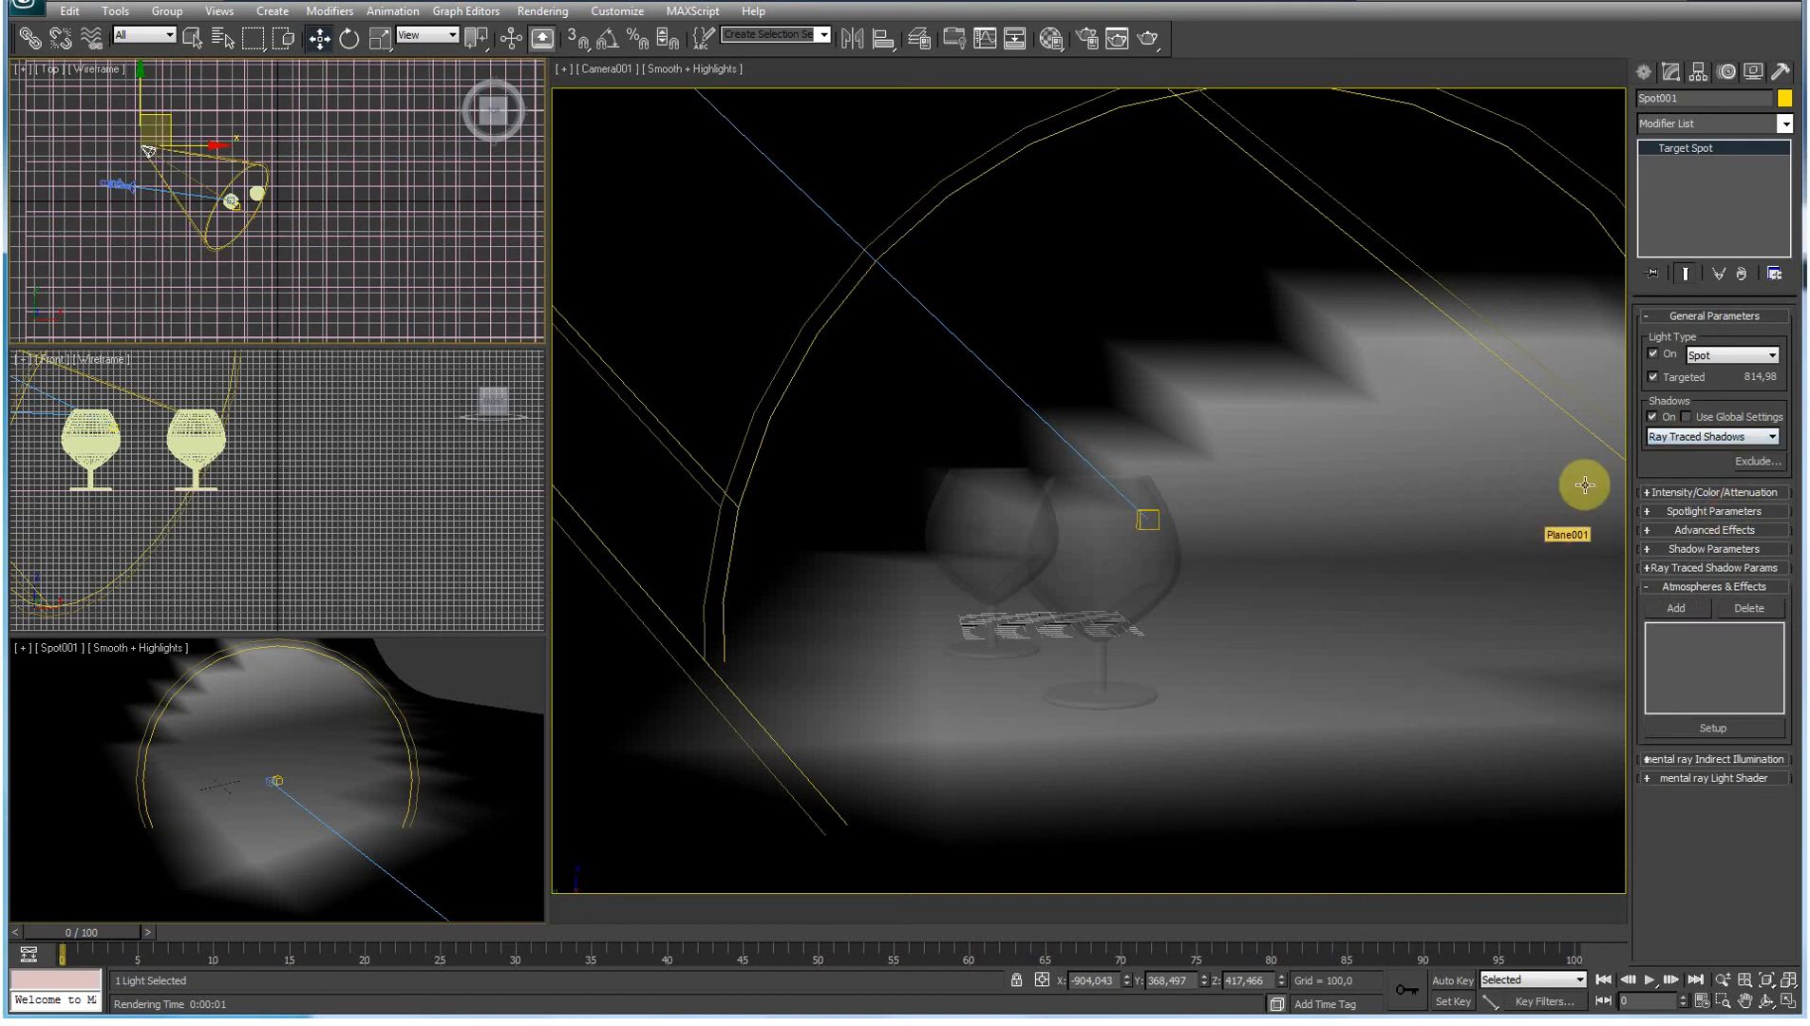
pyautogui.hotkey('shift', 'q')
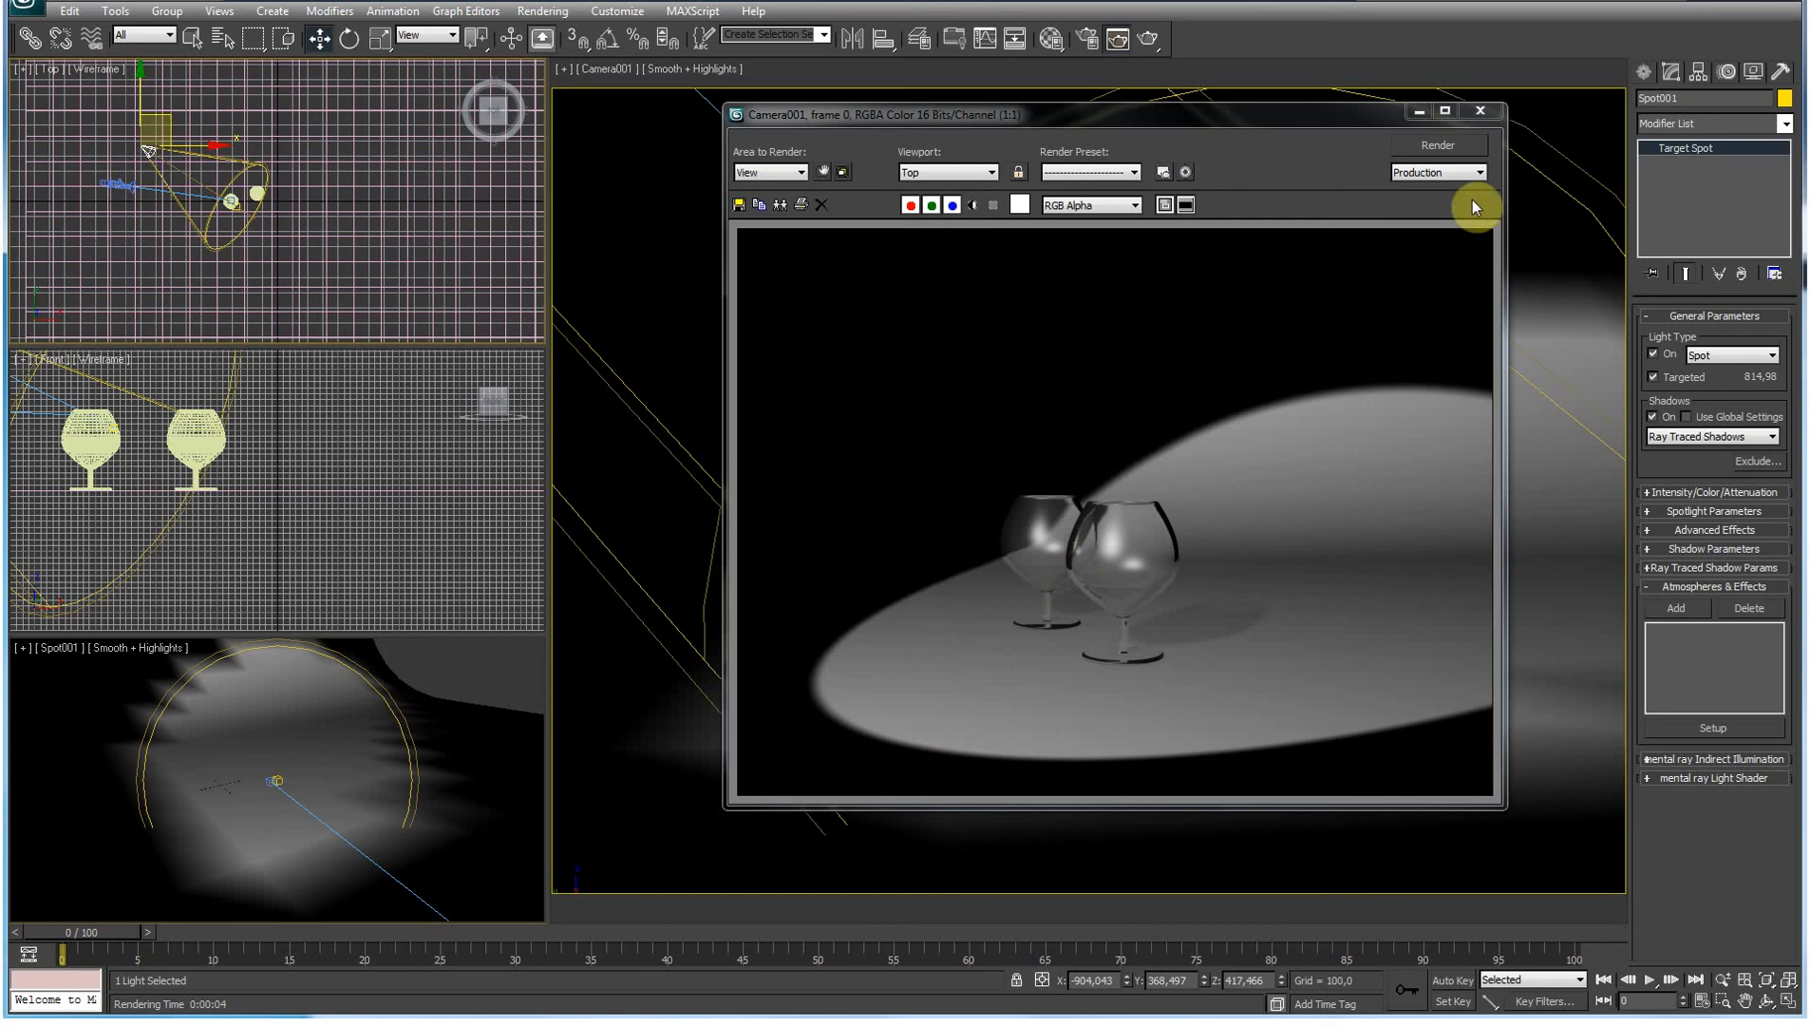
pyautogui.click(1484, 114)
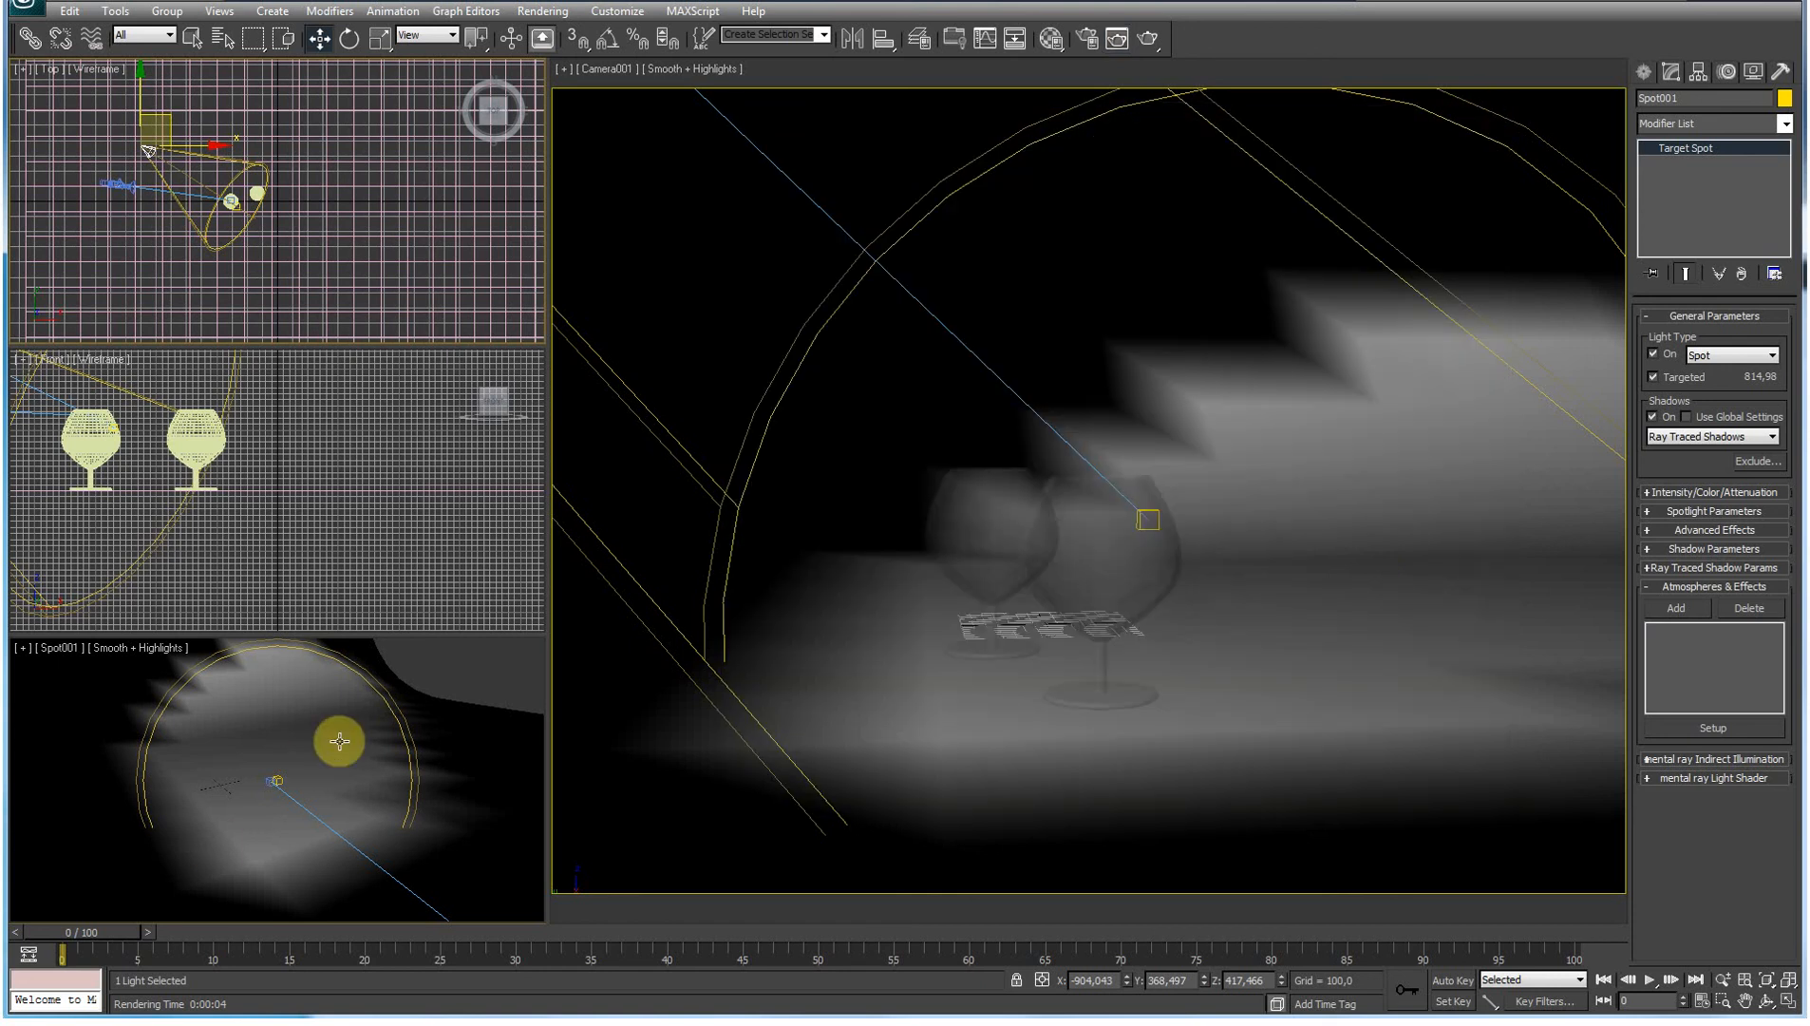
# Step: Narrow the spotlight's hotspot and widen its falloff to about 55.9 degrees in the spotlight view, and render the camera view
pyautogui.click(394, 746)
pyautogui.hotkey('alt', 'w')
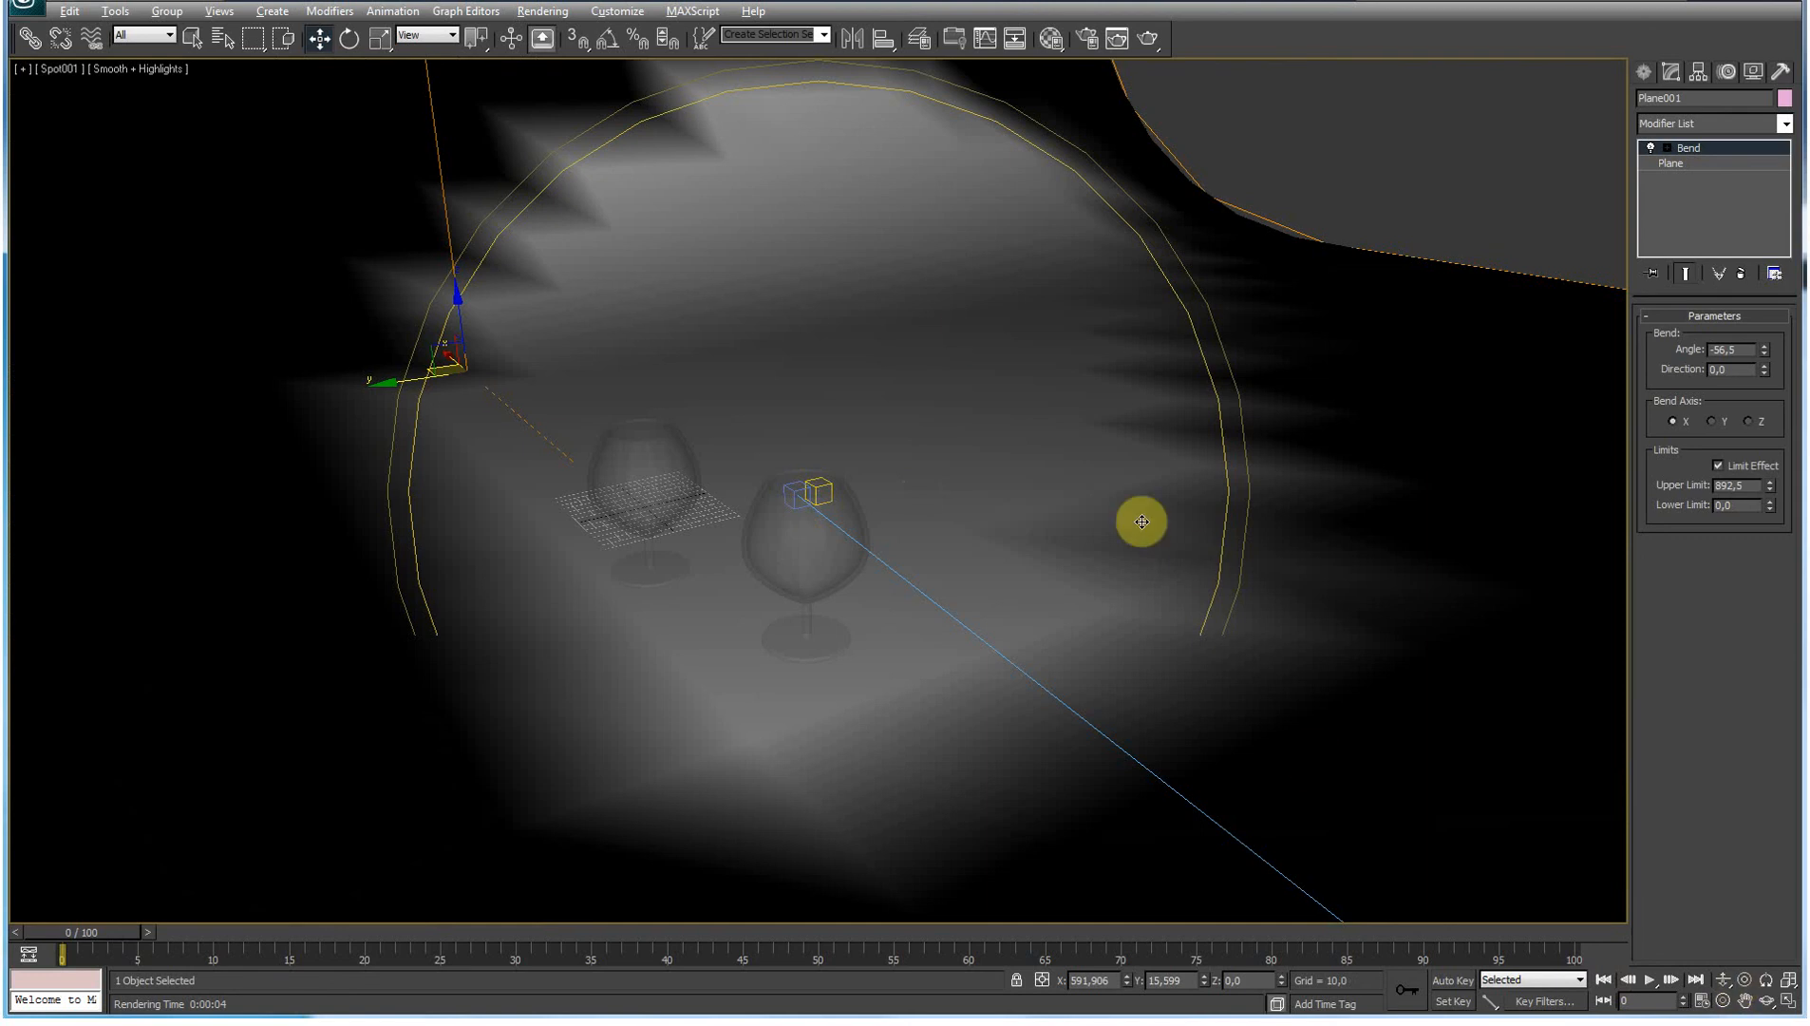
pyautogui.click(1744, 980)
pyautogui.moveTo(1102, 622); pyautogui.dragTo(1084, 583)
pyautogui.click(1722, 1001)
pyautogui.moveTo(1574, 889); pyautogui.dragTo(792, 253)
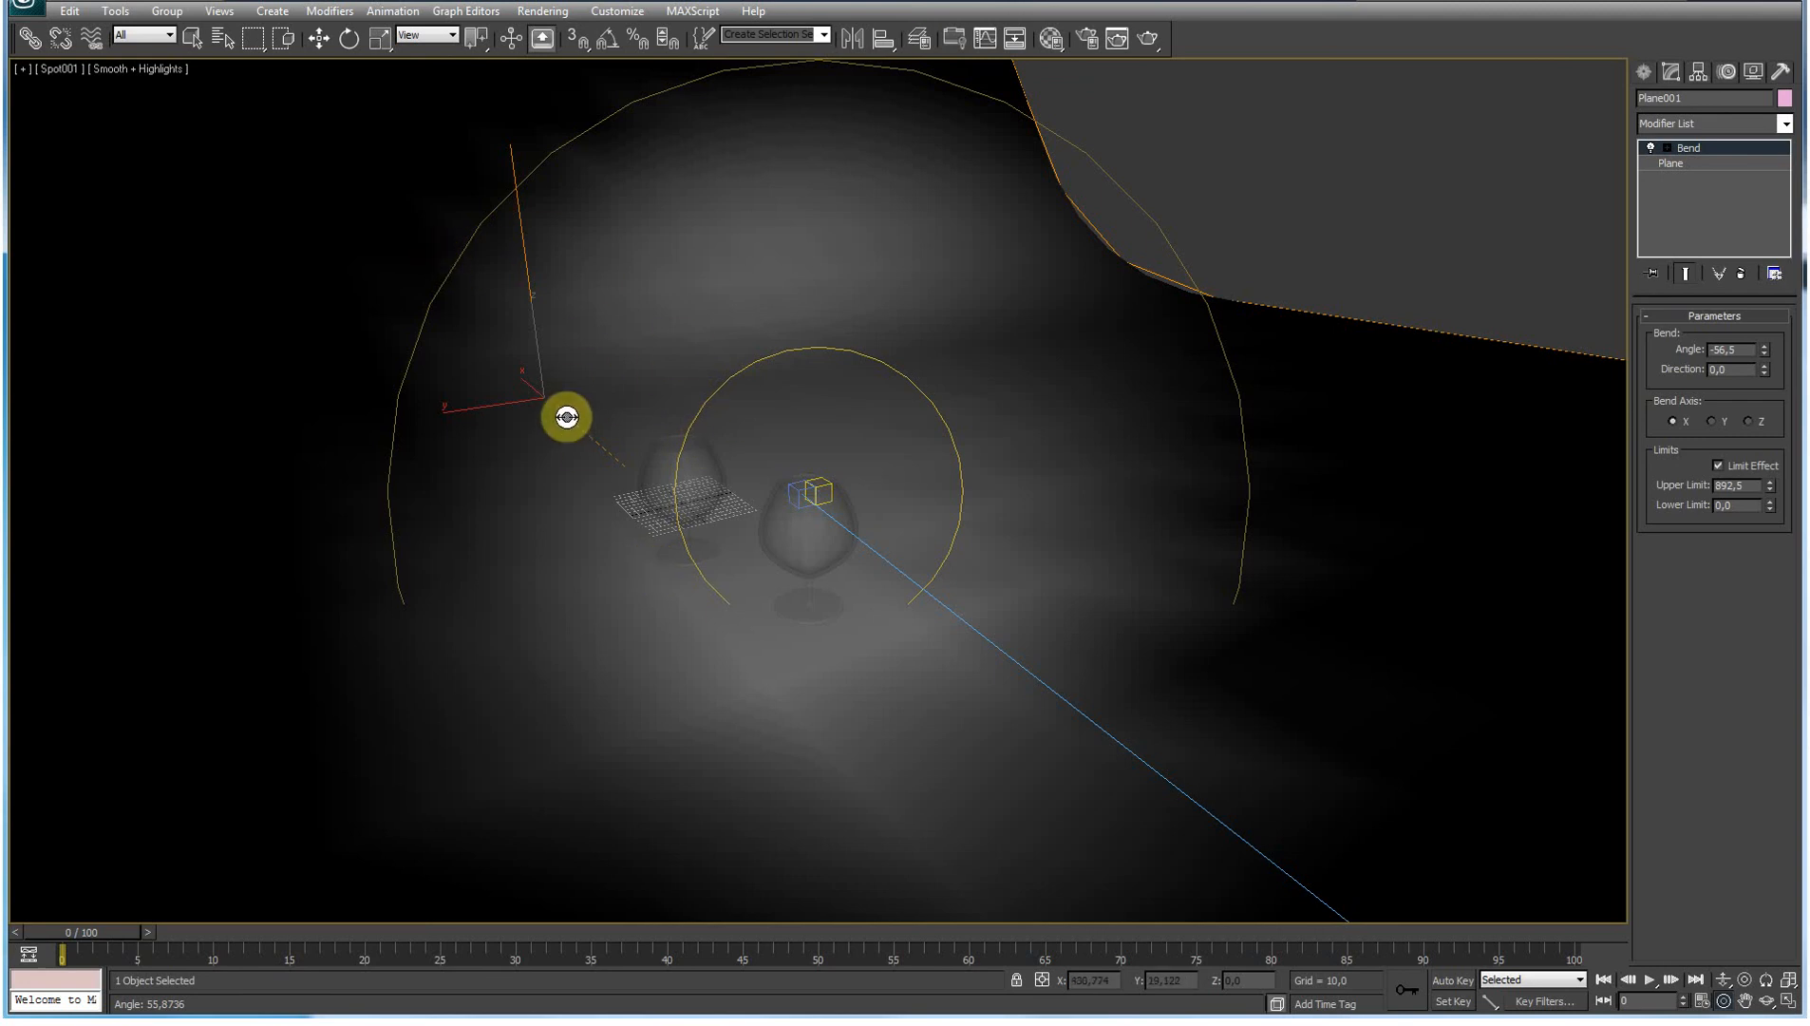
pyautogui.hotkey('alt', 'w')
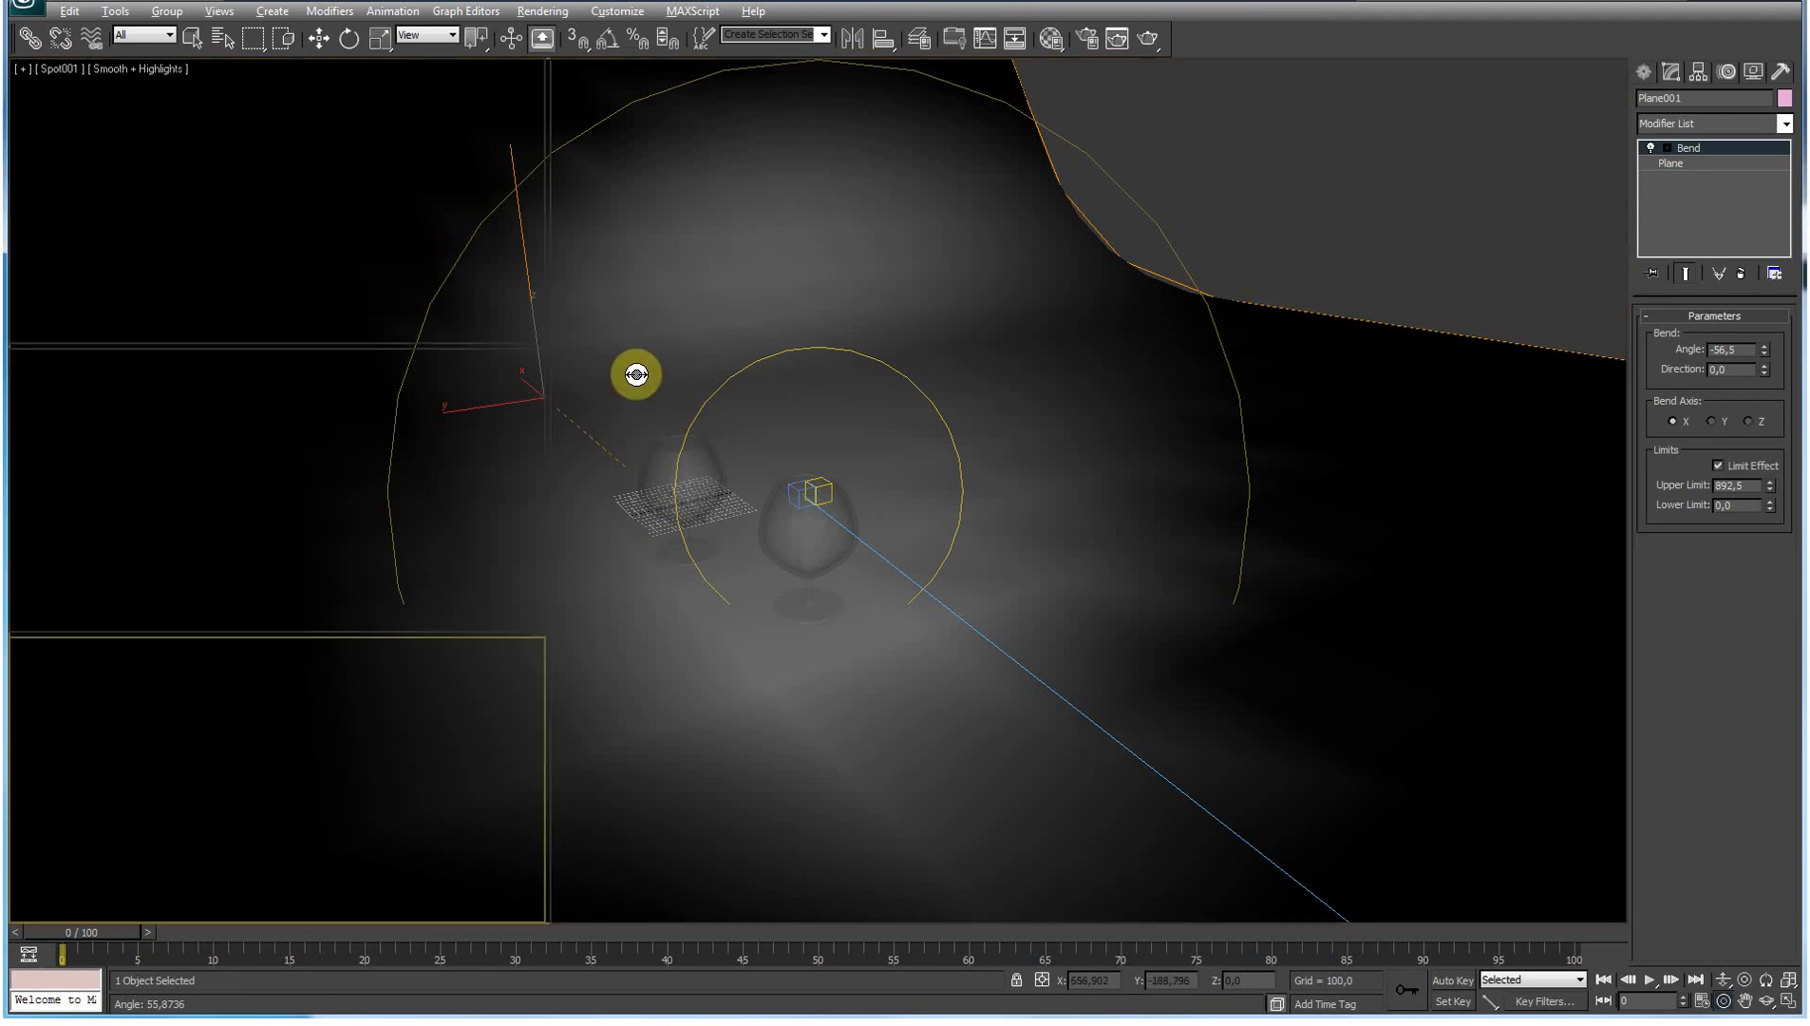
pyautogui.rightClick(875, 521)
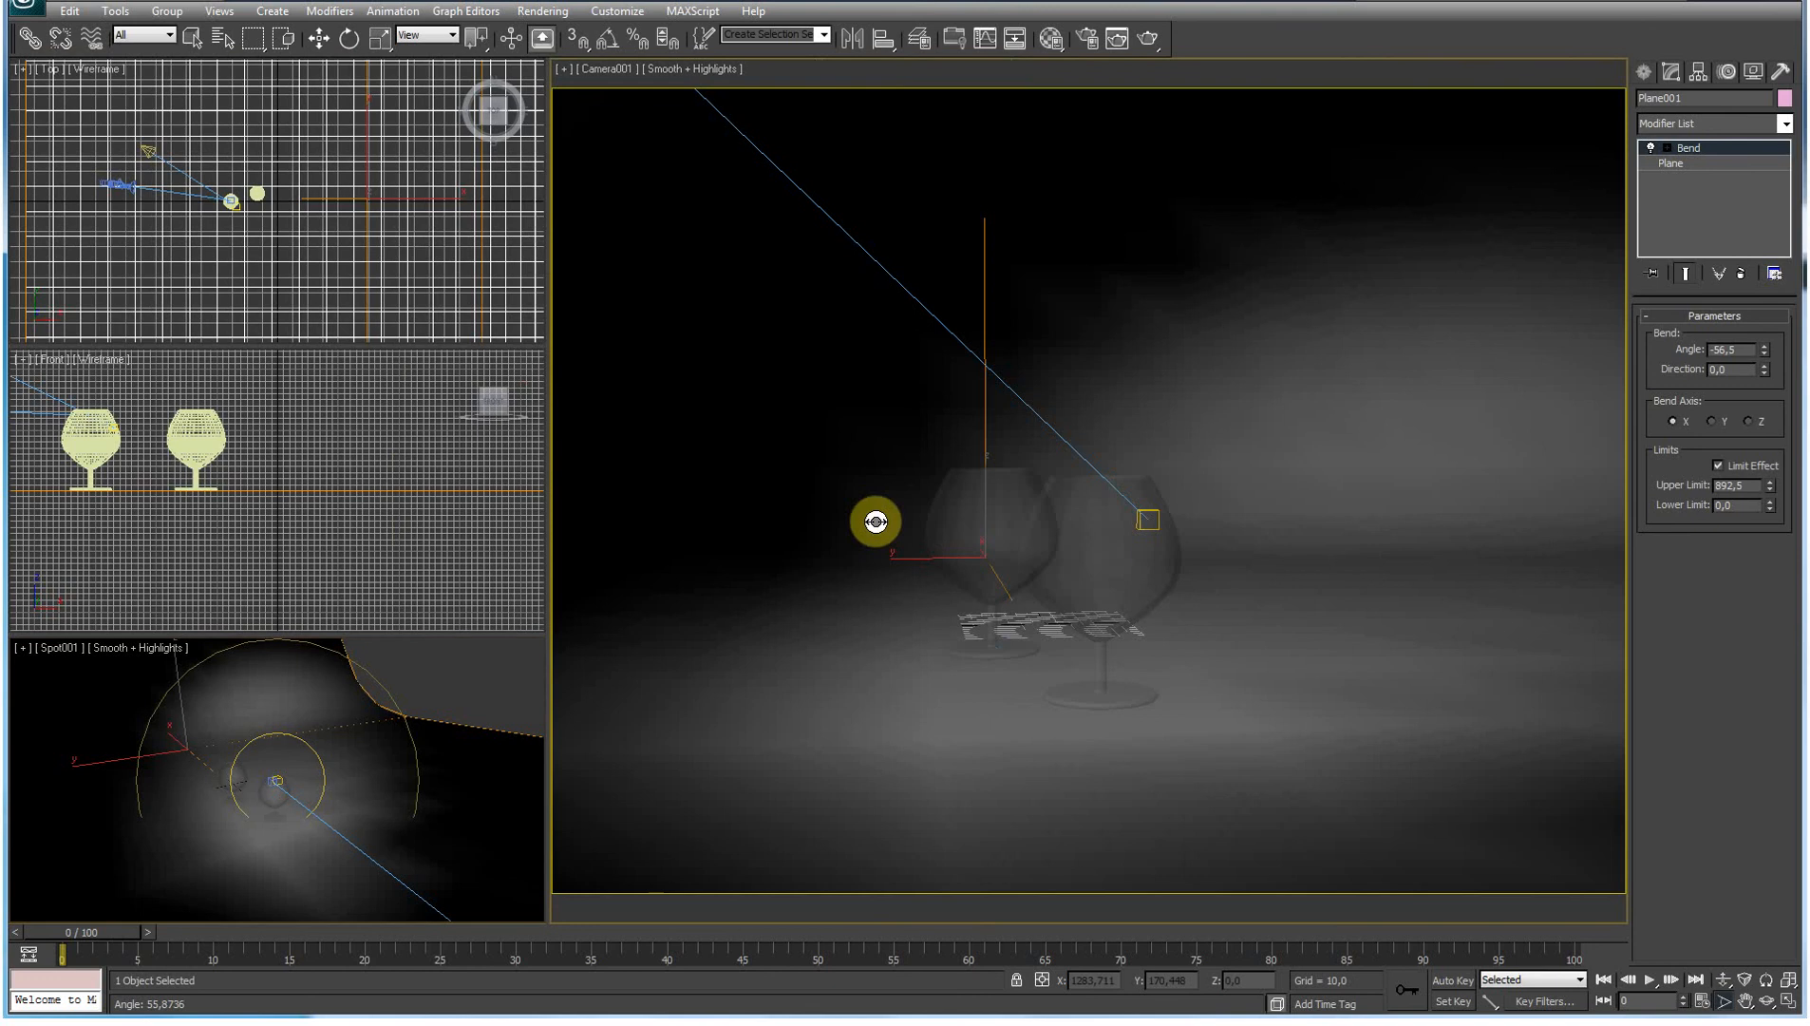
pyautogui.hotkey('shift', 'q')
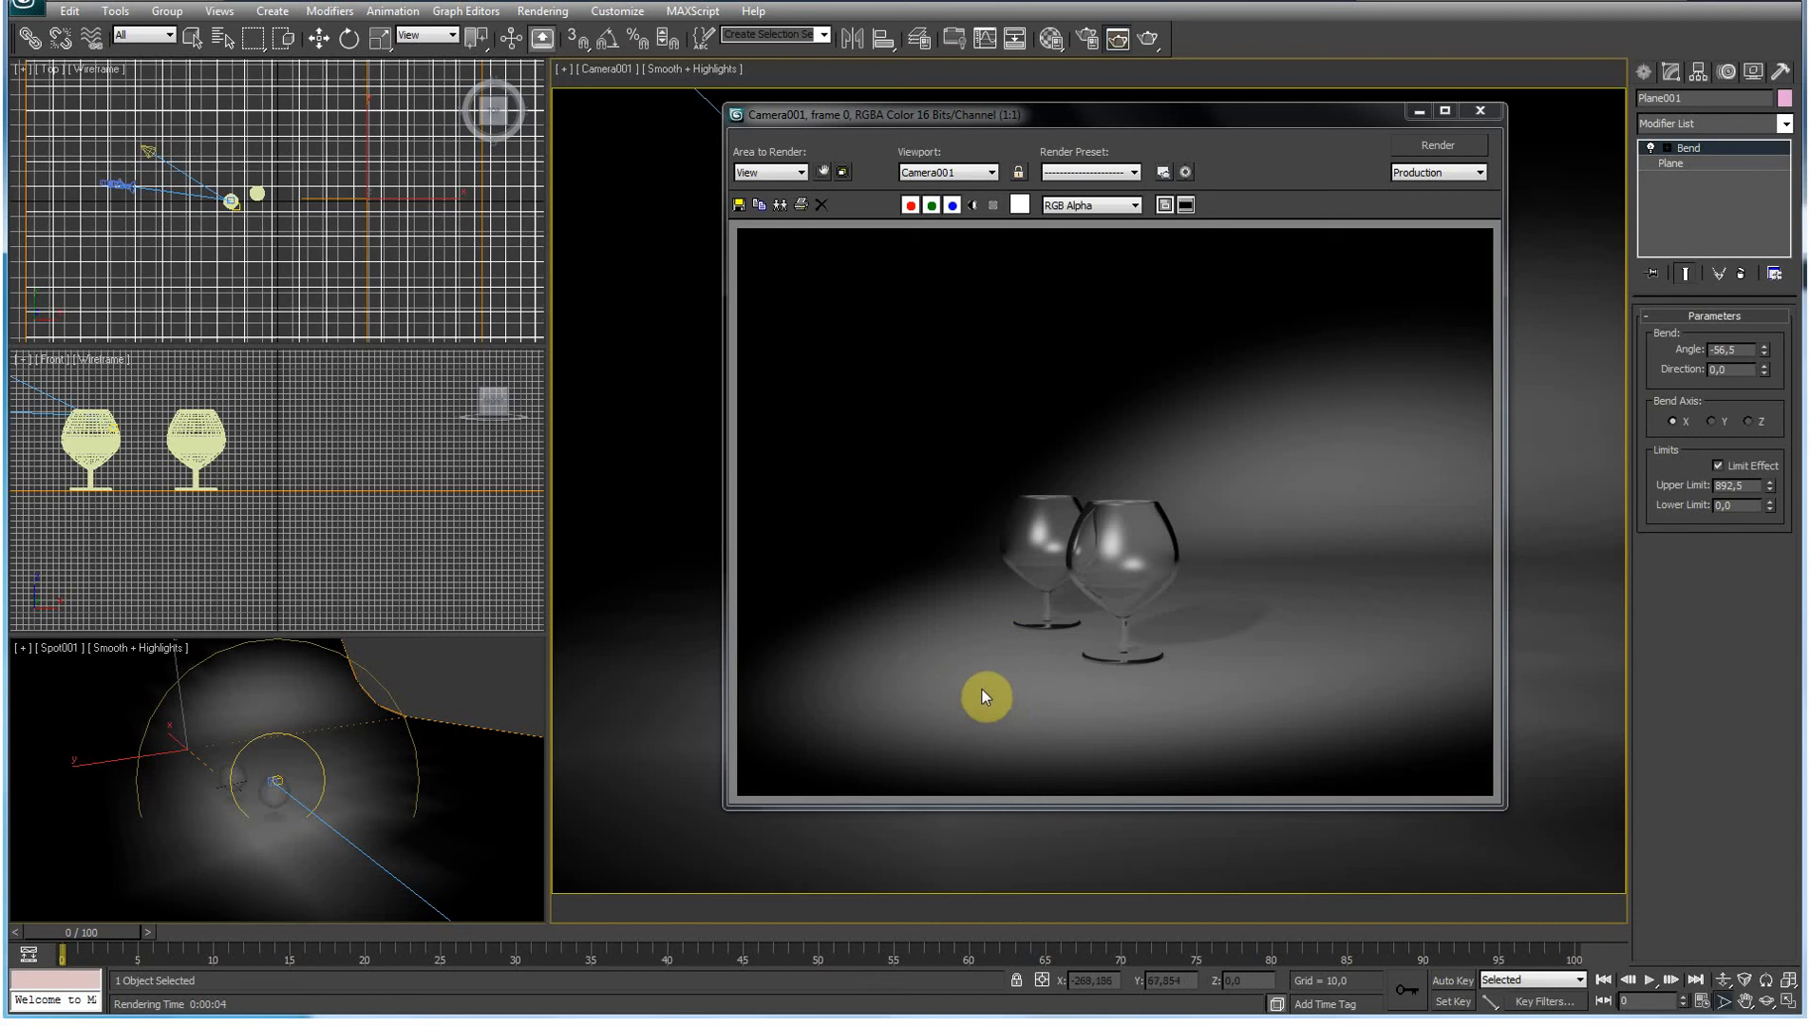
# Step: Add a Raytrace reflection map to the 02 - Default material with trace mode Reflection, and test-render the camera view
pyautogui.press('m')
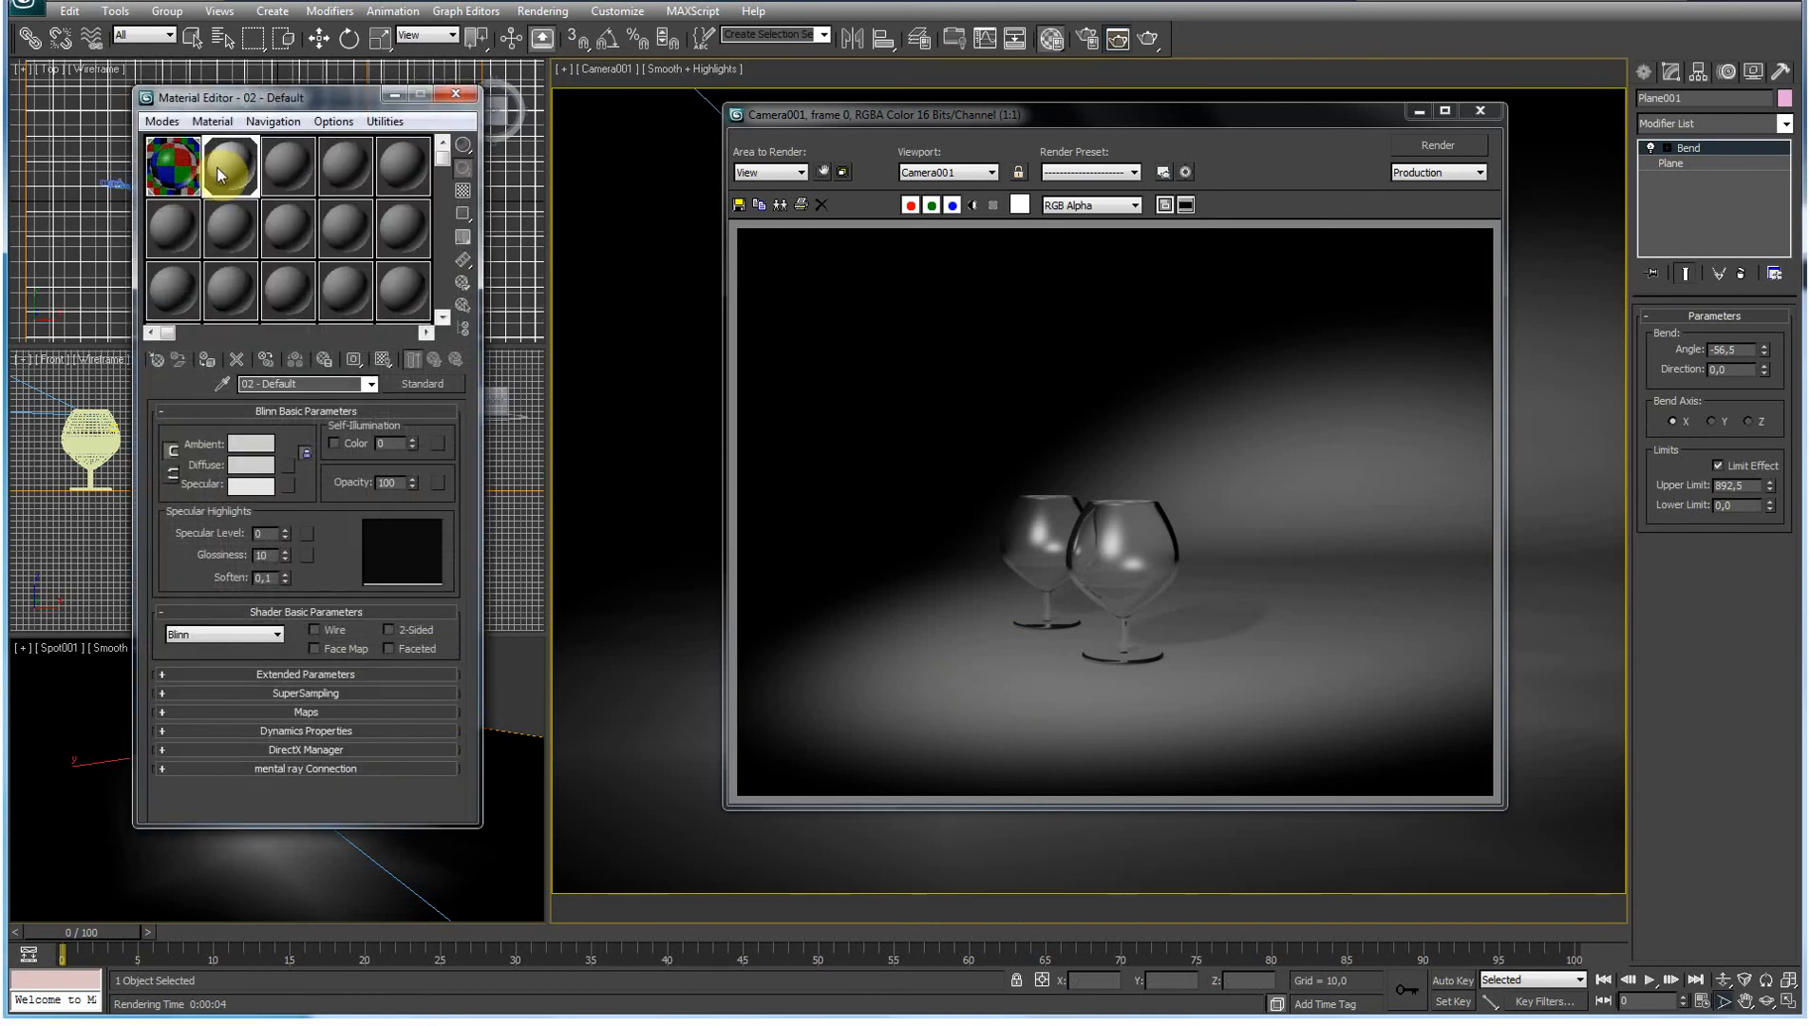
pyautogui.click(161, 712)
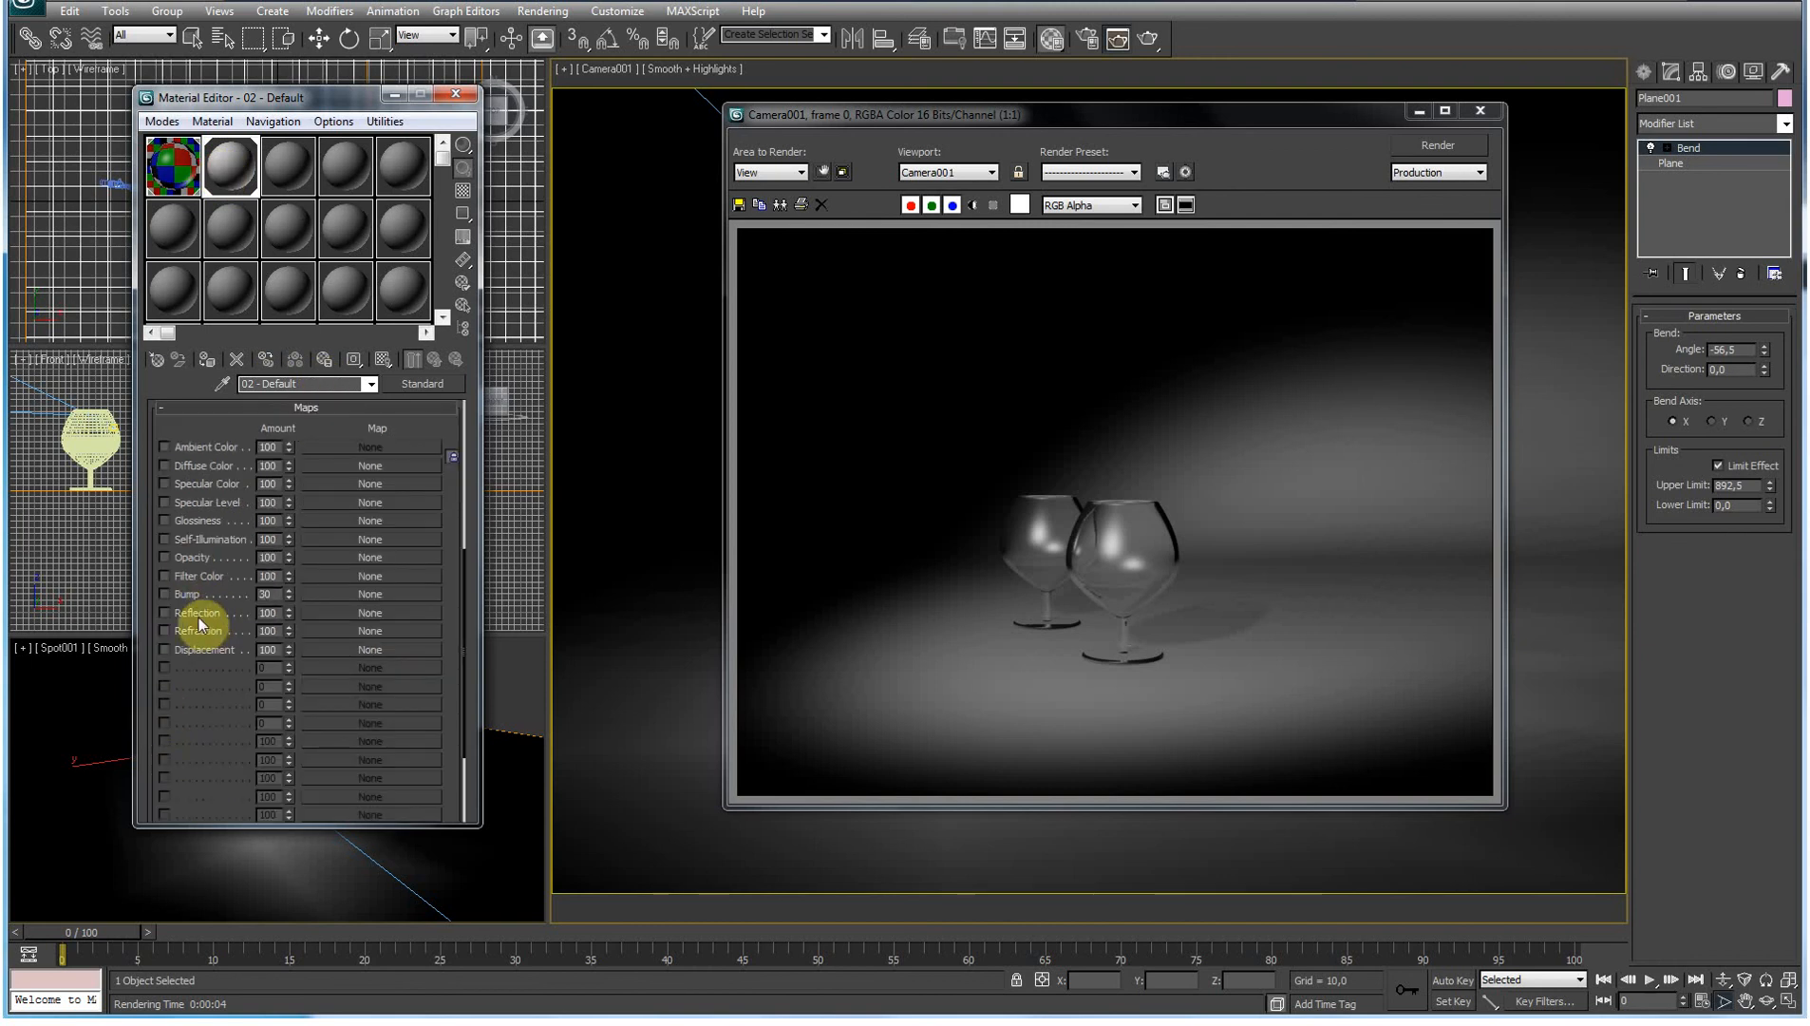
pyautogui.click(370, 613)
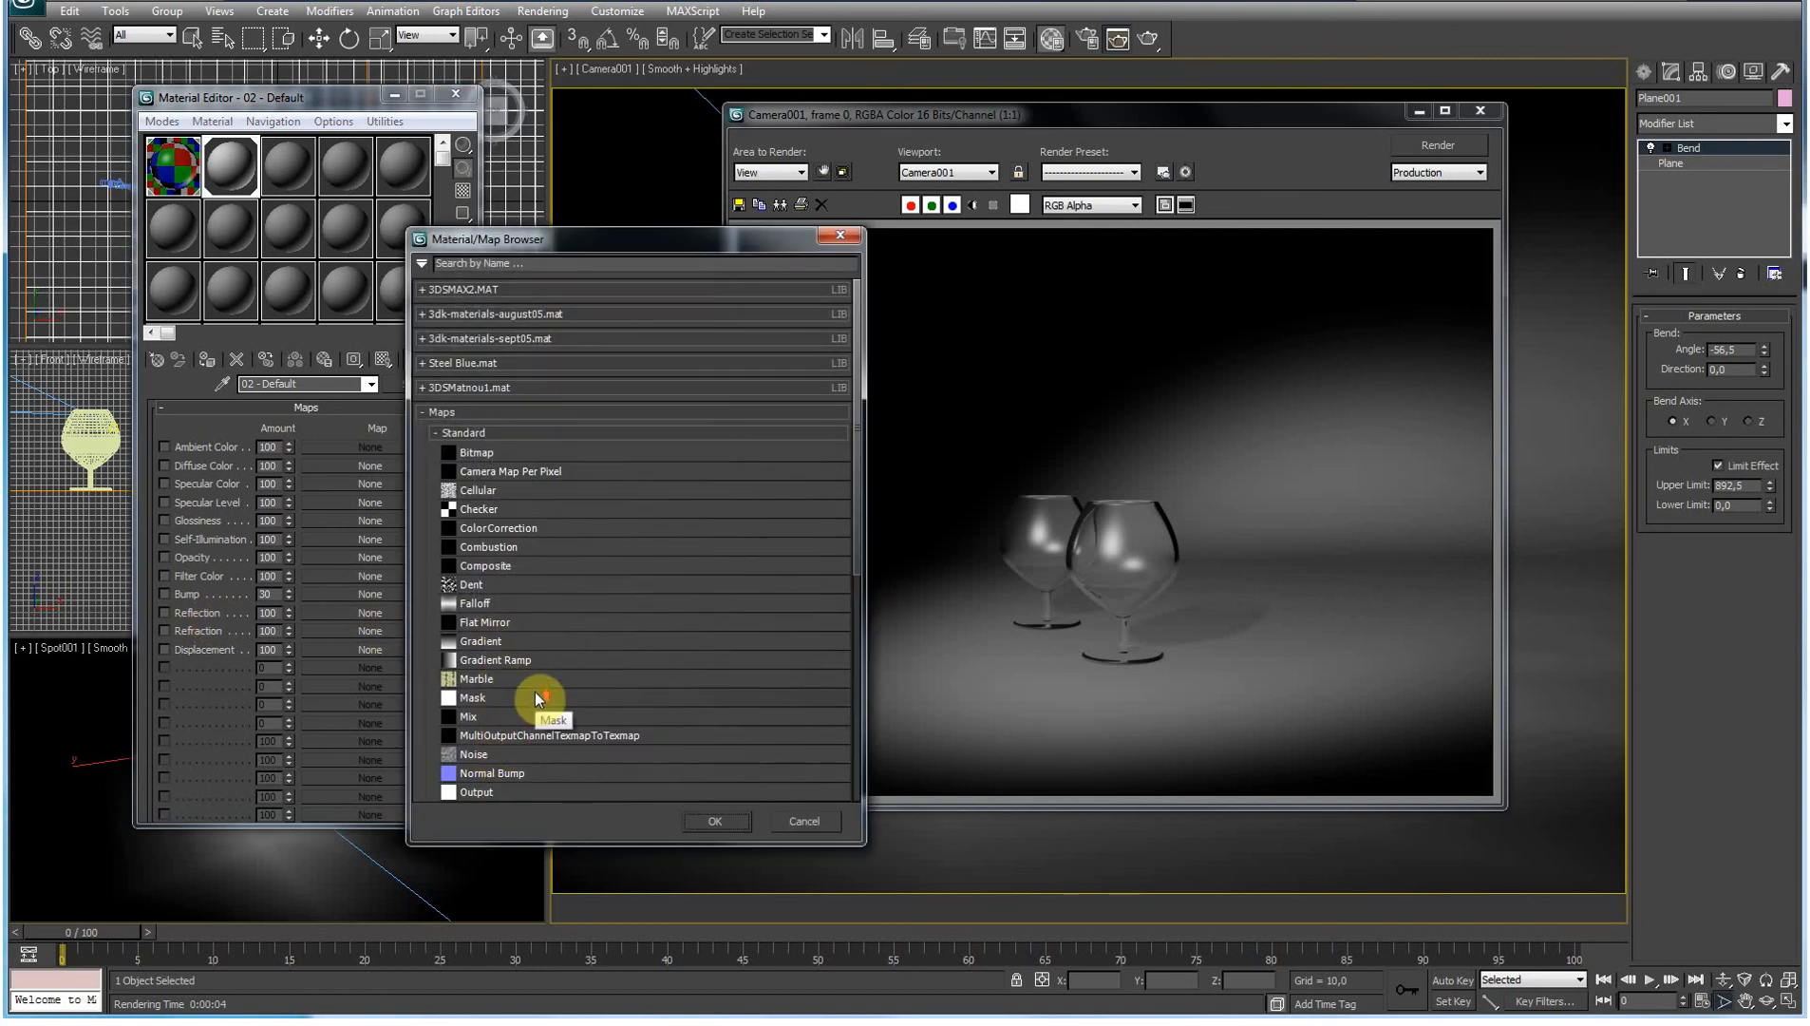
pyautogui.moveTo(856, 371); pyautogui.dragTo(855, 510)
pyautogui.click(511, 616)
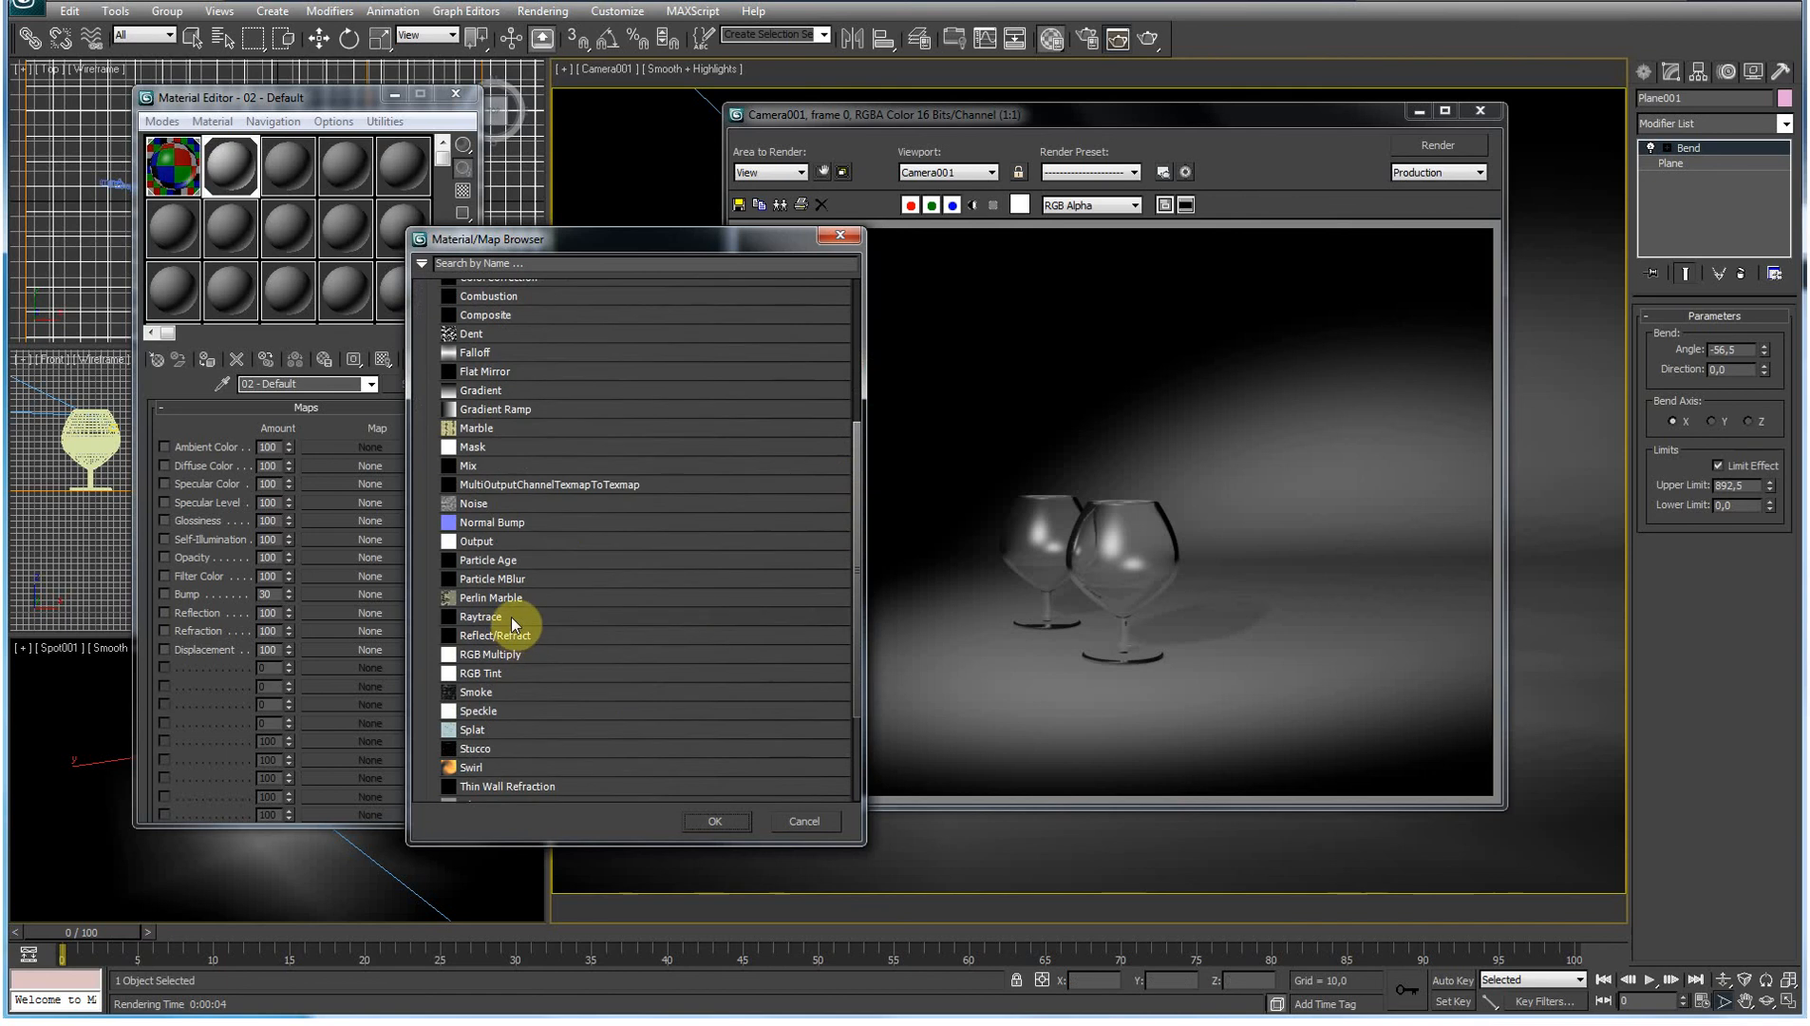
pyautogui.click(726, 817)
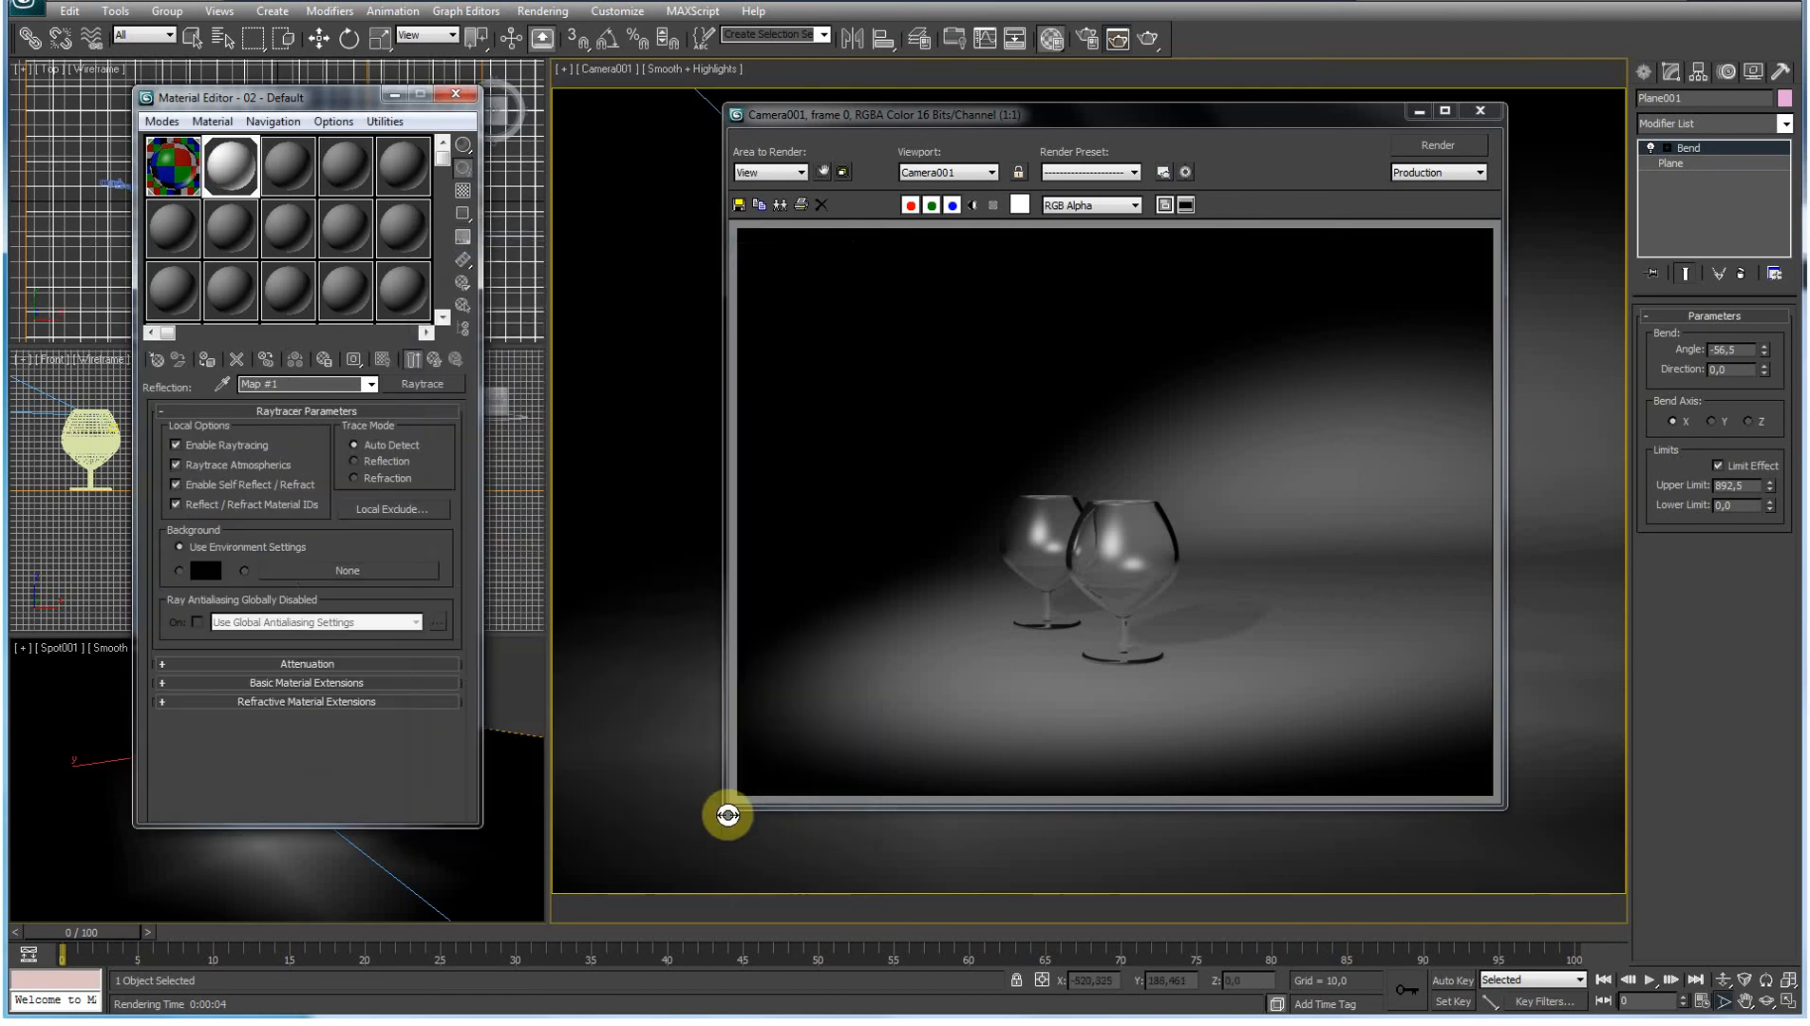
pyautogui.click(353, 461)
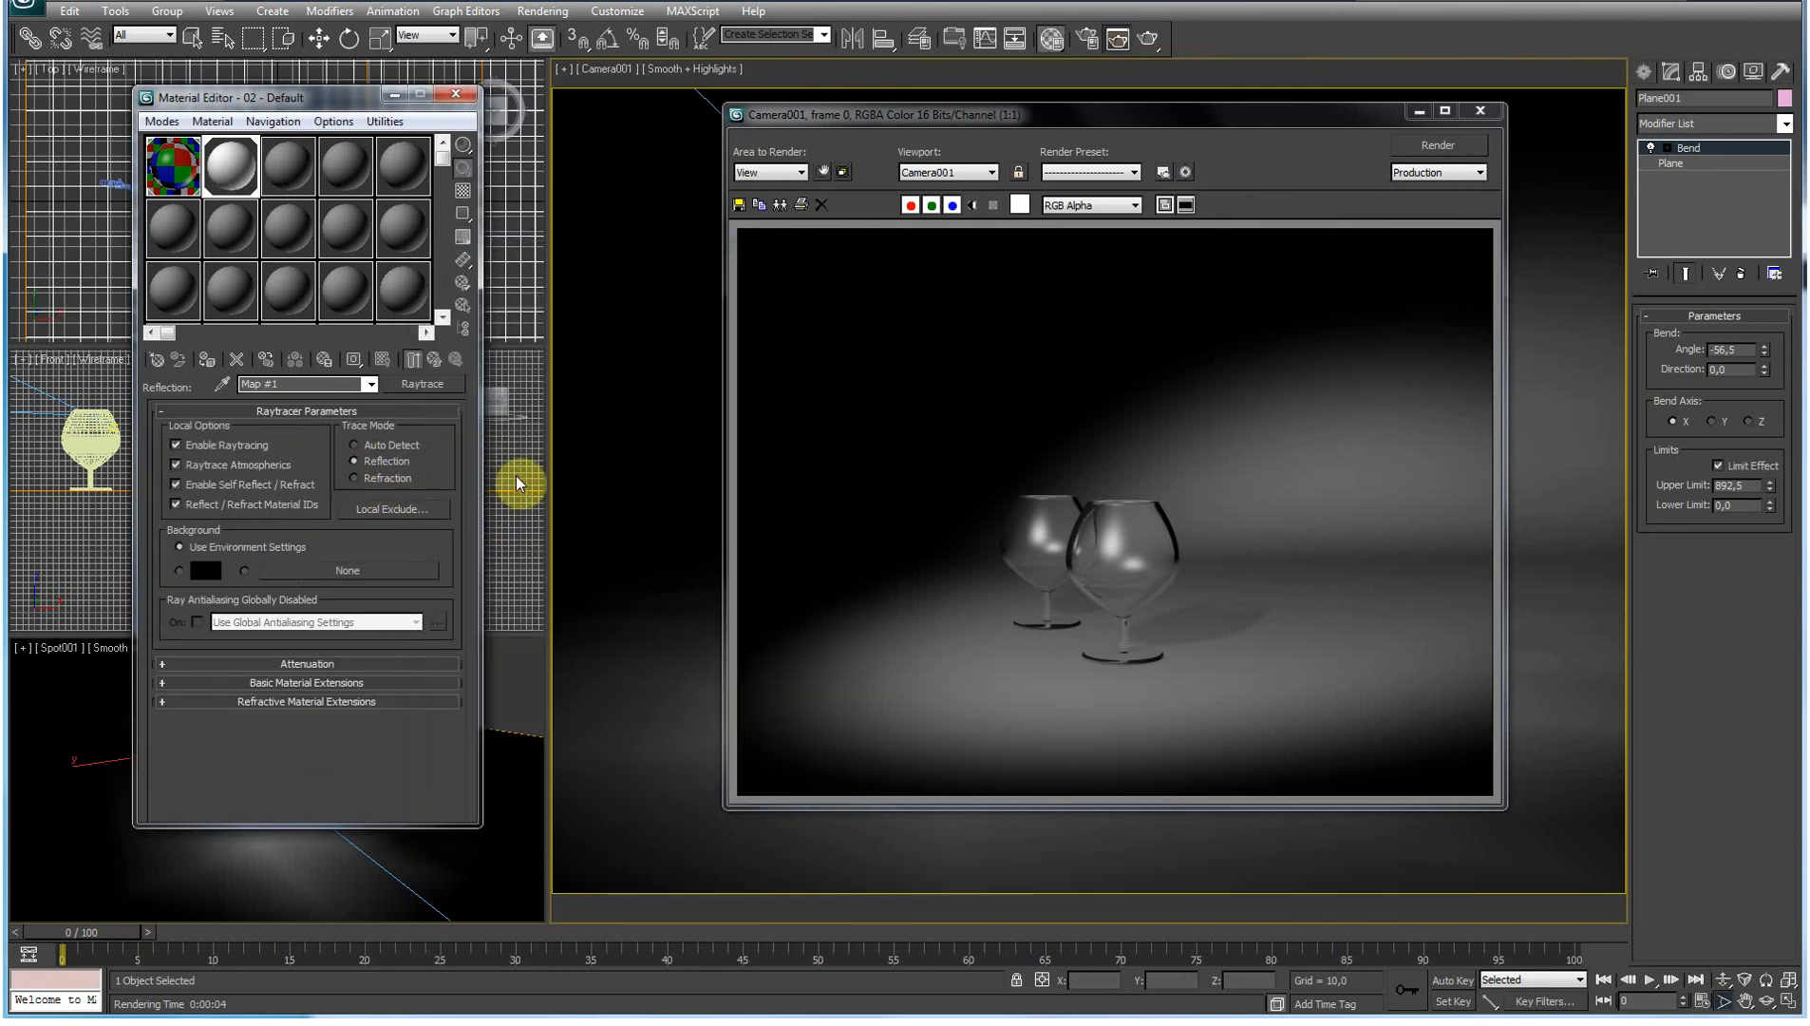
pyautogui.click(1441, 143)
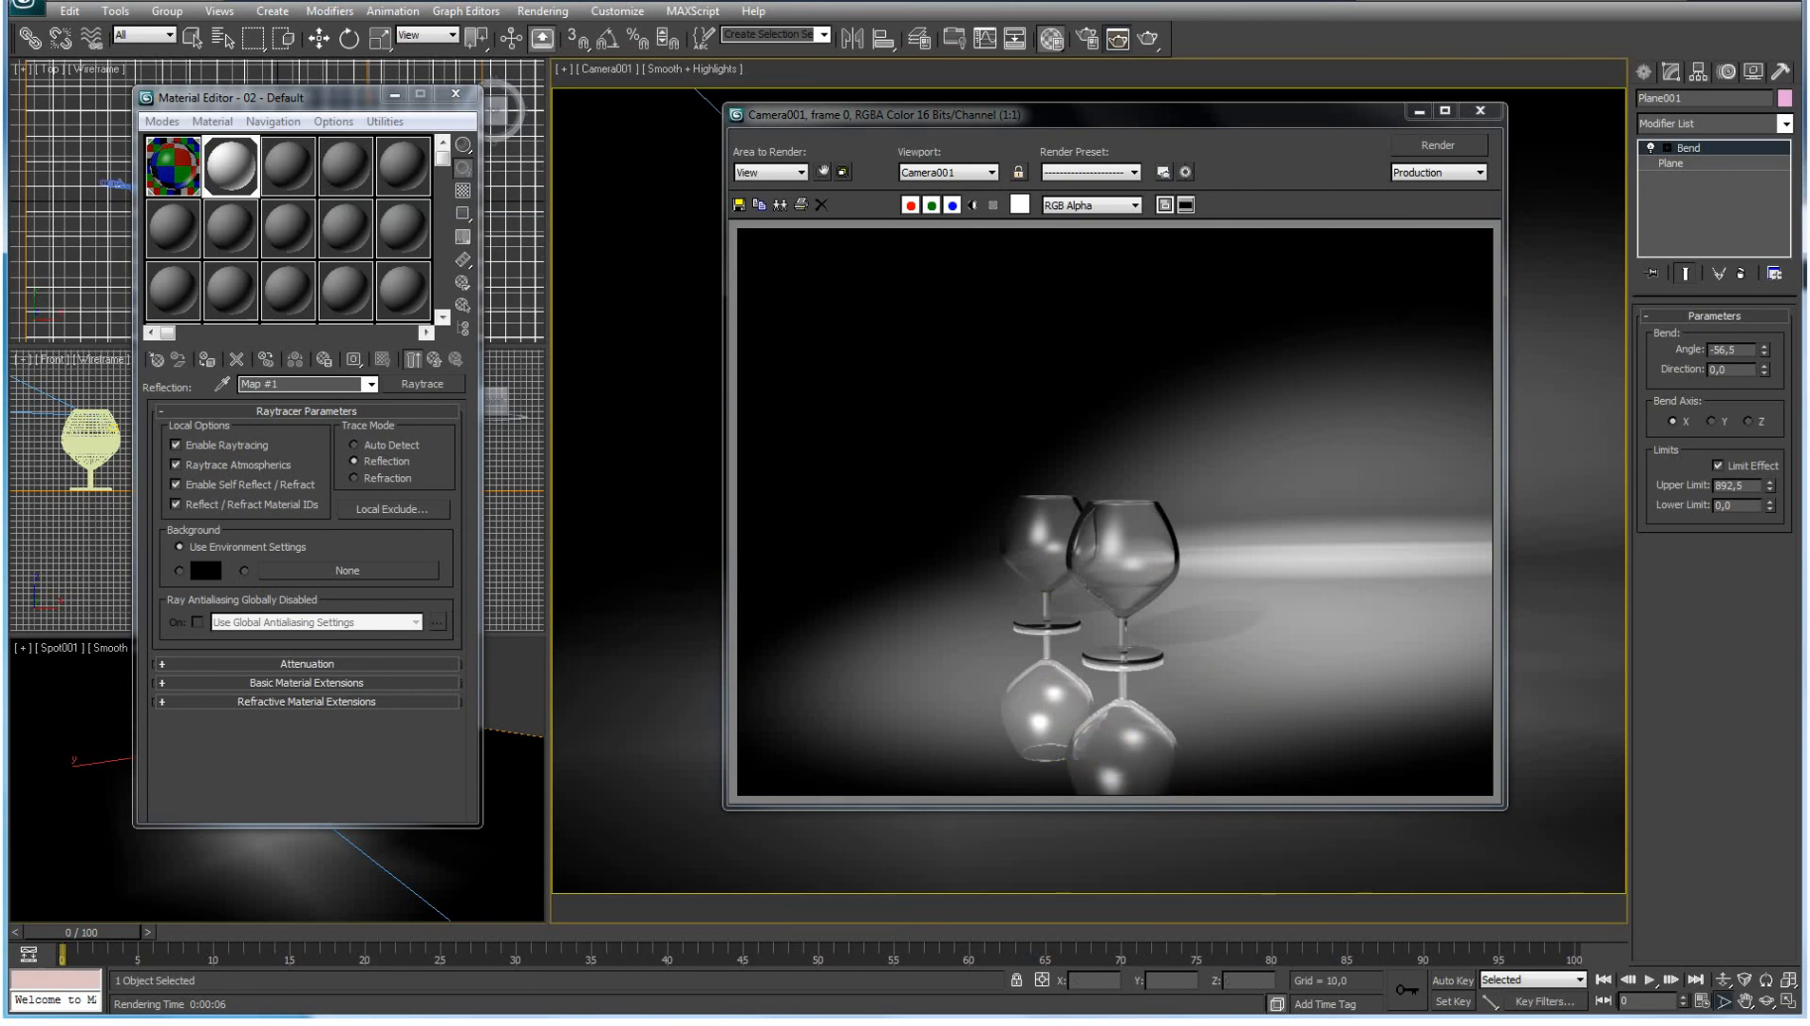
pyautogui.click(1480, 112)
# Step: Set the translucency color of the 01 - Default glass material to dark blue with a value of 109, and render the camera view
pyautogui.click(175, 169)
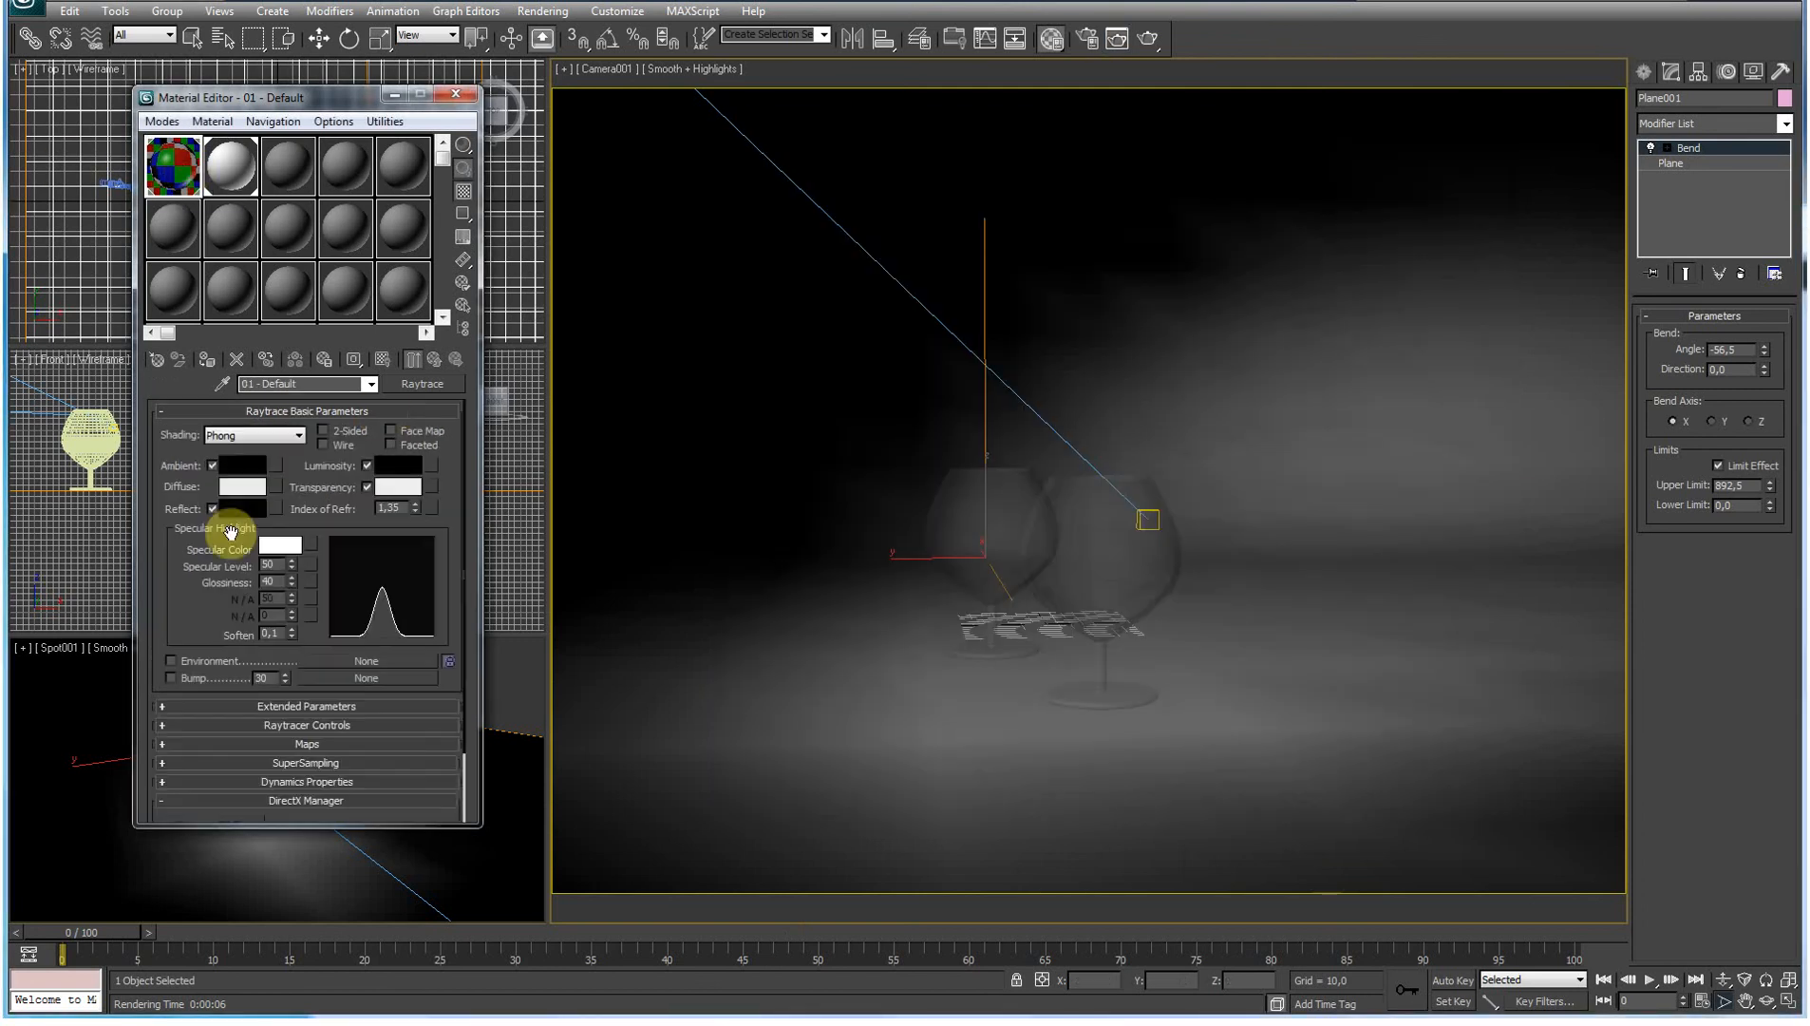
pyautogui.moveTo(210, 626); pyautogui.dragTo(216, 547)
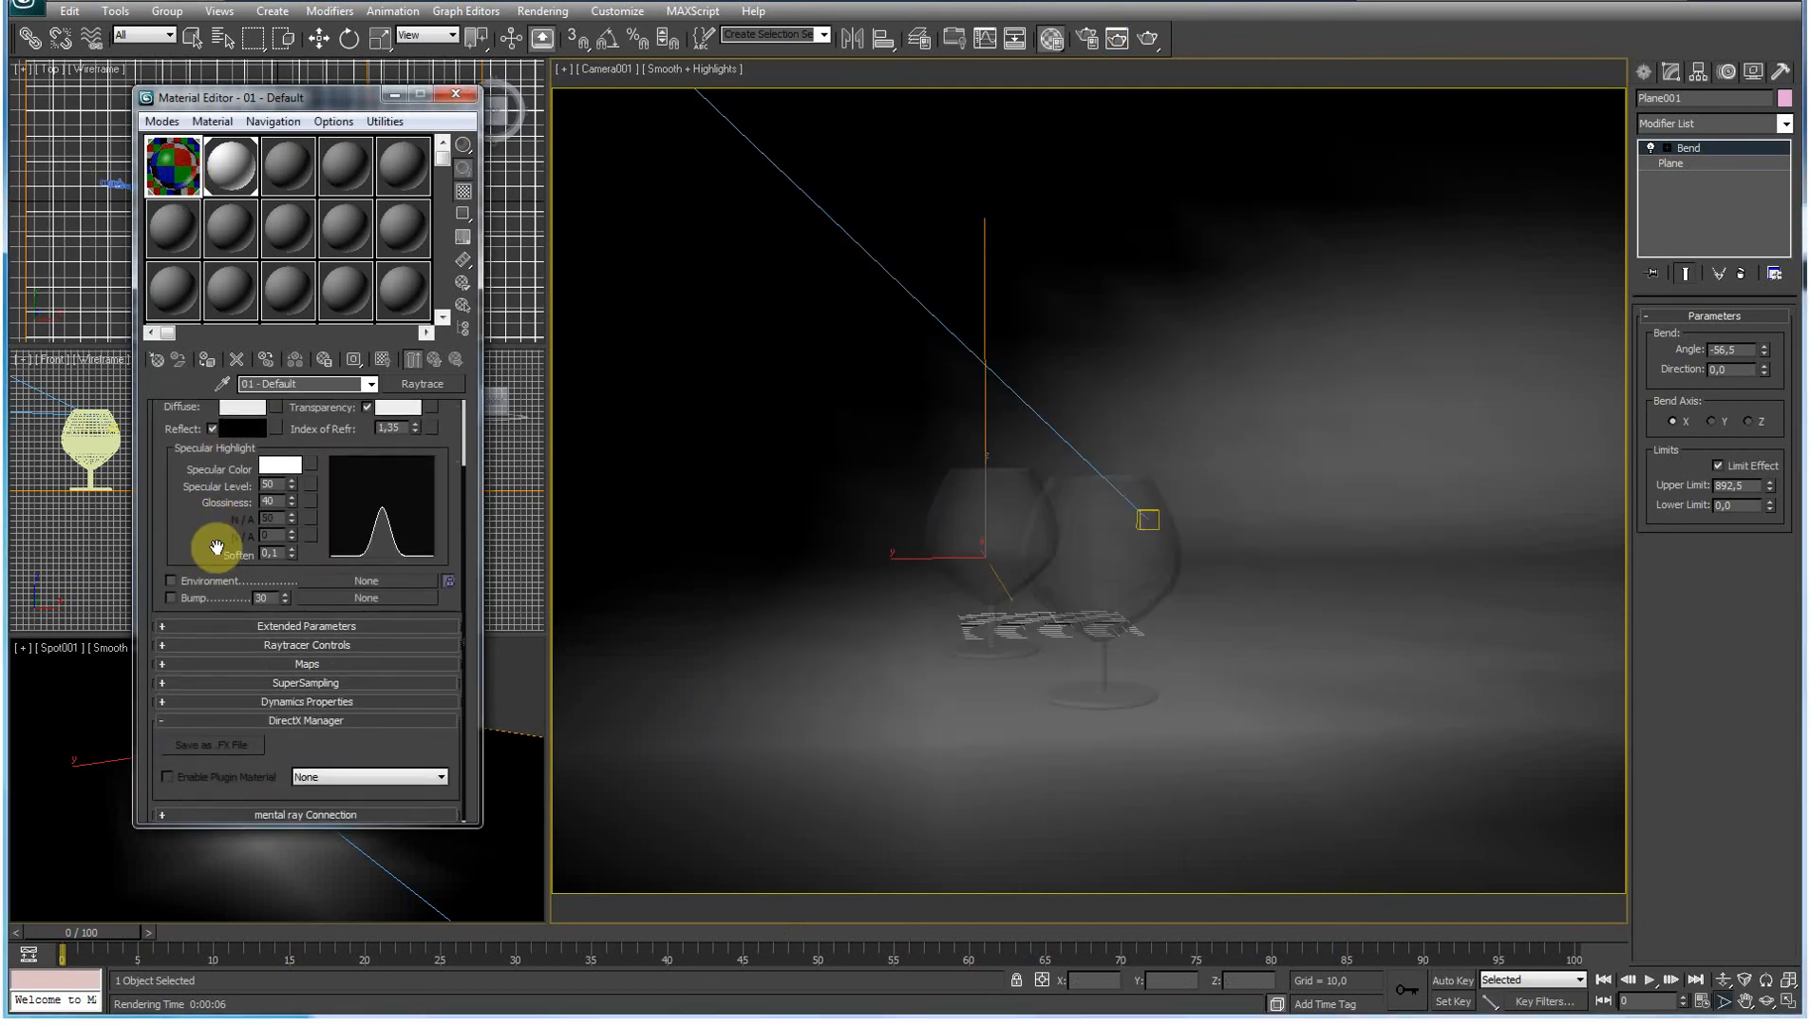
pyautogui.click(163, 629)
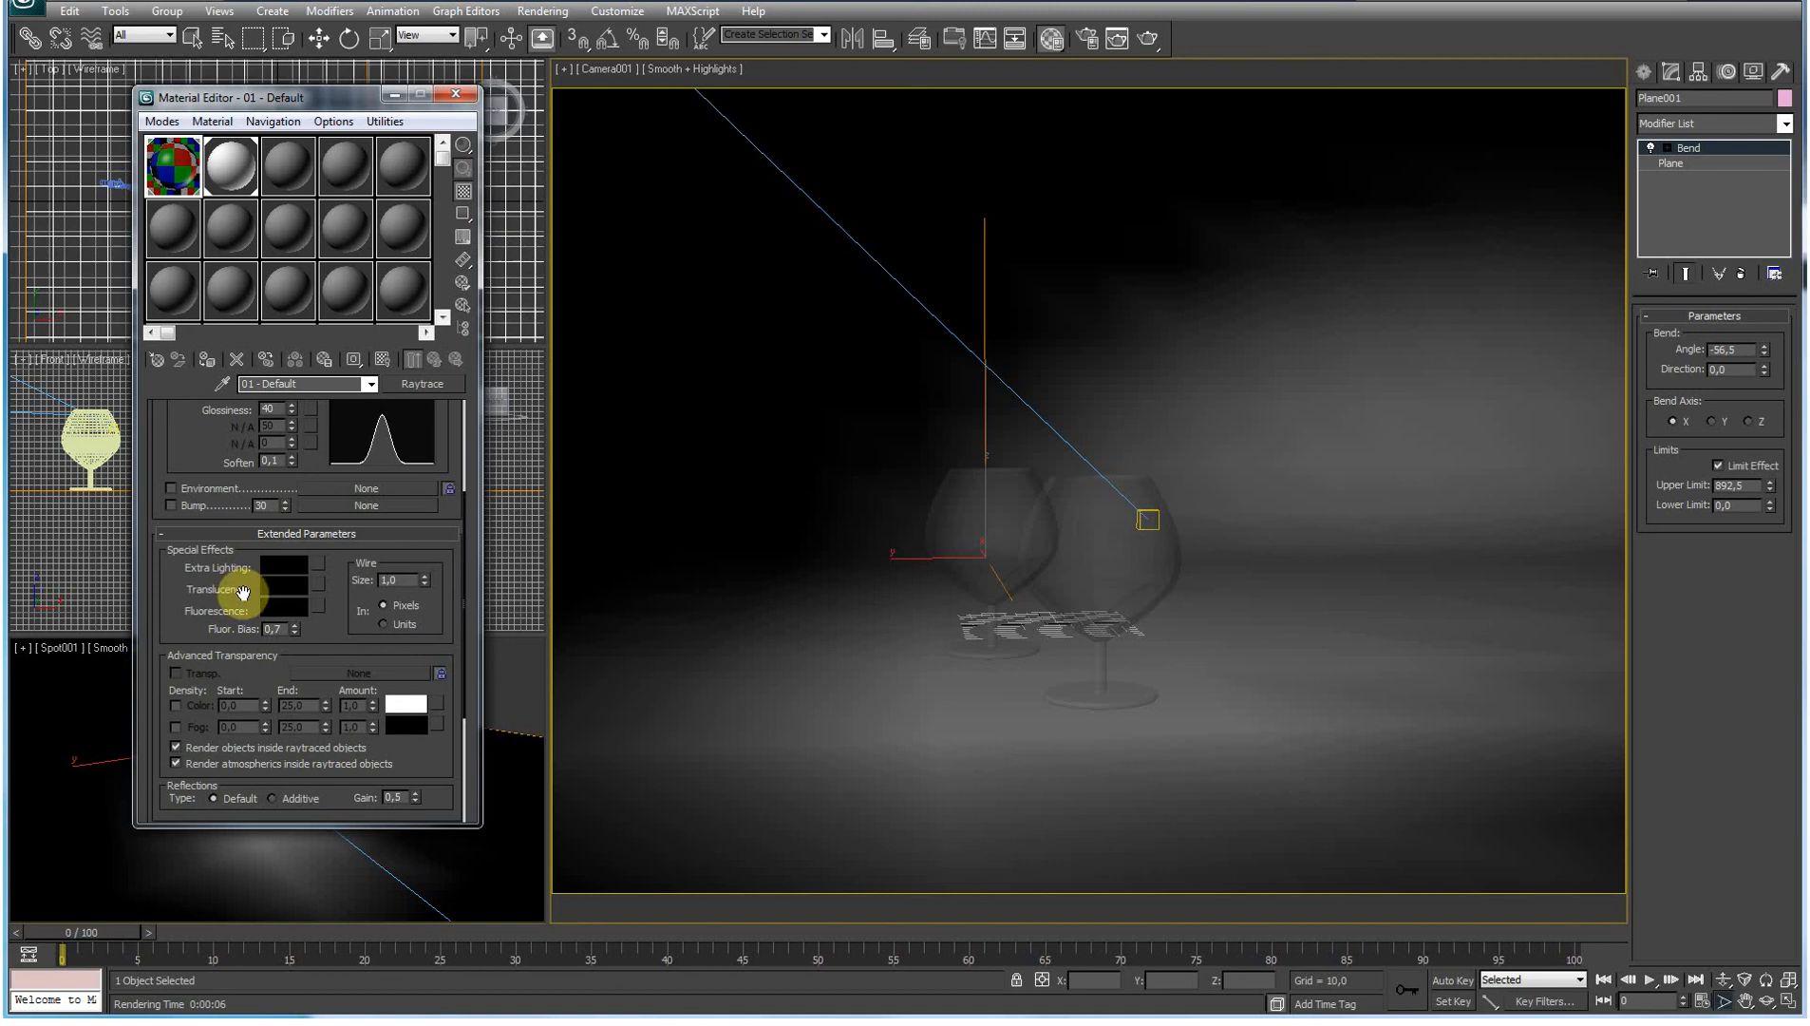
pyautogui.click(283, 586)
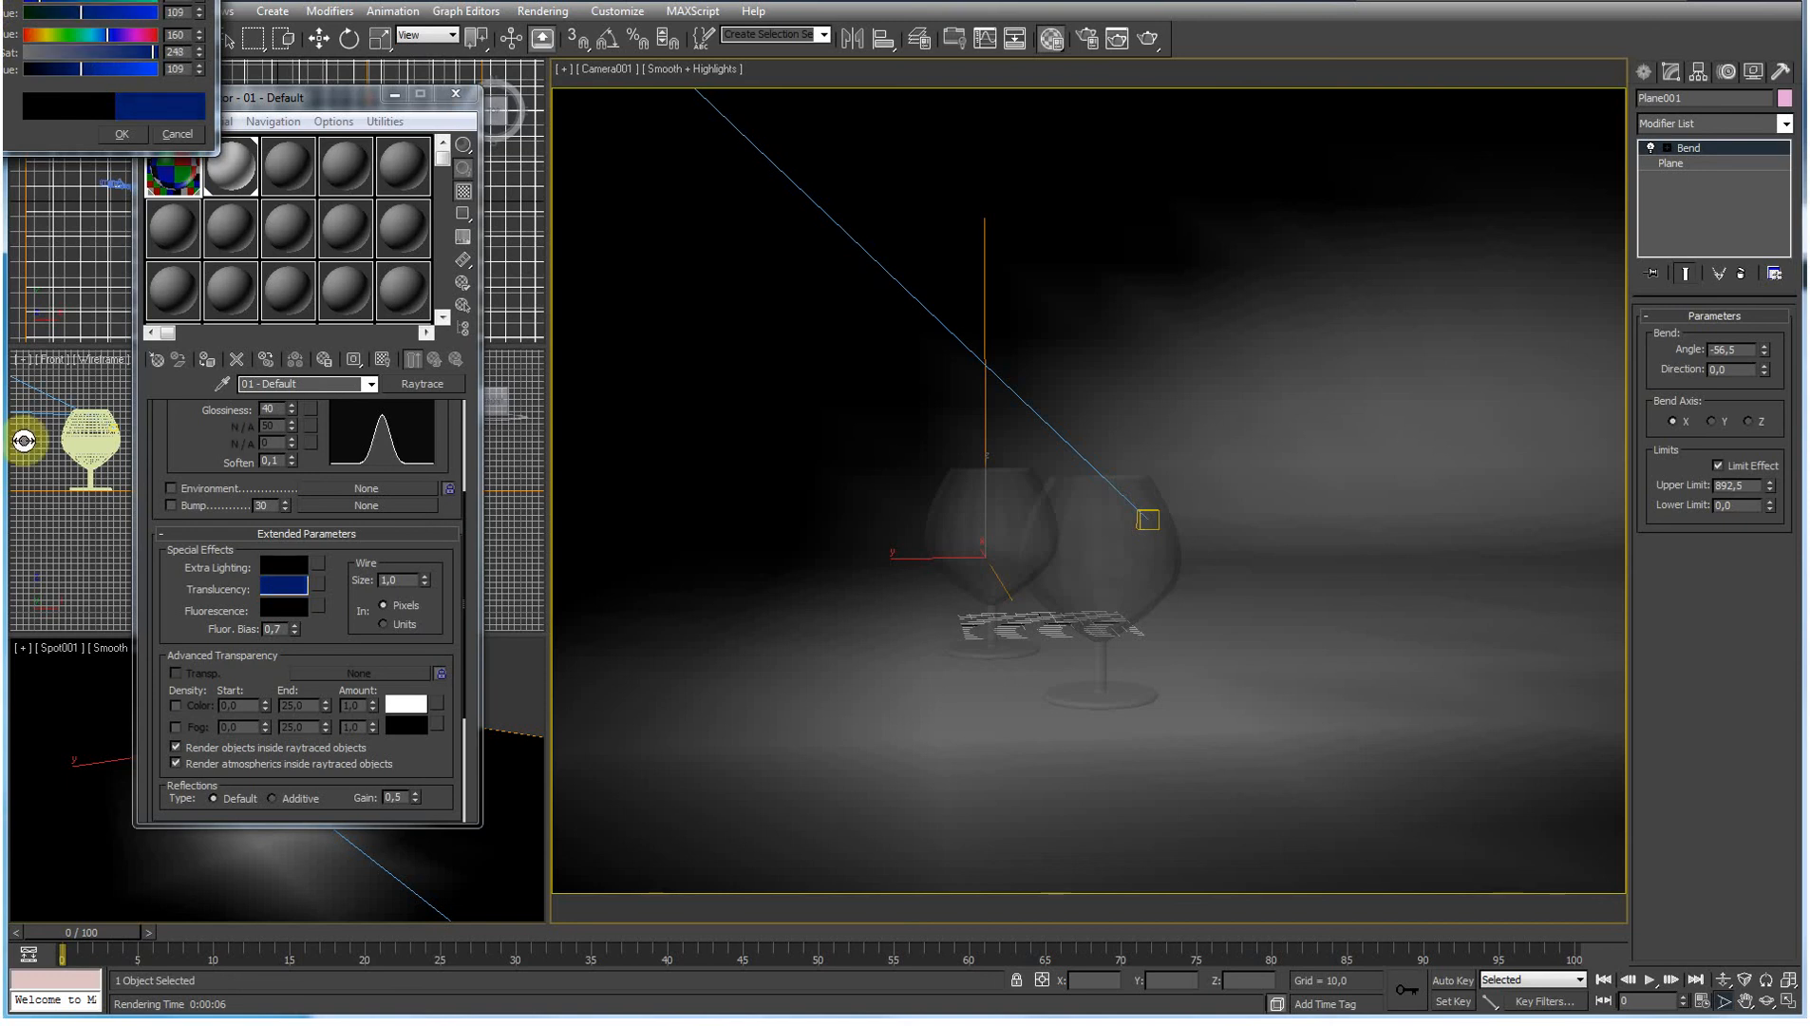
pyautogui.click(121, 135)
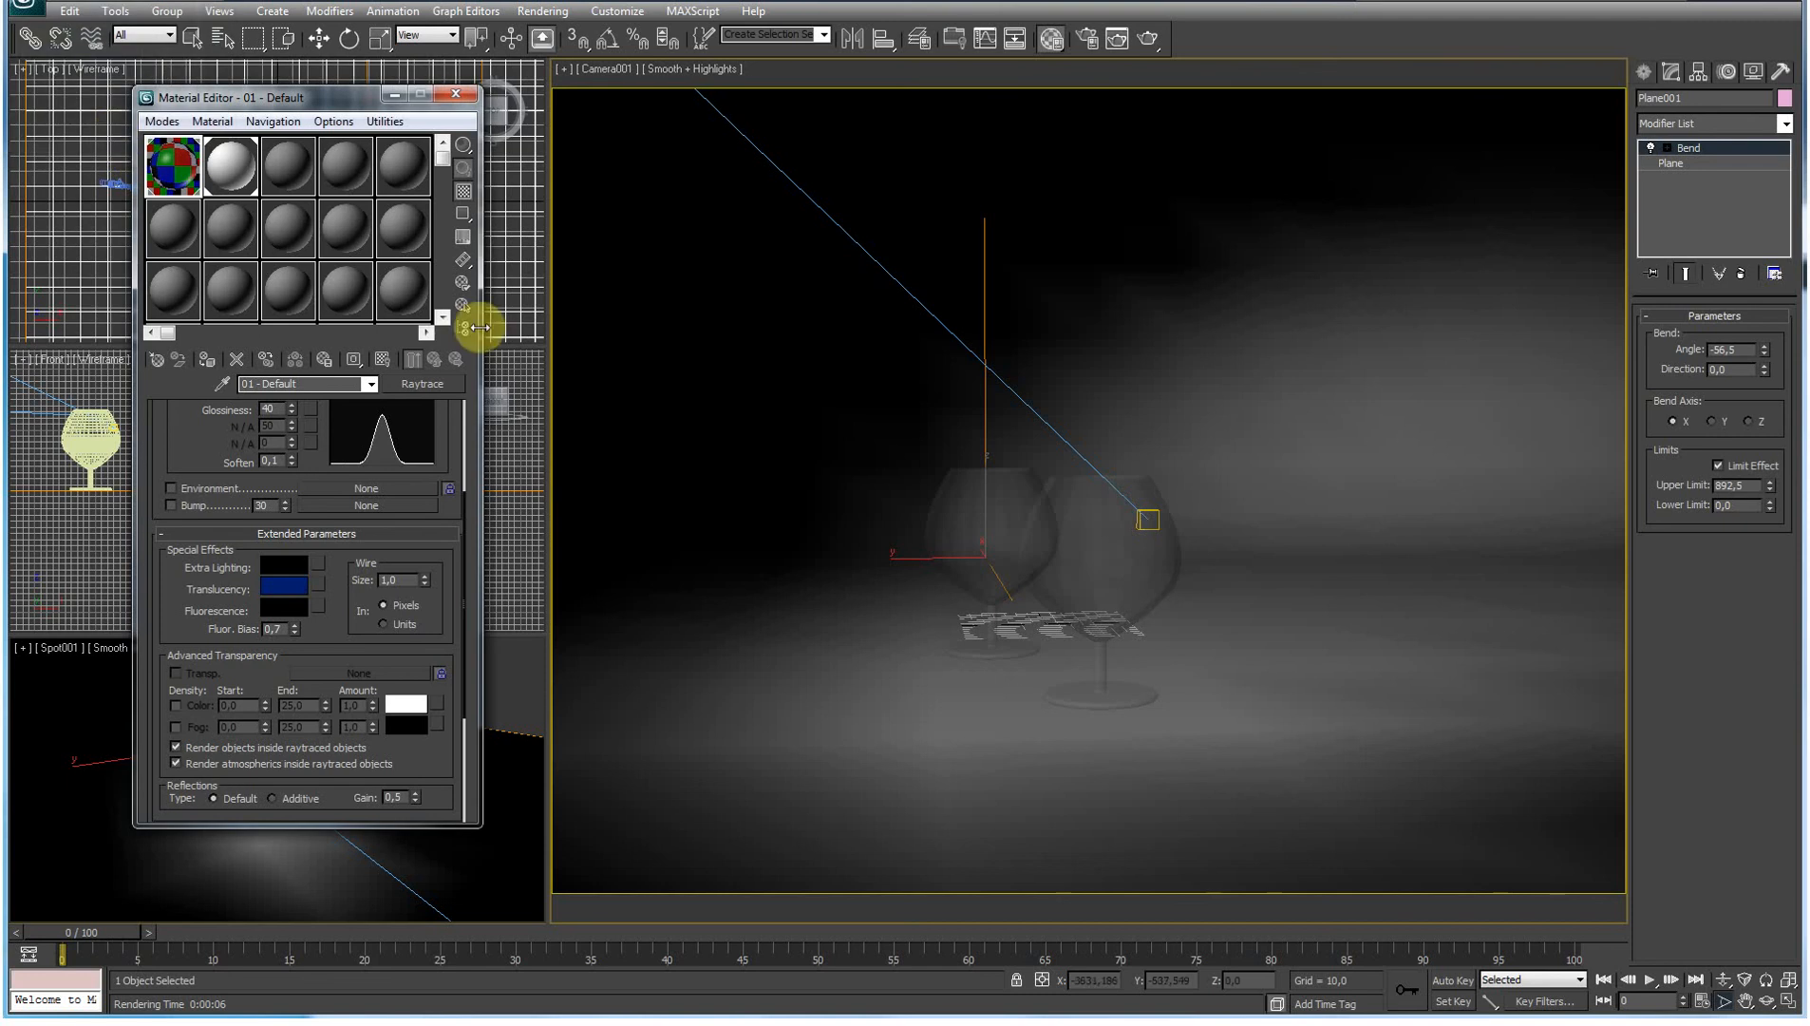
pyautogui.hotkey('shift', 'q')
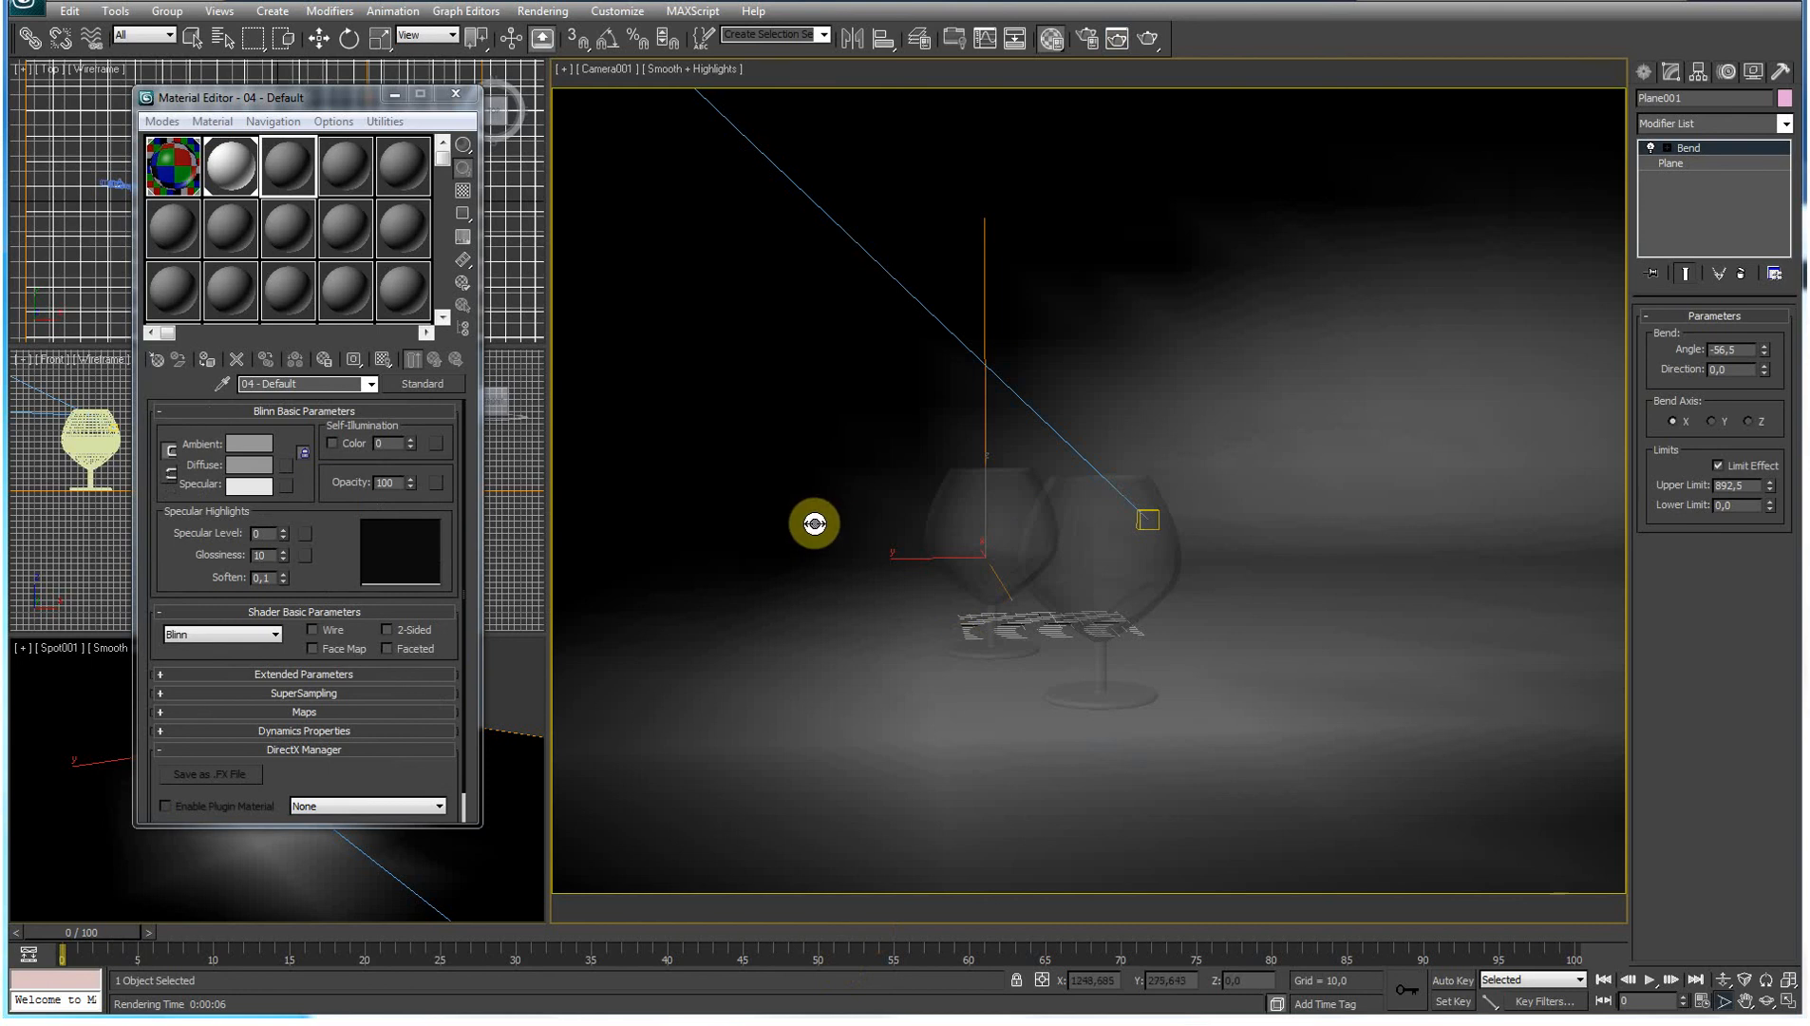
# Step: Orbit the camera to look down on the glasses from a higher angle, render the view and close the rendered frame
pyautogui.press('w')
pyautogui.click(1769, 1001)
pyautogui.moveTo(1146, 571)
pyautogui.mouseDown()
pyautogui.moveTo(1149, 596)
pyautogui.moveTo(1130, 591)
pyautogui.mouseUp()
pyautogui.hotkey('shift', 'q')
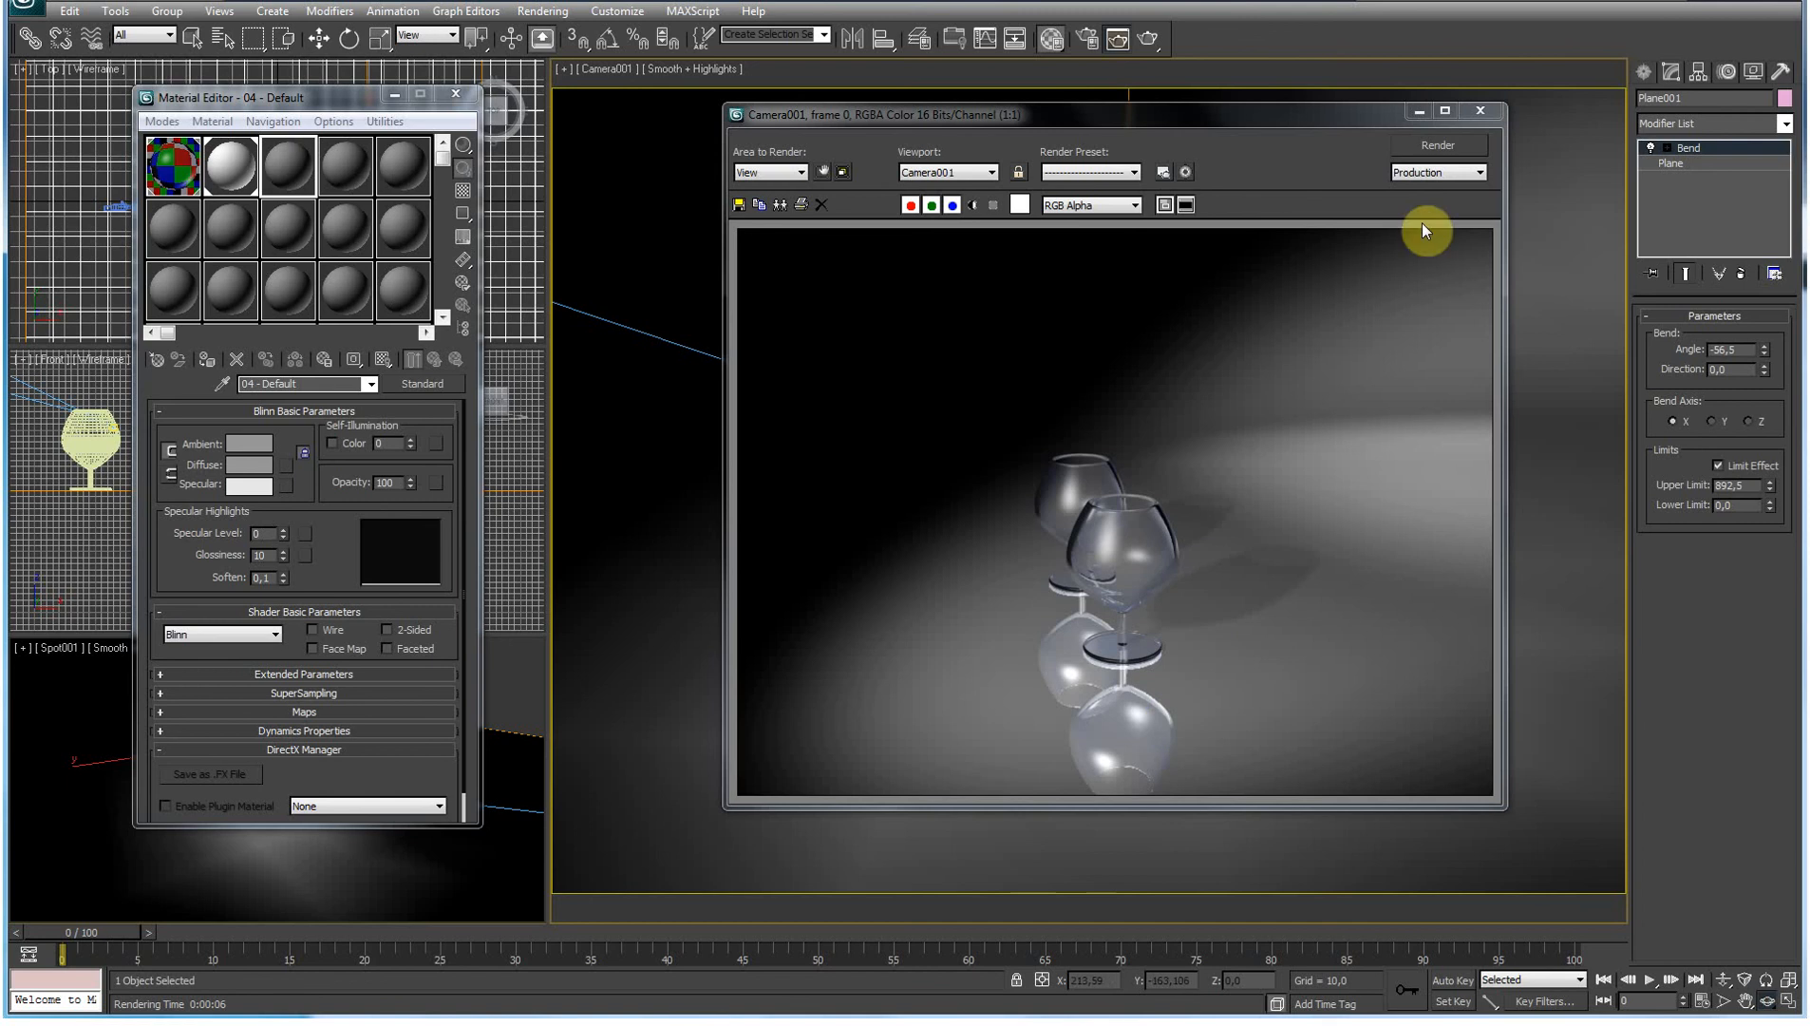
pyautogui.click(1487, 112)
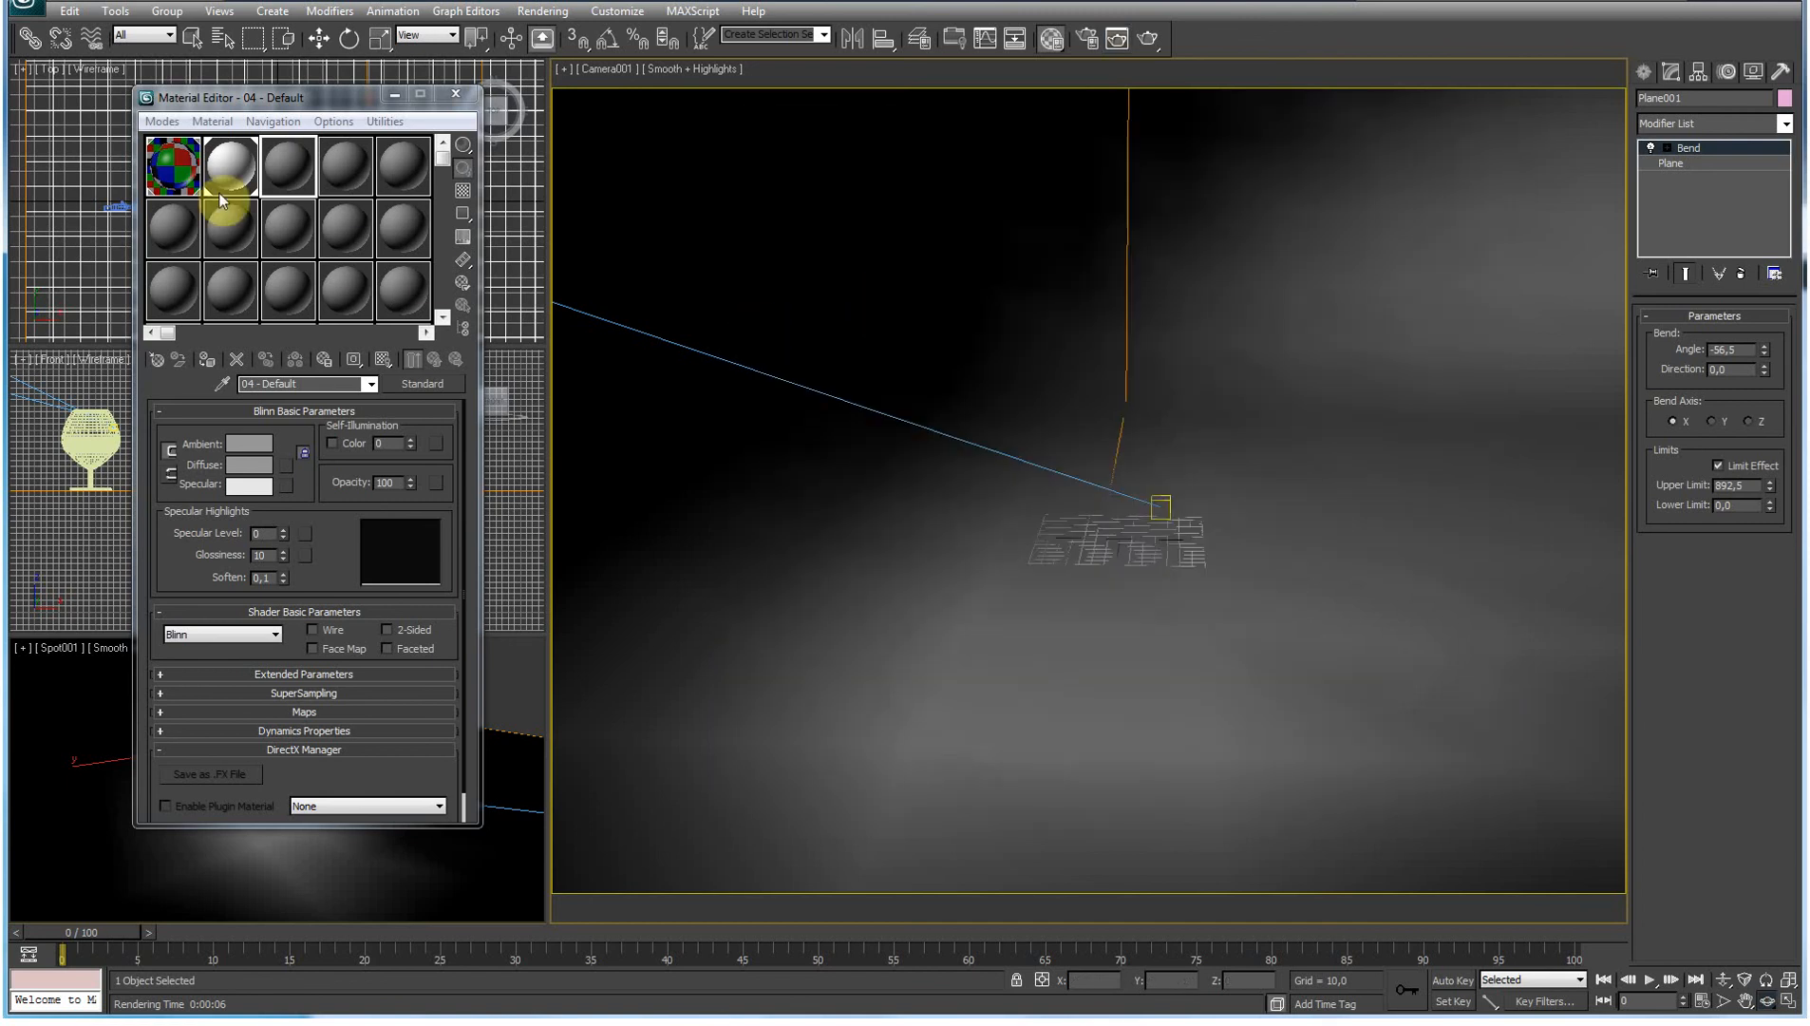
# Step: Make the 01 - Default raytrace glass material 2-Sided and render the camera view
pyautogui.click(171, 164)
pyautogui.scroll(-5, 377, 421)
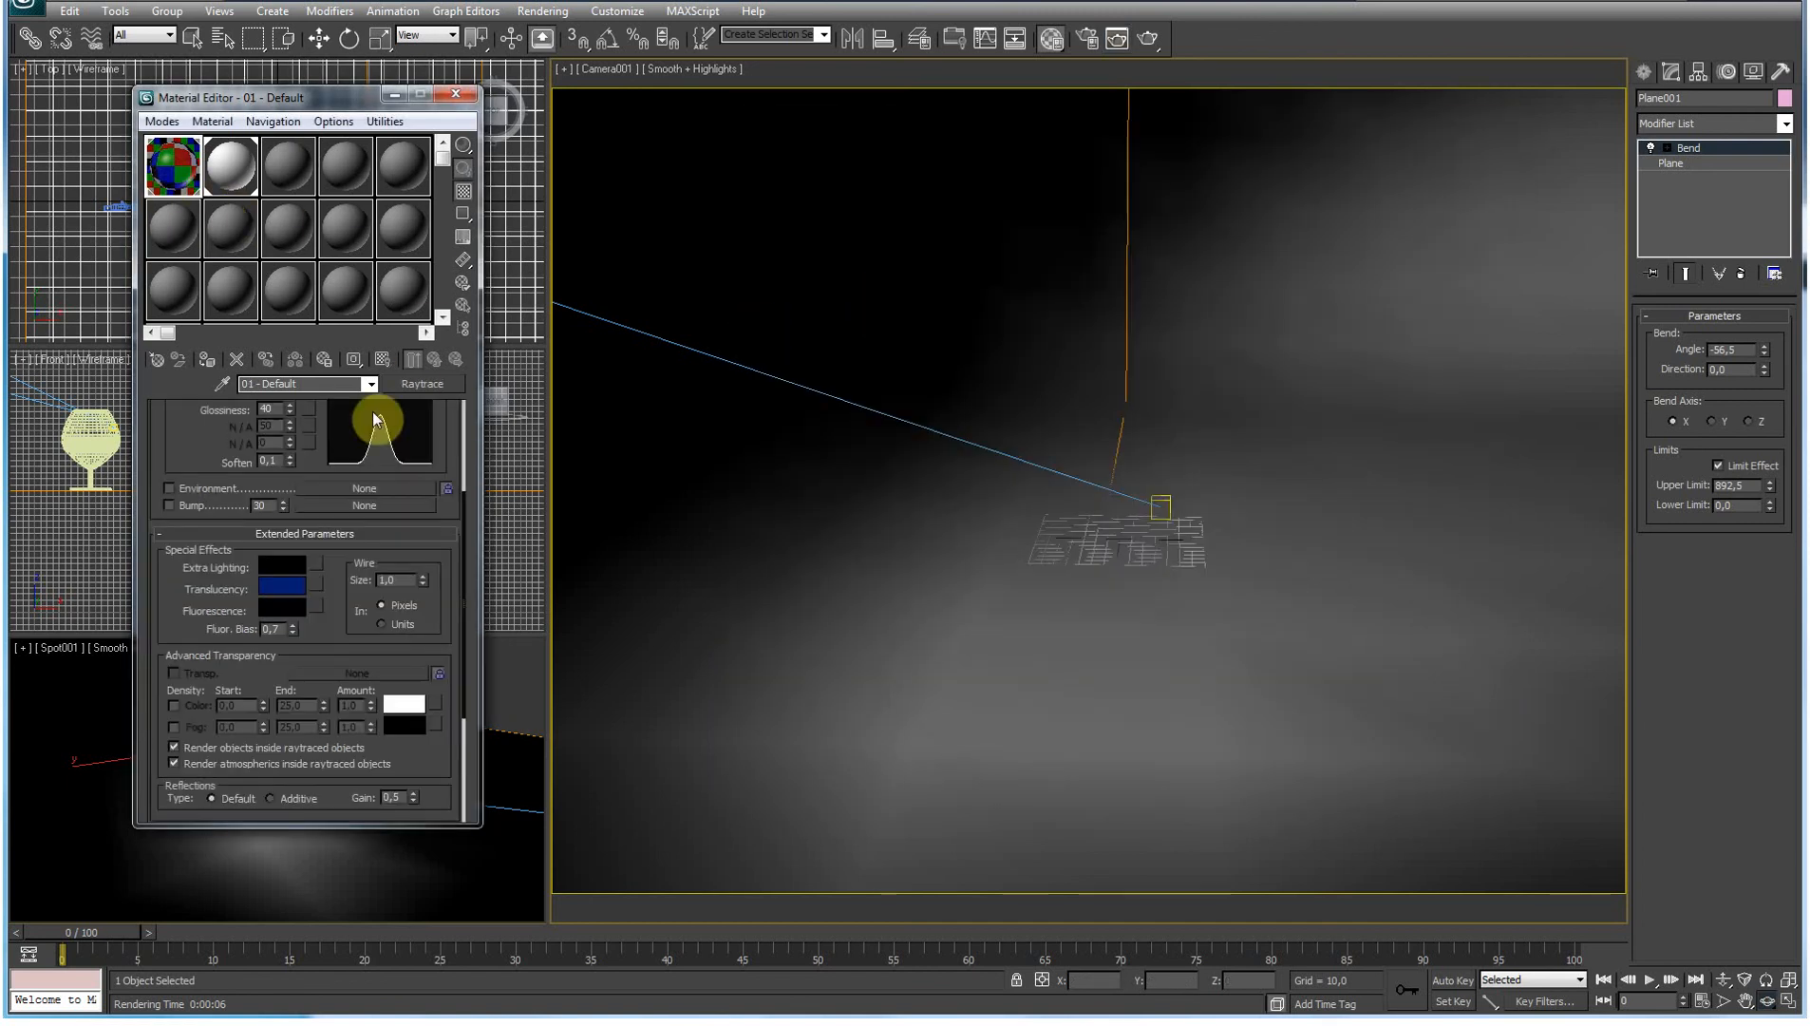
pyautogui.moveTo(444, 403); pyautogui.dragTo(424, 775)
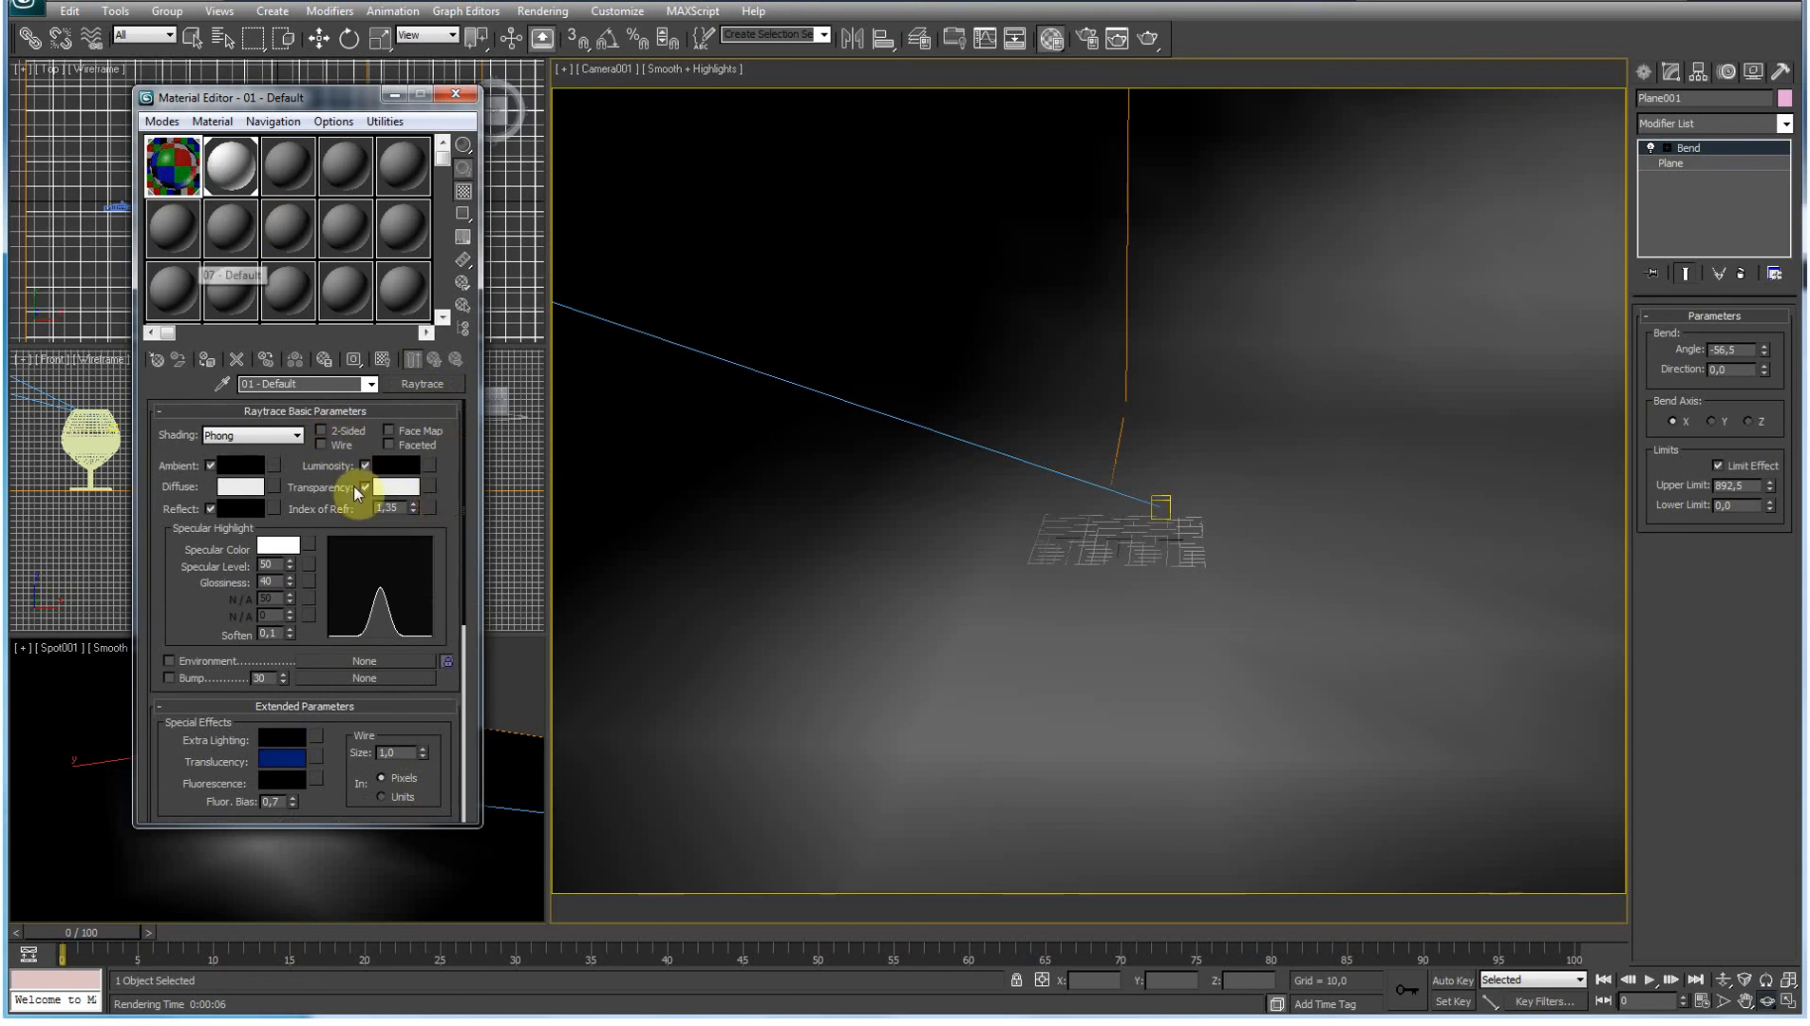
pyautogui.click(322, 432)
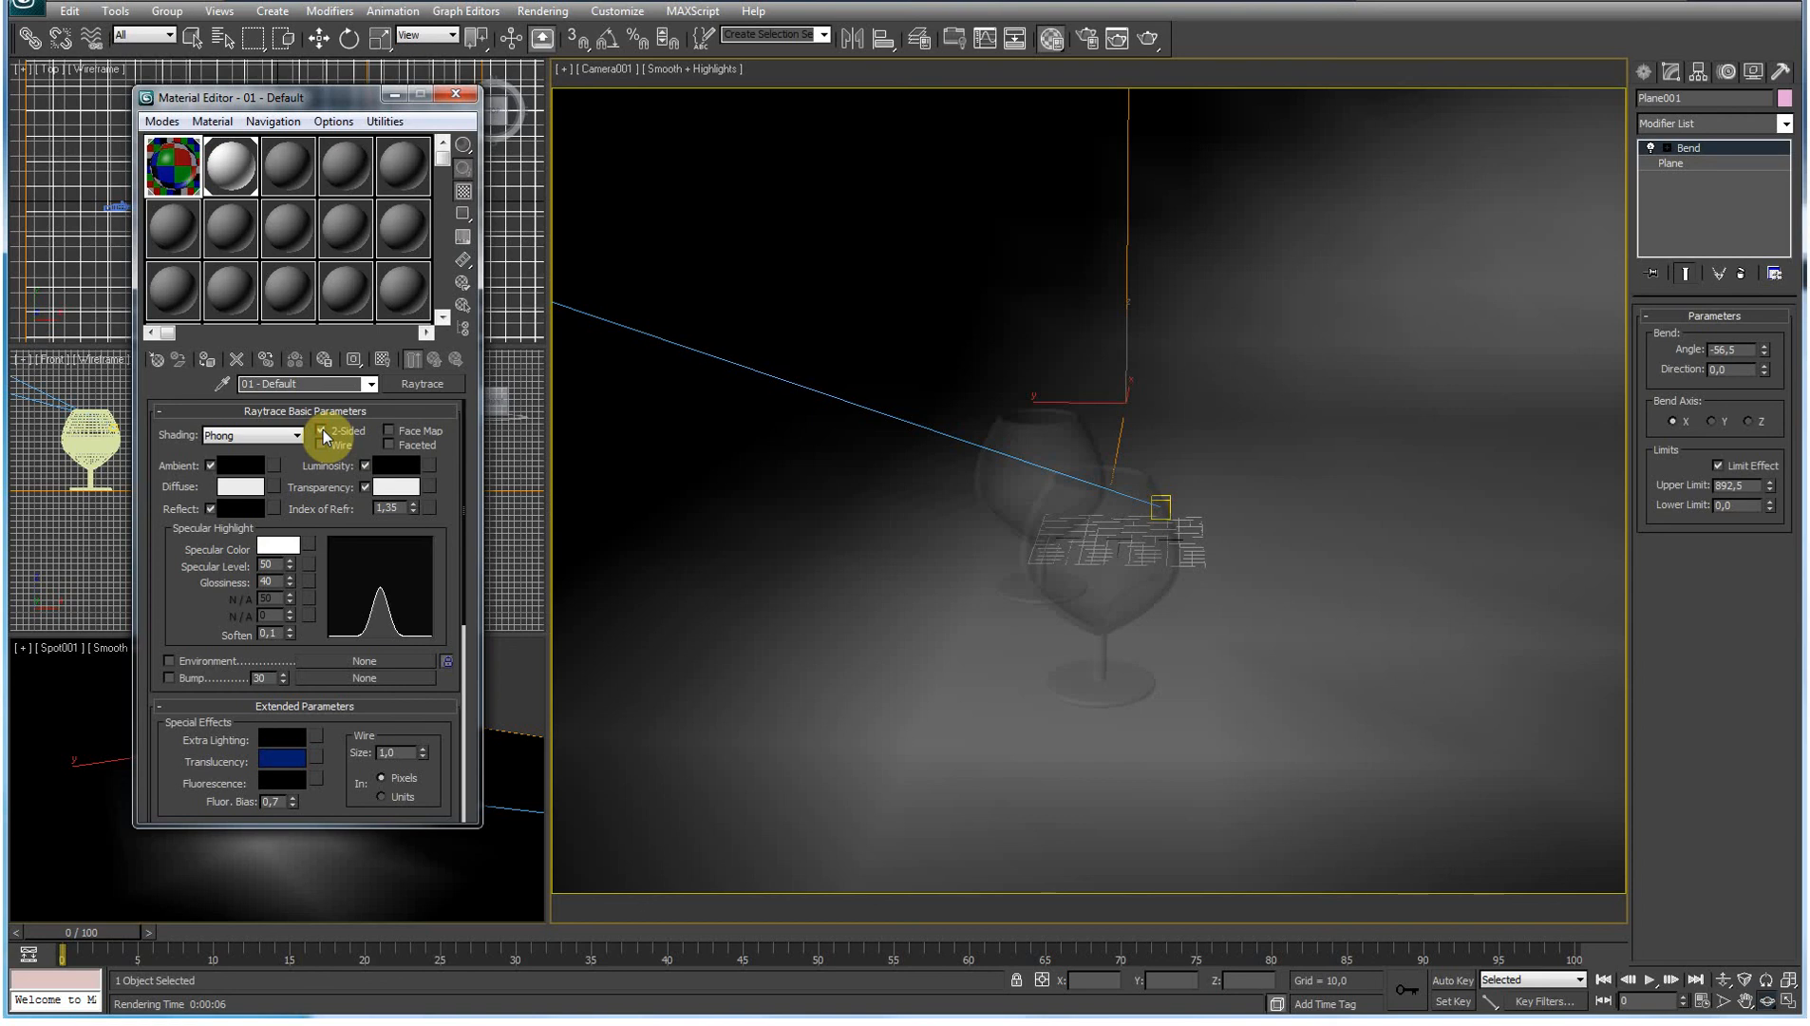
pyautogui.hotkey('shift', 'q')
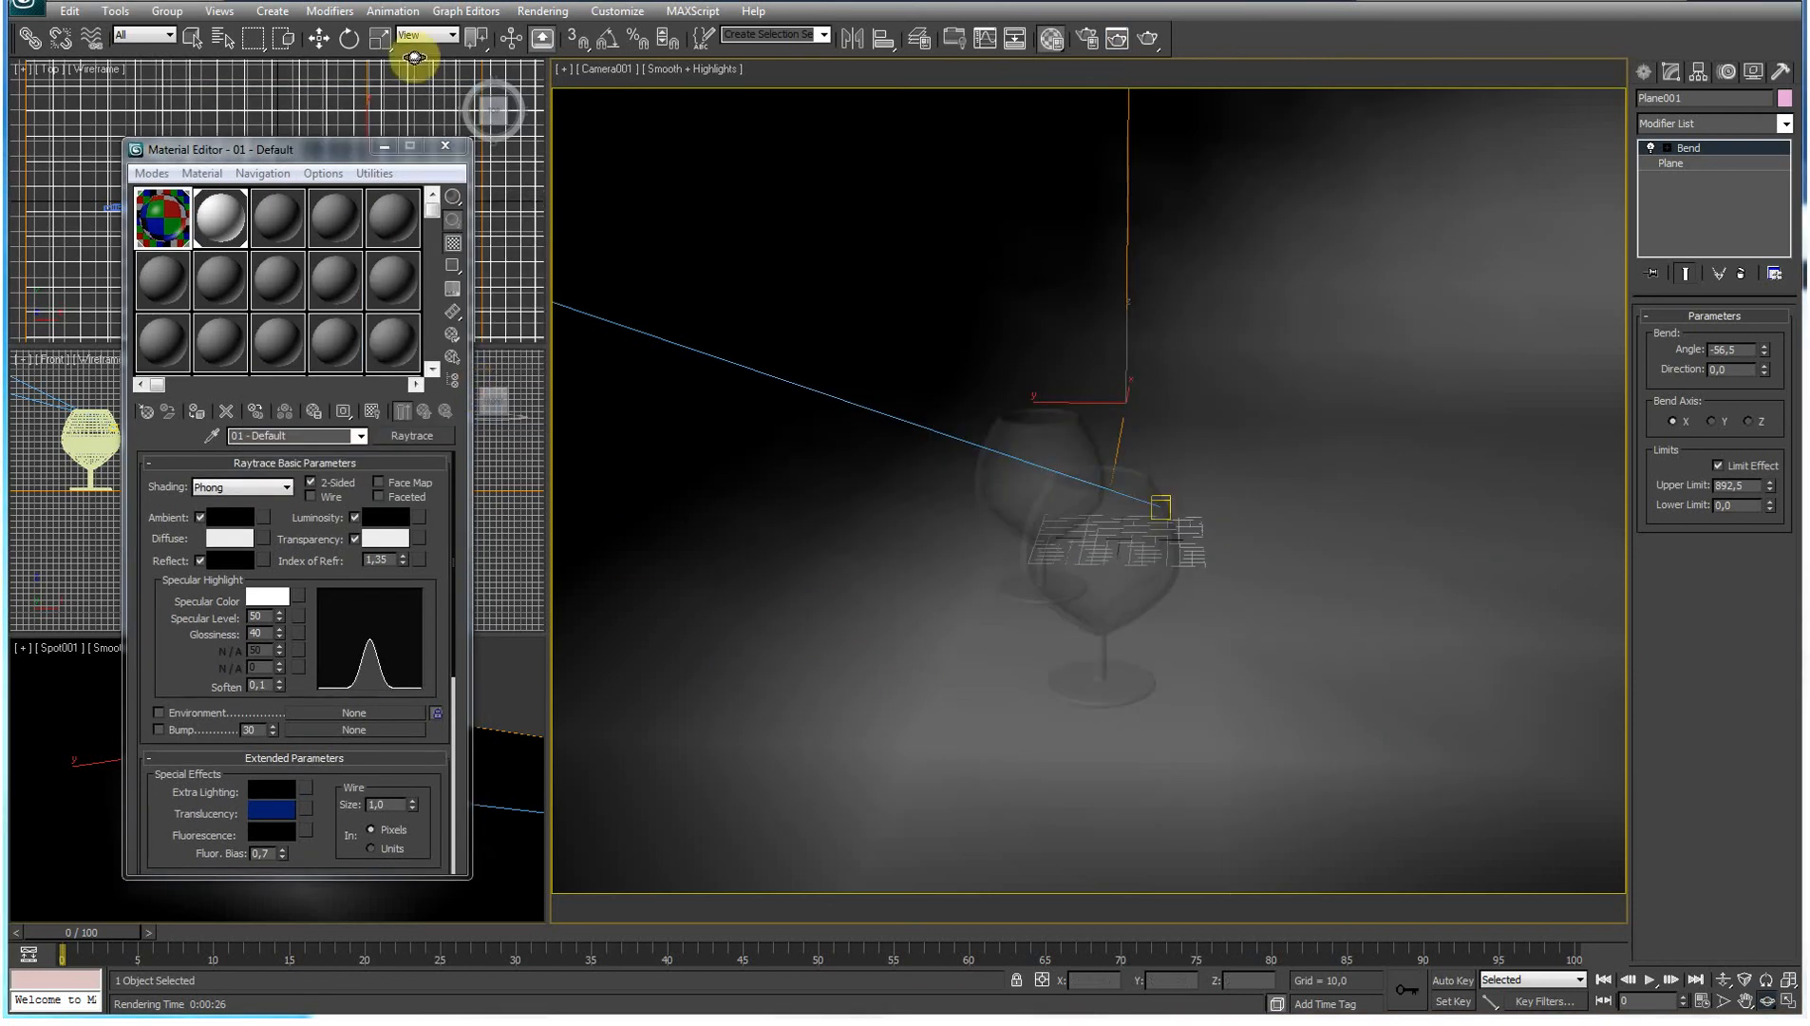
# Step: Open the Material/Map Browser and load the Blue Jello material into the third sample slot
pyautogui.click(547, 13)
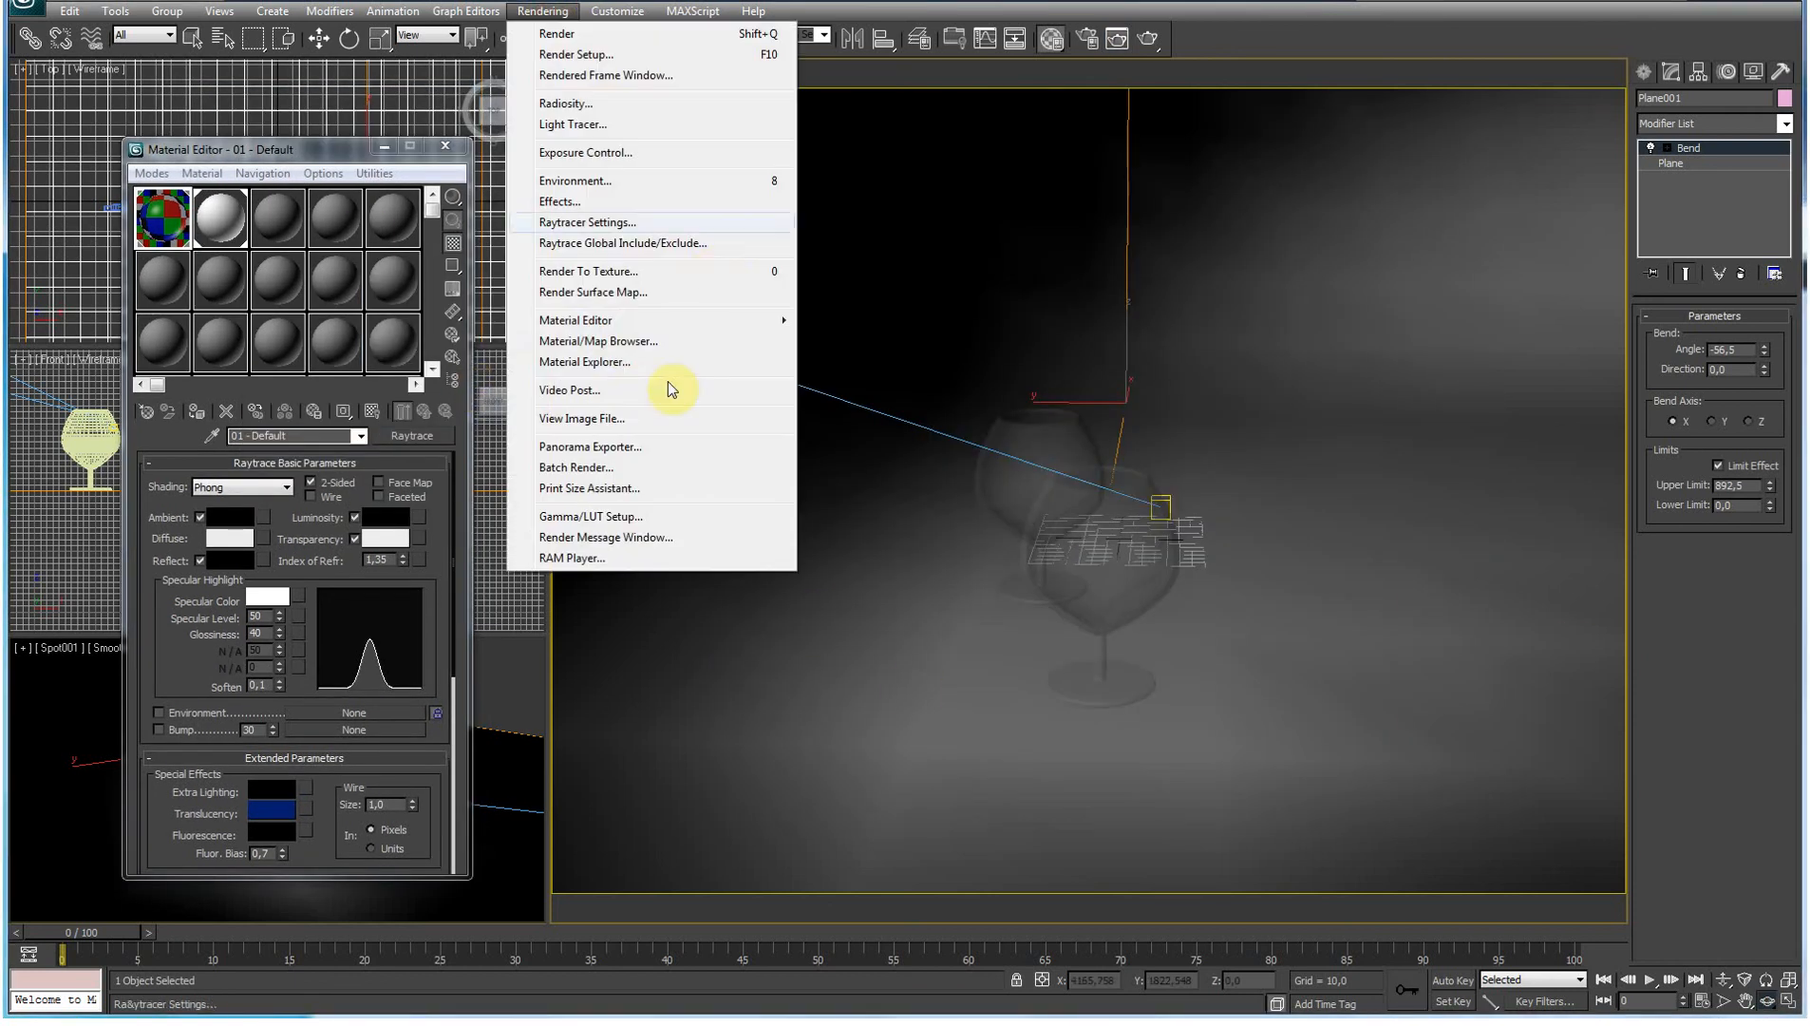
pyautogui.click(626, 344)
pyautogui.moveTo(647, 244); pyautogui.dragTo(883, 194)
pyautogui.scroll(-1, 973, 477)
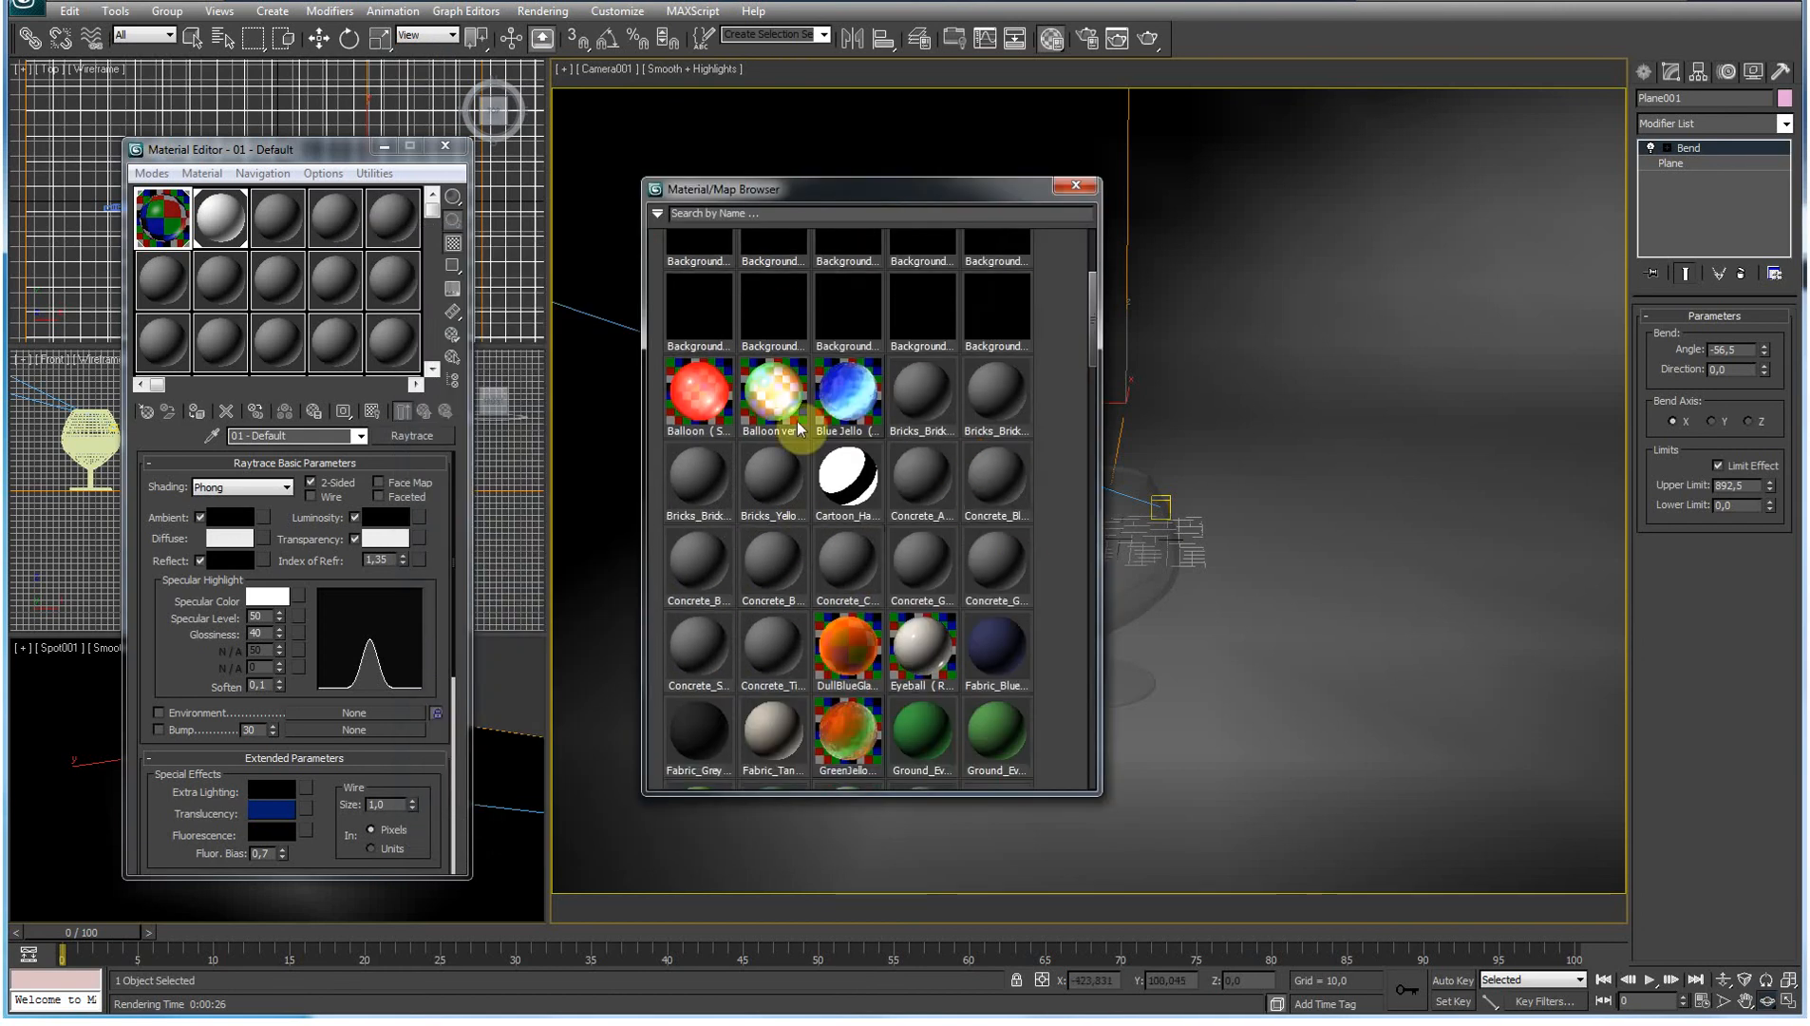
pyautogui.click(286, 220)
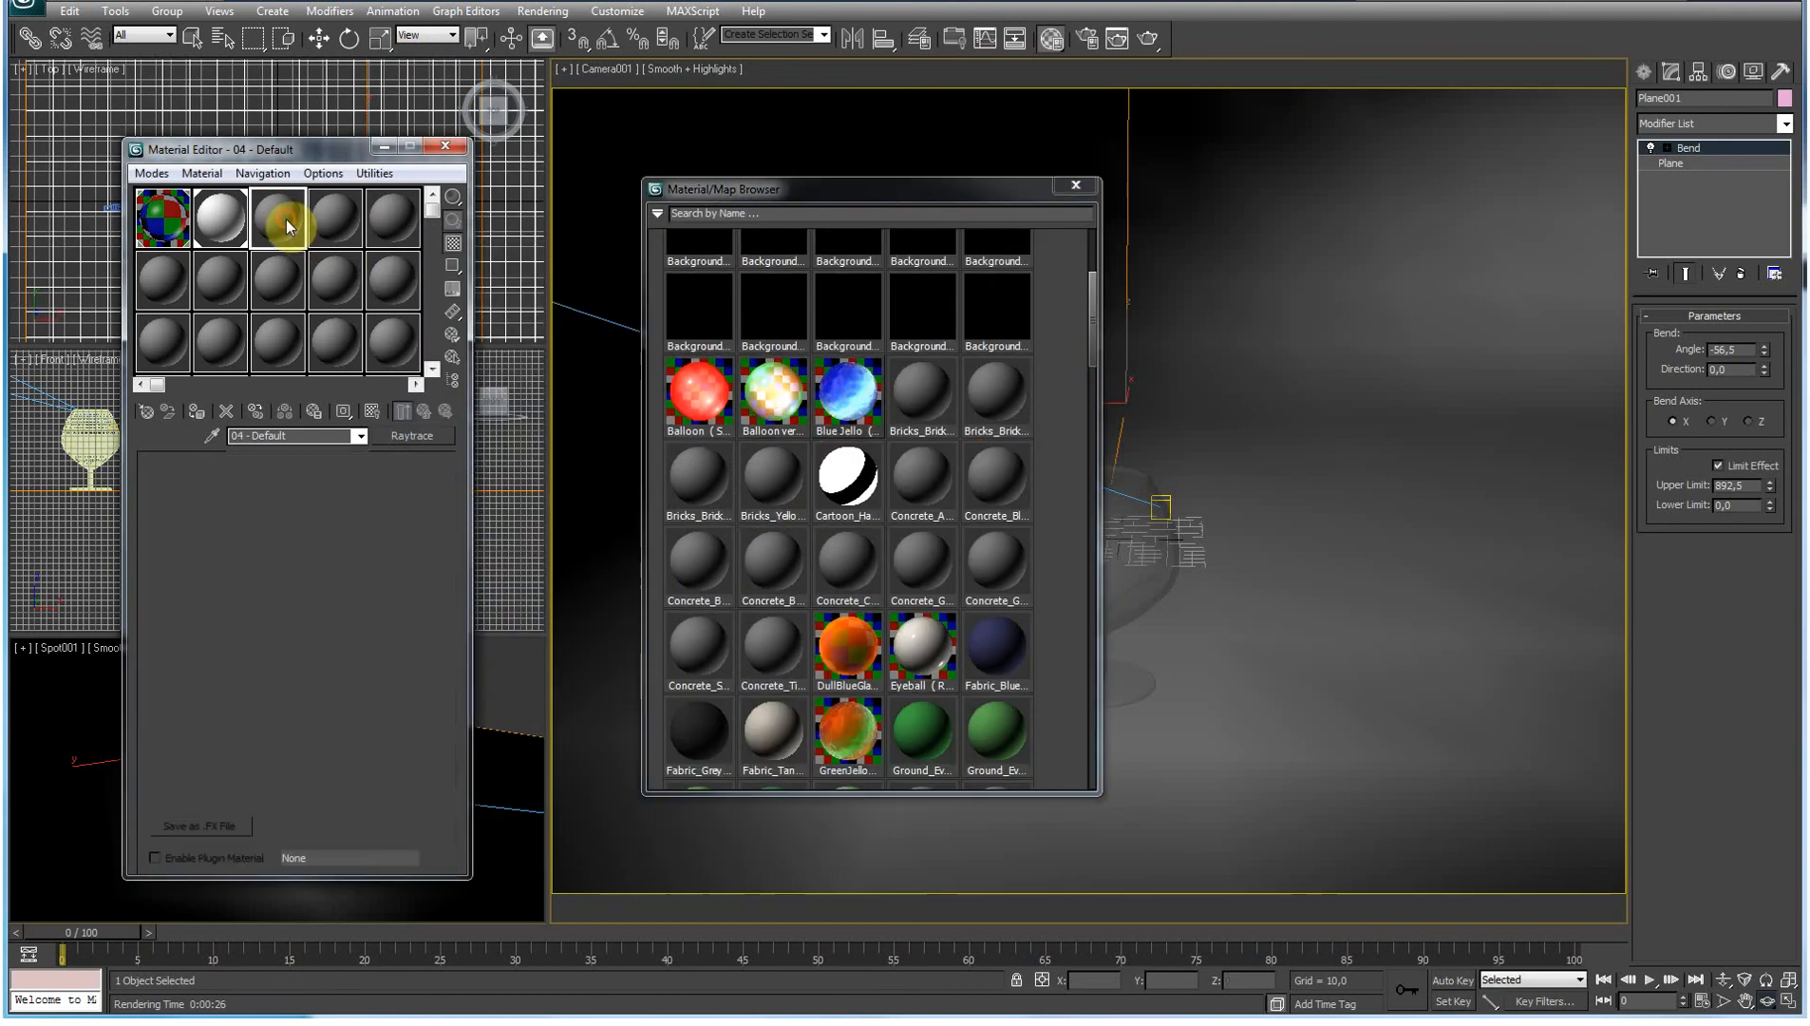
pyautogui.doubleClick(841, 433)
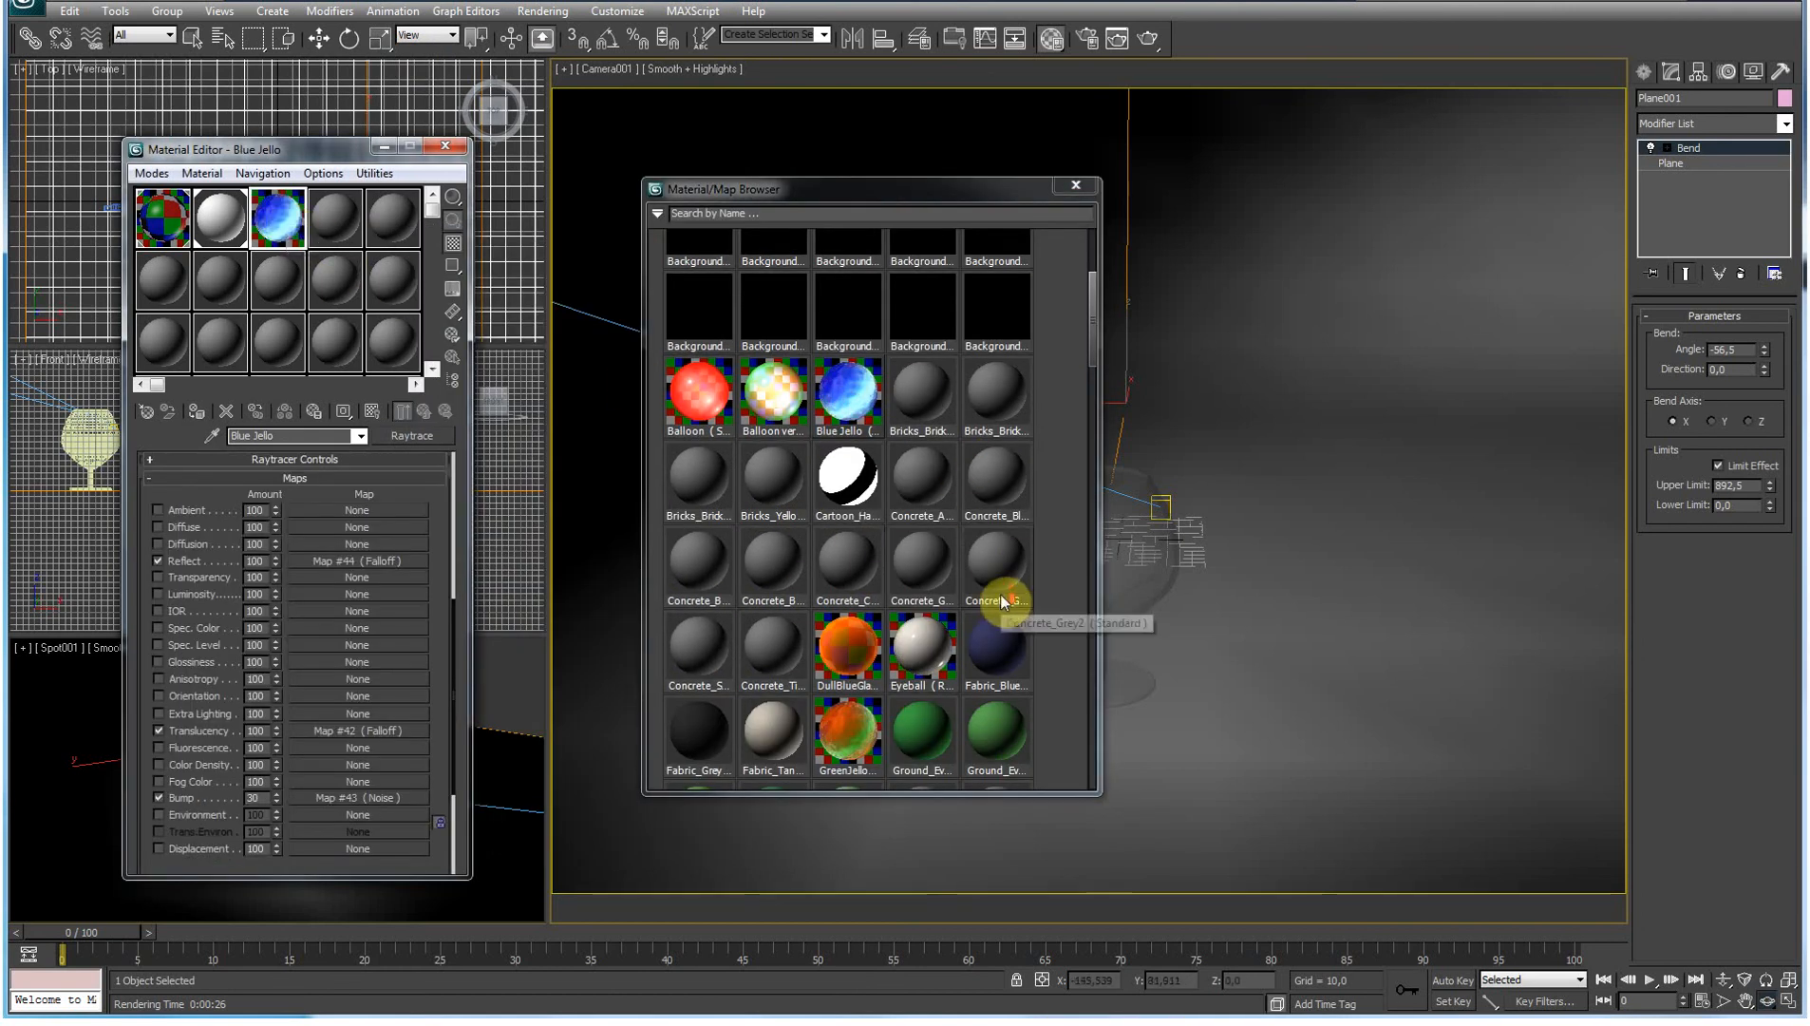
# Step: Close the Material/Map Browser, assign the Blue Jello material to the backdrop plane and render the camera view
pyautogui.scroll(-1, 1090, 420)
pyautogui.scroll(-3, 1098, 384)
pyautogui.scroll(5, 1098, 384)
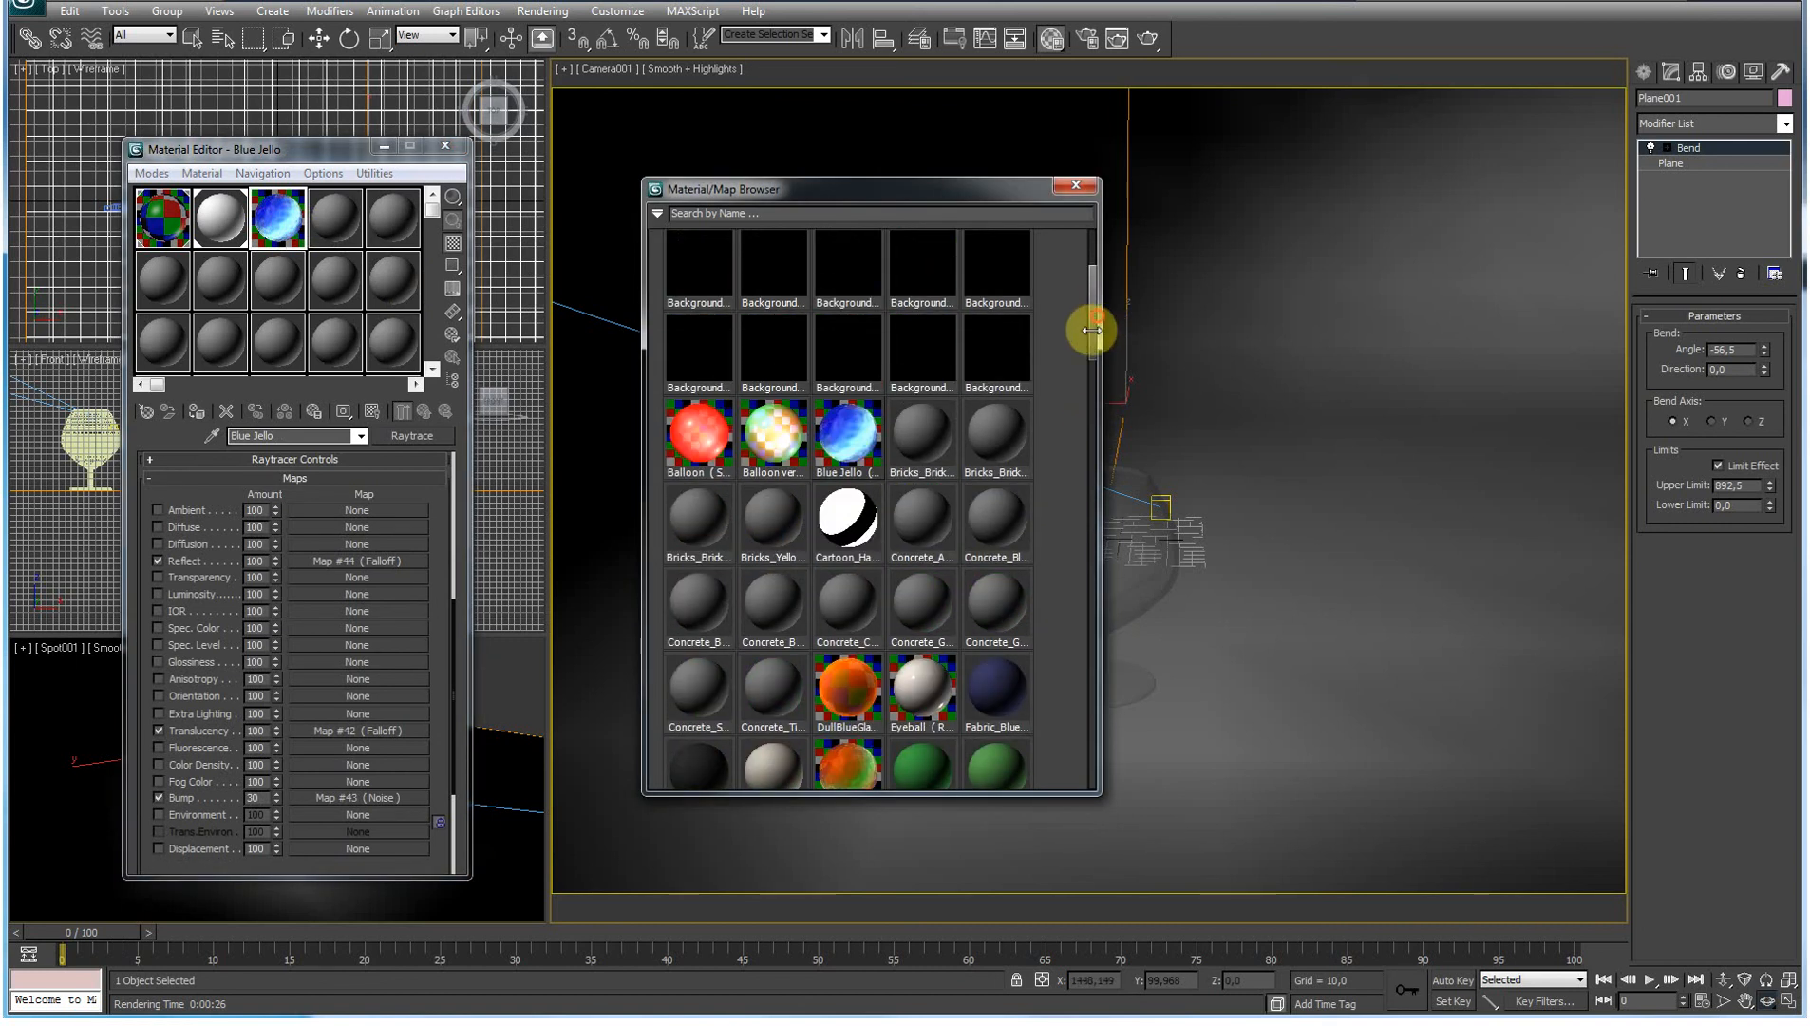
pyautogui.click(1069, 188)
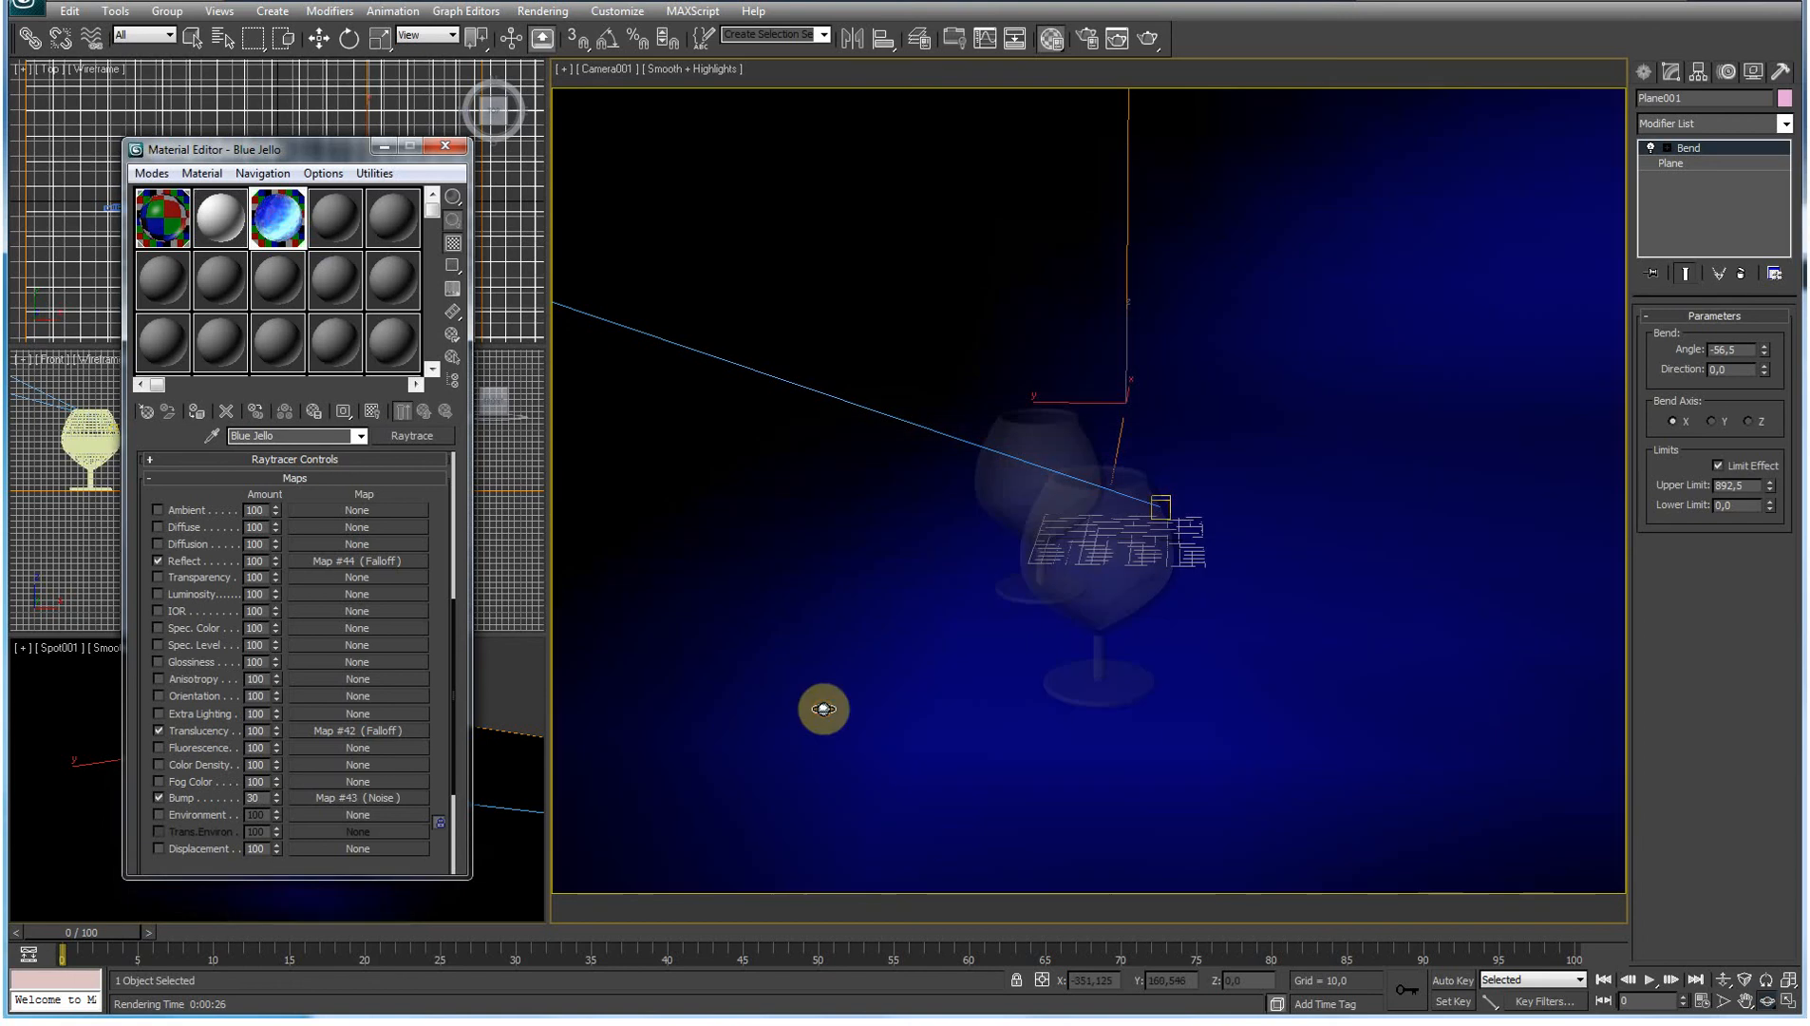
pyautogui.hotkey('shift', 'q')
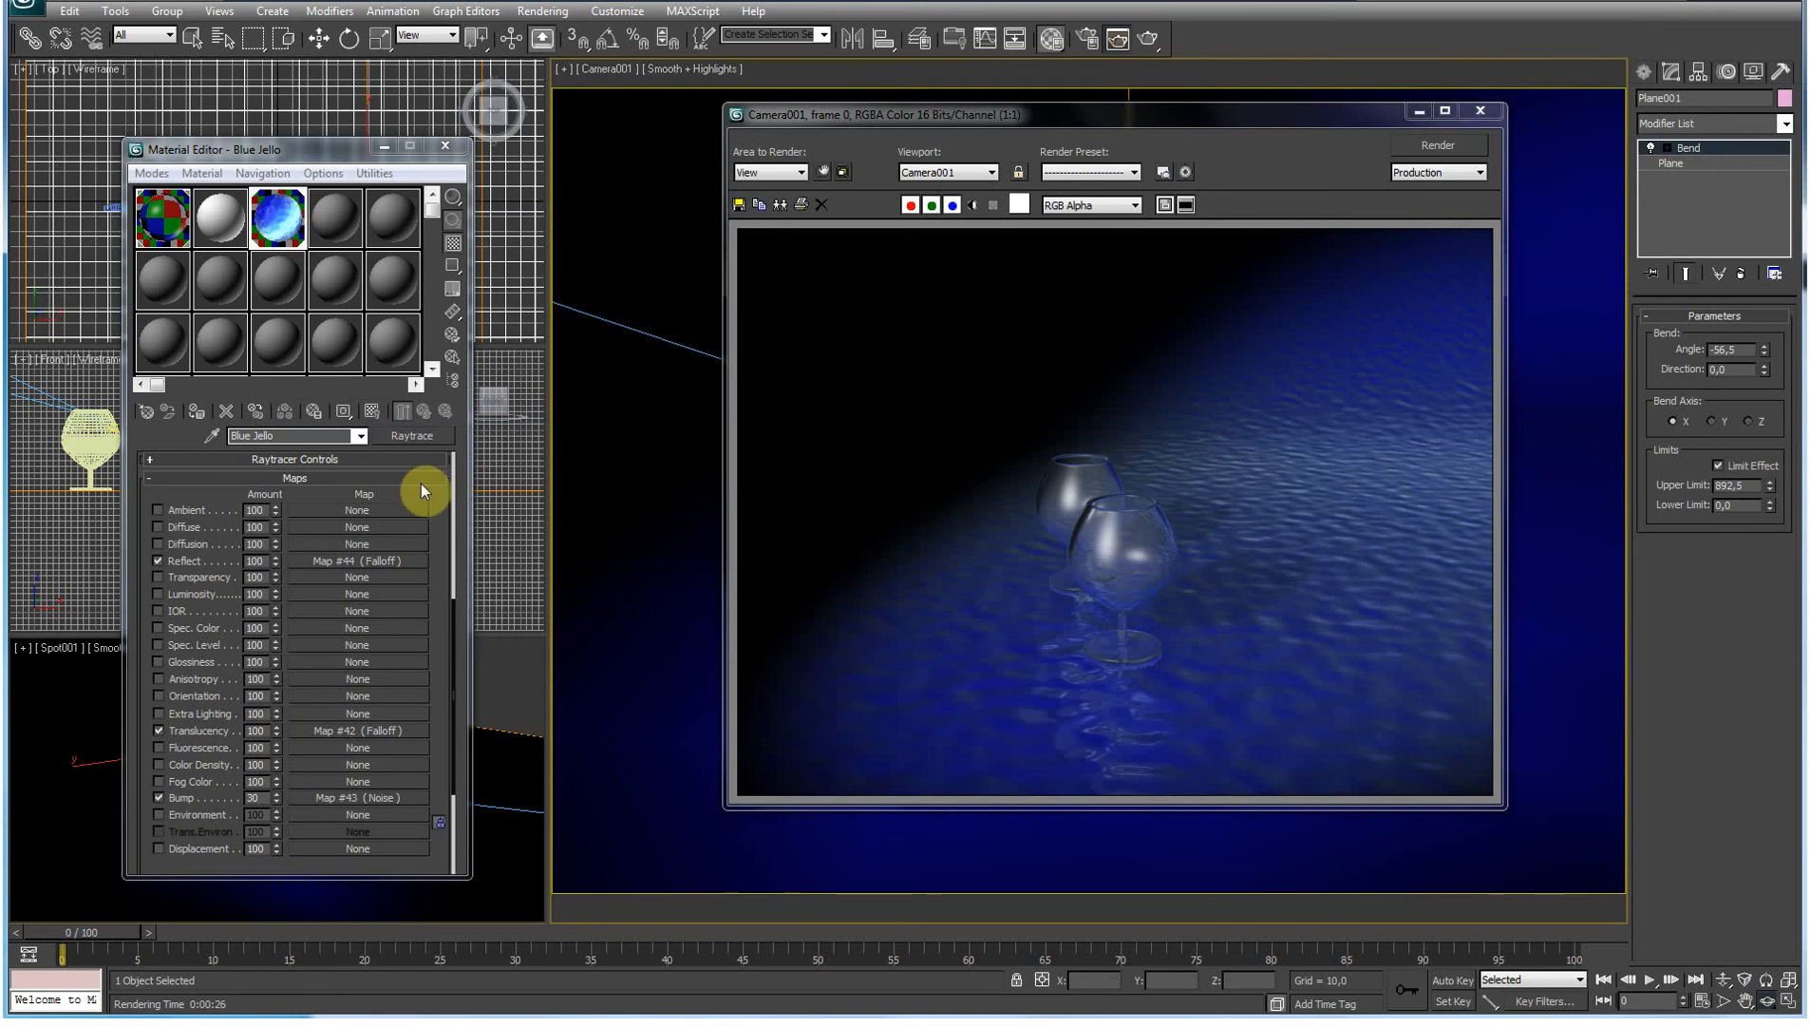
# Step: Set the 01 - Default glass material's index of refraction to 1,8, re-render the camera view, and close the rendered frame and Material Editor
pyautogui.moveTo(438, 501); pyautogui.dragTo(456, 807)
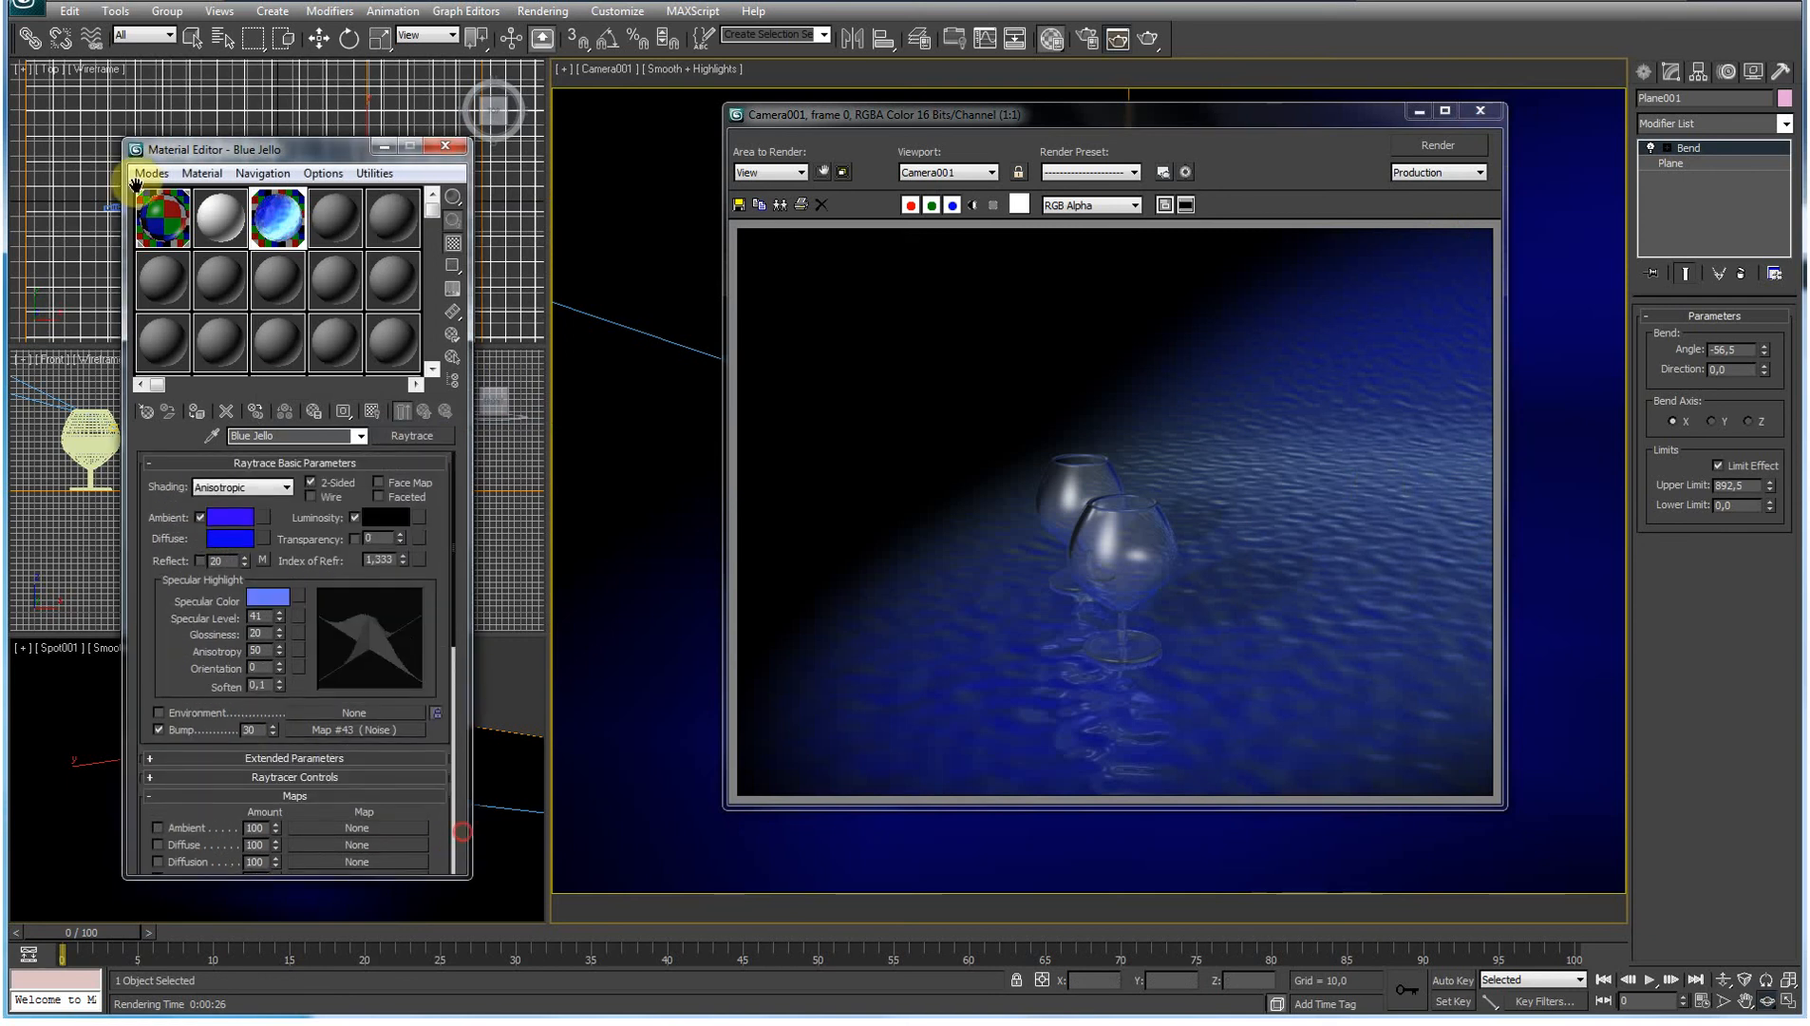
pyautogui.click(162, 217)
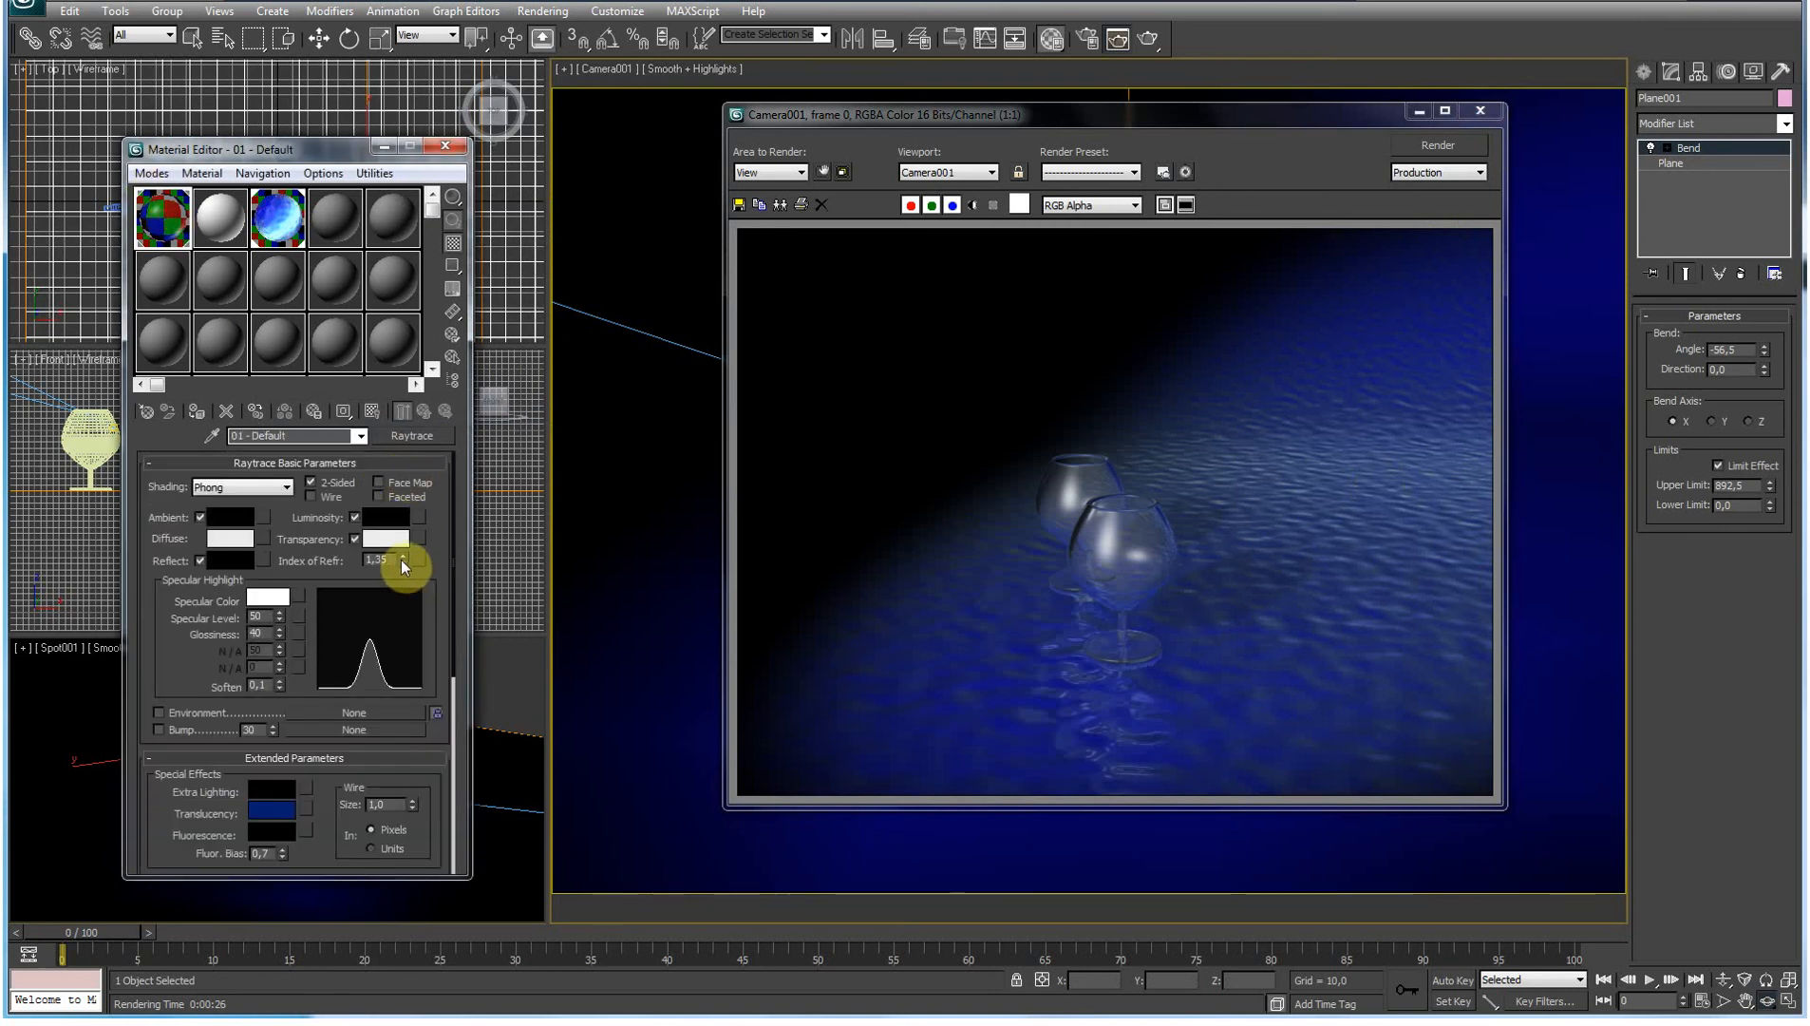
pyautogui.moveTo(401, 540); pyautogui.dragTo(402, 514)
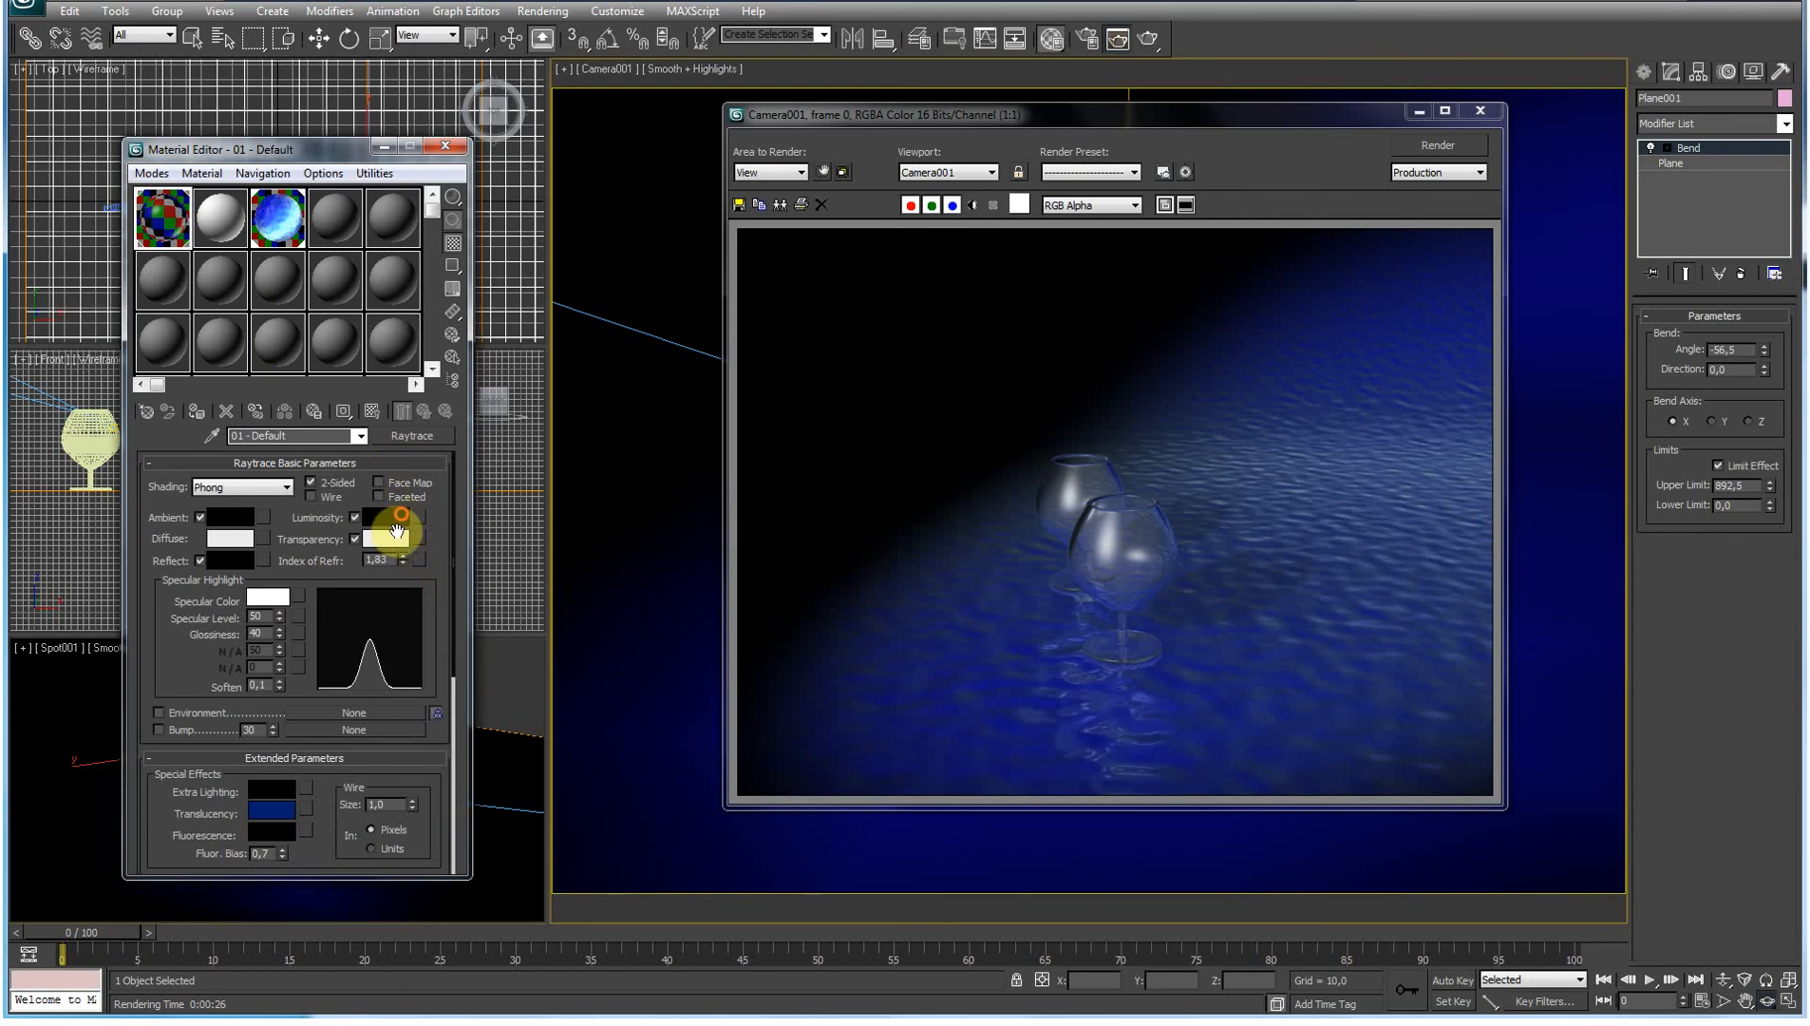
pyautogui.click(402, 560)
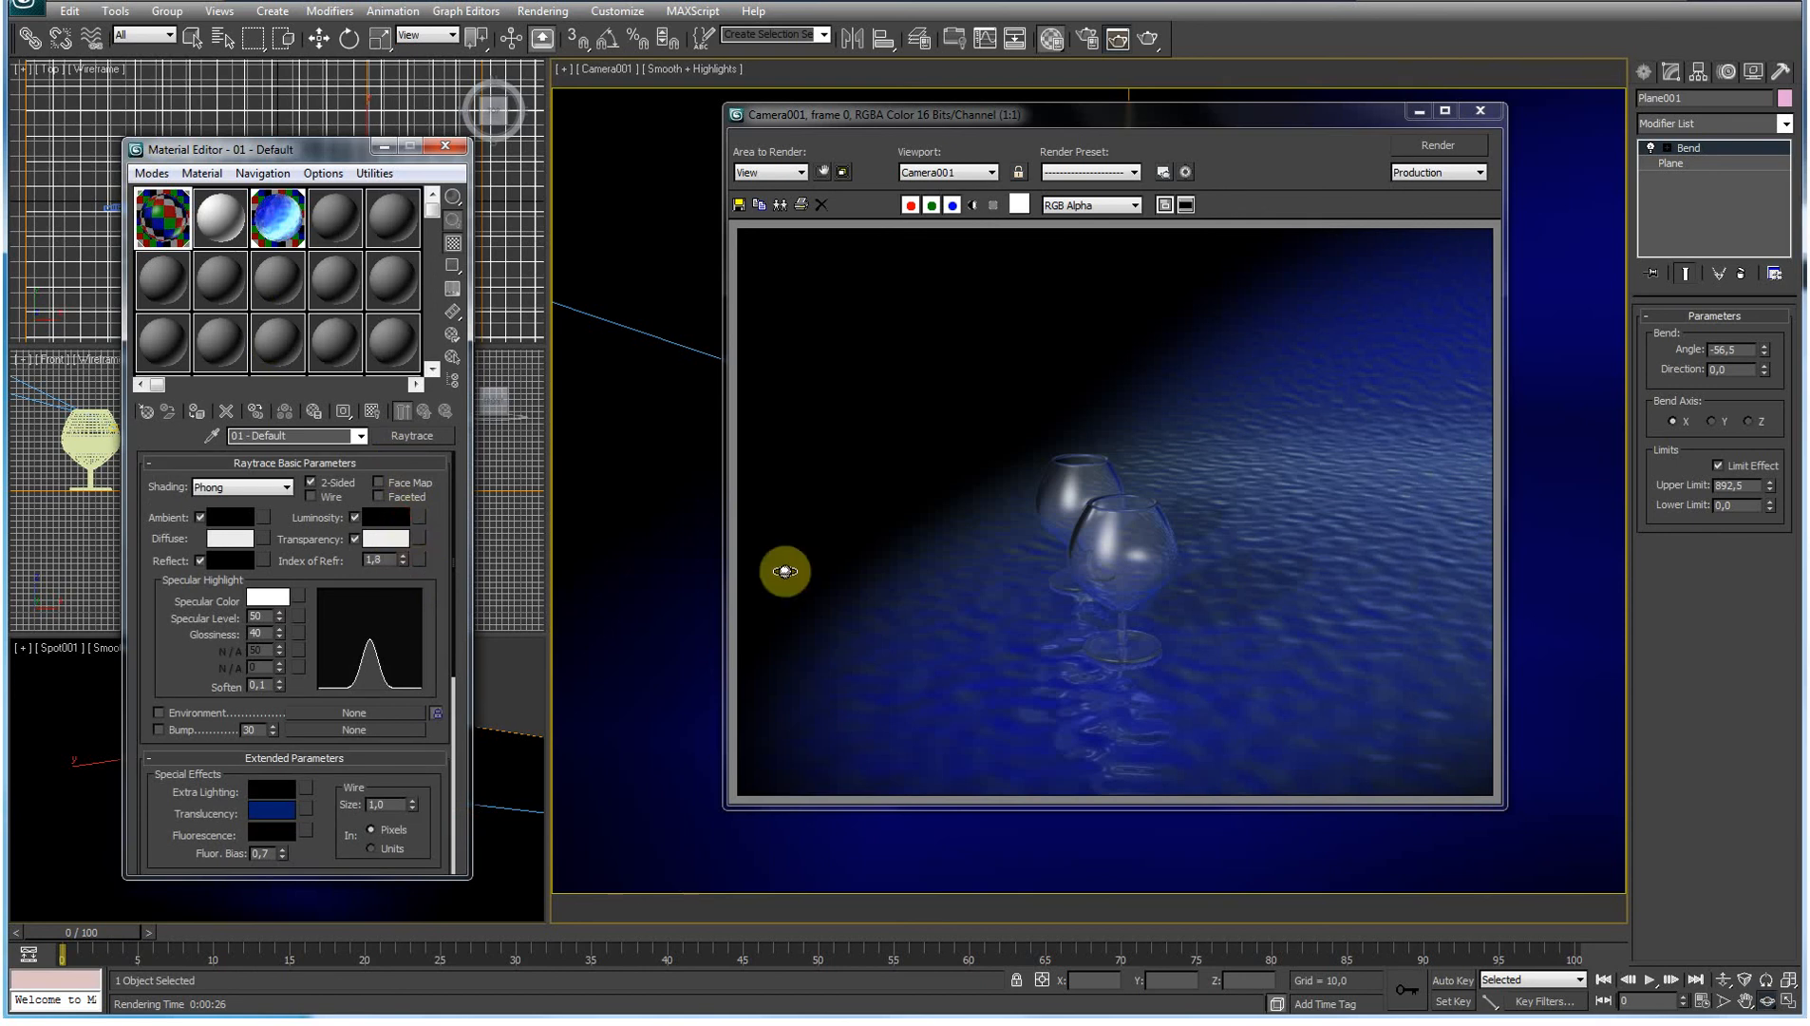
pyautogui.click(1438, 146)
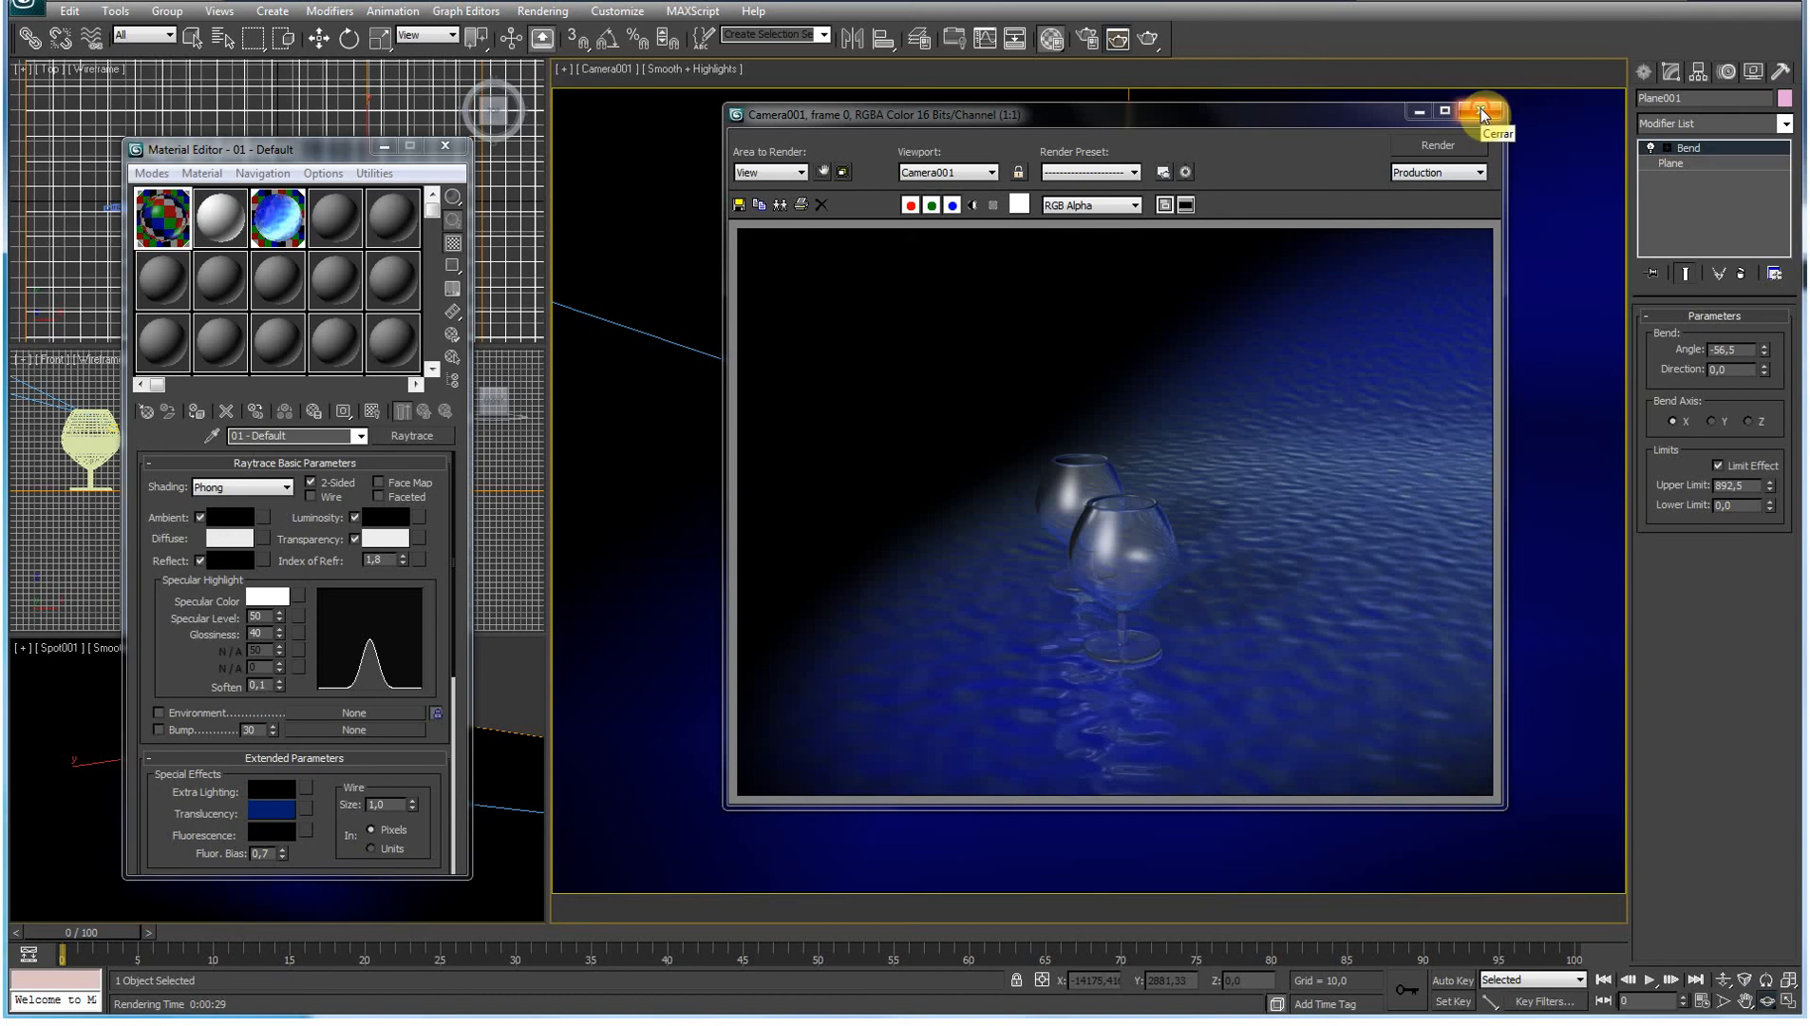
pyautogui.click(1483, 113)
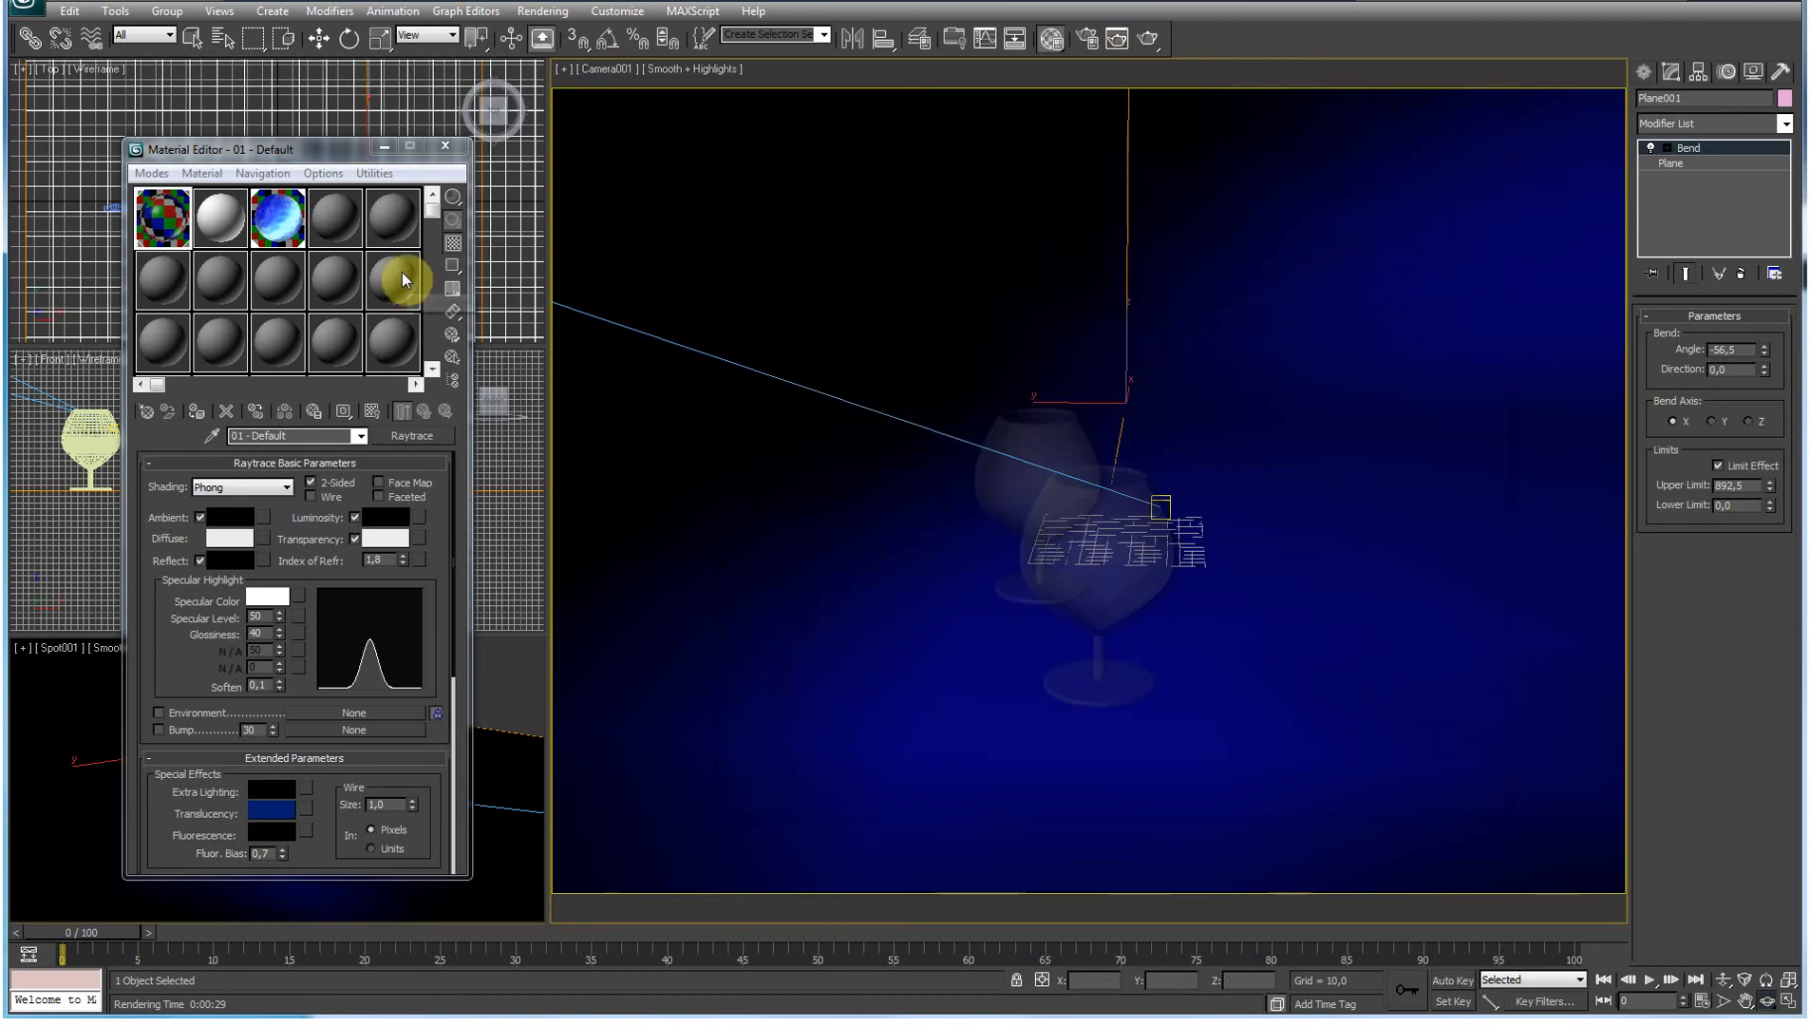
pyautogui.click(444, 145)
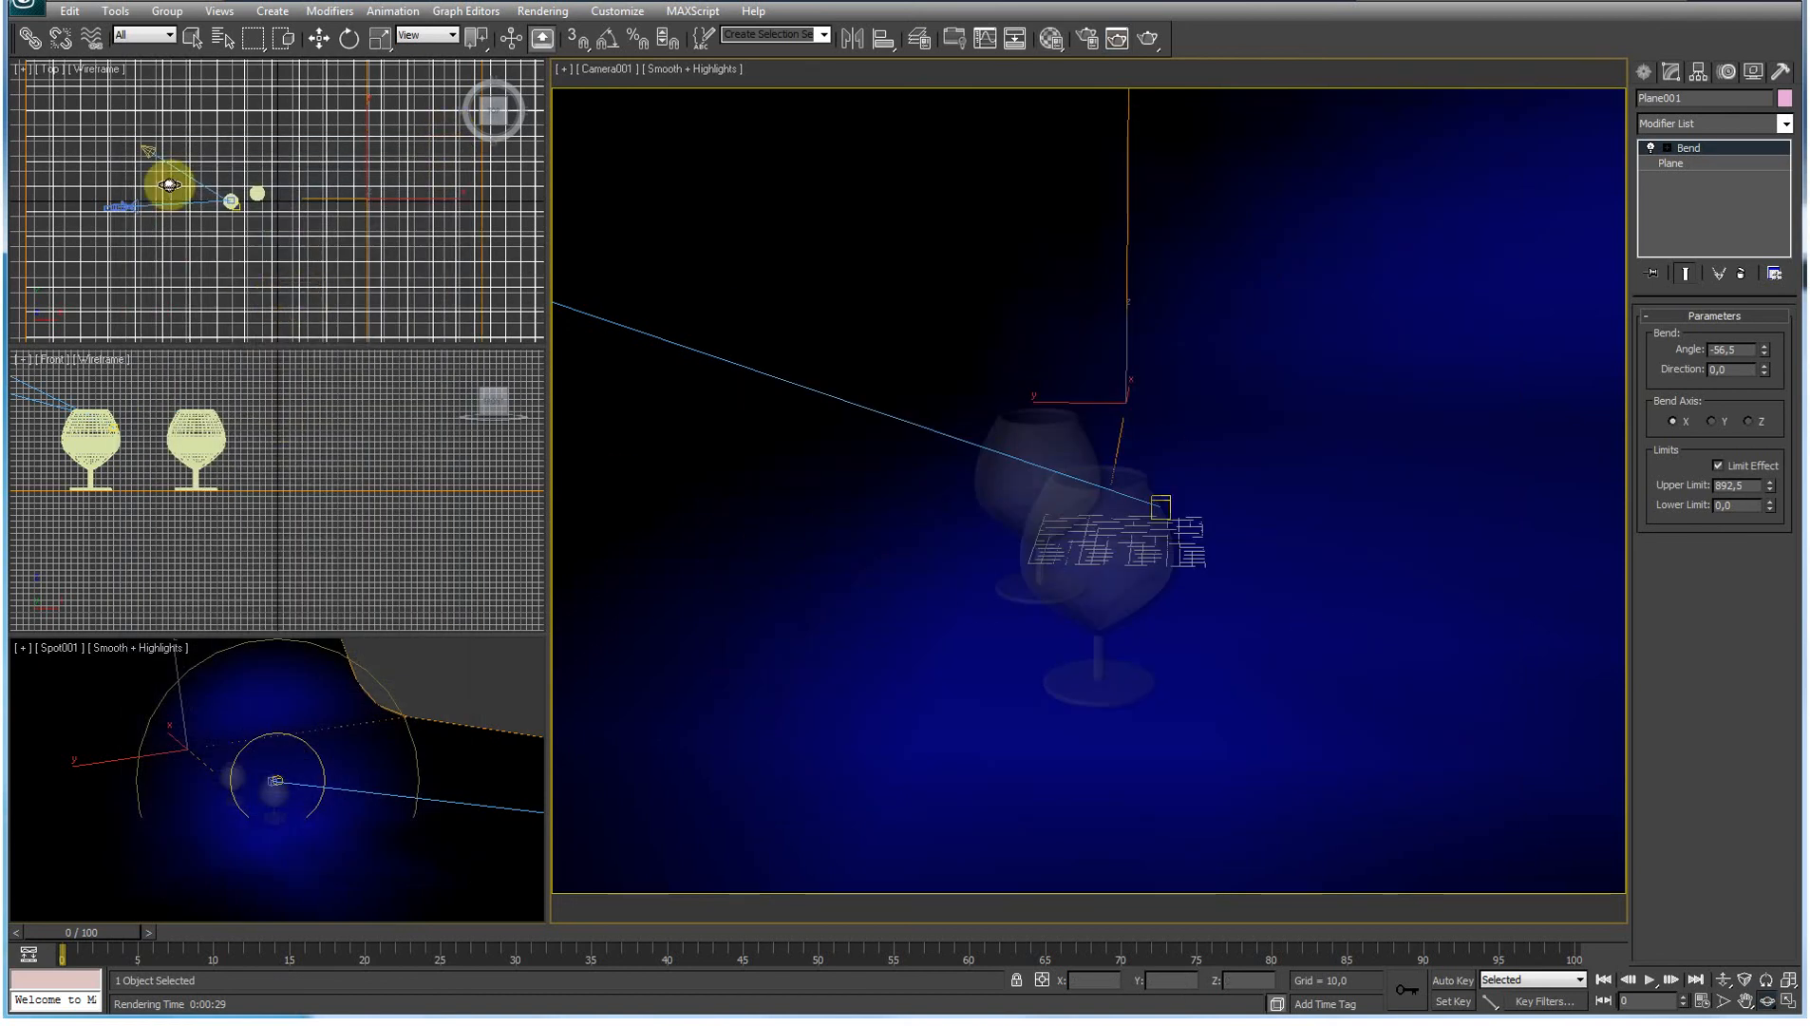
# Step: Switch the Spot001 view to wireframe and orbit the spotlight around the glasses to light them from the side
pyautogui.moveTo(359, 733); pyautogui.dragTo(323, 710)
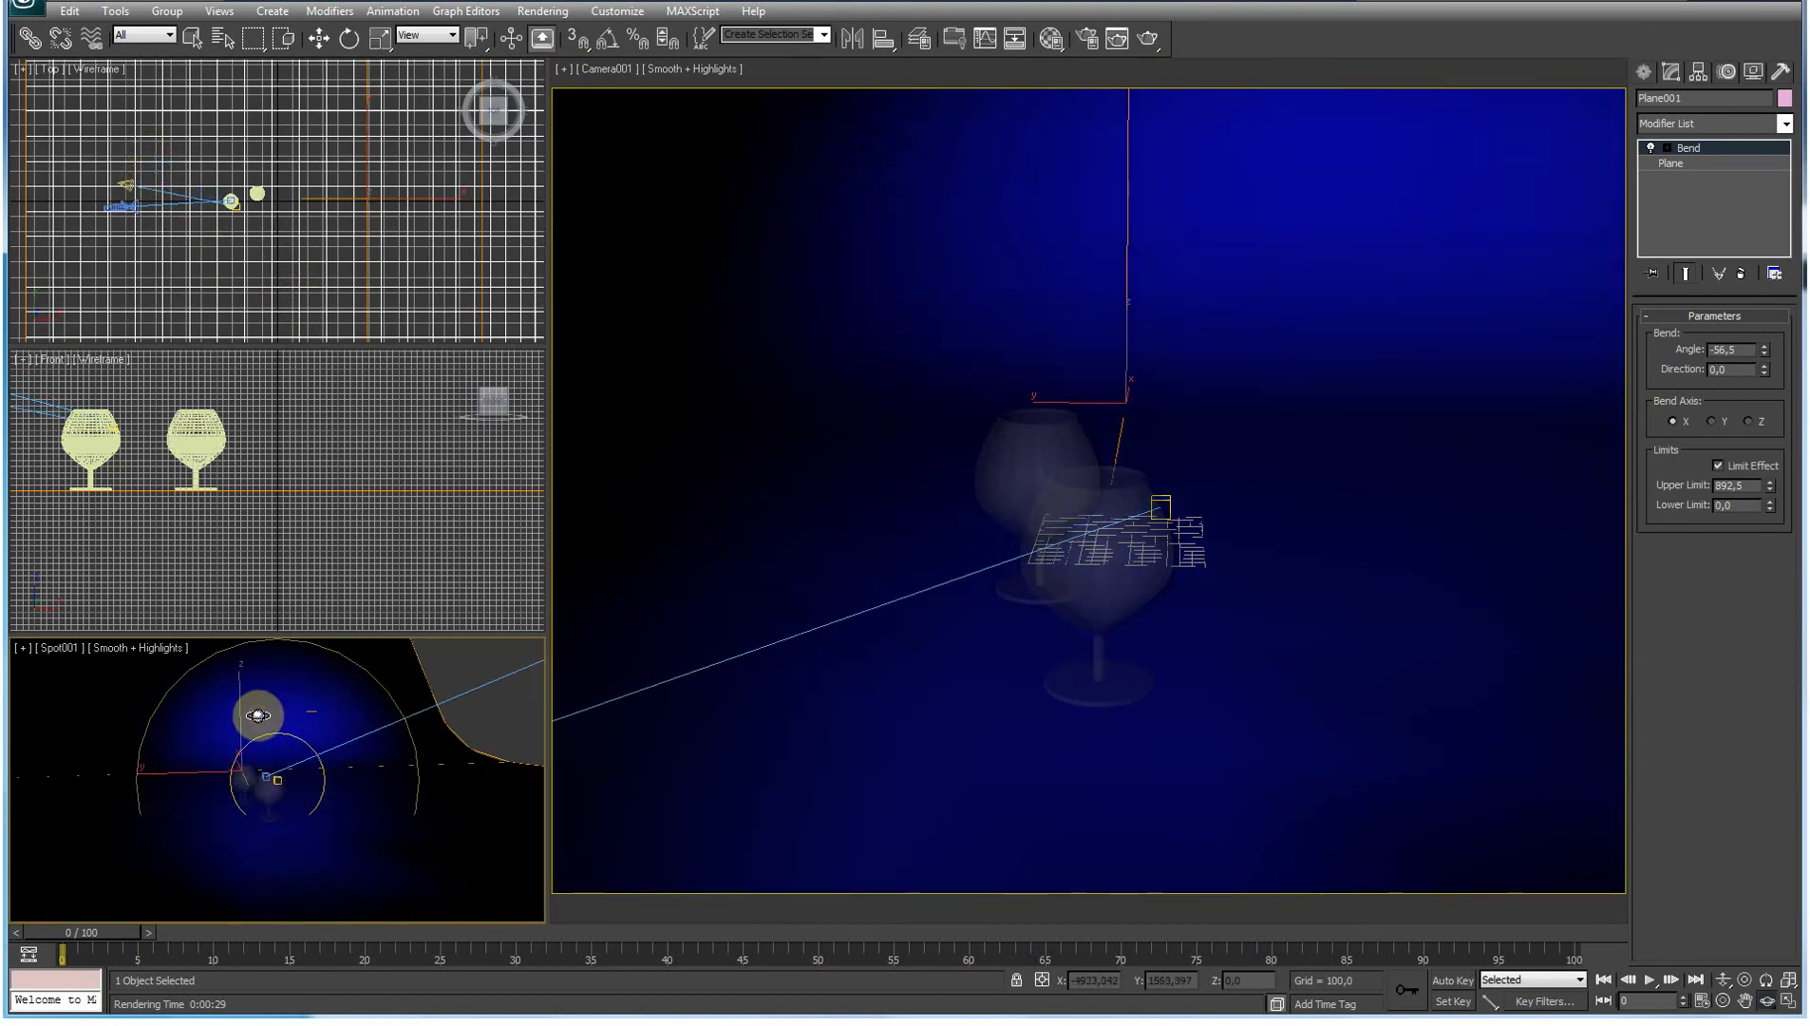
pyautogui.click(151, 649)
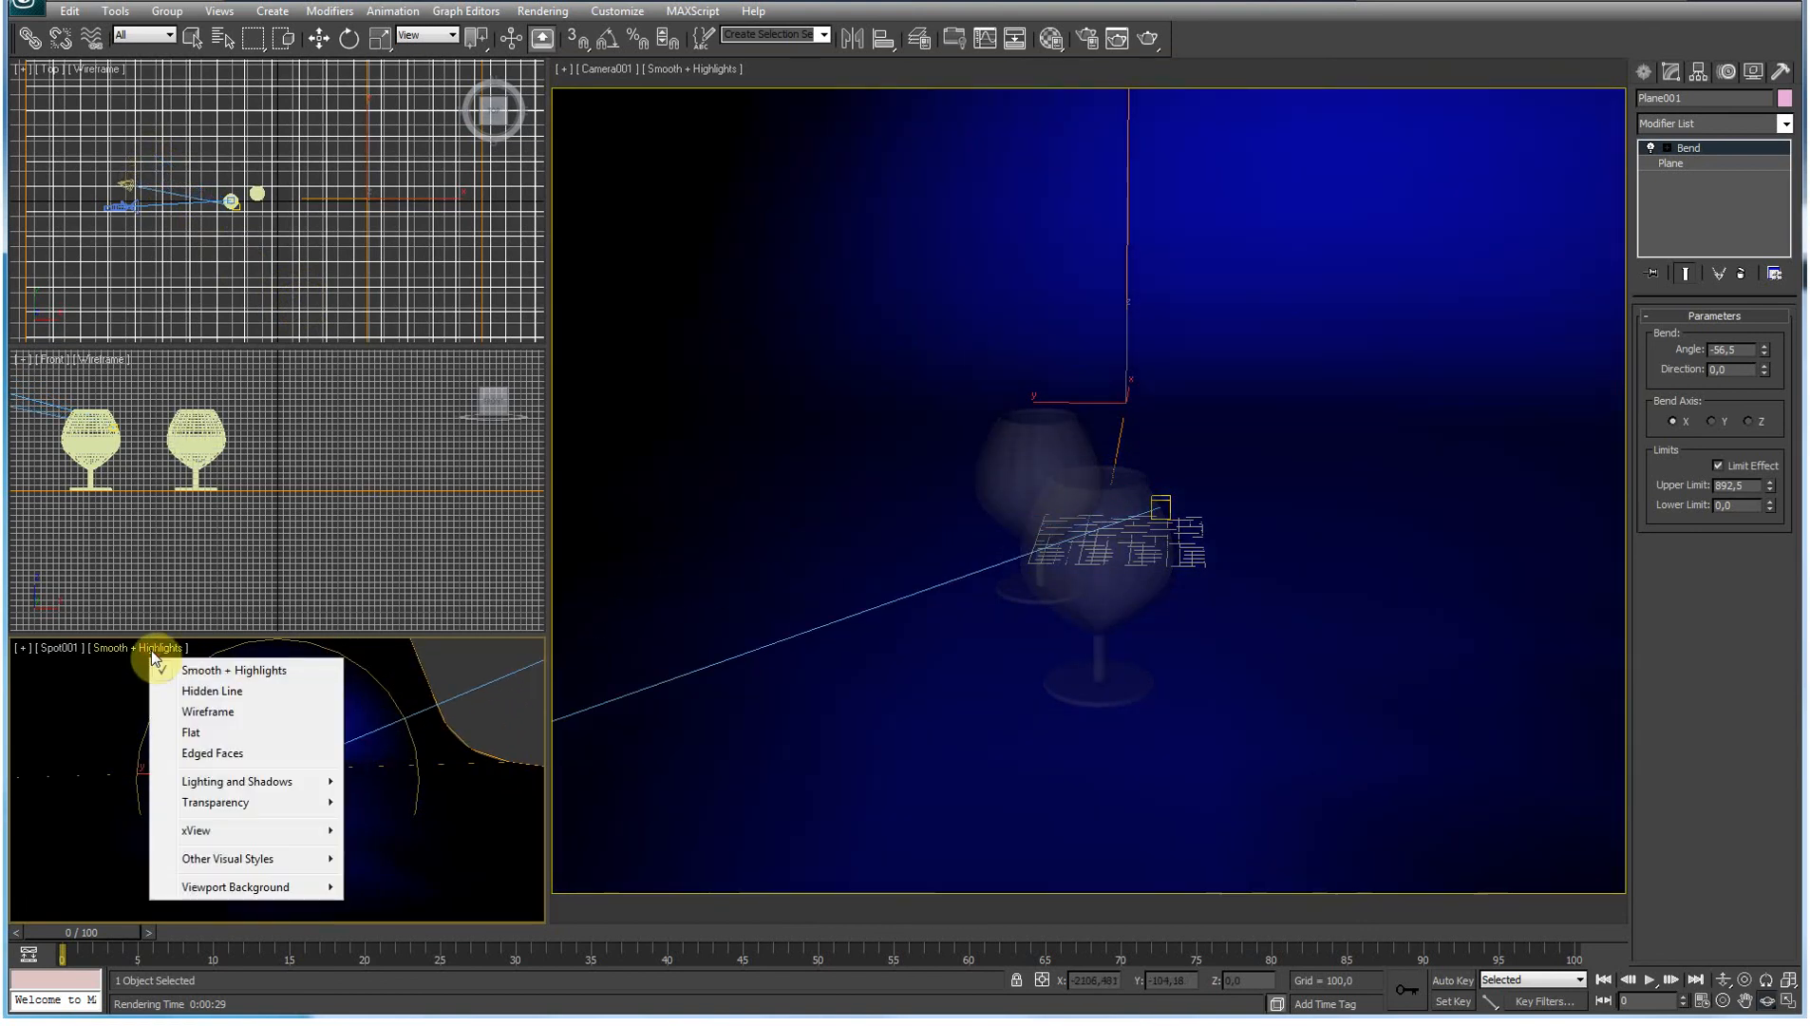
pyautogui.click(218, 715)
pyautogui.moveTo(303, 759); pyautogui.dragTo(333, 753)
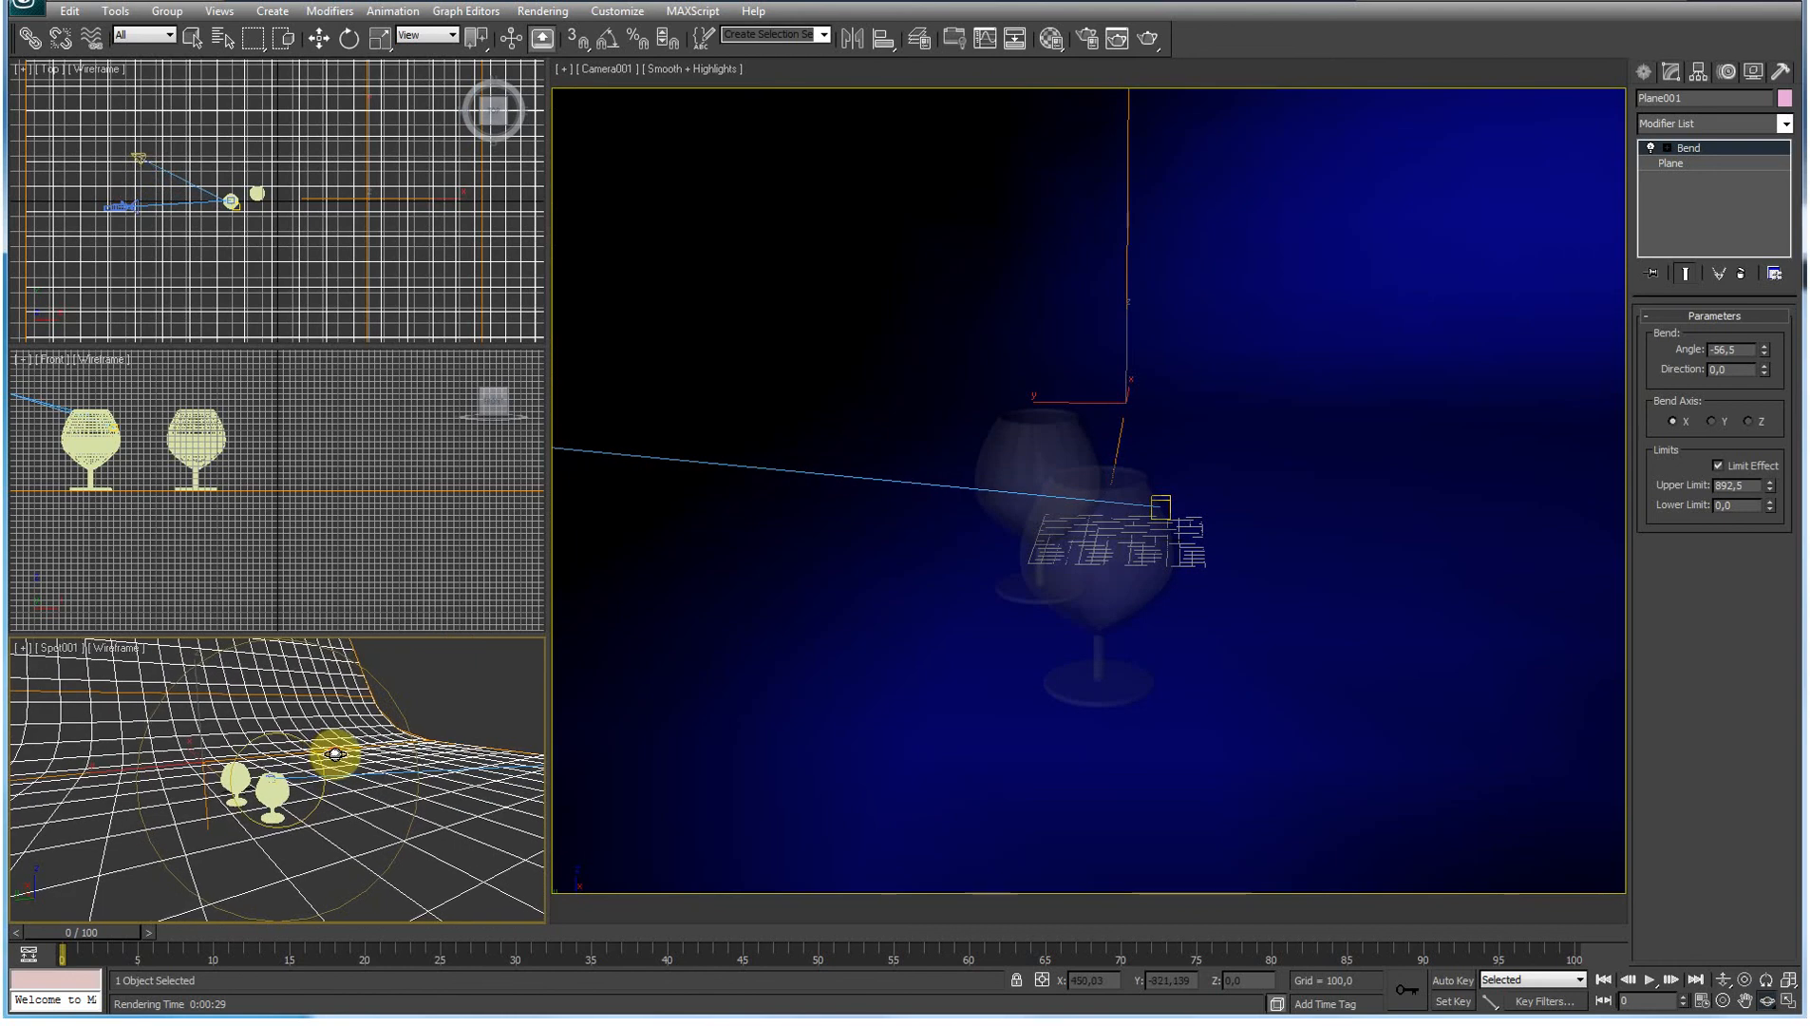
# Step: Shift the spotlight's target beside the front glass and orbit the camera so the two glasses overlap less
pyautogui.click(293, 266)
pyautogui.hotkey('alt', 'w')
pyautogui.rightClick(710, 537)
pyautogui.click(691, 514)
pyautogui.click(696, 509)
pyautogui.moveTo(697, 444); pyautogui.dragTo(691, 387)
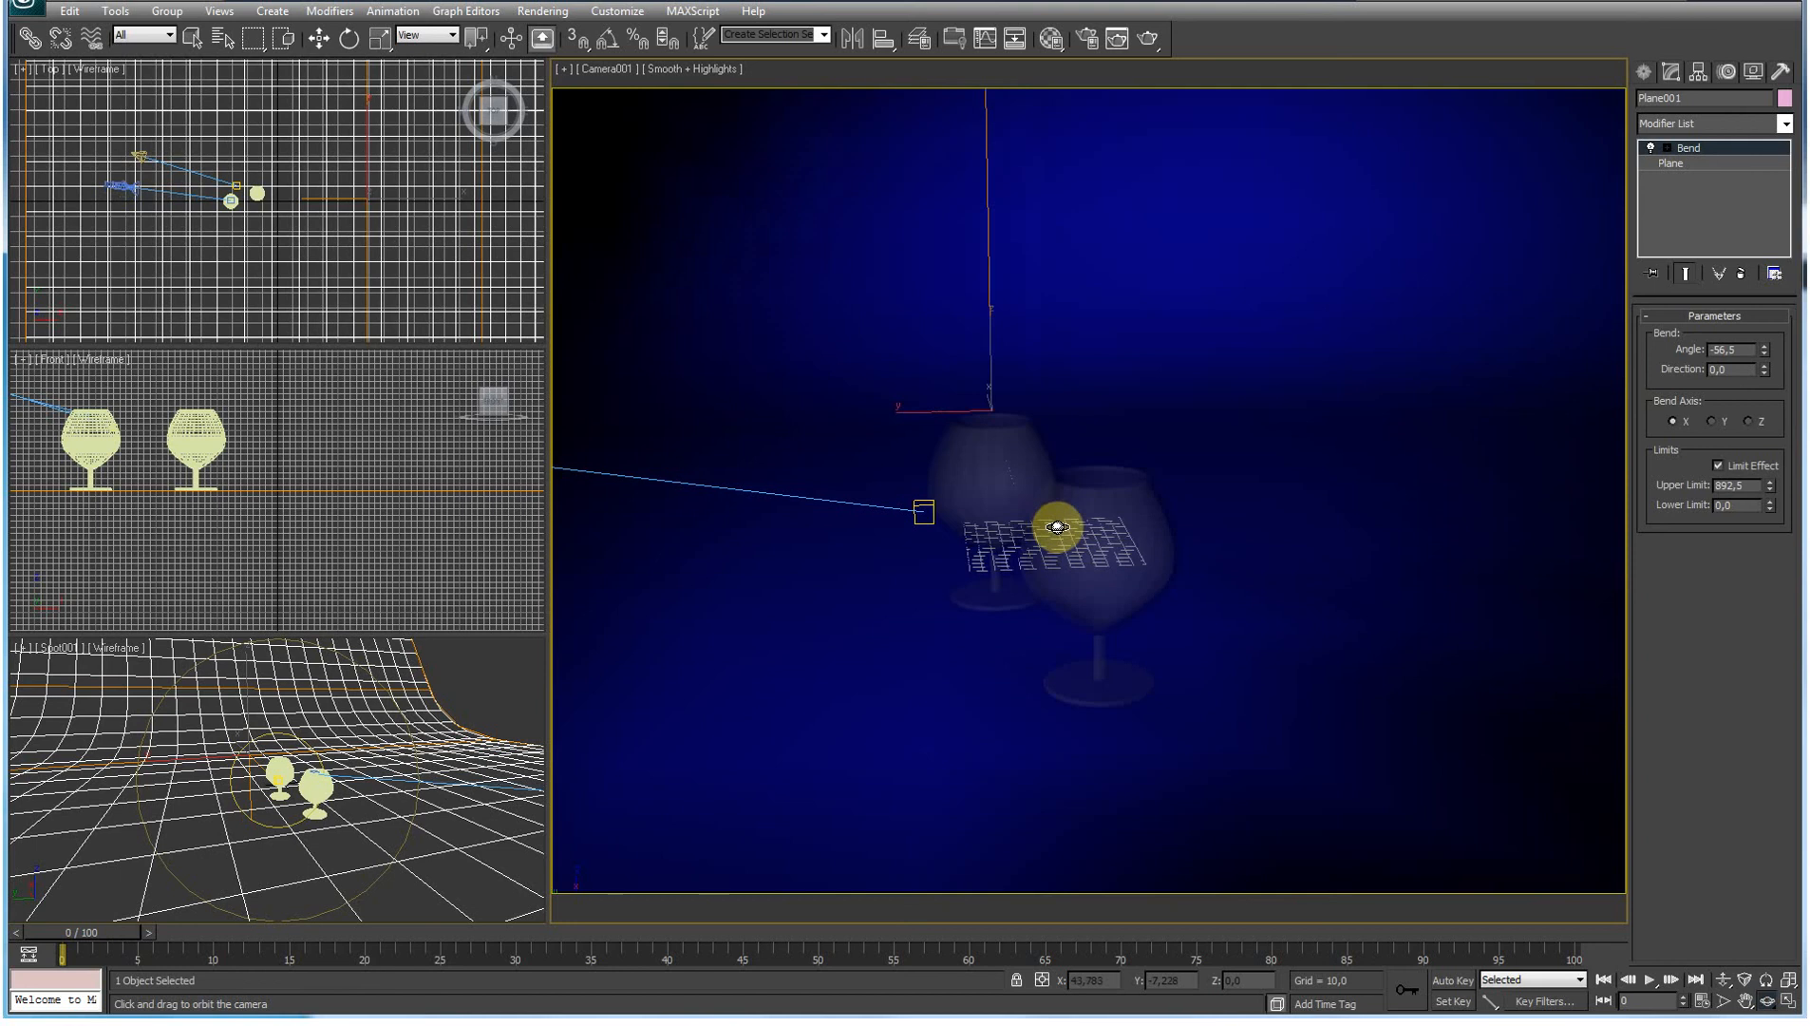
pyautogui.moveTo(1057, 526); pyautogui.dragTo(1054, 523)
# Step: Dolly the camera closer to the glasses, render the camera view and close the rendered frame
pyautogui.click(1723, 980)
pyautogui.moveTo(1326, 780); pyautogui.dragTo(1326, 750)
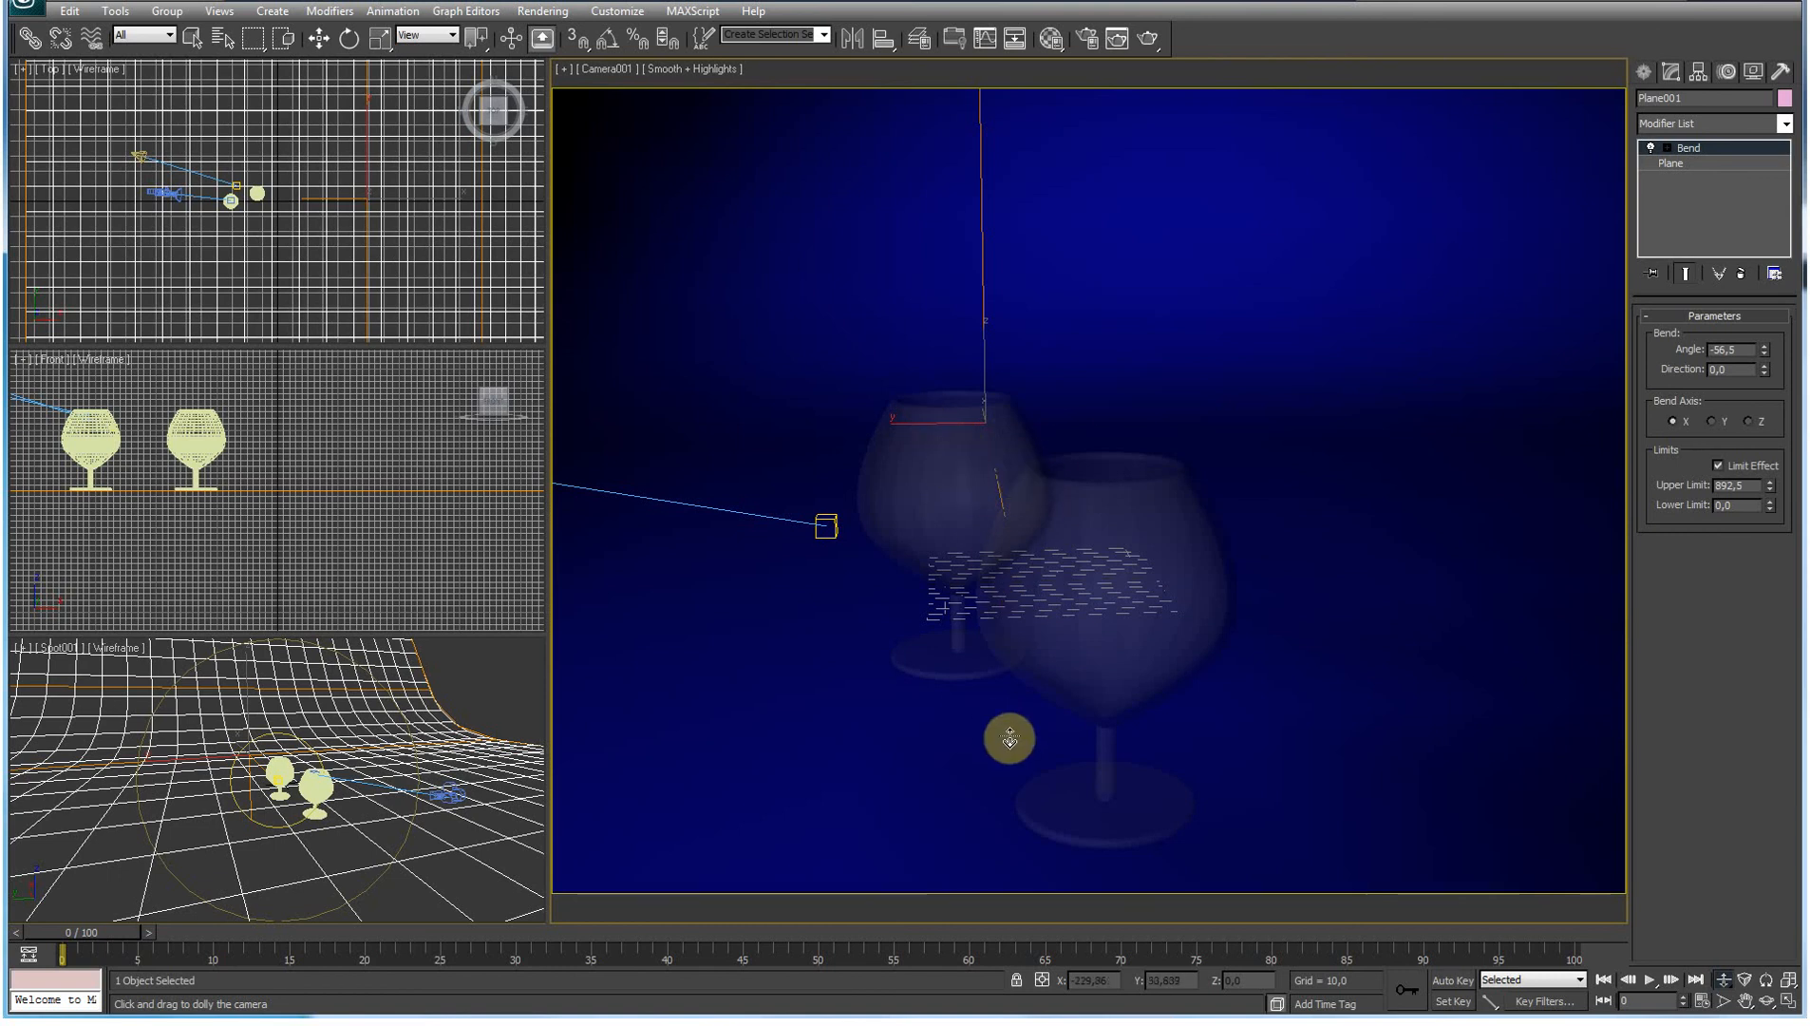
pyautogui.hotkey('shift', 'q')
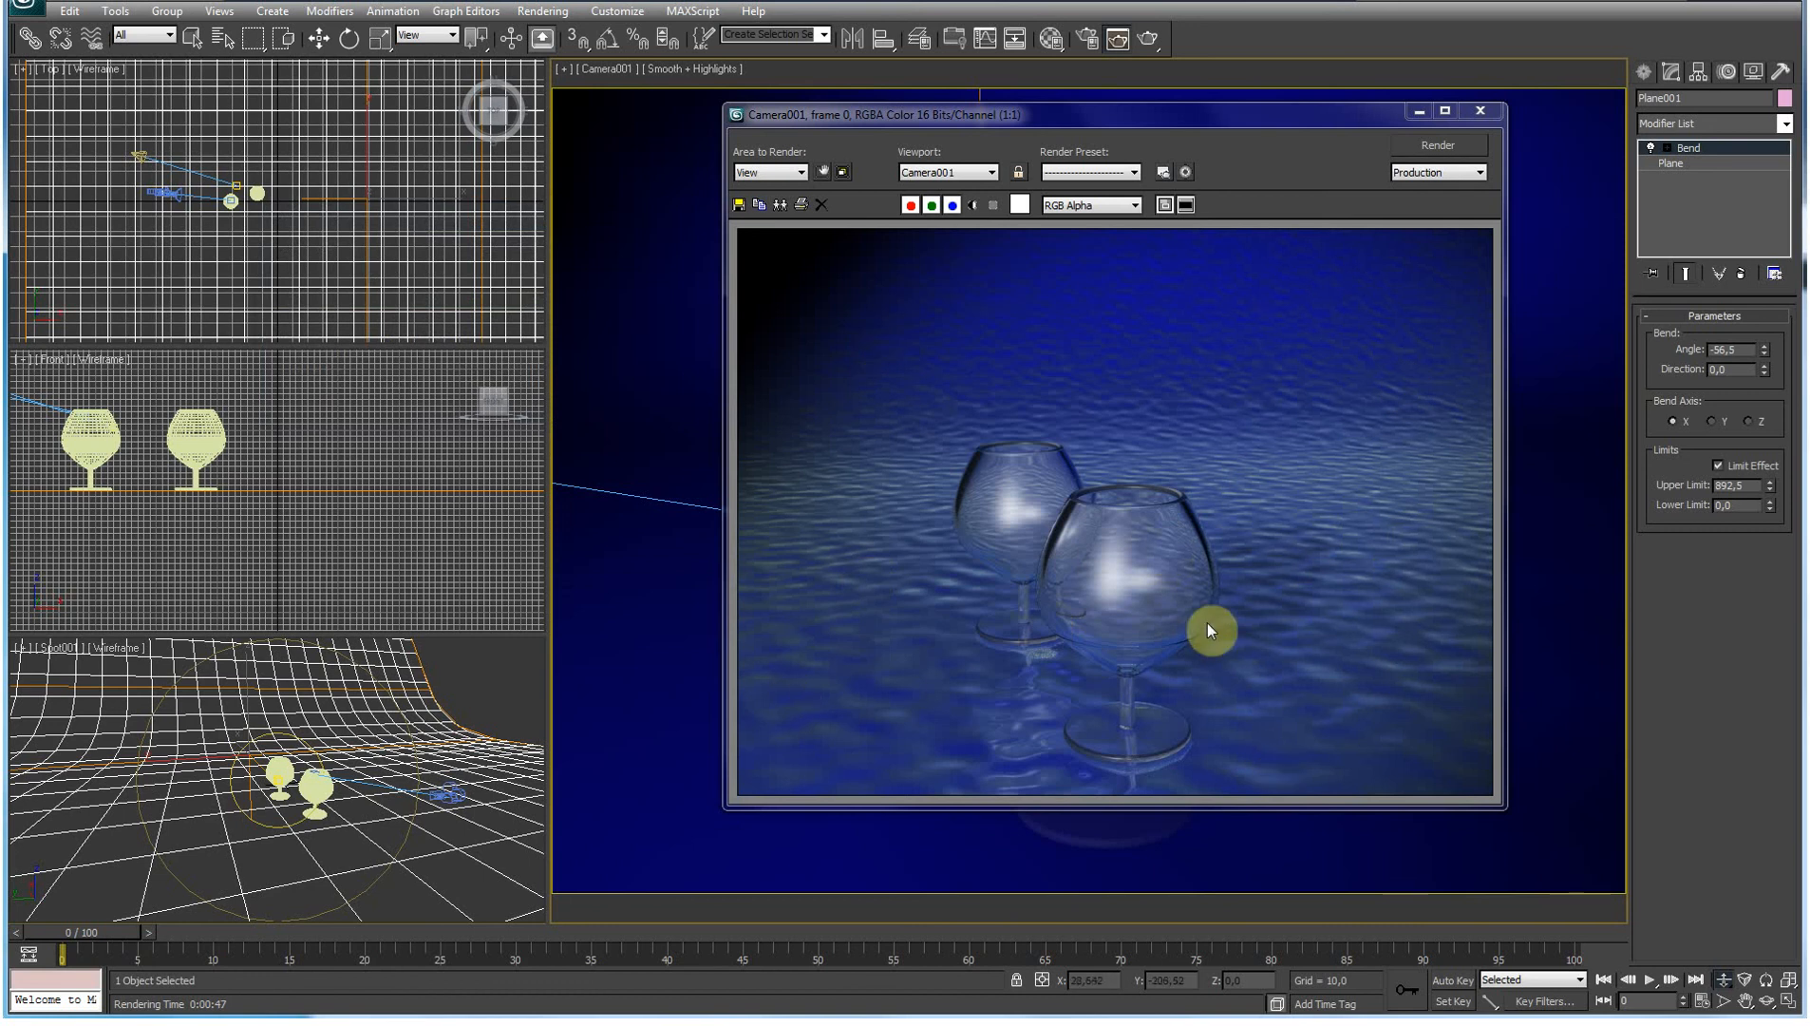
pyautogui.click(1483, 113)
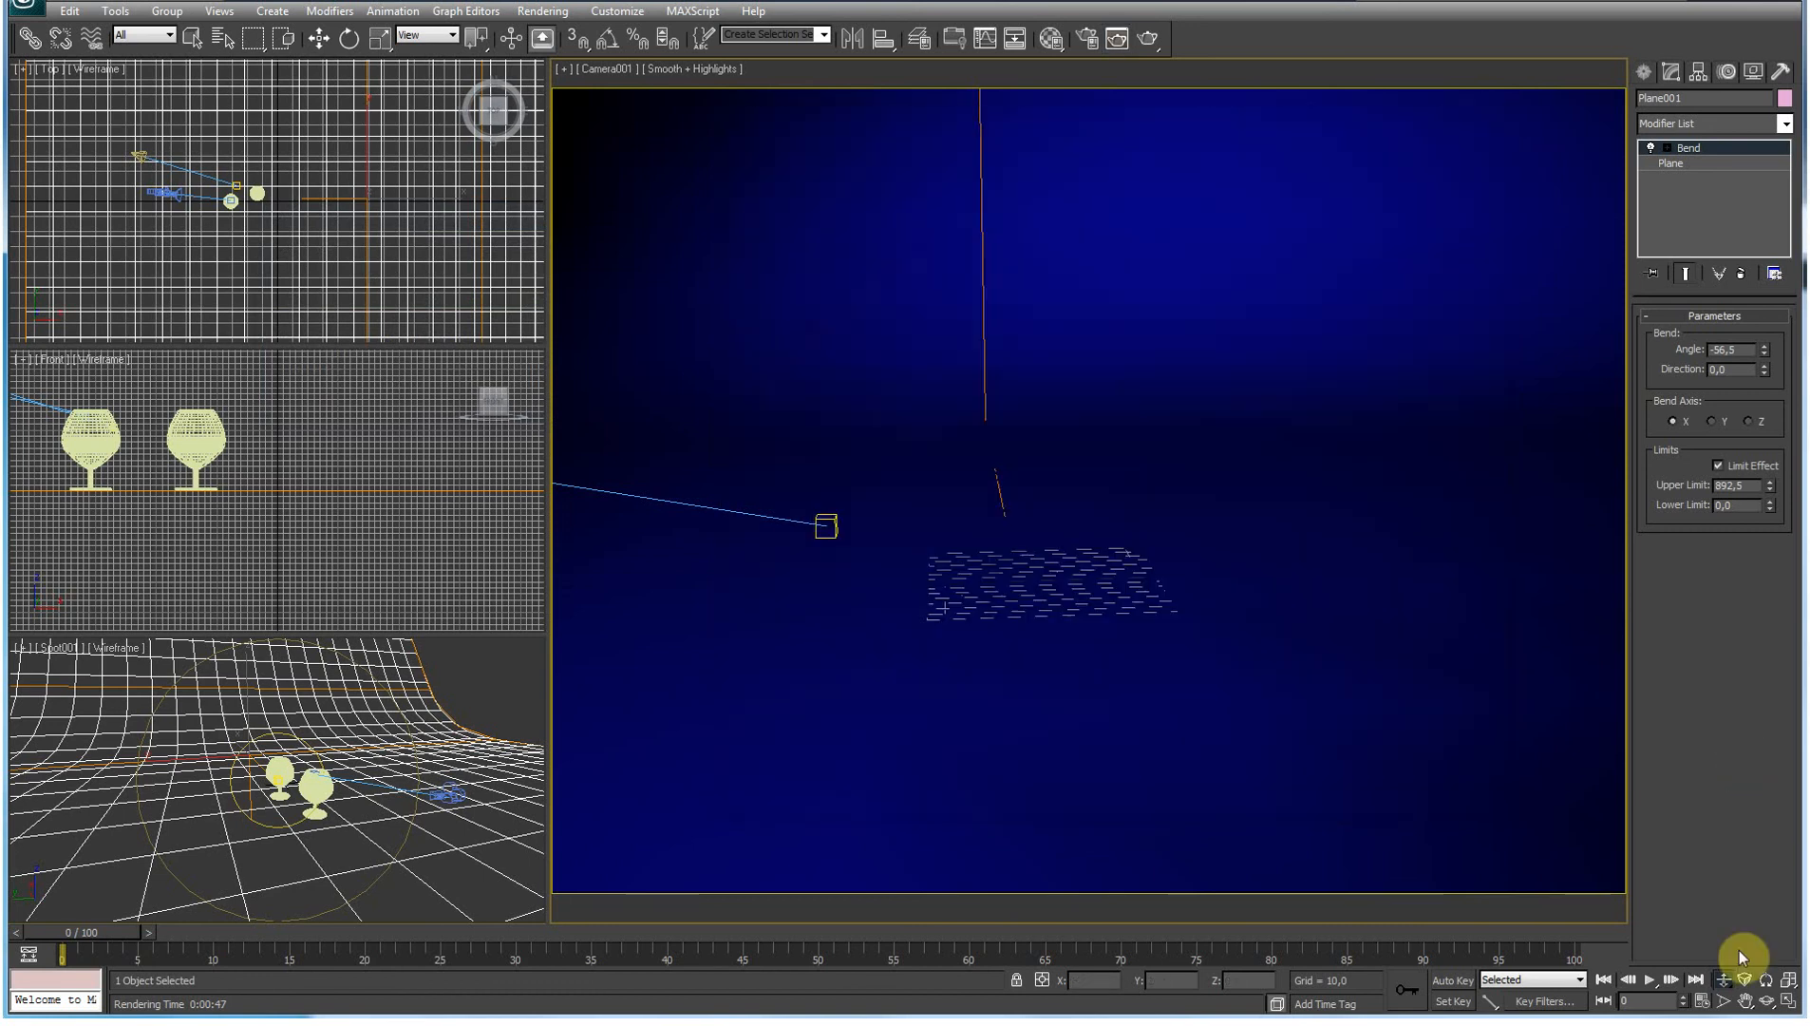
# Step: Truck the camera so the glasses sit right of centre and slightly higher in the frame, and render the view
pyautogui.click(1746, 1000)
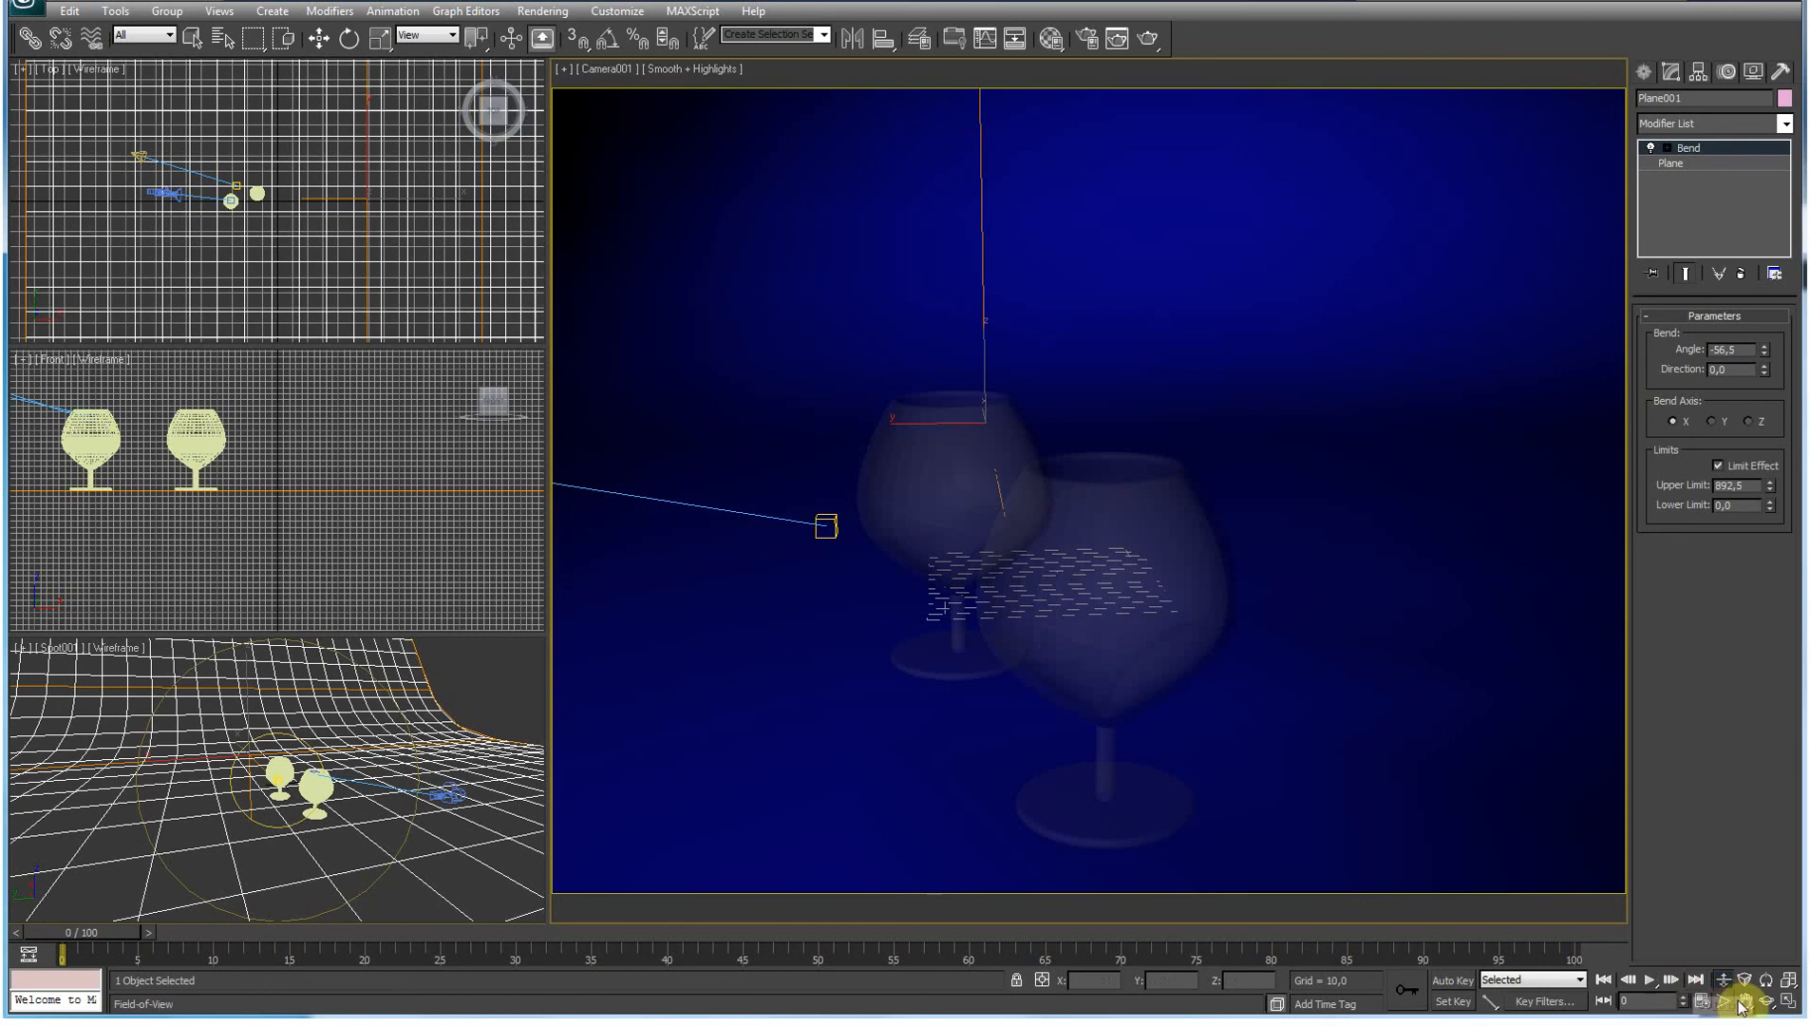
pyautogui.moveTo(1362, 674); pyautogui.dragTo(1508, 682)
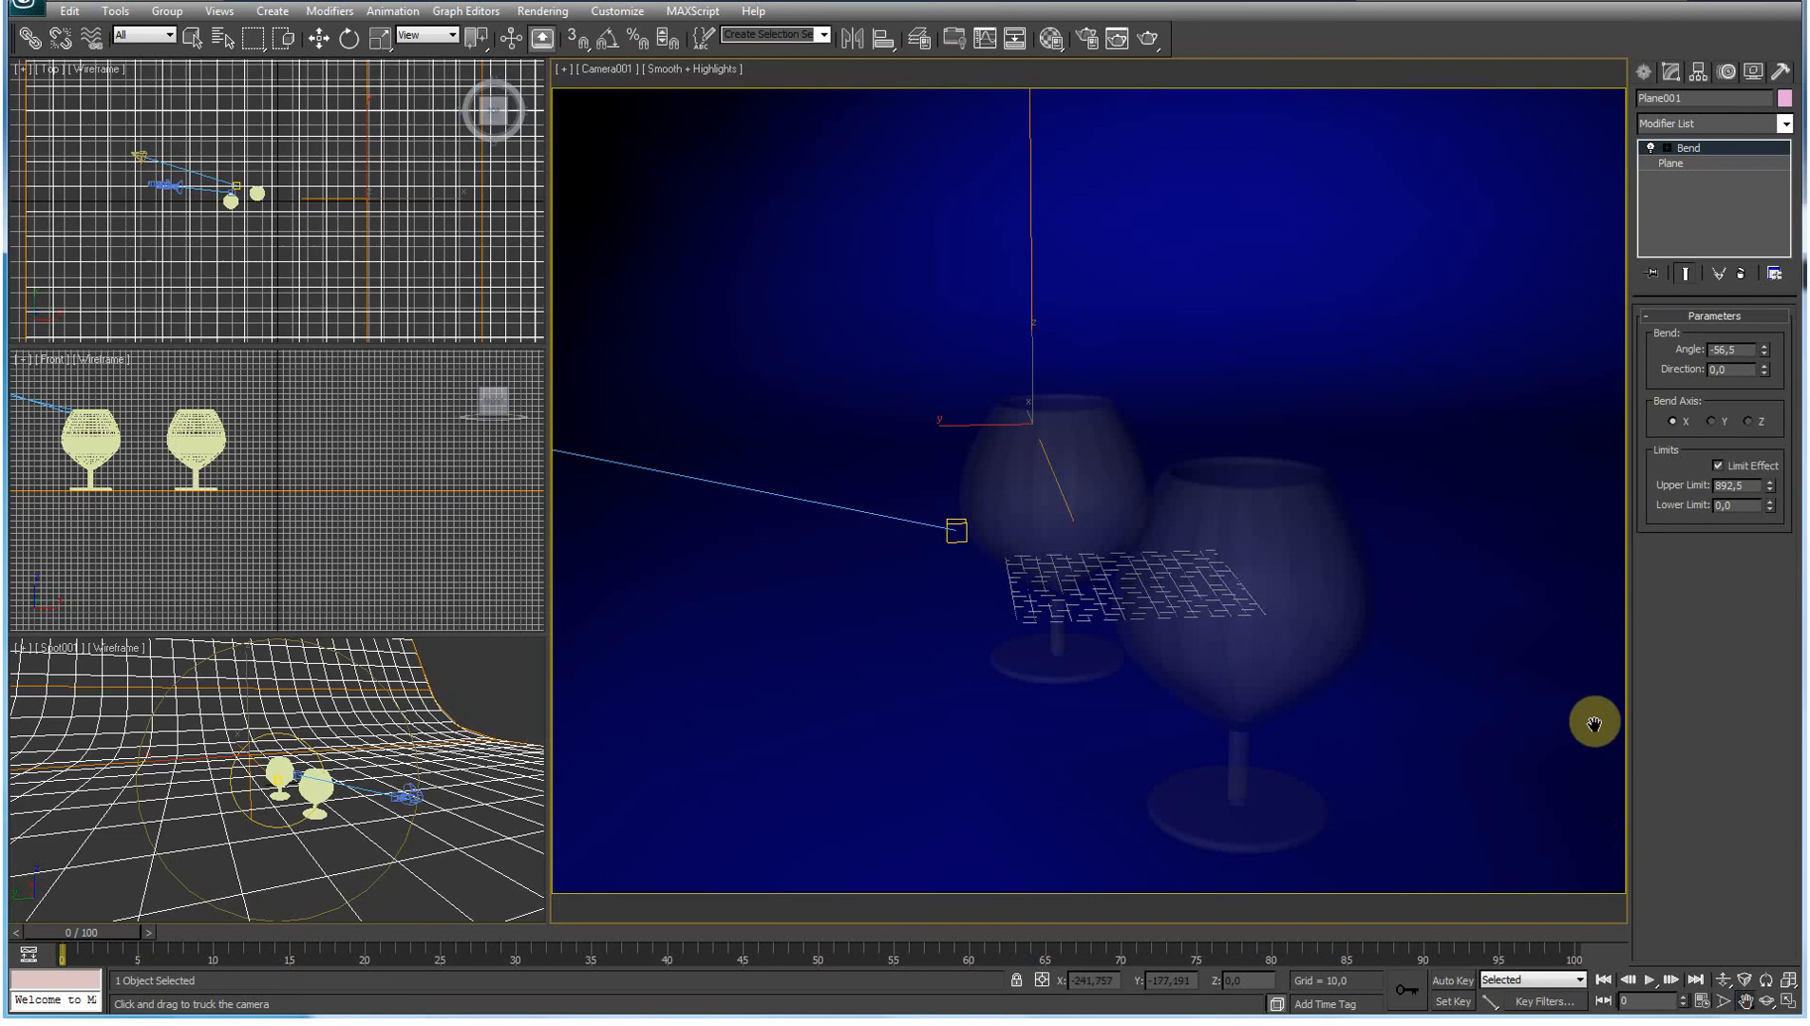
pyautogui.moveTo(1479, 682); pyautogui.dragTo(1482, 642)
pyautogui.hotkey('shift', 'q')
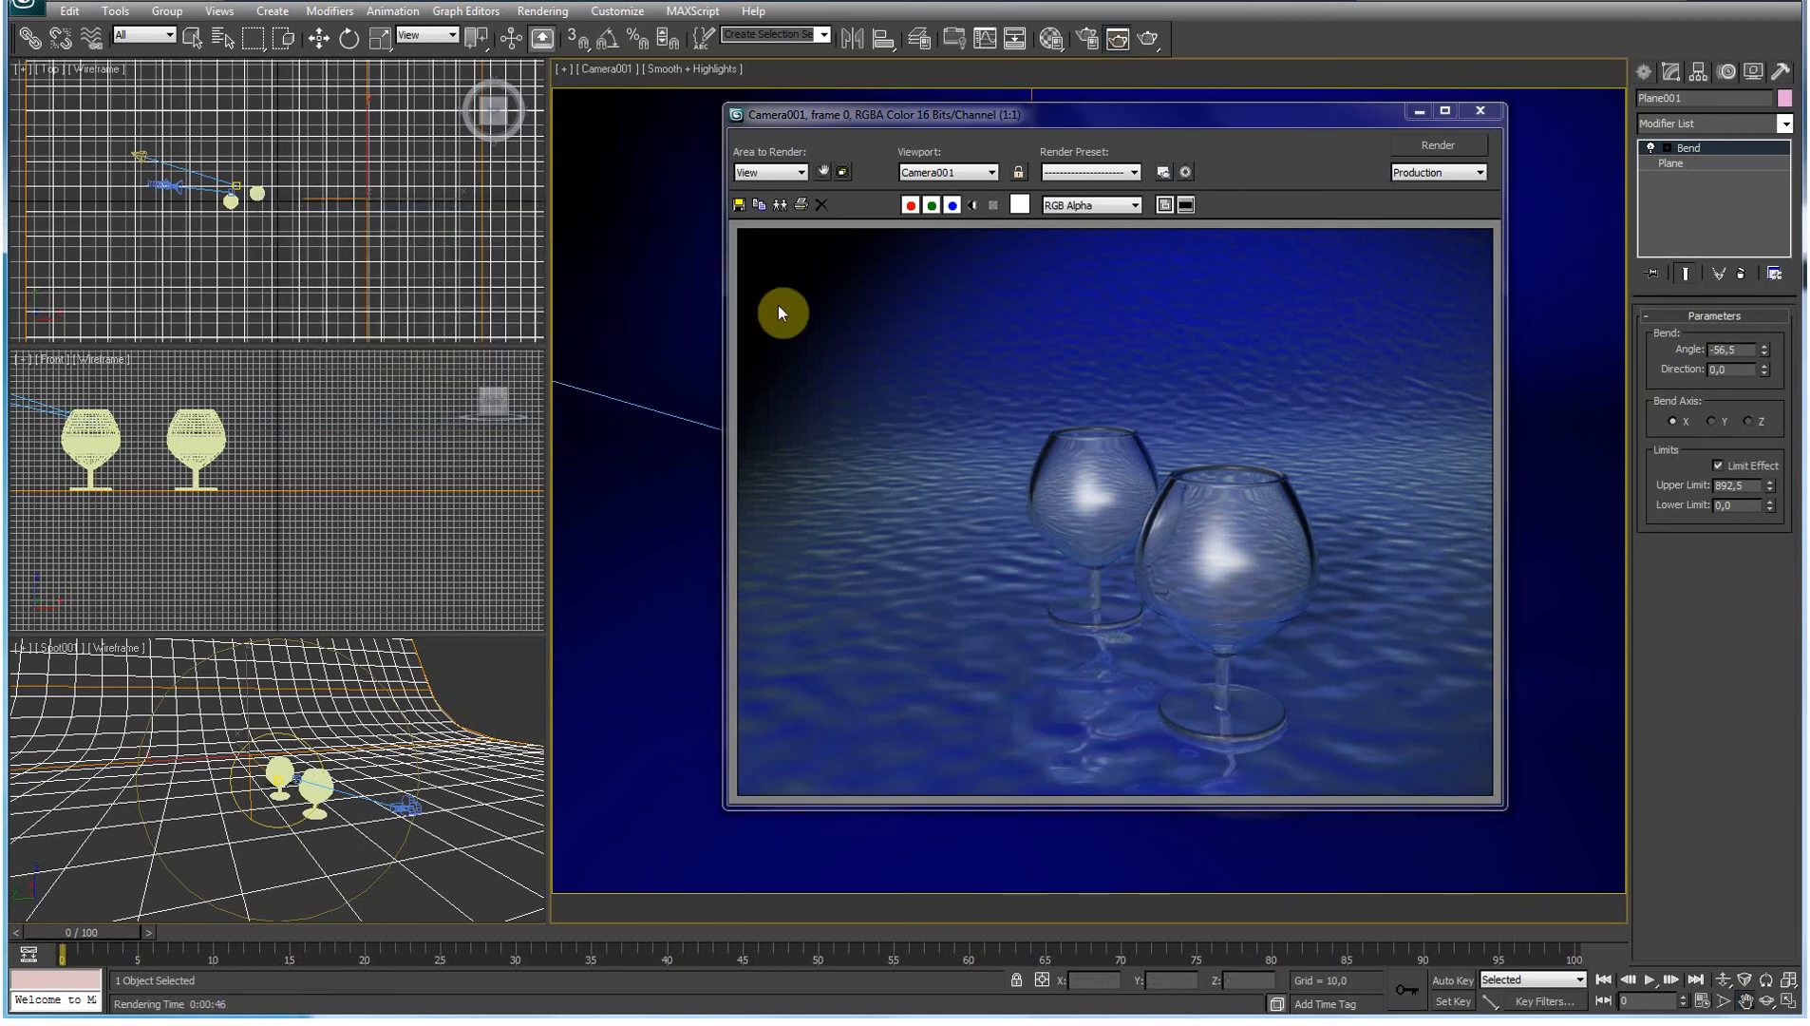
# Step: Save the rendered image as a JPEG file named "final copas" in the VidTutorial folder, with quality 100
pyautogui.click(739, 205)
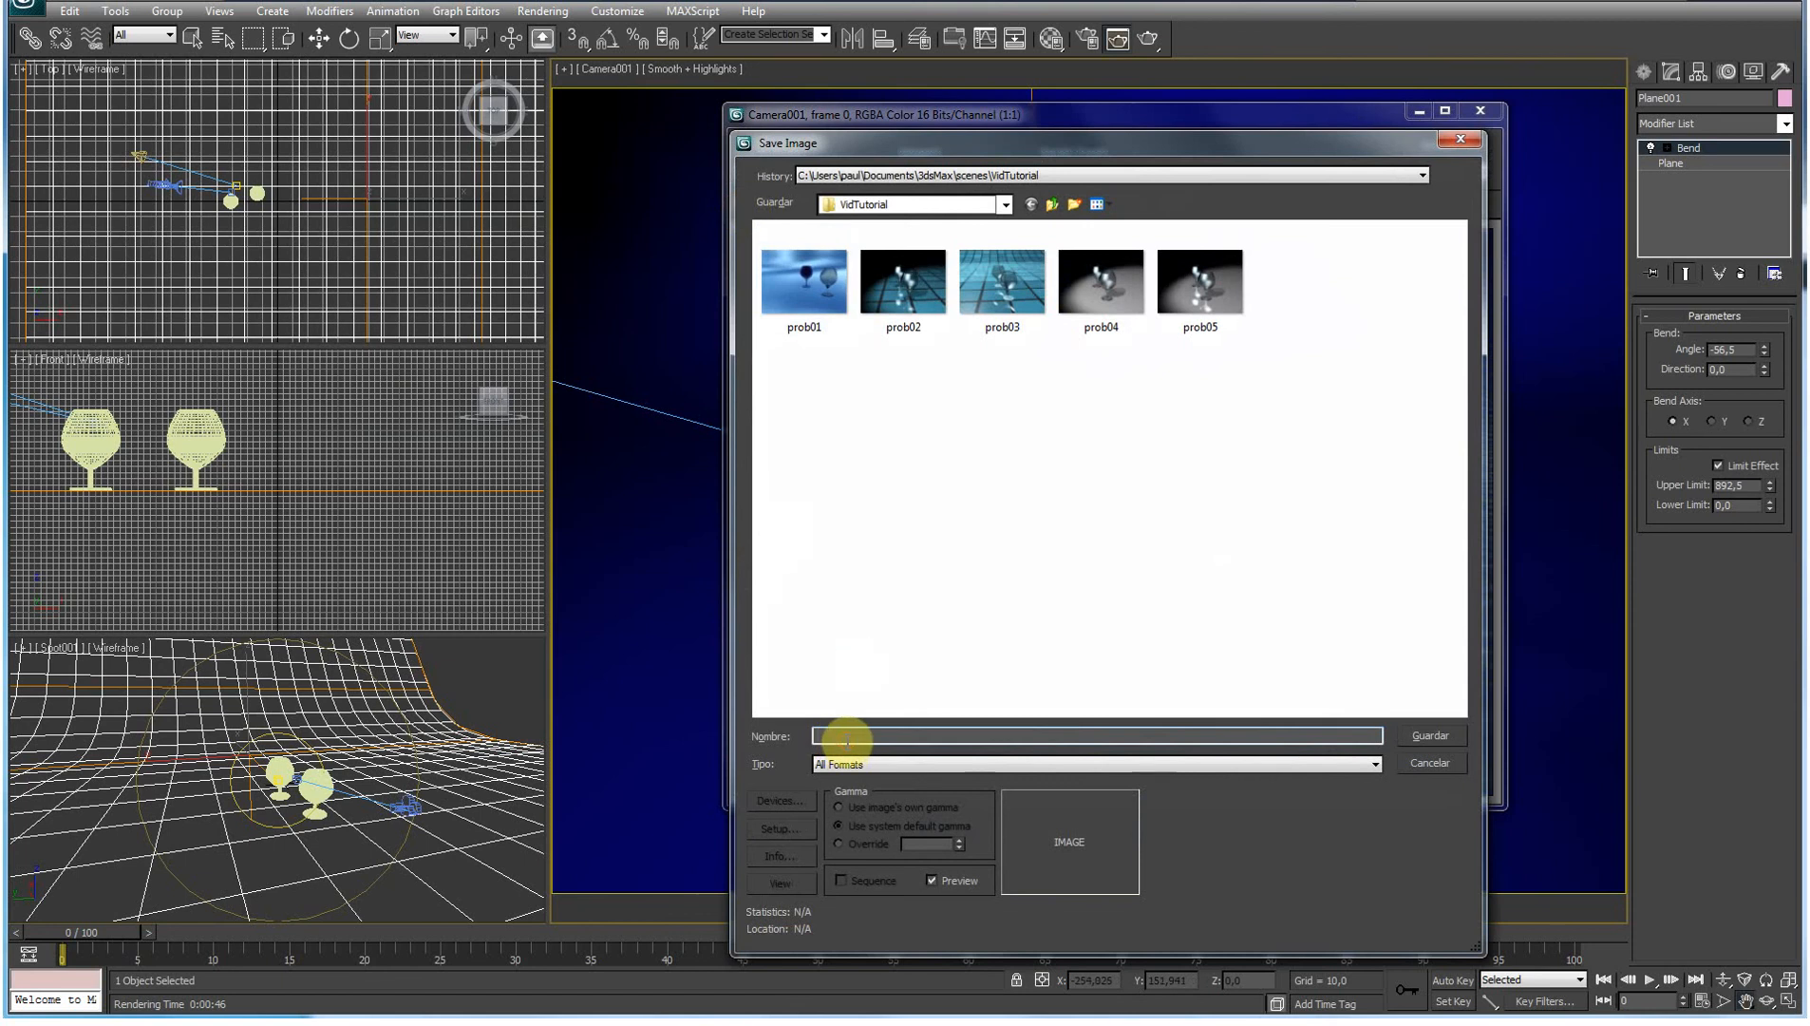
pyautogui.write('final')
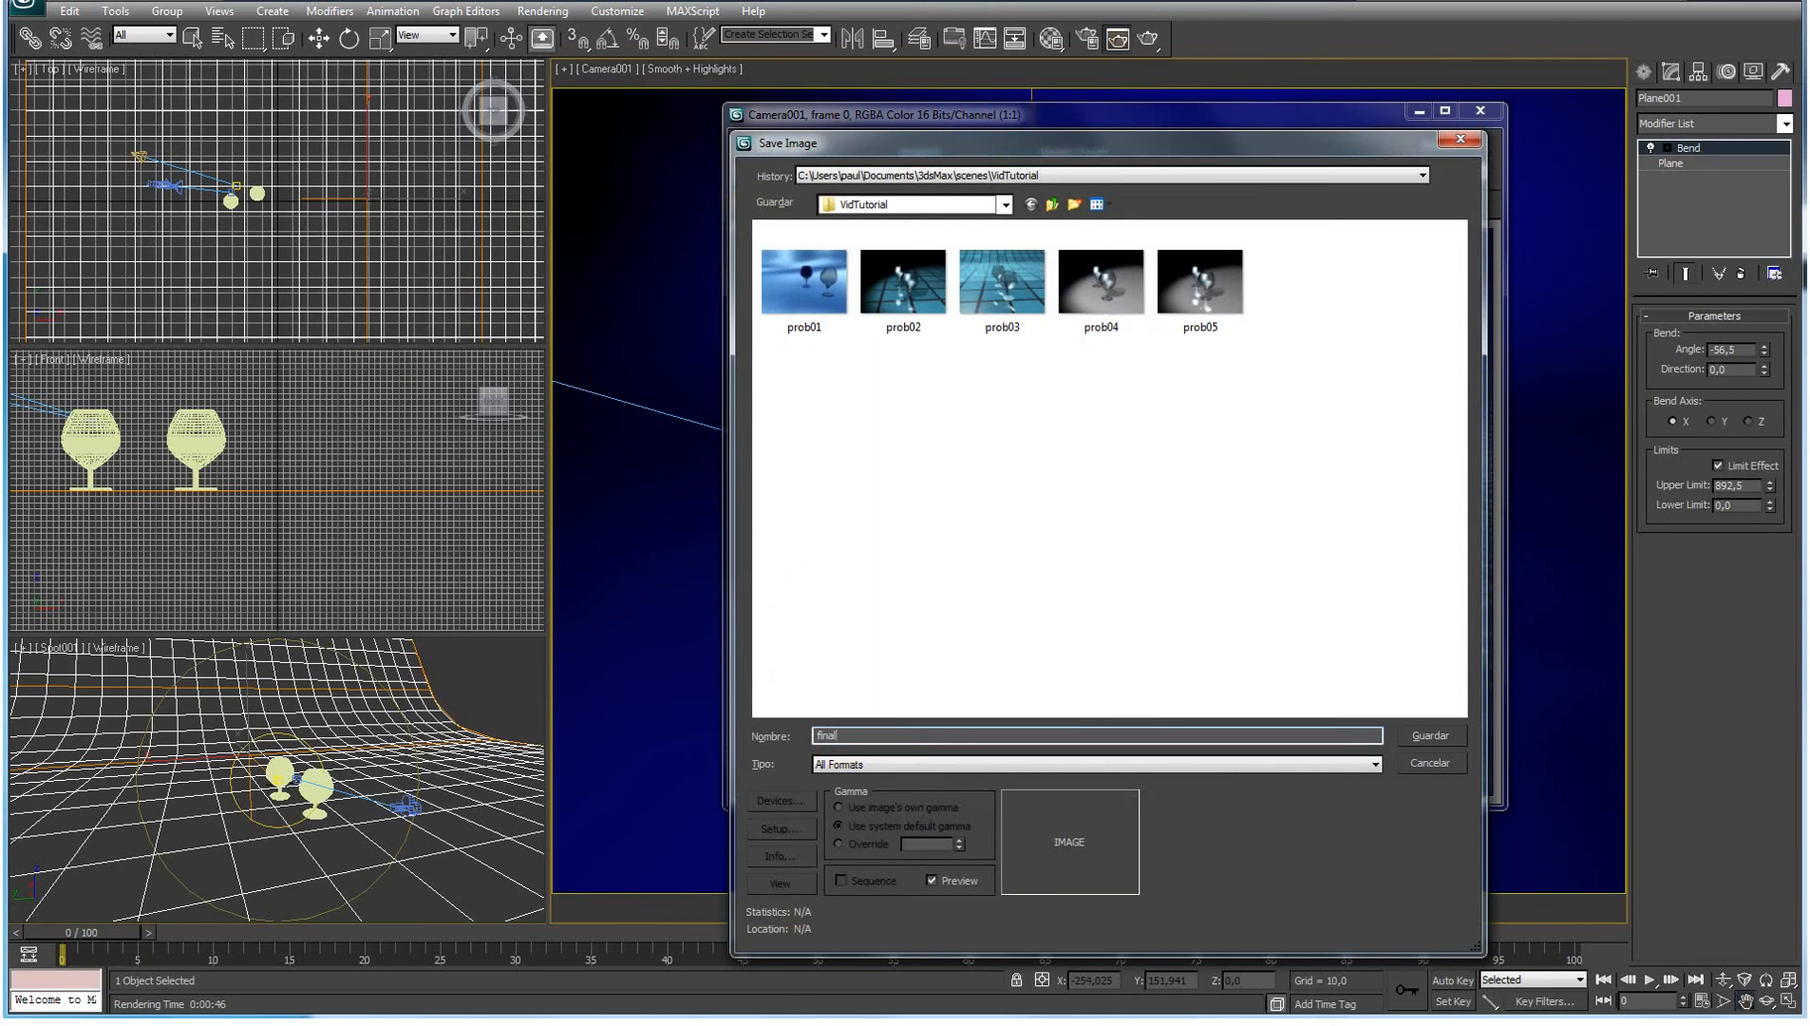
pyautogui.write(' copas')
pyautogui.click(882, 762)
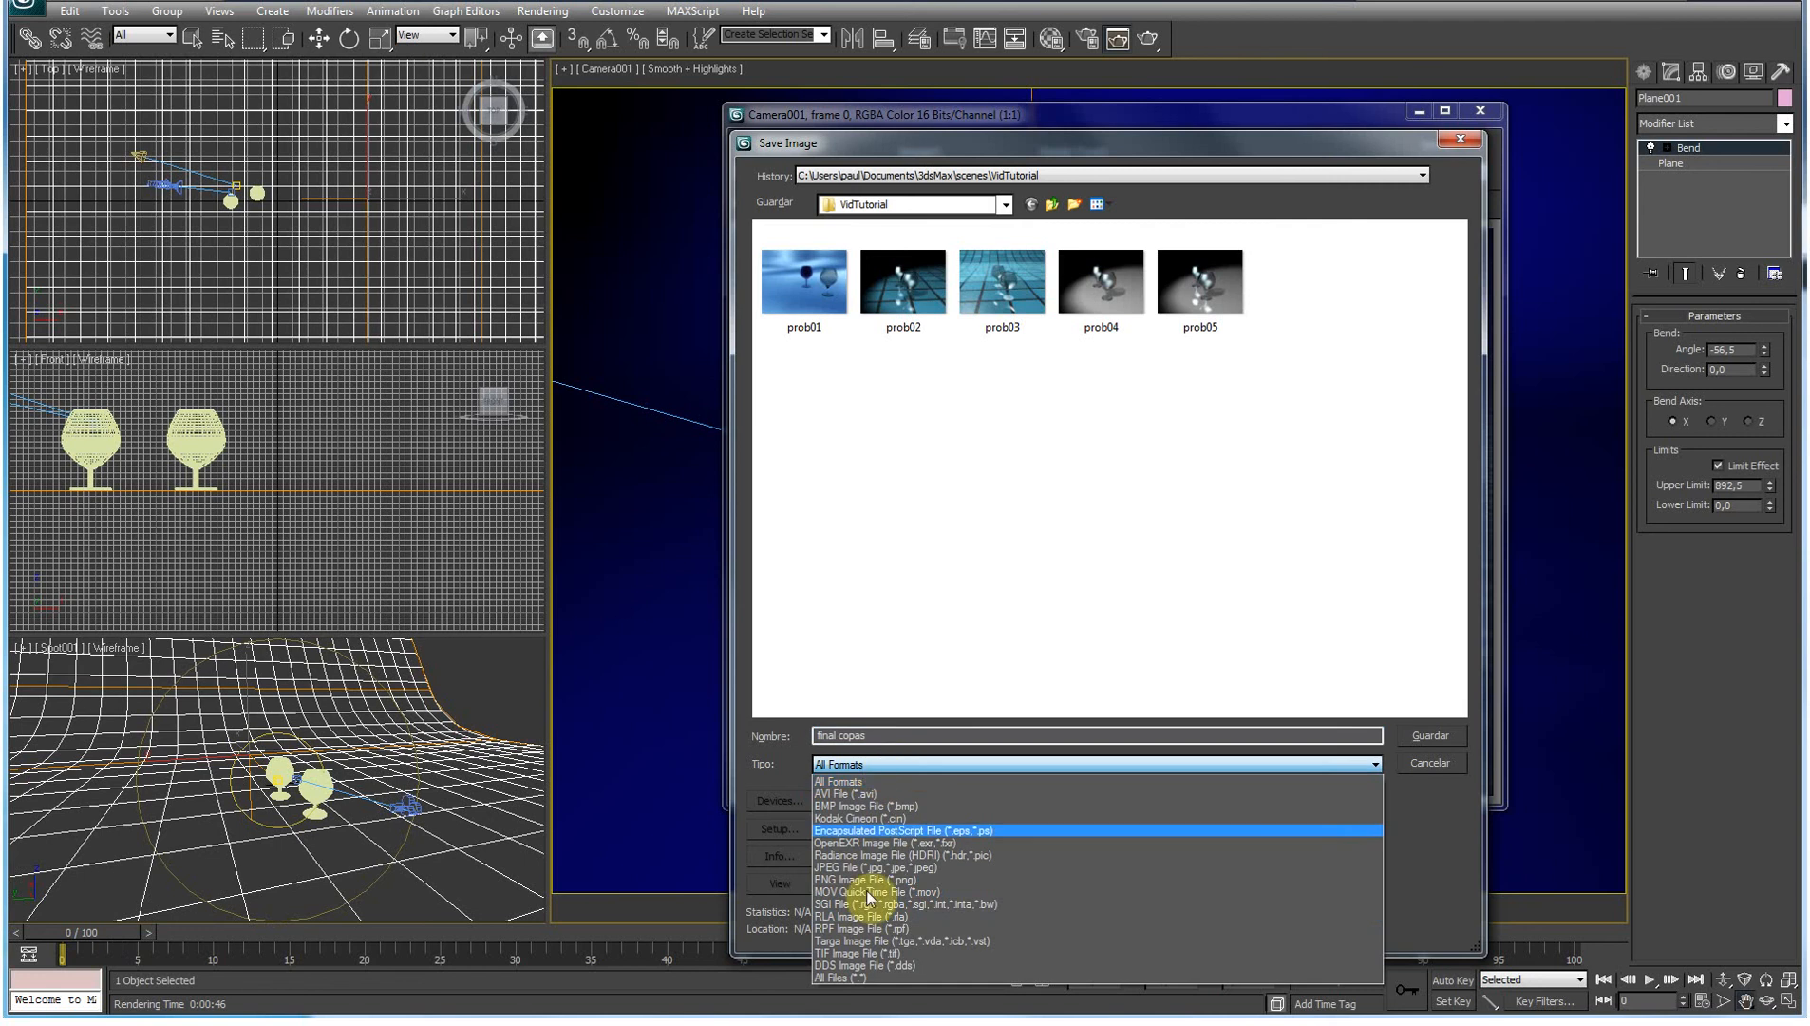
pyautogui.click(870, 868)
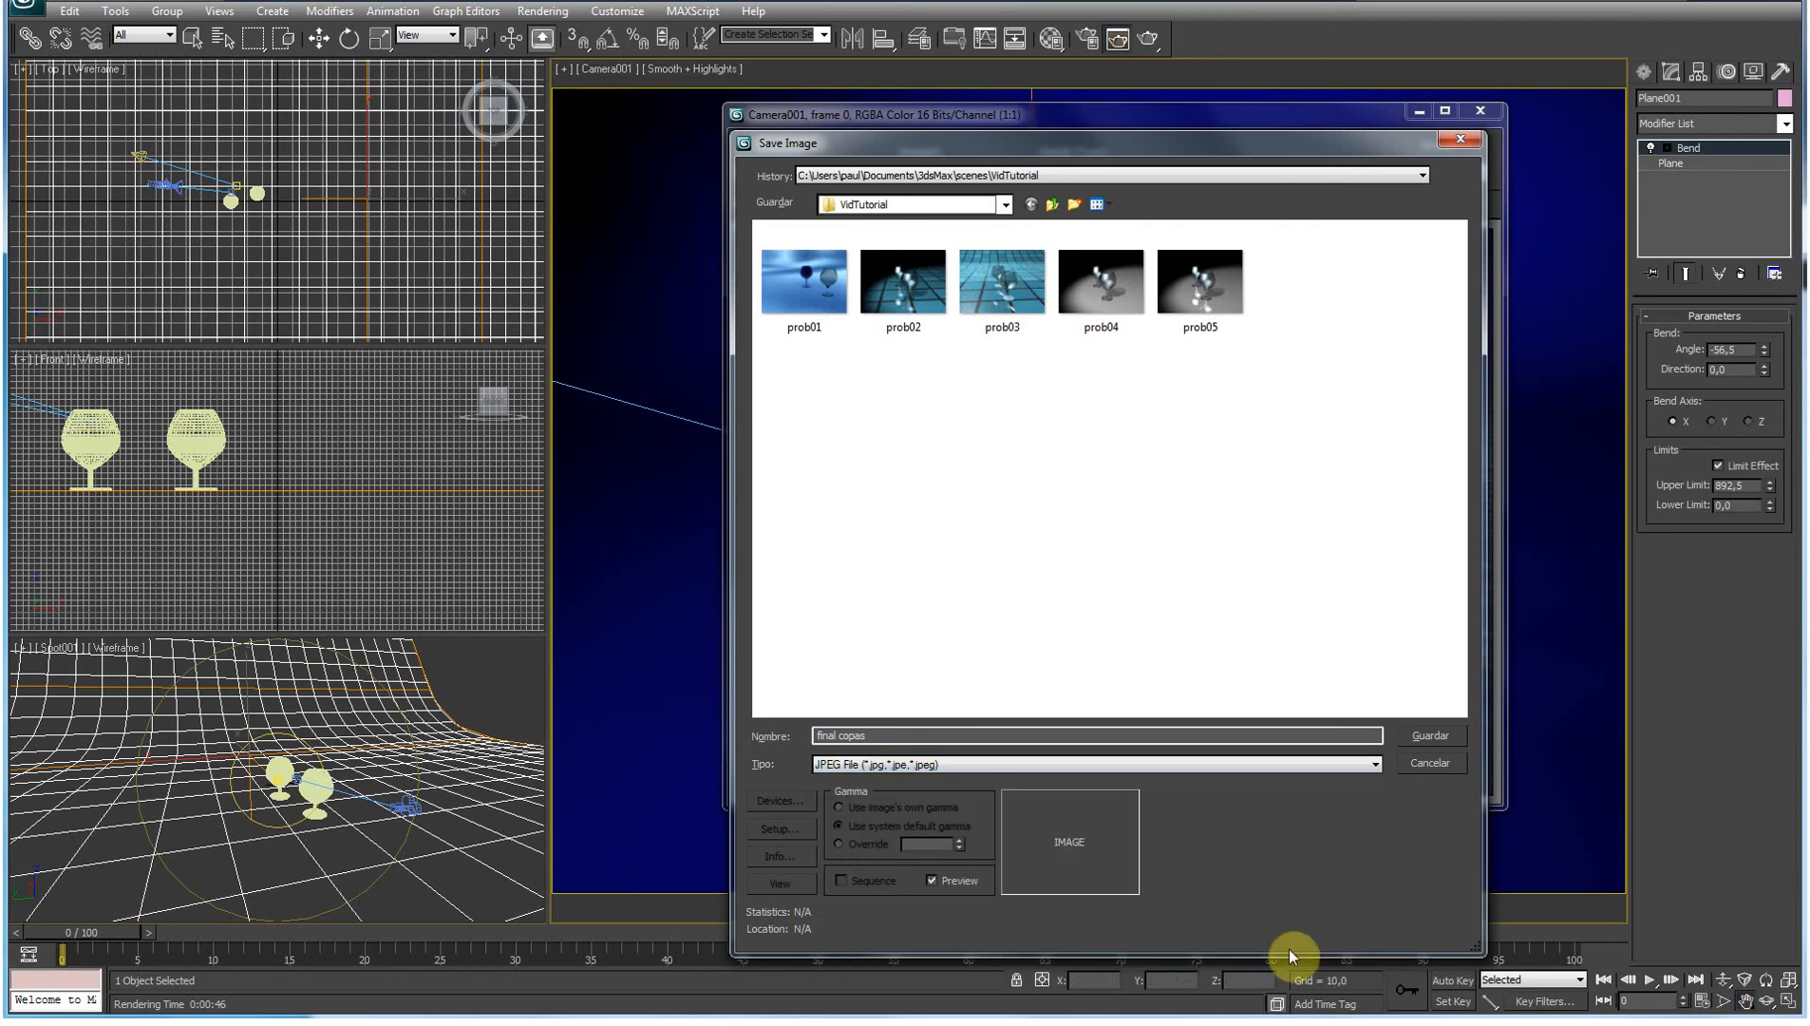
pyautogui.click(1426, 736)
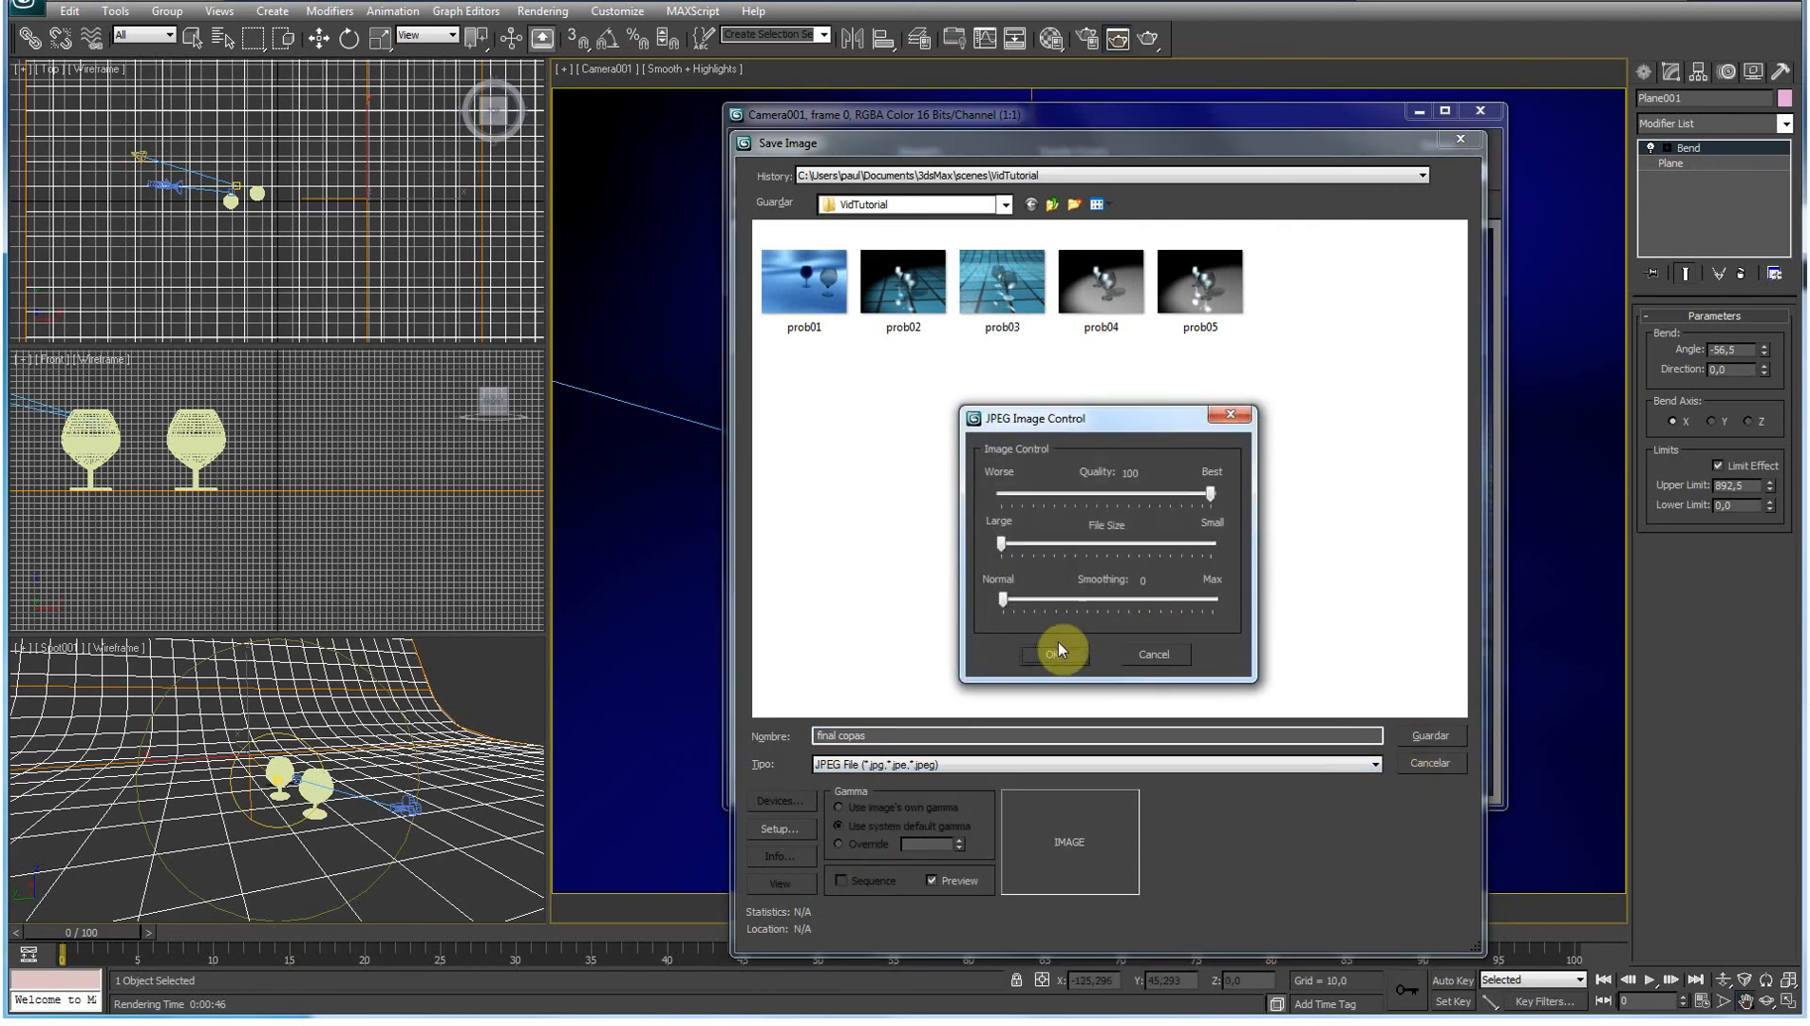
pyautogui.click(1047, 654)
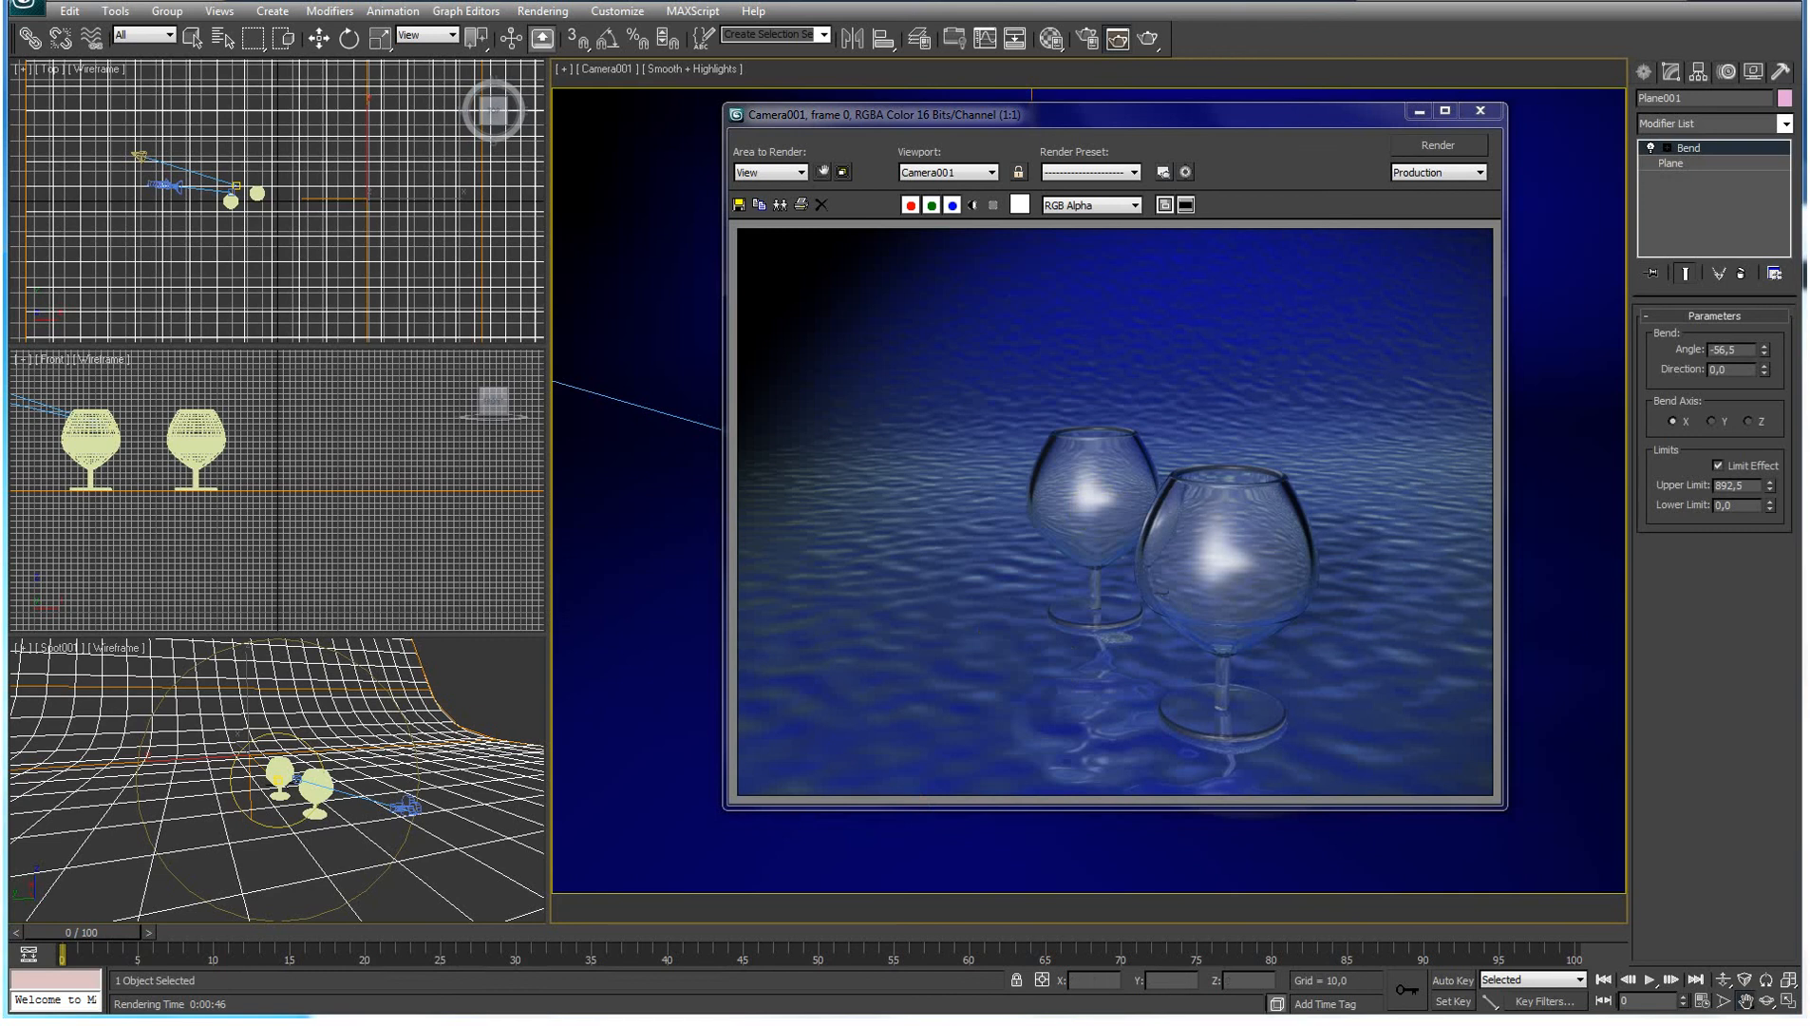
# Step: Switch to the Windows photo viewer, examine the example renders prob01 and prob02, and close both
pyautogui.hotkey('alt', 'Tab')
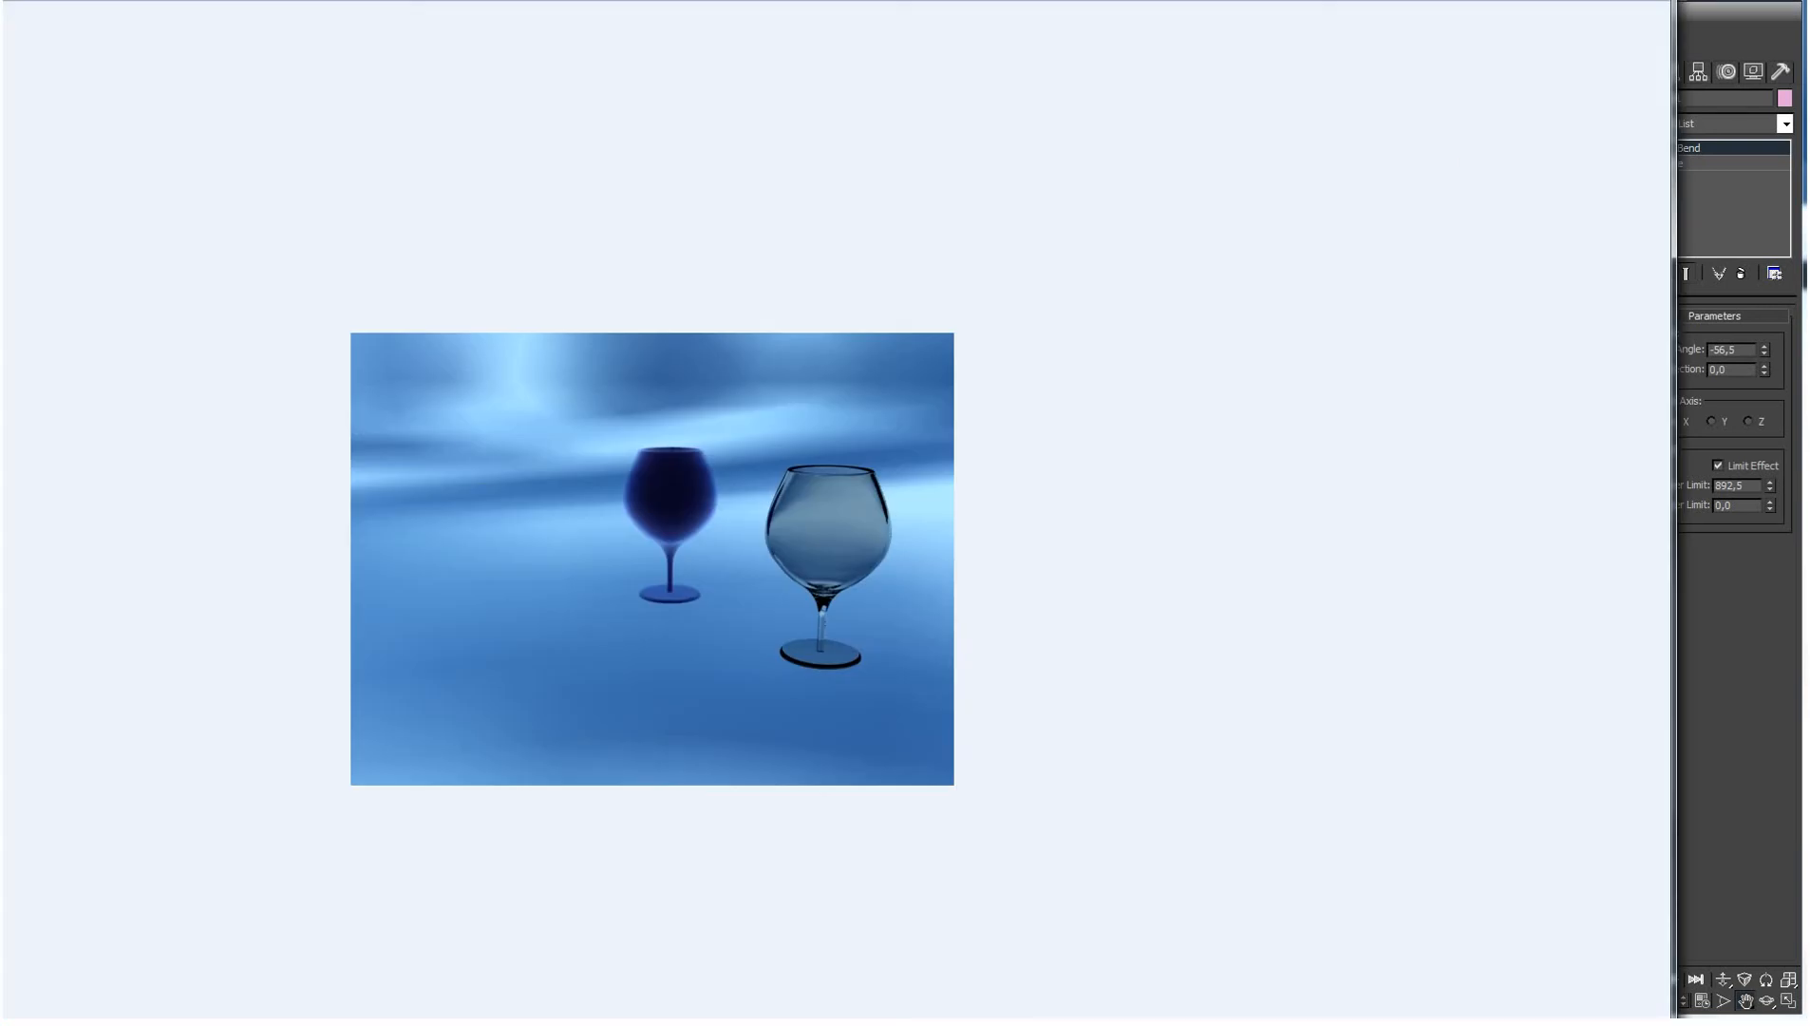
pyautogui.moveTo(1672, 1022); pyautogui.dragTo(785, 757)
pyautogui.moveTo(503, 2); pyautogui.dragTo(1111, 174)
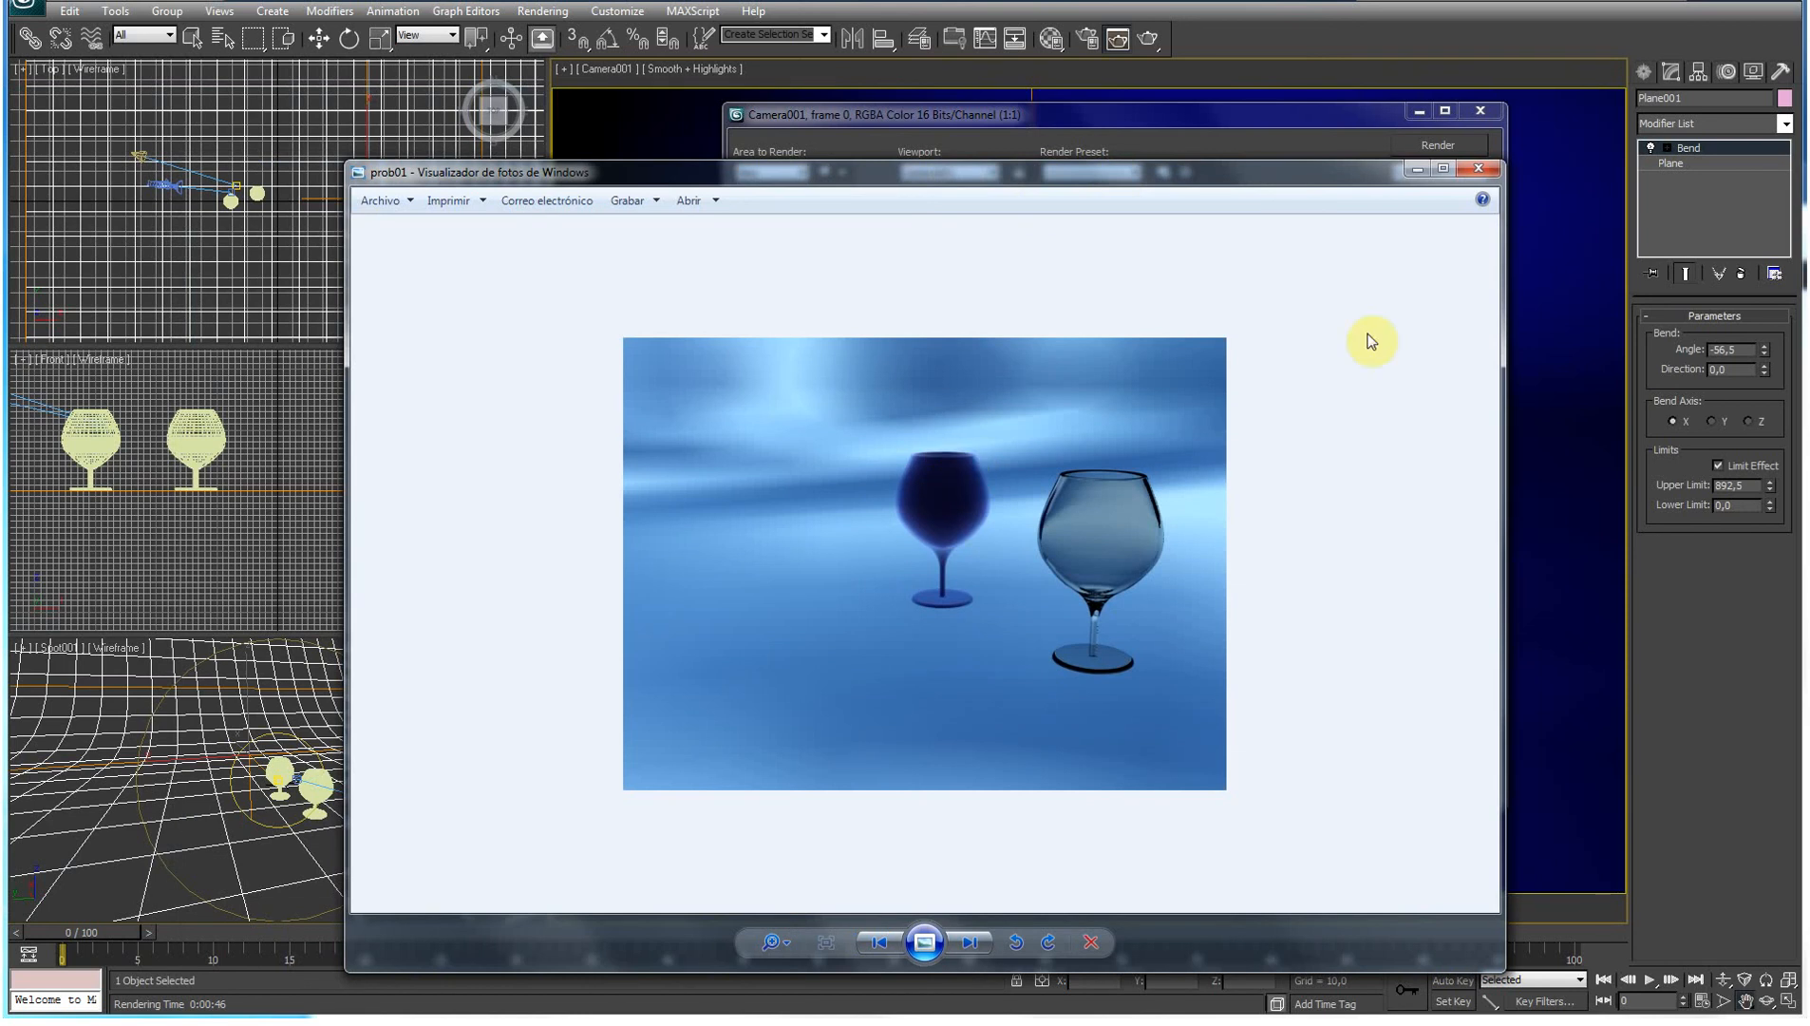
pyautogui.click(1479, 173)
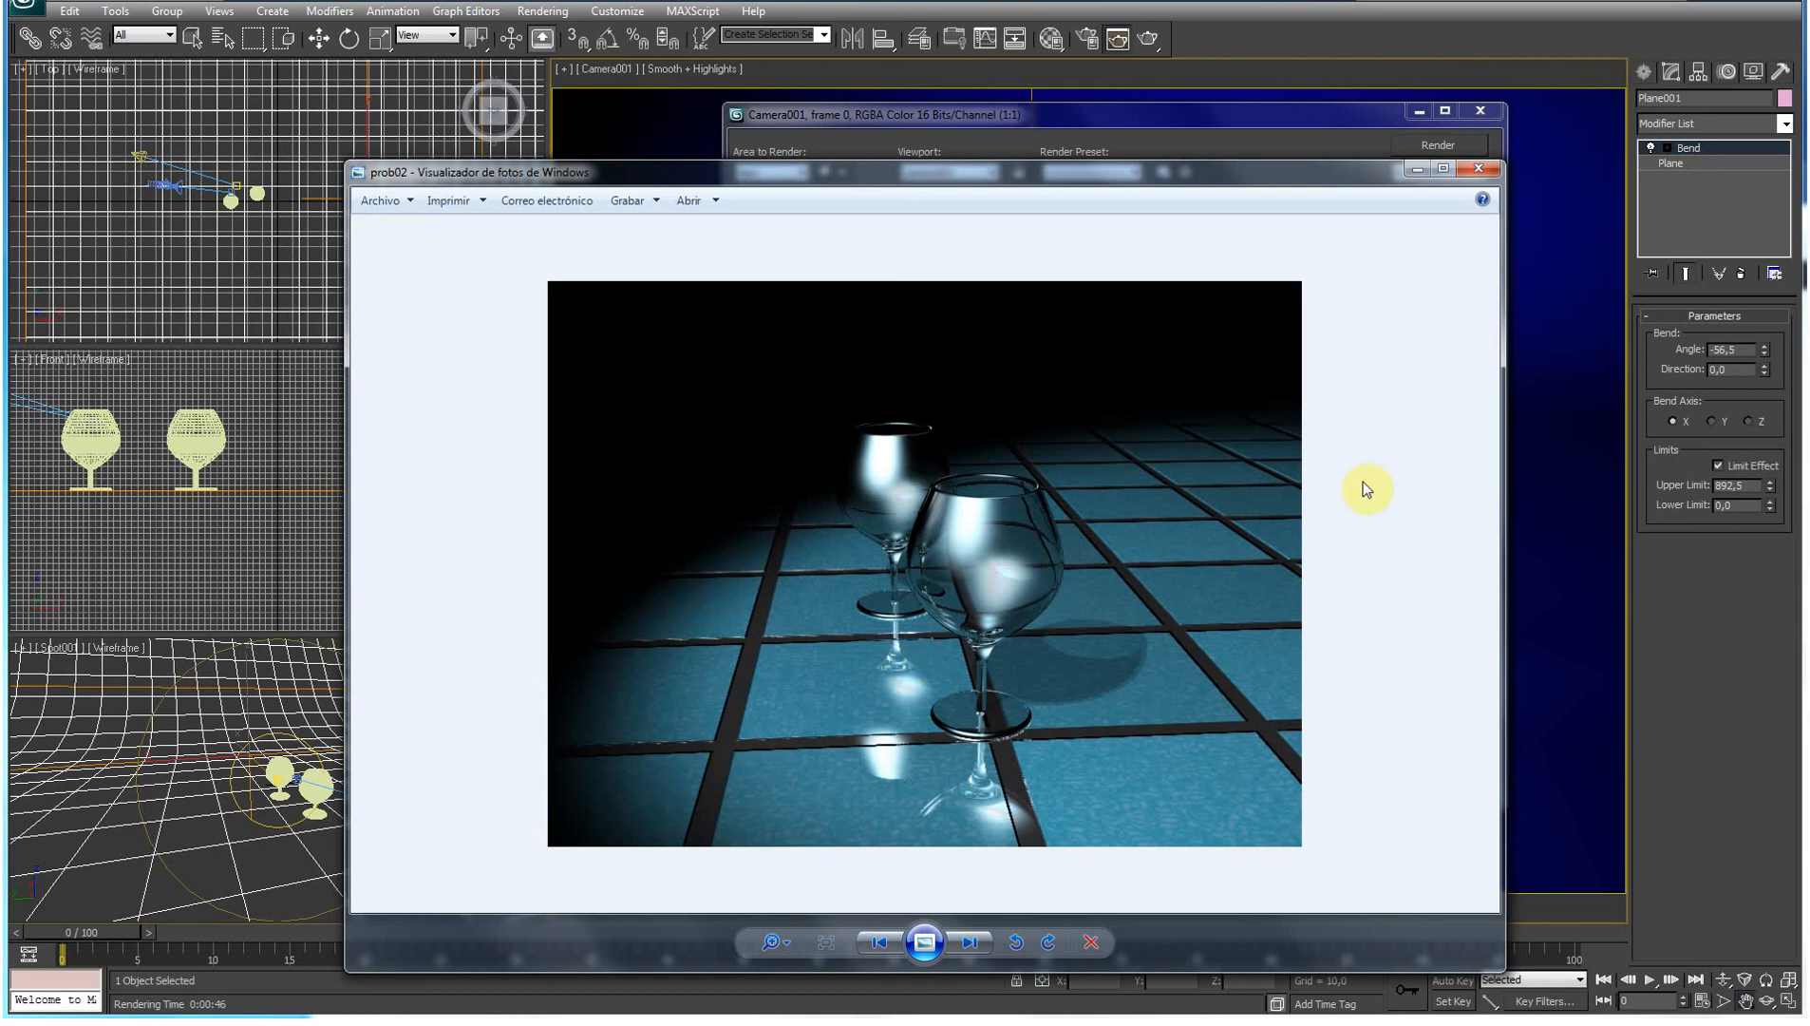
pyautogui.click(1478, 169)
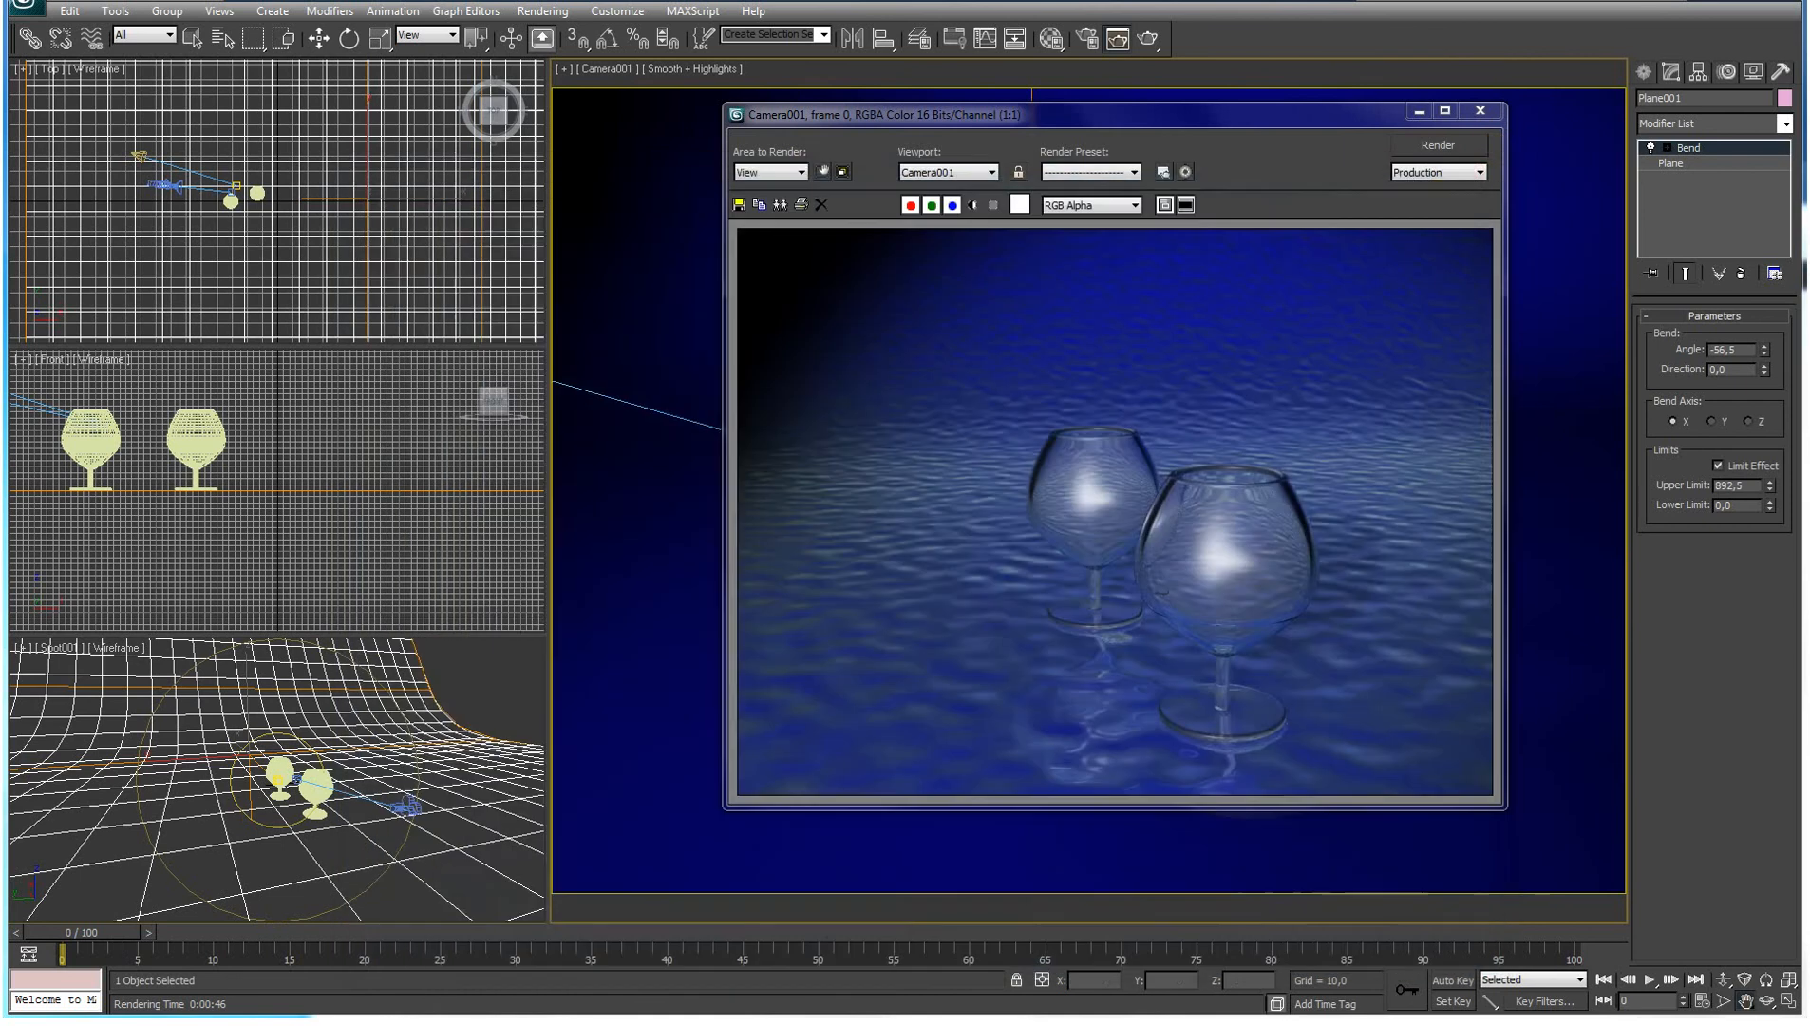